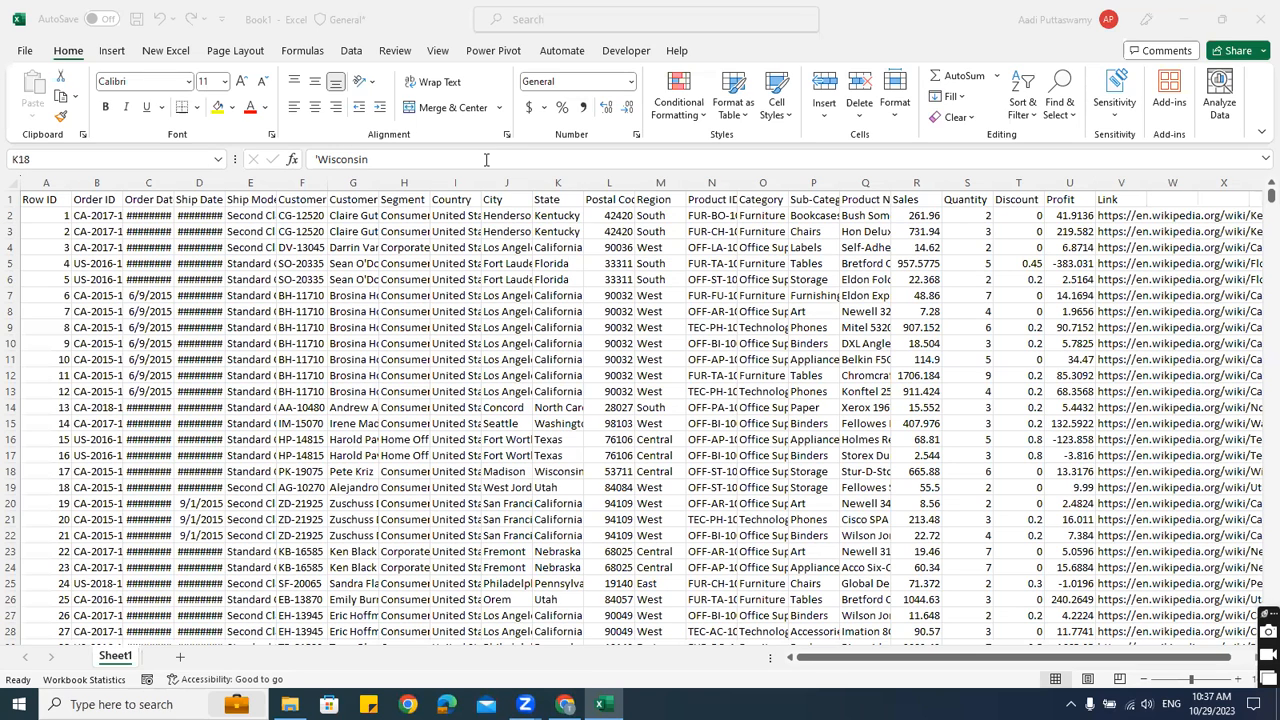
Select the whole sheet and auto-fit every column so dates, names and product IDs show in full
click(48, 201)
click(48, 201)
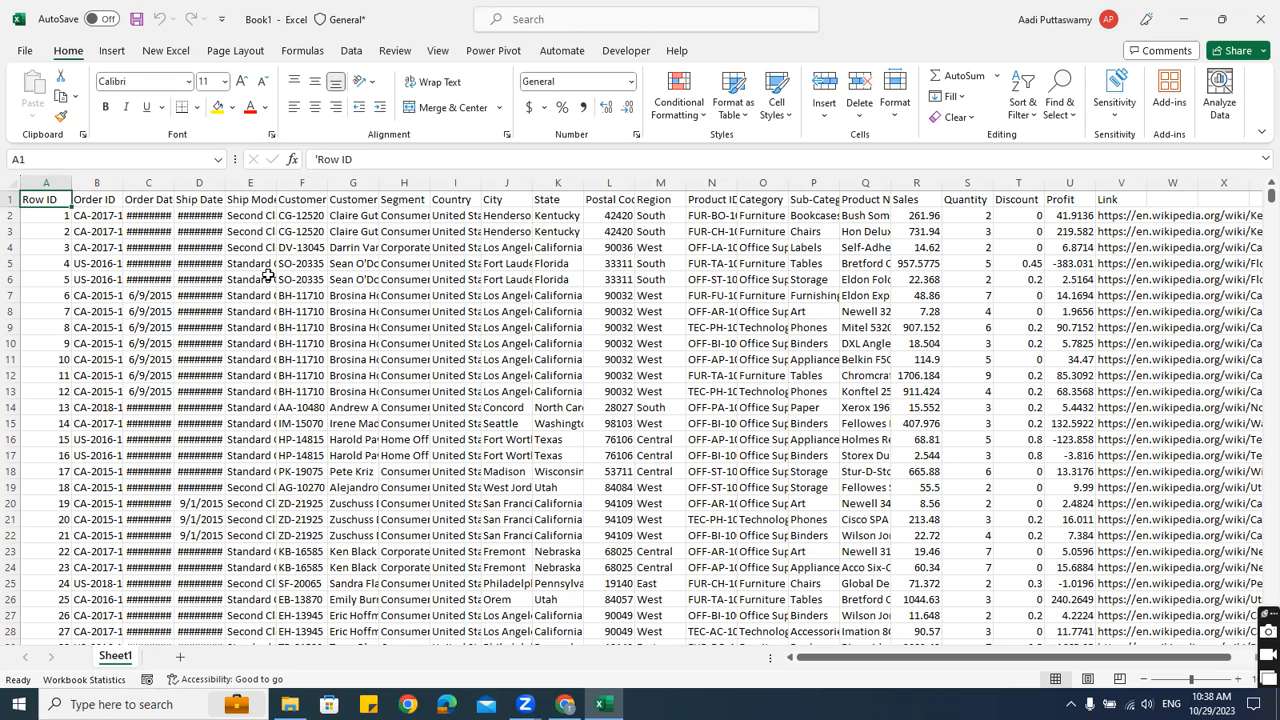
click(14, 187)
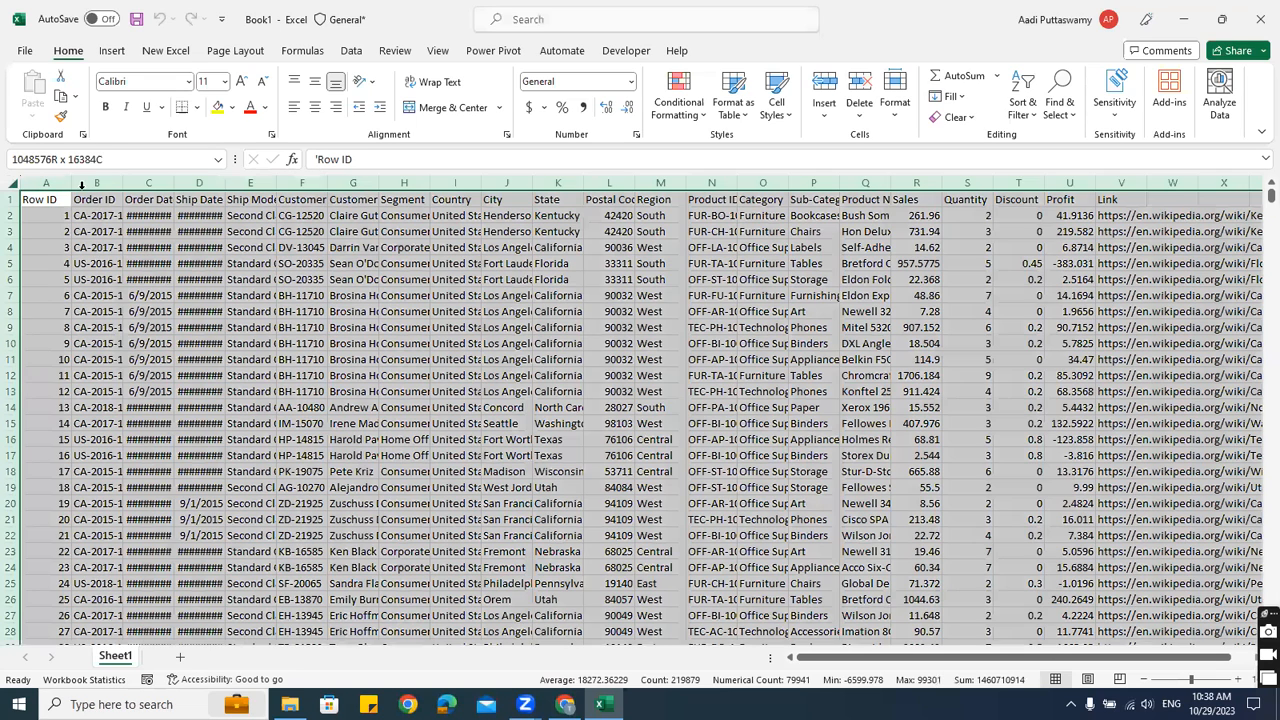
double_click(116, 185)
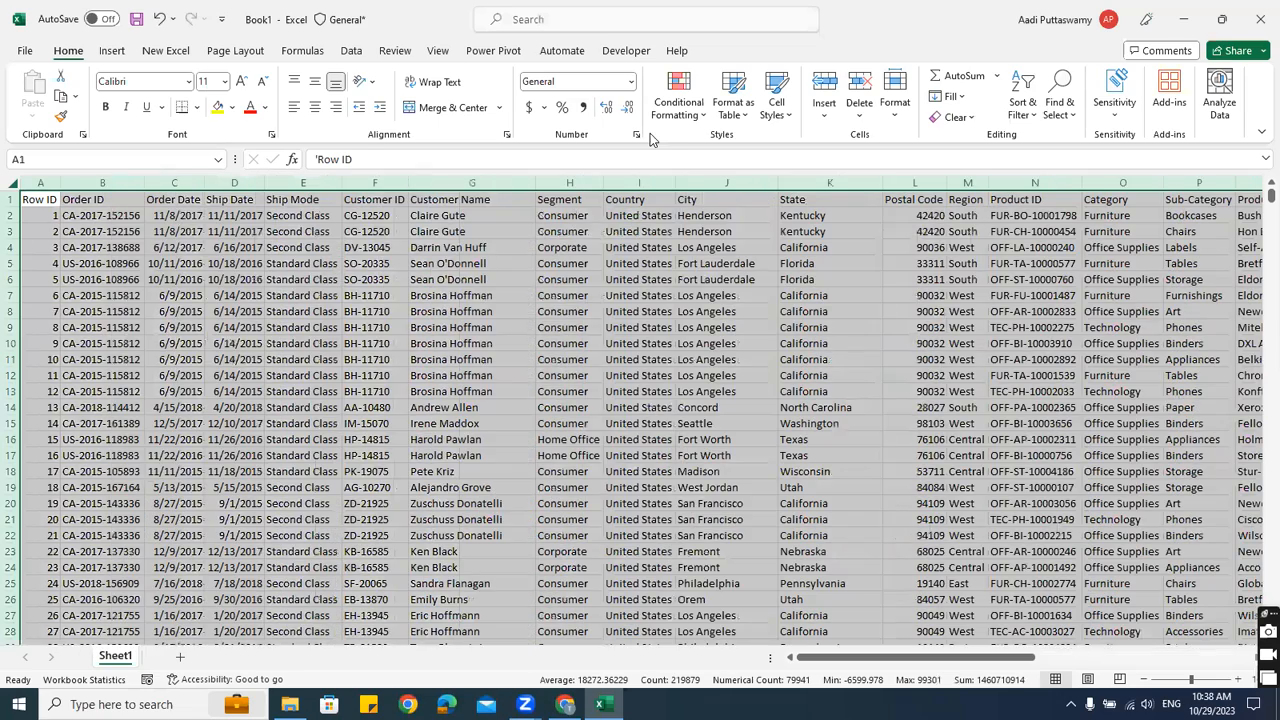
click(539, 296)
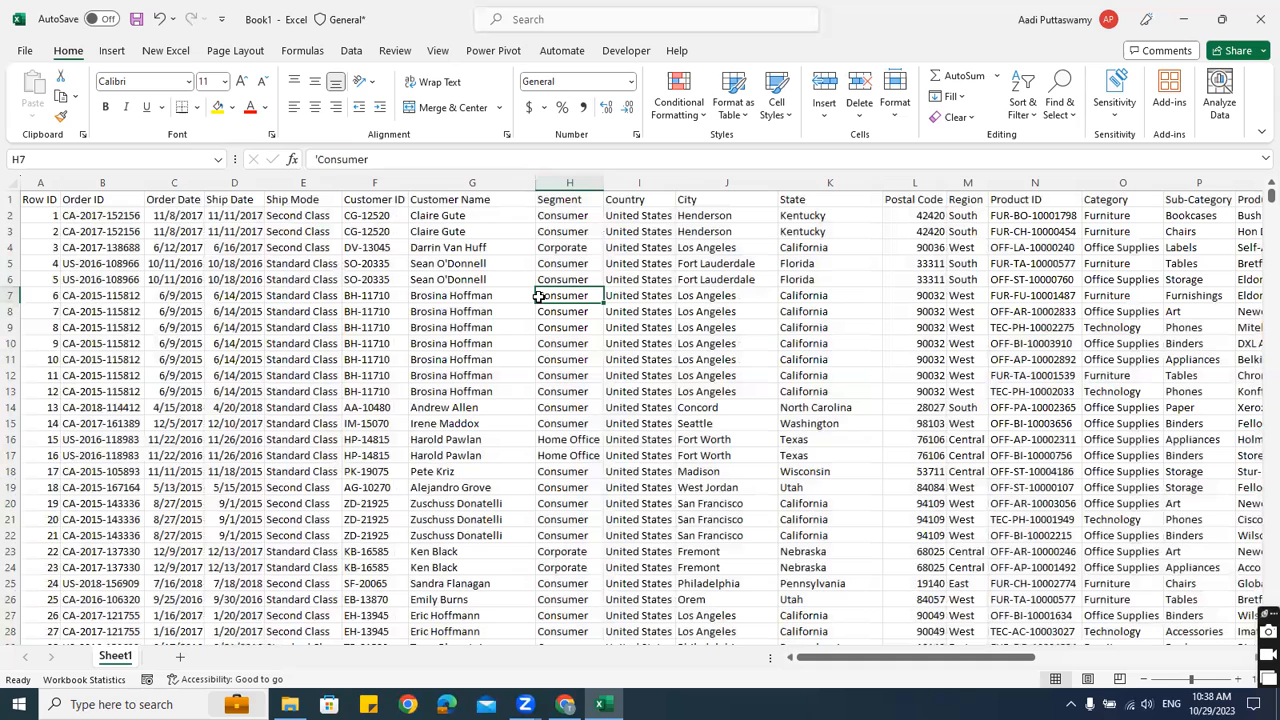
drag(53, 212, 51, 205)
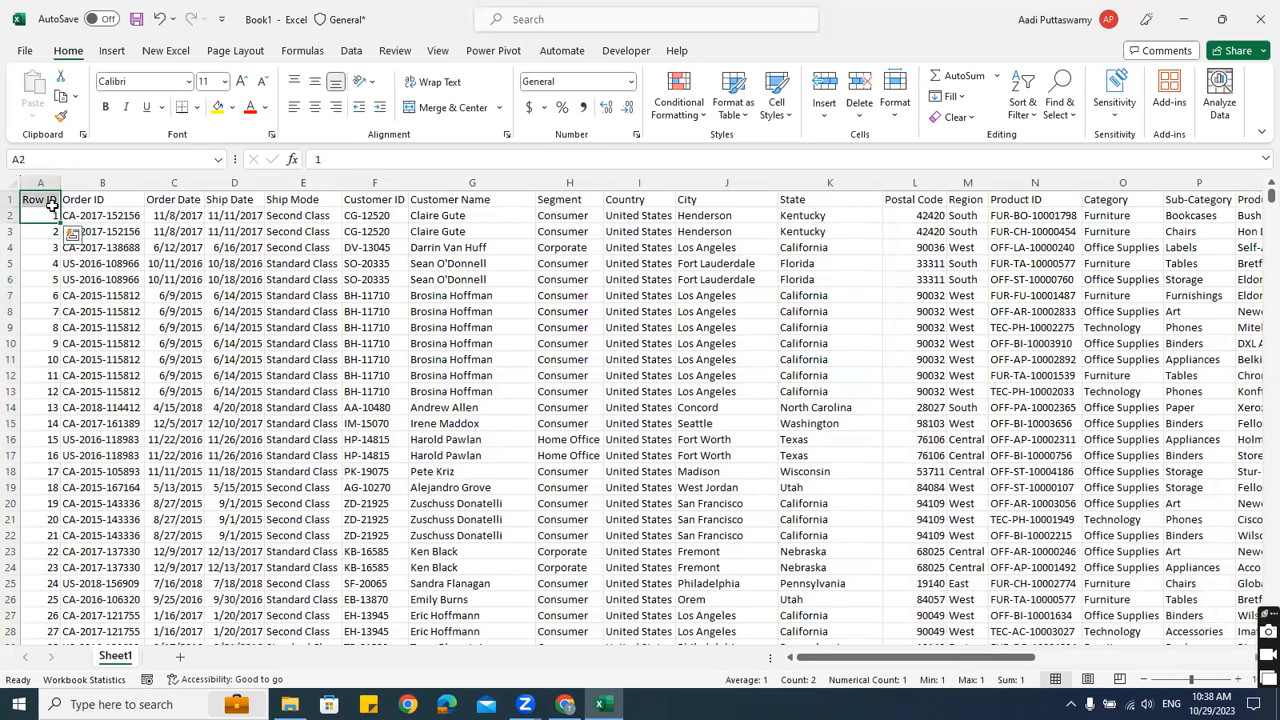
click(51, 205)
key(Right)
key(Right)
key(Right)
key(Right)
key(Right)
key(Right)
key(Right)
key(Right)
key(Right)
key(Right)
key(Right)
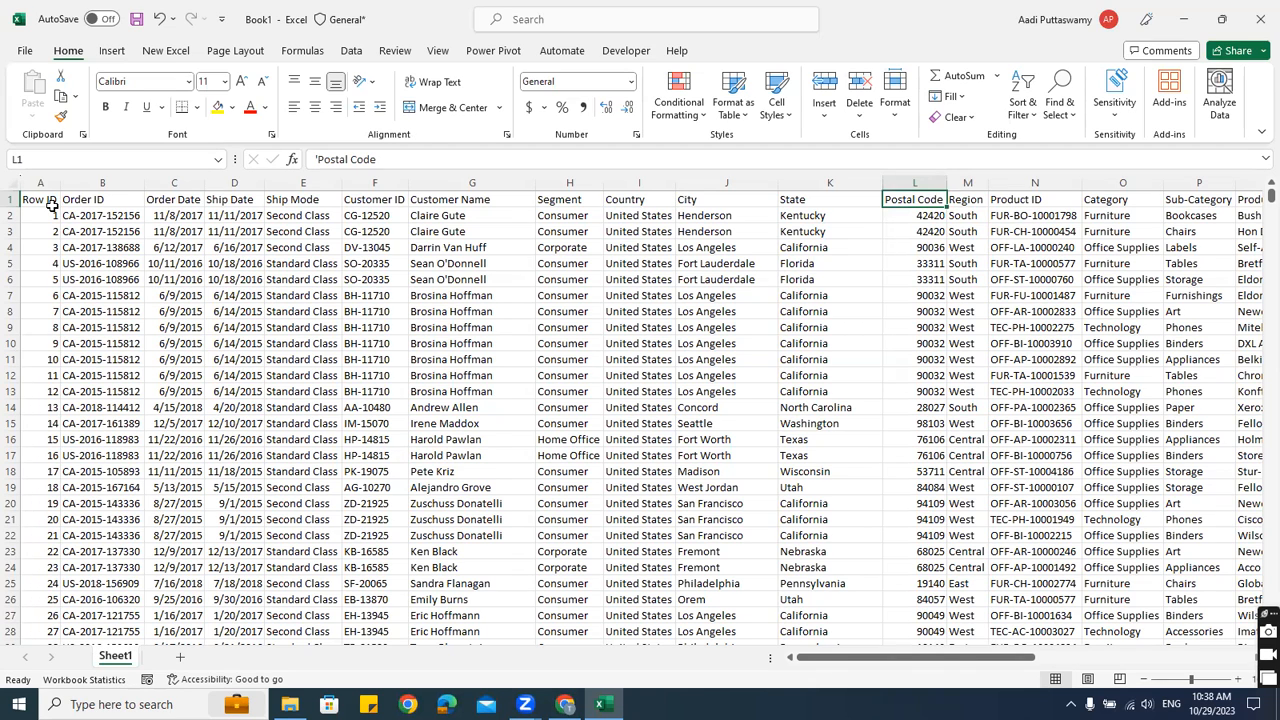
key(Left)
key(Left)
key(Left)
key(Left)
key(Left)
key(Left)
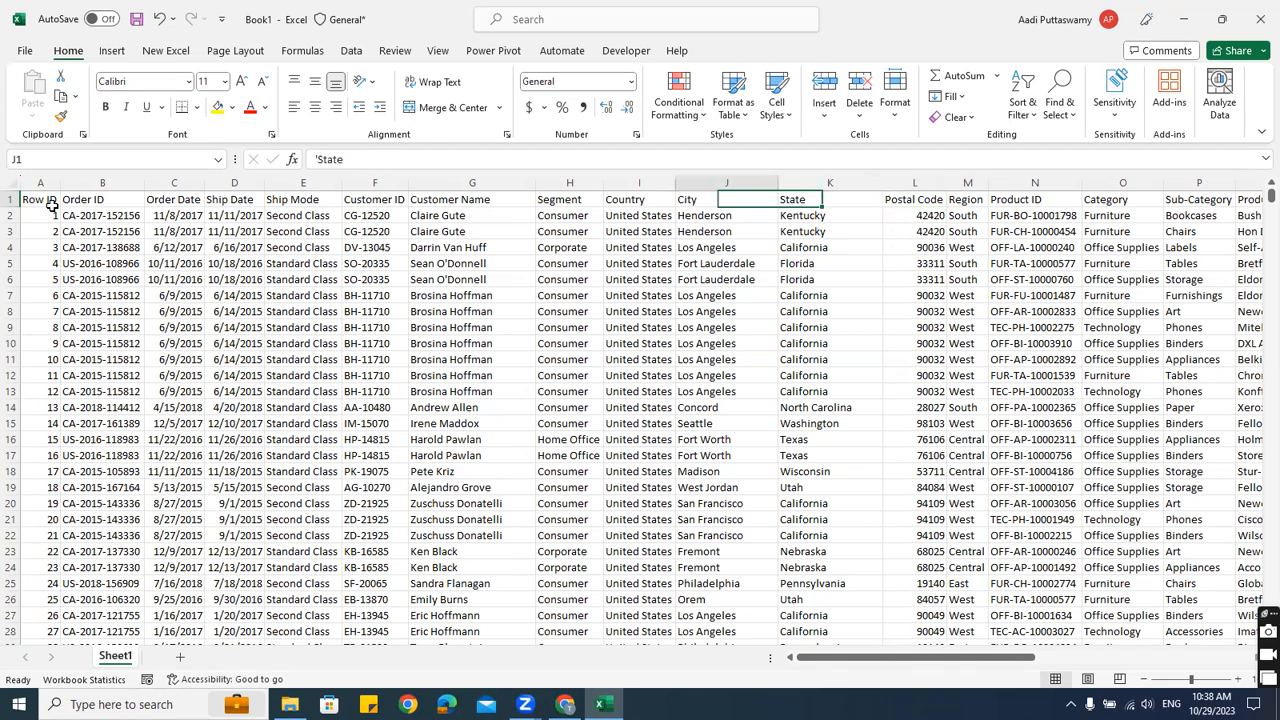
key(Right)
key(Right)
key(Right)
key(Right)
key(Right)
key(Right)
key(Right)
key(Right)
key(Right)
key(Right)
key(Right)
key(Right)
key(Right)
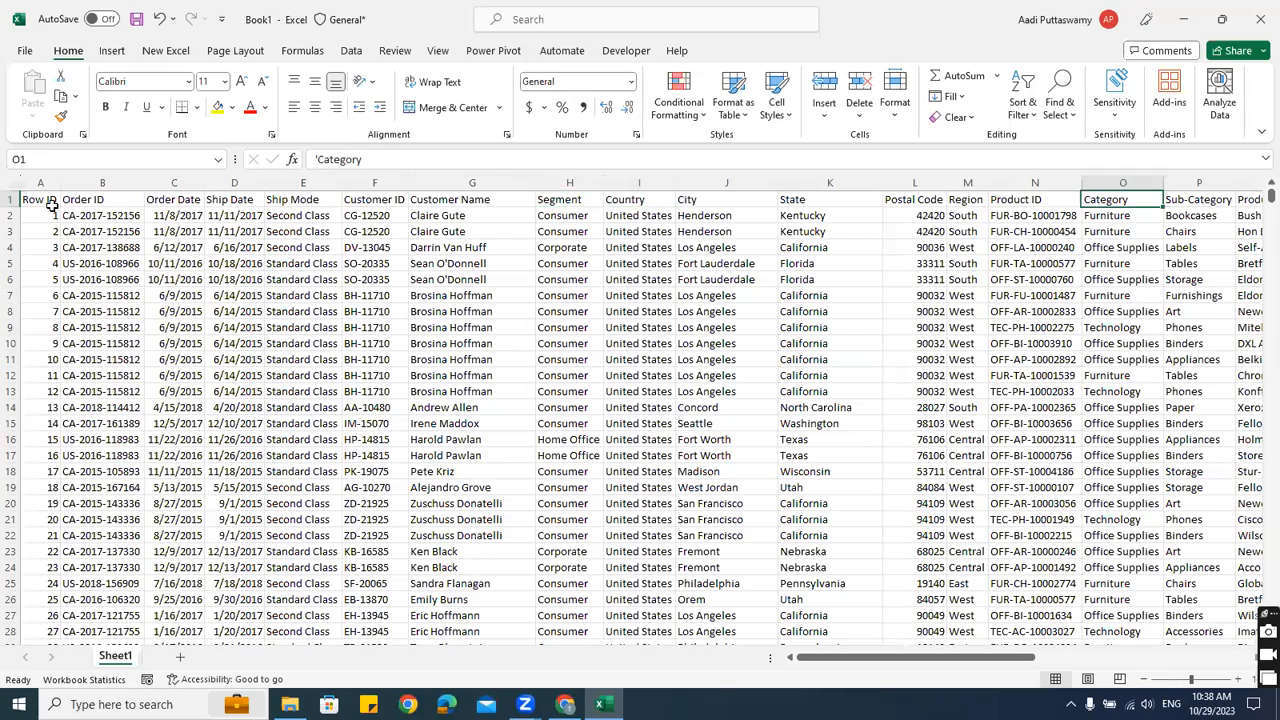
key(Left)
key(Left)
key(Left)
key(Left)
key(Left)
key(Left)
key(Left)
key(Left)
key(Left)
key(Left)
key(Left)
key(Left)
key(Left)
key(Left)
key(Left)
key(Left)
key(Left)
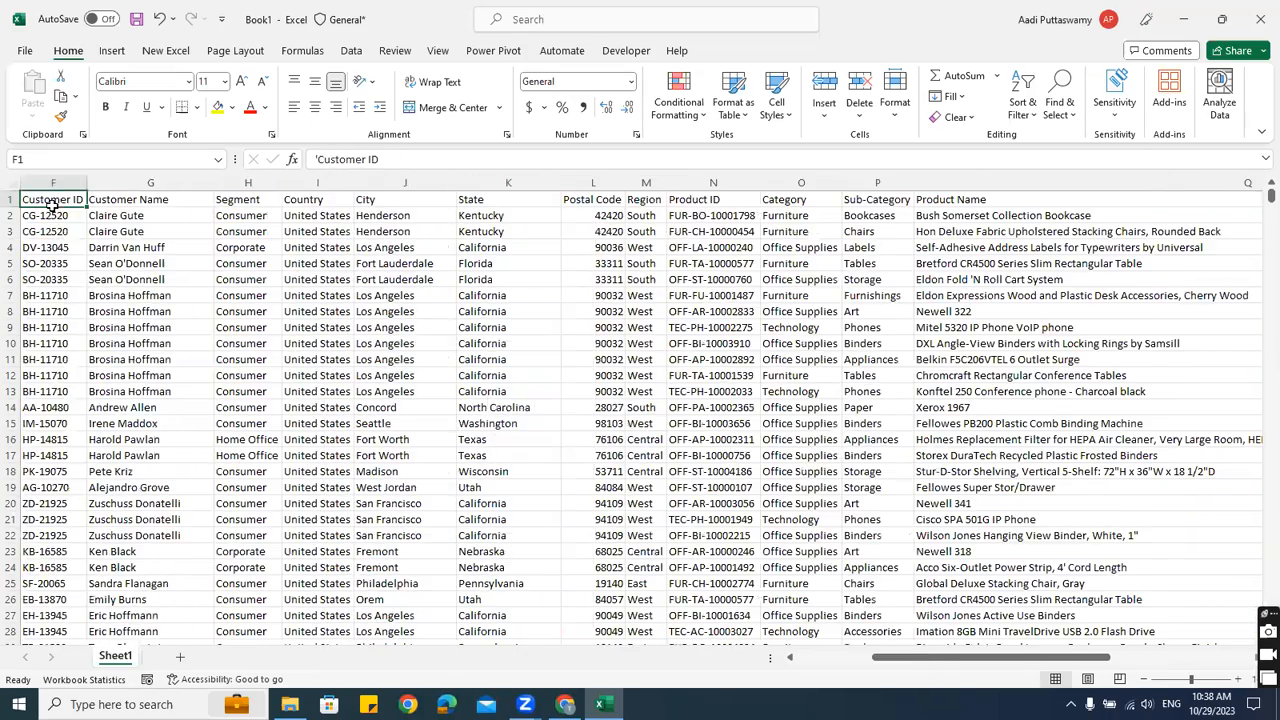
key(Right)
key(Right)
key(Right)
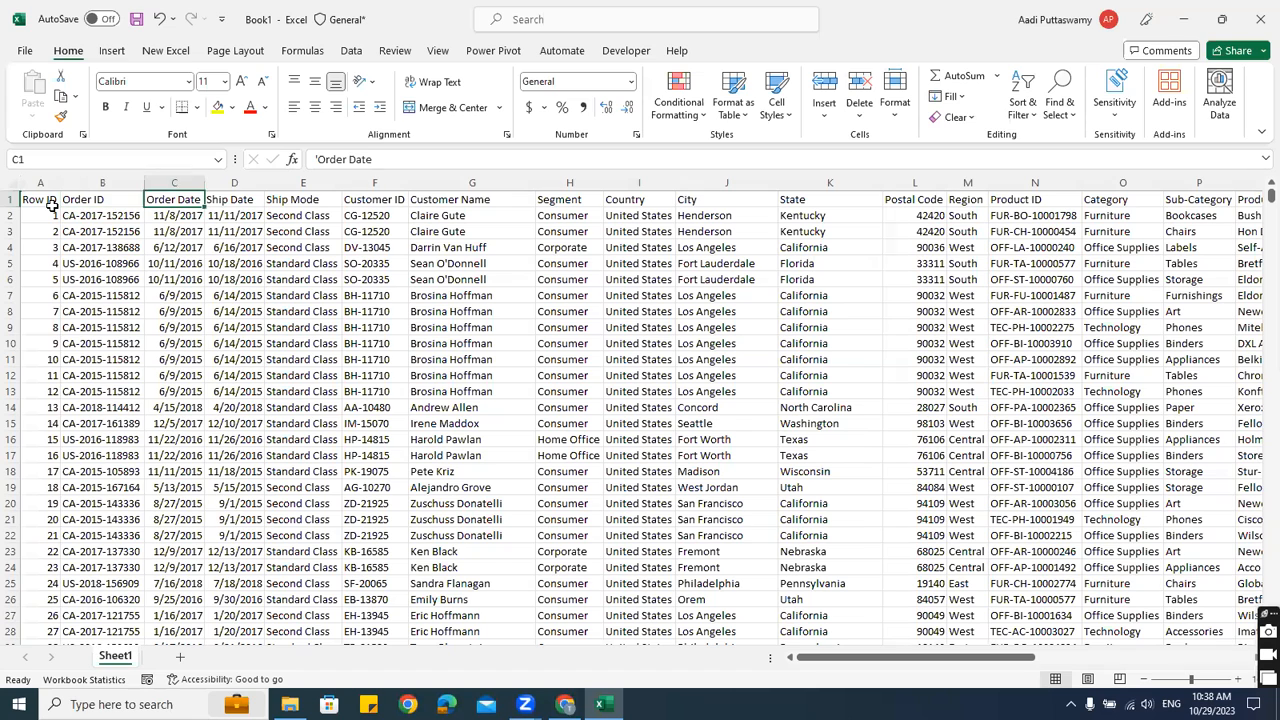
key(Right)
key(Right)
key(Right)
key(Right)
key(Right)
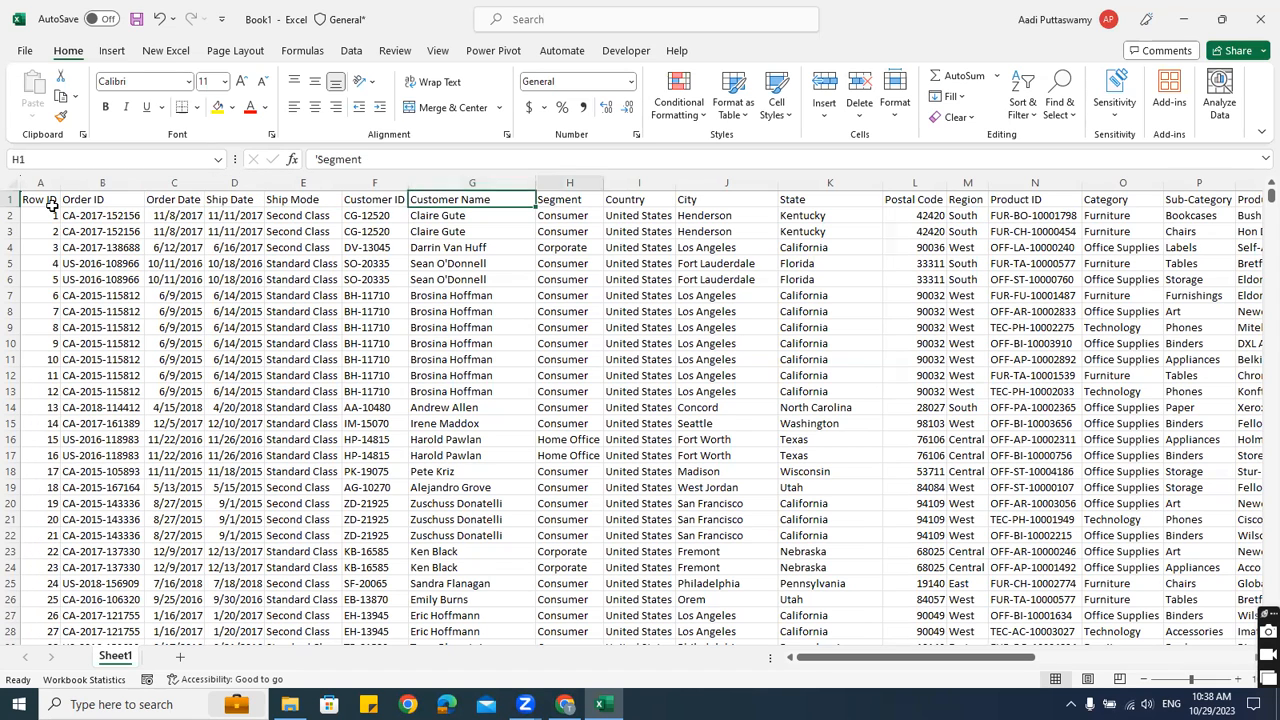
key(Right)
key(Right)
key(Right)
key(Right)
key(Right)
key(Right)
key(Right)
key(Right)
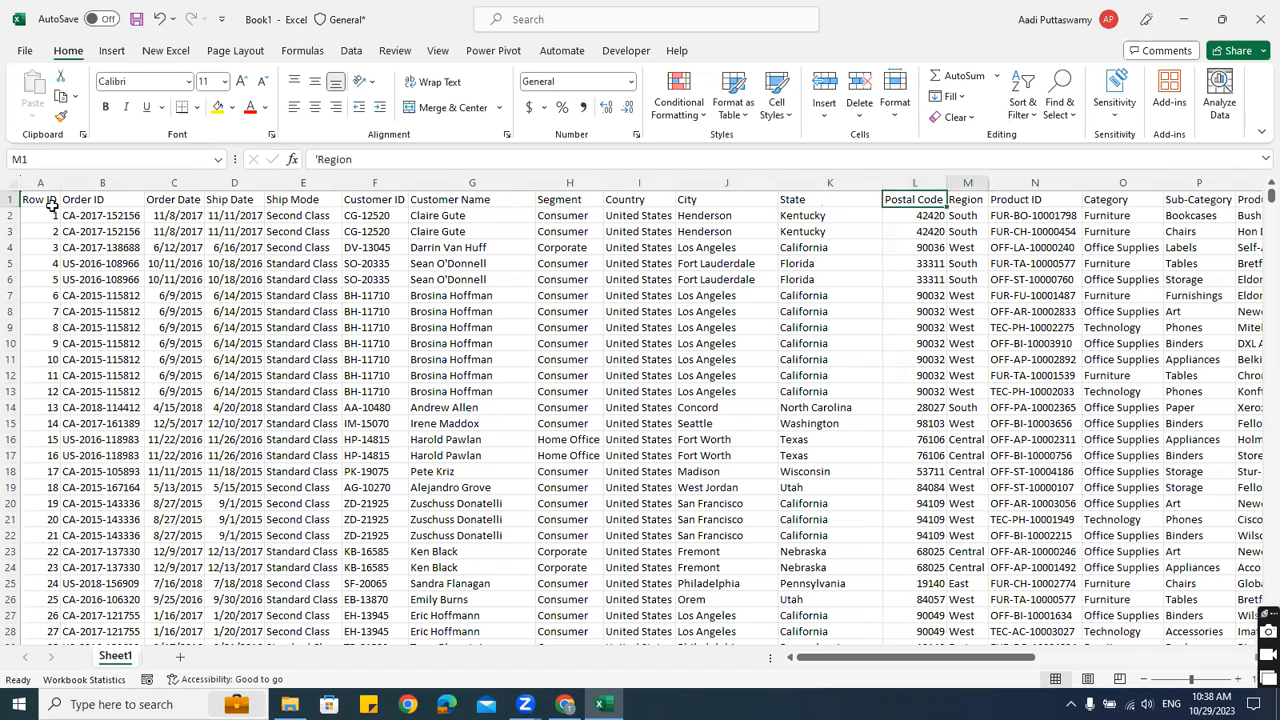
key(Right)
key(Right)
key(Right)
key(Right)
key(Right)
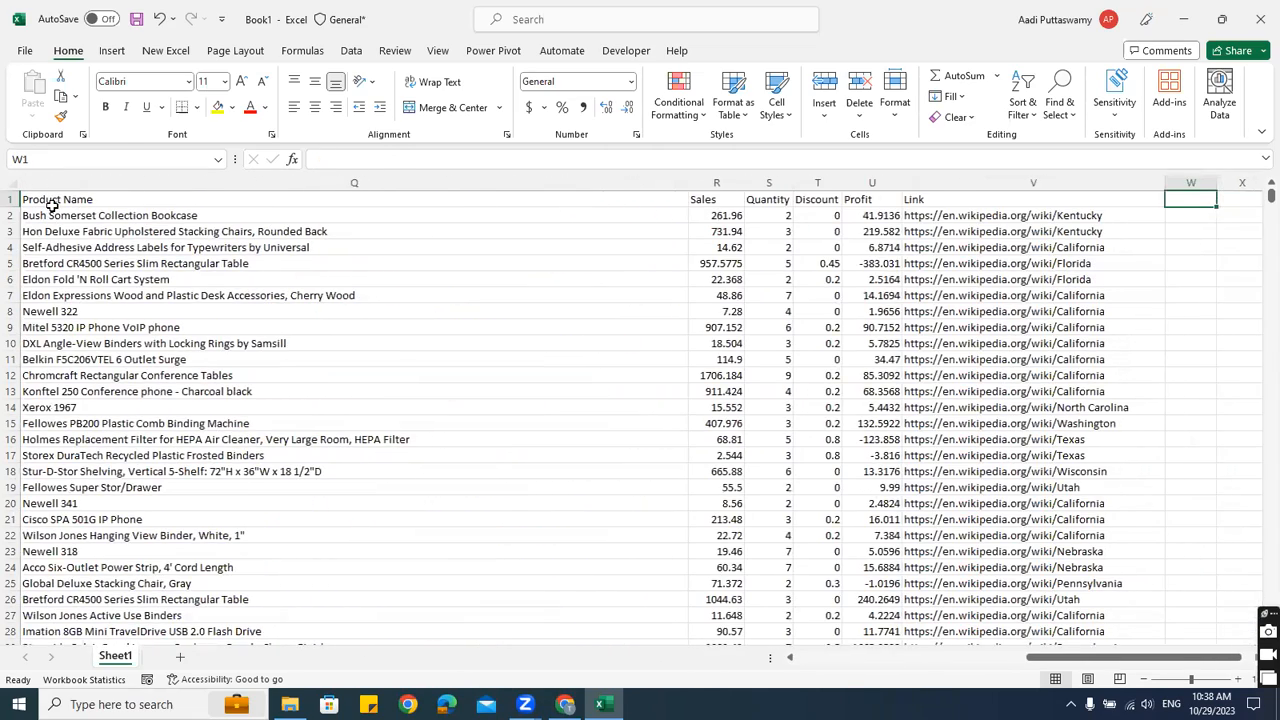
key(Left)
key(Left)
key(Left)
key(Right)
key(Right)
key(Right)
key(Left)
key(Left)
key(Left)
key(Left)
key(Left)
key(Left)
key(Left)
key(Left)
key(Left)
key(Left)
key(Left)
key(Left)
key(Left)
key(Left)
key(Left)
key(Left)
key(Left)
key(Left)
key(Left)
key(Left)
key(Left)
key(Left)
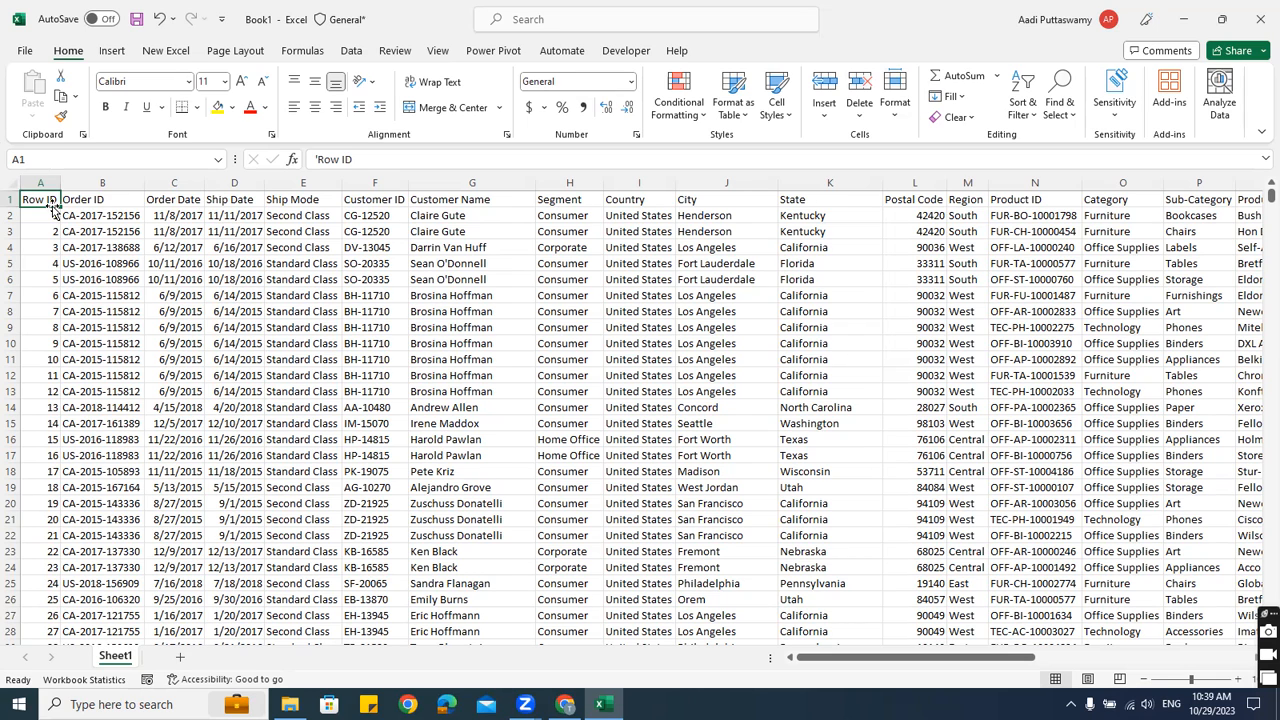
click(295, 348)
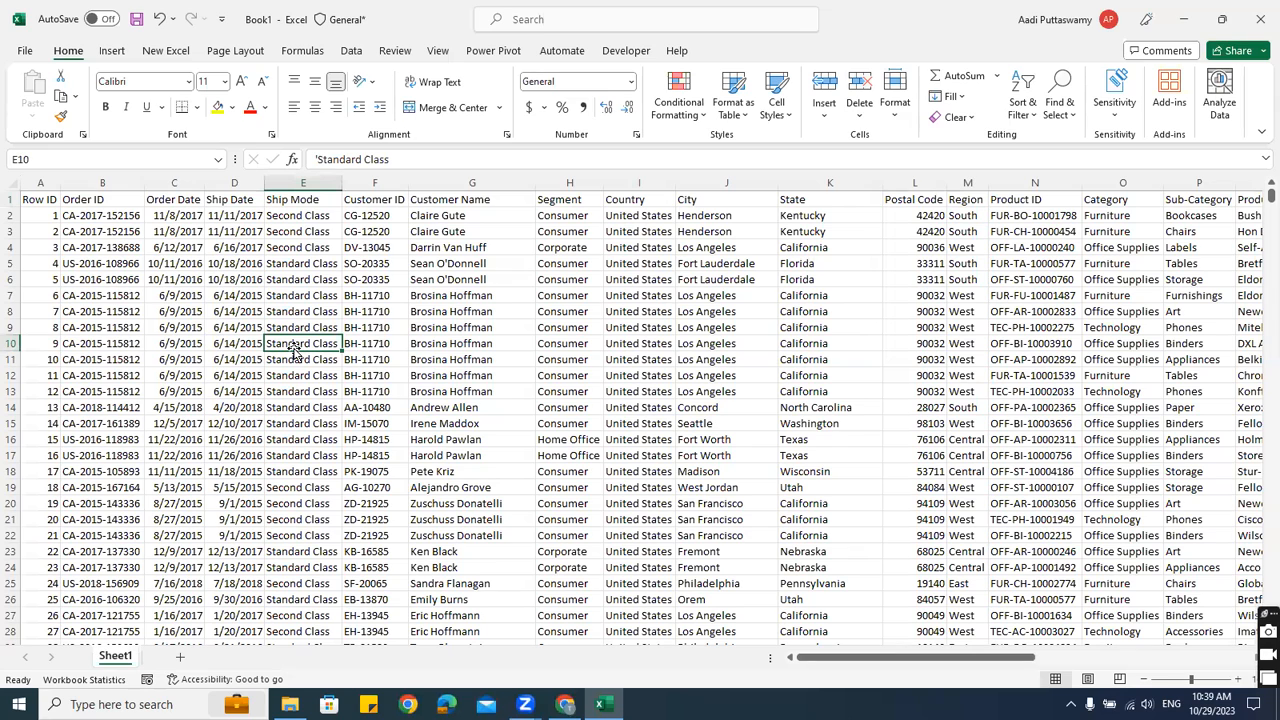
click(396, 304)
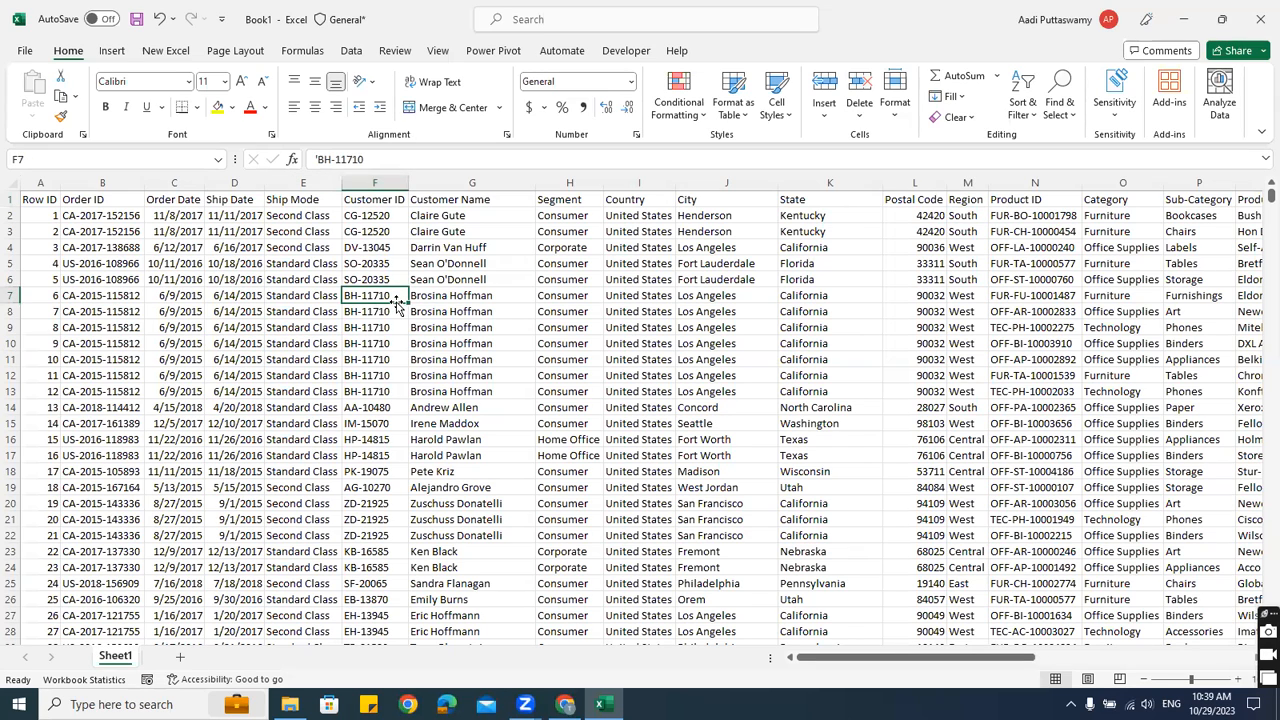
key(Up)
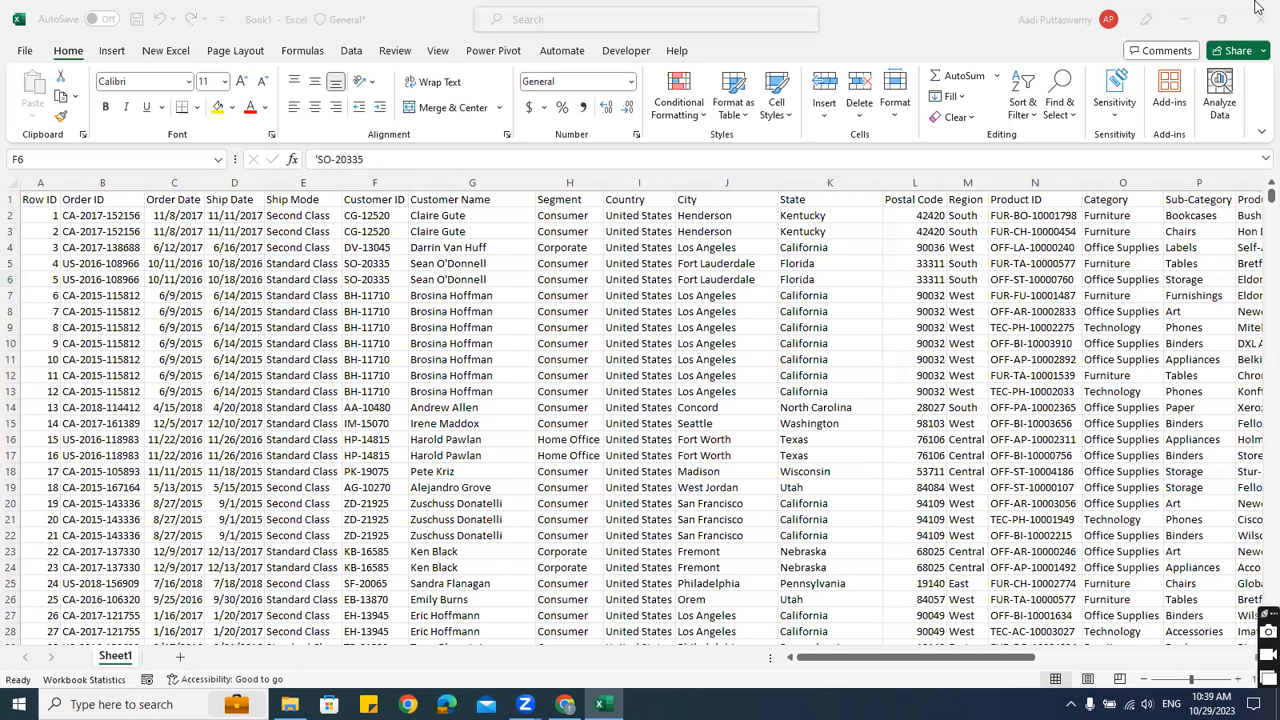
click(579, 310)
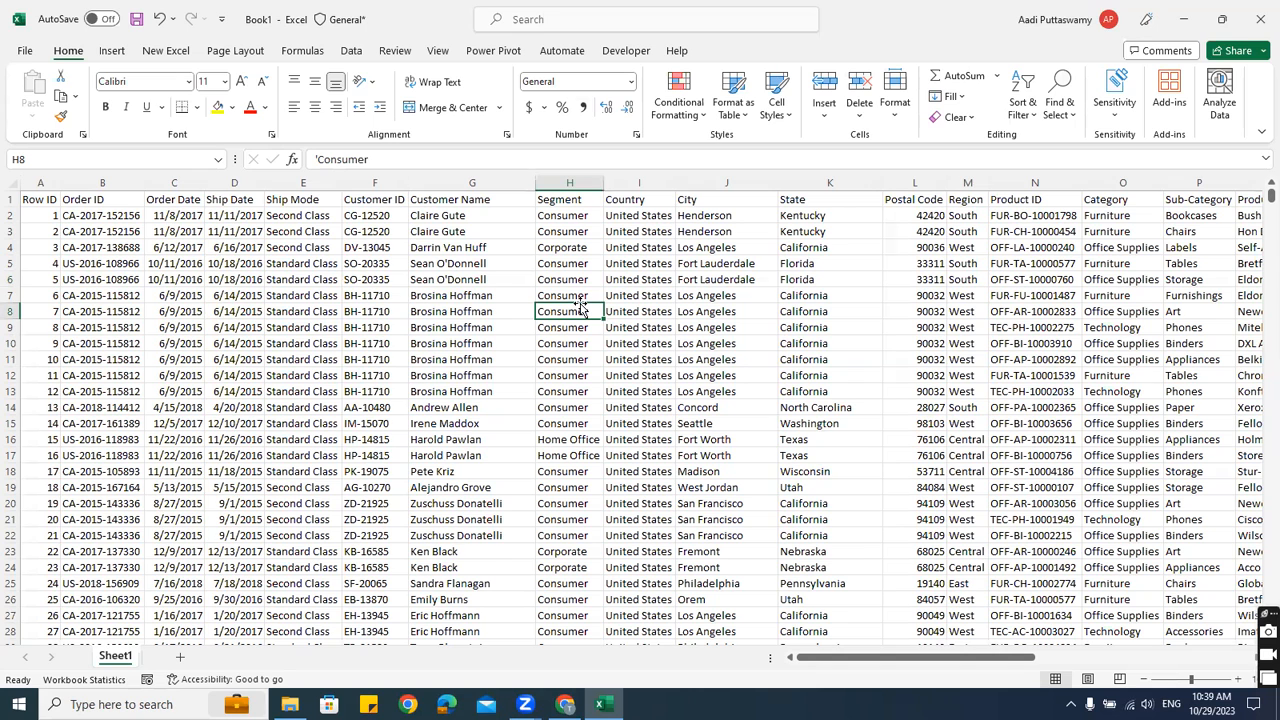
click(384, 300)
click(230, 247)
click(74, 198)
key(Left)
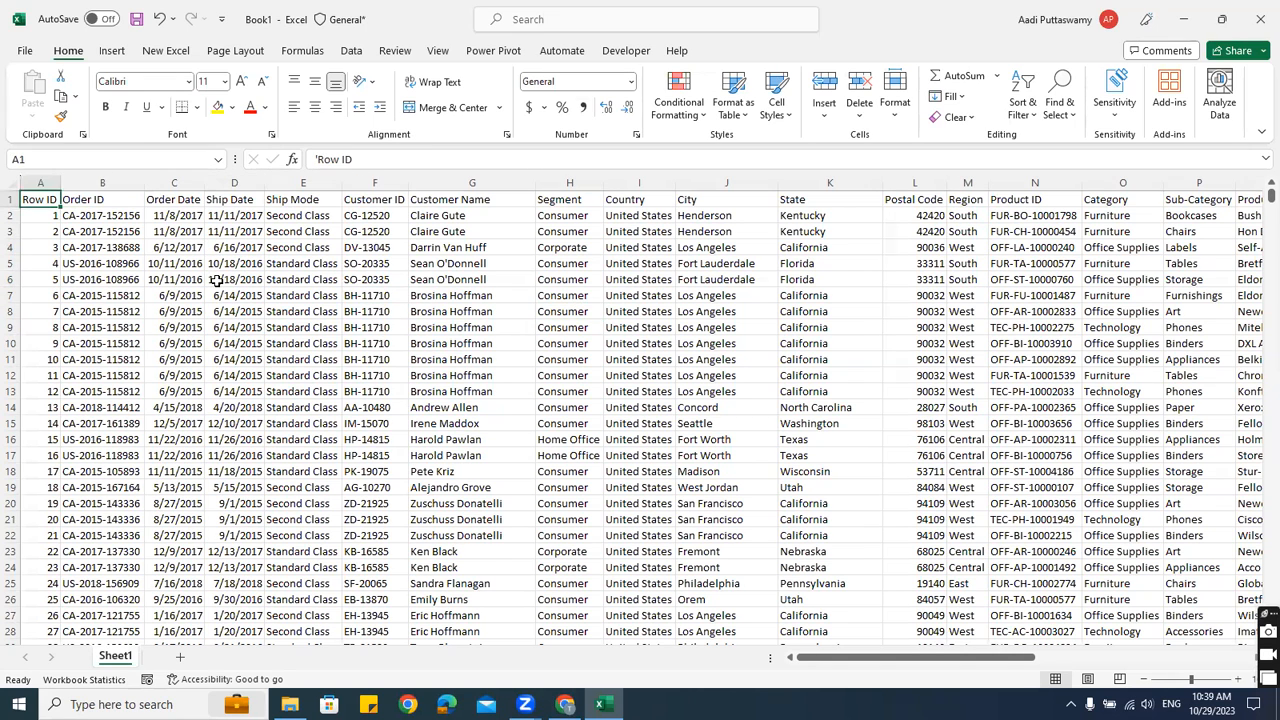
key(ctrl+shift+Right)
key(Right)
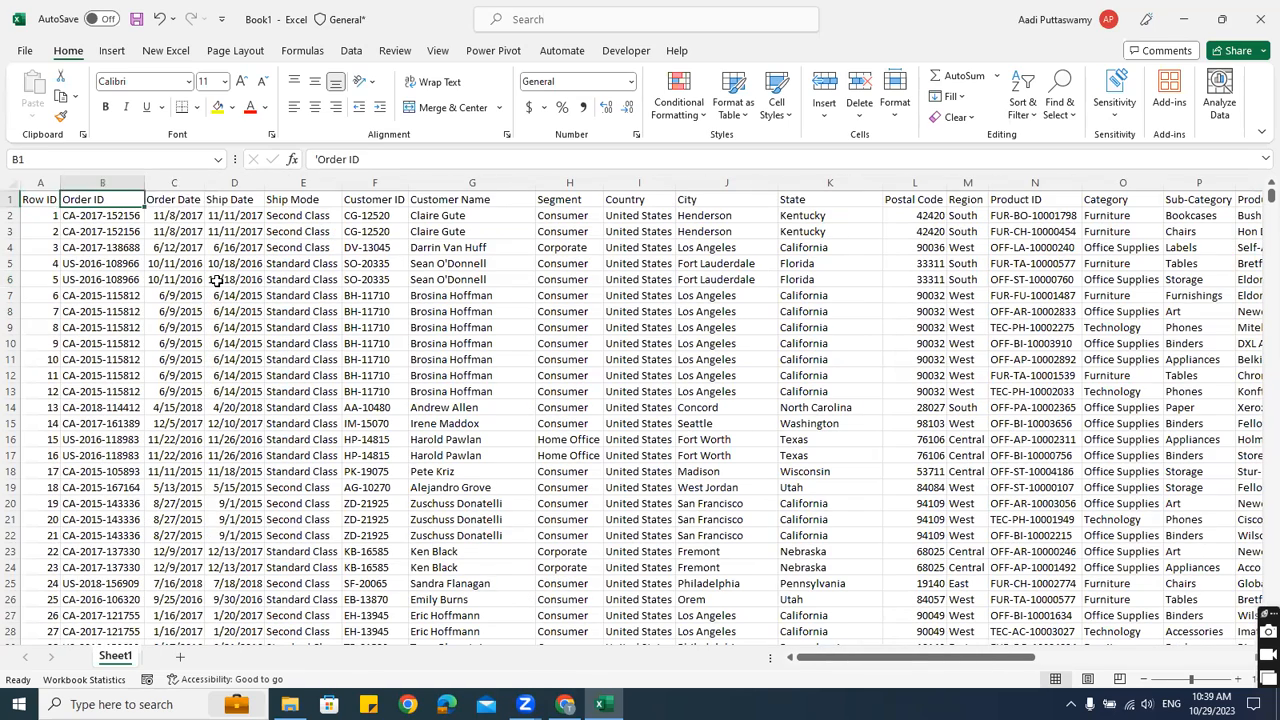
key(Right)
key(Down)
key(Down)
key(Down)
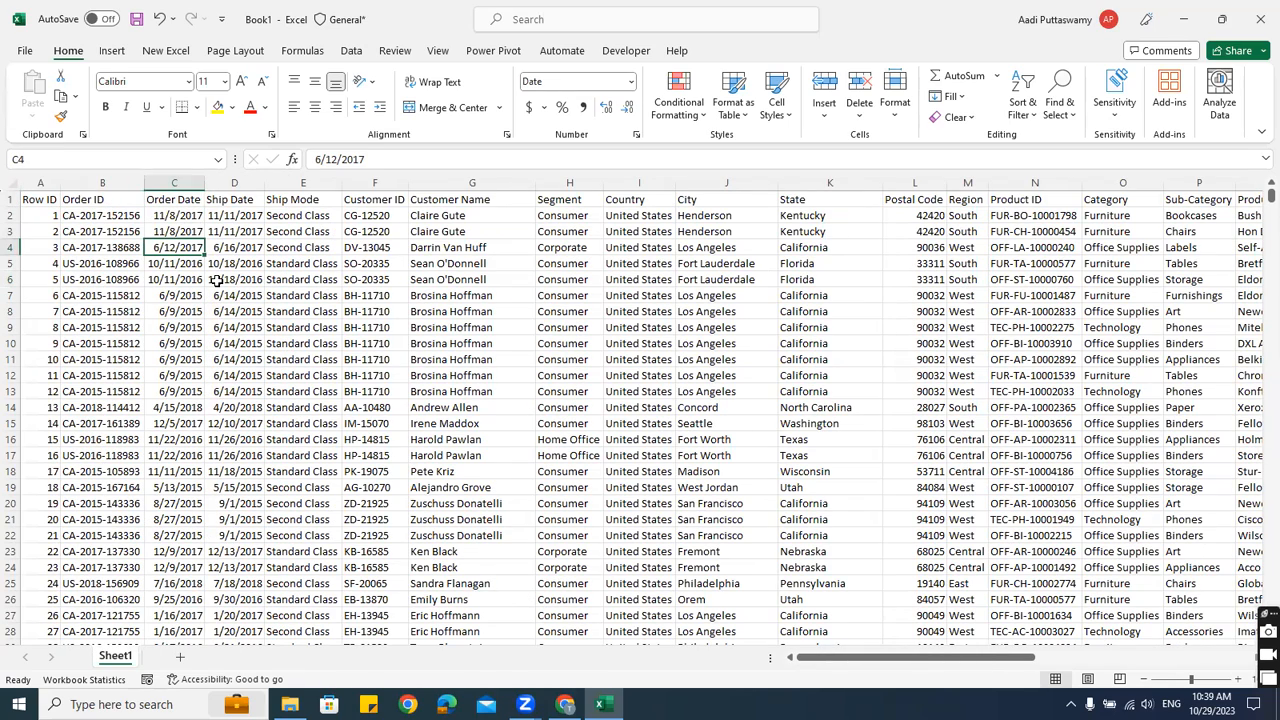
Insert a PivotTable from the Sheet1 range A1:V9995 onto a new worksheet
click(112, 51)
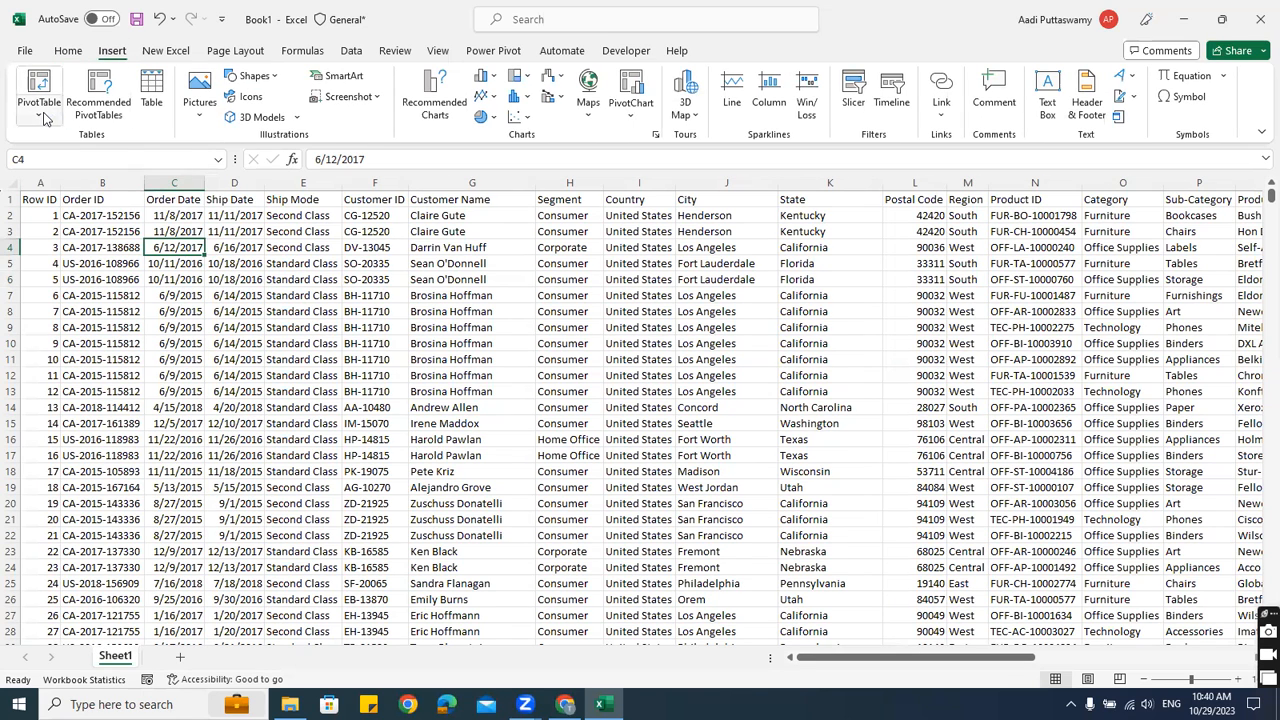
click(40, 116)
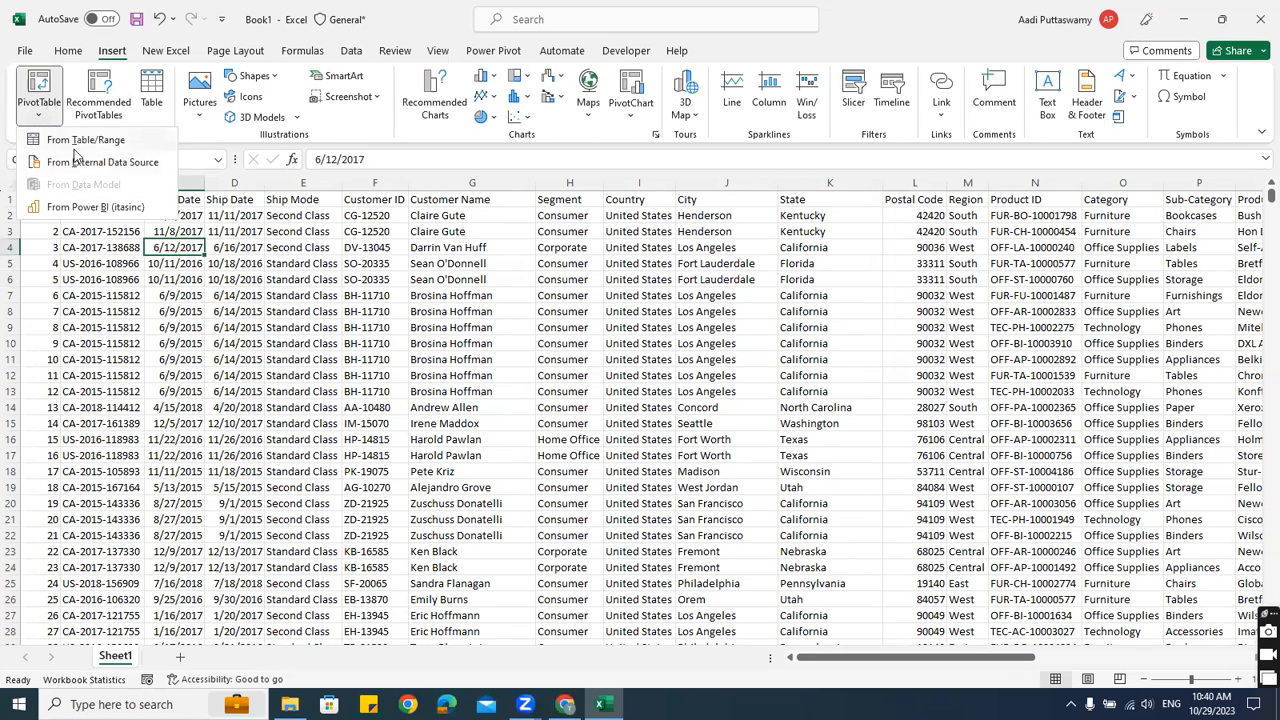
click(60, 146)
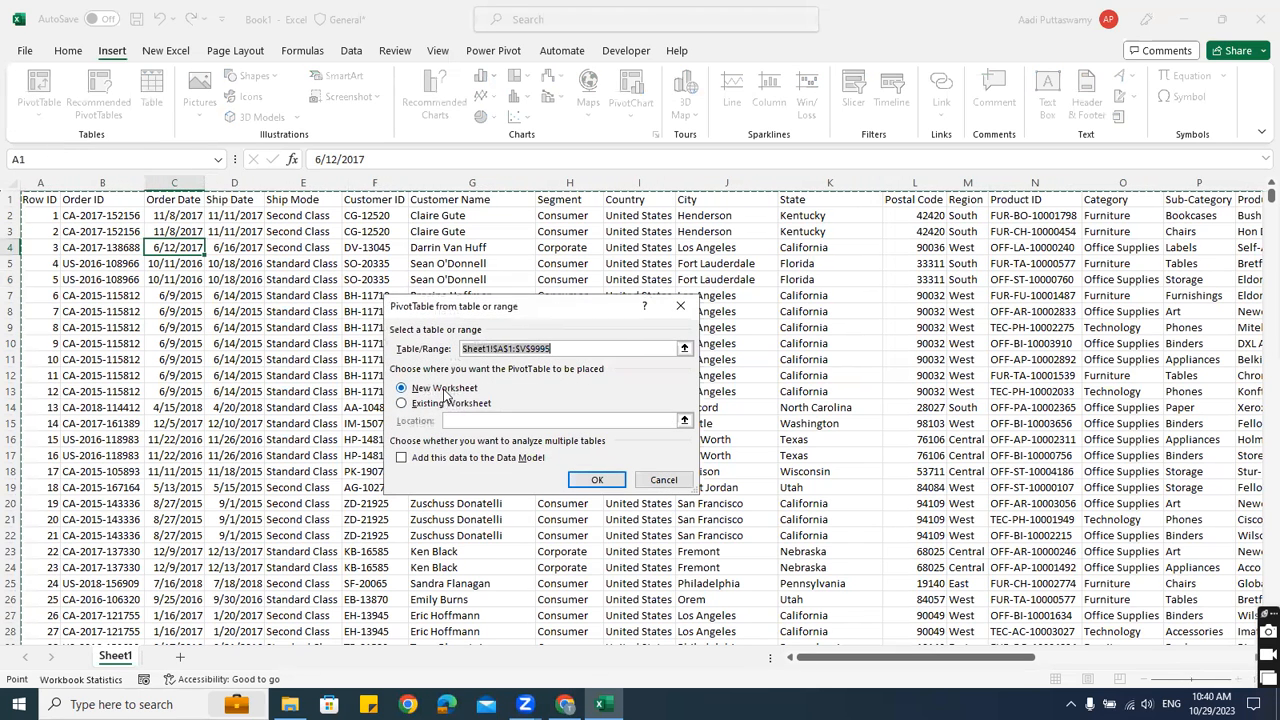
click(598, 481)
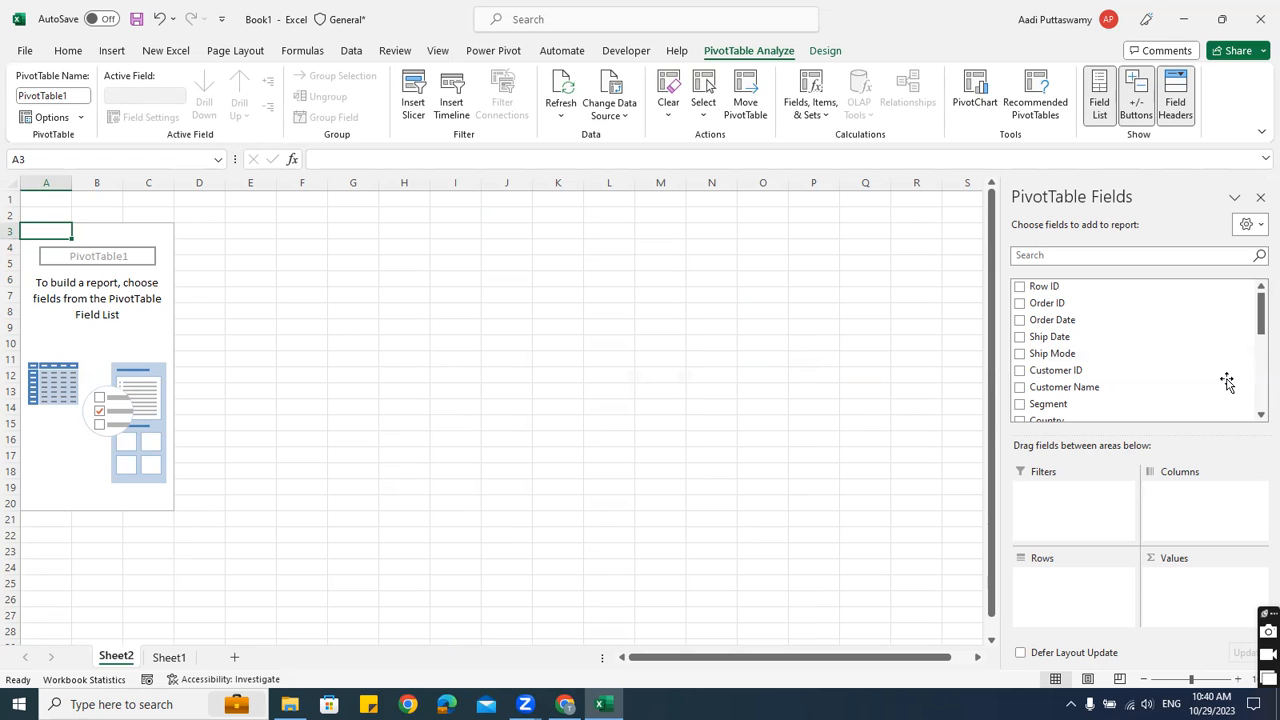
Glance at the Sheet1 data, then return to the empty PivotTable on Sheet2
scroll(1100, 390, down, 5)
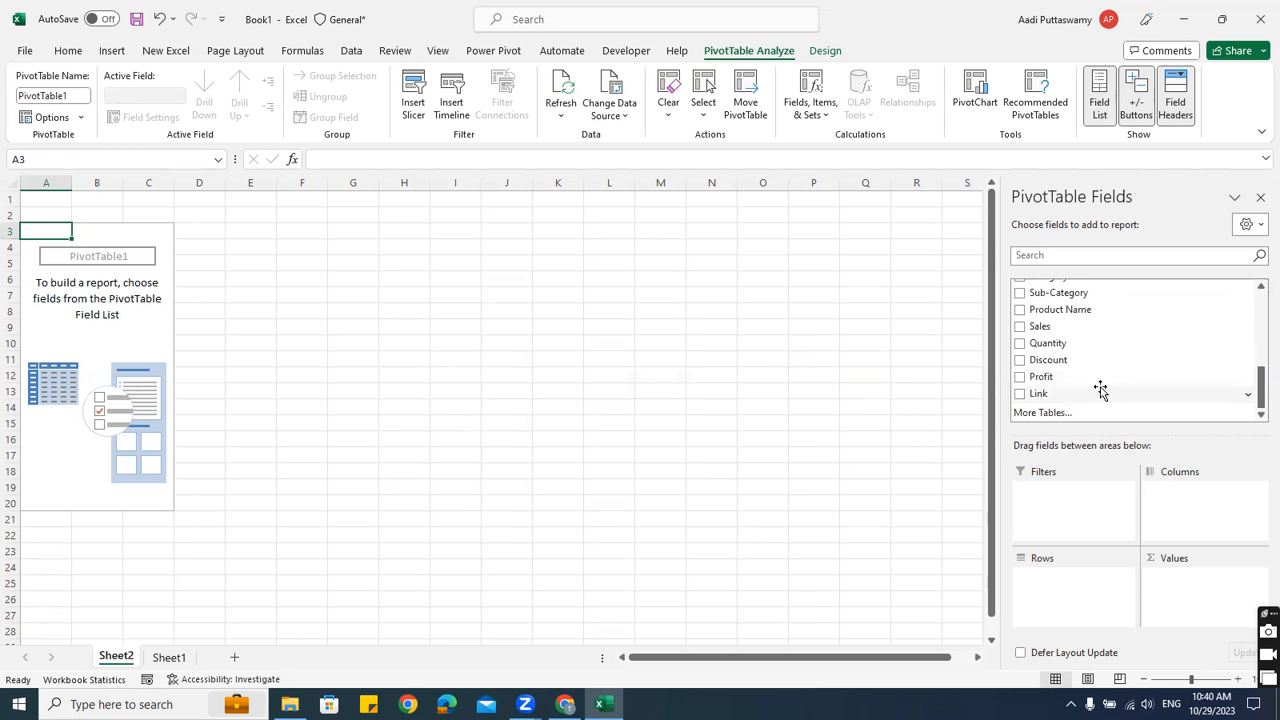
scroll(1100, 390, up, 5)
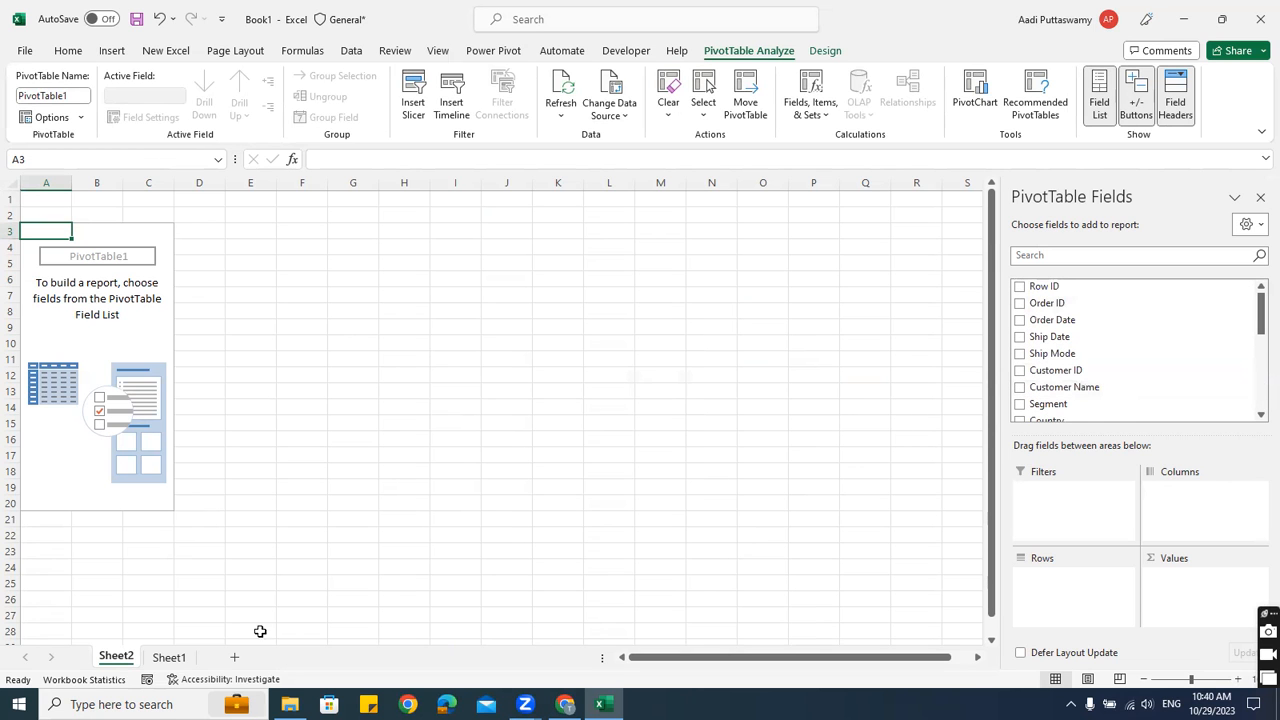
click(186, 658)
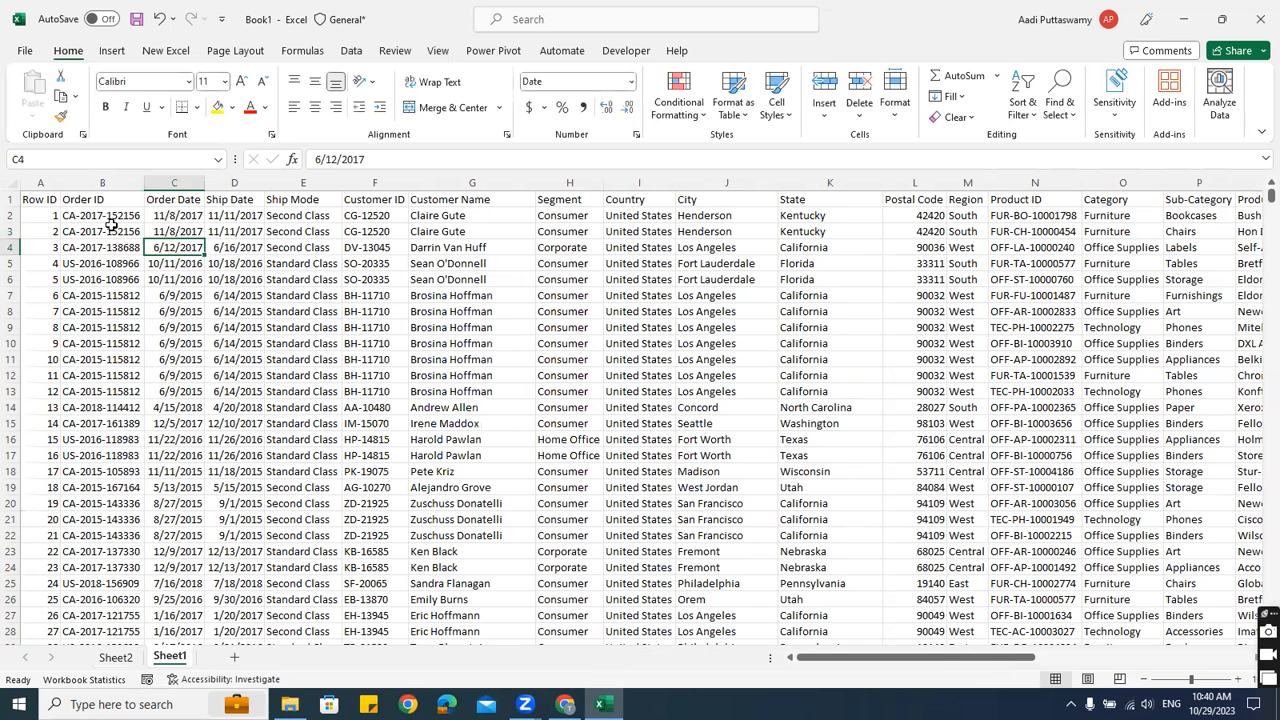
click(115, 658)
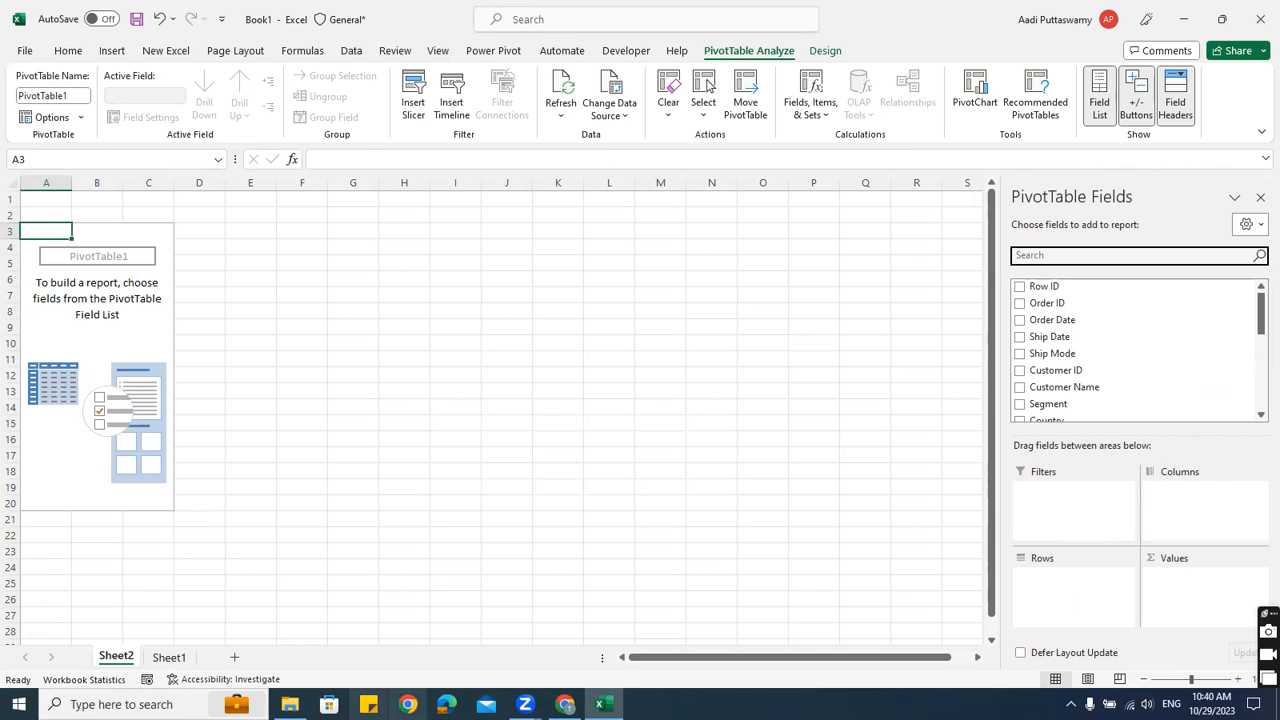
Review Sheet1's row-1 headings such as Country, Sub-Category, Ship Date, Segment and Postal Code, then return to Sheet2
click(169, 657)
click(622, 201)
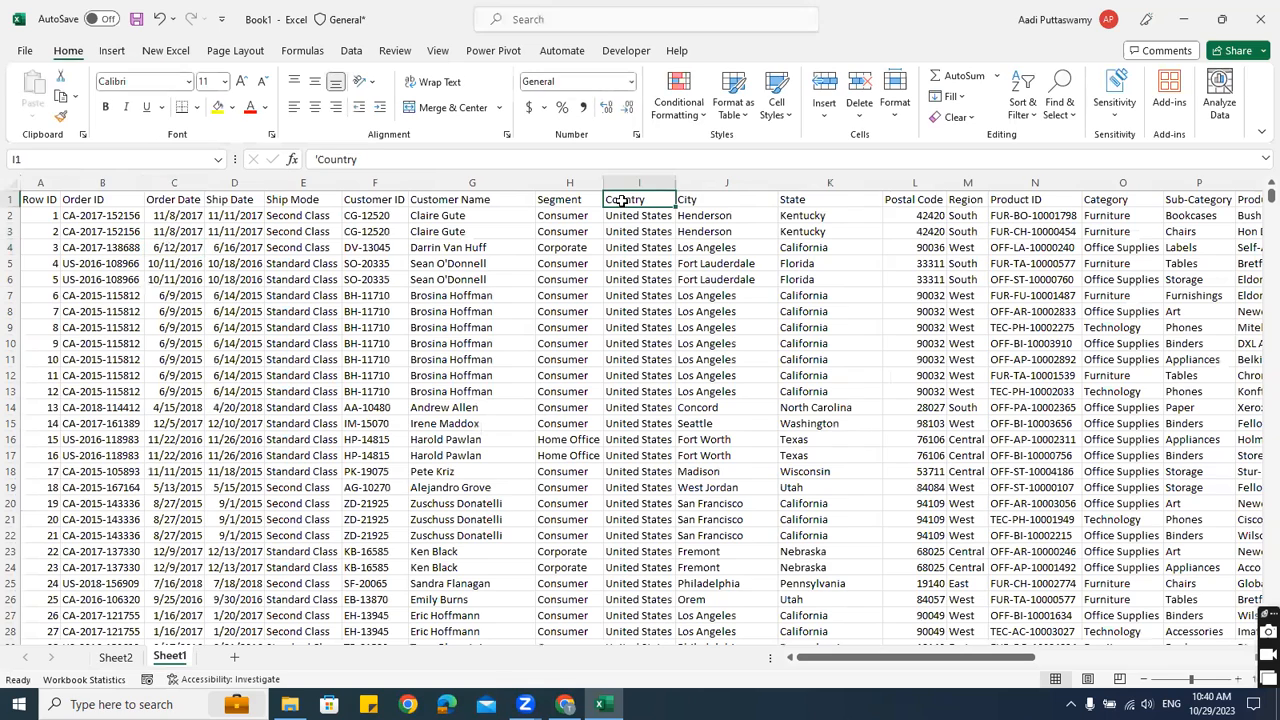
key(Right)
key(Right)
key(Right)
key(Right)
key(Right)
key(Right)
key(Right)
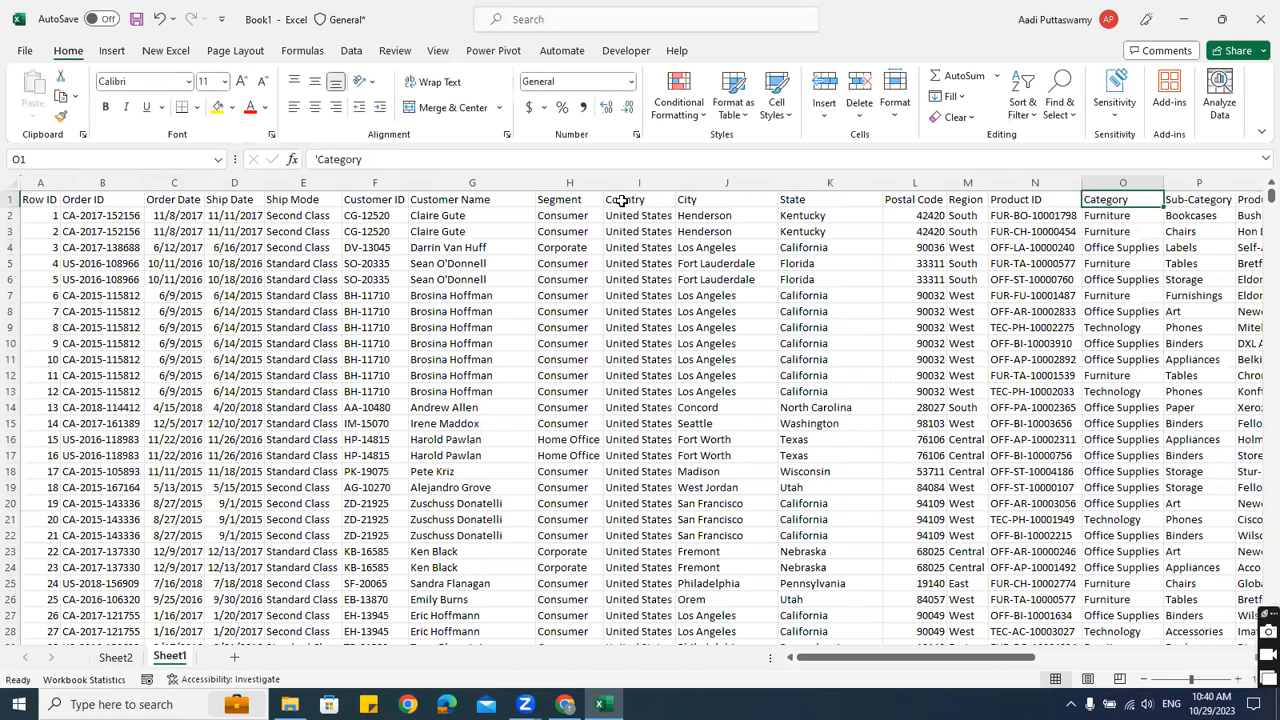
key(Right)
key(Left)
key(Left)
key(Right)
key(Left)
key(Left)
key(Left)
key(Left)
key(Left)
key(Left)
key(Left)
key(Left)
key(Left)
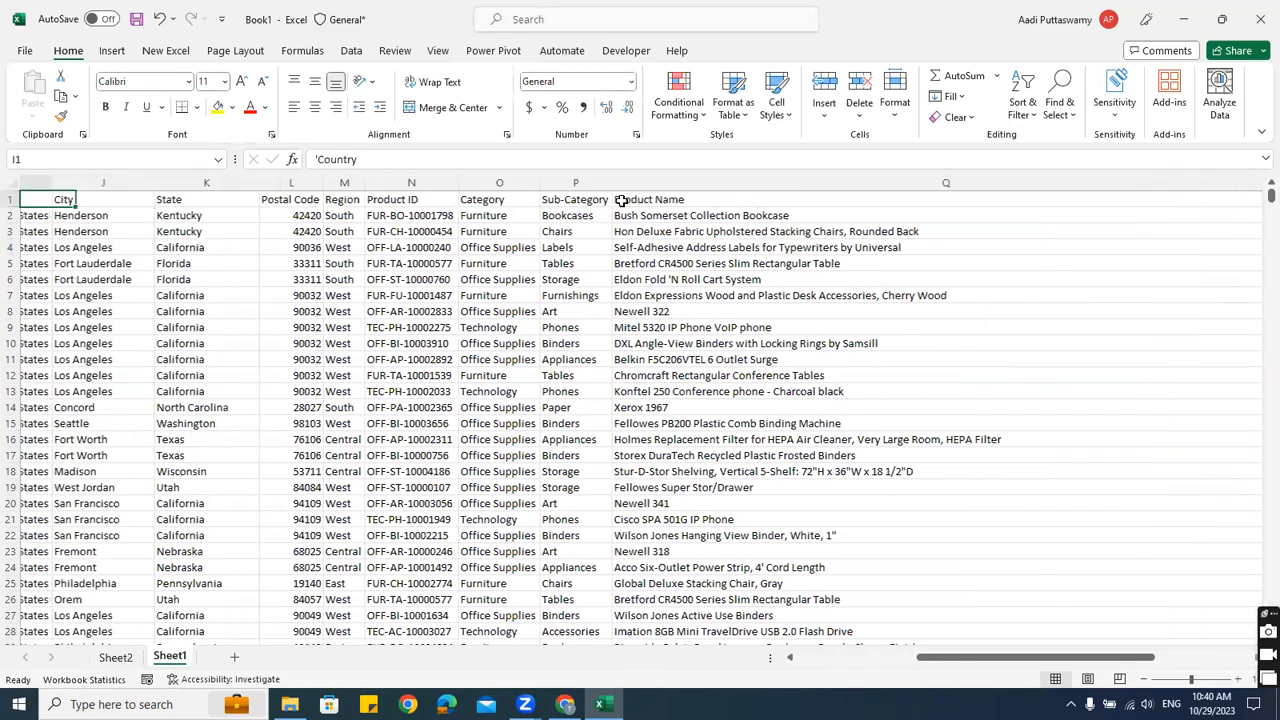
key(Left)
key(Left)
key(Right)
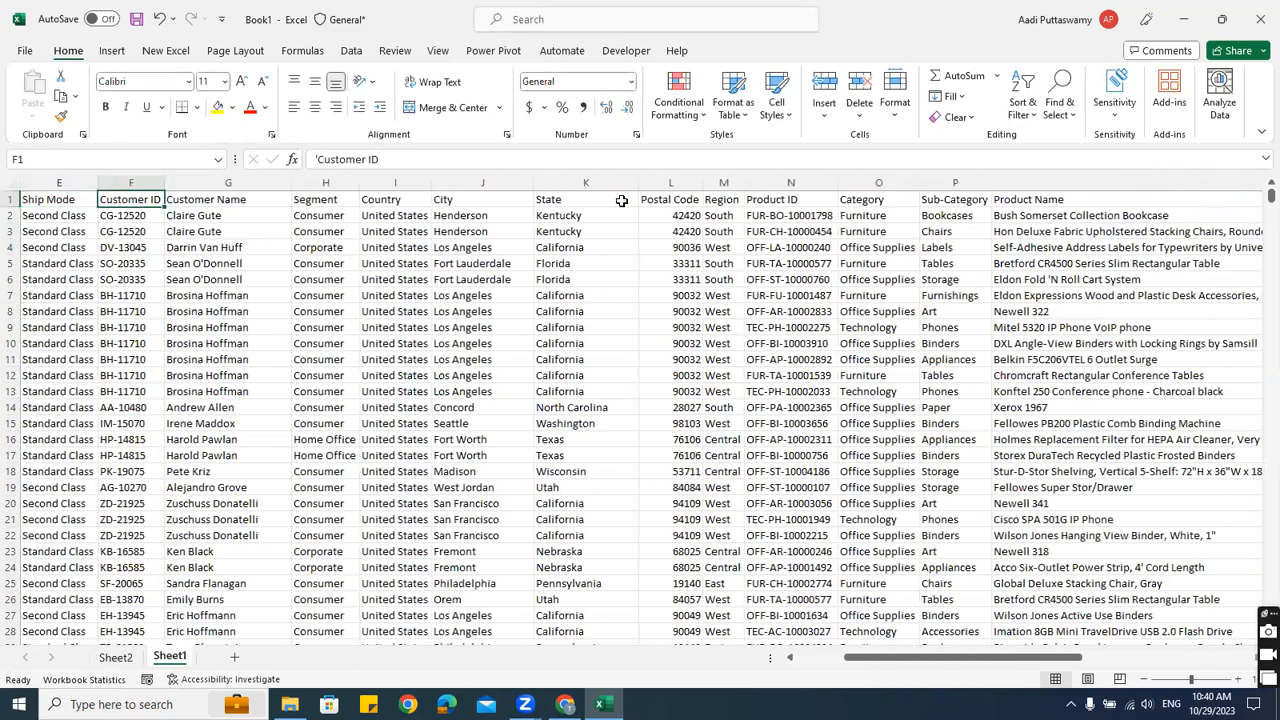
key(Left)
key(Left)
key(Right)
key(Right)
key(Right)
key(Right)
key(Right)
key(Left)
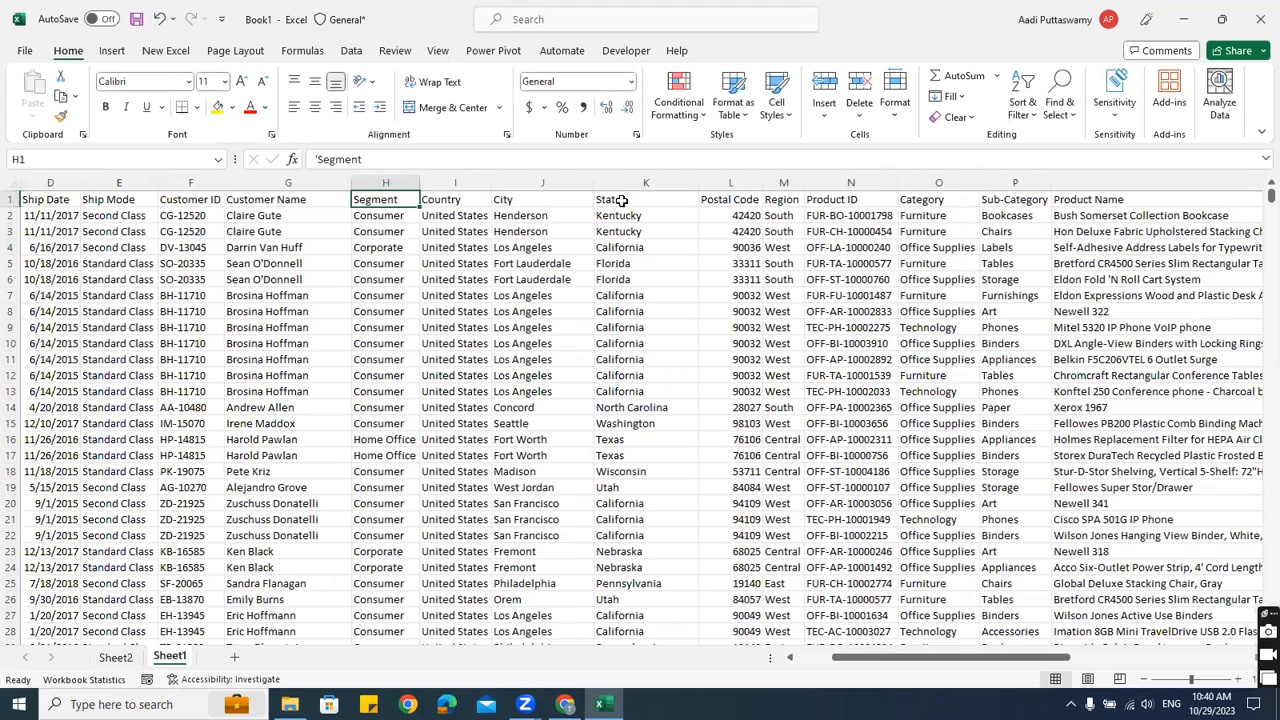
key(Right)
key(Right)
key(Right)
key(Right)
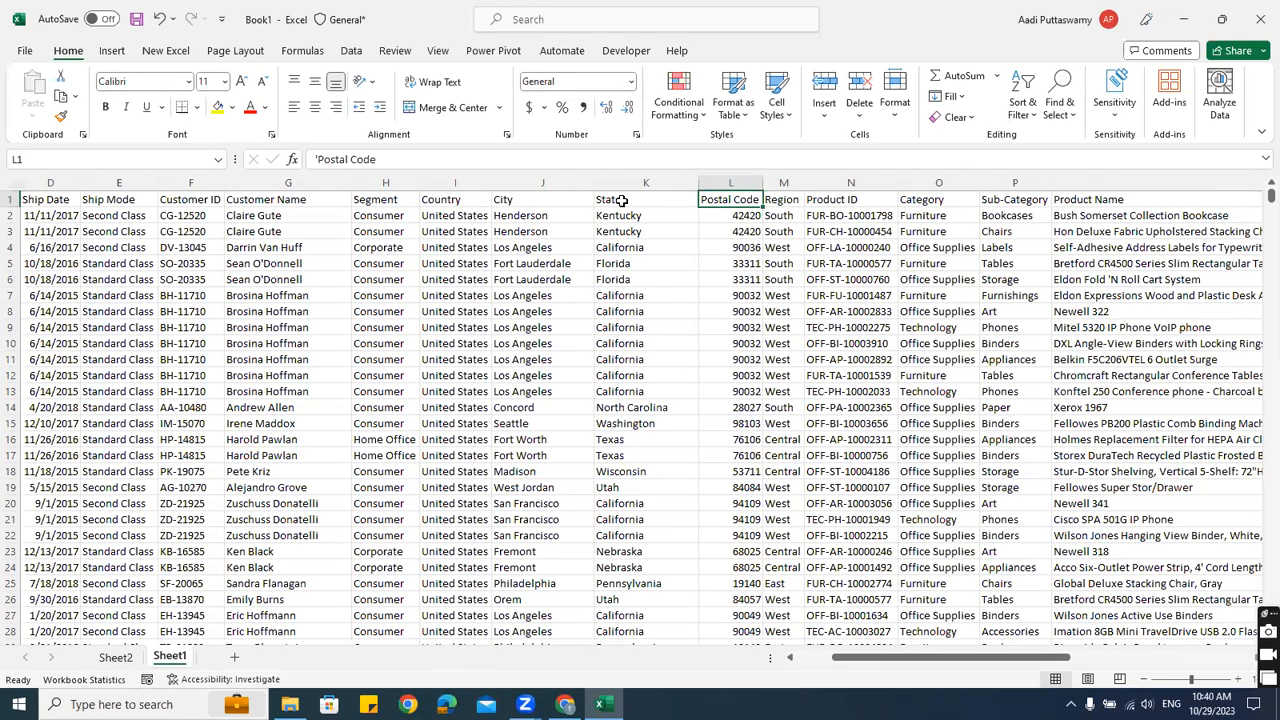
click(115, 657)
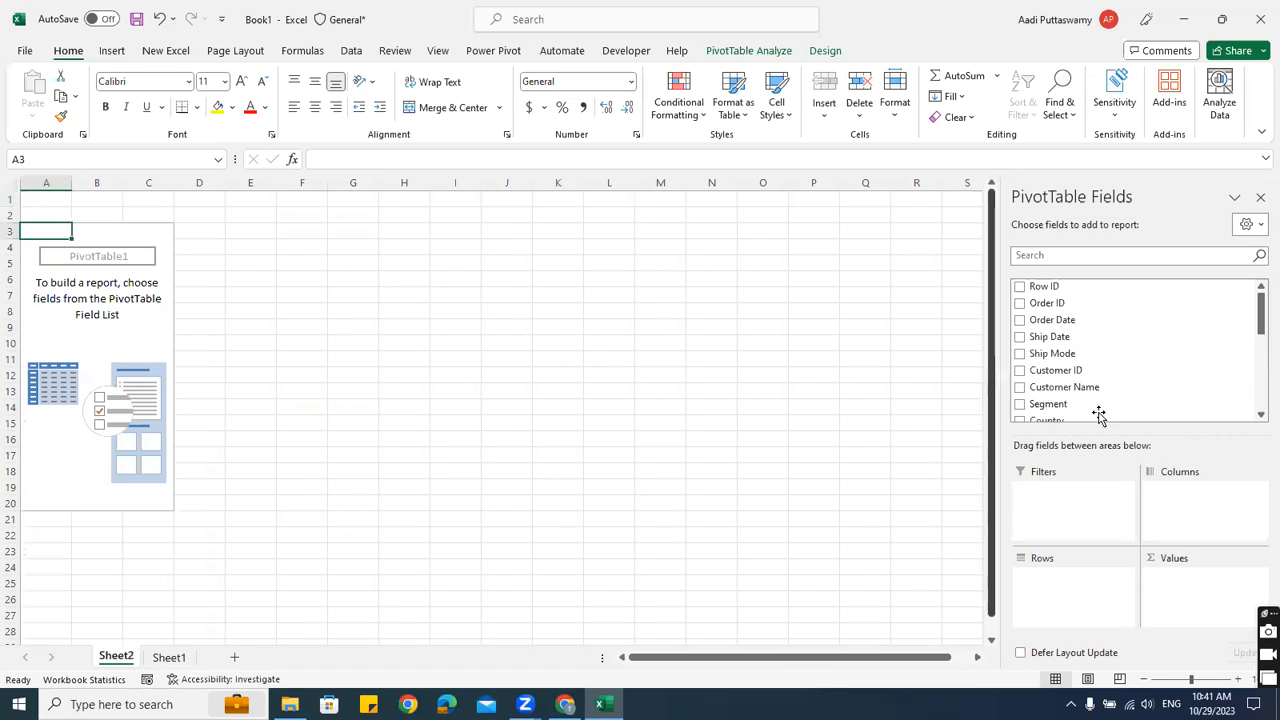
Add Region to the pivot's Rows and Sales to Values, giving a 2297200.86 Grand Total
scroll(1123, 406, down, 5)
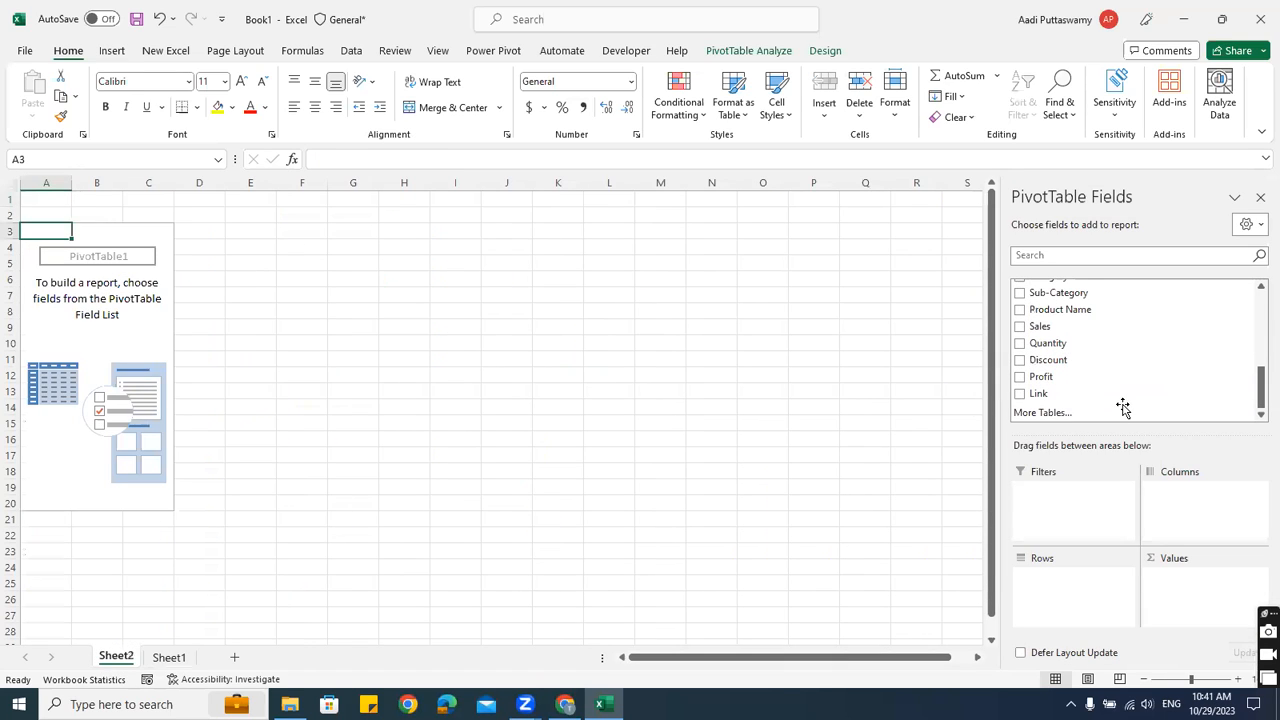
scroll(1123, 406, up, 3)
drag(1045, 358, 1094, 580)
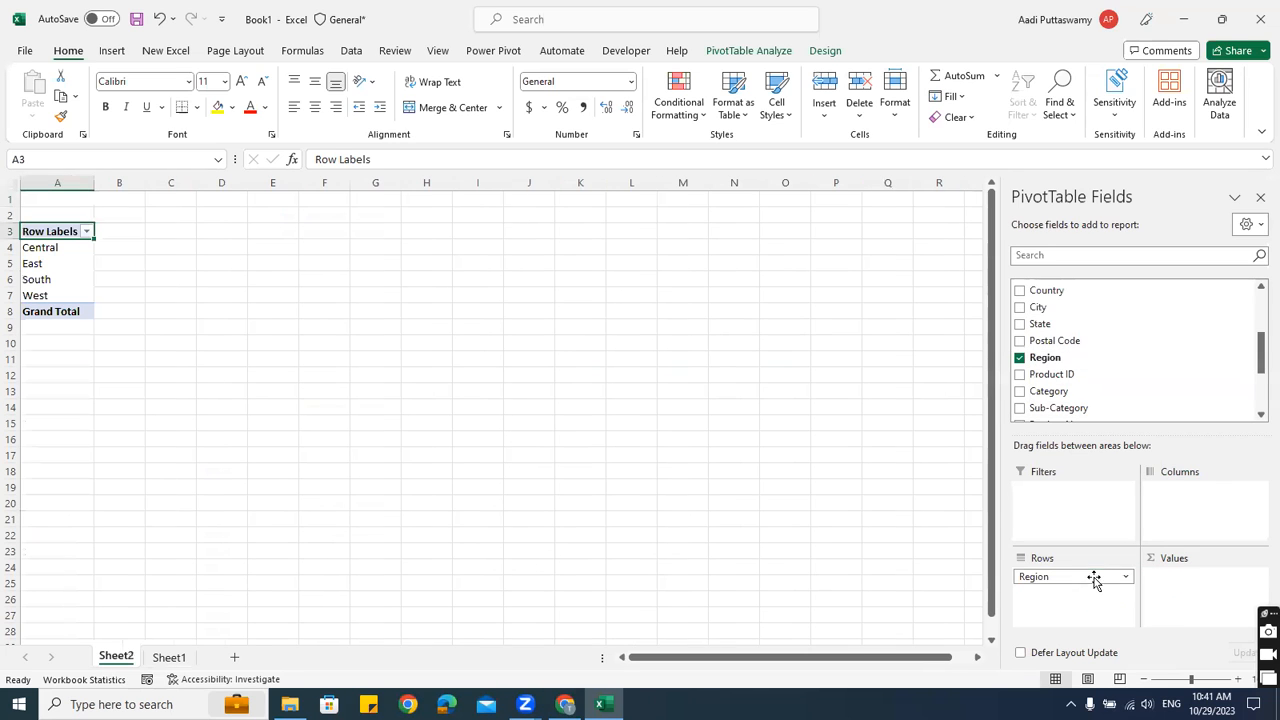
scroll(1100, 384, down, 3)
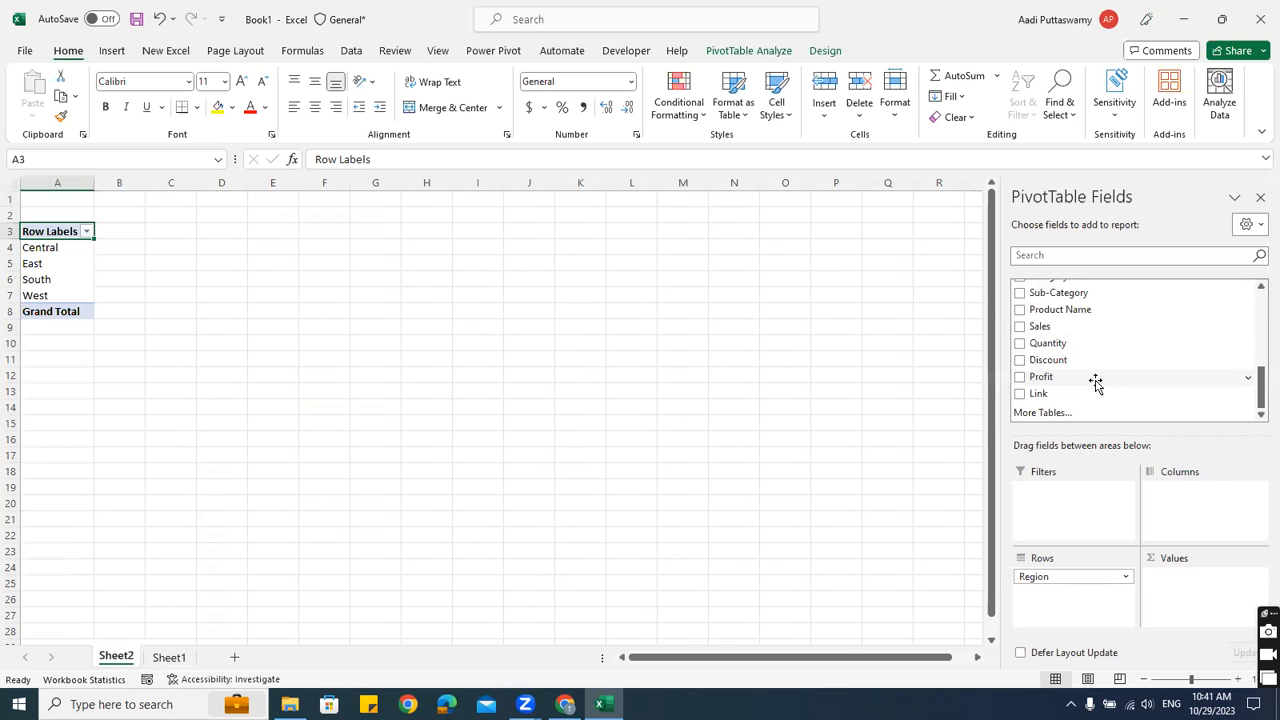
drag(1045, 328, 1088, 403)
drag(1161, 590, 1163, 592)
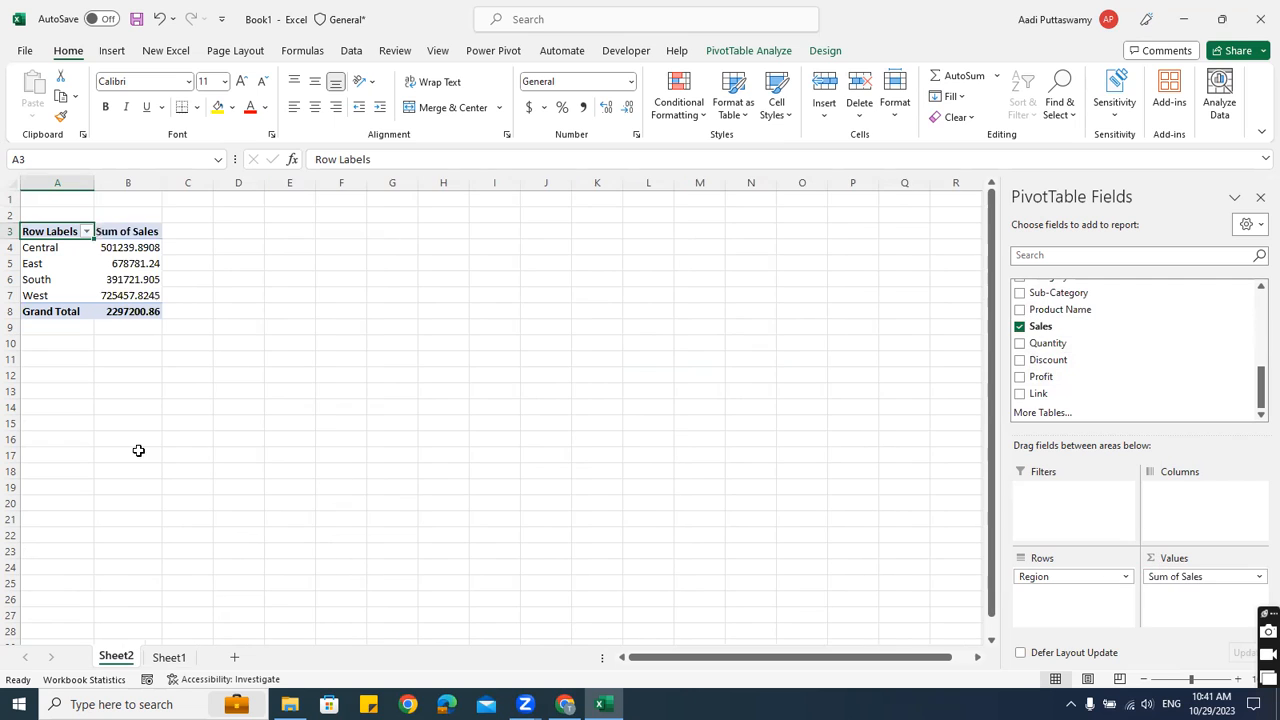
Examine the pivot's region names and sales totals, ending on cell D4 beside it
click(93, 280)
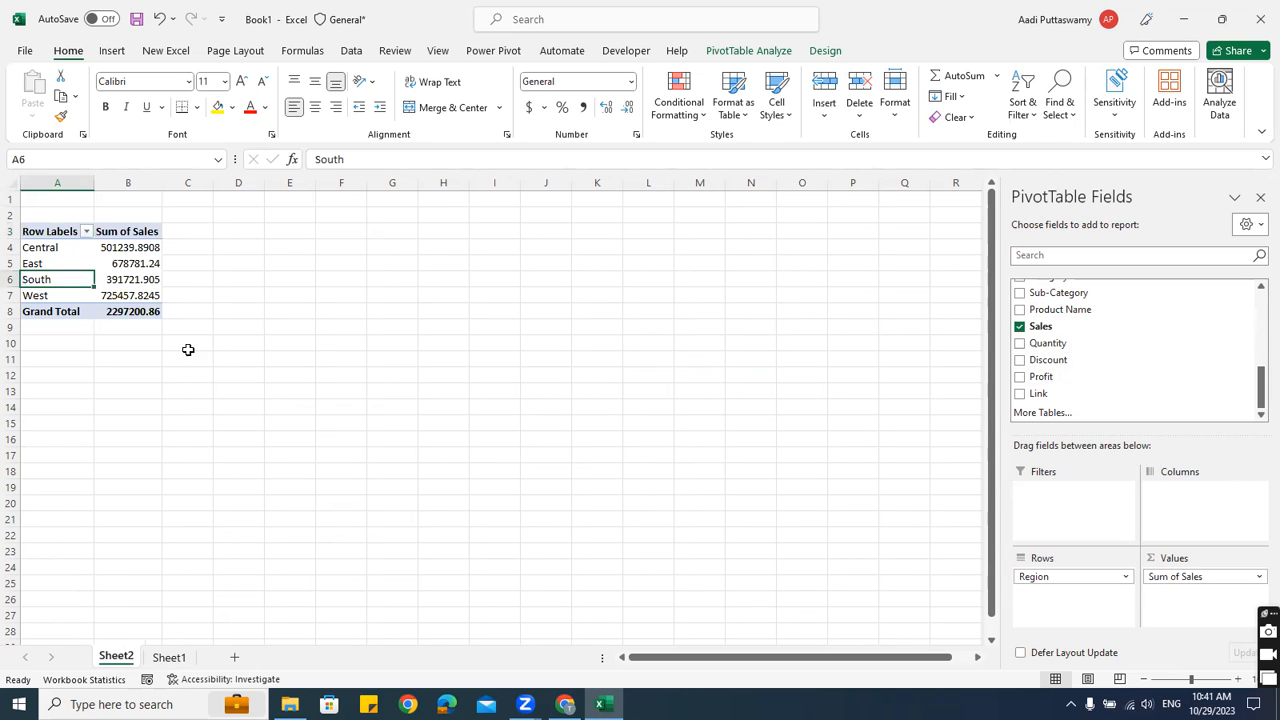
drag(52, 236, 143, 313)
click(45, 280)
drag(40, 247, 52, 296)
drag(125, 257, 137, 296)
scroll(217, 328, up, 2)
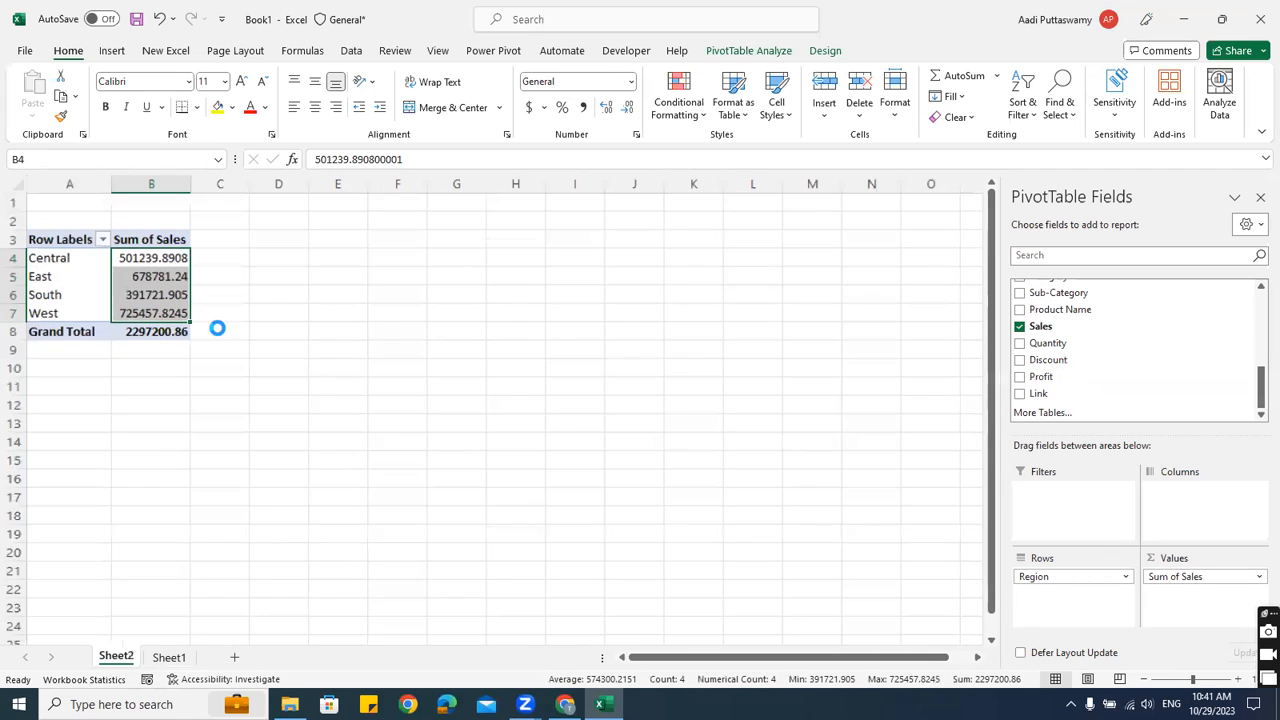
scroll(160, 355, up, 1)
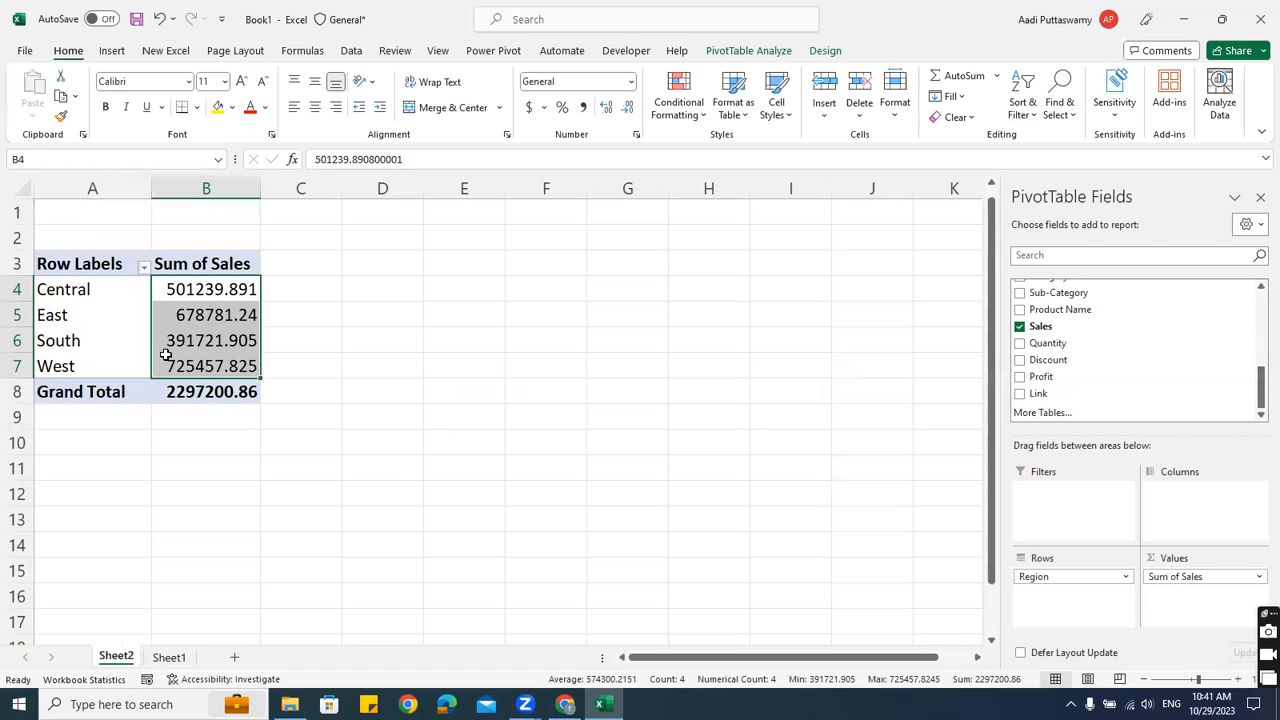
click(115, 292)
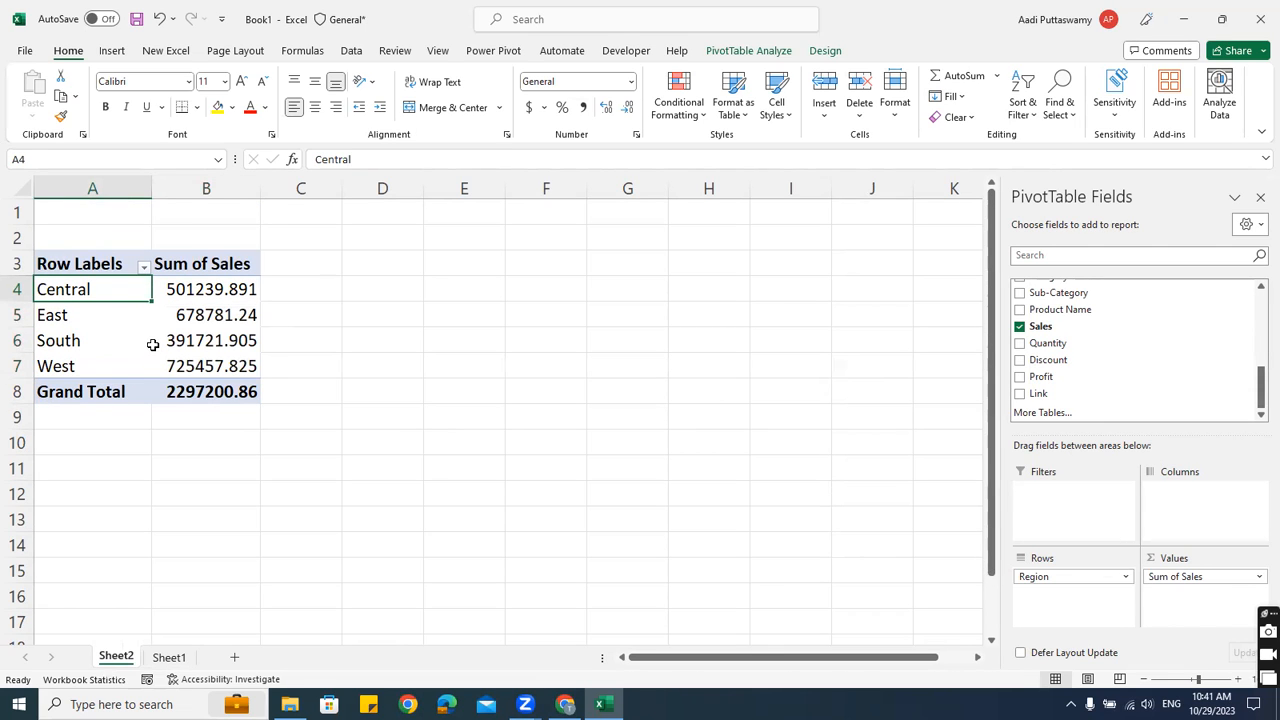
mouse_move(153, 344)
drag(69, 289, 72, 366)
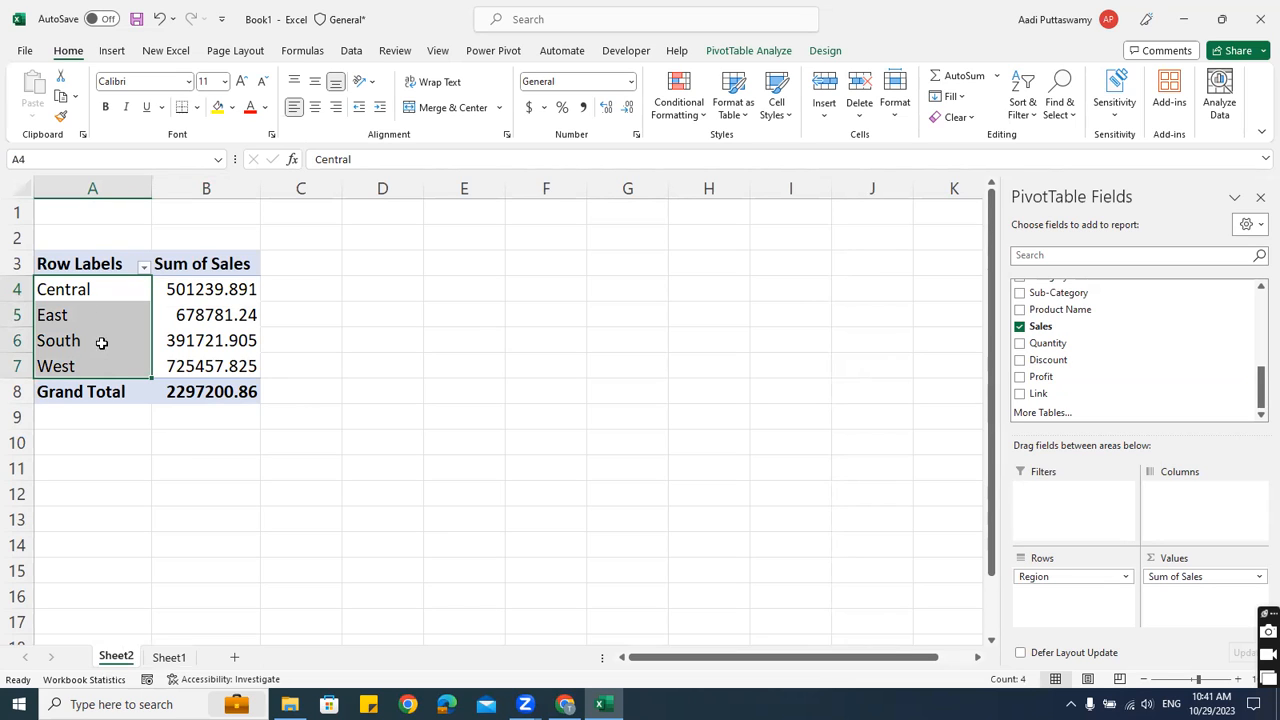
click(390, 285)
Enter =A4 in D4 and fill it down and across D4:E7 to mirror regions and totals
text(=)
key(Left)
key(Left)
key(Left)
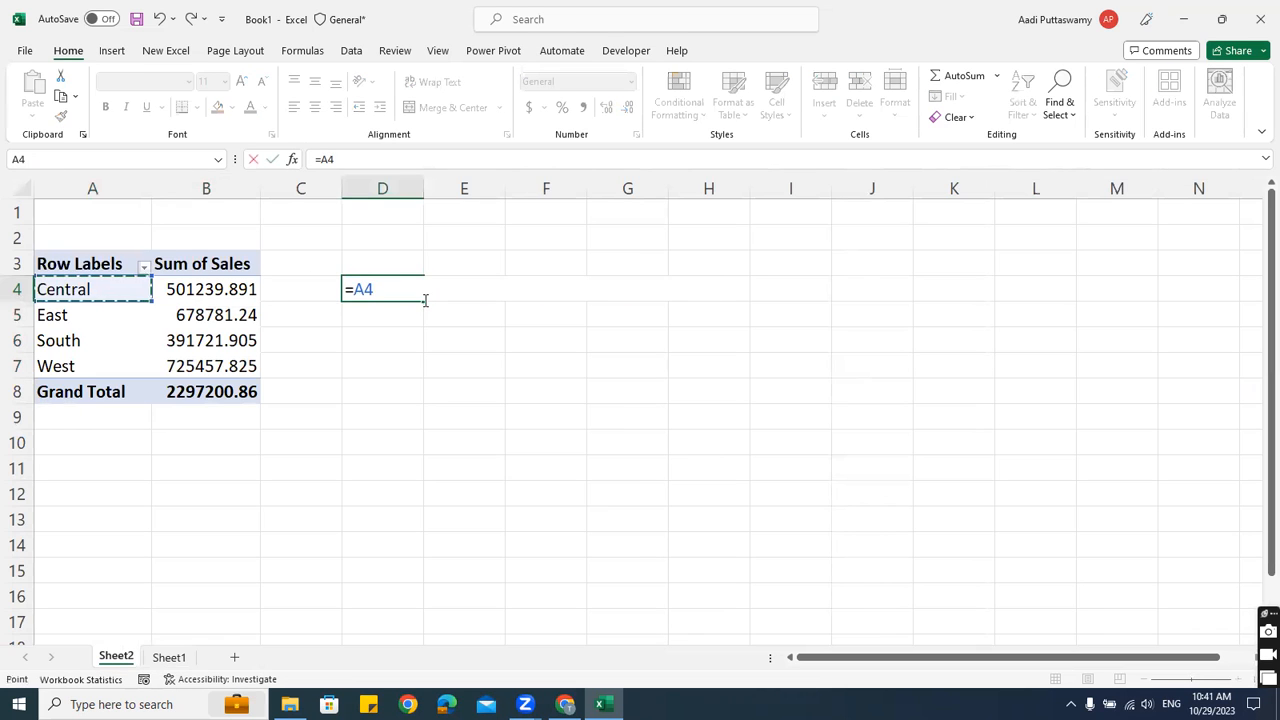
key(Return)
key(Up)
key(shift+Right)
key(shift+Down)
key(shift+Down)
key(shift+Down)
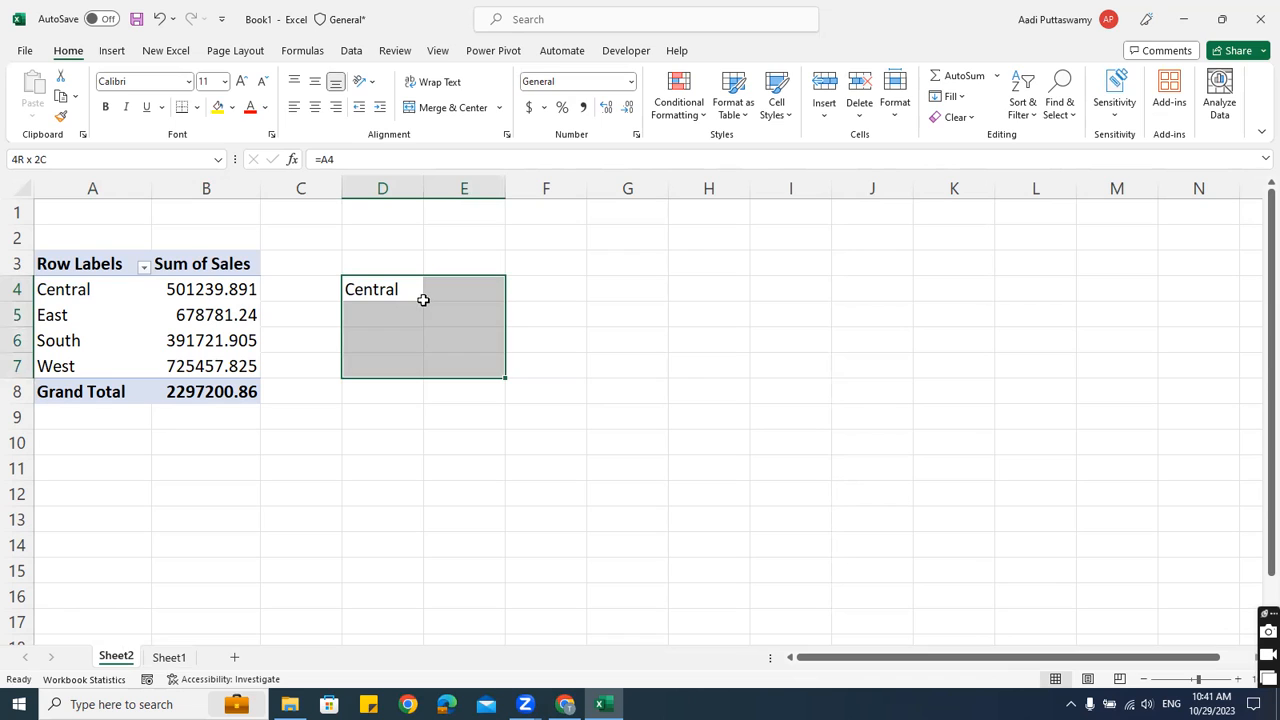
double_click(408, 288)
key(Escape)
key(shift+Right)
key(shift+Down)
key(shift+Down)
key(shift+Down)
key(ctrl+d)
key(ctrl+r)
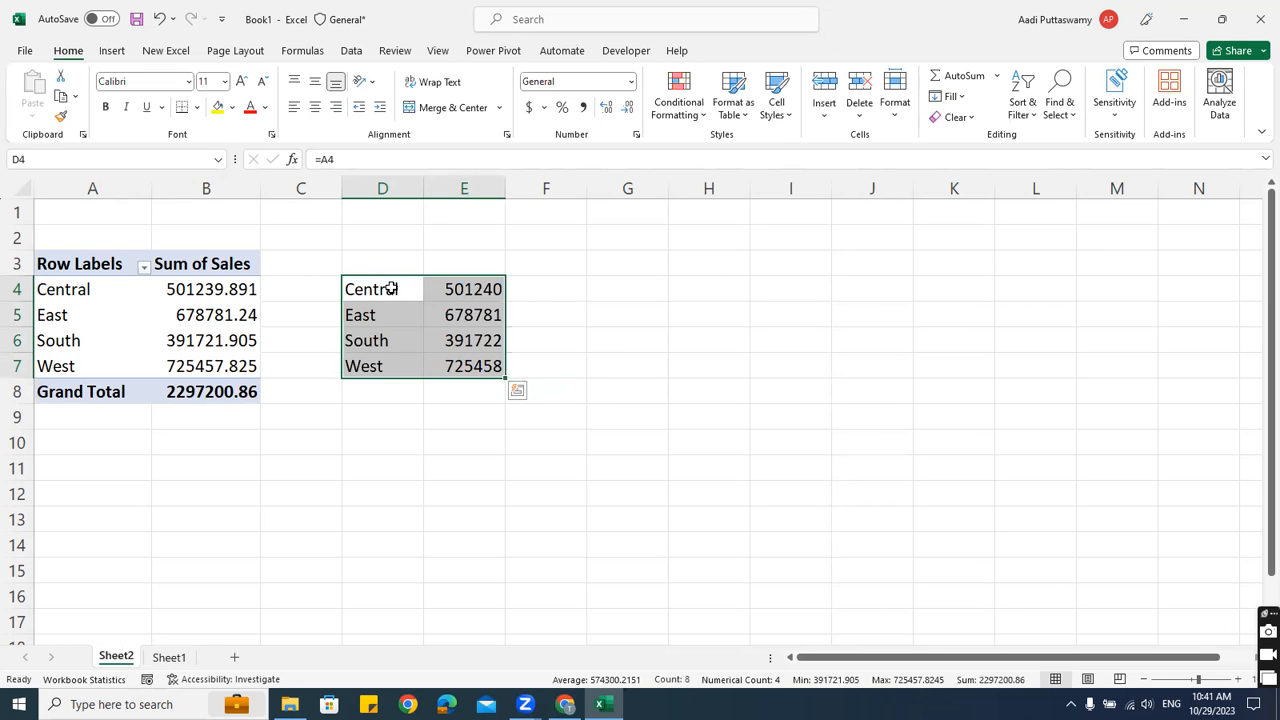
Compare the copied D4:E7 values against the pivot, then pick cell D3 for a heading
click(236, 297)
click(514, 297)
click(471, 296)
drag(380, 292, 481, 363)
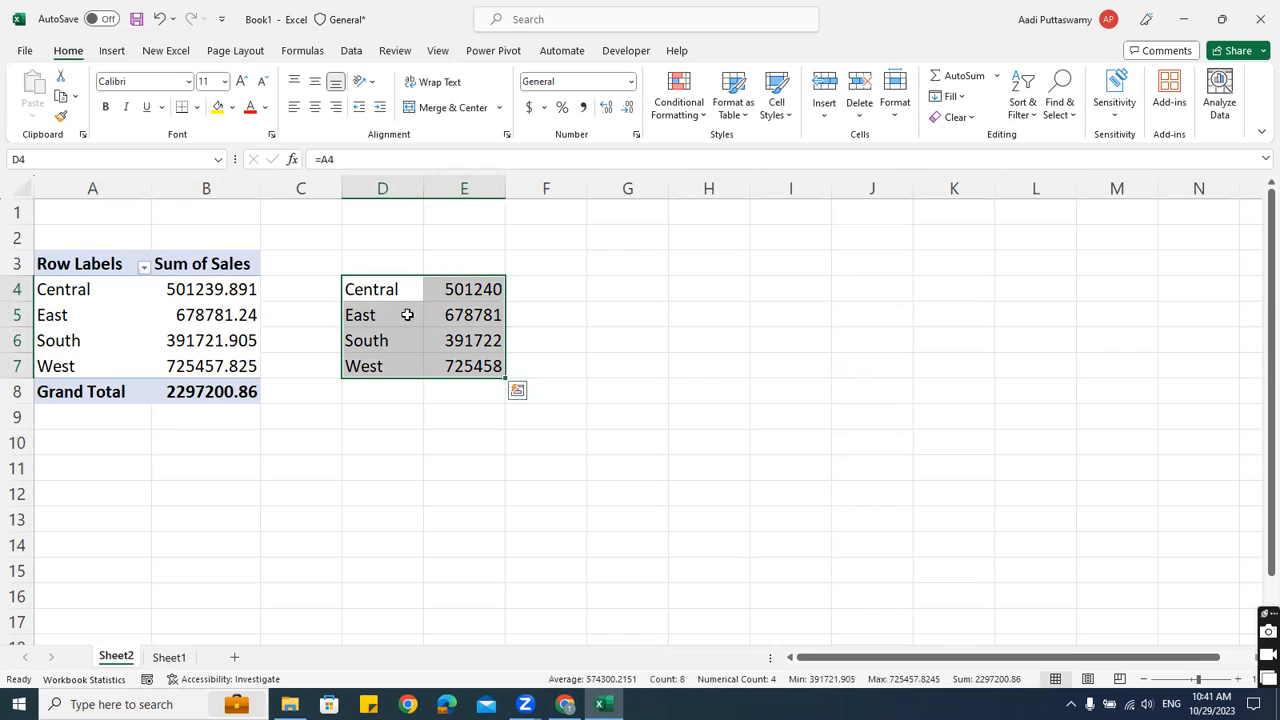
click(80, 308)
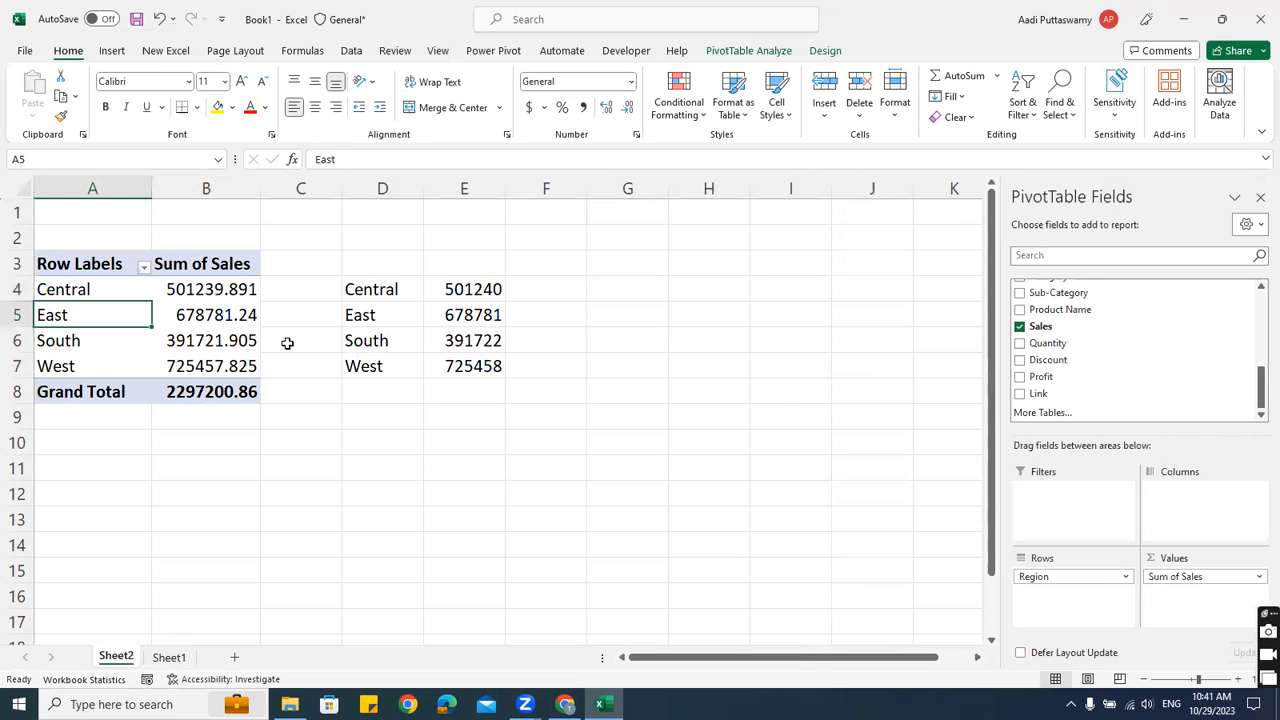
click(386, 268)
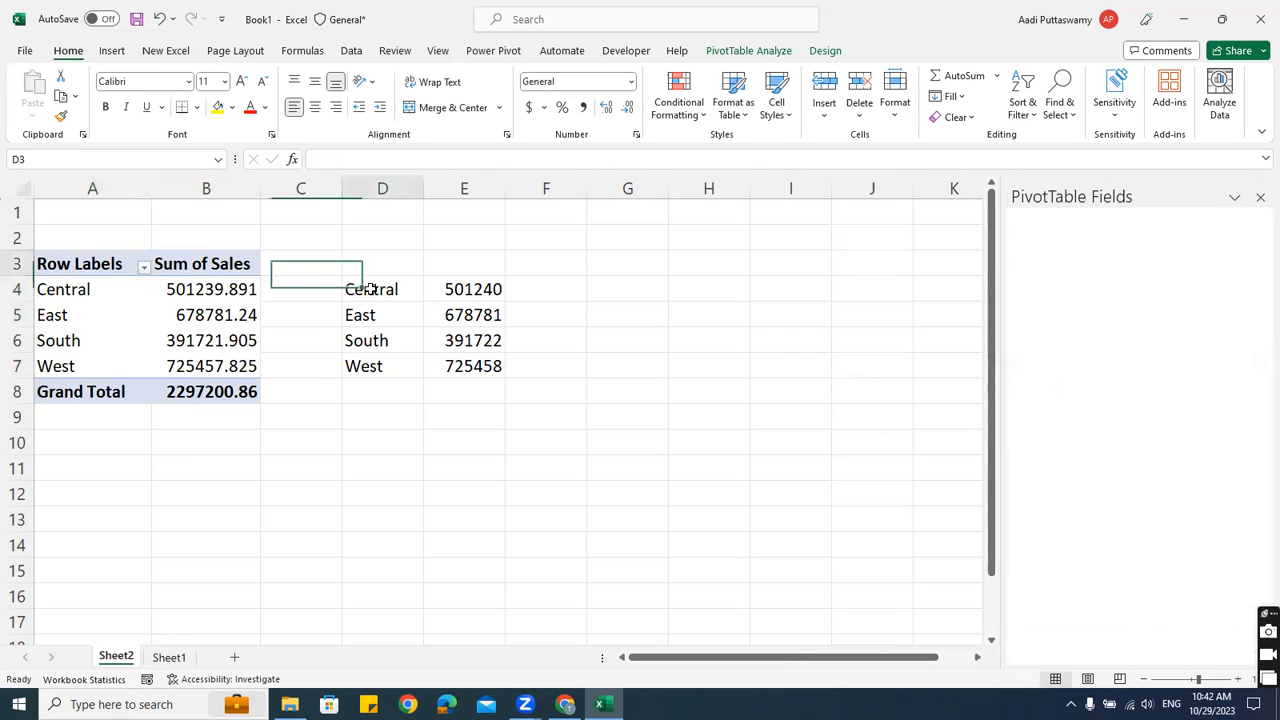
click(170, 310)
click(408, 258)
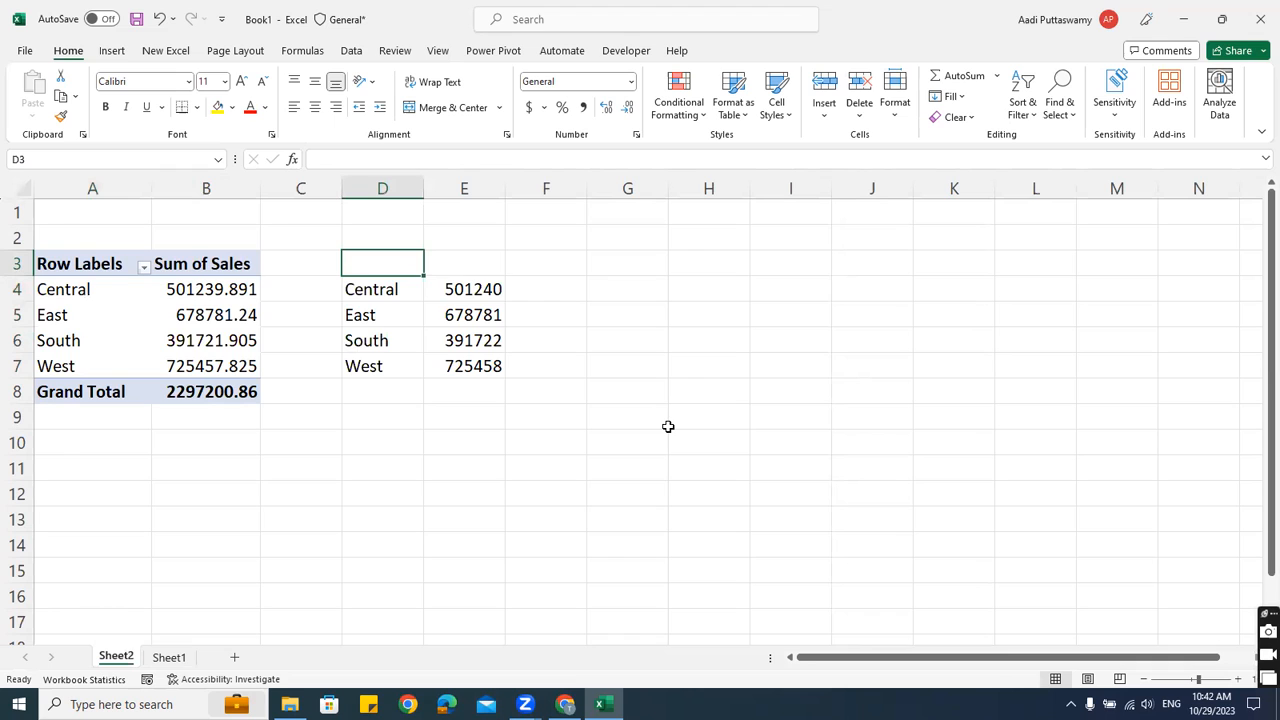
Add the headings Region in D3 and Sales in E3, and select D3:E7
text(Region)
key(Return)
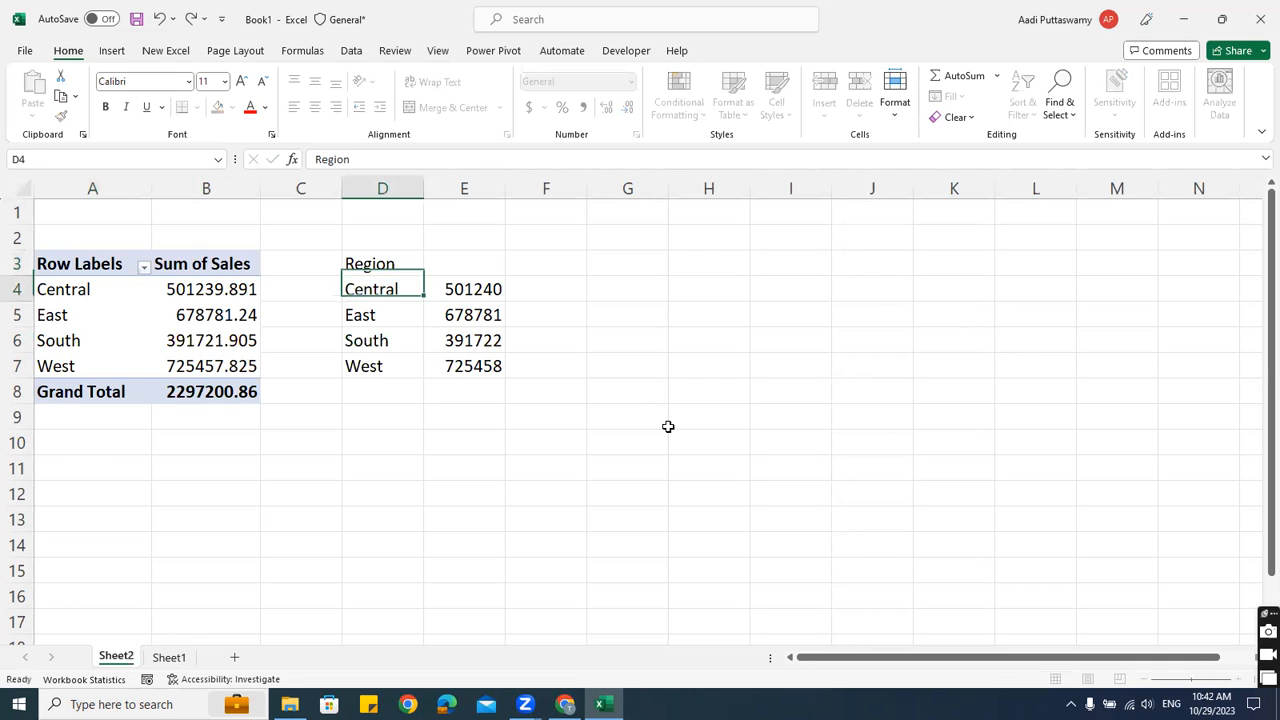
key(Up)
key(Right)
text(Sales)
key(Return)
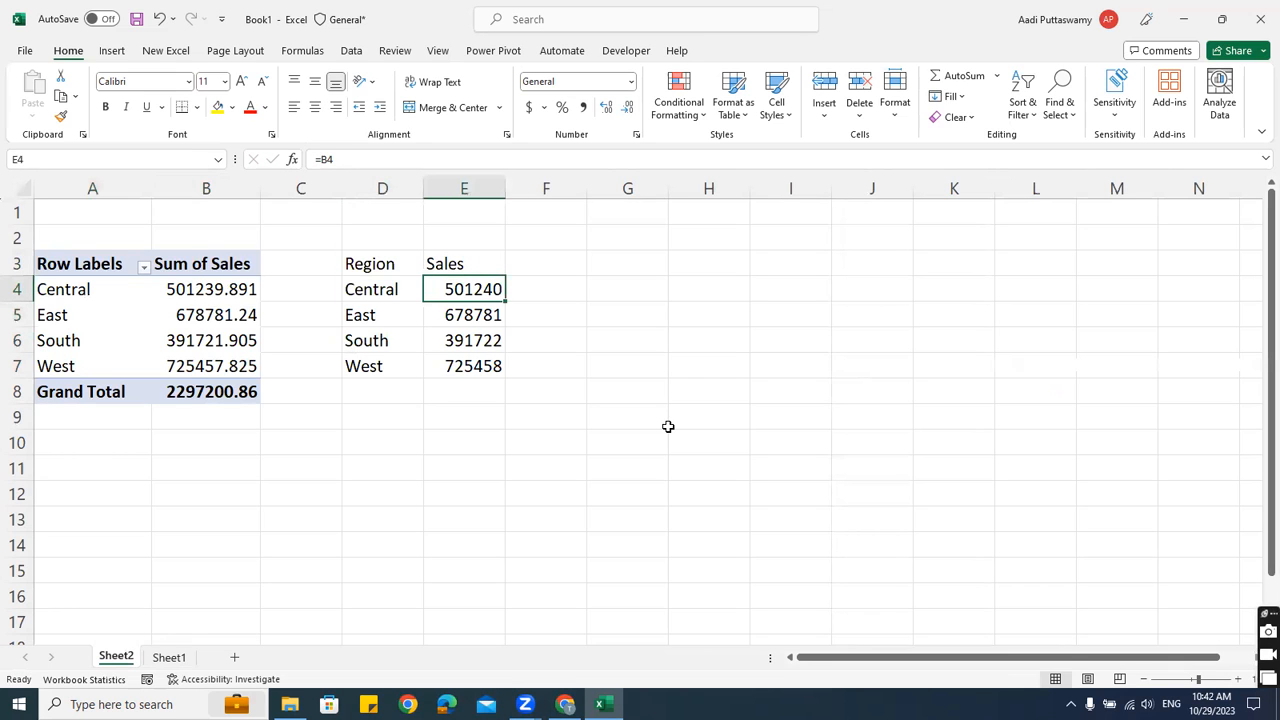
drag(417, 271, 486, 366)
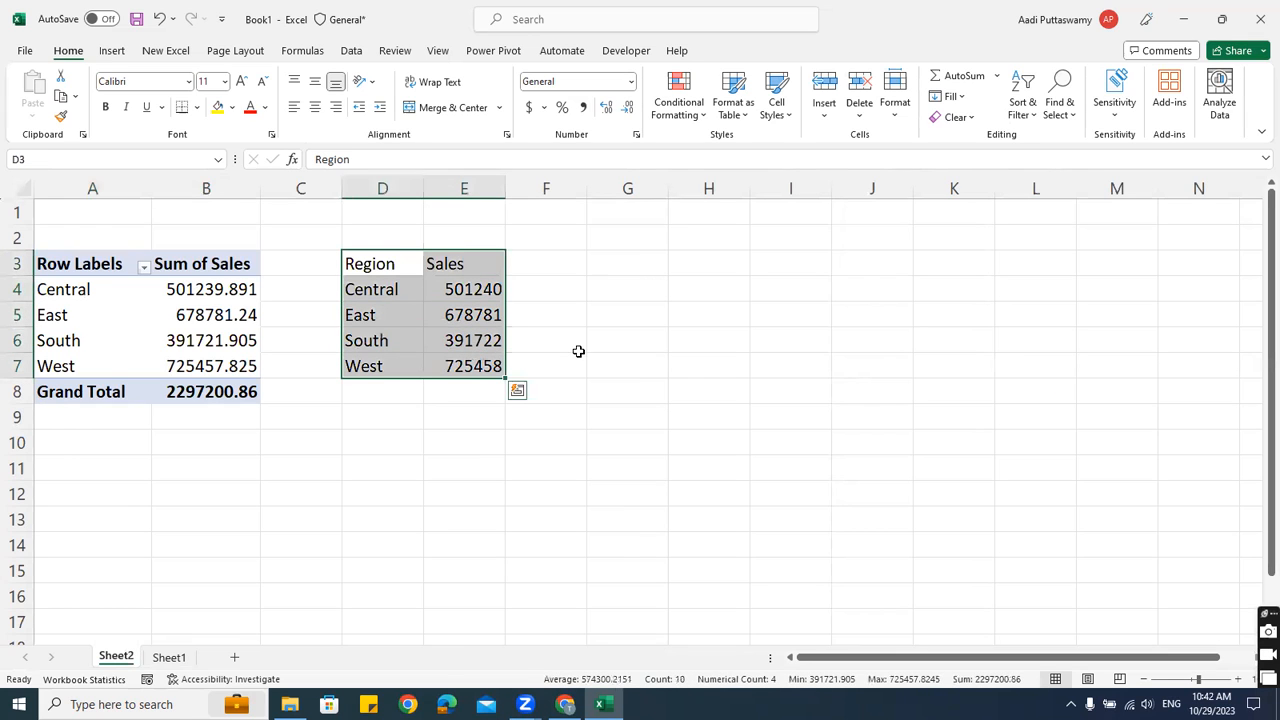
Try different selections of the region names and Sales column before reselecting D3:E7
click(126, 54)
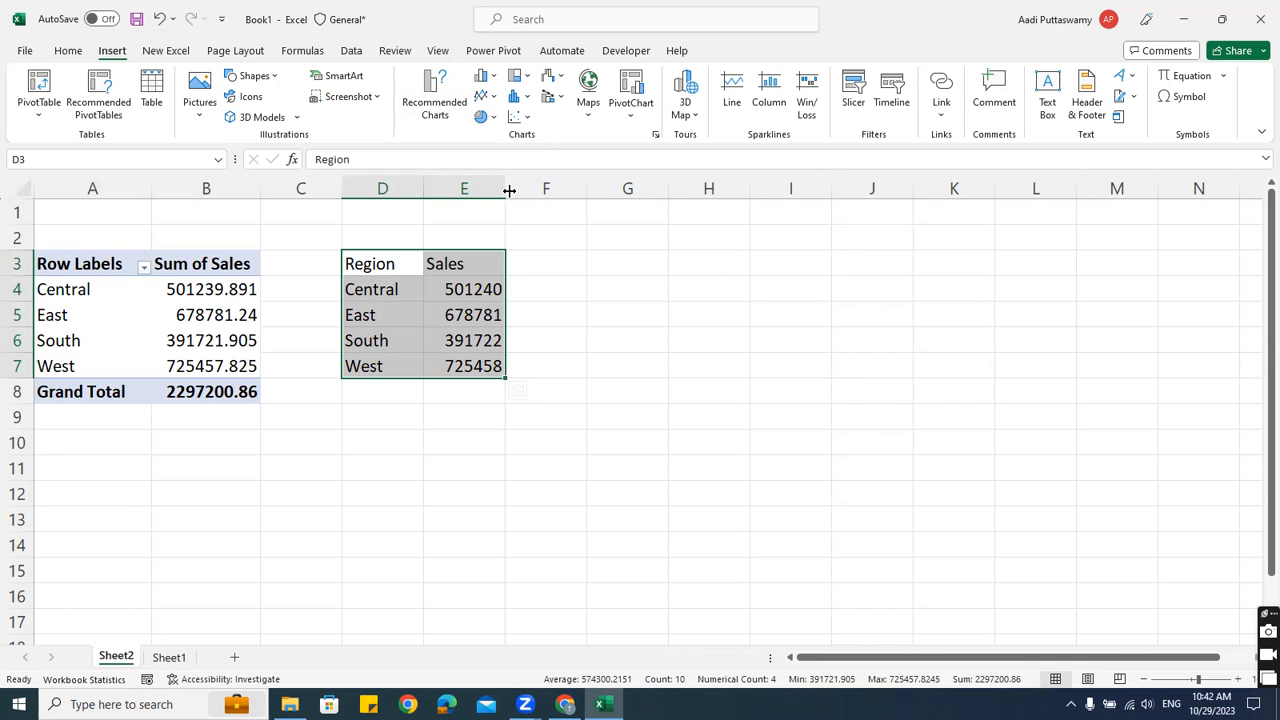
click(464, 314)
drag(396, 289, 388, 366)
click(484, 266)
drag(484, 266, 474, 363)
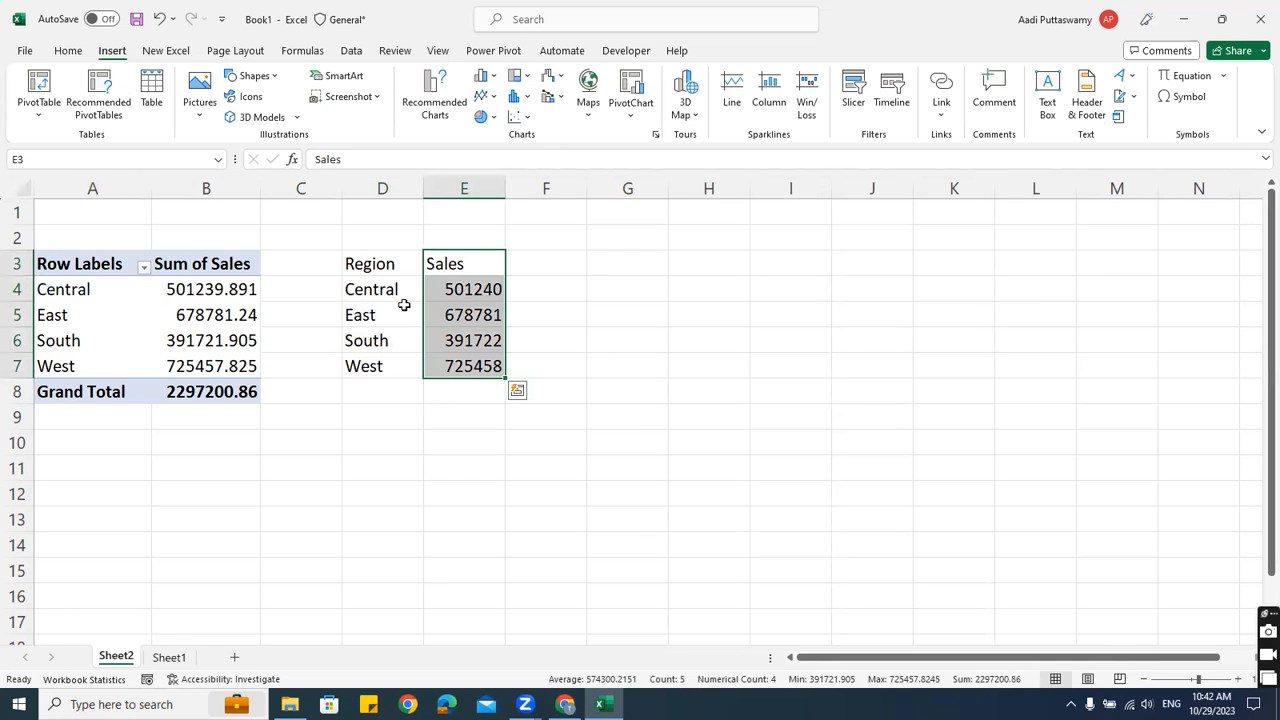
drag(403, 299, 403, 366)
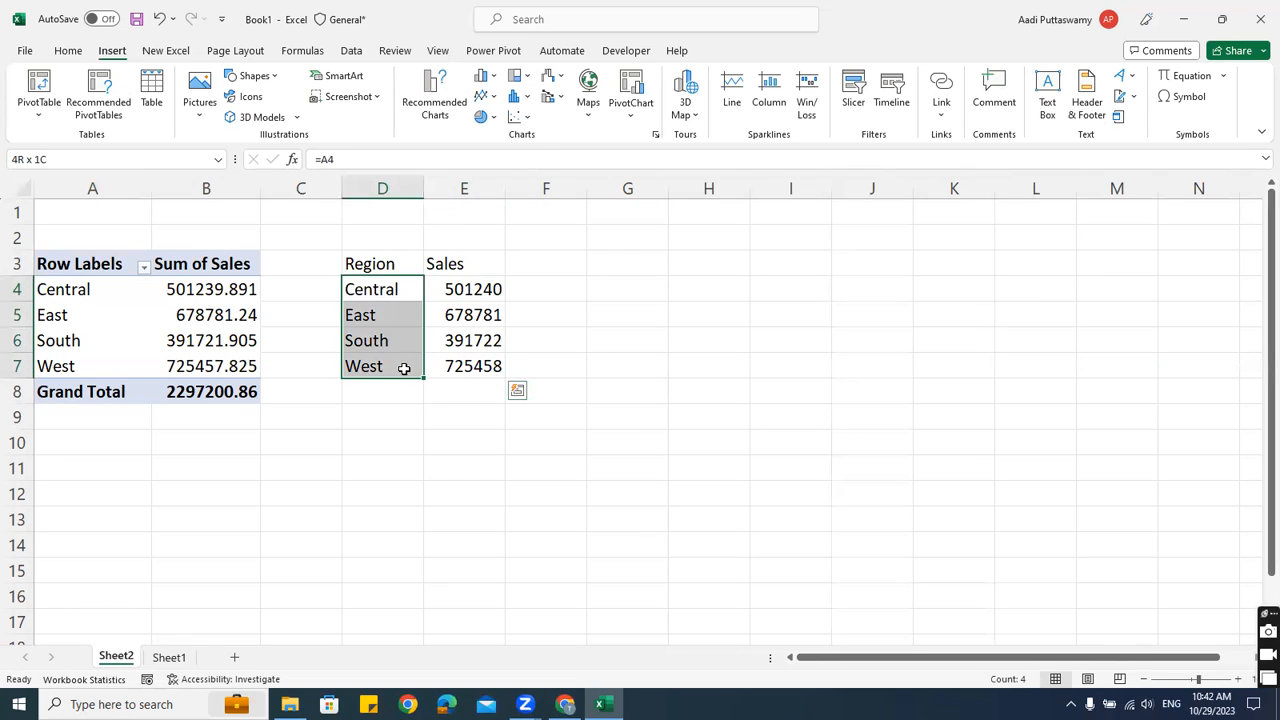
click(395, 289)
click(374, 341)
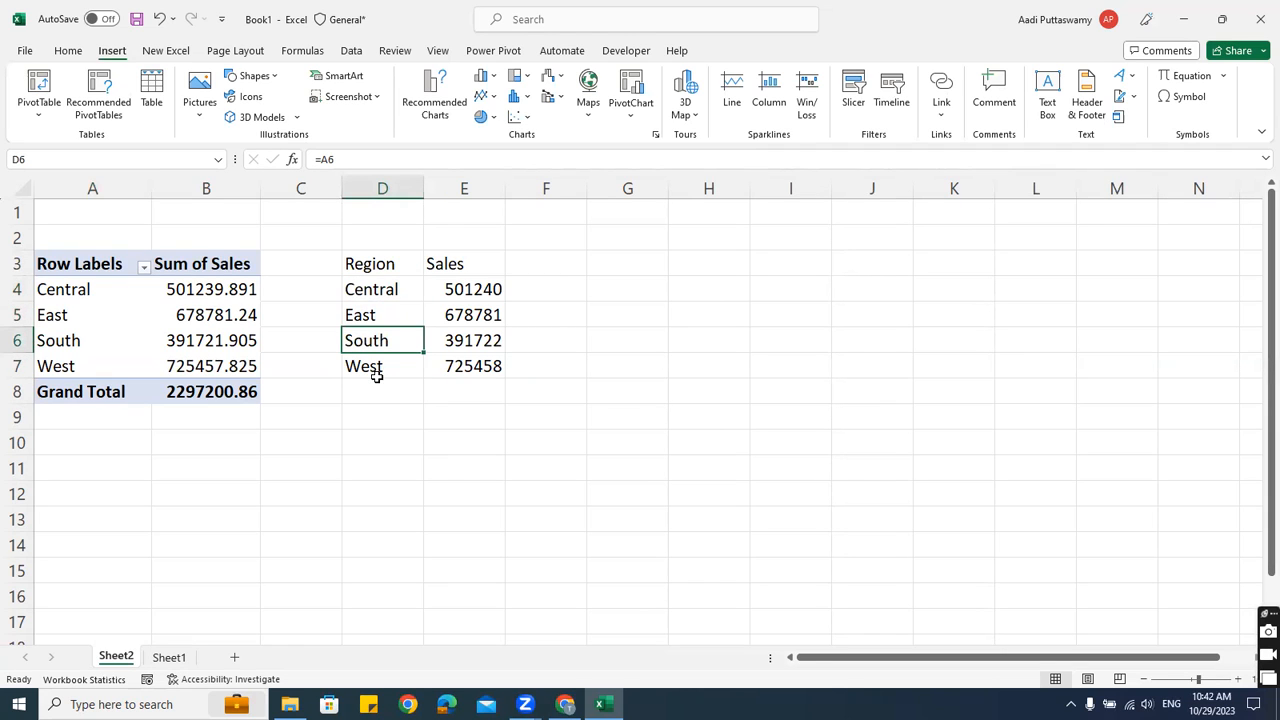
drag(390, 300, 391, 367)
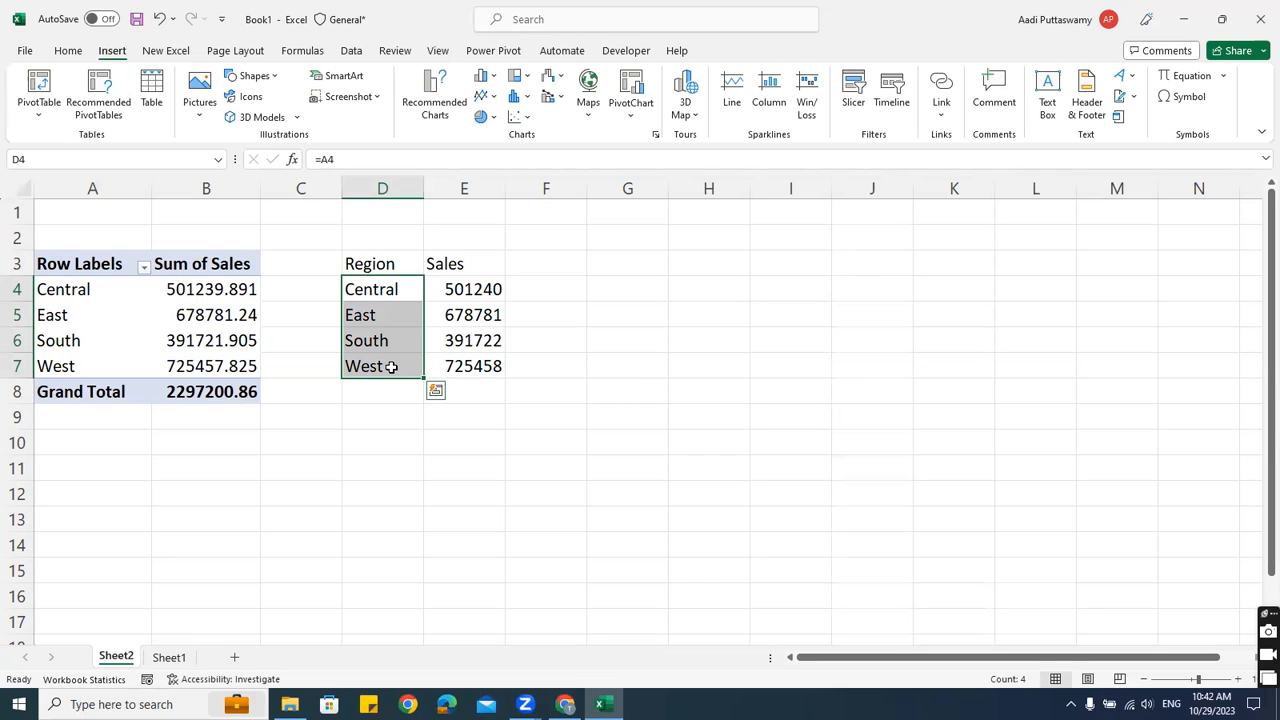
click(465, 293)
drag(391, 263, 472, 395)
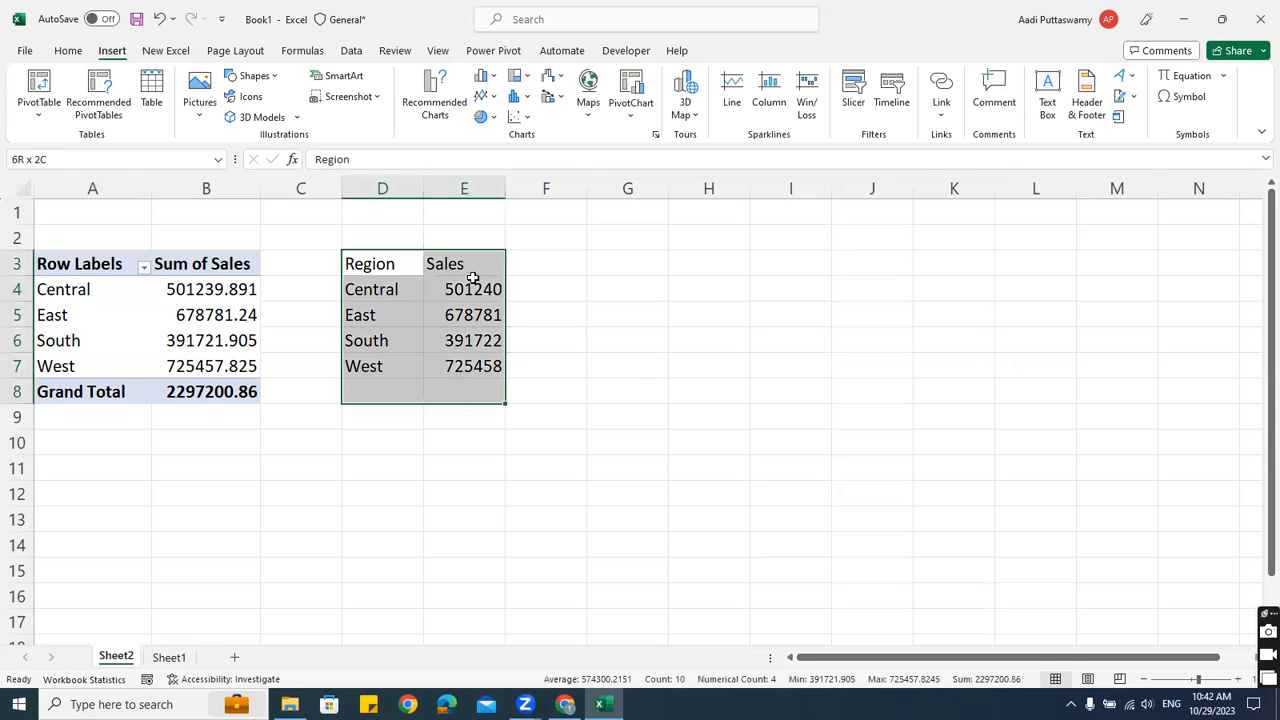
Preview the column and pie chart choices without inserting a chart
click(484, 77)
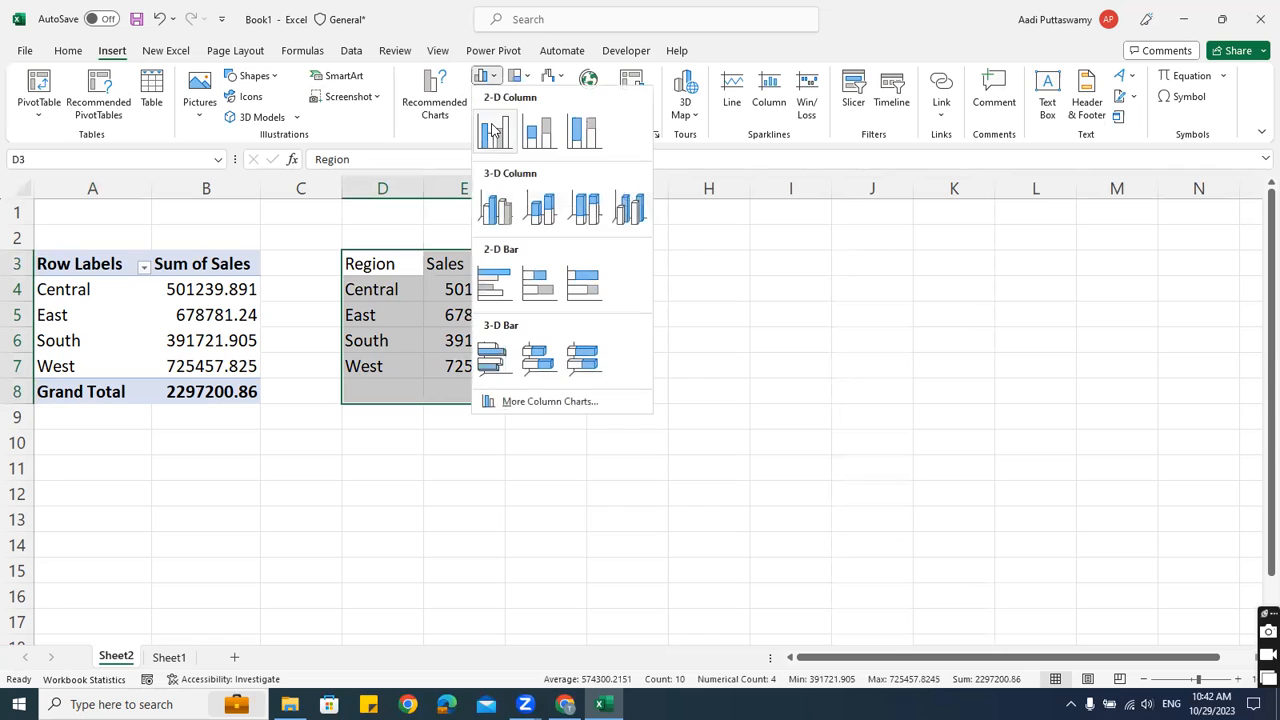
click(1056, 331)
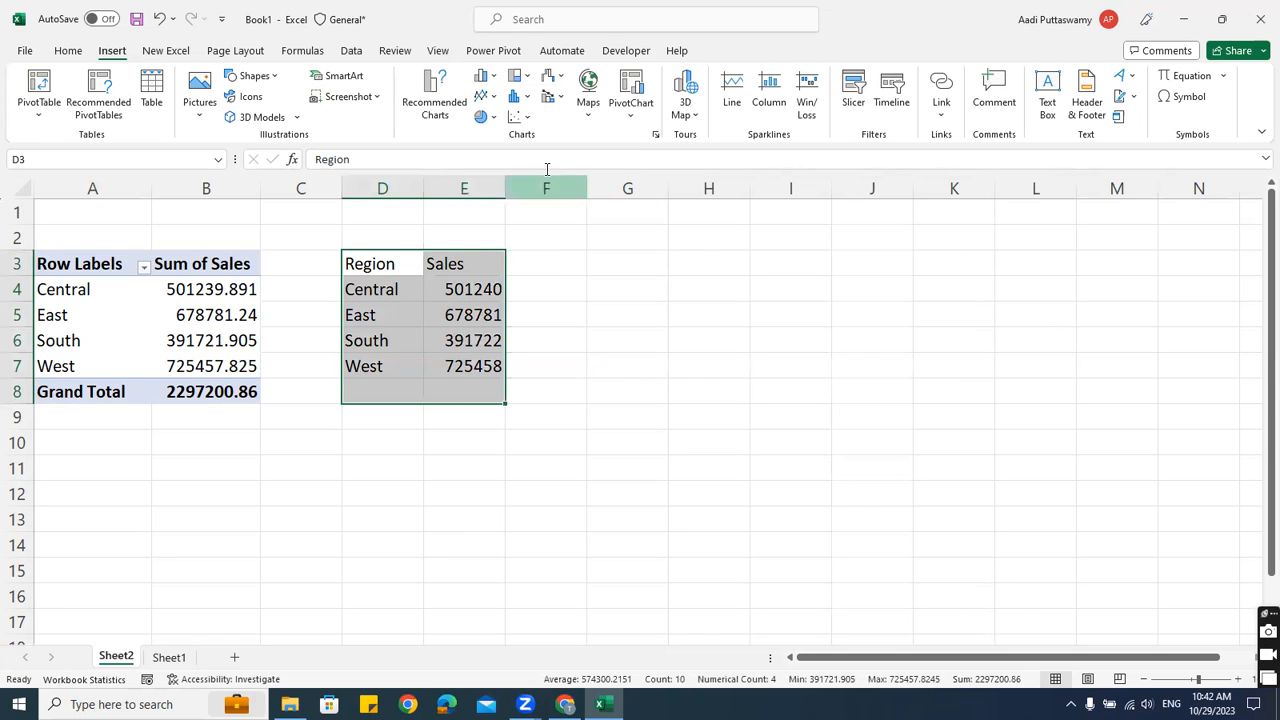
click(485, 116)
click(970, 294)
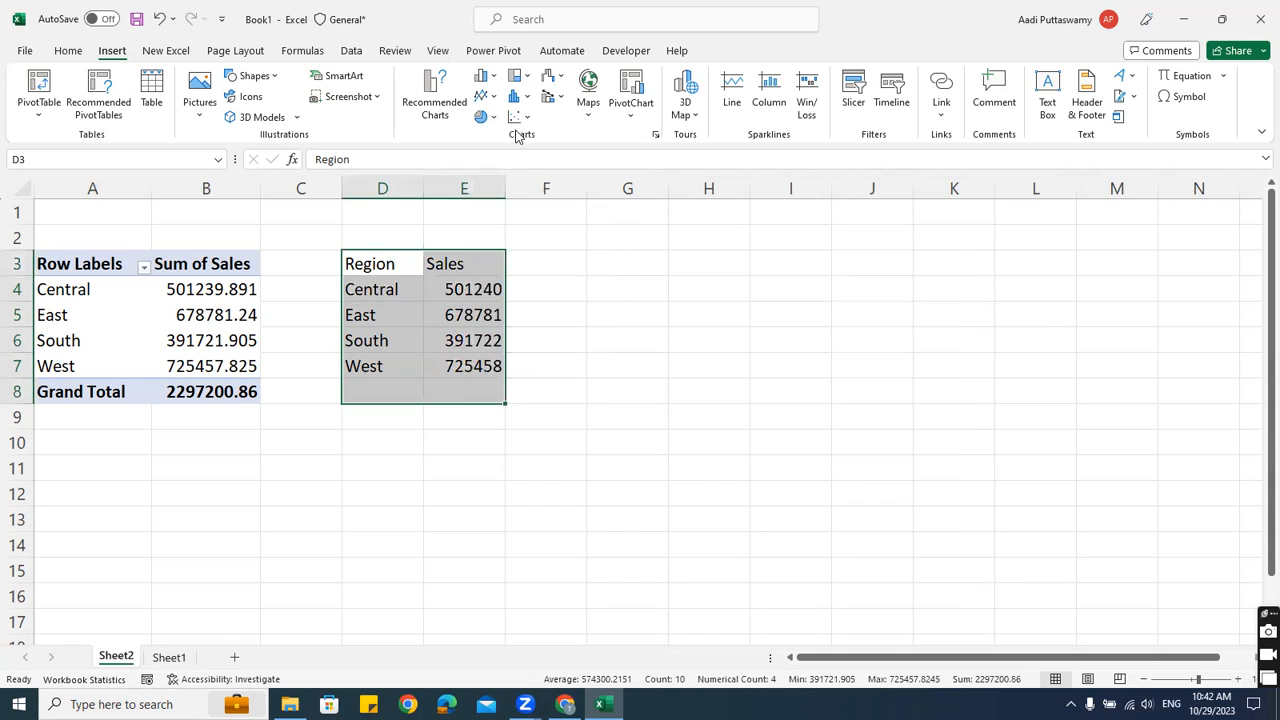
click(500, 82)
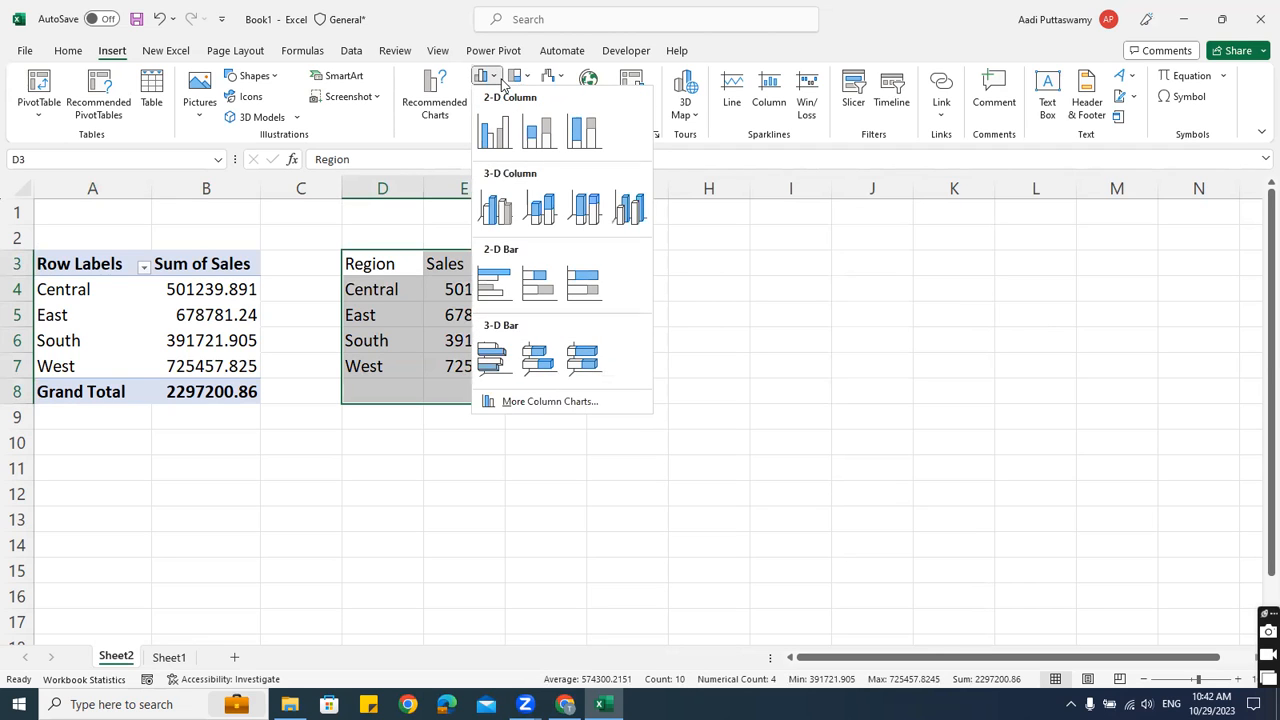
click(836, 307)
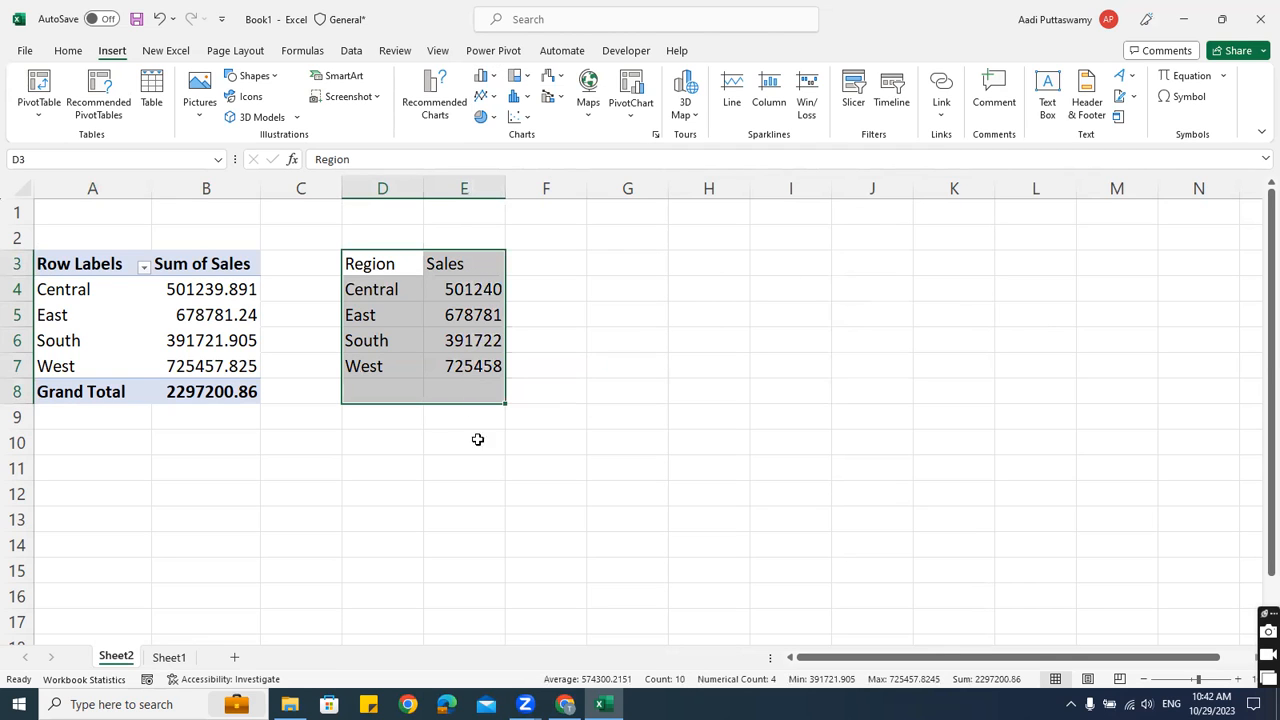
drag(369, 289, 370, 370)
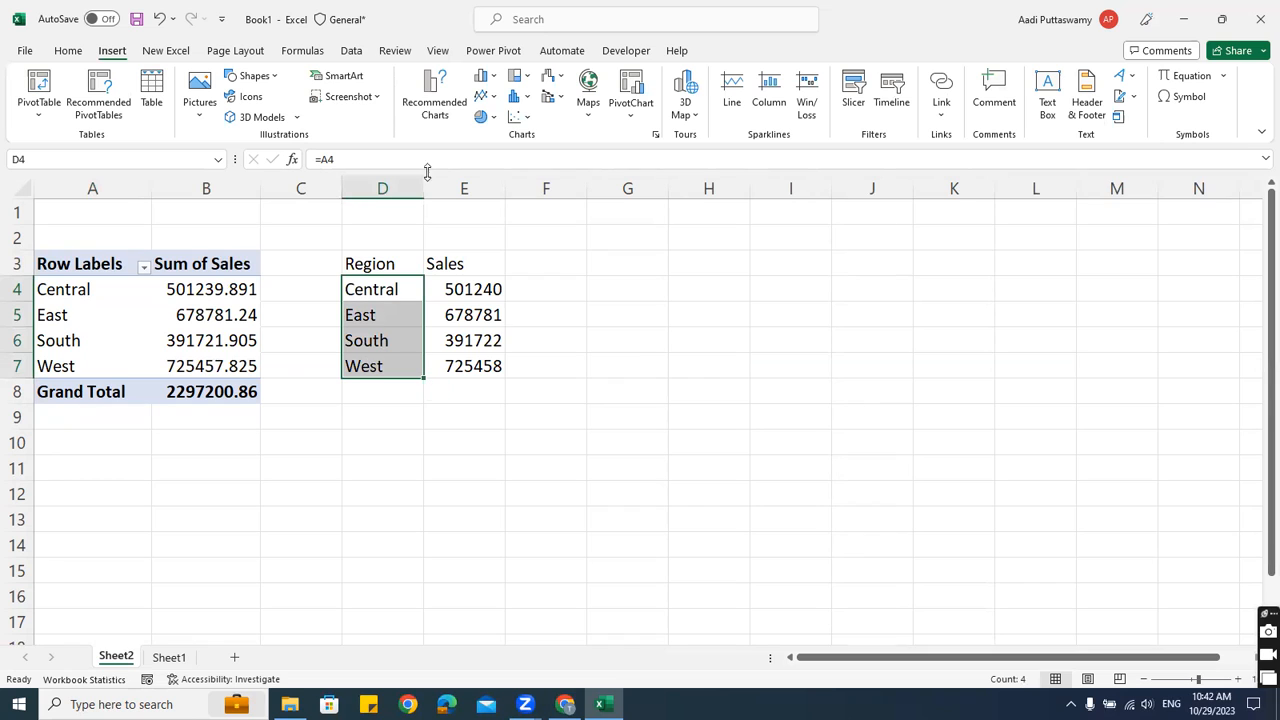
click(497, 82)
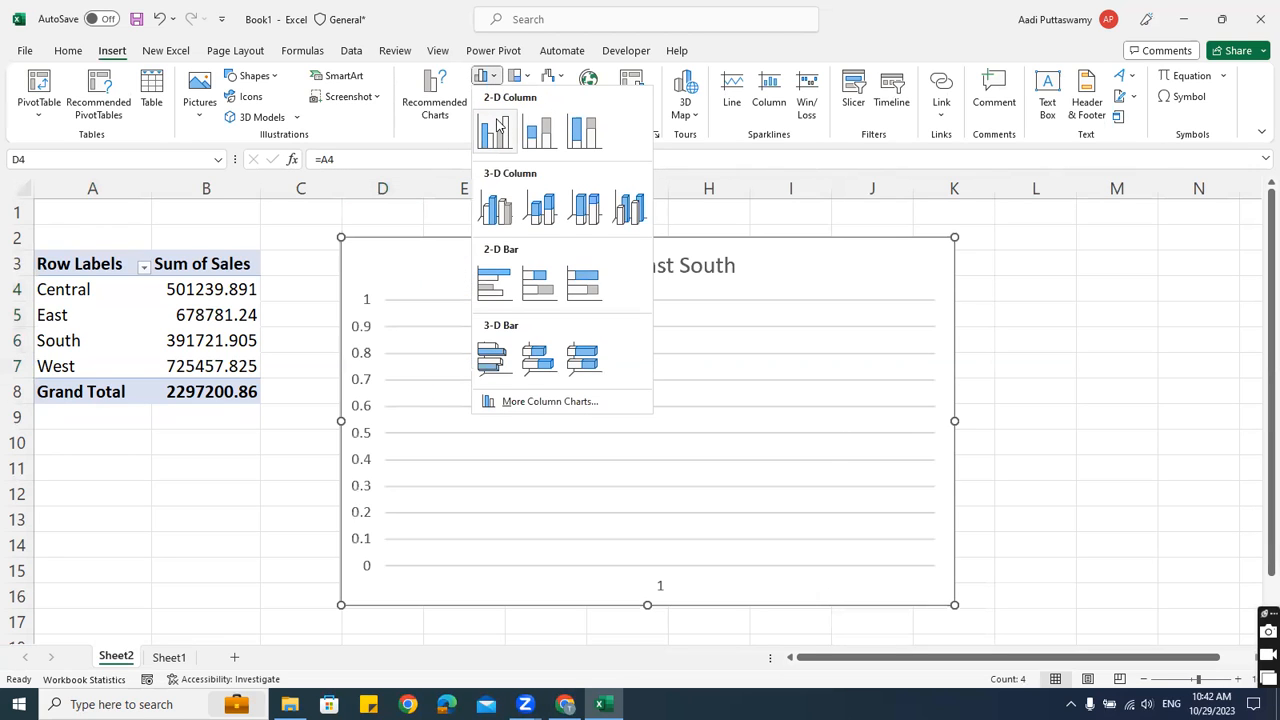
click(1080, 336)
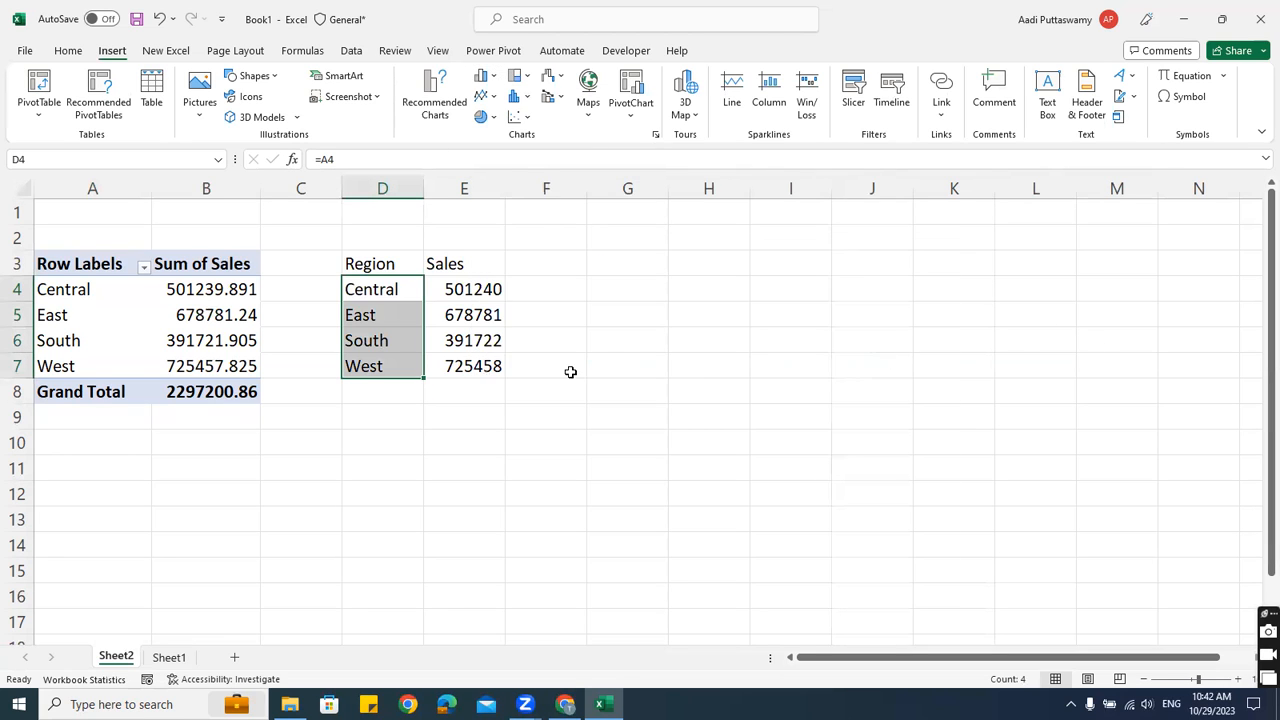
click(494, 117)
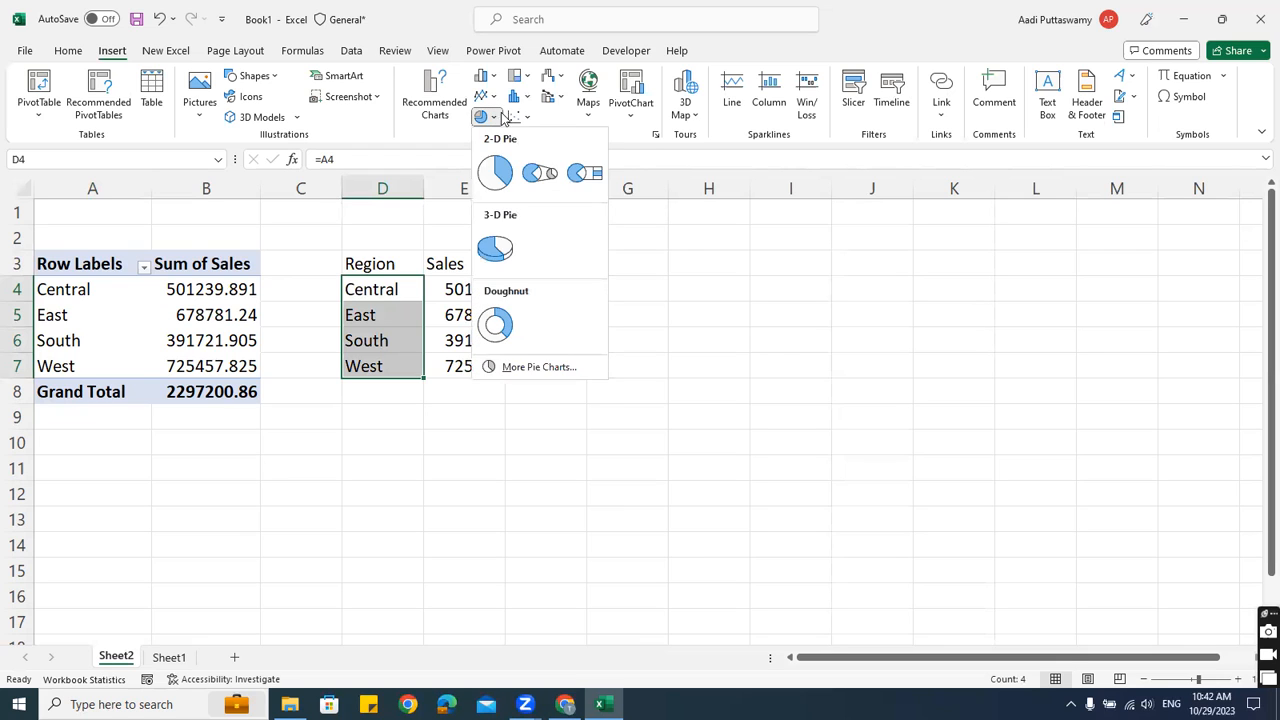
click(788, 353)
click(788, 356)
Insert a clustered column chart from D3:E7 and size it beside the table
drag(386, 260, 492, 368)
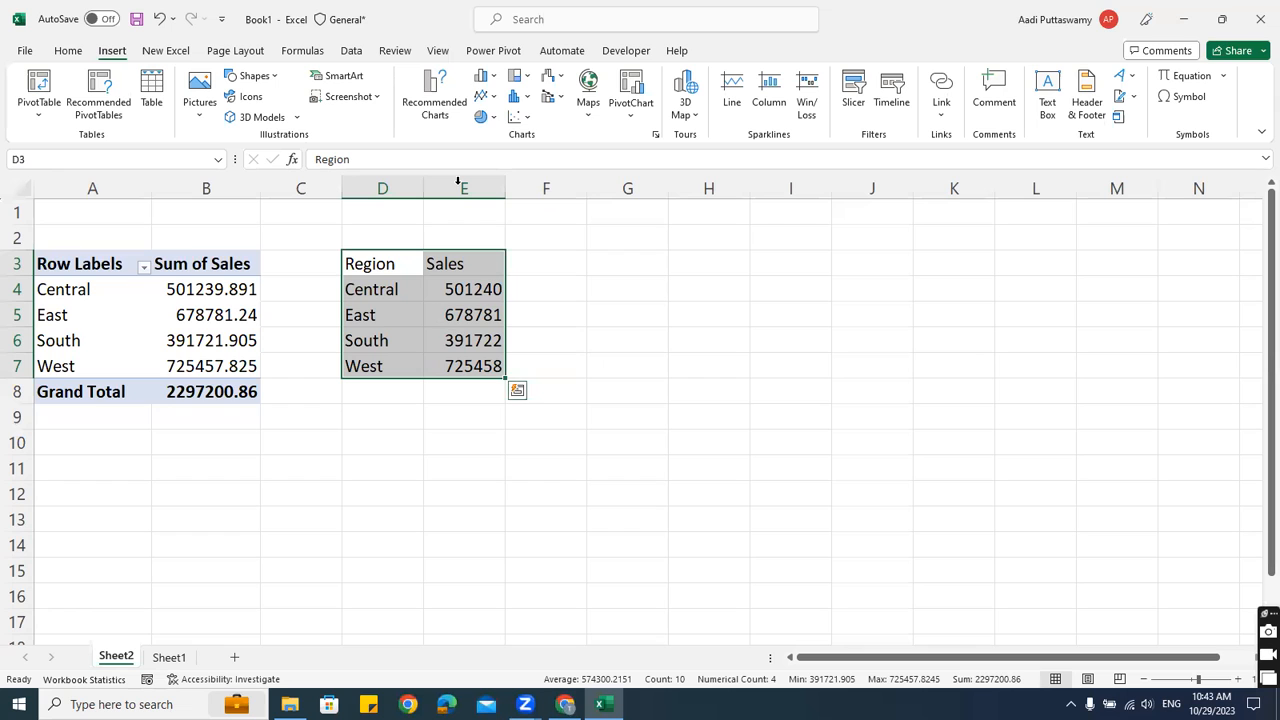
click(494, 79)
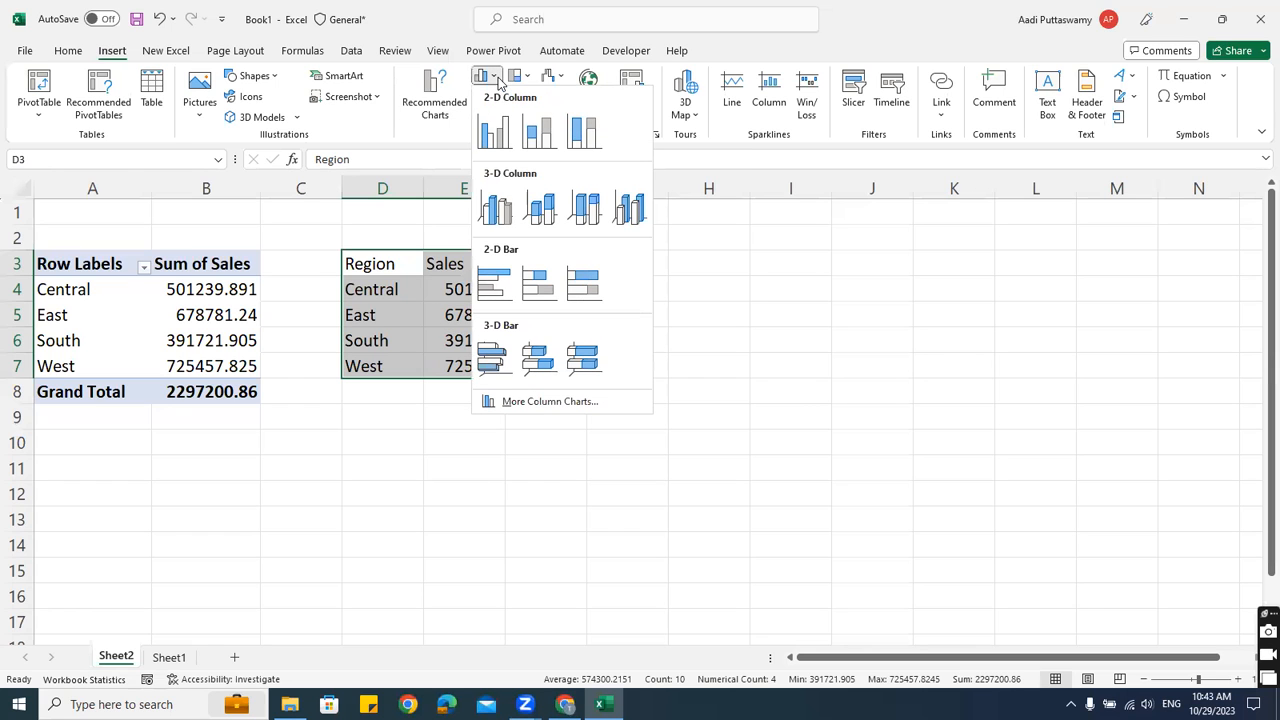
click(495, 131)
drag(341, 239, 600, 219)
drag(841, 432, 938, 460)
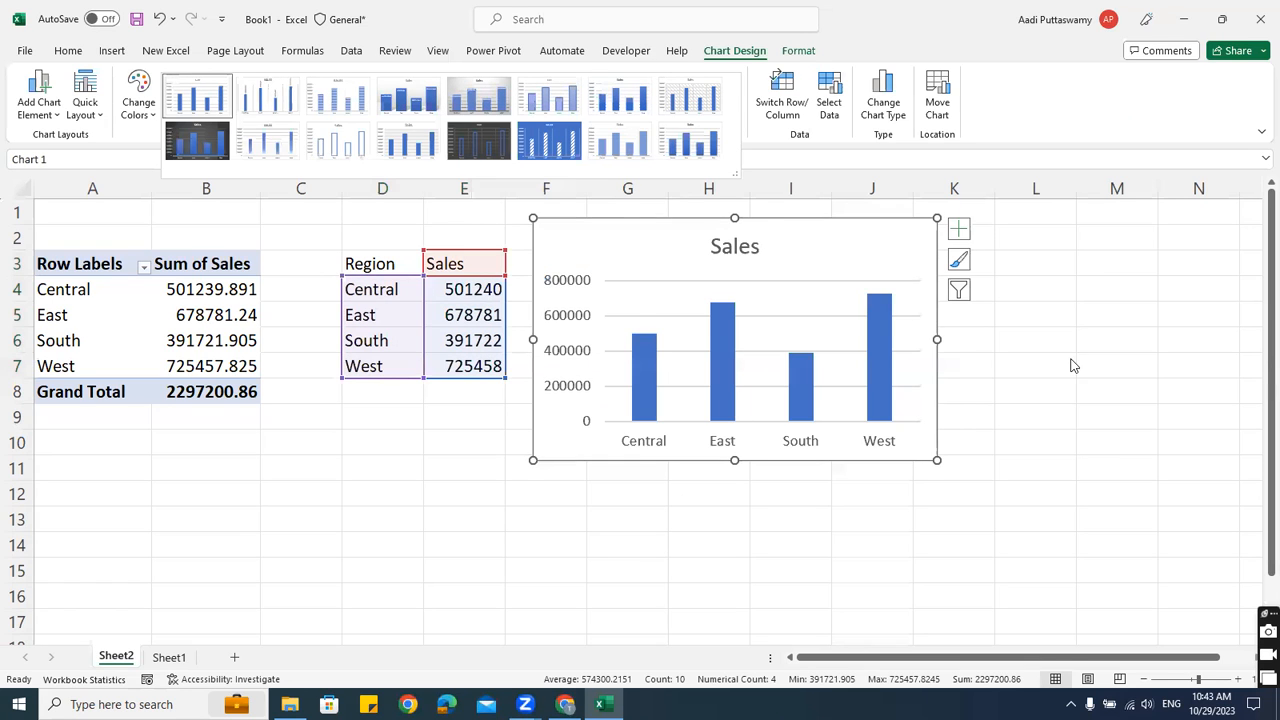
Apply chart Style 4 to the Sales chart and delete the value labels on the bars
click(568, 467)
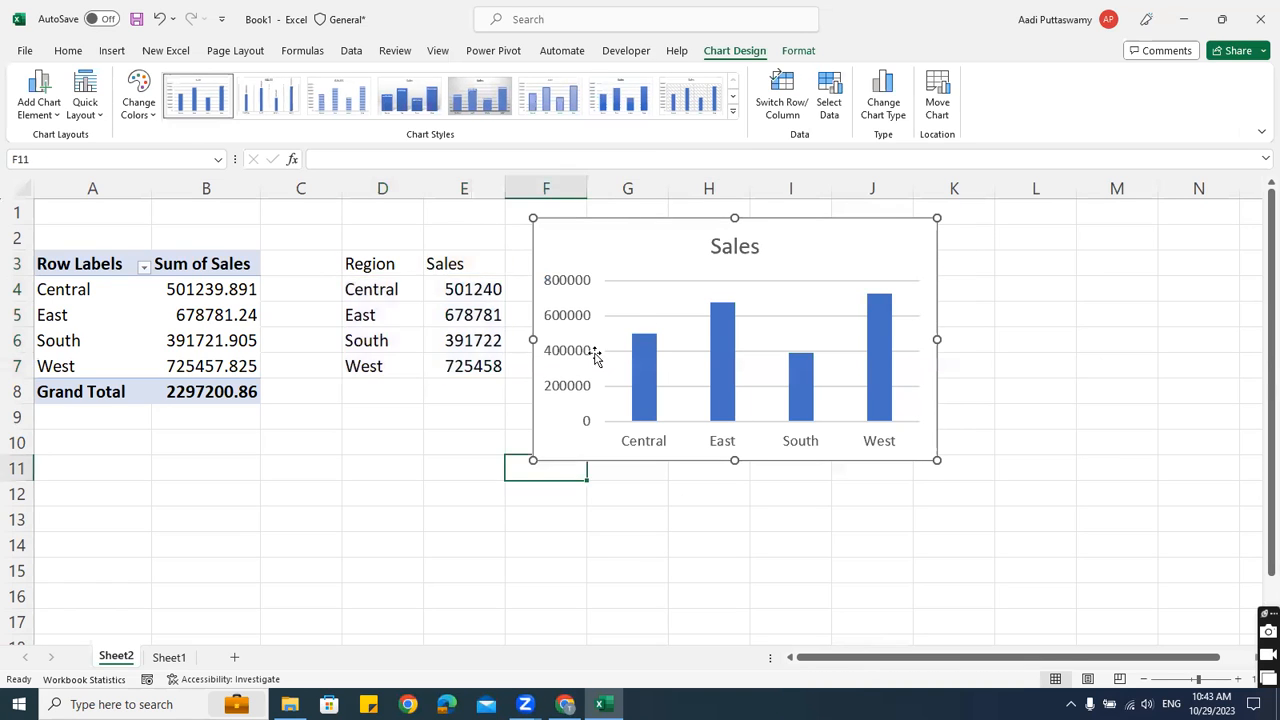
click(594, 234)
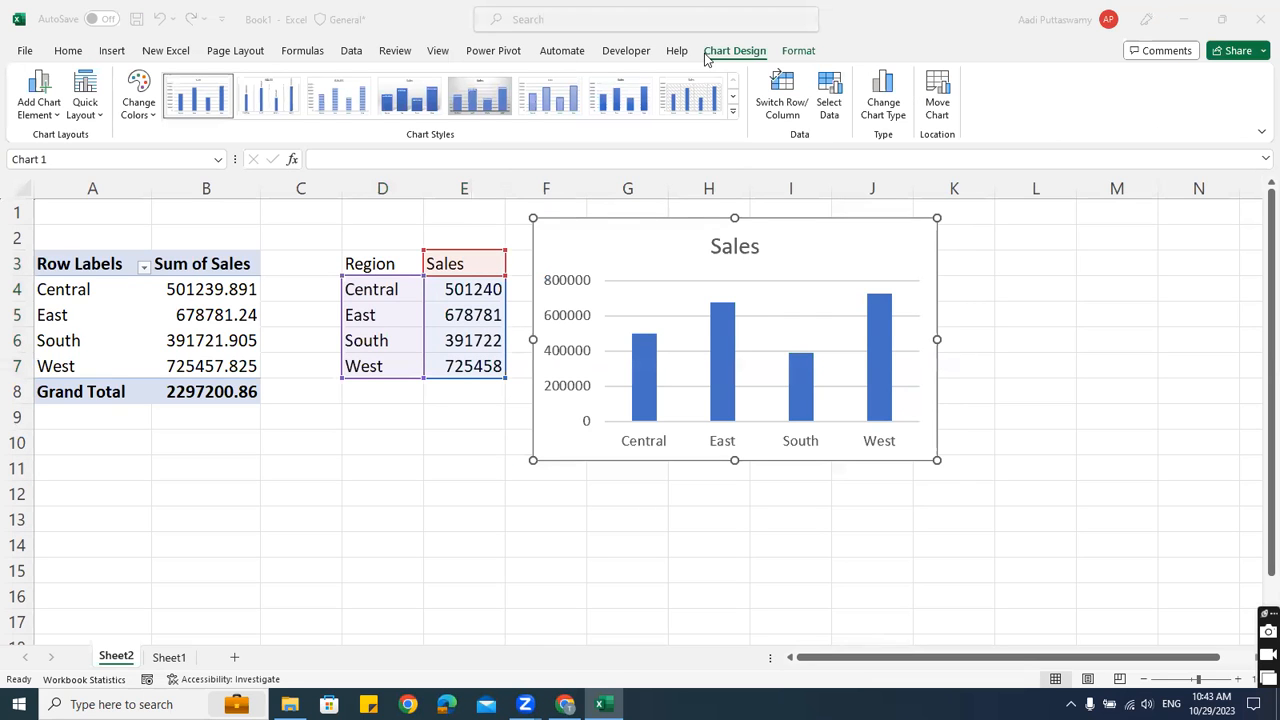
click(735, 111)
click(733, 114)
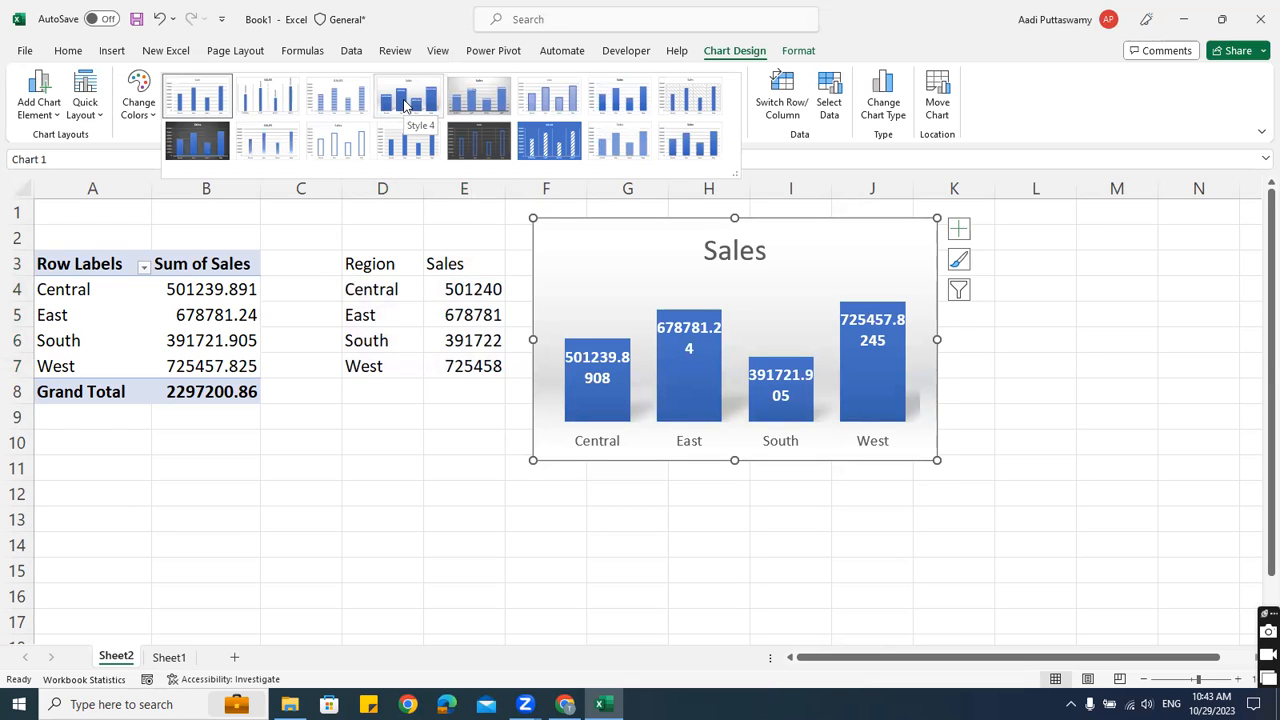
click(405, 100)
click(706, 385)
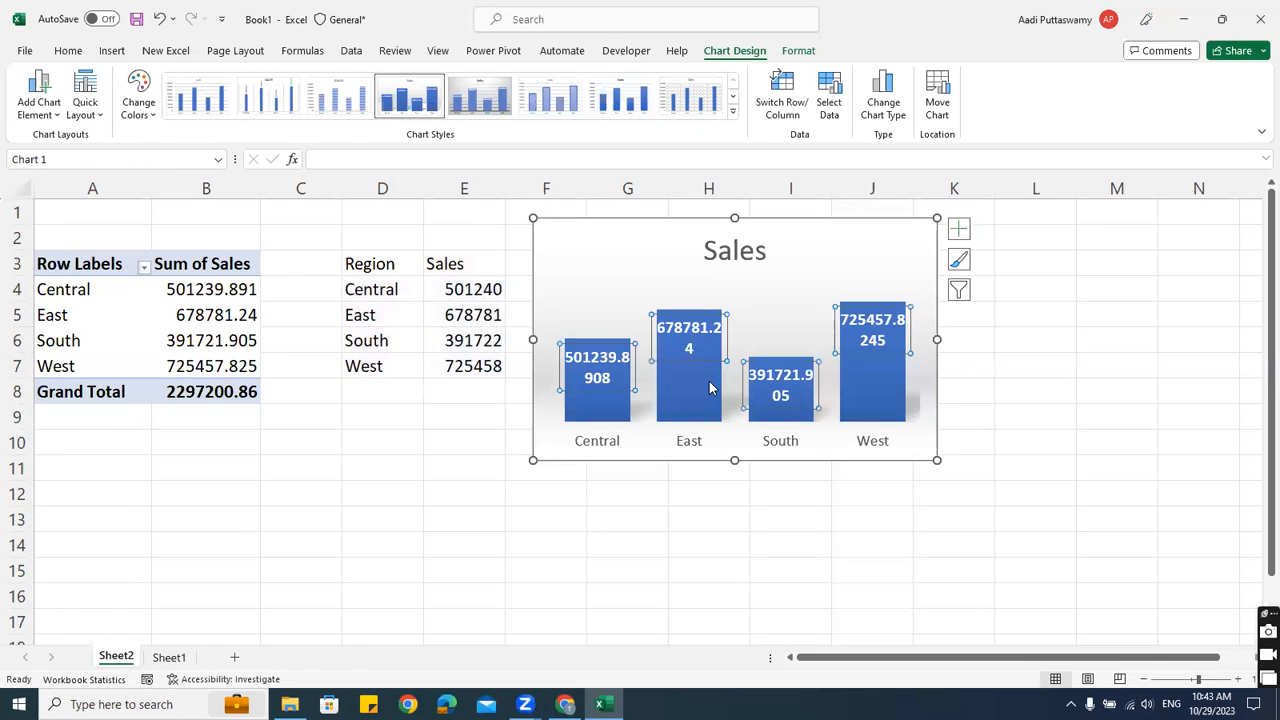
key(Delete)
click(1097, 420)
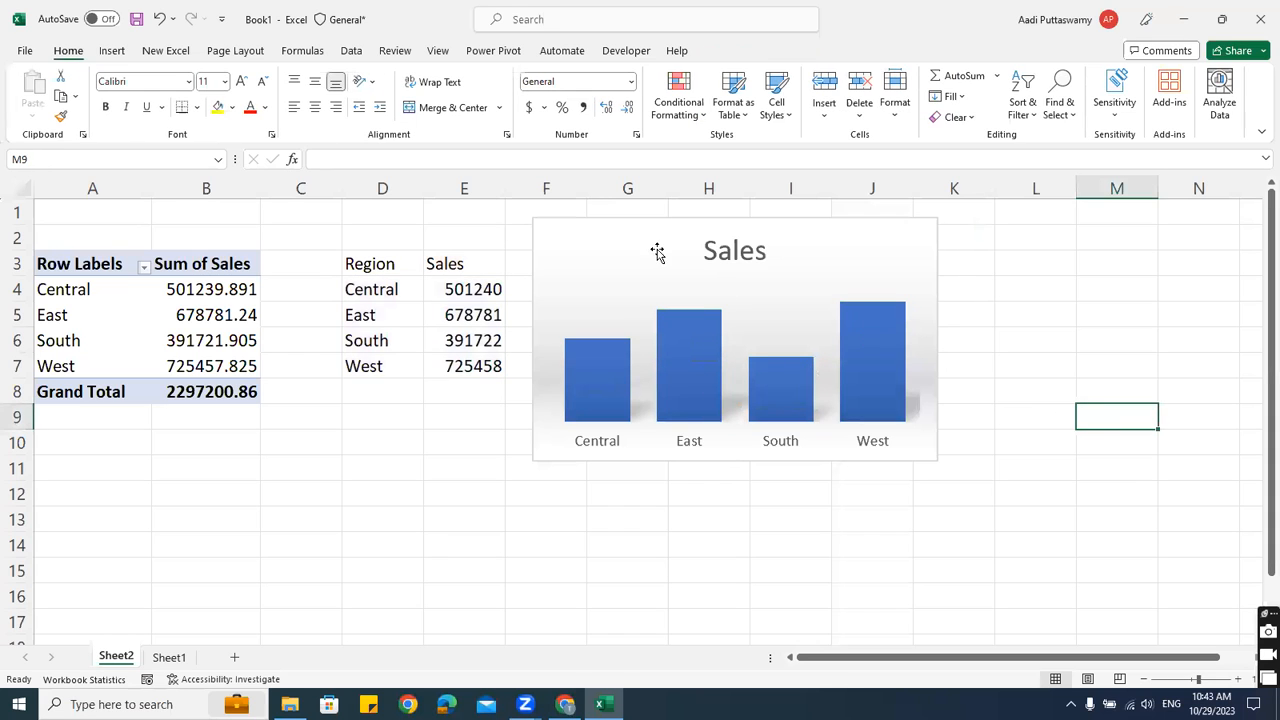
Change the chart's font to Arial
click(641, 220)
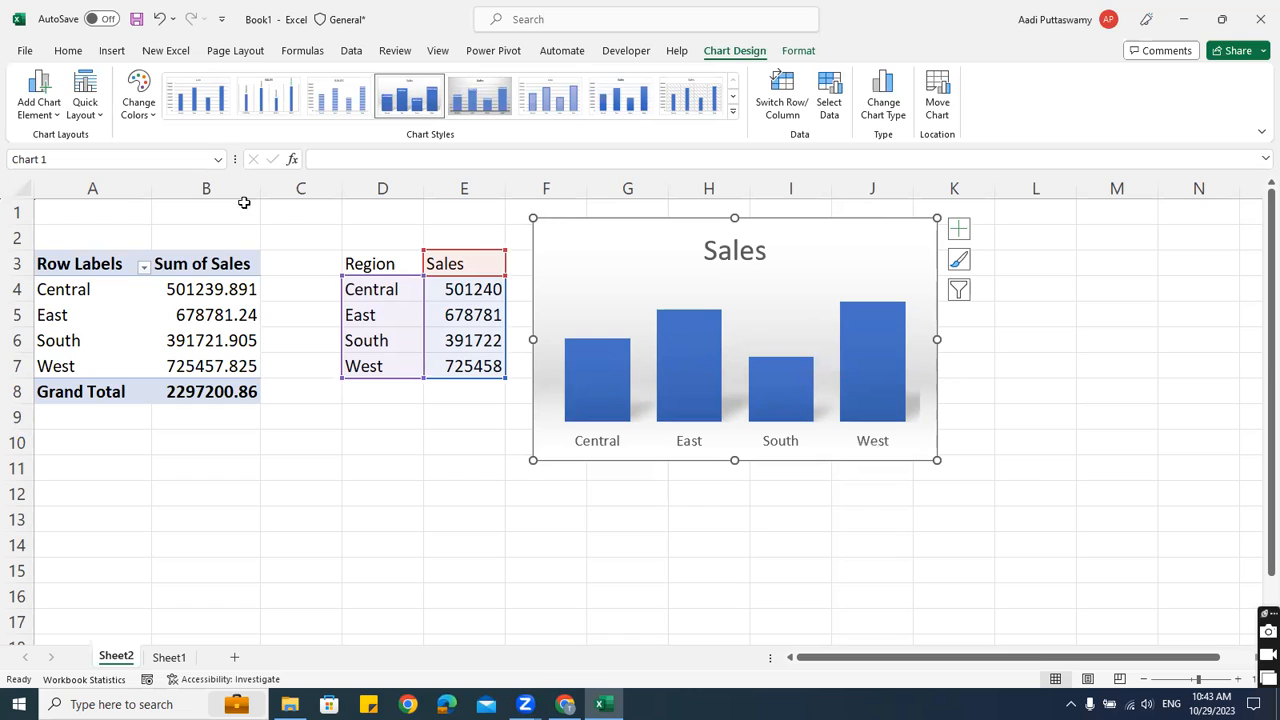
click(68, 50)
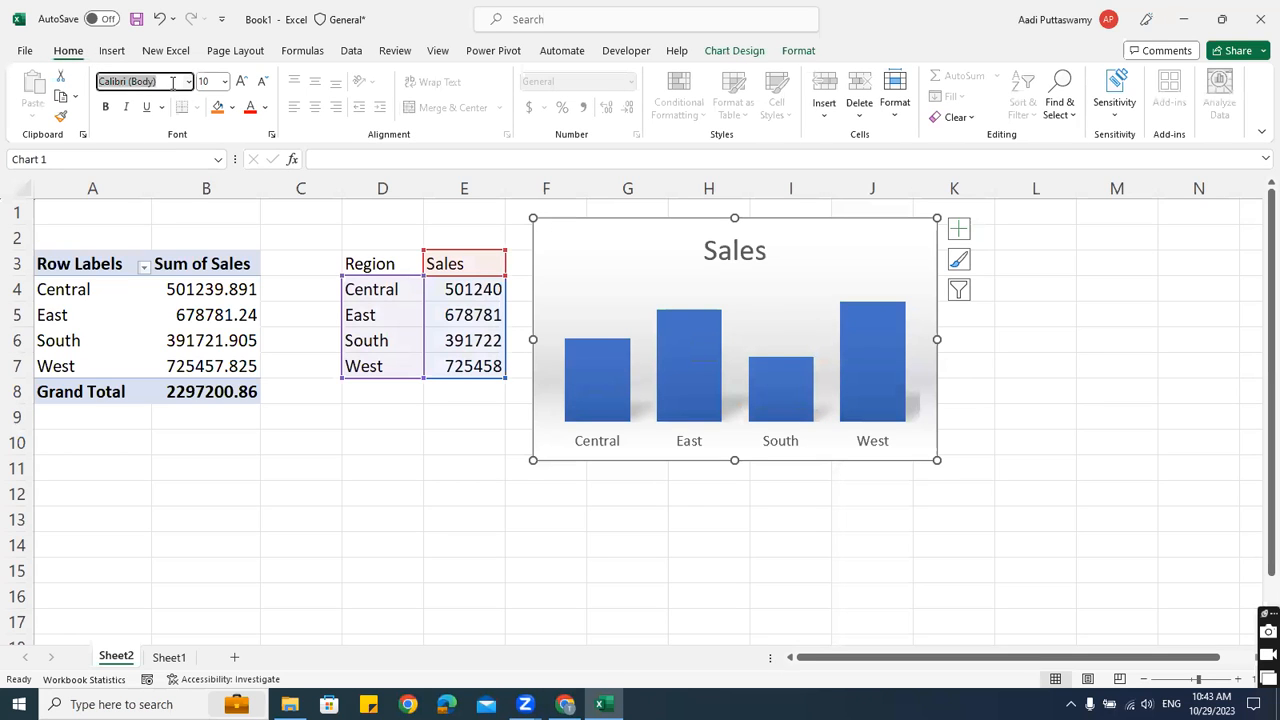
text(Arial)
key(Return)
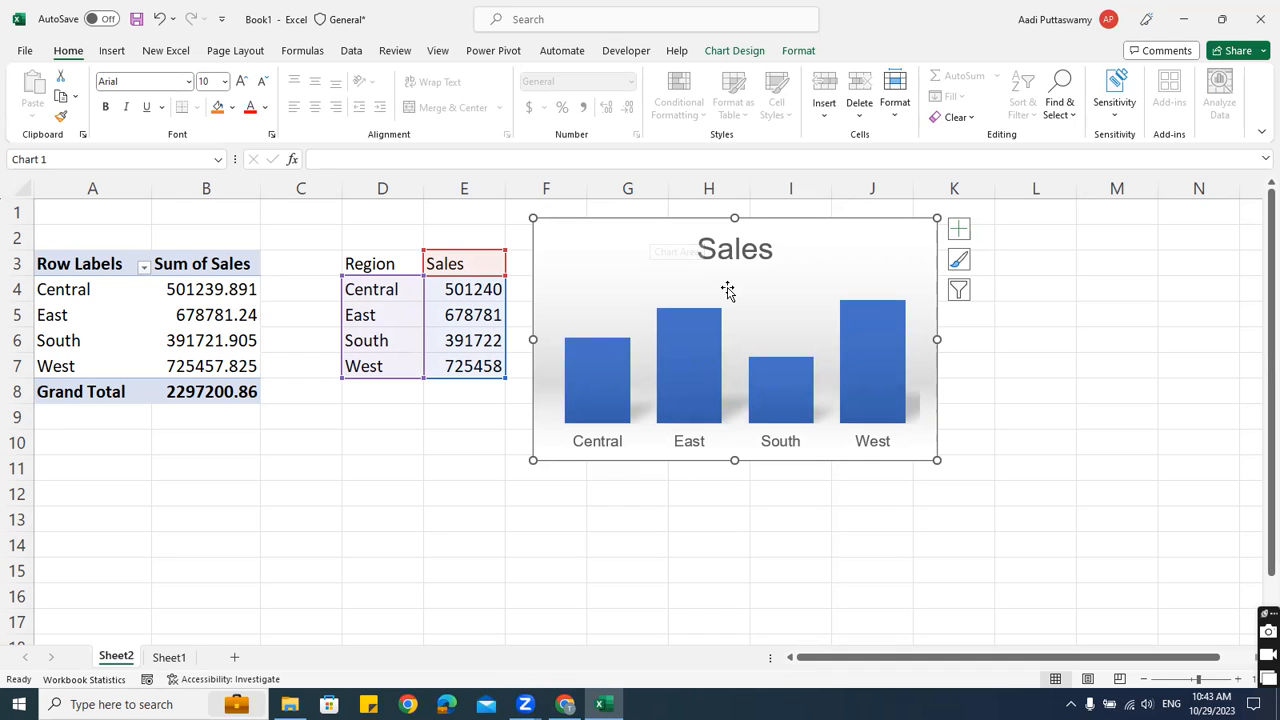
ctrl+scroll(729, 289, down, 1)
Enlarge the Sales chart and try a bold title, then undo the formatting
ctrl+scroll(727, 288, down, 3)
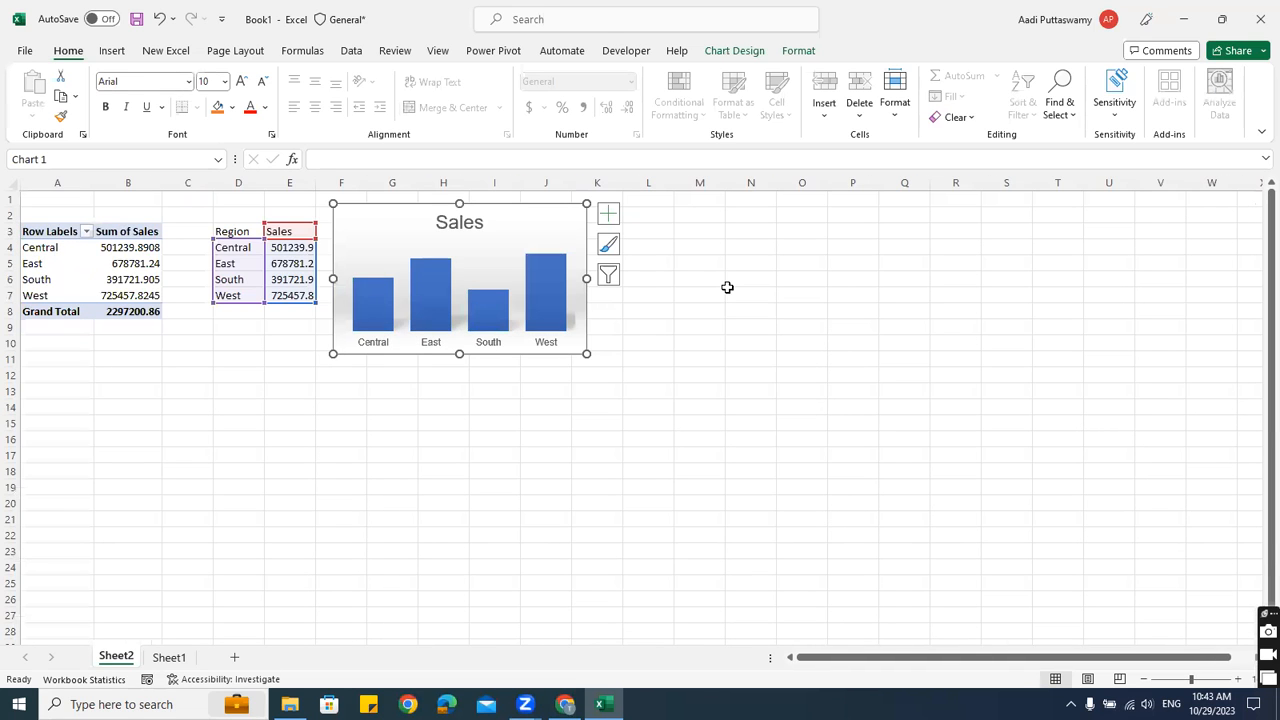
drag(1268, 614, 1176, 424)
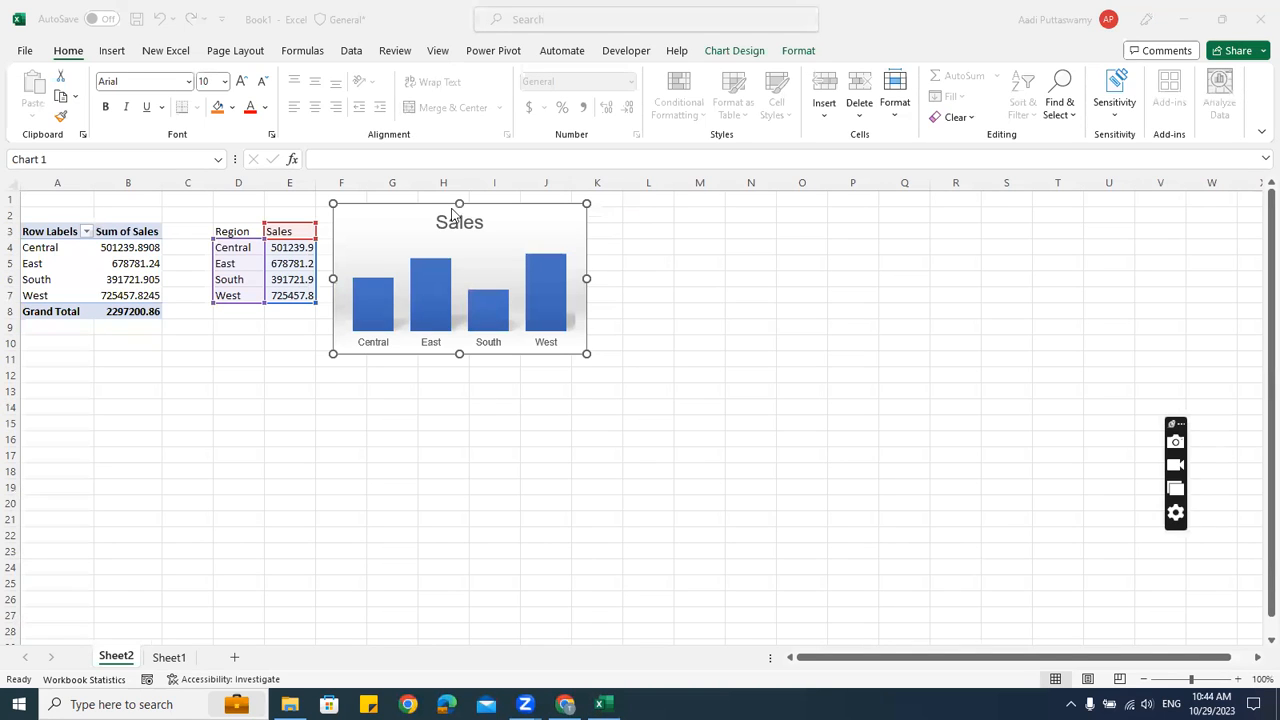
click(405, 205)
drag(586, 353, 656, 393)
click(497, 228)
key(ctrl+b)
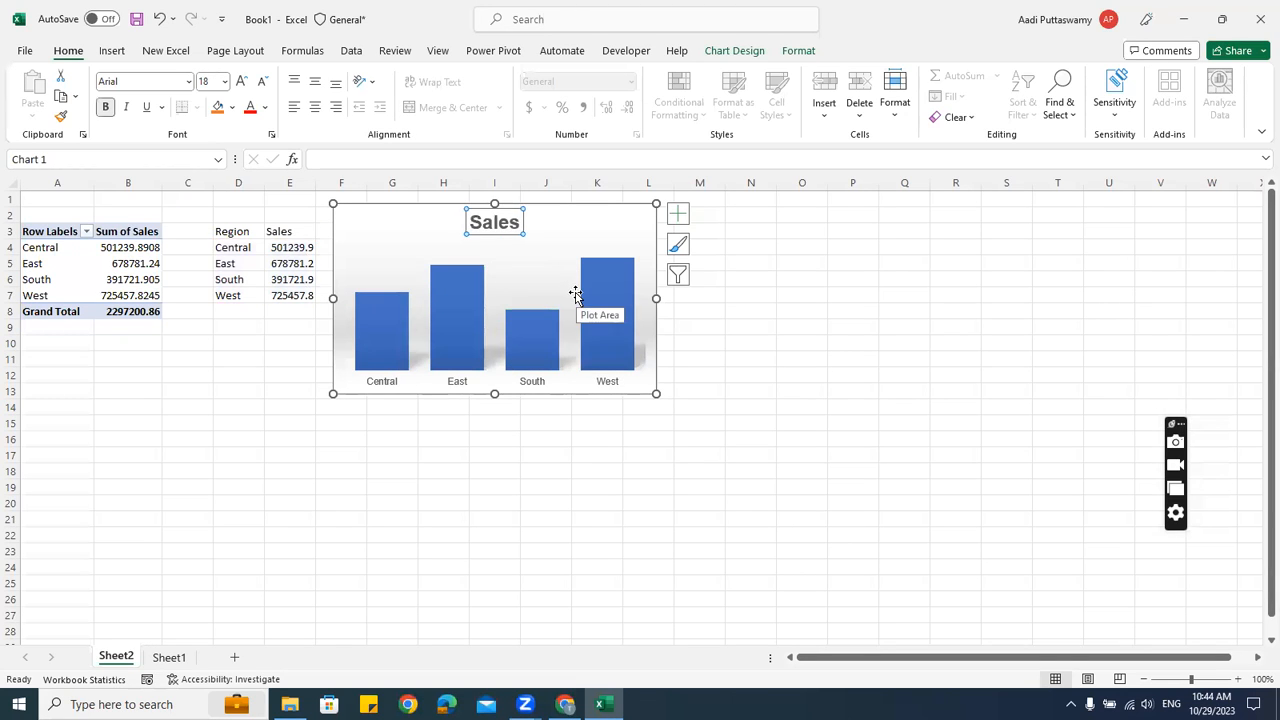
click(762, 340)
click(505, 230)
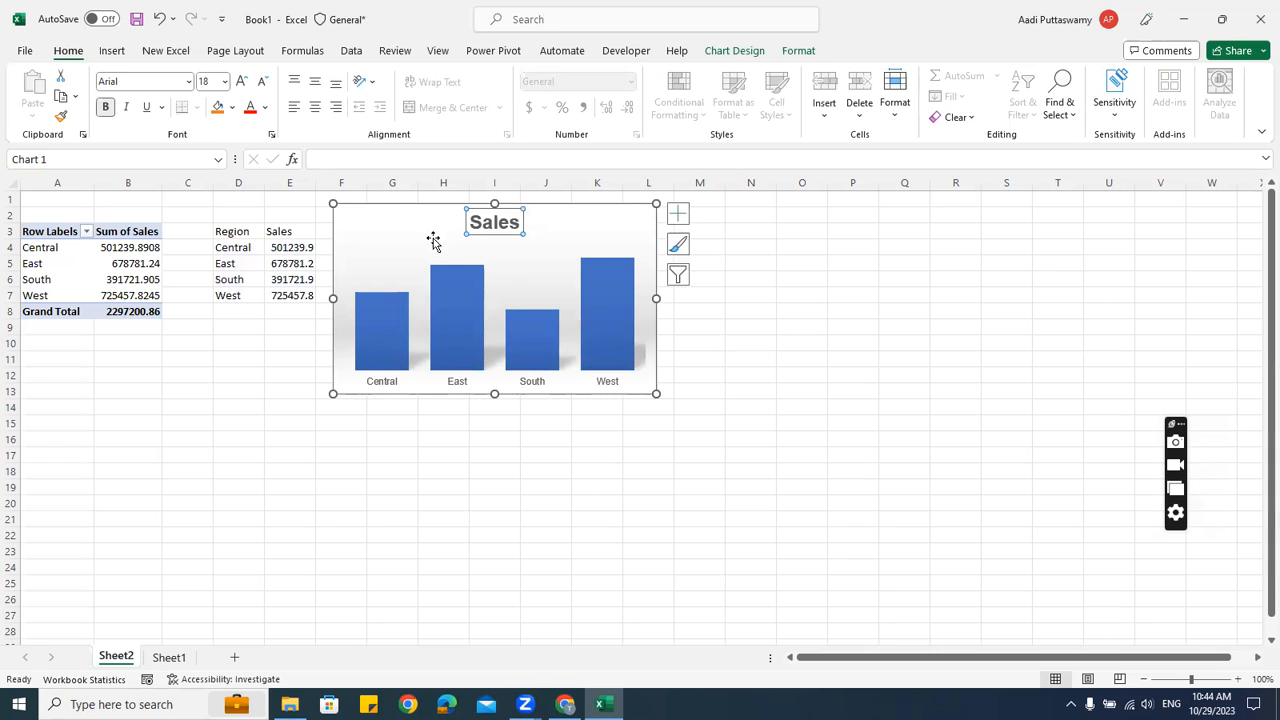
click(416, 207)
click(213, 81)
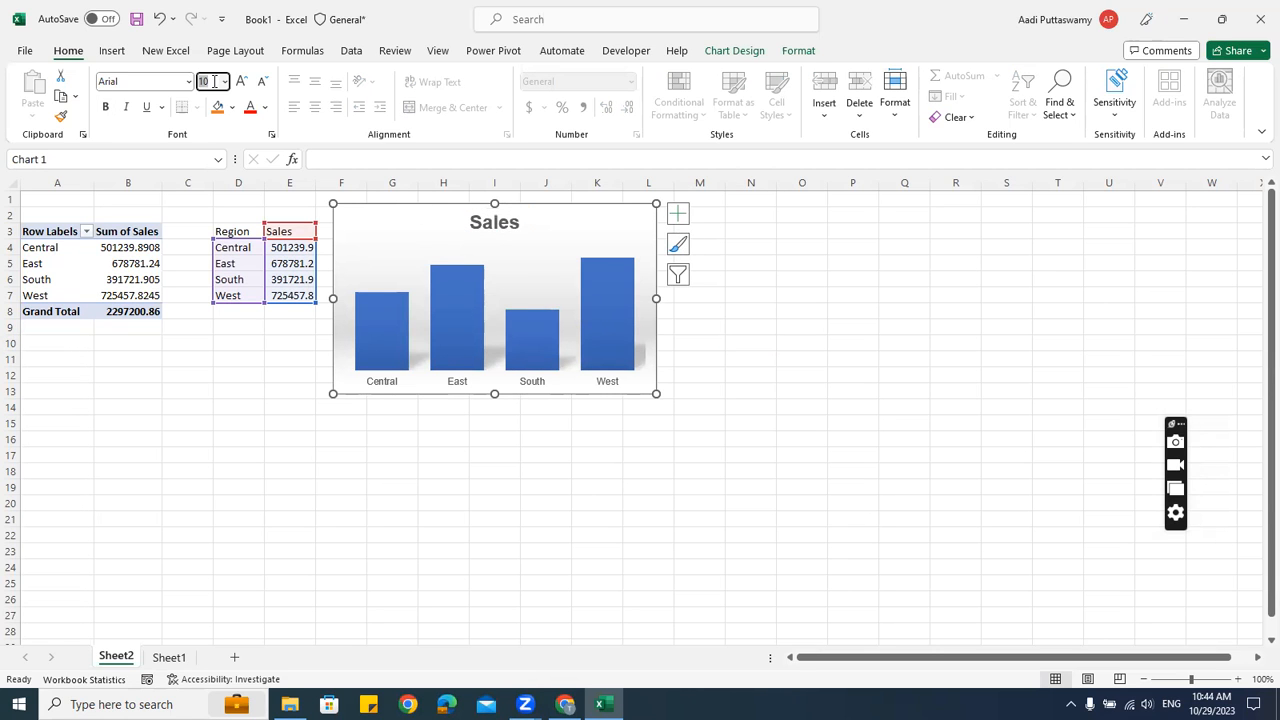
key(ctrl+z)
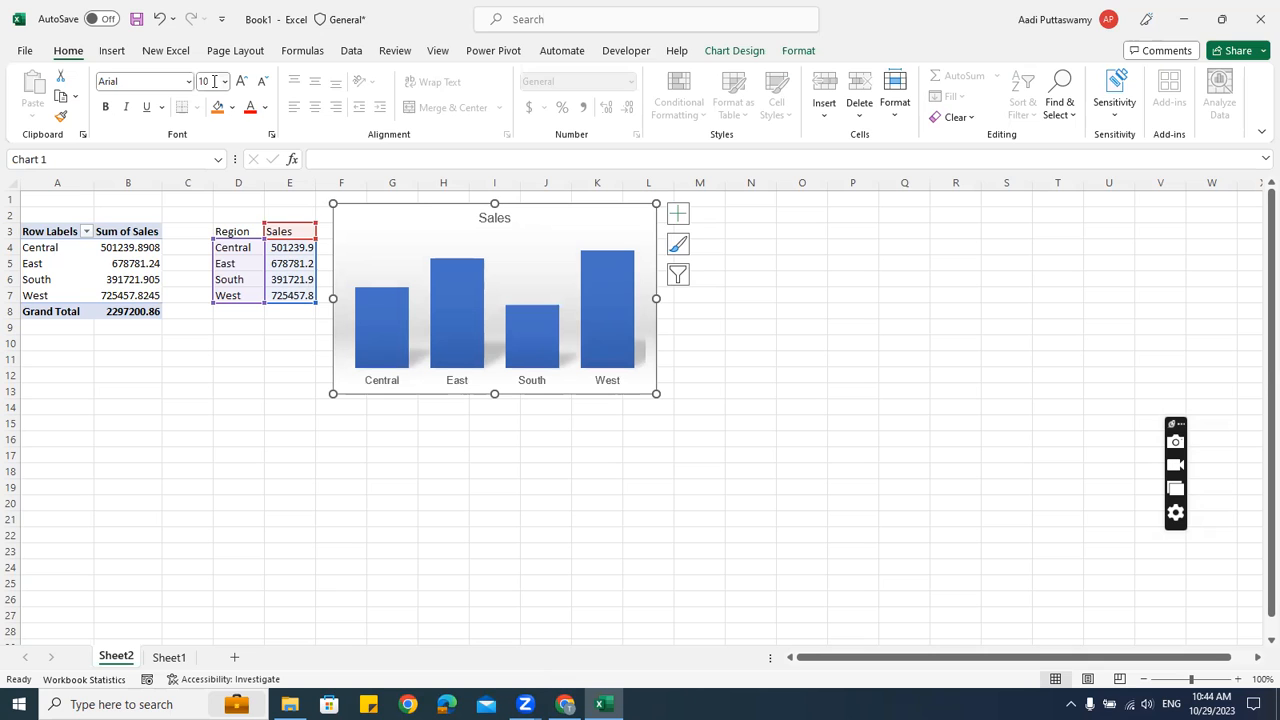
click(895, 437)
Set the chart title to size 14, nudge the chart, and copy the pivot range A3:B8
click(509, 222)
click(212, 81)
text(14)
key(Return)
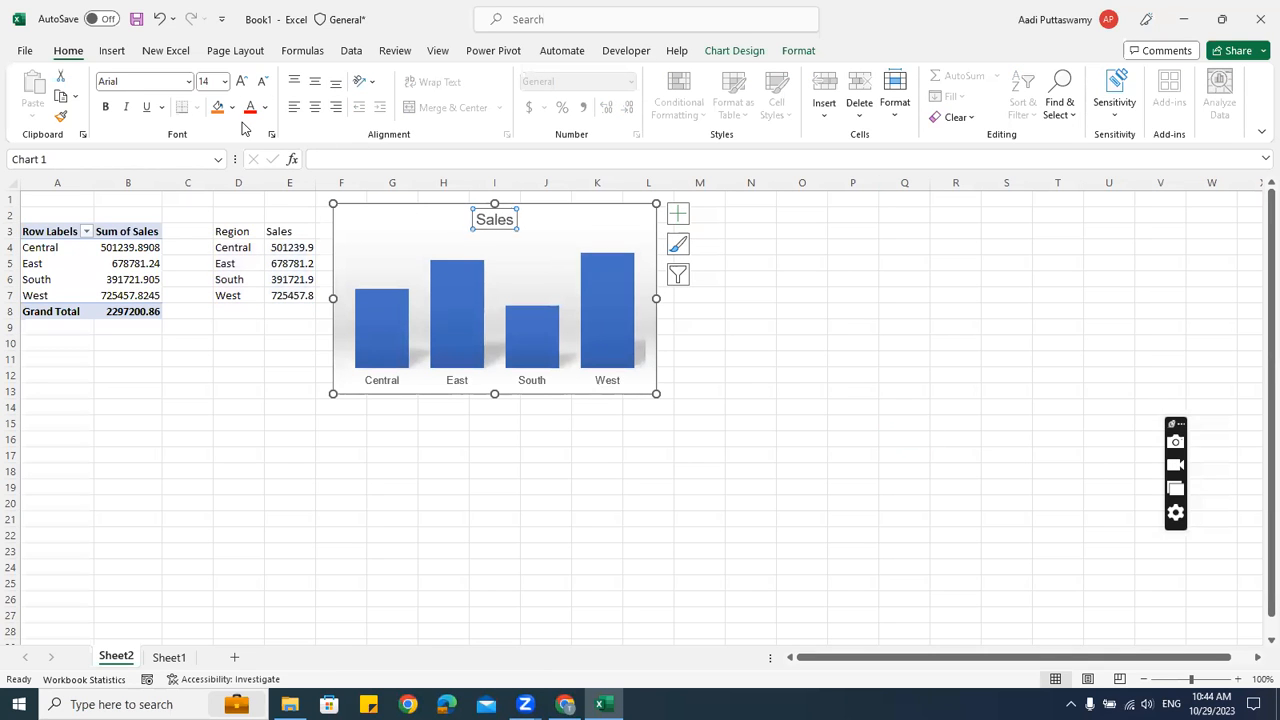
click(455, 386)
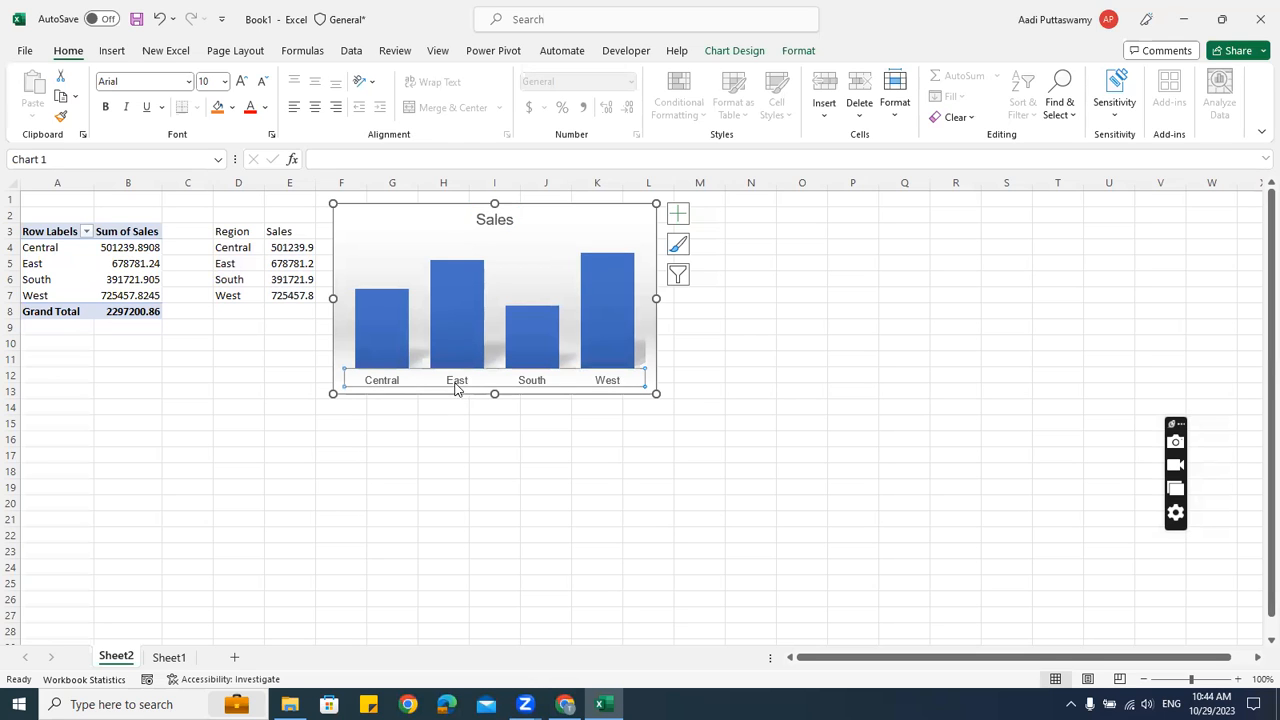
click(787, 387)
drag(413, 206, 418, 209)
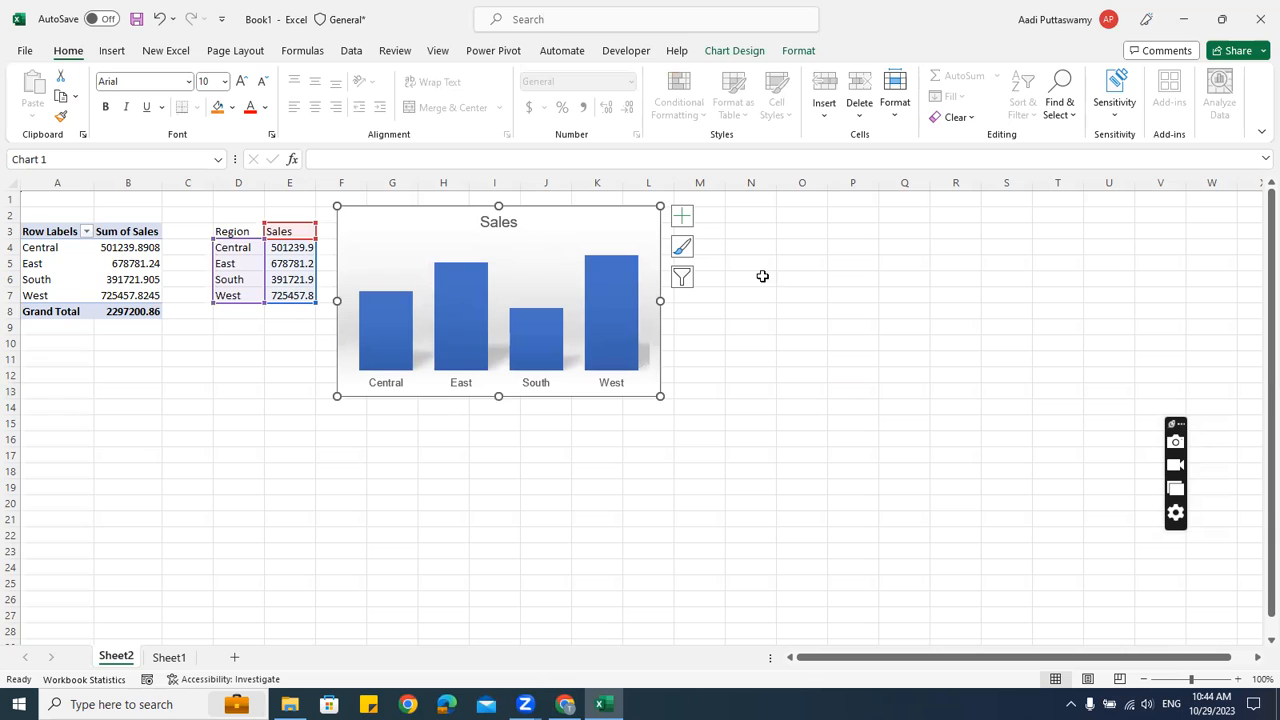
click(806, 312)
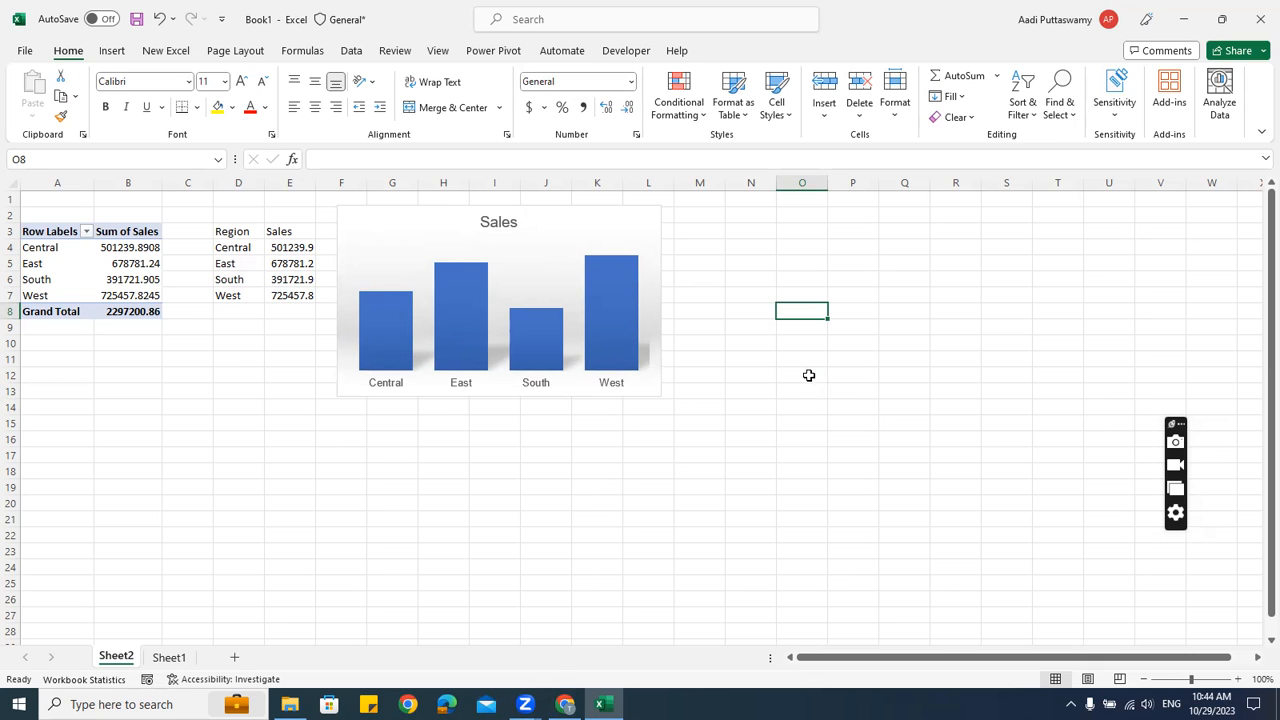
drag(57, 232, 122, 312)
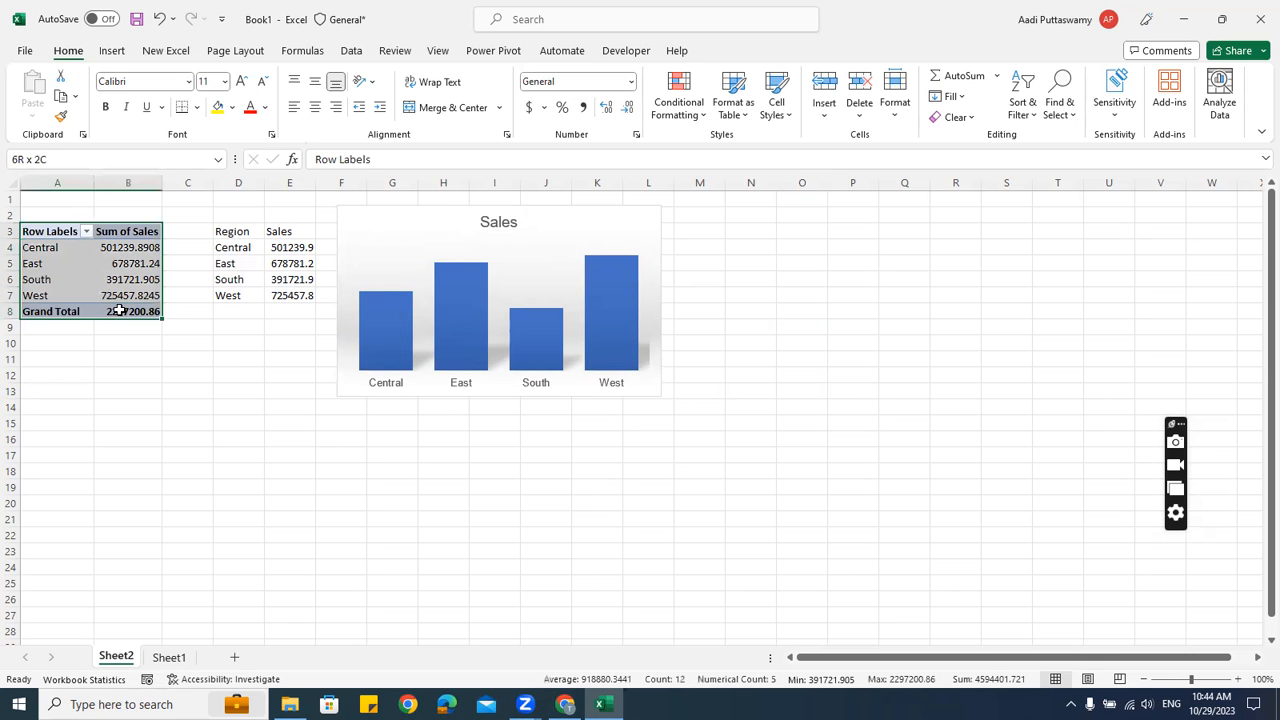
key(ctrl+c)
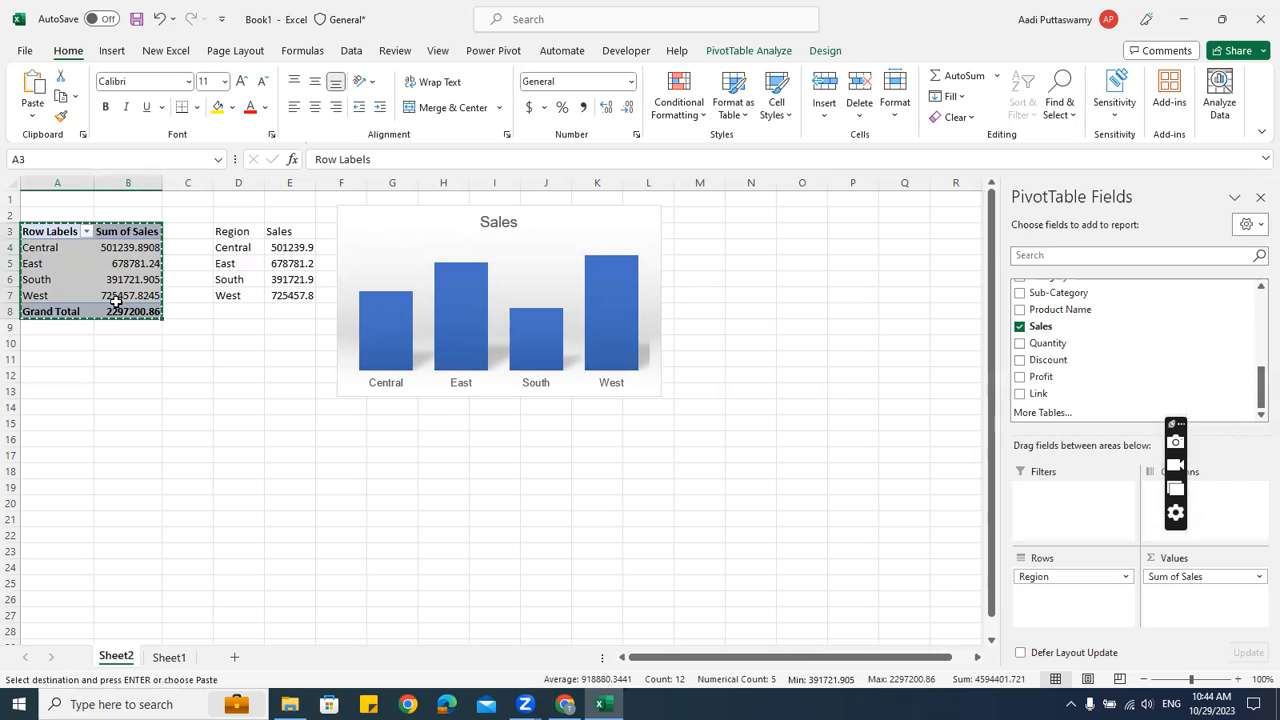
Paste the pivot at A15 and remove Region from its rows, leaving Sum of Sales 2297200.86
click(60, 420)
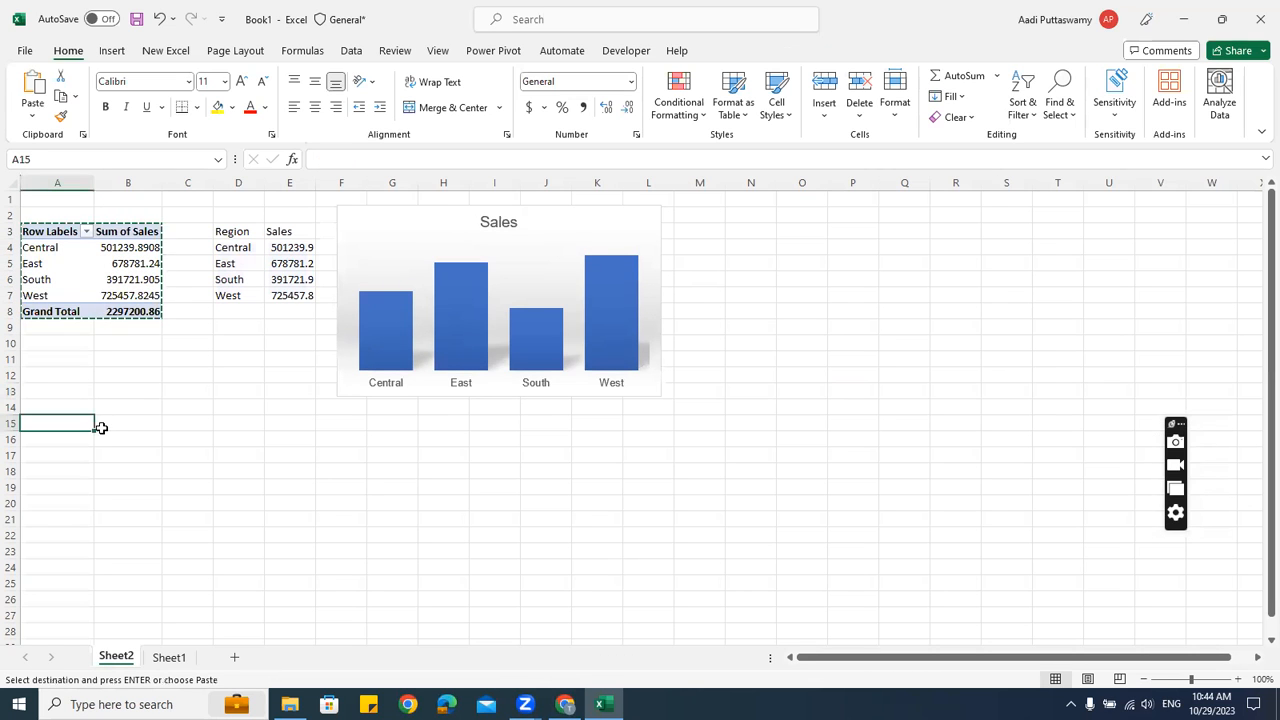
key(ctrl+v)
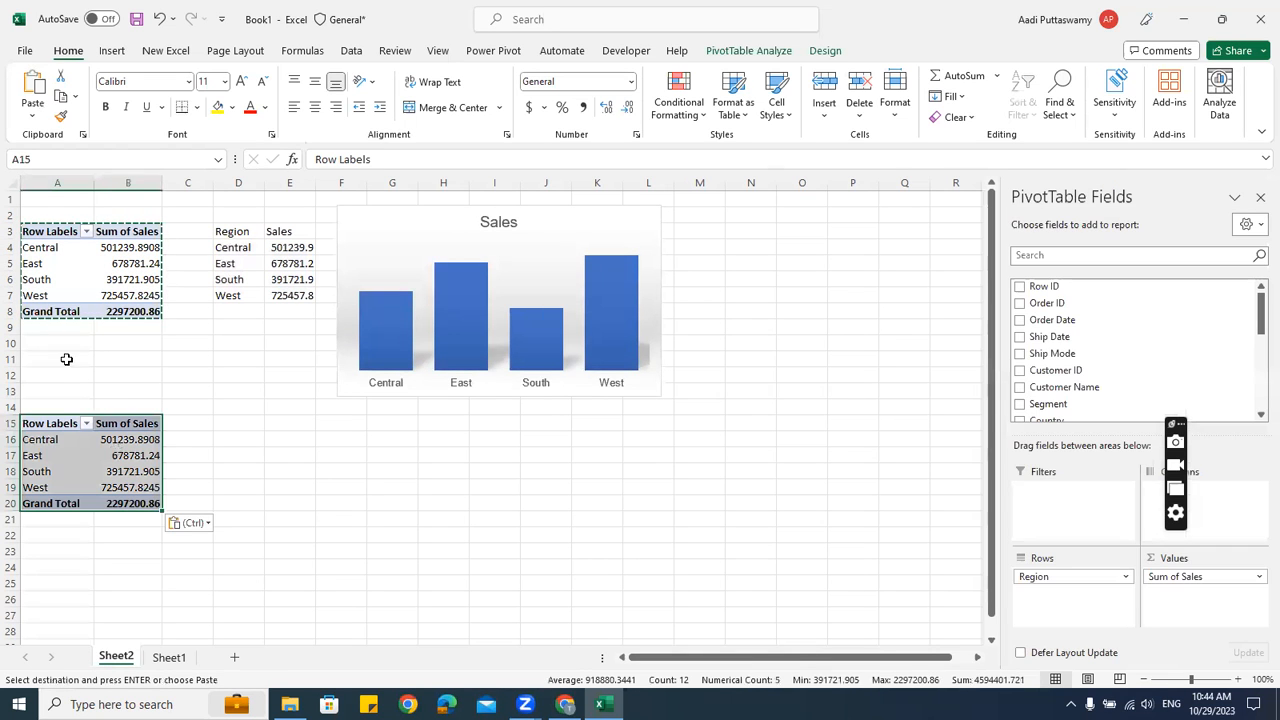
click(56, 297)
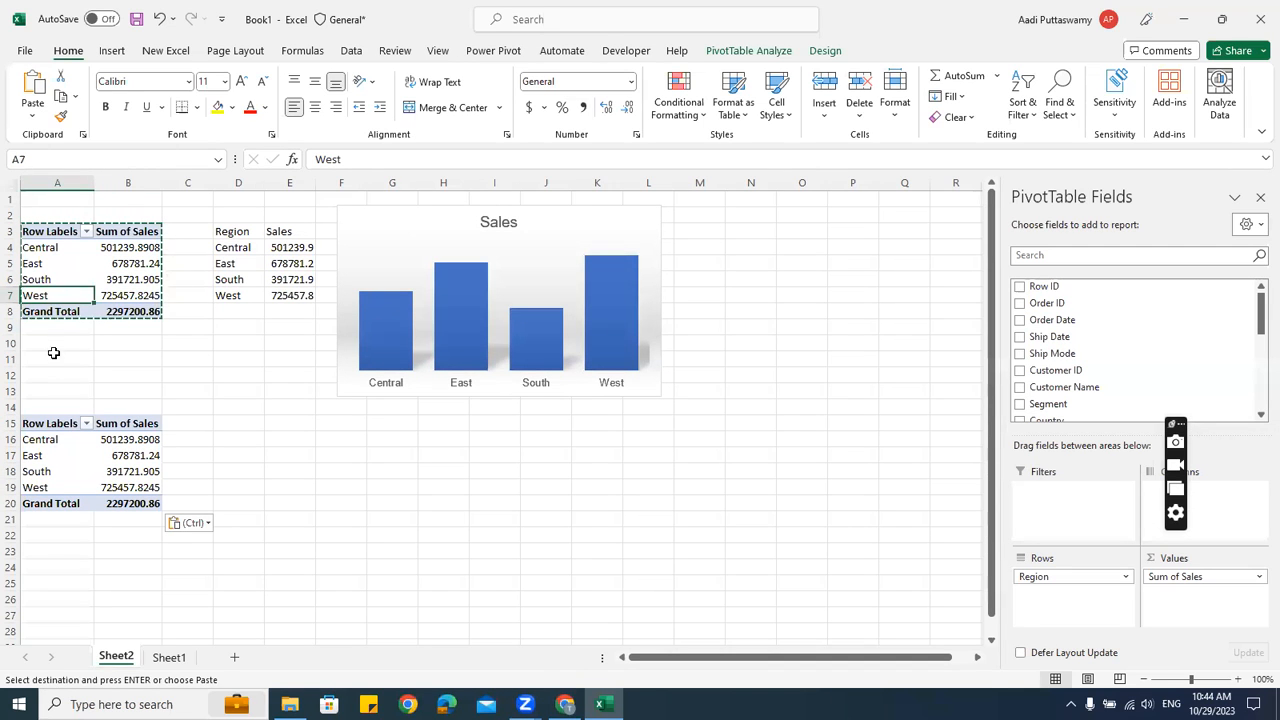
click(73, 439)
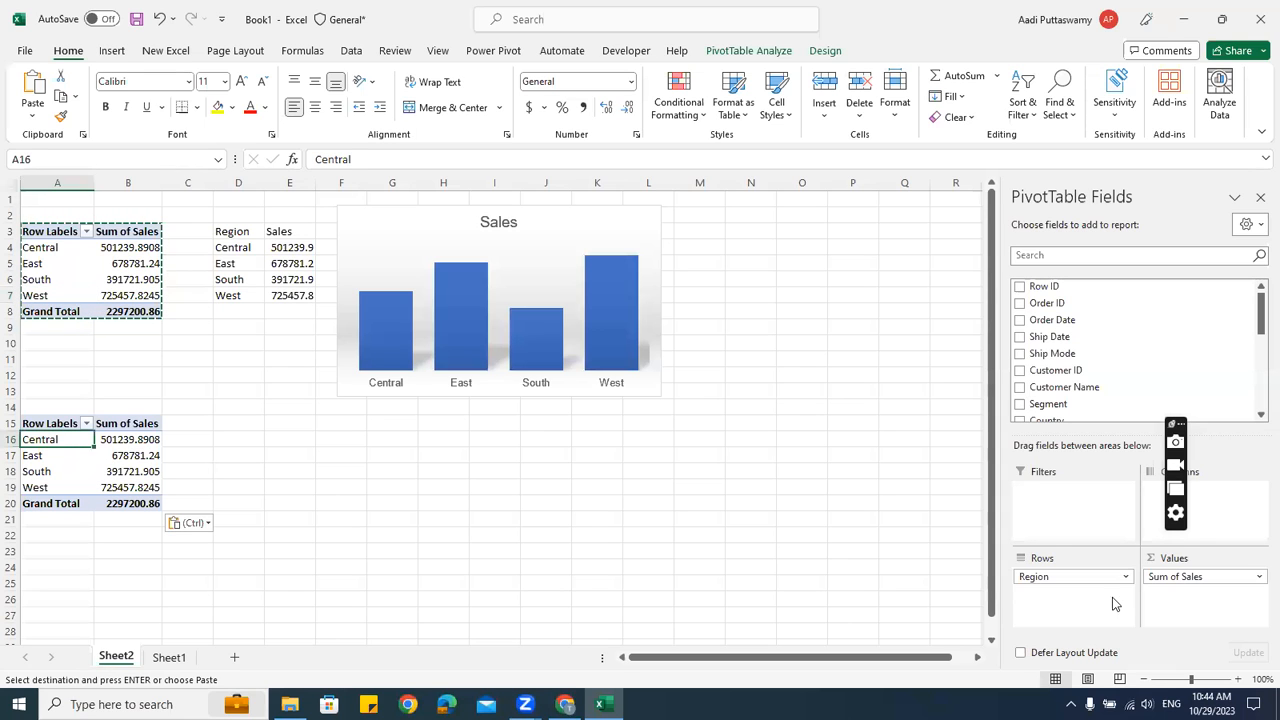
drag(1043, 577, 762, 348)
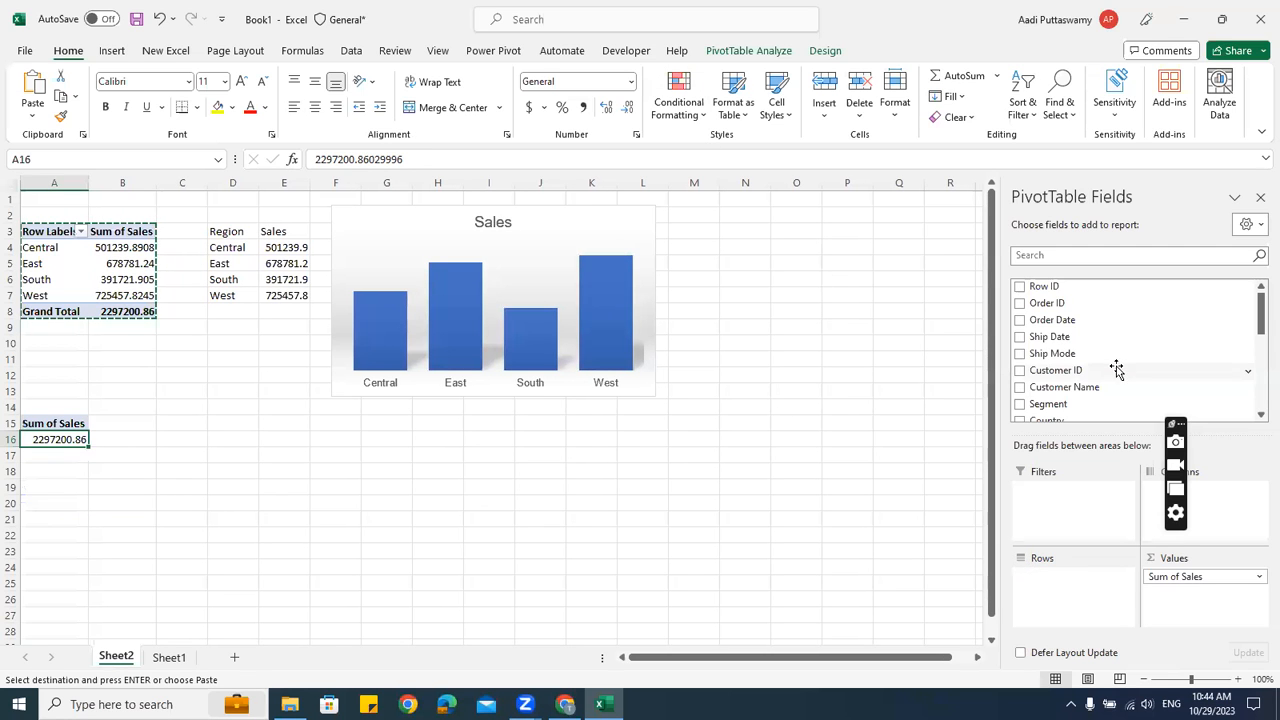
Add Sub-Category to the Rows of the pivot at A15 so Sum of Sales lists per sub-category
scroll(1071, 381, down, 3)
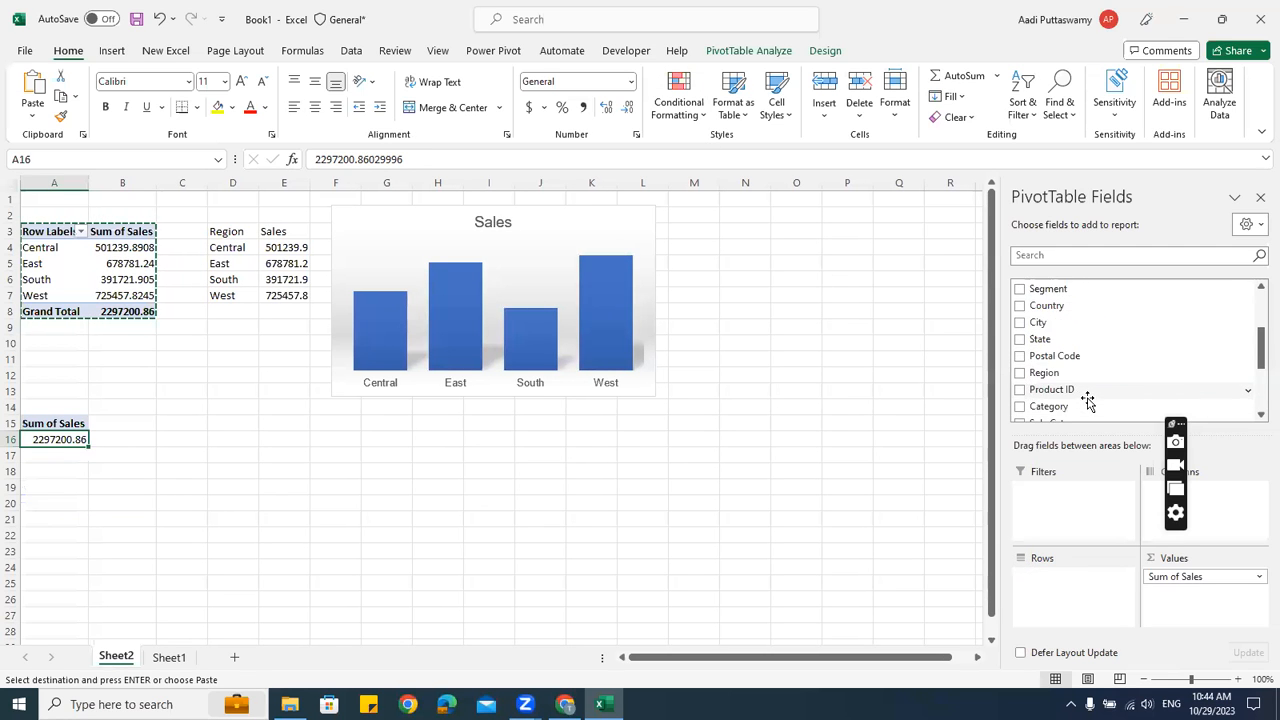
scroll(1090, 365, down, 1)
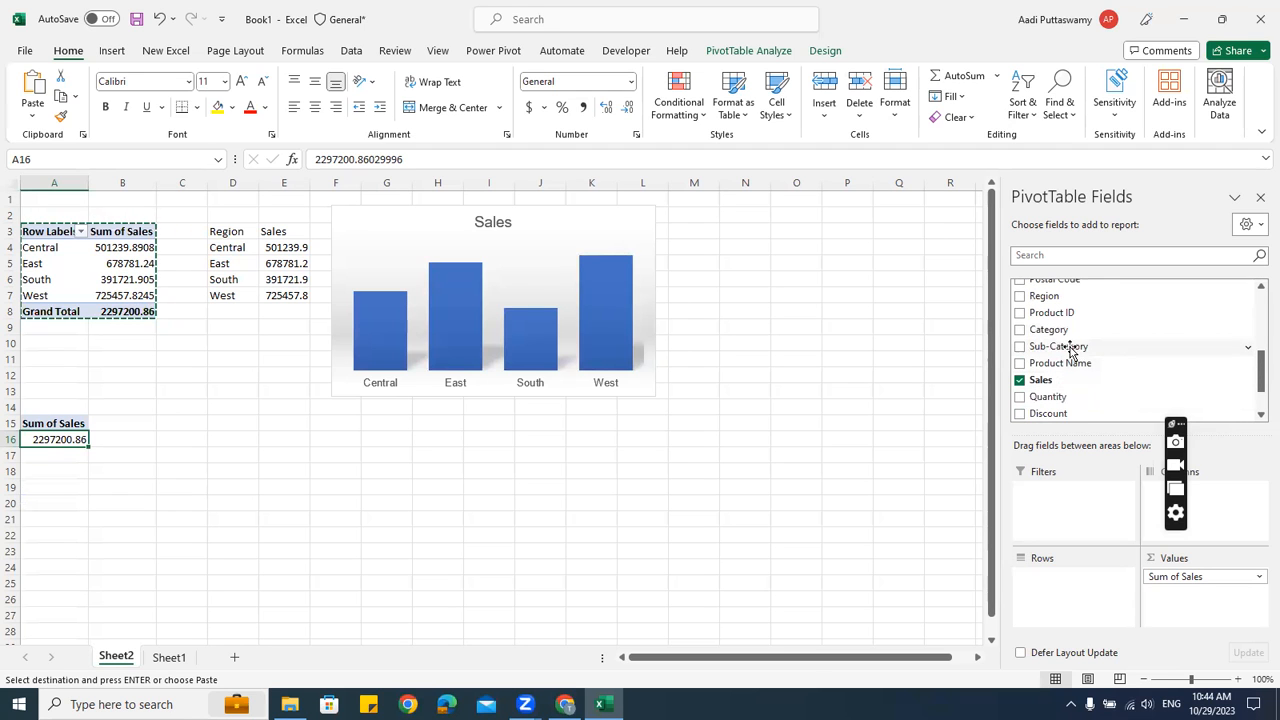
drag(1068, 350, 1077, 591)
scroll(132, 474, down, 5)
scroll(134, 500, up, 5)
click(124, 464)
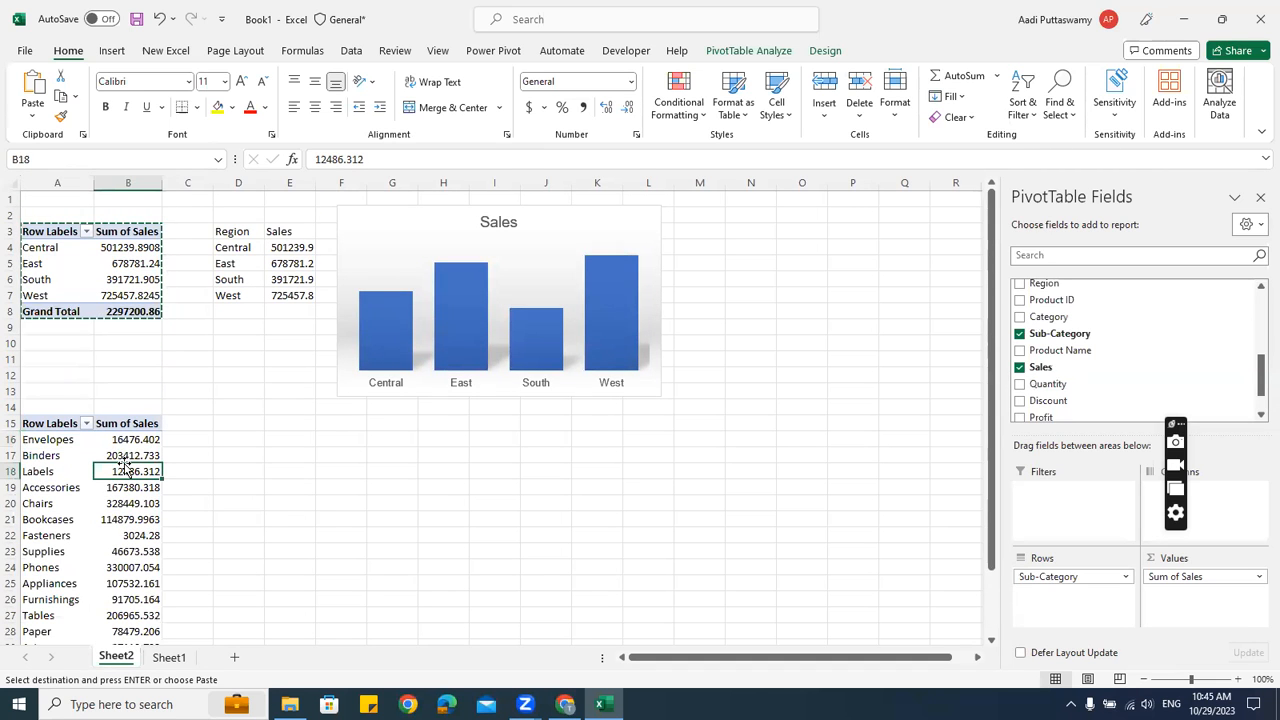
scroll(150, 468, down, 2)
scroll(189, 397, up, 2)
Link D16 to A16 with =A16 and fill it across and down to E32
click(224, 442)
text(=)
key(Left)
key(Left)
key(Left)
key(ctrl+Return)
key(shift+Right)
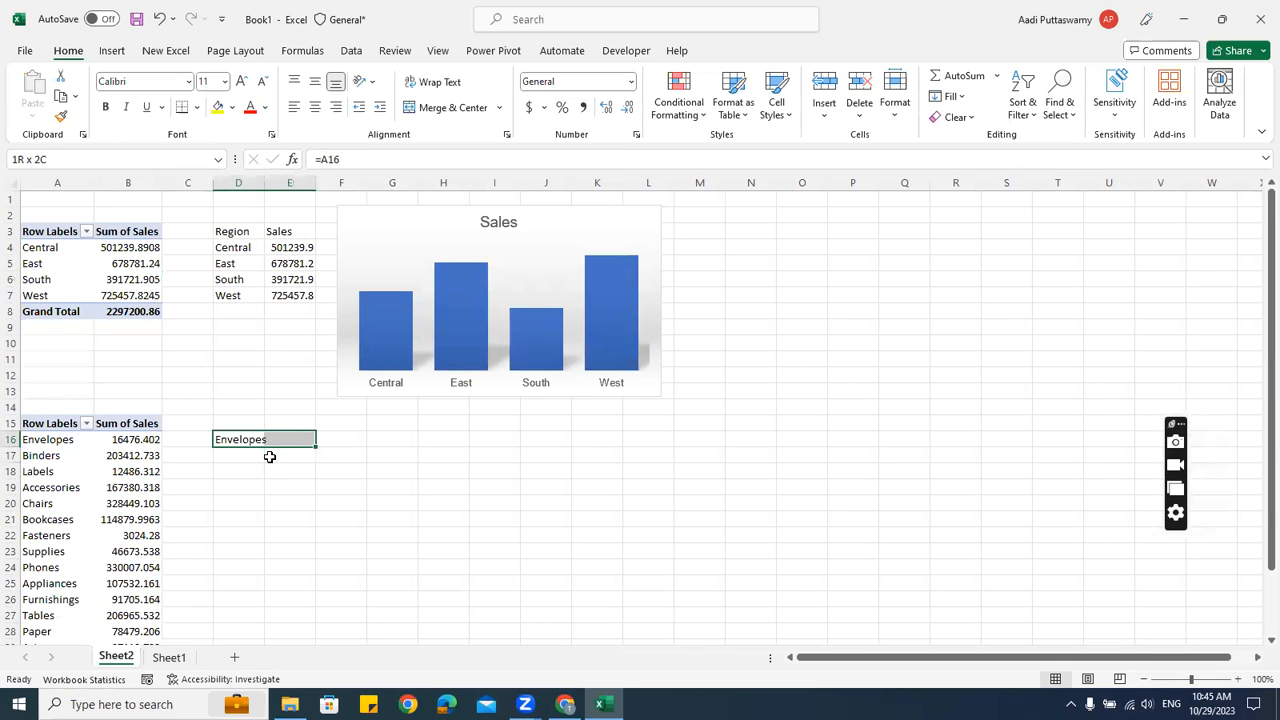
scroll(269, 456, down, 3)
key(shift+Down)
key(shift+Down)
key(shift+Down)
key(shift+Down)
key(shift+Down)
key(shift+Down)
key(shift+Down)
key(shift+Down)
key(shift+Down)
key(shift+Down)
key(shift+Down)
key(shift+Down)
key(shift+Down)
key(shift+Down)
key(shift+Down)
key(shift+Down)
key(ctrl+d)
key(ctrl+r)
scroll(269, 456, up, 2)
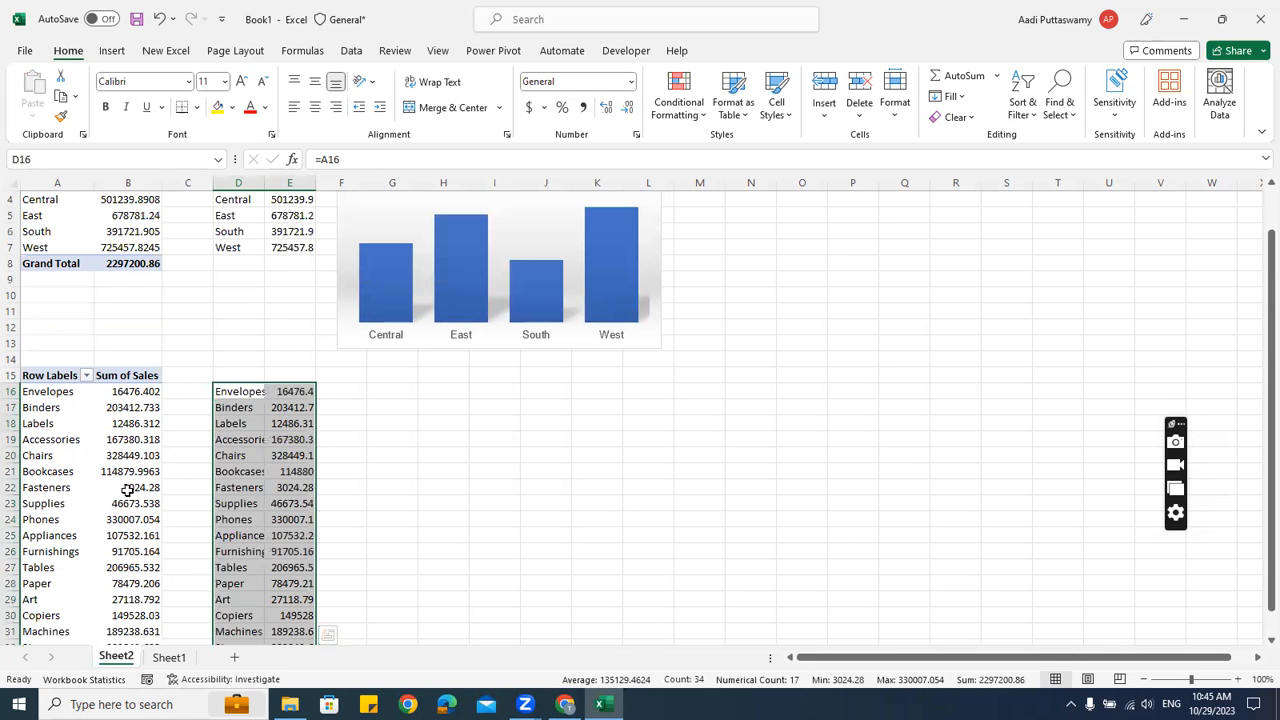
click(128, 474)
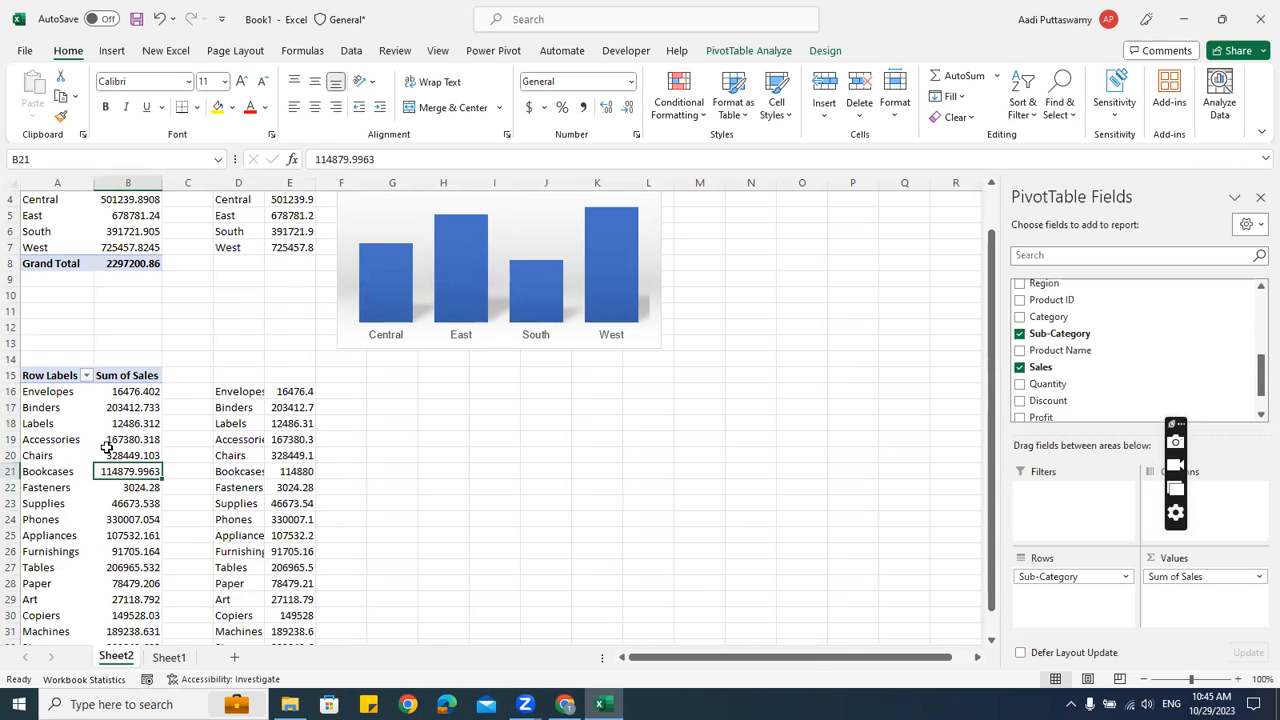
drag(250, 394, 287, 535)
click(241, 472)
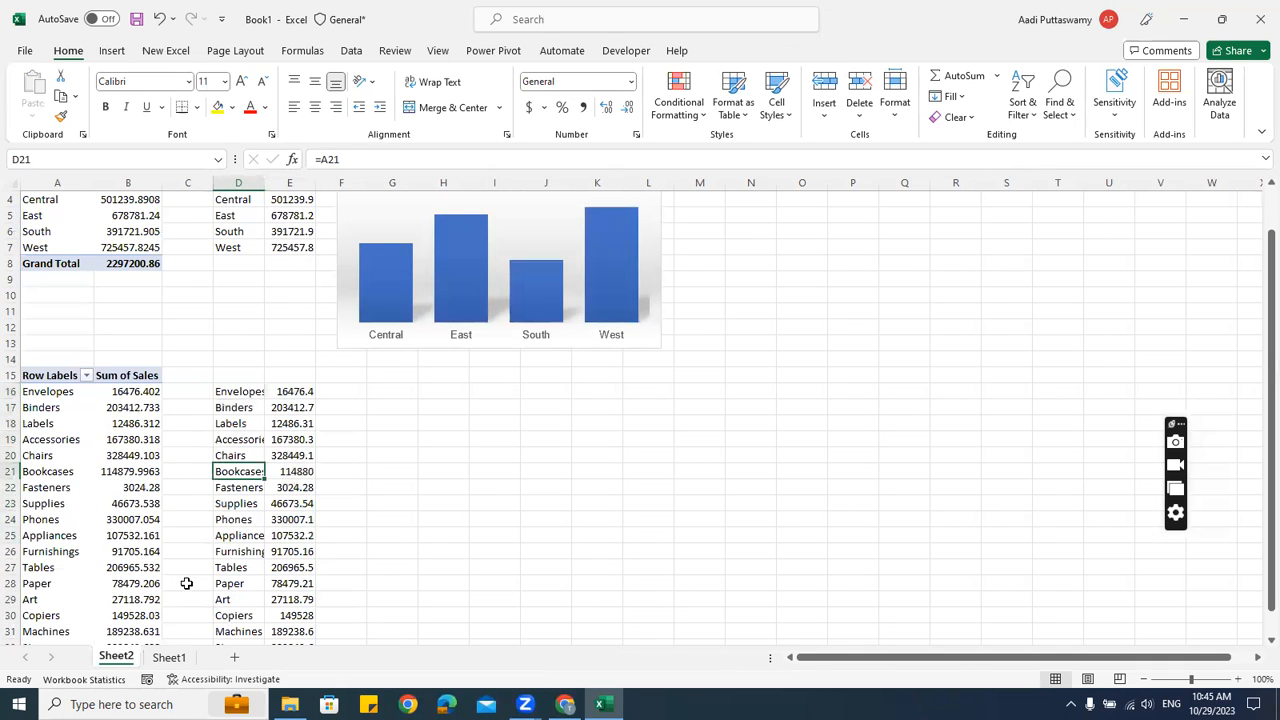
Add the headings Sub Category and Sales in D15 and E15
click(241, 376)
text(Sub Category)
key(ctrl+Return)
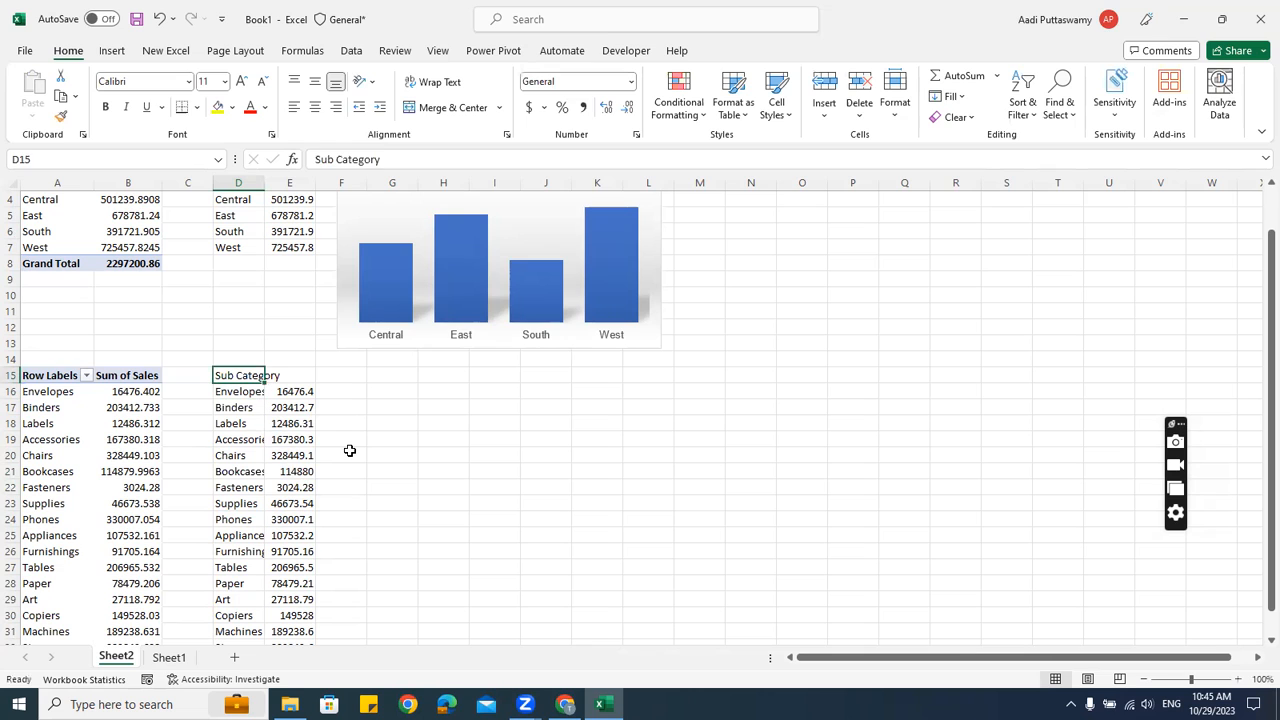
key(Tab)
text(Sales)
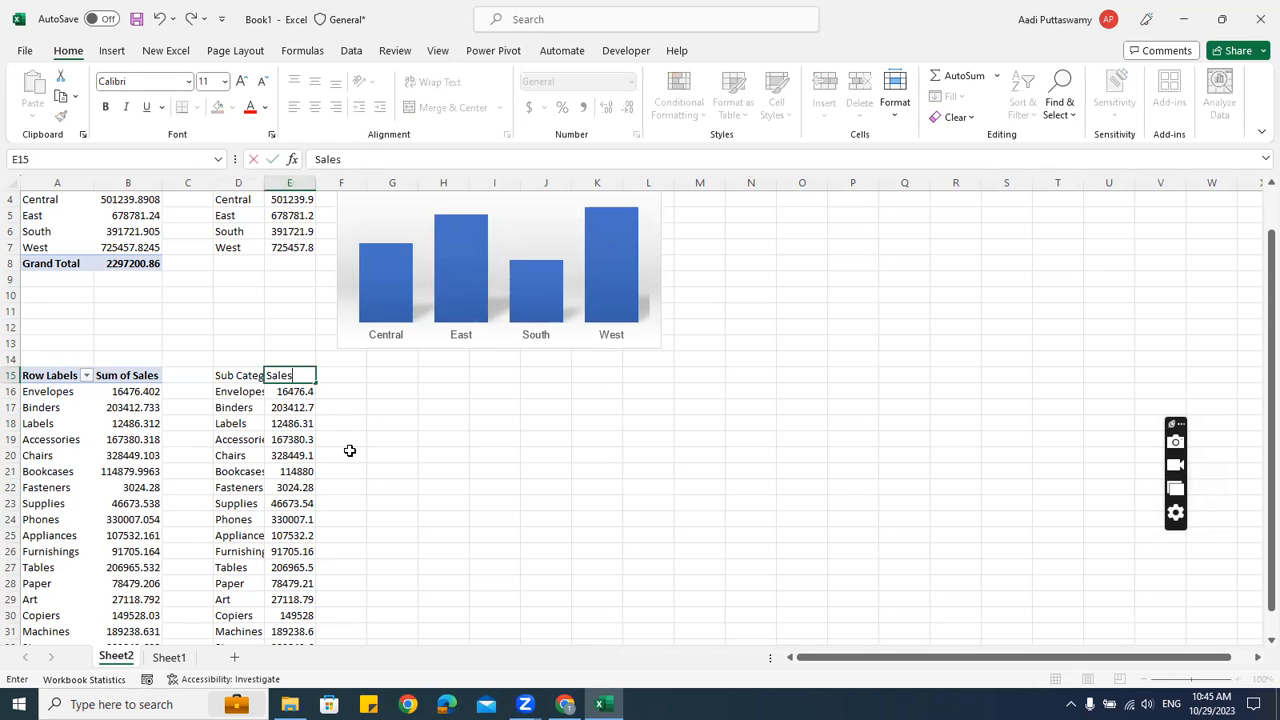
key(Return)
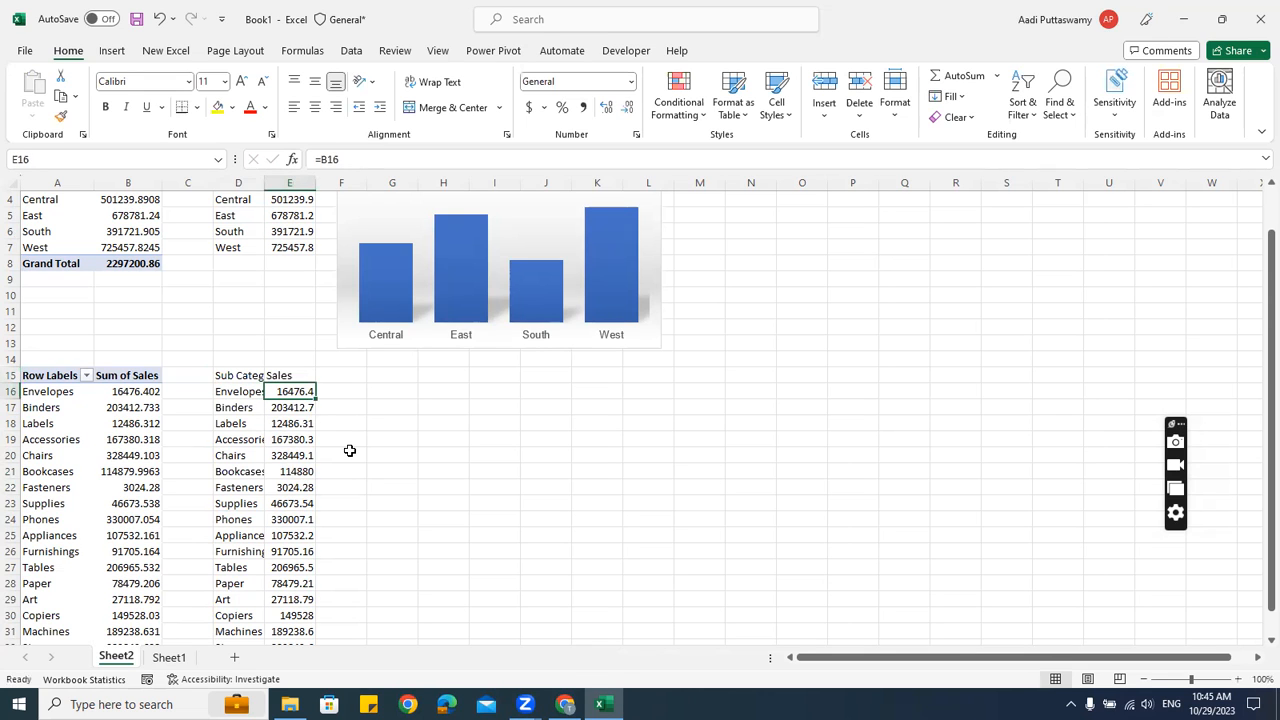
Select the finished D15:E32 table, ready for charting
scroll(361, 564, down, 2)
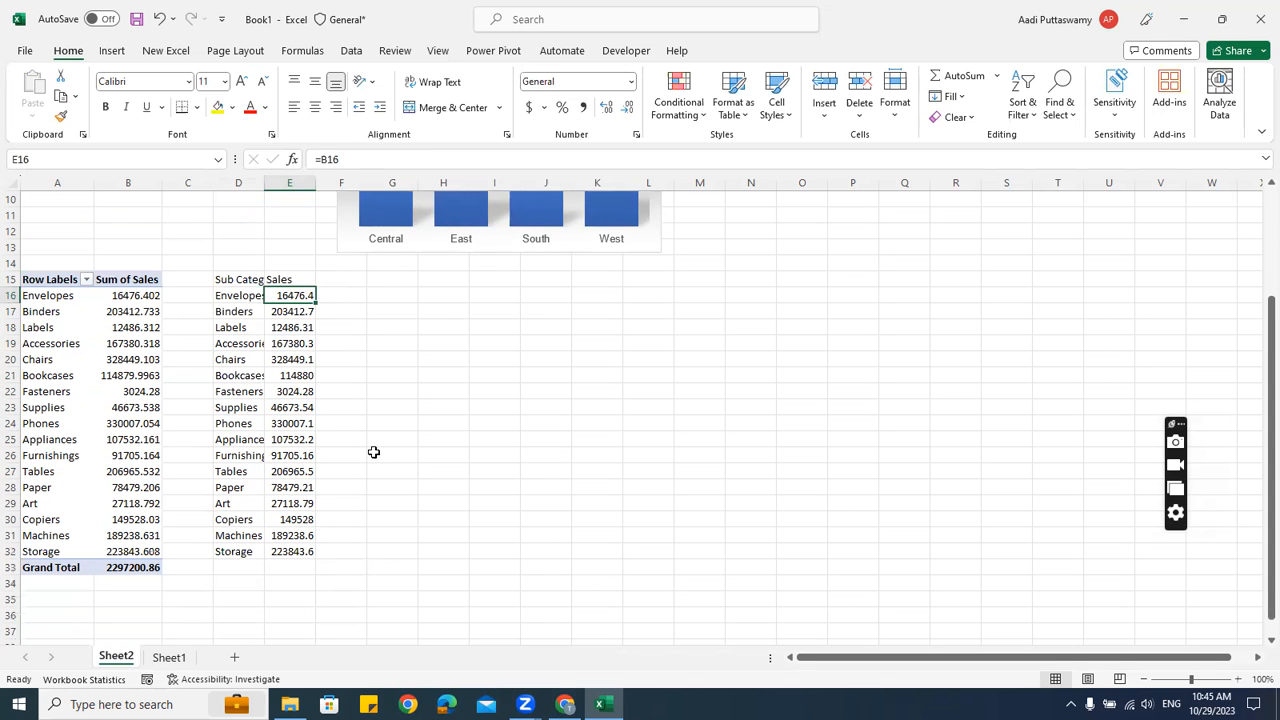
drag(245, 280, 290, 552)
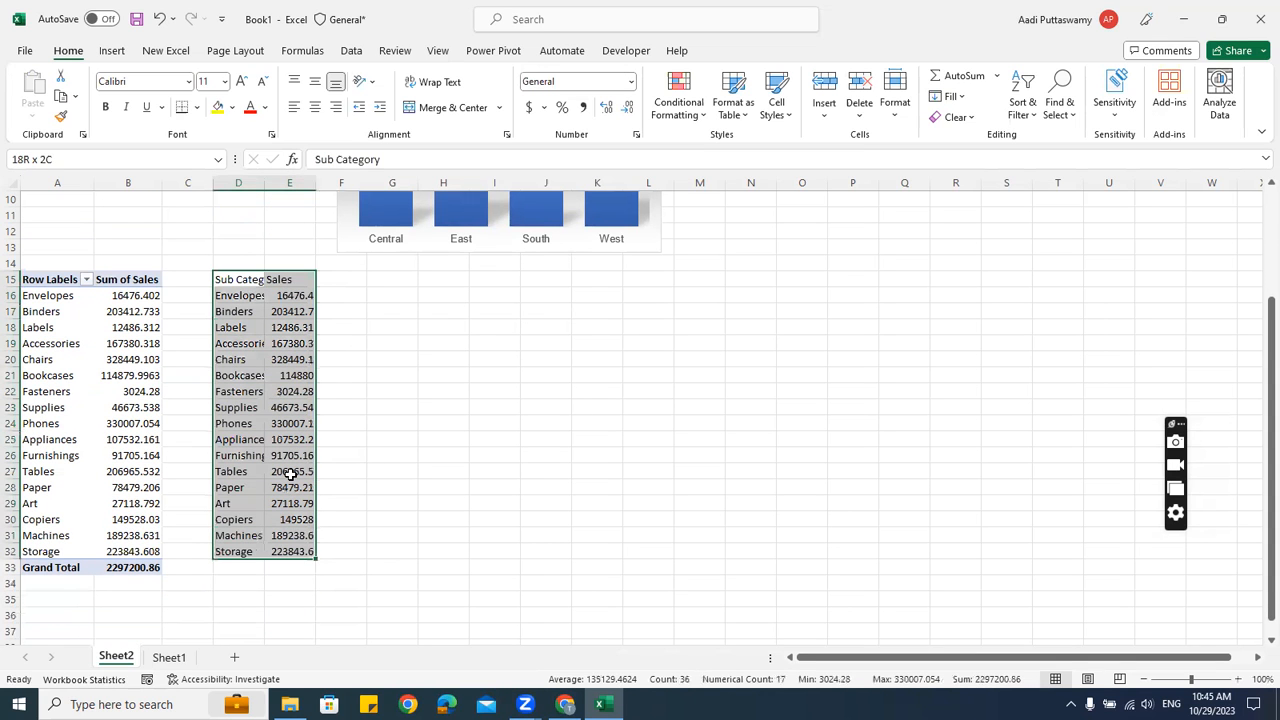
click(237, 407)
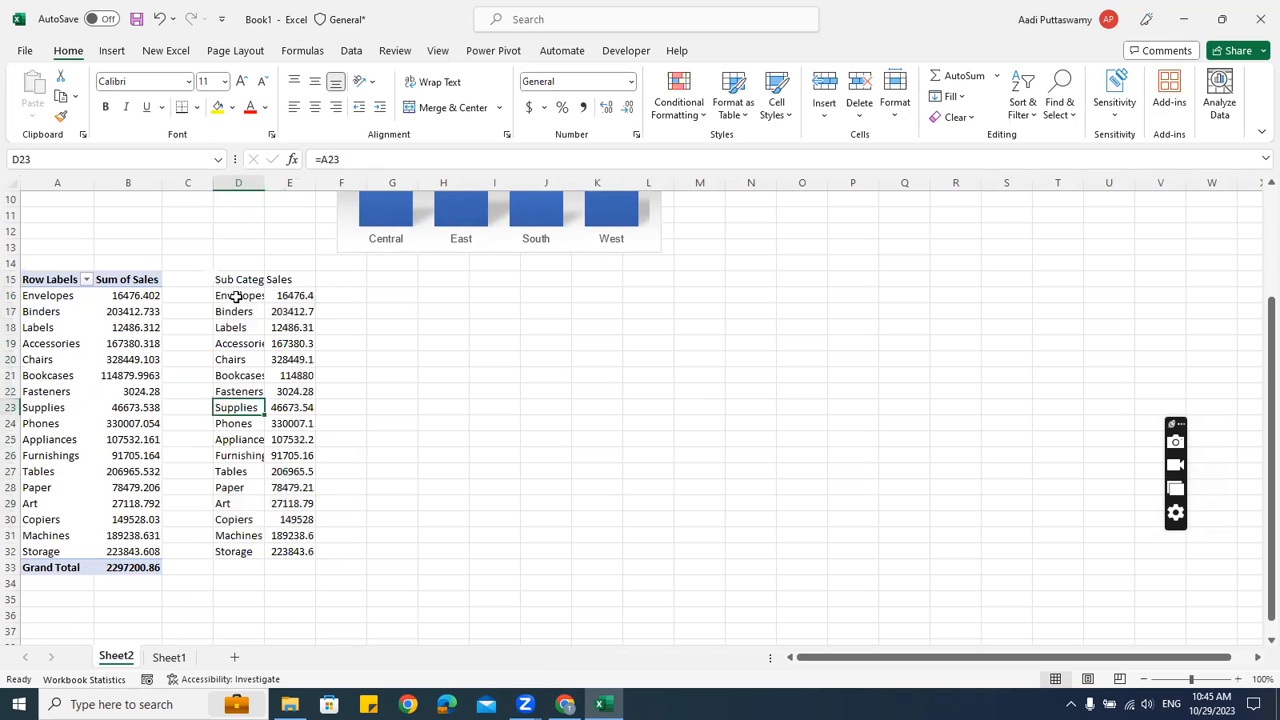
drag(229, 297, 238, 550)
drag(238, 280, 290, 552)
click(112, 50)
Insert a clustered column chart of sub-category sales and place it, widened, beside the table
click(495, 82)
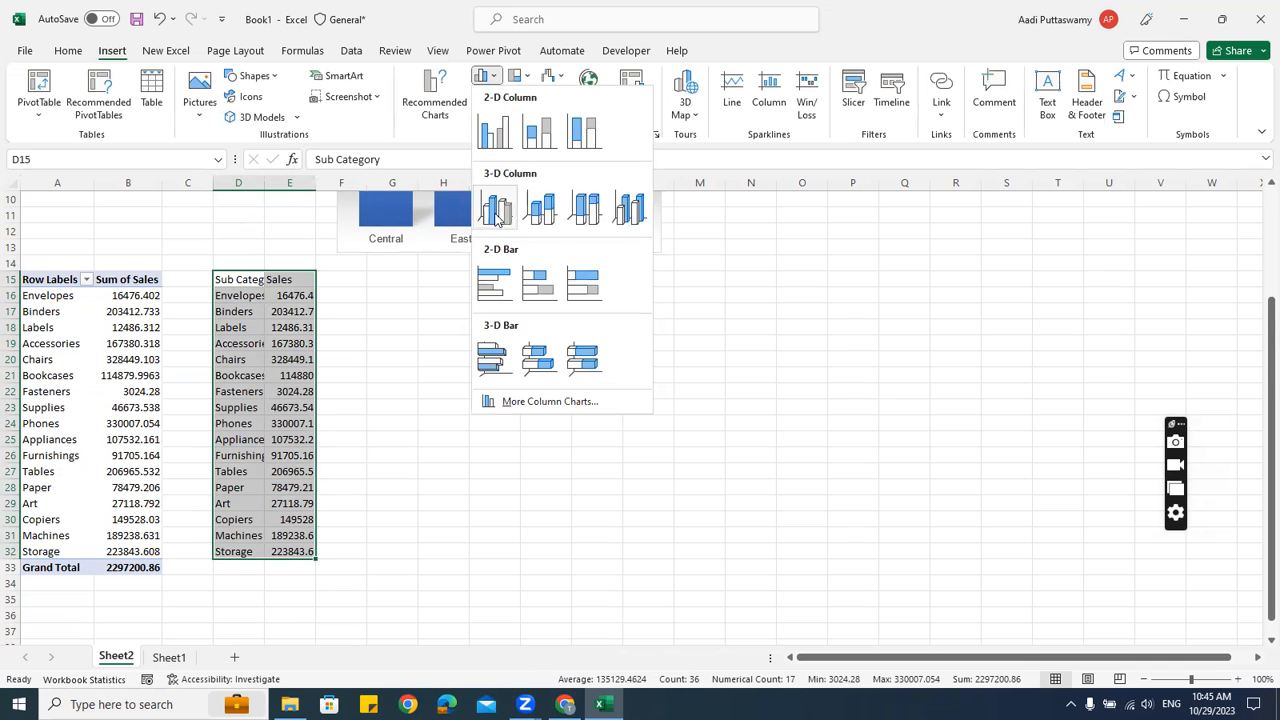
click(494, 131)
drag(590, 305, 484, 282)
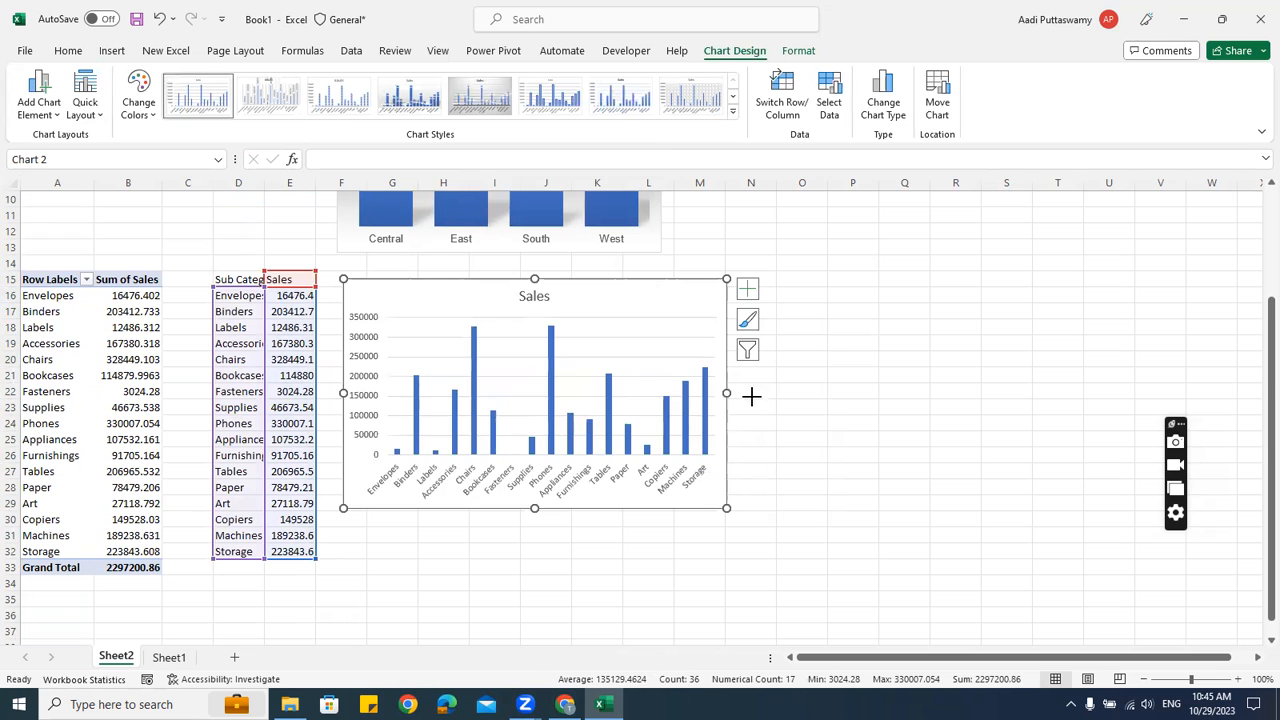
drag(726, 393, 921, 393)
click(815, 217)
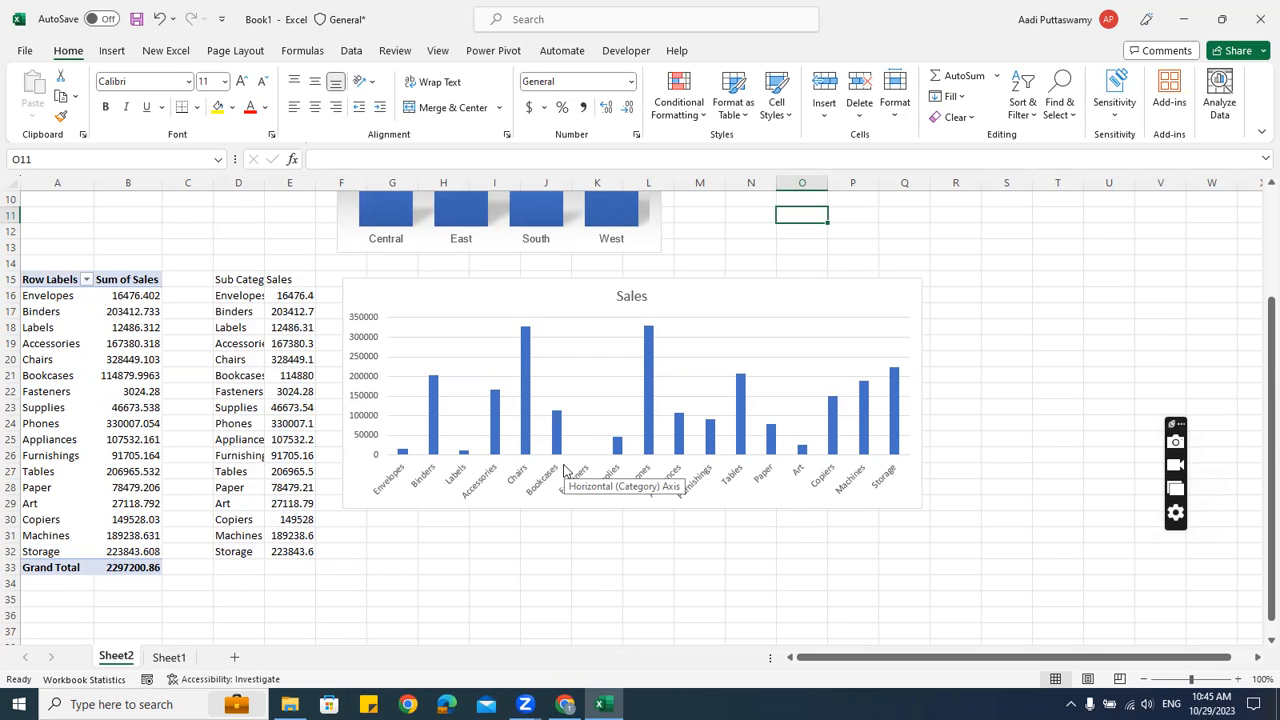
Turn off the sheet's gridlines
click(436, 52)
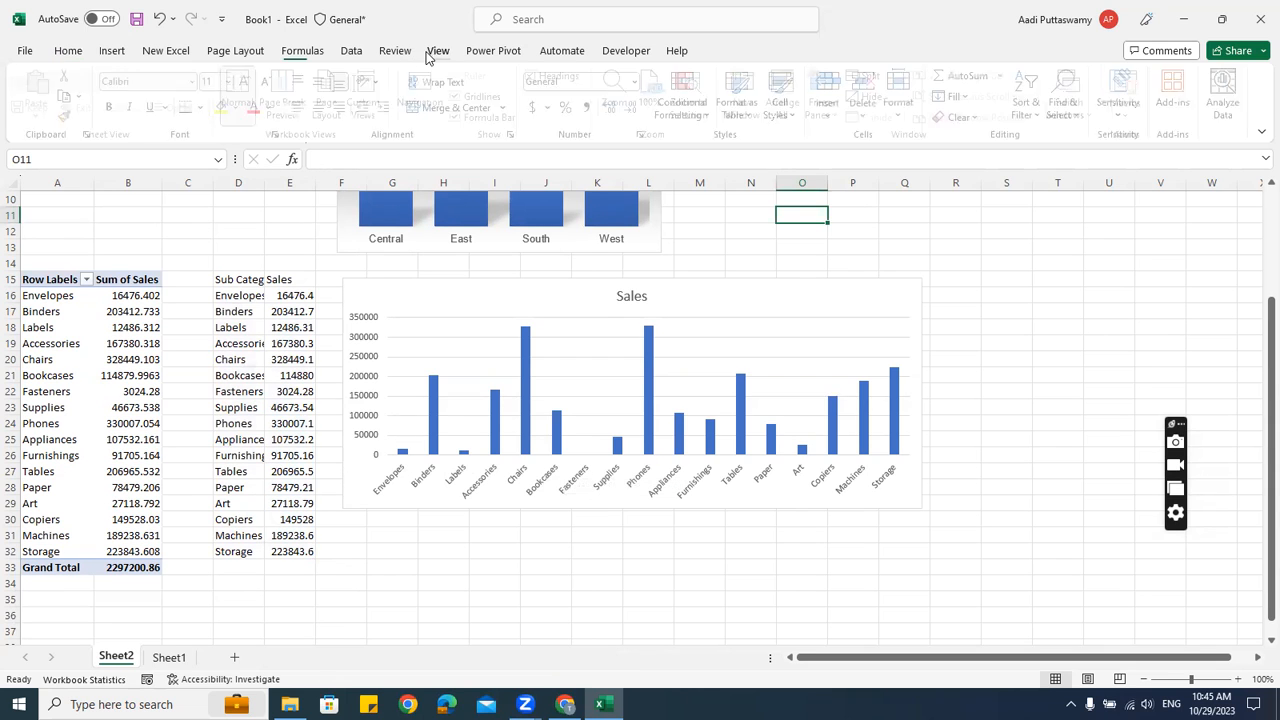
click(463, 96)
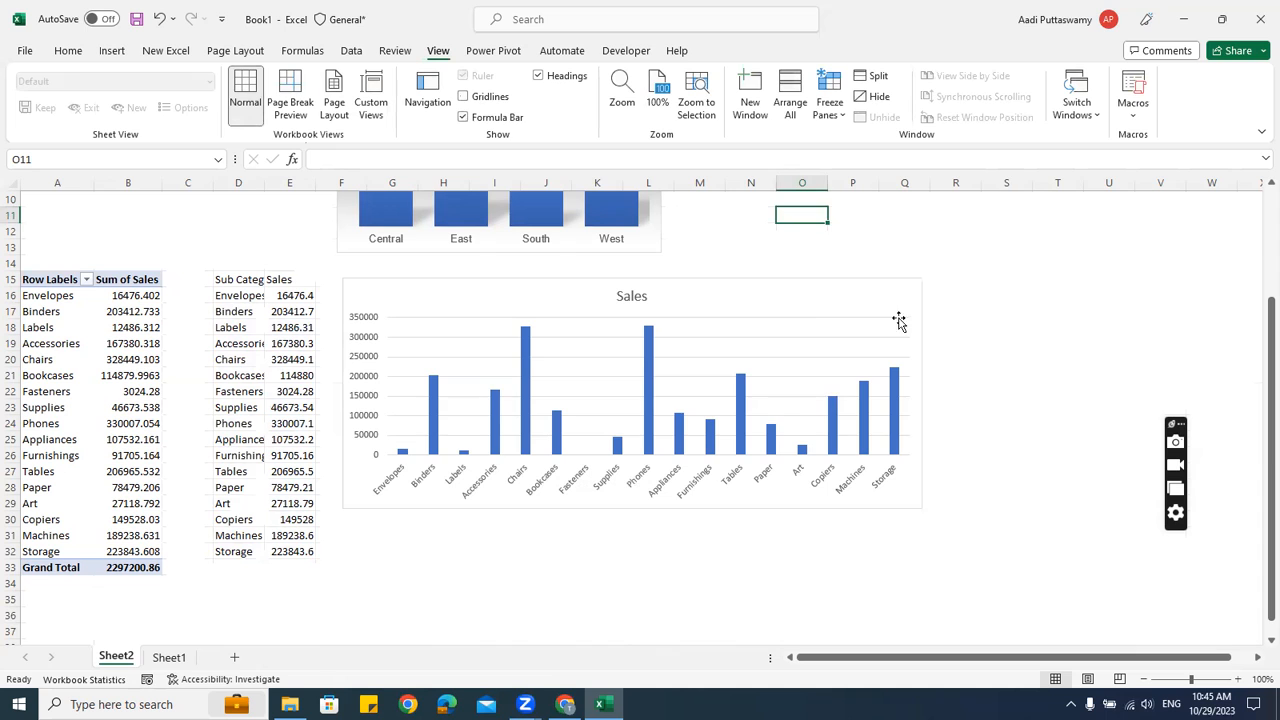
click(1005, 313)
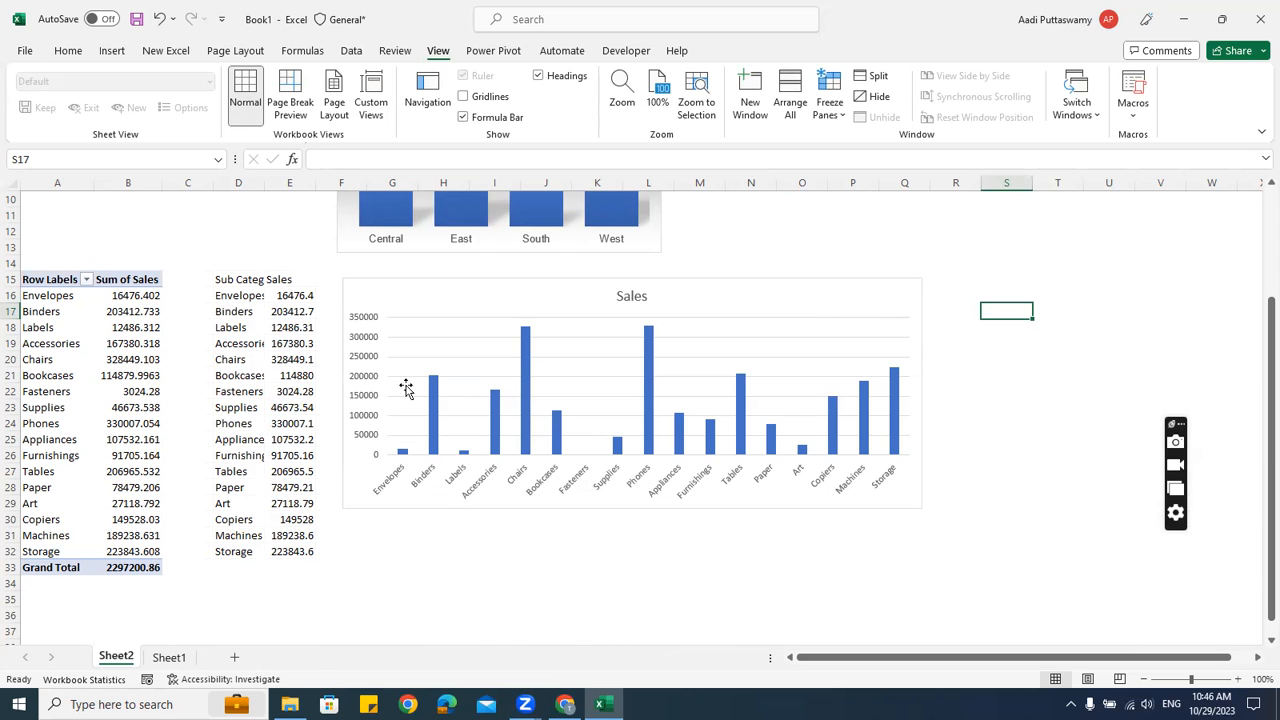
Select the Sales column chart and delete it
click(527, 400)
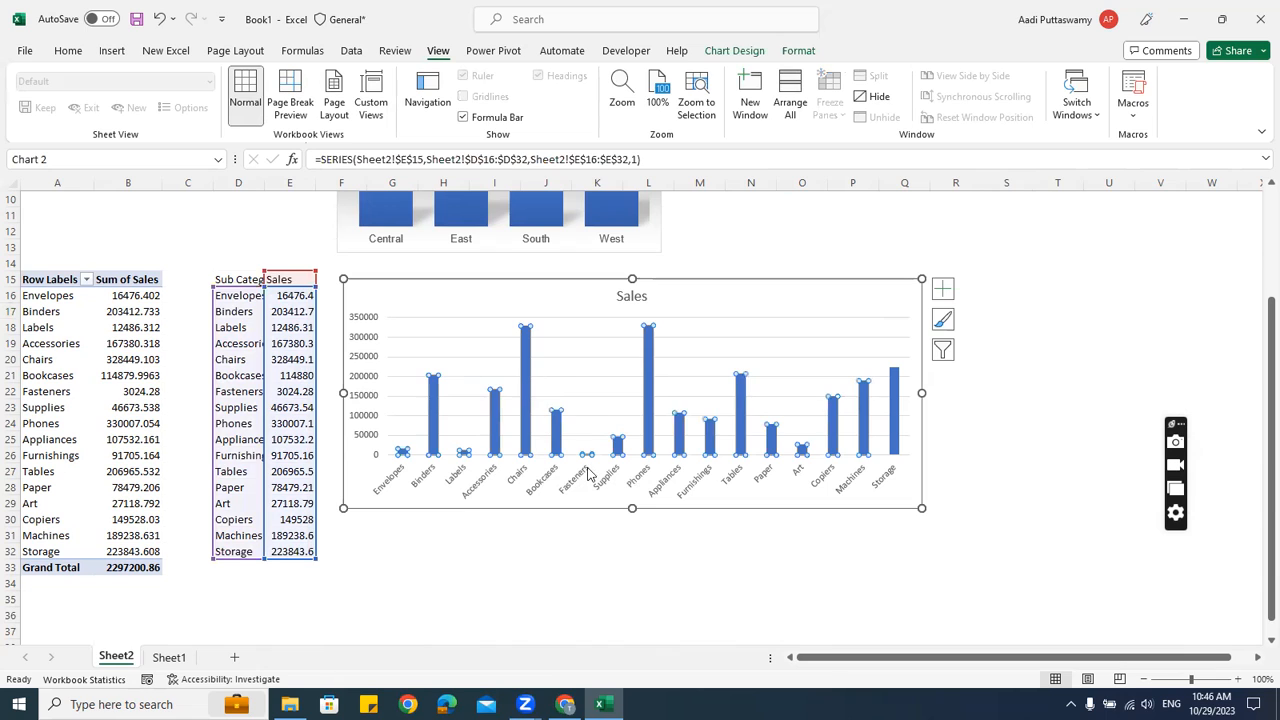
mouse_move(529, 456)
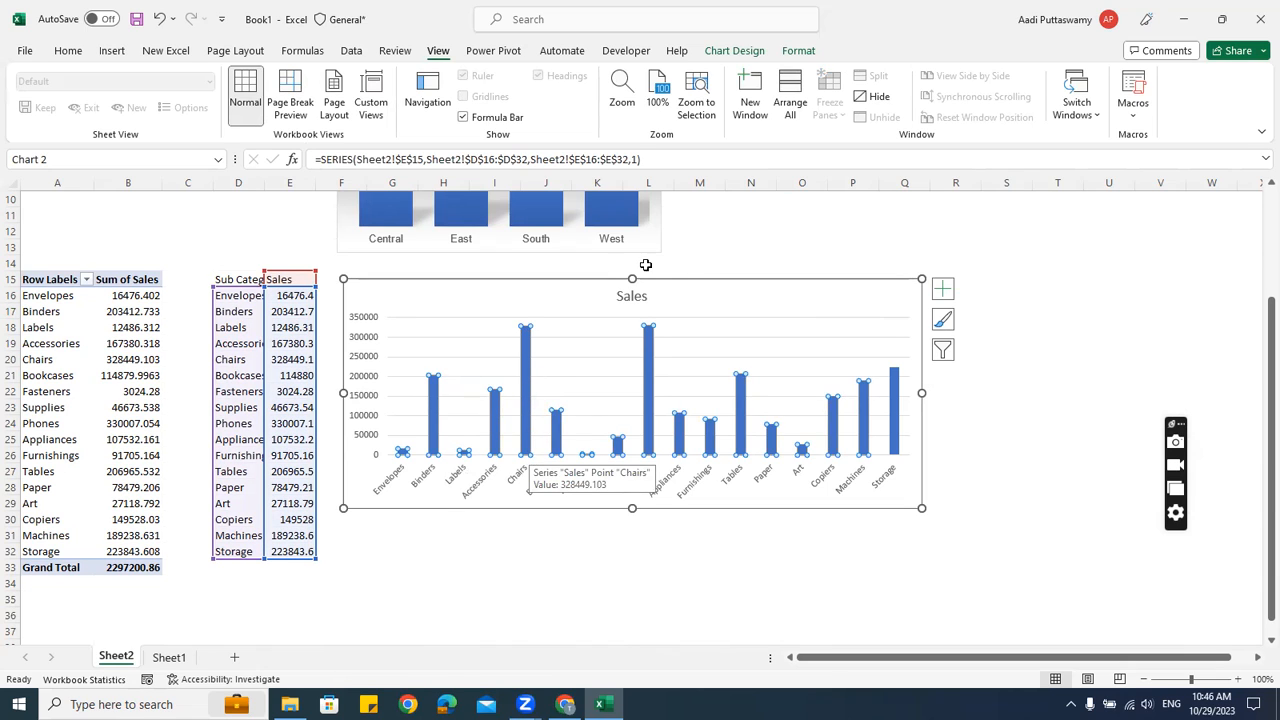
click(703, 283)
key(Delete)
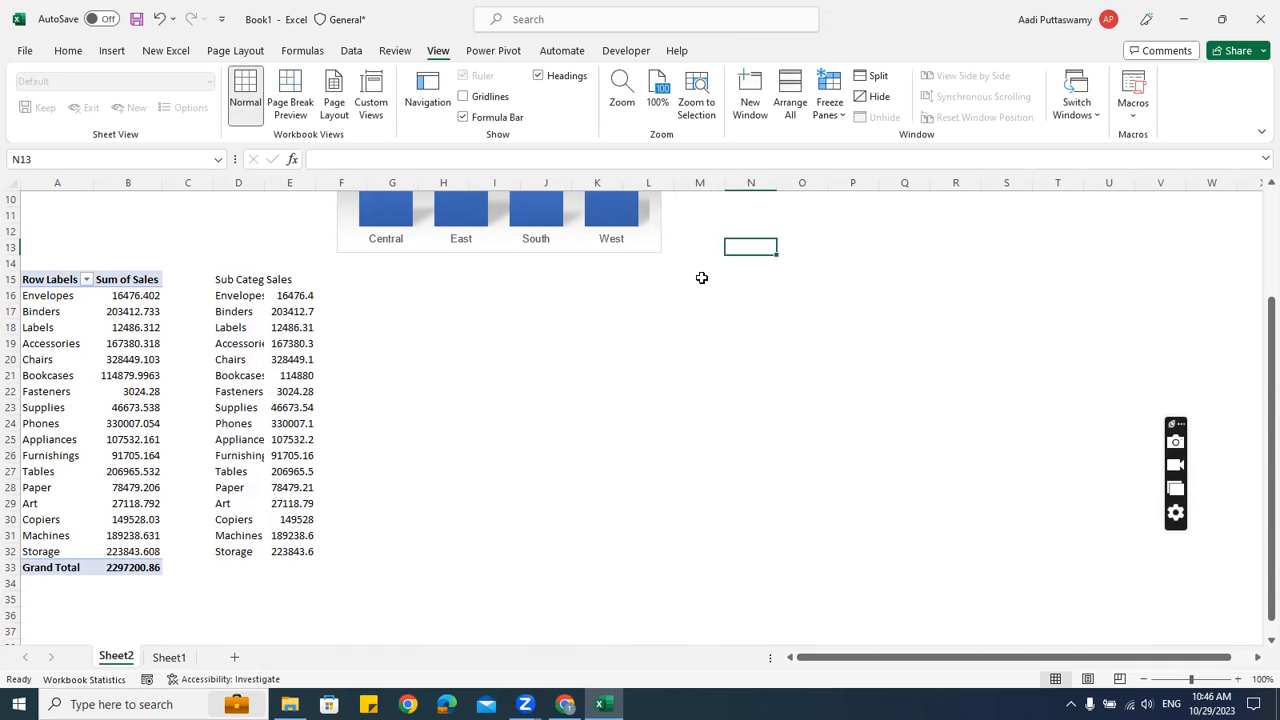
drag(237, 297, 240, 548)
Insert a clustered bar chart of D15:E32, moved beside the table and tall enough for all categories
click(440, 391)
drag(230, 283, 298, 550)
click(108, 51)
click(485, 76)
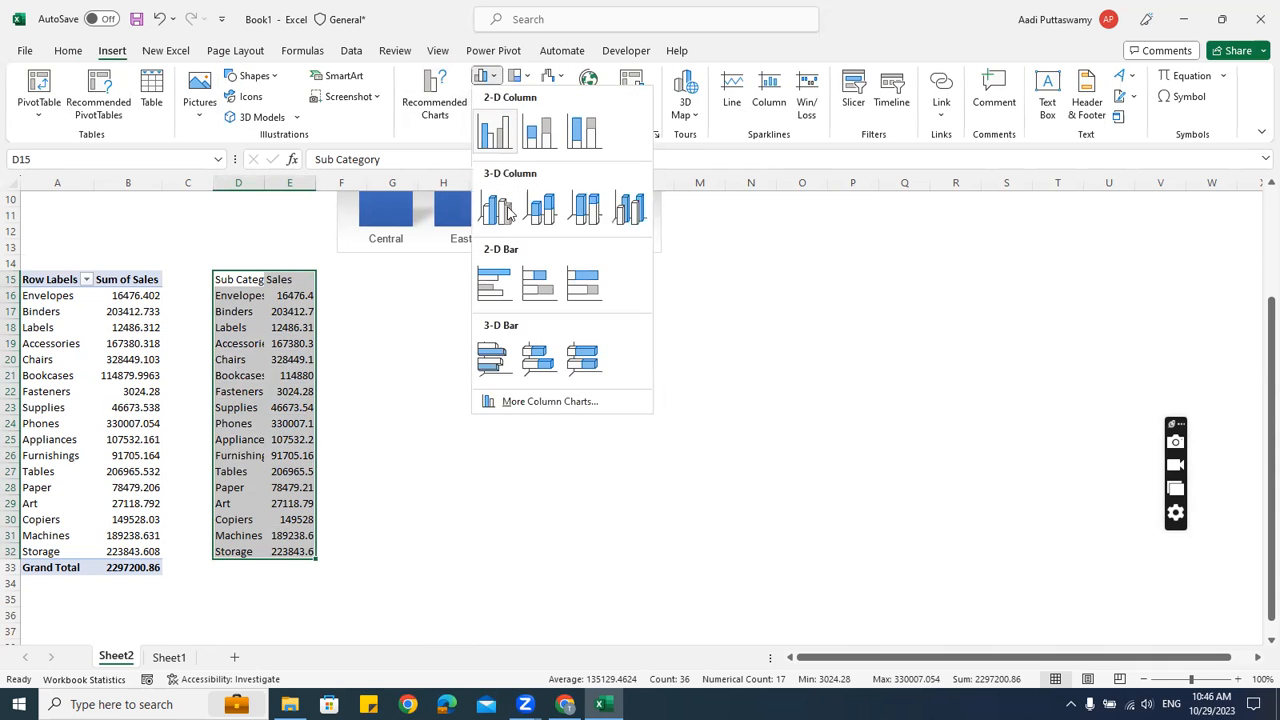
click(493, 284)
drag(506, 303, 374, 268)
drag(720, 389, 656, 385)
drag(497, 505, 489, 564)
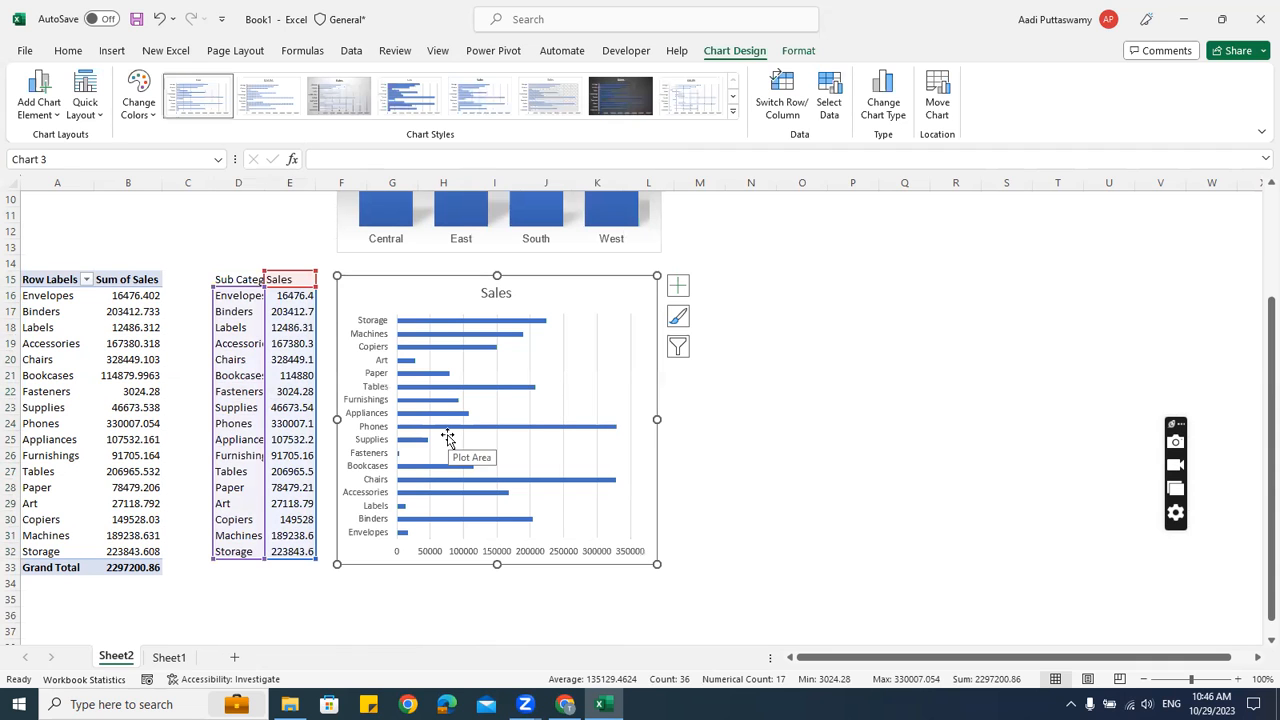
click(817, 387)
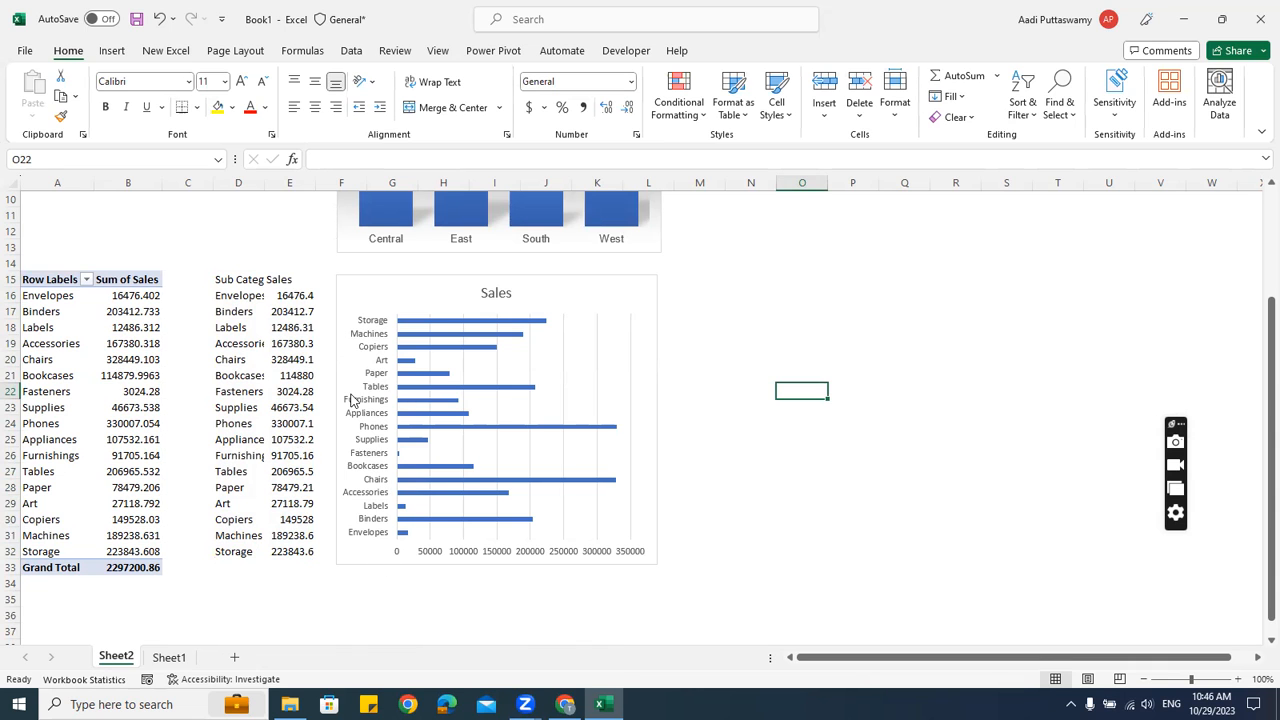
Set the bar chart's text font to Arial at size 10
click(563, 278)
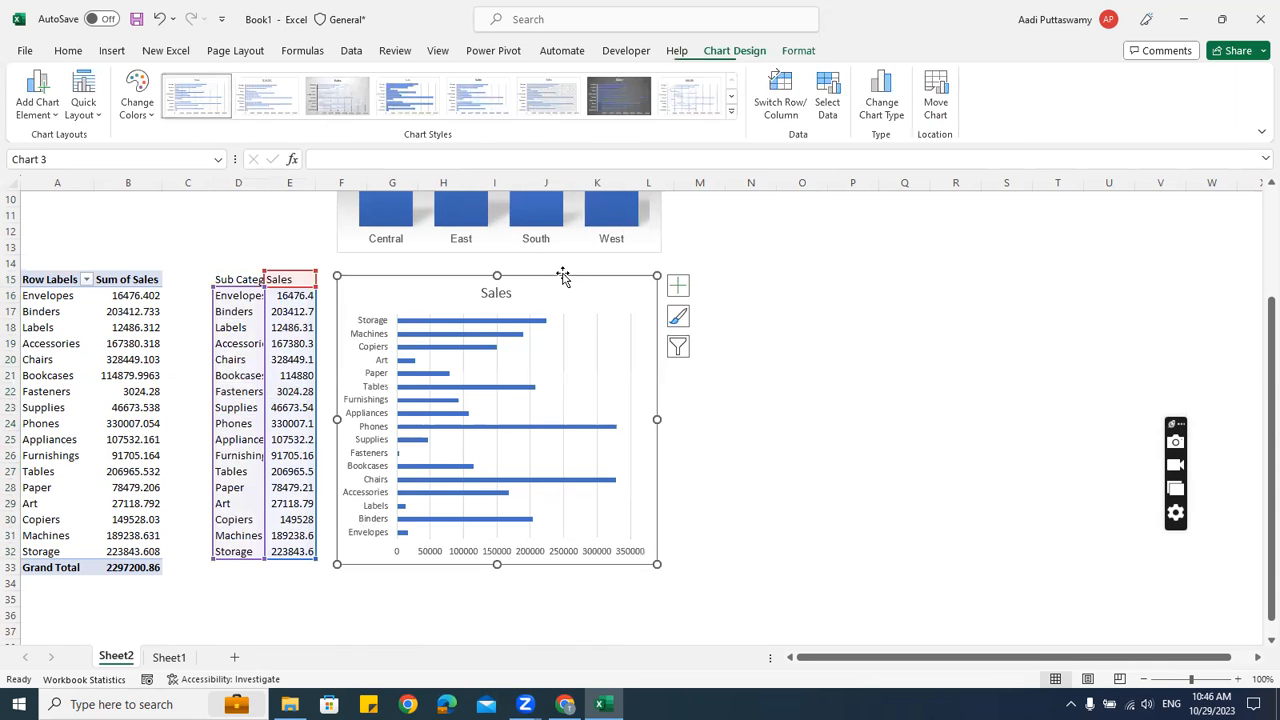
click(68, 52)
click(165, 81)
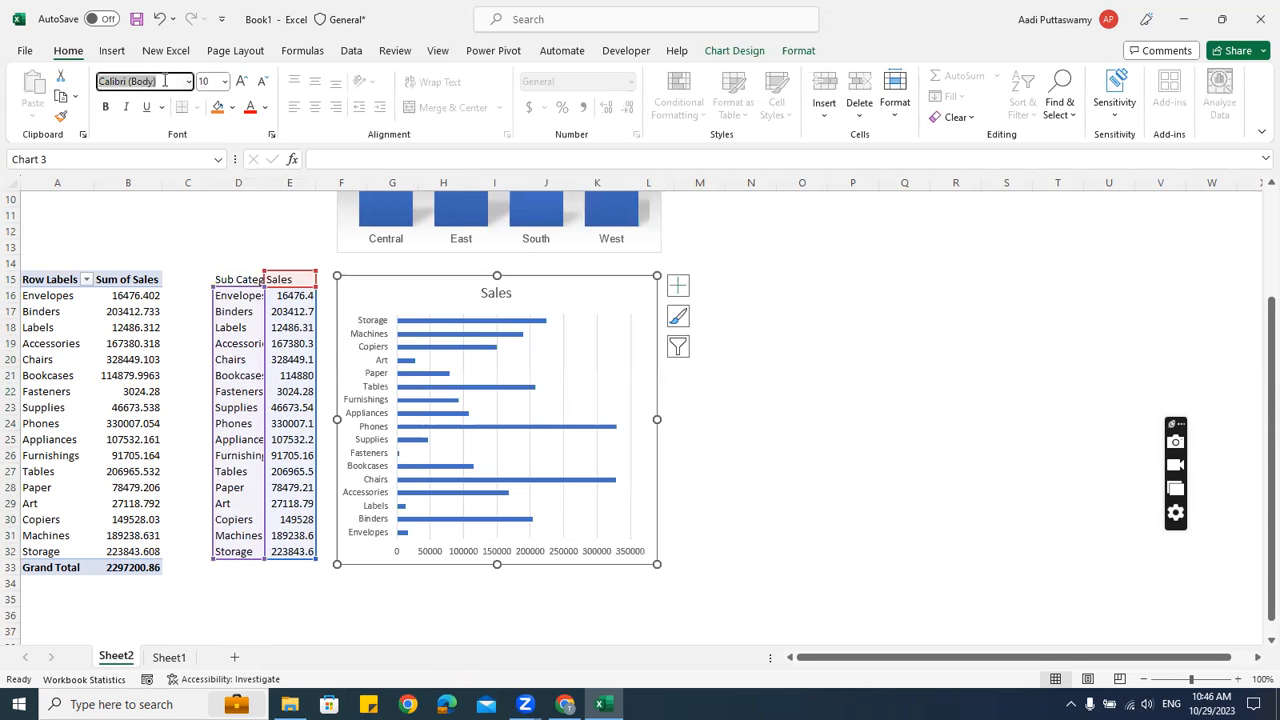
text(Arial)
key(Return)
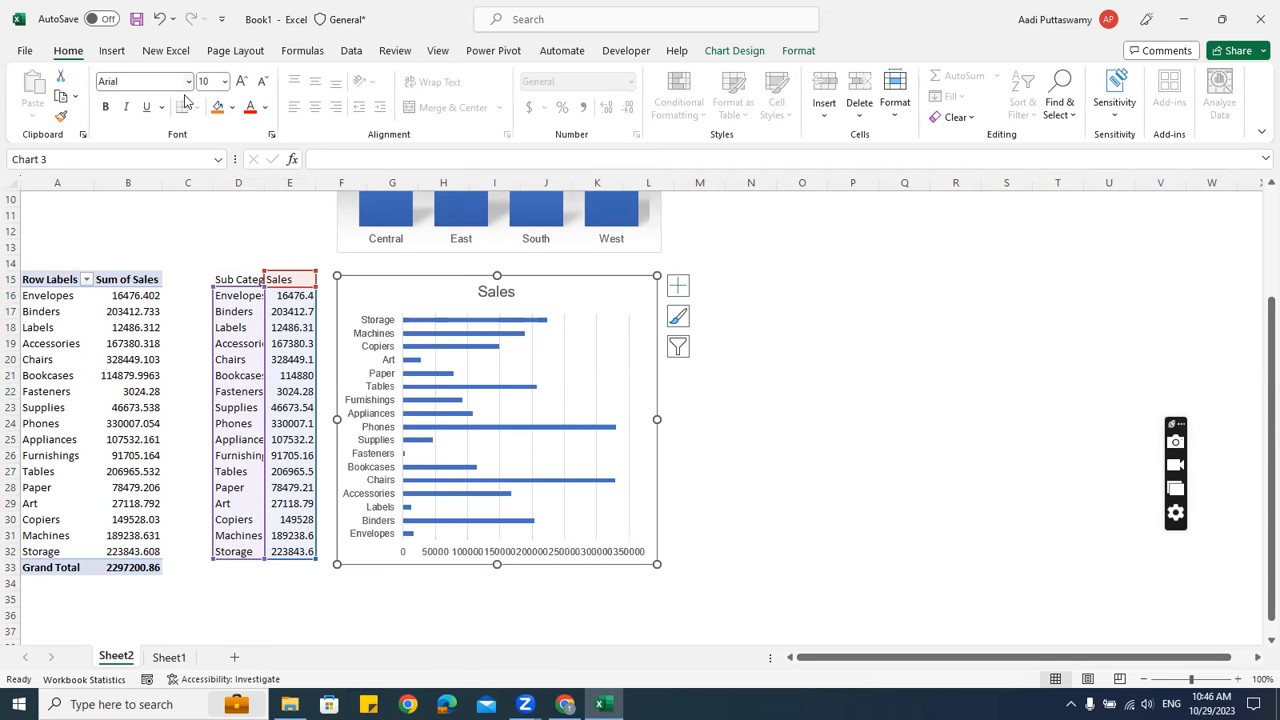
click(217, 80)
key(Return)
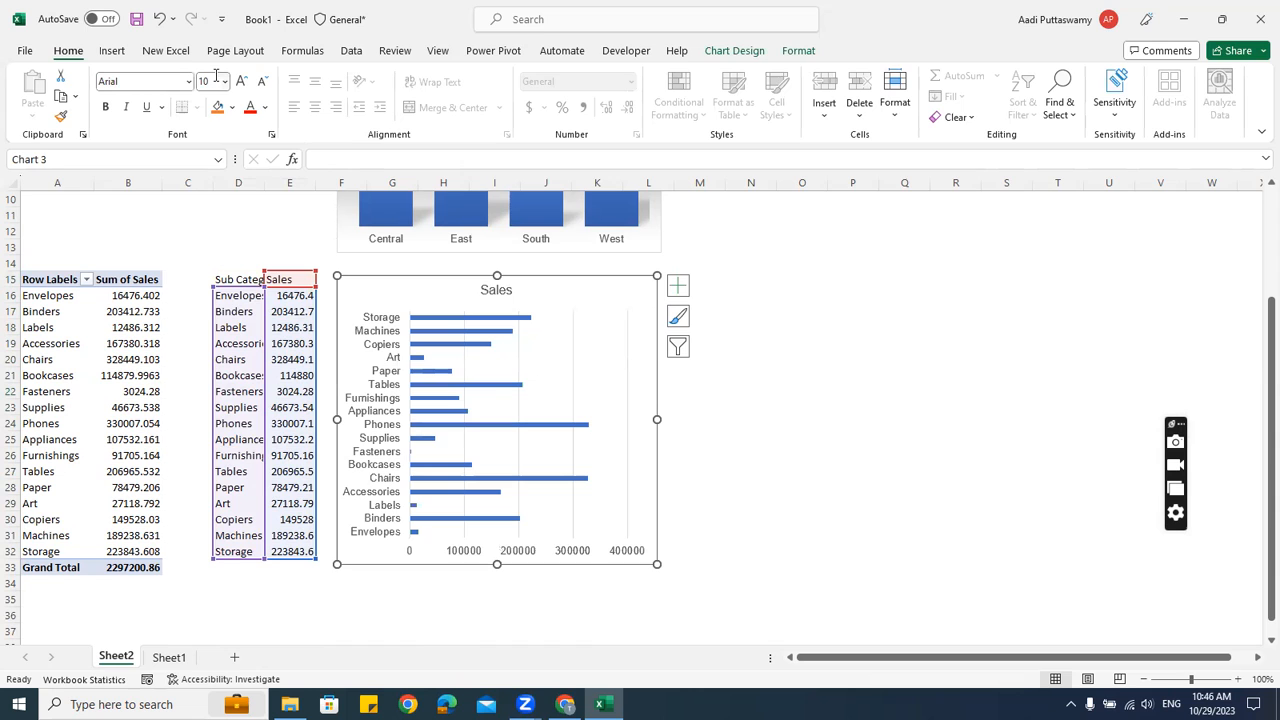
click(912, 391)
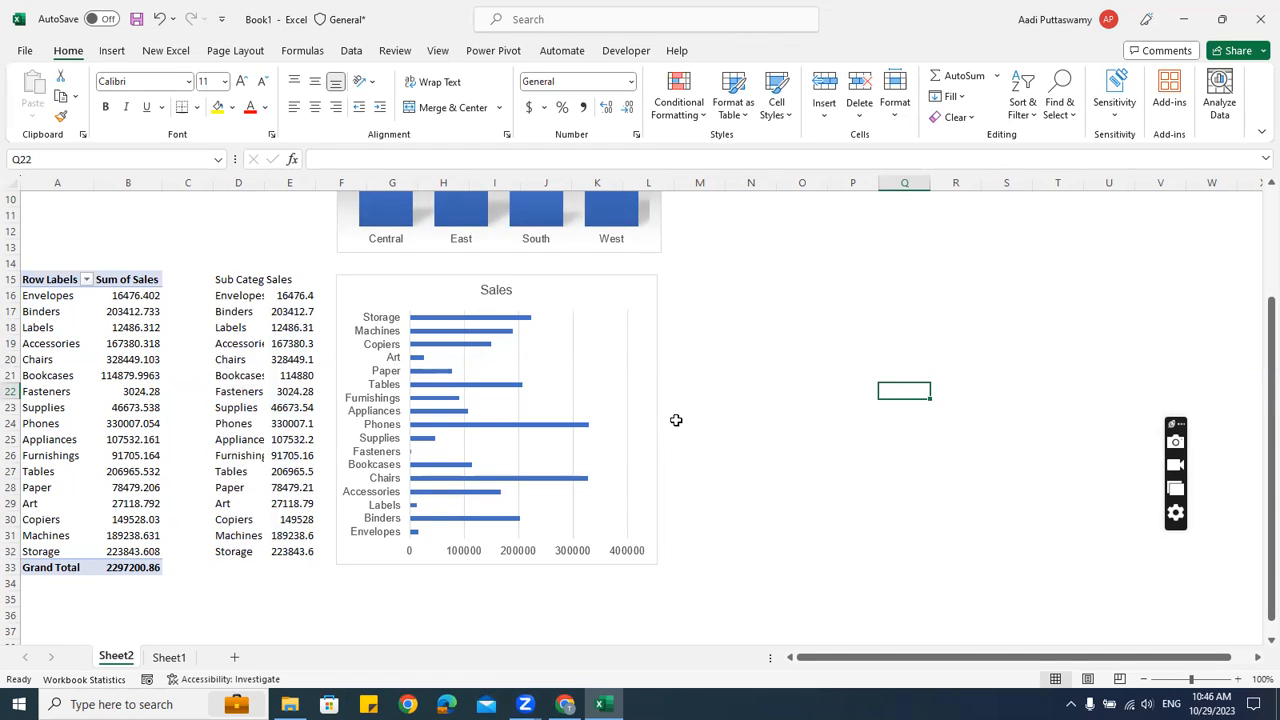
click(853, 265)
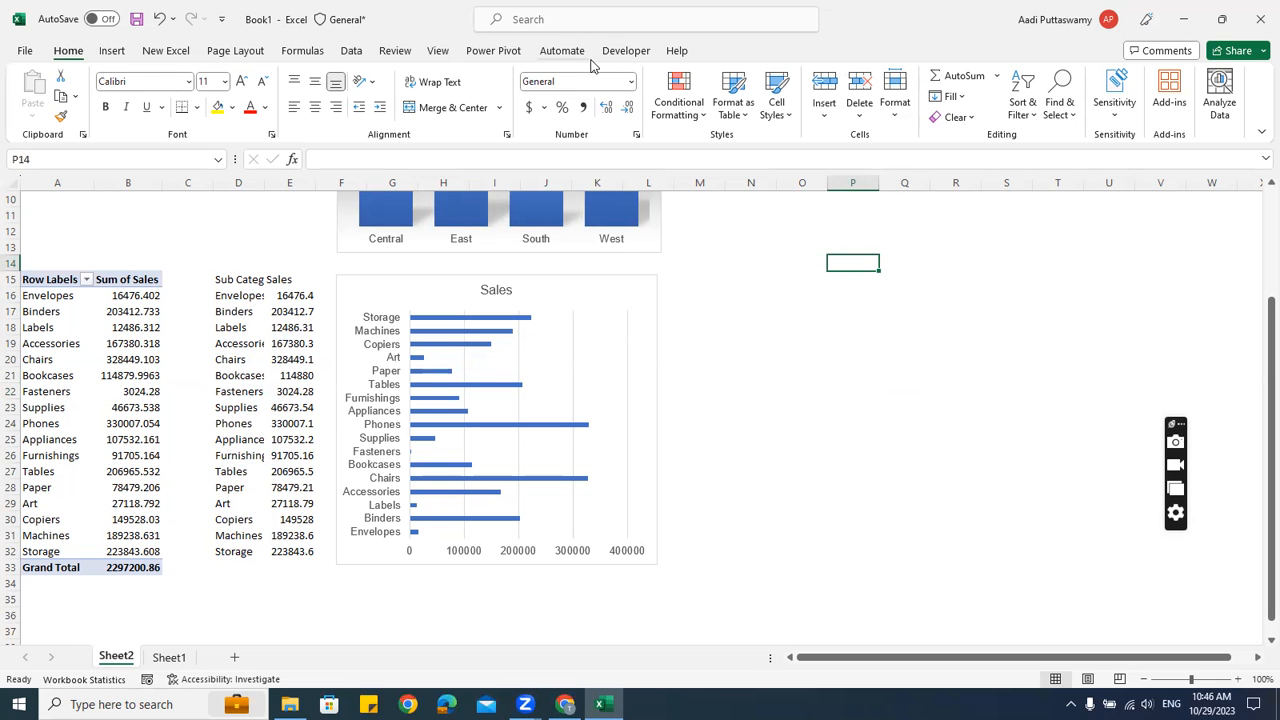
Check the column headers of the raw order data on Sheet1, then return to Sheet2
click(169, 657)
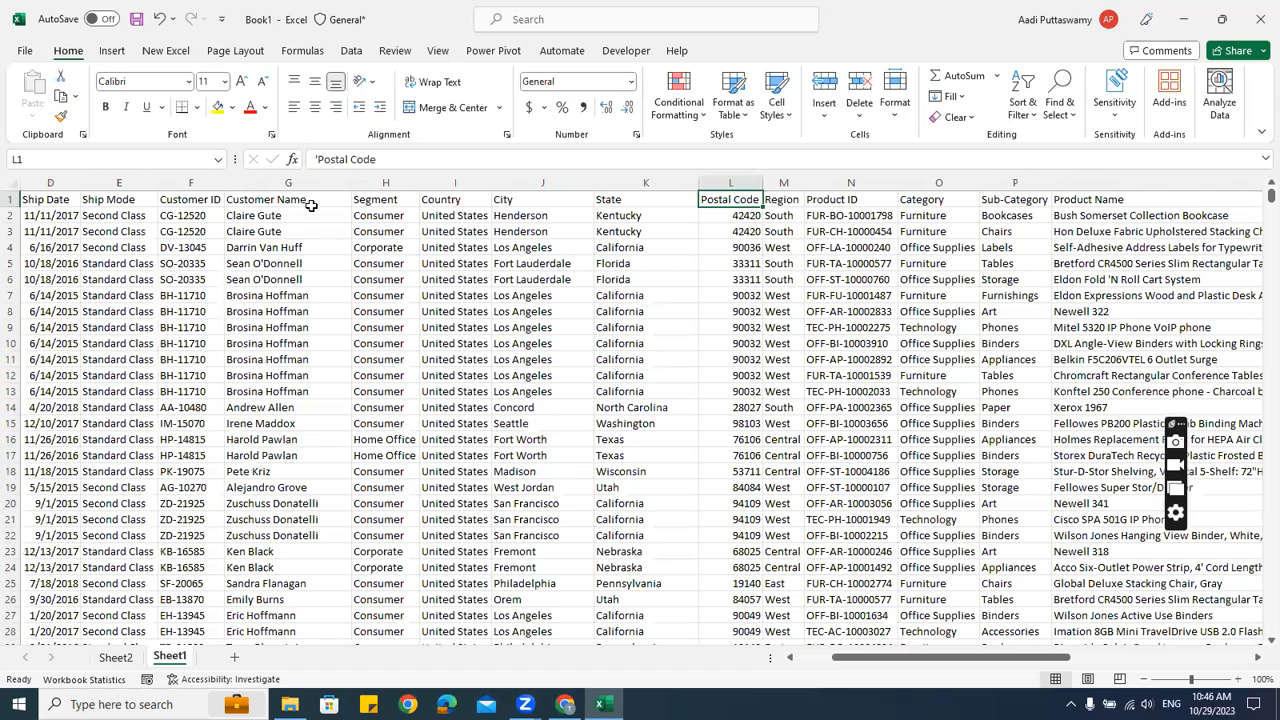
click(130, 199)
key(Right)
key(Right)
key(Right)
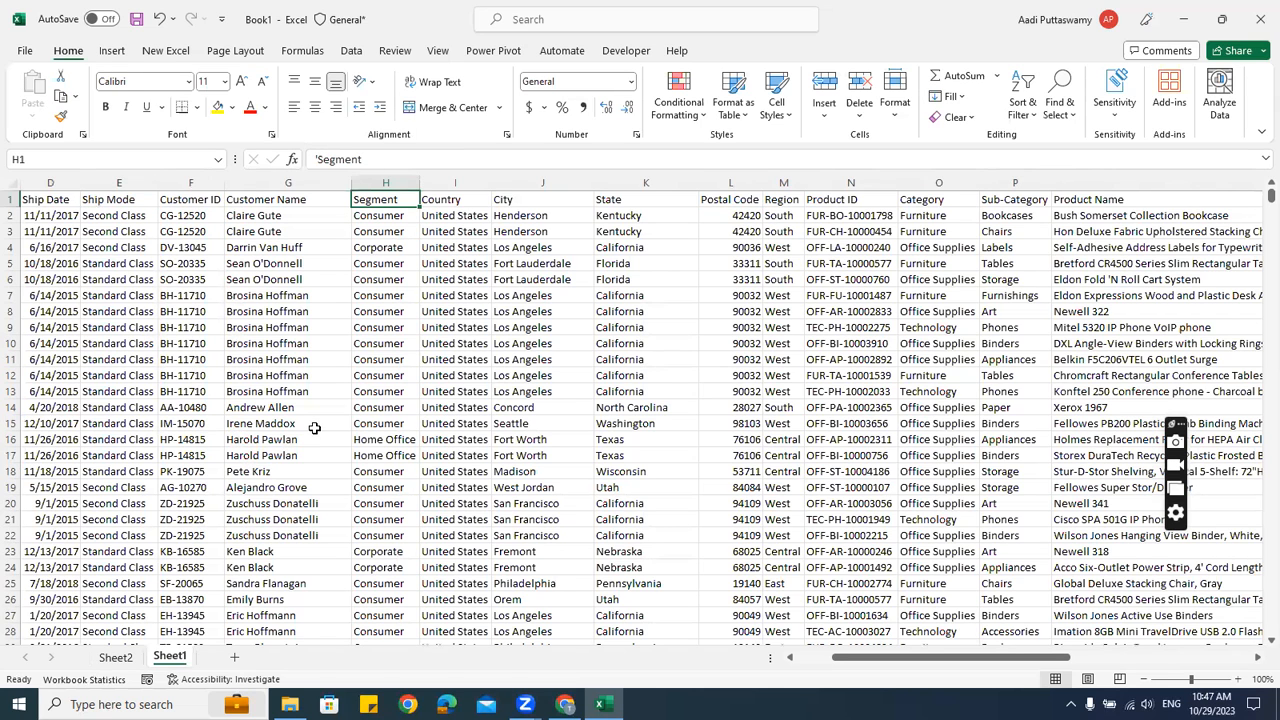
click(115, 657)
scroll(314, 409, down, 3)
scroll(231, 359, up, 3)
Copy the sub-category pivot A15:B33 and paste it at A44
drag(50, 280, 130, 566)
key(ctrl+c)
scroll(60, 503, down, 9)
click(44, 313)
key(ctrl+v)
Replace Sub-Category with Ship Mode in the copied pivot's Rows
drag(1071, 580, 774, 420)
drag(1055, 358, 1085, 600)
click(145, 413)
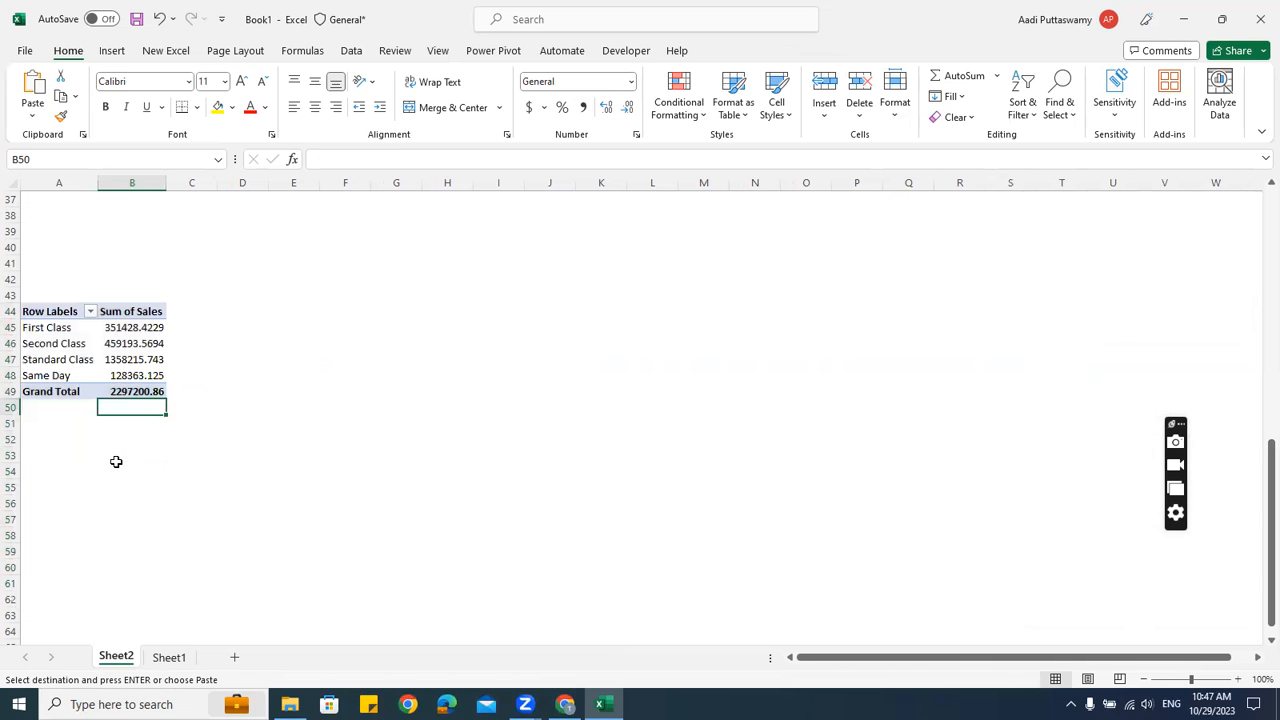
drag(58, 332, 57, 375)
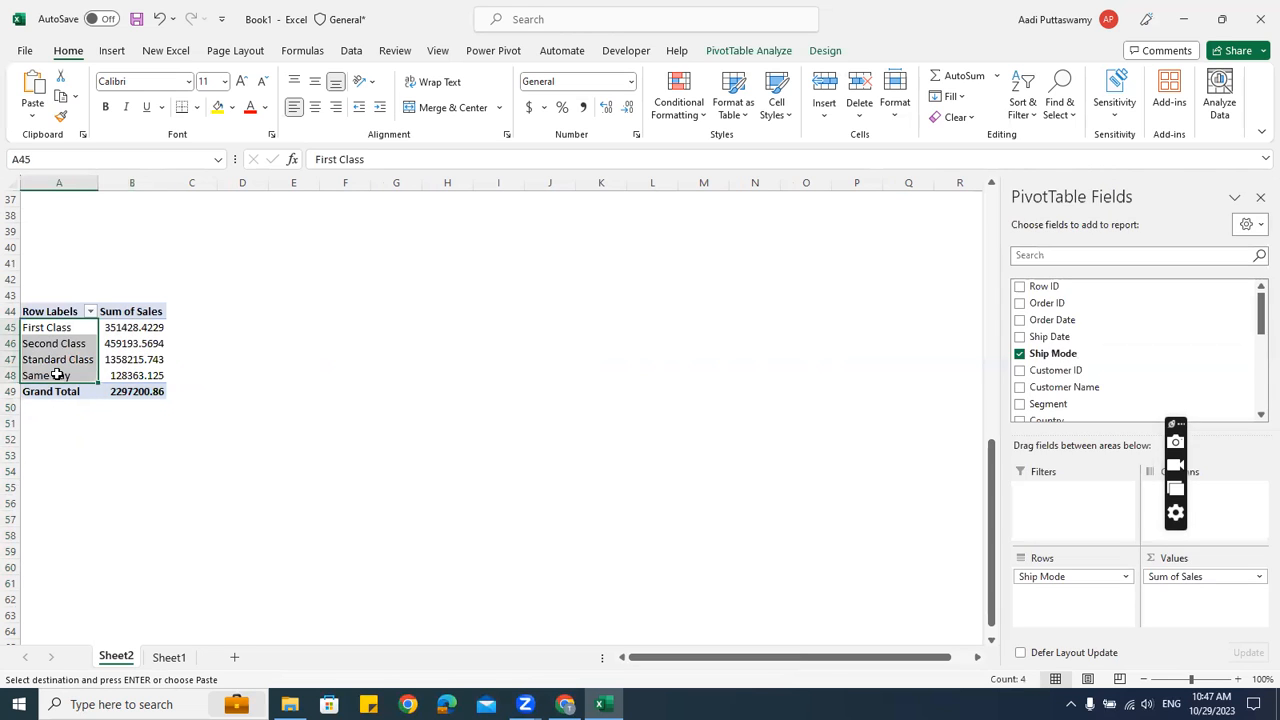
click(234, 322)
scroll(320, 346, up, 4)
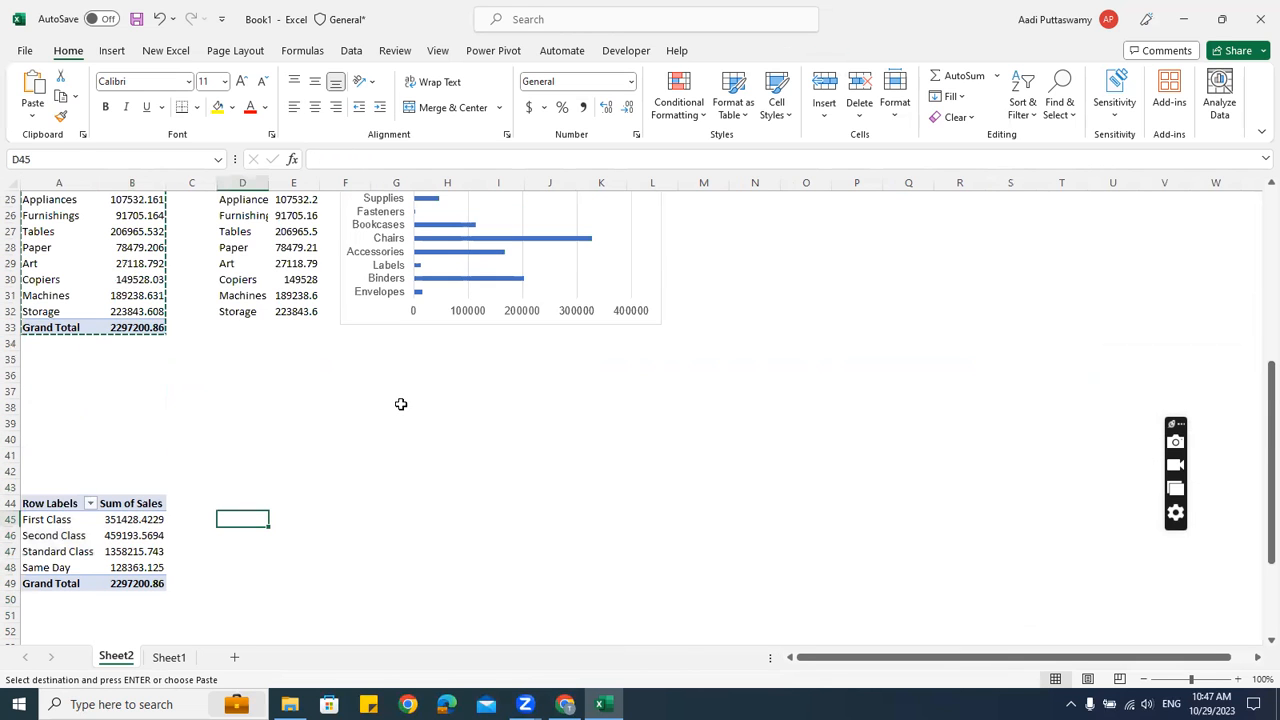
Enter =A45 in D45 and fill it through D45:E48 to mirror the ship mode pivot
key(Escape)
text(=)
key(Left)
key(Left)
key(Left)
key(Return)
scroll(400, 404, down, 2)
drag(254, 421, 289, 467)
key(ctrl+d)
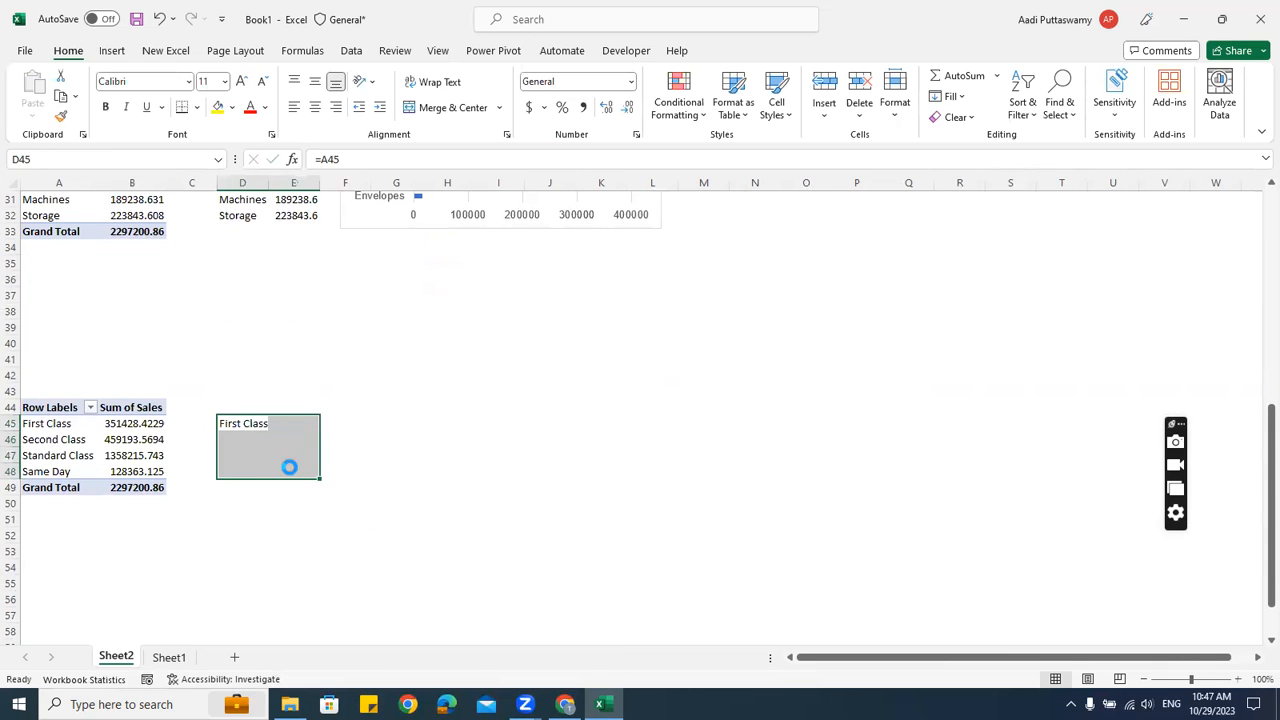
key(ctrl+r)
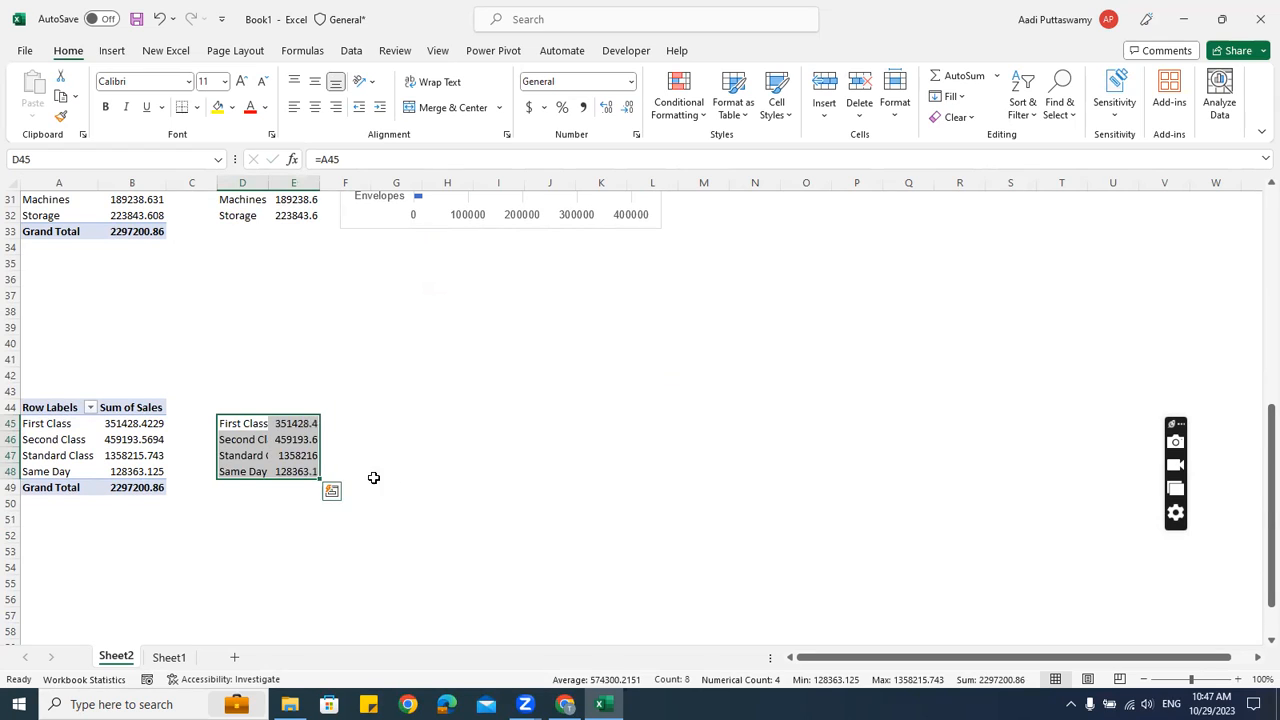
click(251, 396)
Add the headers Ship Mode and Sales in D44 and E44
key(Down)
text(Ship Mode)
key(Return)
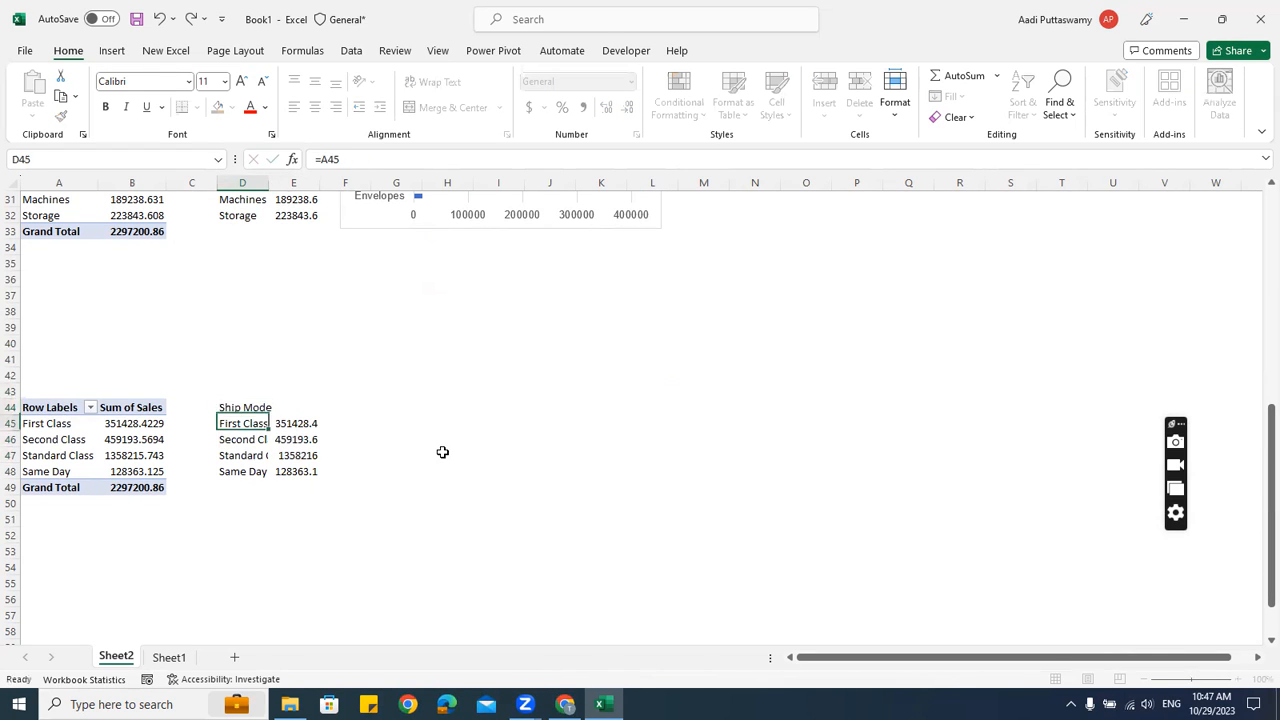
key(Up)
key(Right)
text(Sales)
key(Return)
Insert a 2-D pie chart of D44:E48 and move it beside the table
drag(251, 410, 282, 472)
click(113, 51)
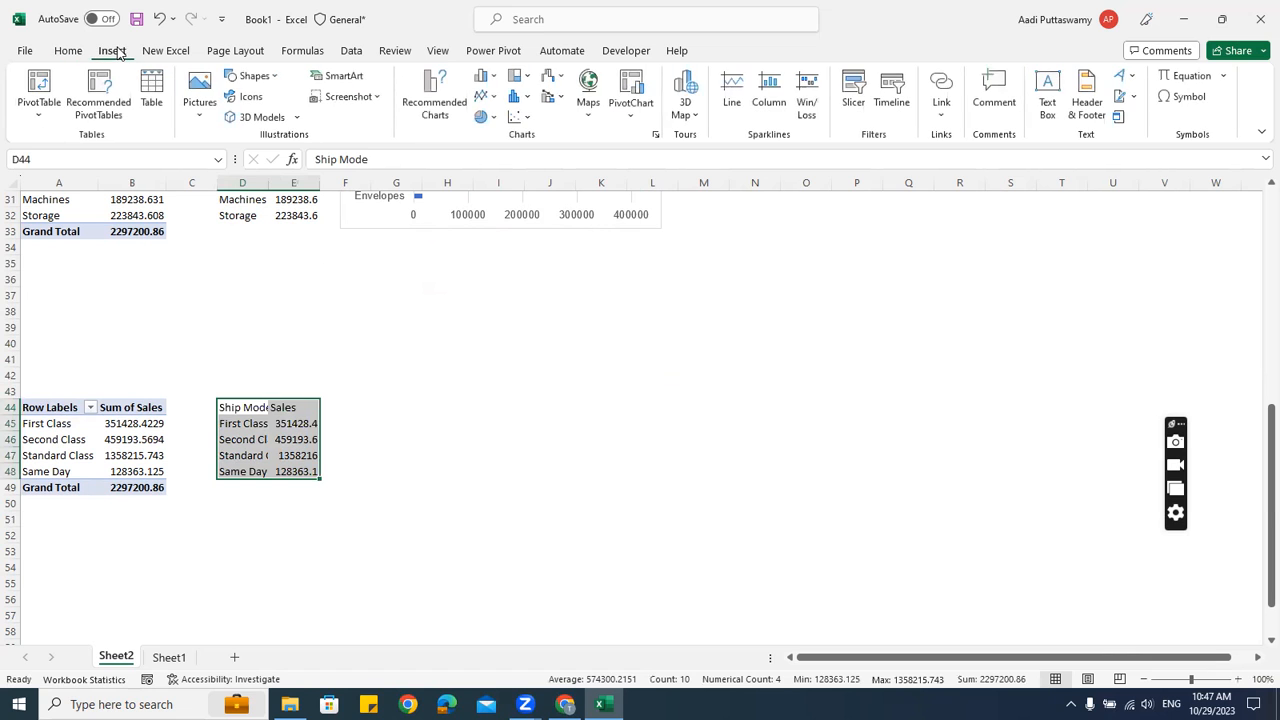
click(485, 76)
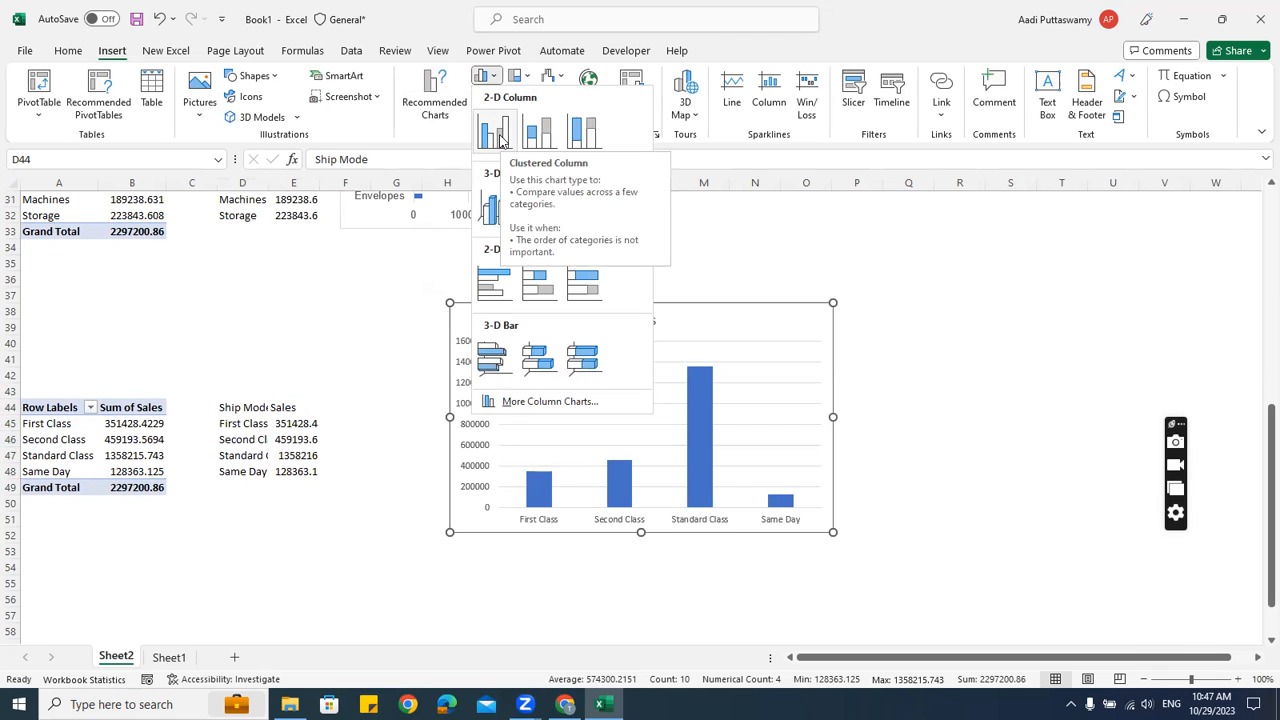
click(1013, 266)
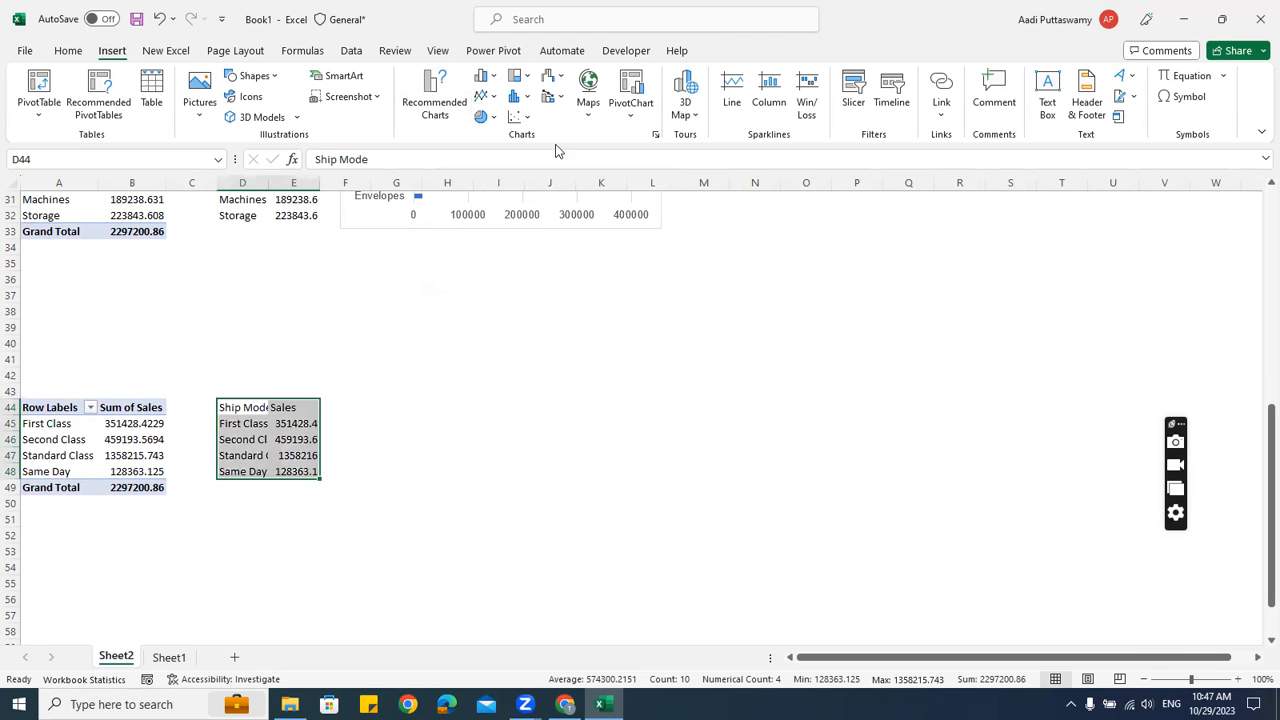
click(493, 118)
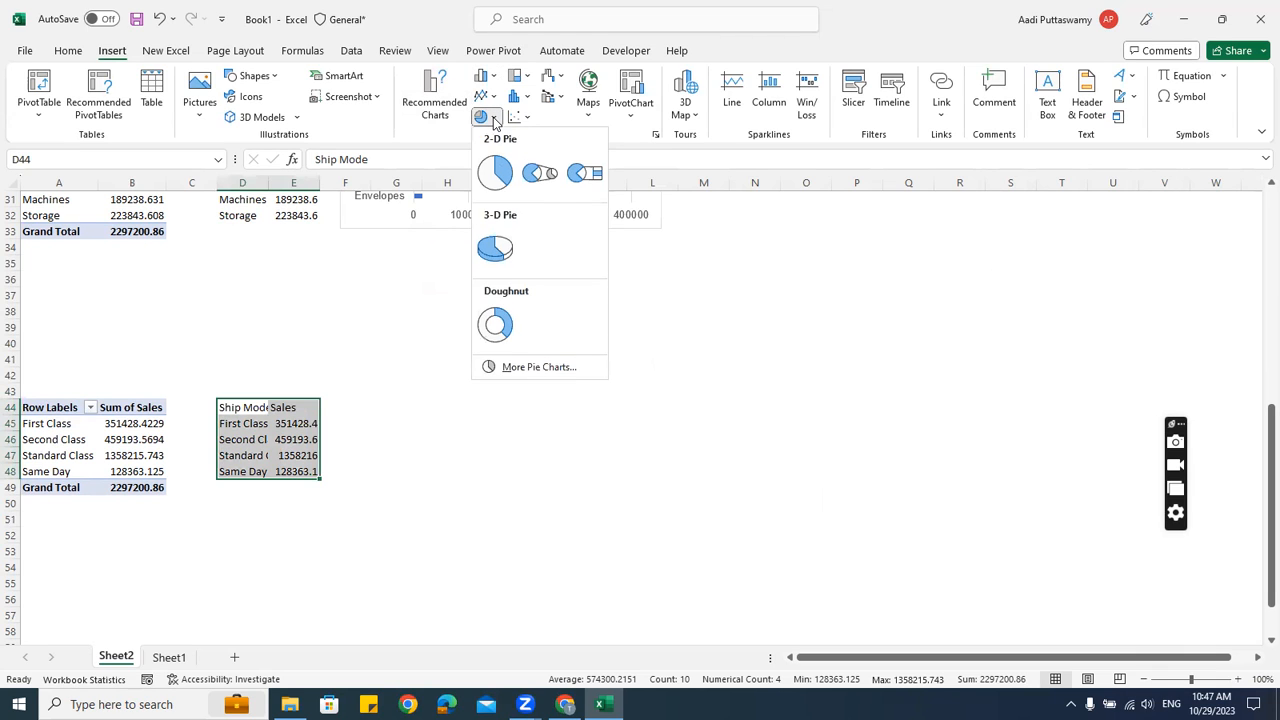
click(497, 177)
drag(574, 303, 474, 310)
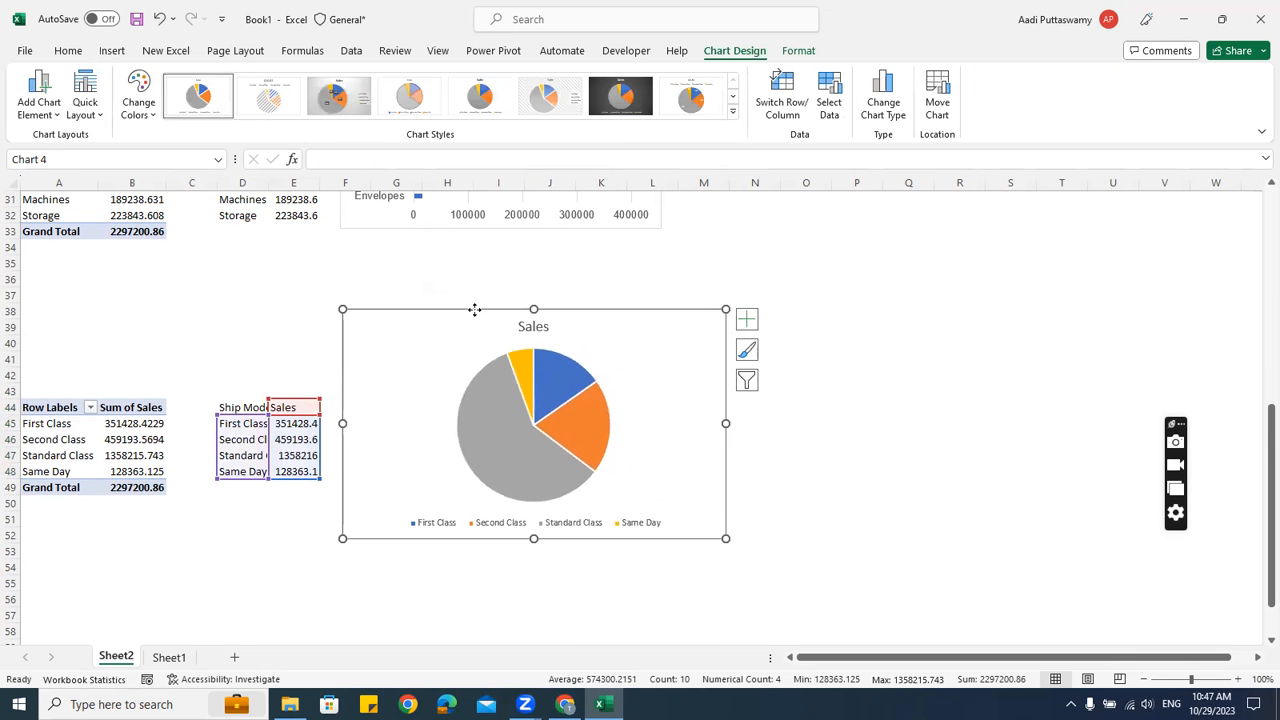
click(959, 455)
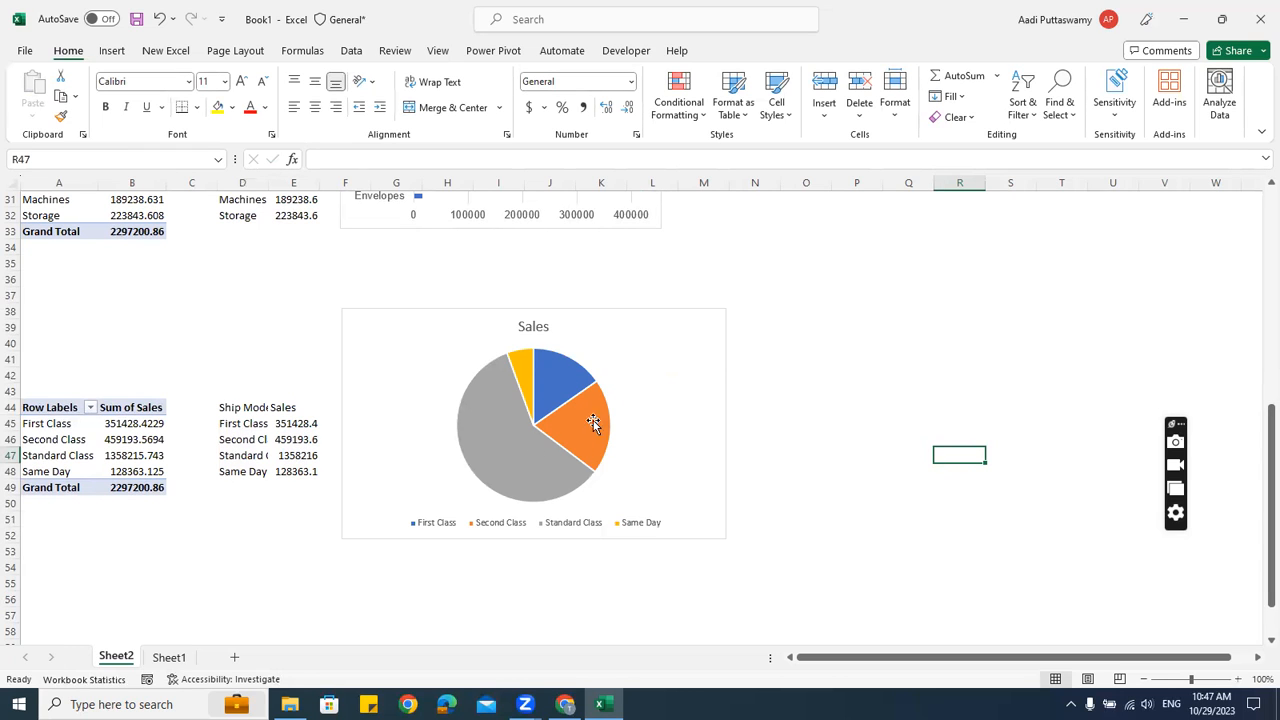
Change the pie into a doughnut chart, then make it narrower and slightly shorter
click(632, 303)
click(629, 312)
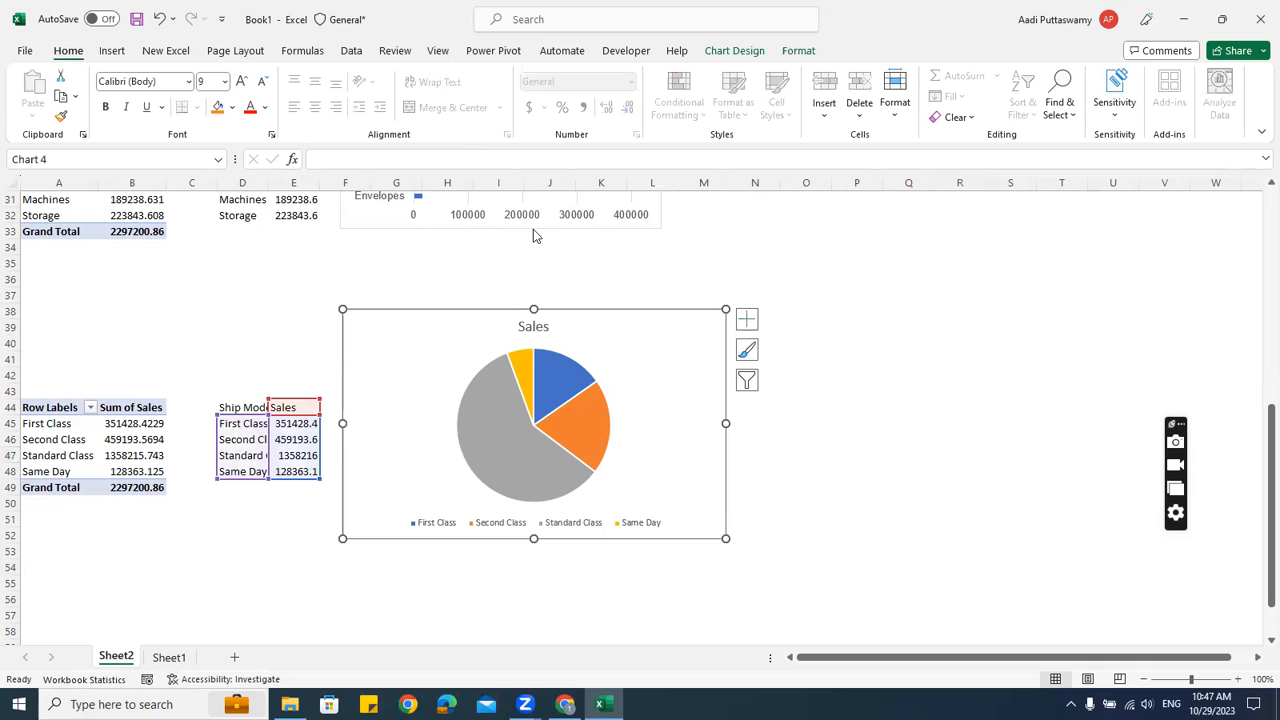
click(112, 50)
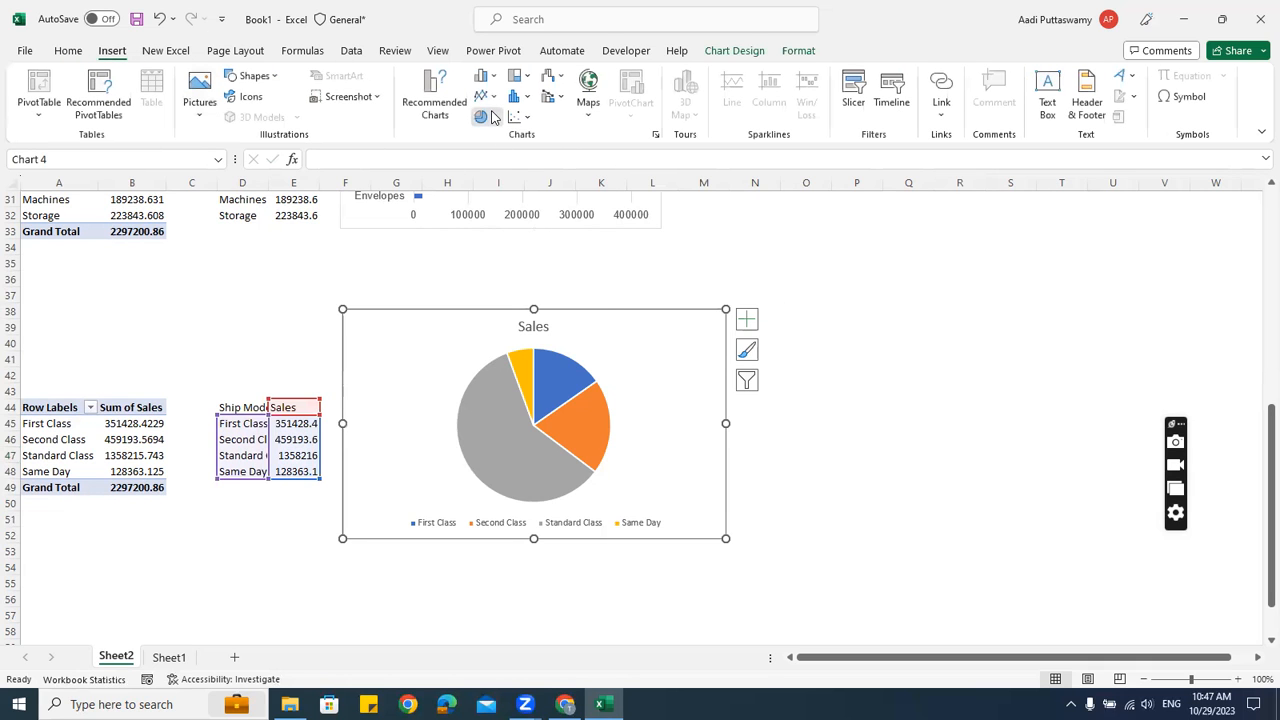
click(483, 116)
click(496, 324)
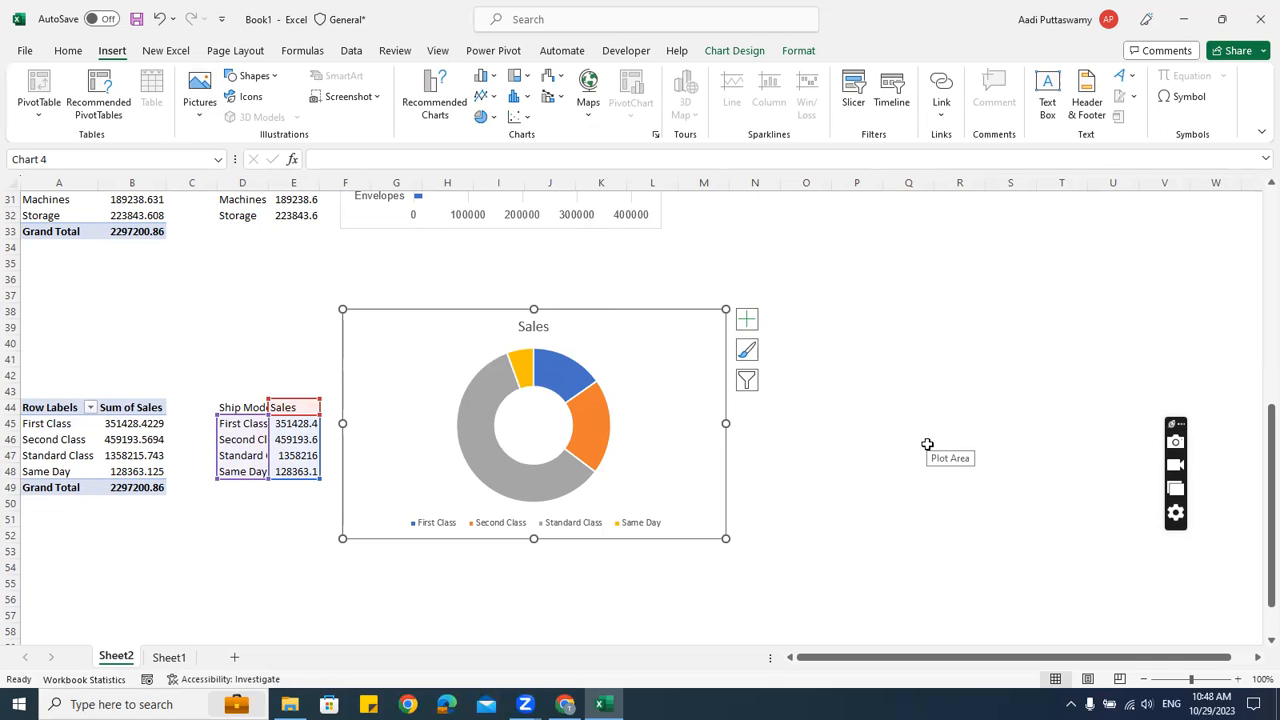
drag(725, 423, 633, 422)
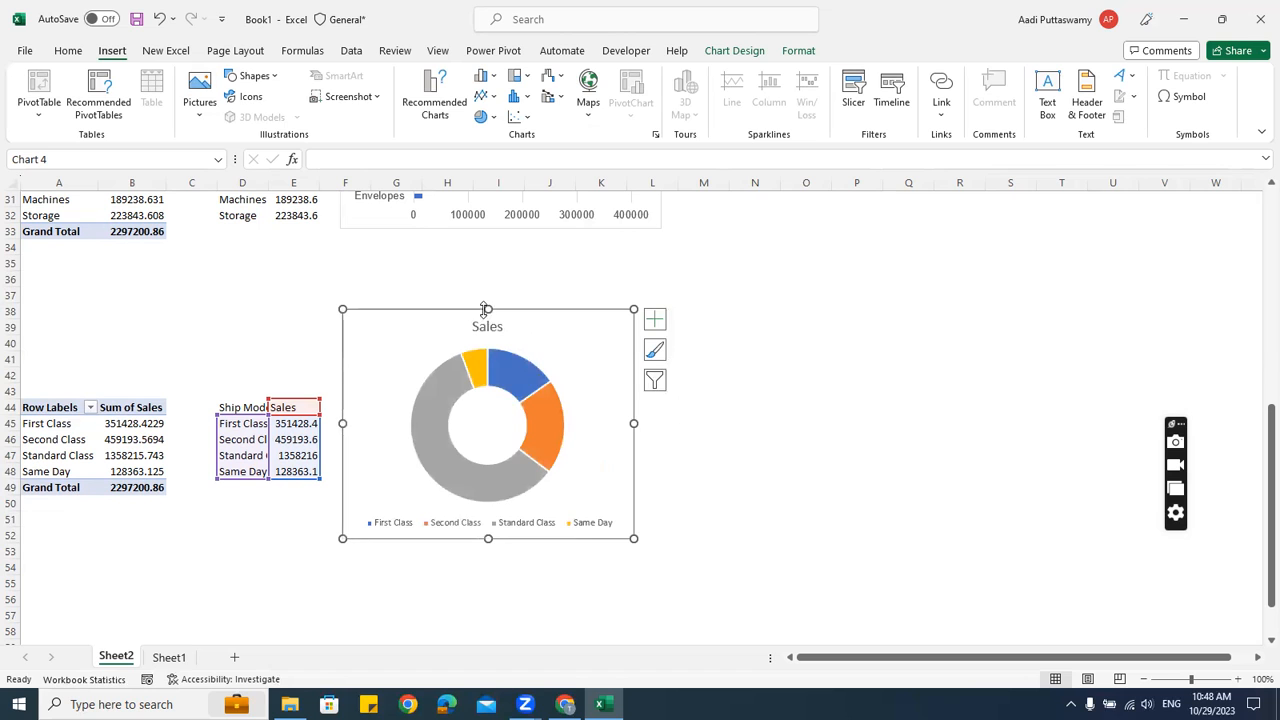
drag(483, 313, 484, 322)
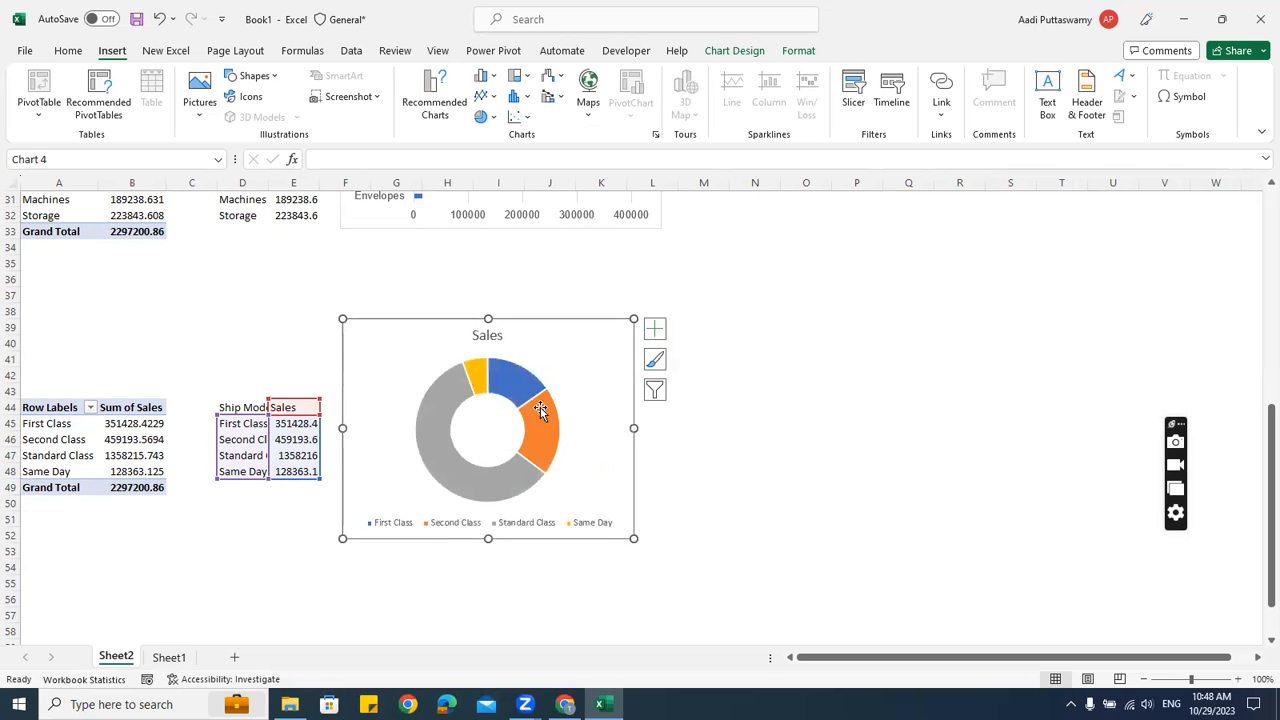
click(745, 421)
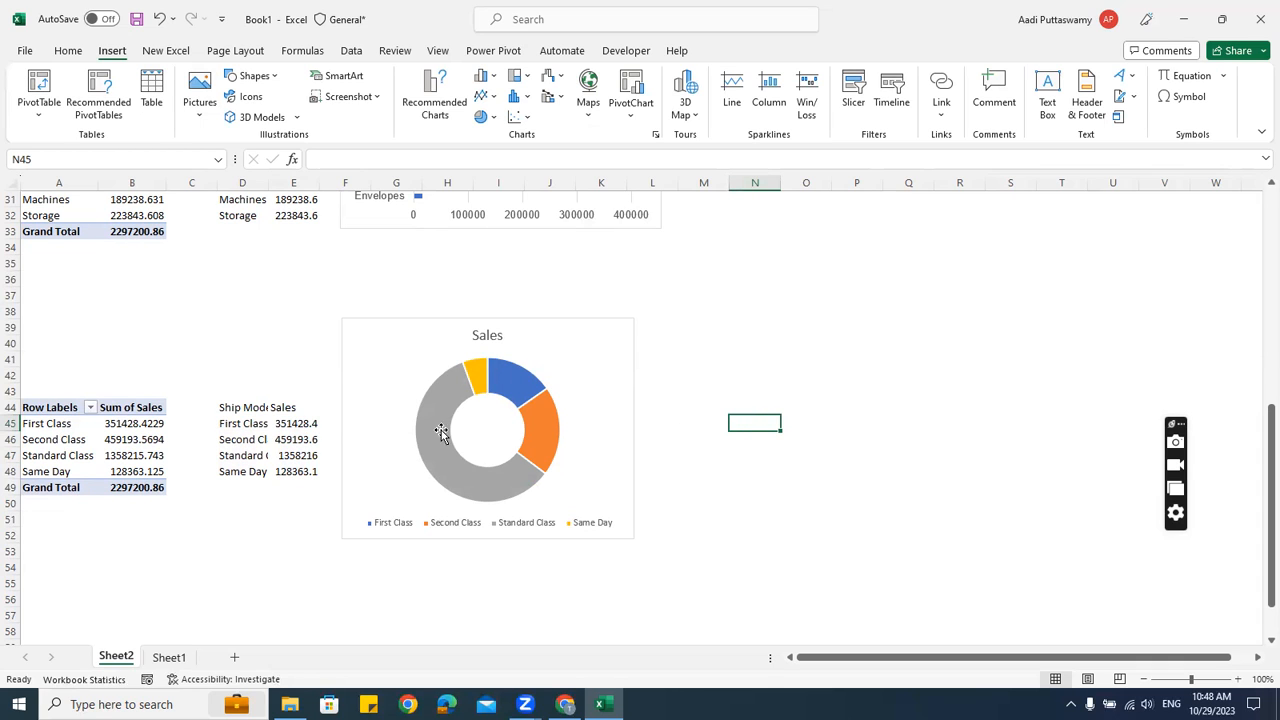
Copy the Ship Mode pivot A44:B49 and paste it at A58
drag(63, 408, 135, 488)
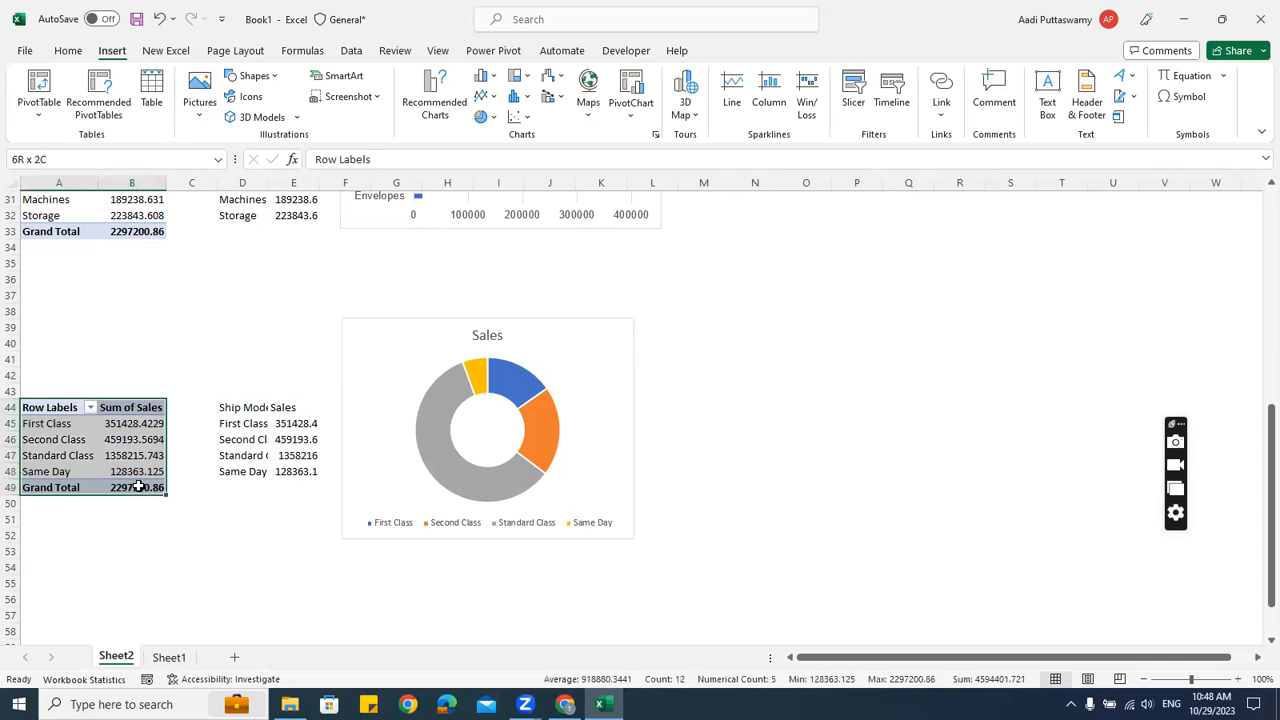
key(ctrl+c)
scroll(97, 406, down, 5)
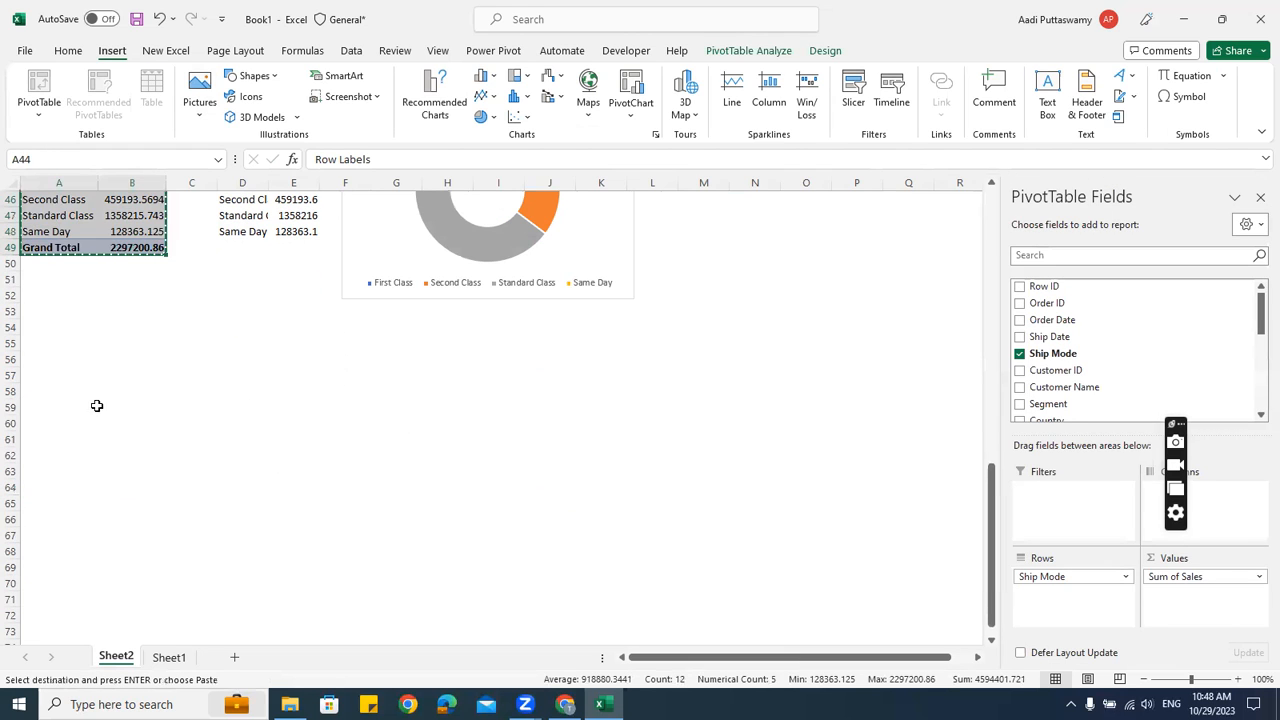
click(88, 393)
key(ctrl+v)
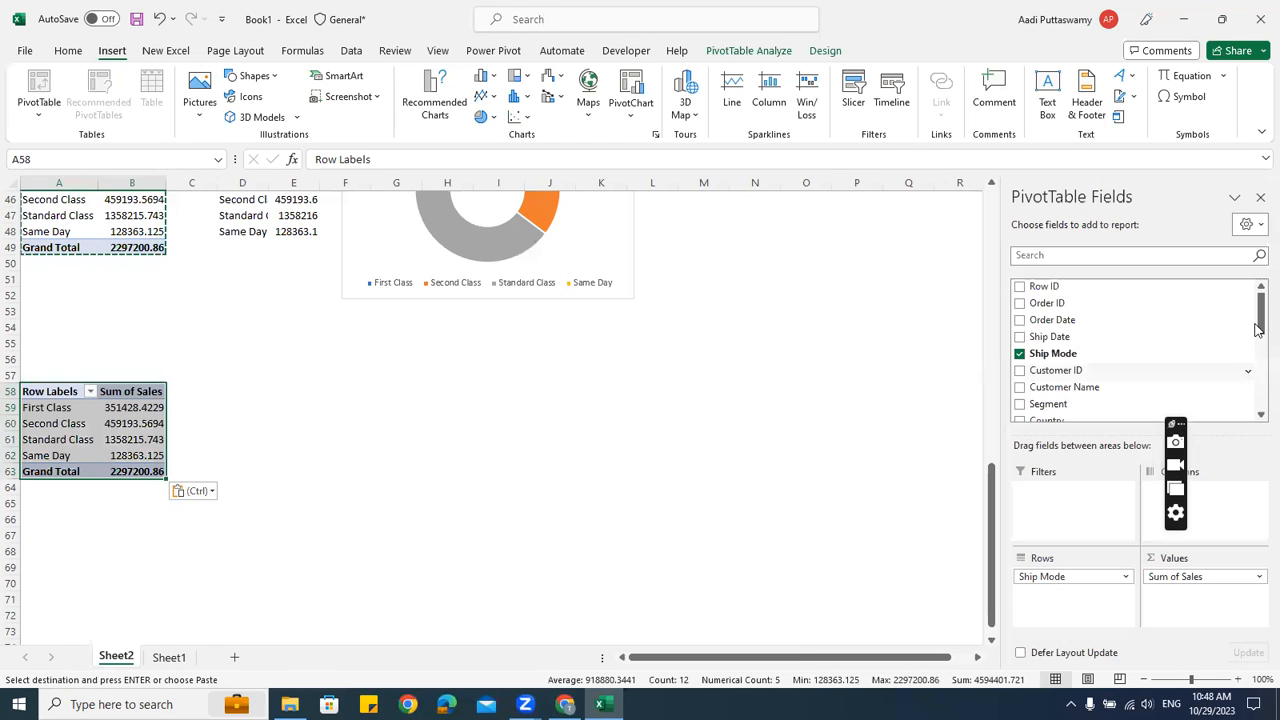
click(436, 457)
scroll(436, 470, up, 1)
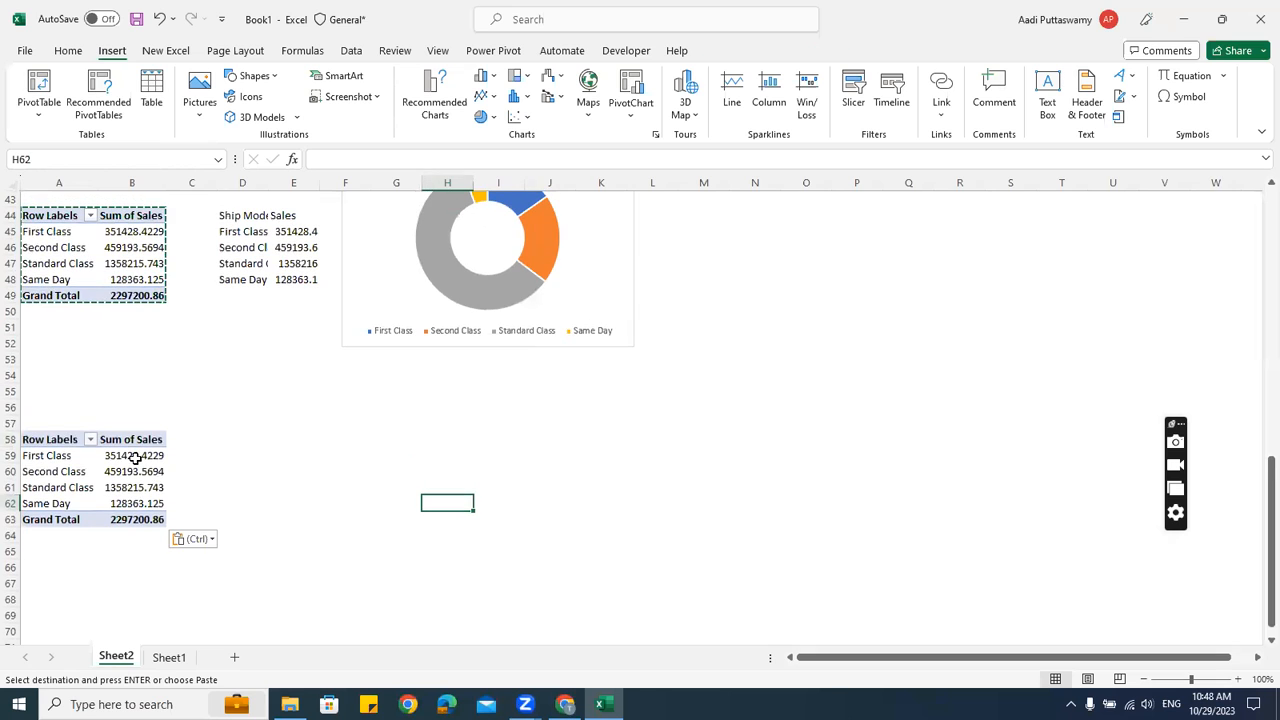
Swap Ship Mode for Segment in the copied pivot's Rows via its field list
click(79, 456)
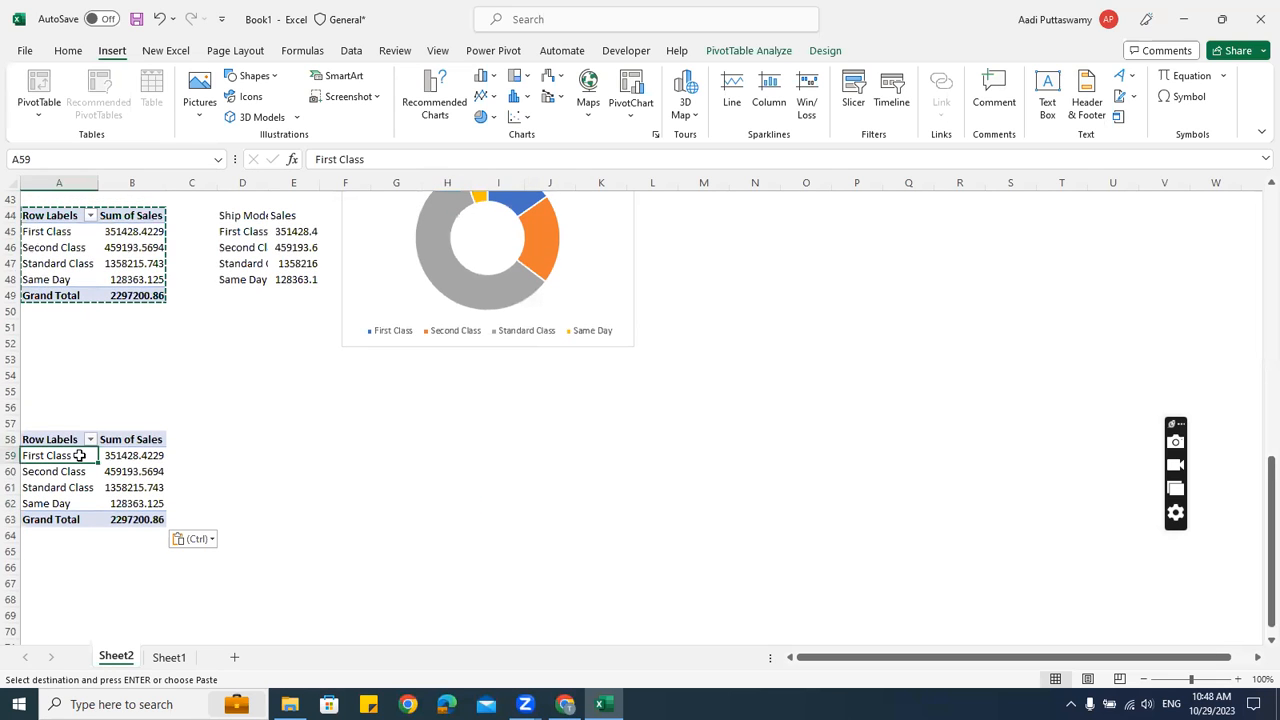
click(128, 472)
right_click(128, 472)
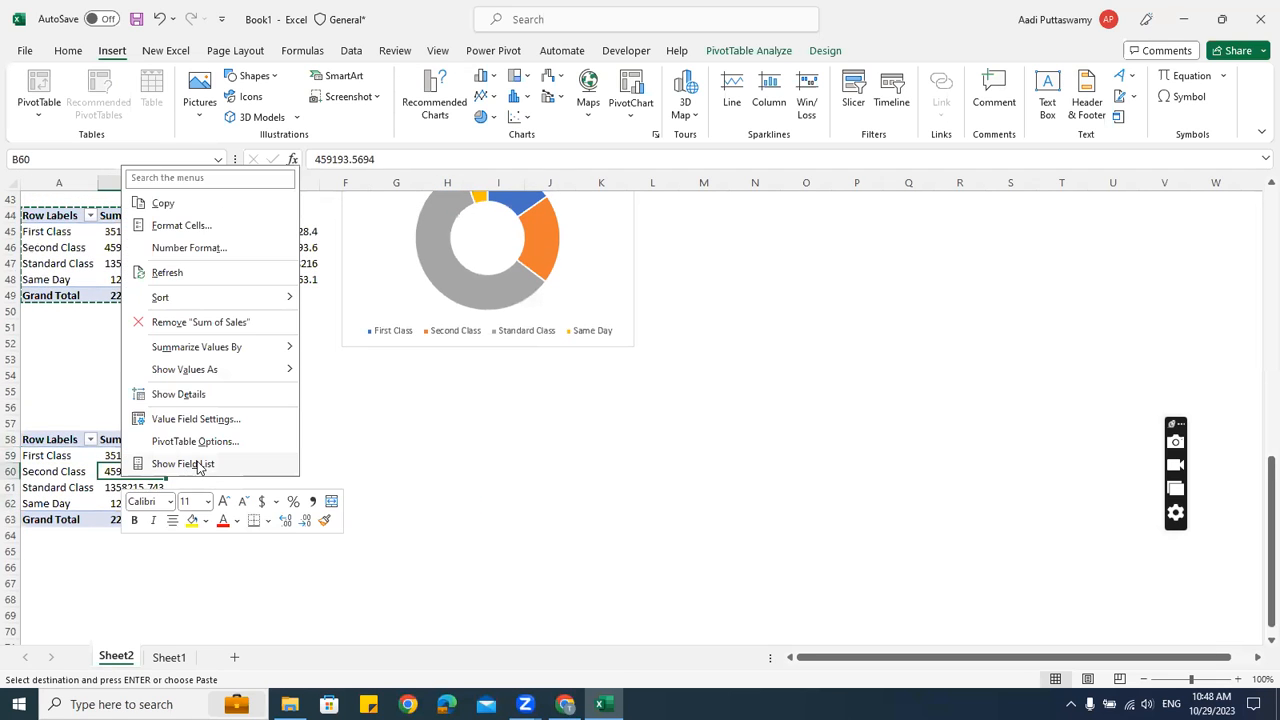
click(232, 463)
drag(1043, 578, 734, 363)
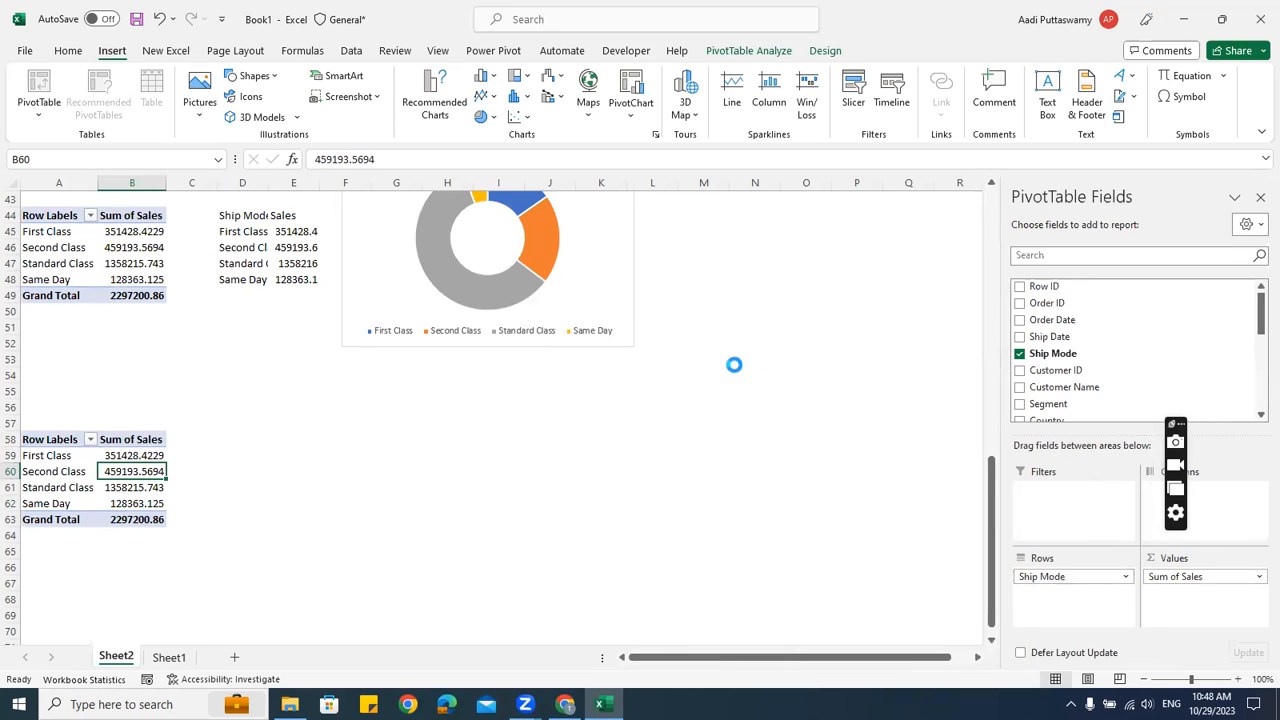
drag(1050, 404, 1055, 578)
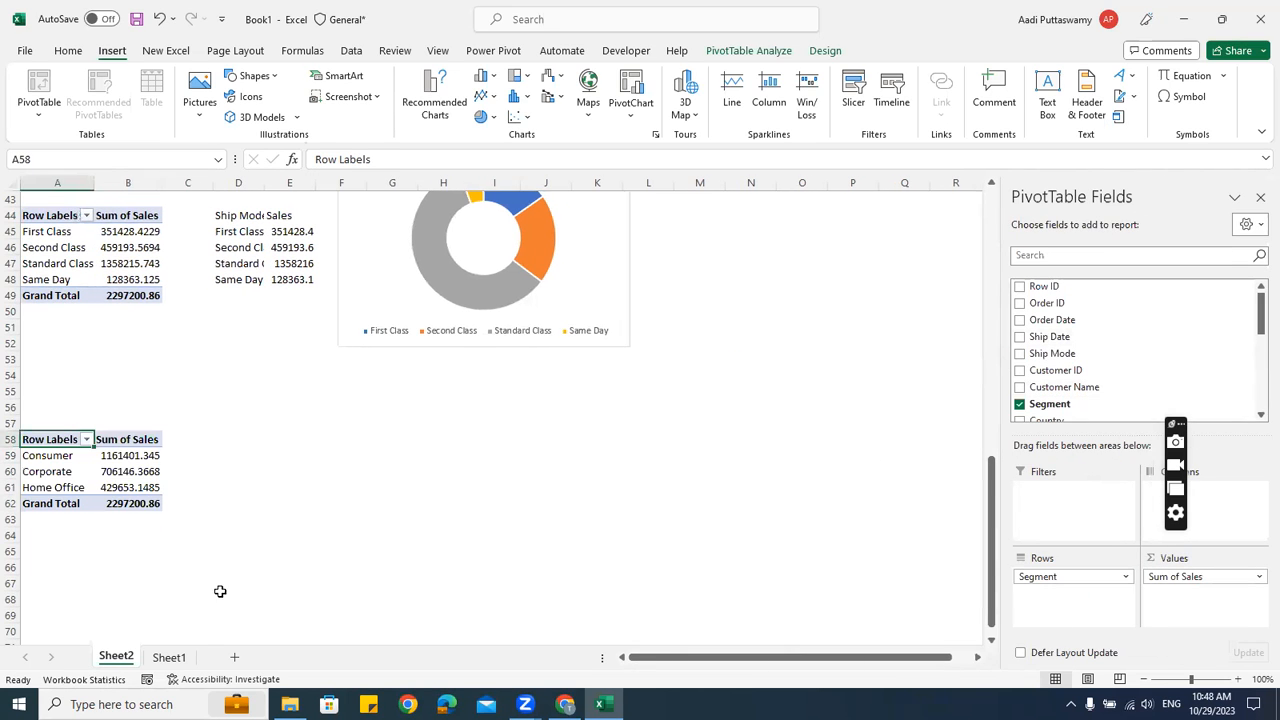
click(134, 482)
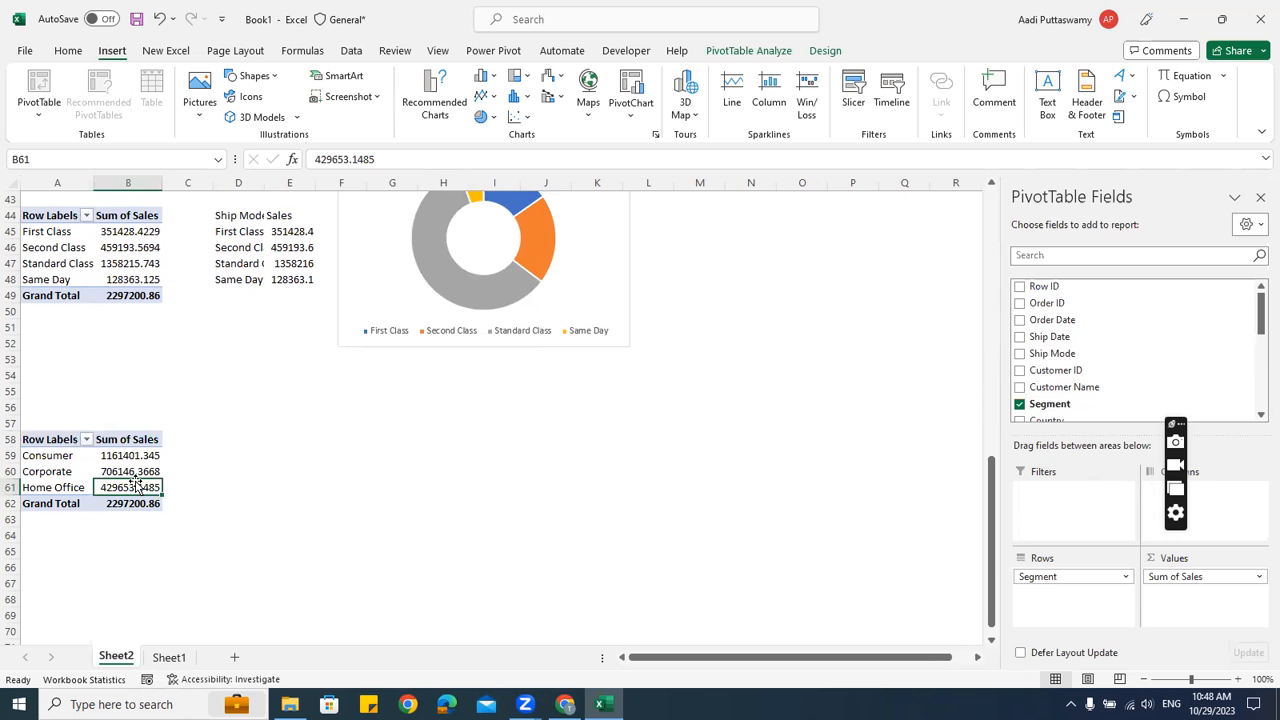
click(211, 456)
Link D59:E61 to the Segment pivot's names and sales with =A59 filled down and right
key(Right)
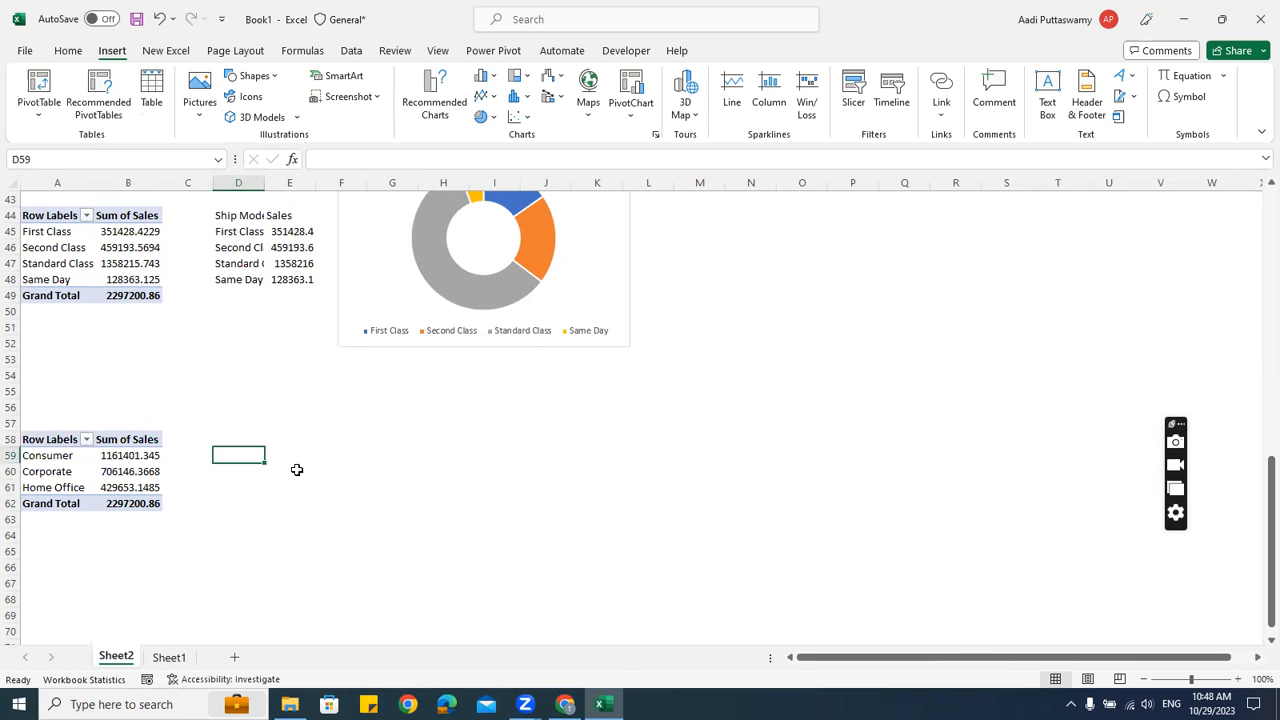
text(=)
key(Left)
key(Left)
key(Left)
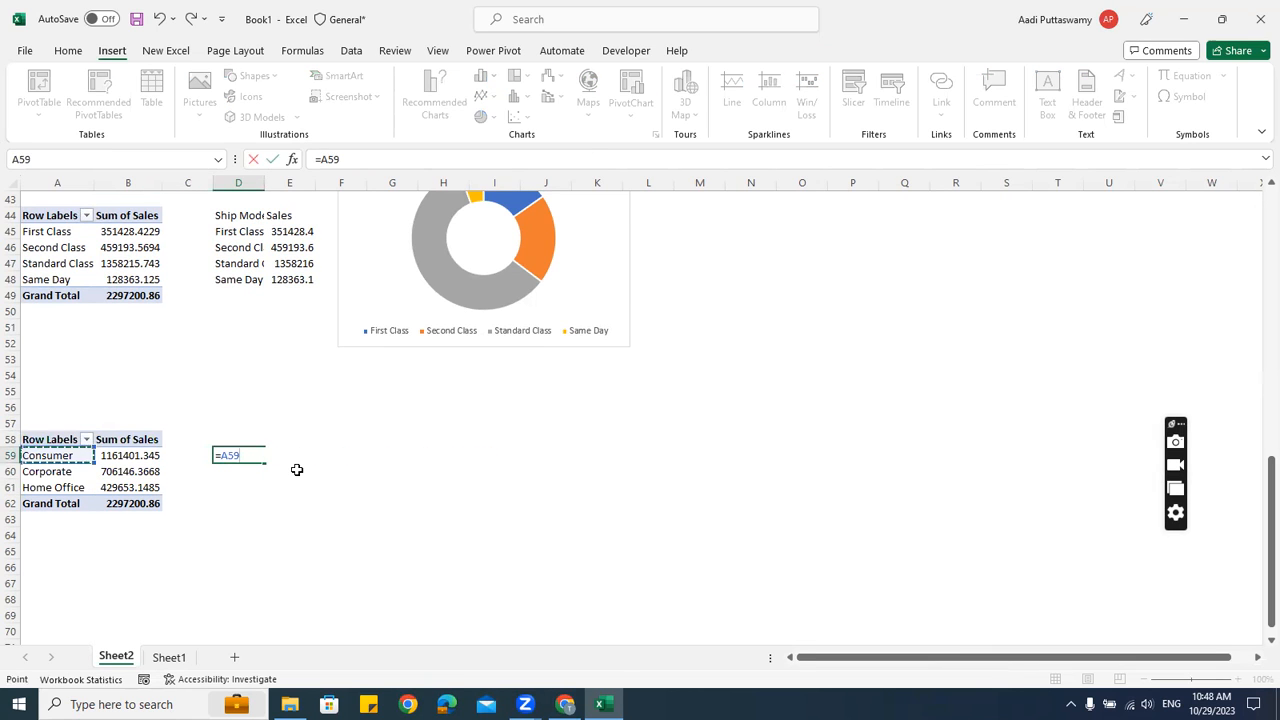
key(ctrl+Return)
key(shift+Down)
key(shift+Down)
key(shift+Right)
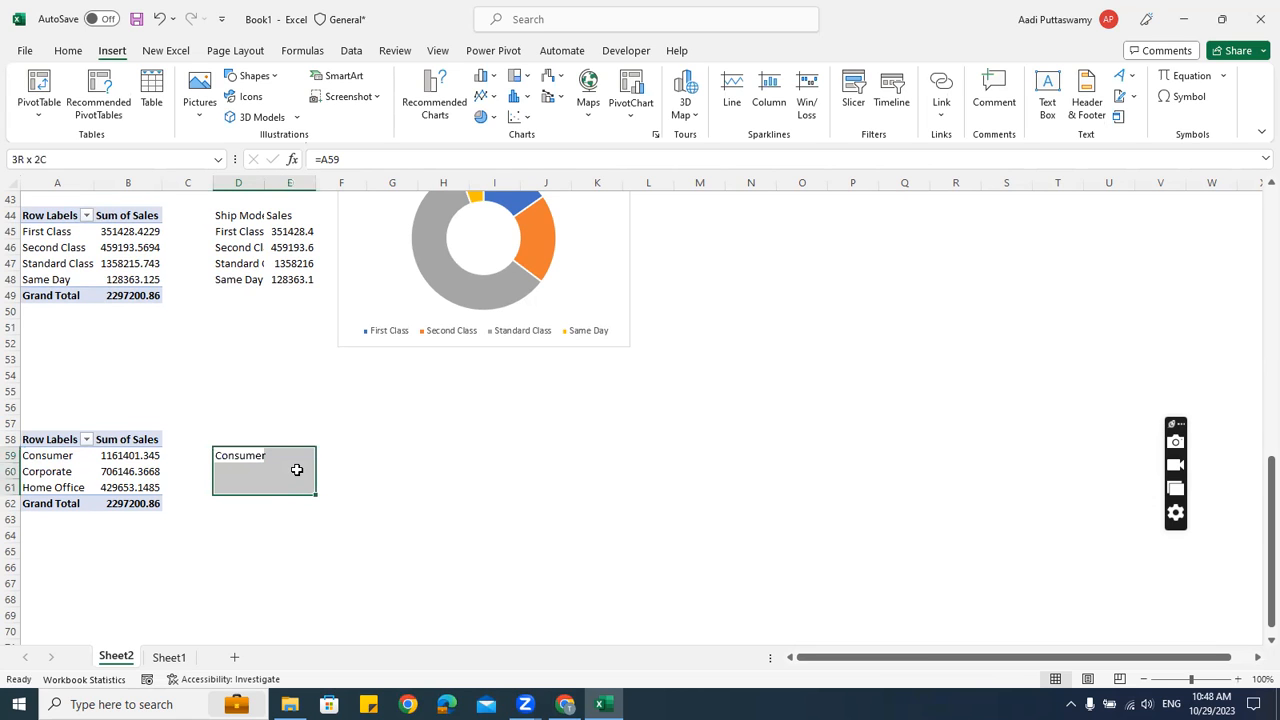
key(ctrl+d)
key(ctrl+r)
Add the headers Segment in D58 and Sales in E58, correcting the 'Salse' typo
key(Up)
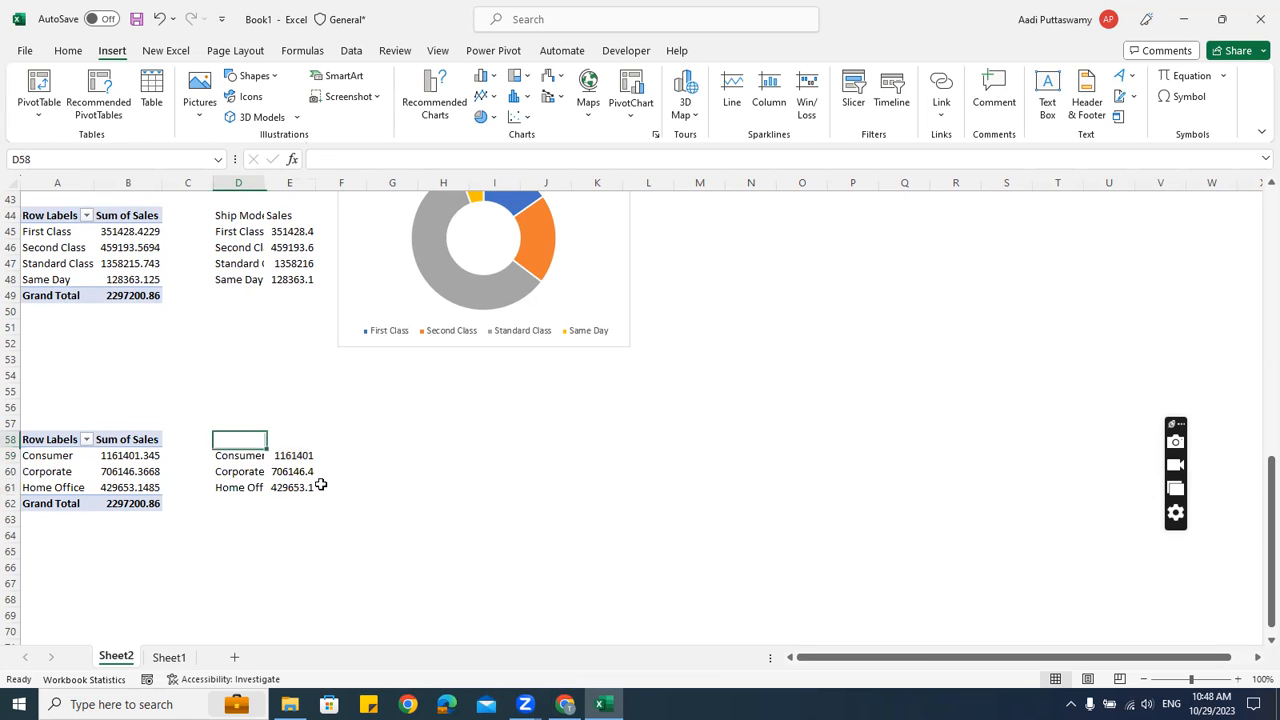
text(Segme)
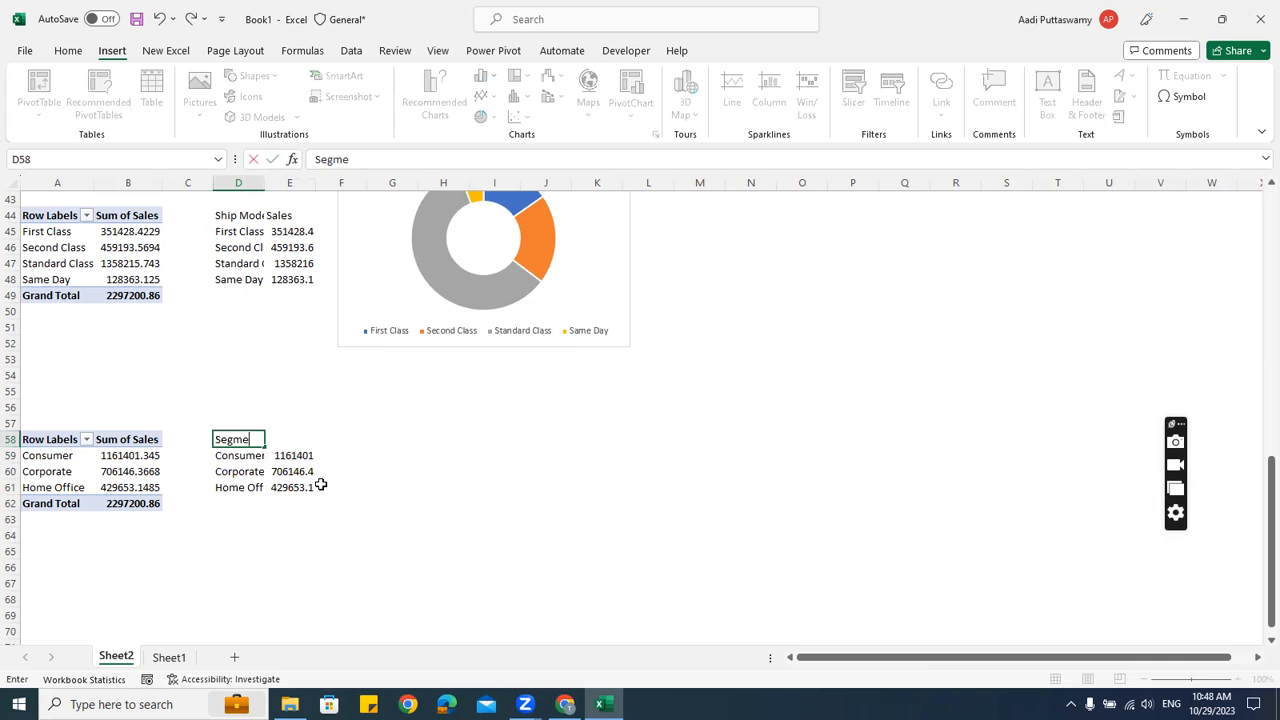
text(nt)
key(Tab)
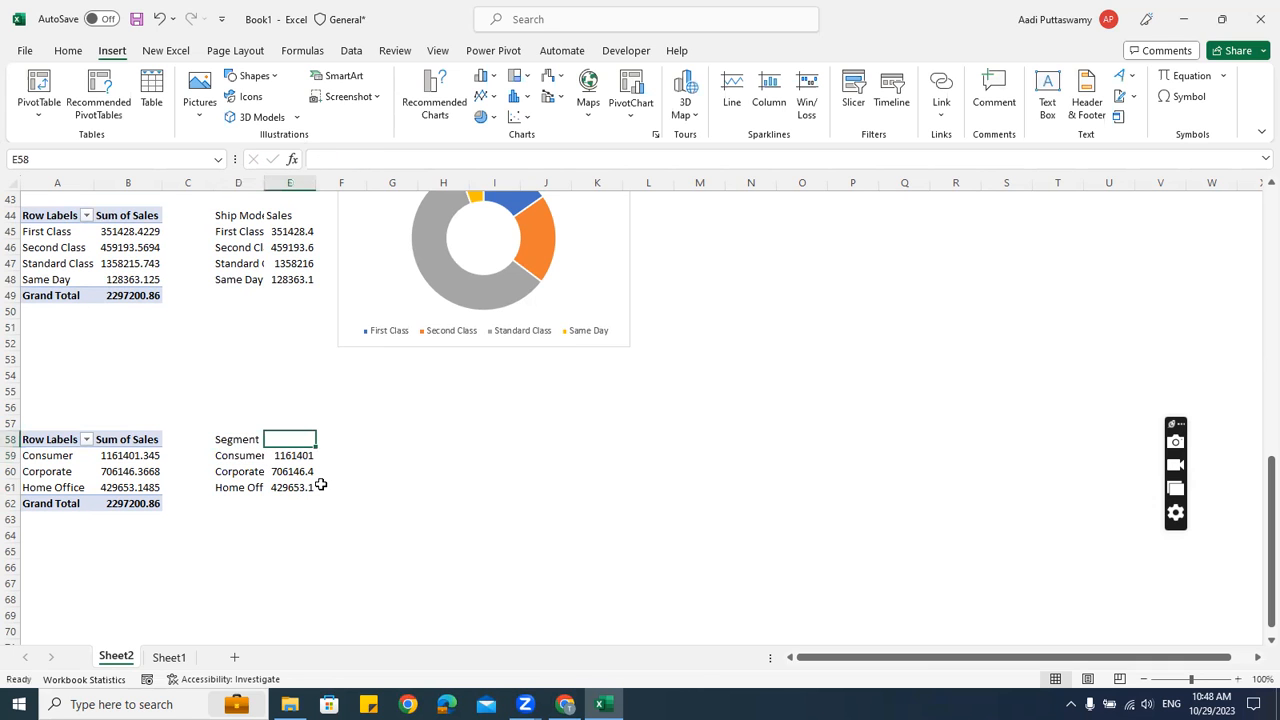
text(Salse)
key(Return)
key(Up)
text(Sal)
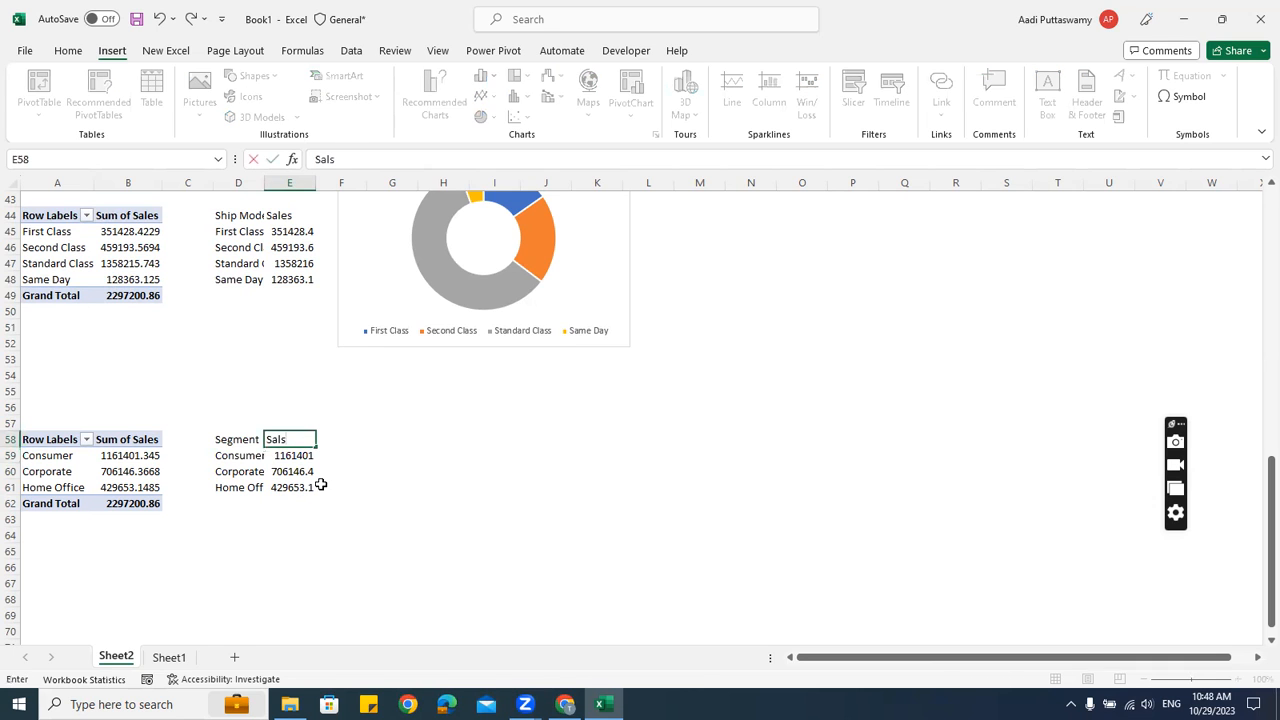
text(es)
key(Return)
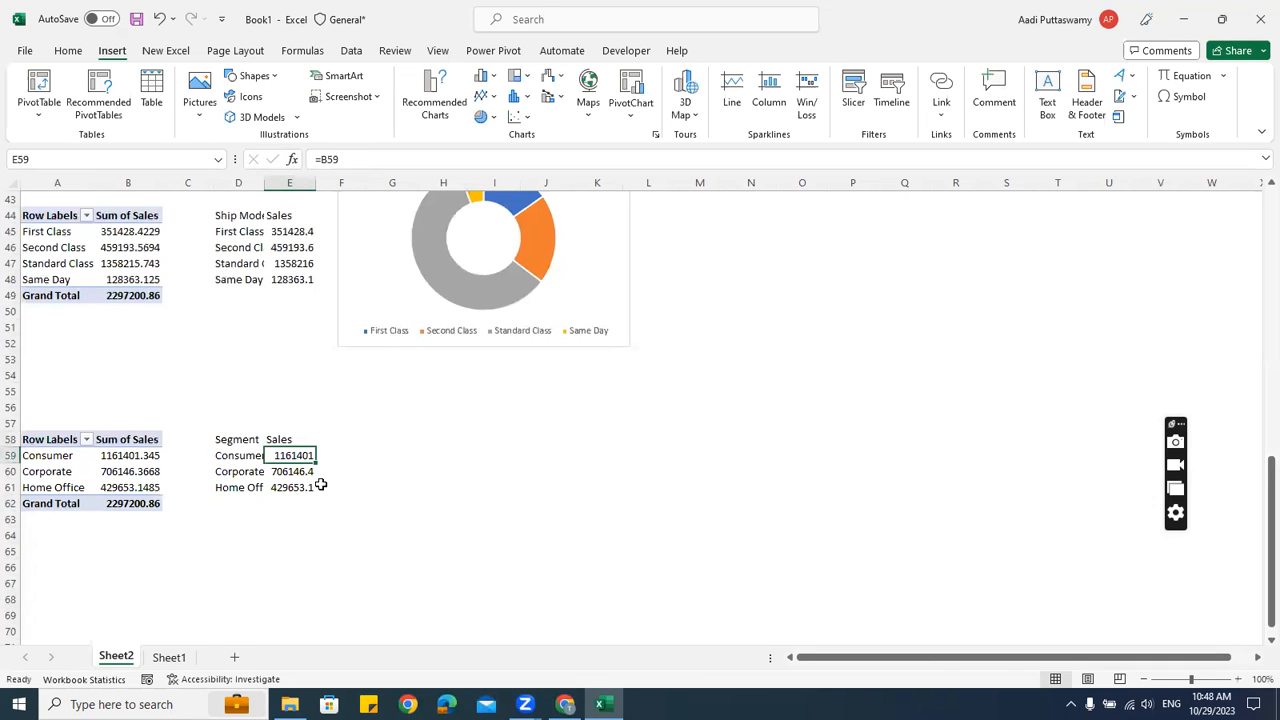
Chart D58:E61 as a 2-D pie titled Sales and place it below the doughnut chart
drag(243, 446, 290, 483)
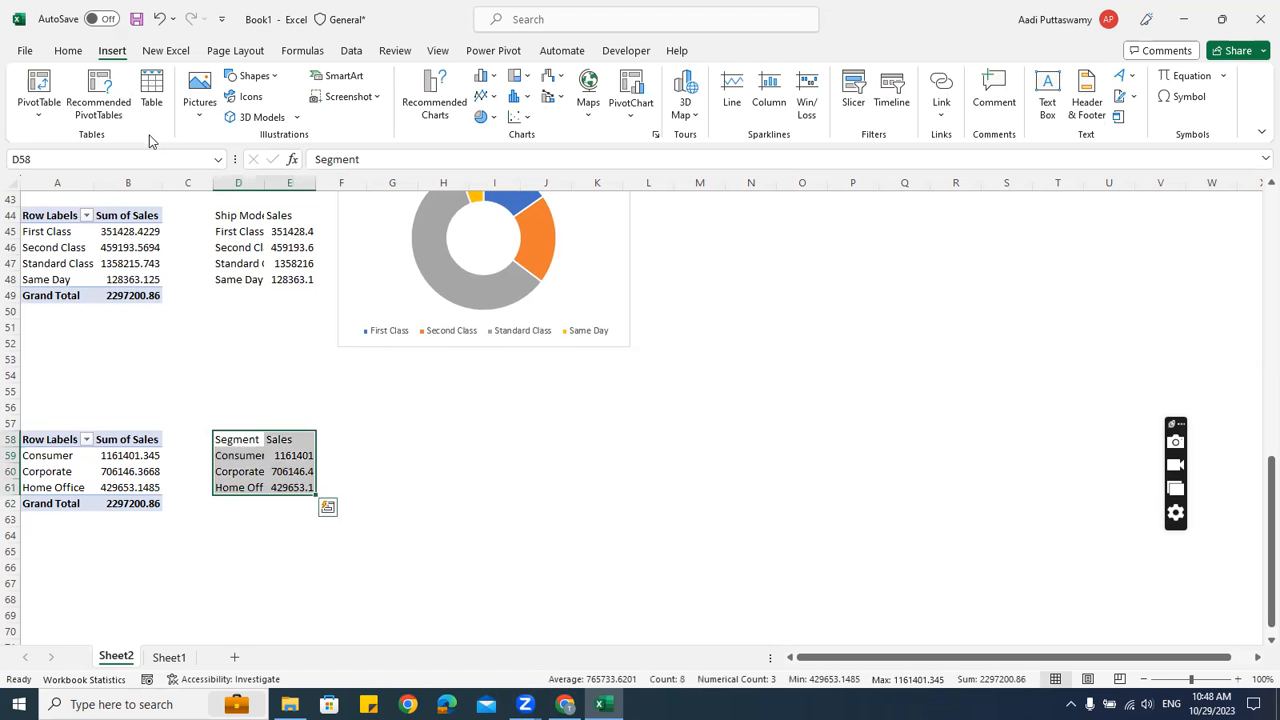
click(492, 118)
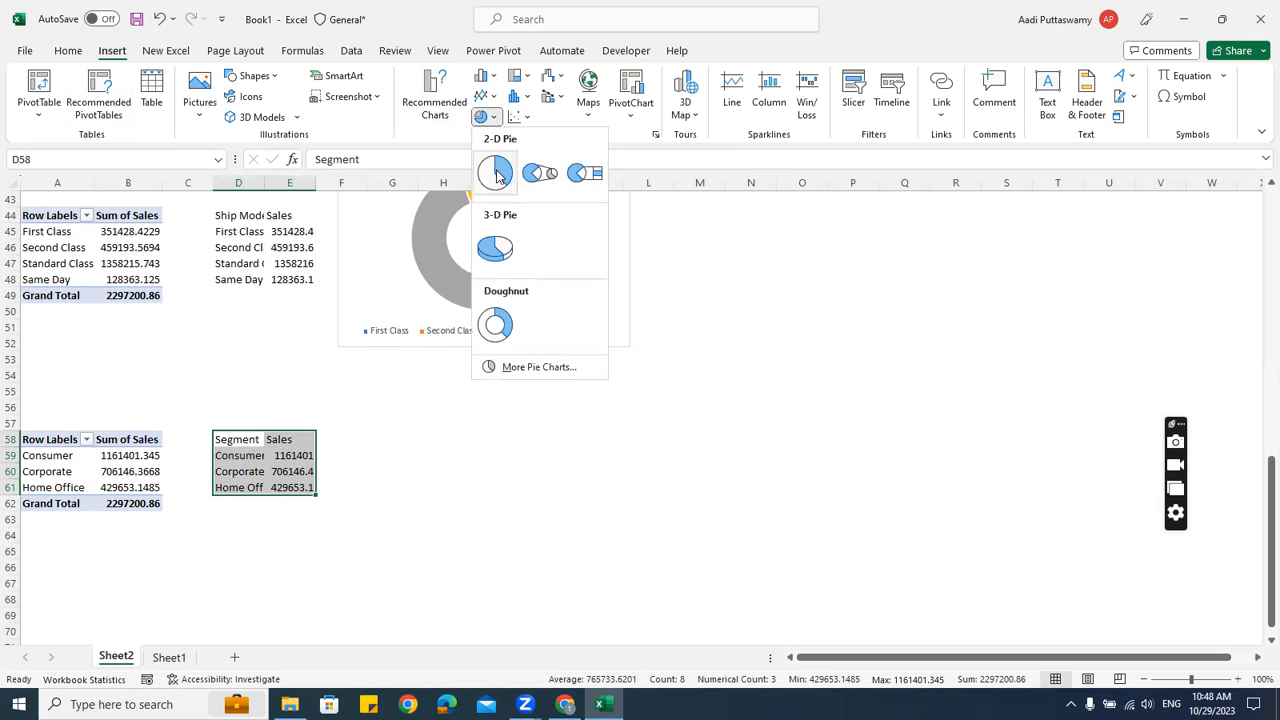
click(500, 175)
click(757, 414)
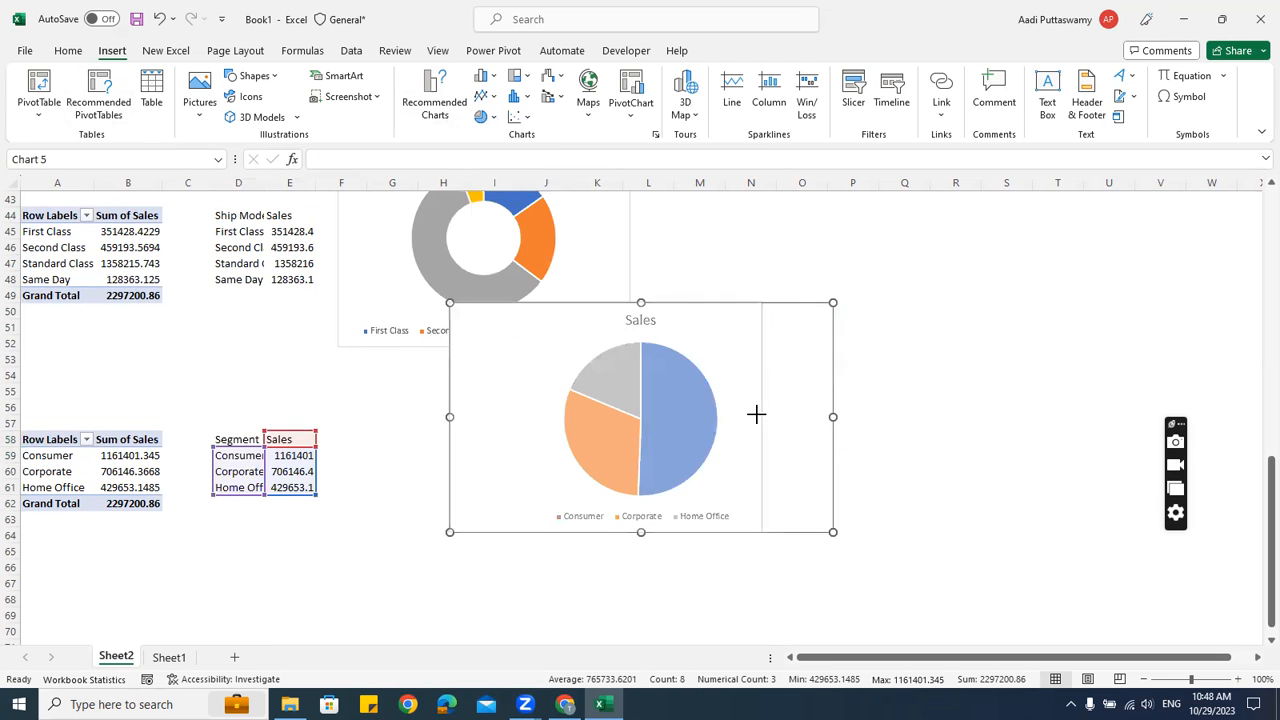
drag(691, 300, 581, 370)
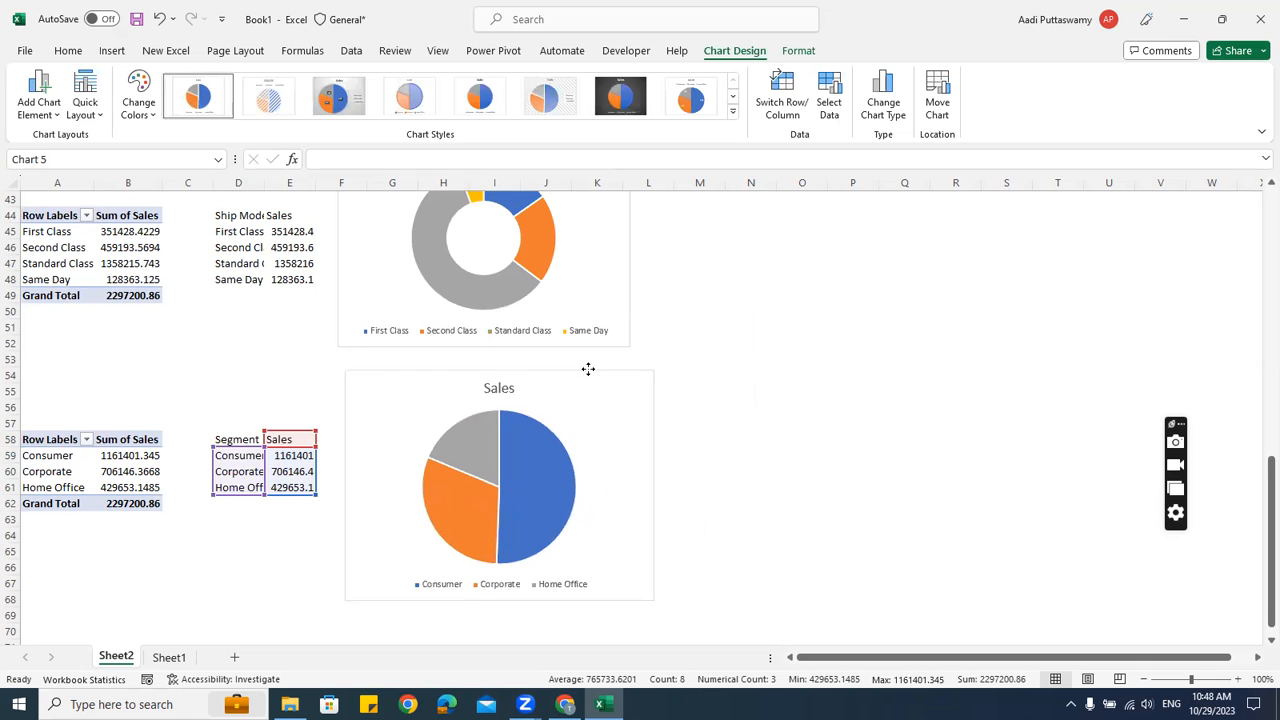
click(766, 346)
scroll(775, 420, up, 1)
scroll(775, 420, up, 13)
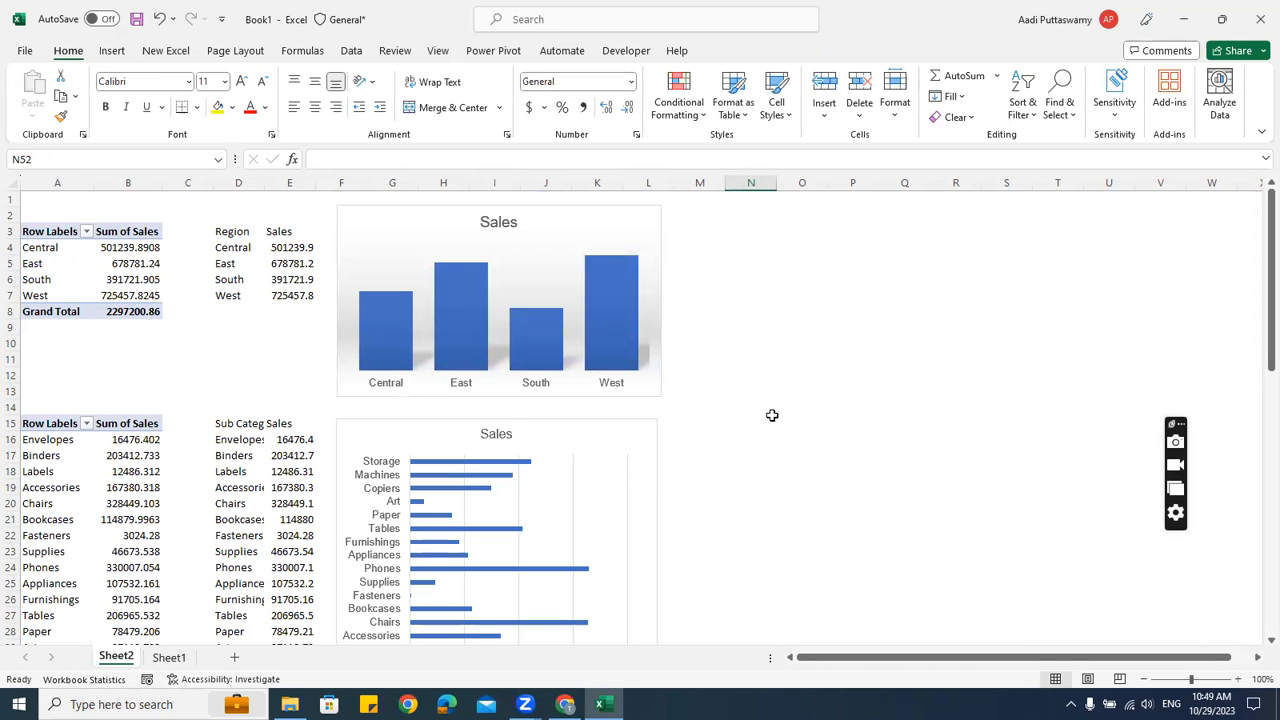
scroll(772, 415, down, 9)
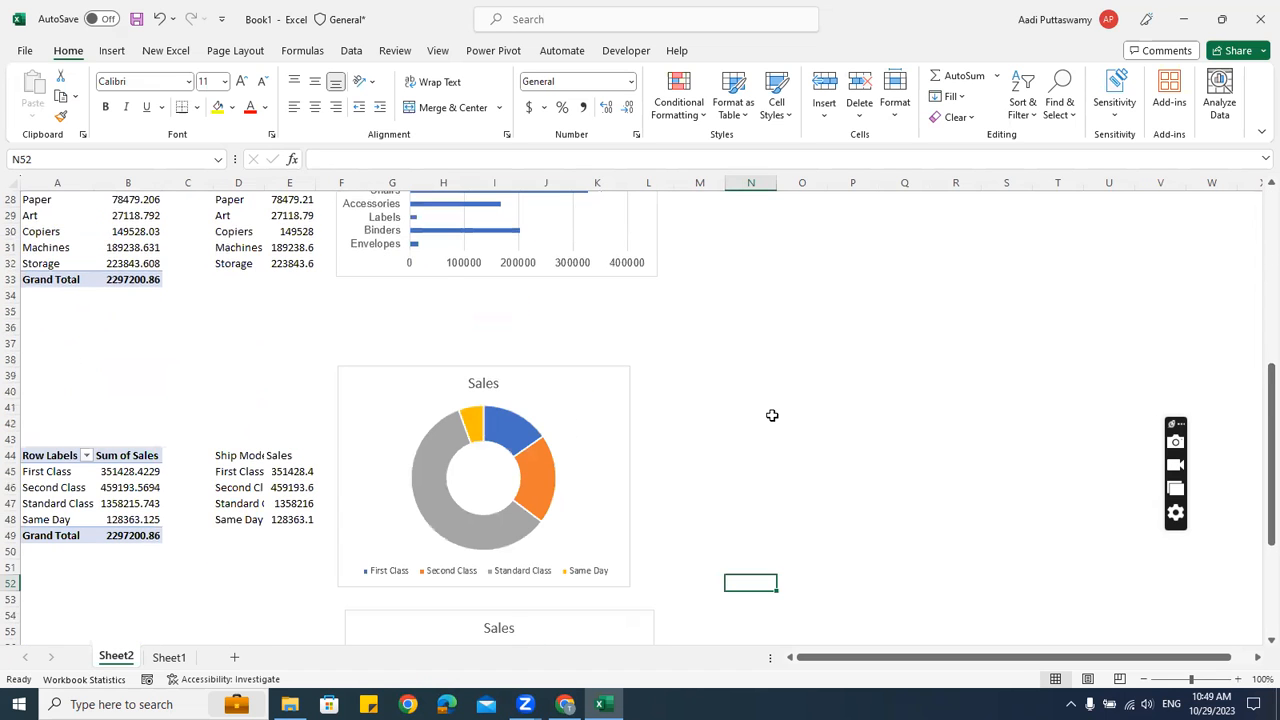
scroll(772, 415, down, 5)
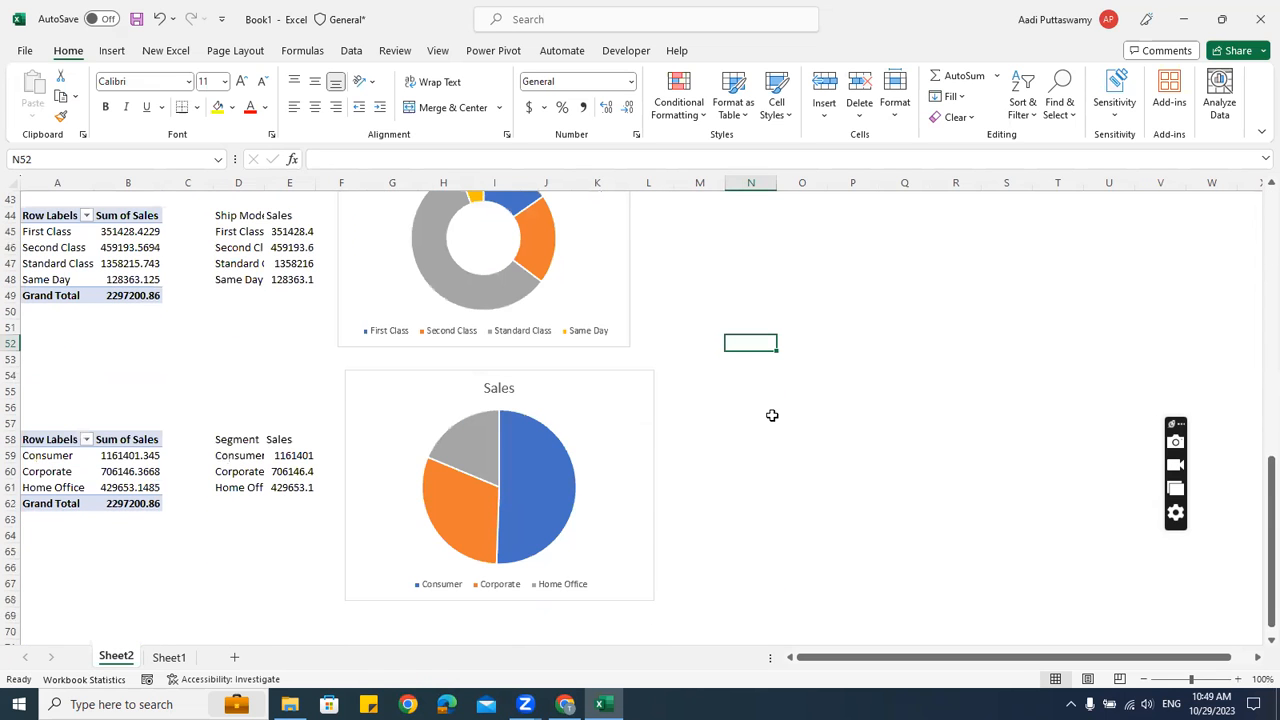
scroll(772, 415, down, 5)
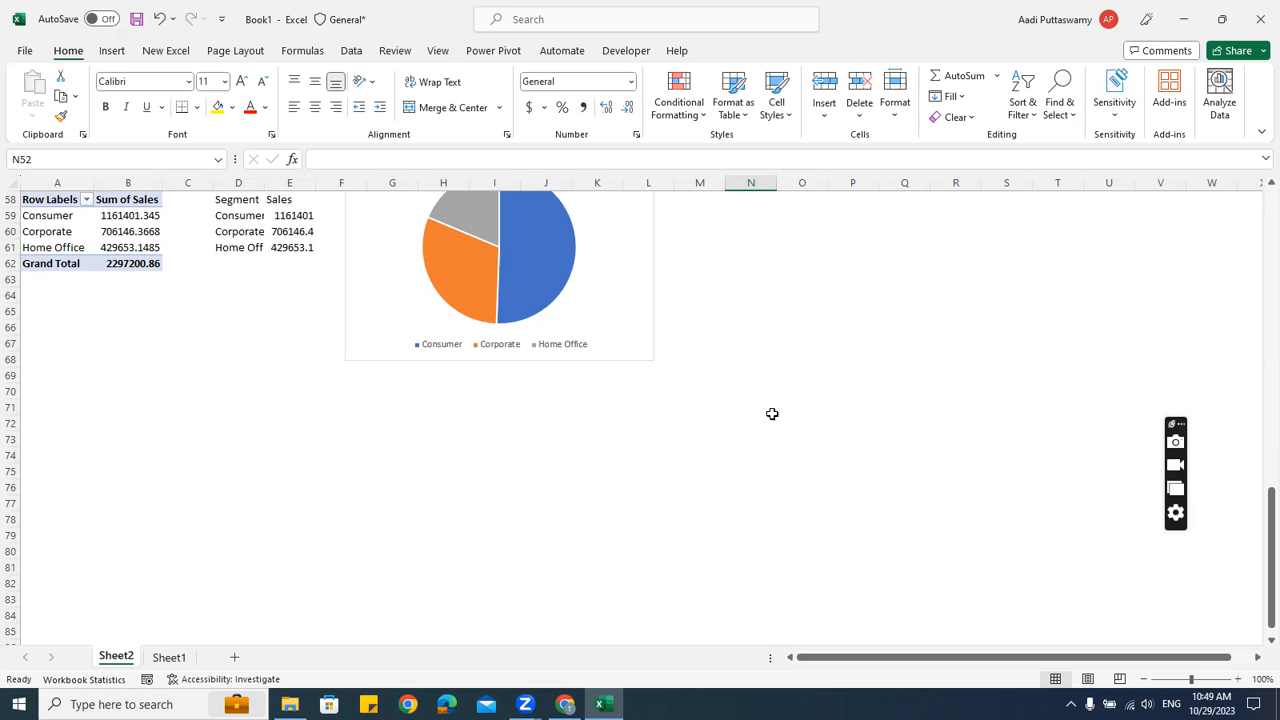
scroll(205, 259, up, 1)
Copy the existing pivot table and paste it at A75
drag(40, 247, 118, 311)
key(ctrl+c)
scroll(86, 466, down, 4)
click(63, 329)
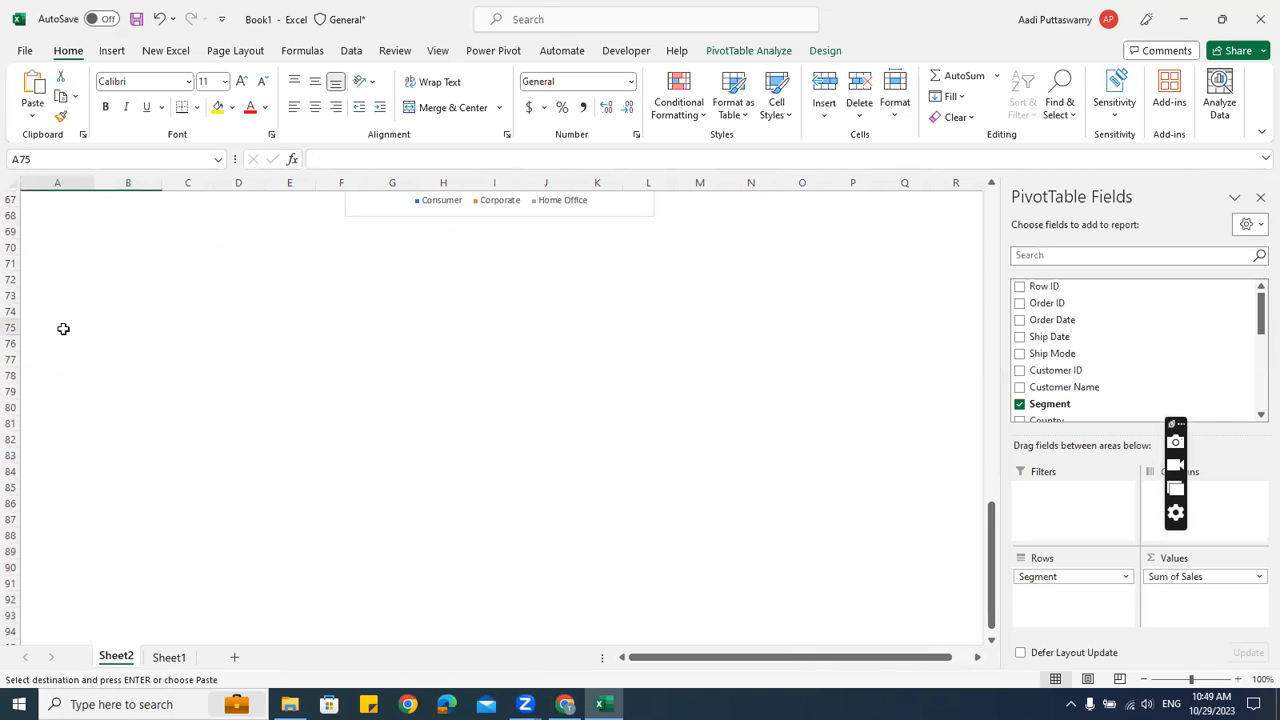
key(ctrl+v)
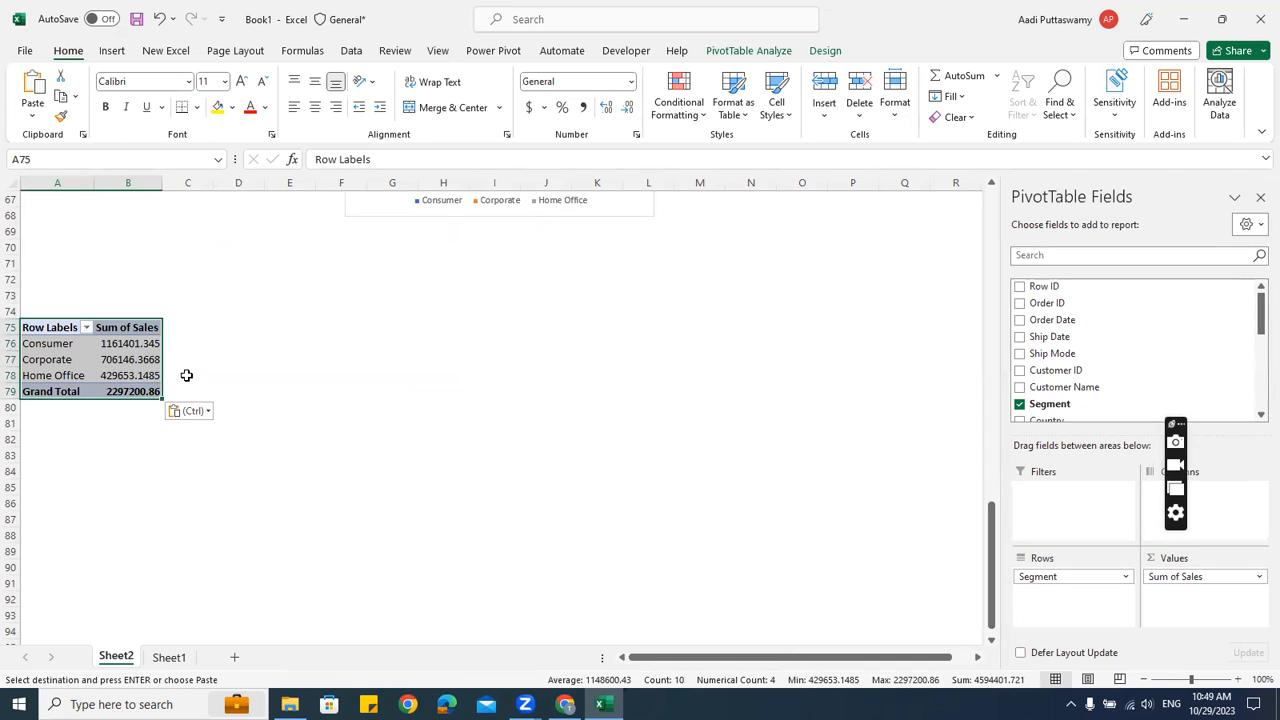
Replace Segment with Order Date in the copy's rows and expand 2015 > Qtr1 > Jan
click(95, 359)
drag(1043, 577, 769, 431)
scroll(1155, 374, down, 4)
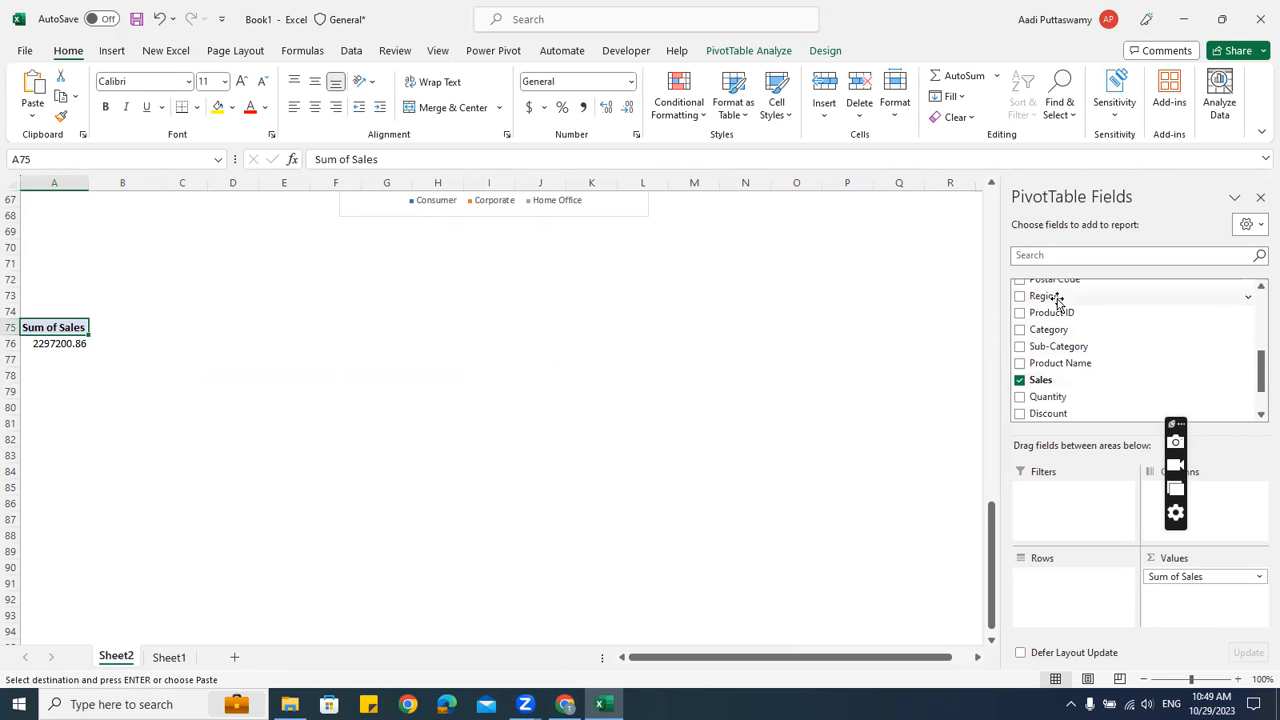
scroll(1122, 368, up, 4)
drag(1066, 319, 1062, 568)
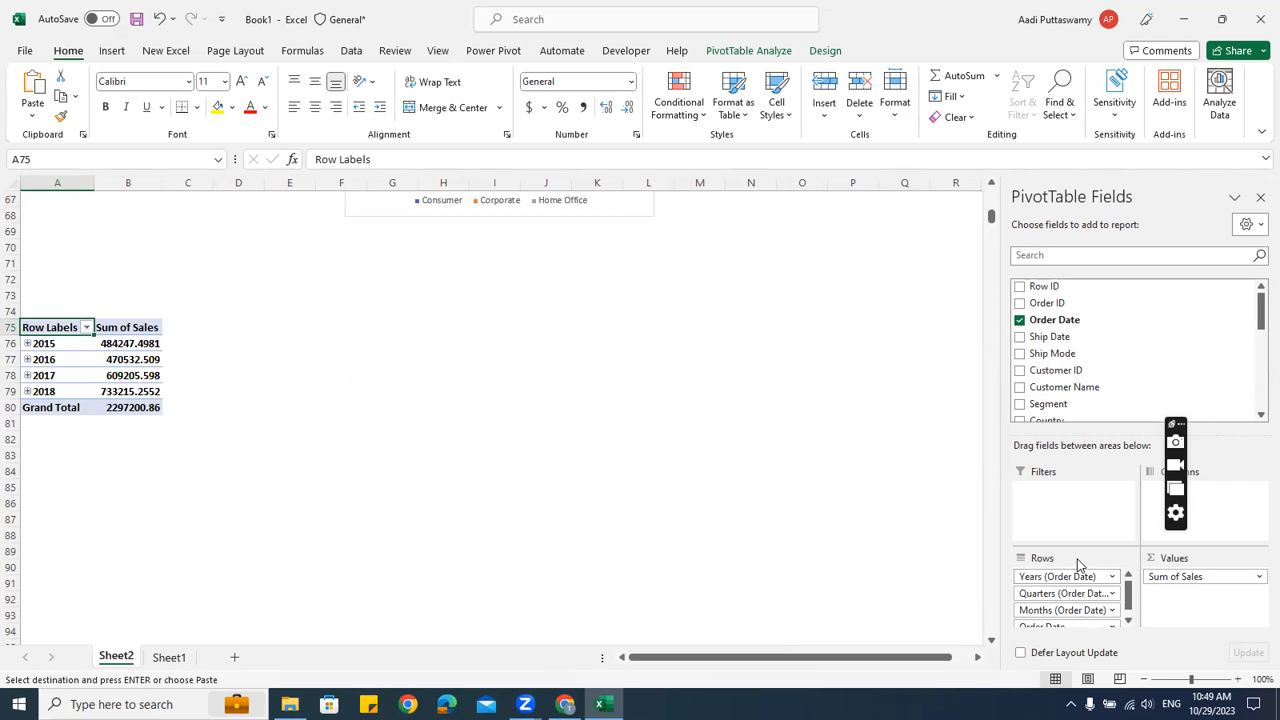
click(28, 344)
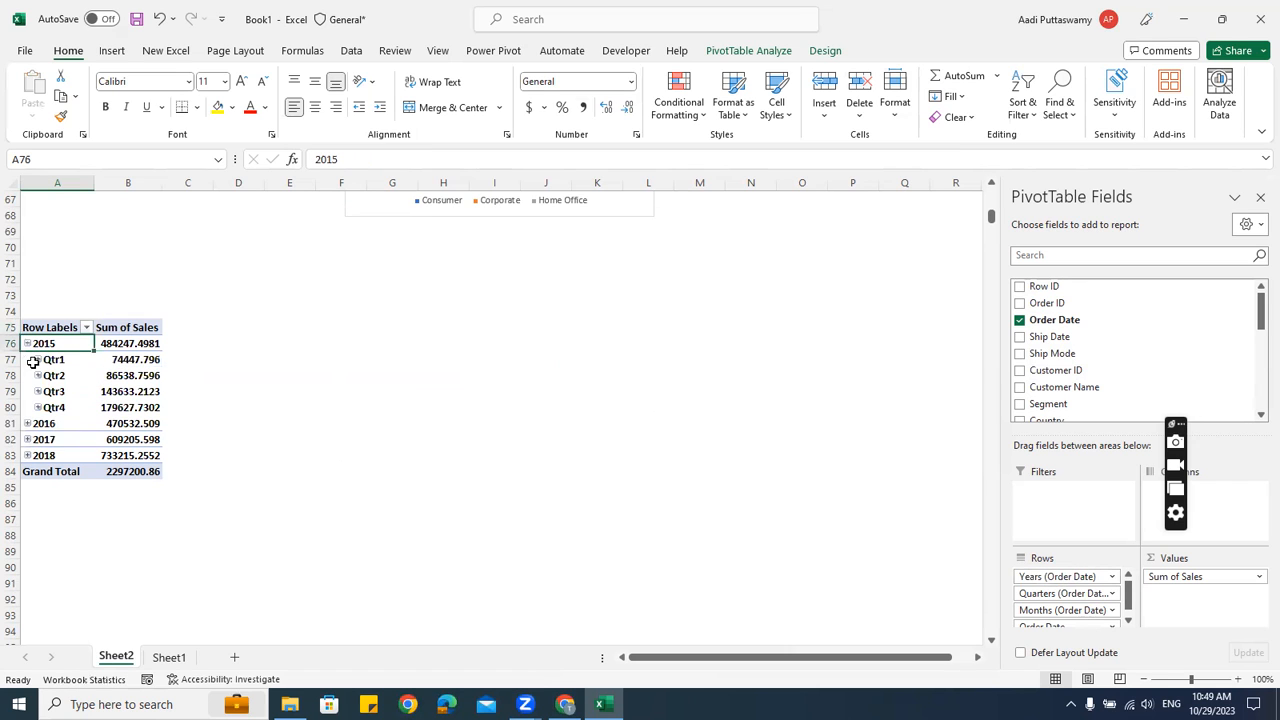
click(38, 360)
click(45, 375)
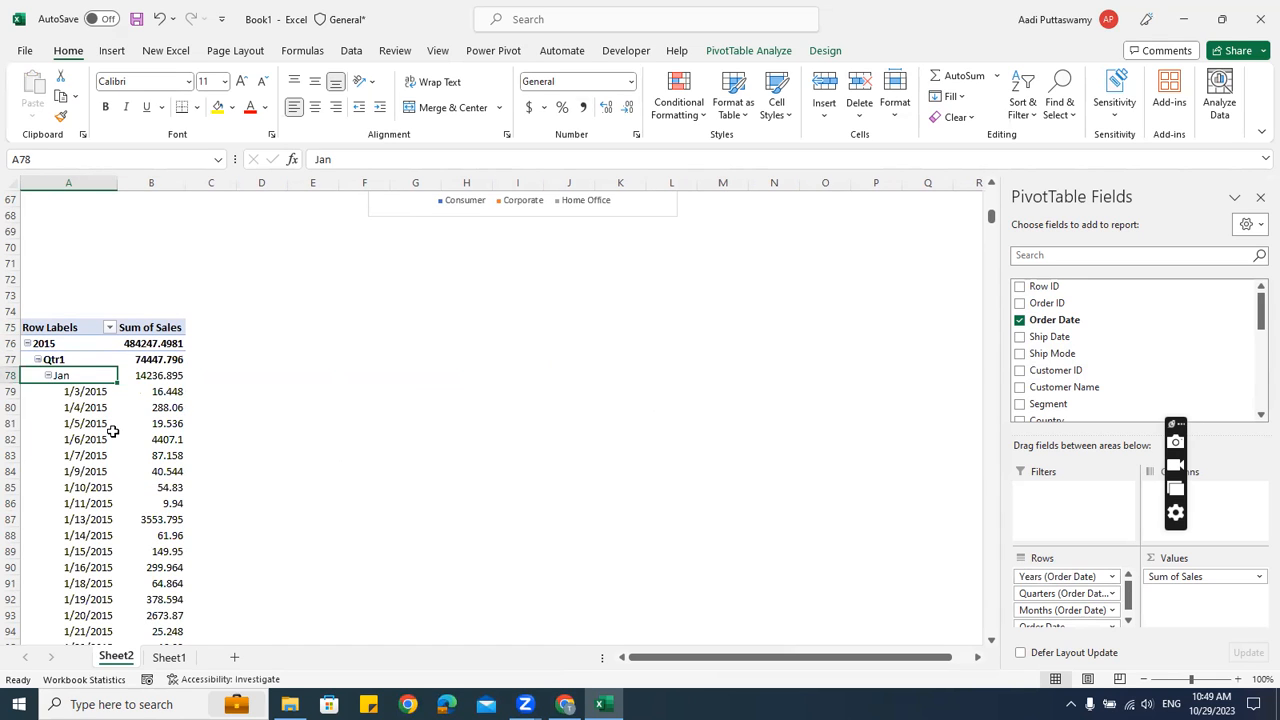
Group the copied pivot's Order Date by Months only, clearing Years and Quarters
right_click(62, 344)
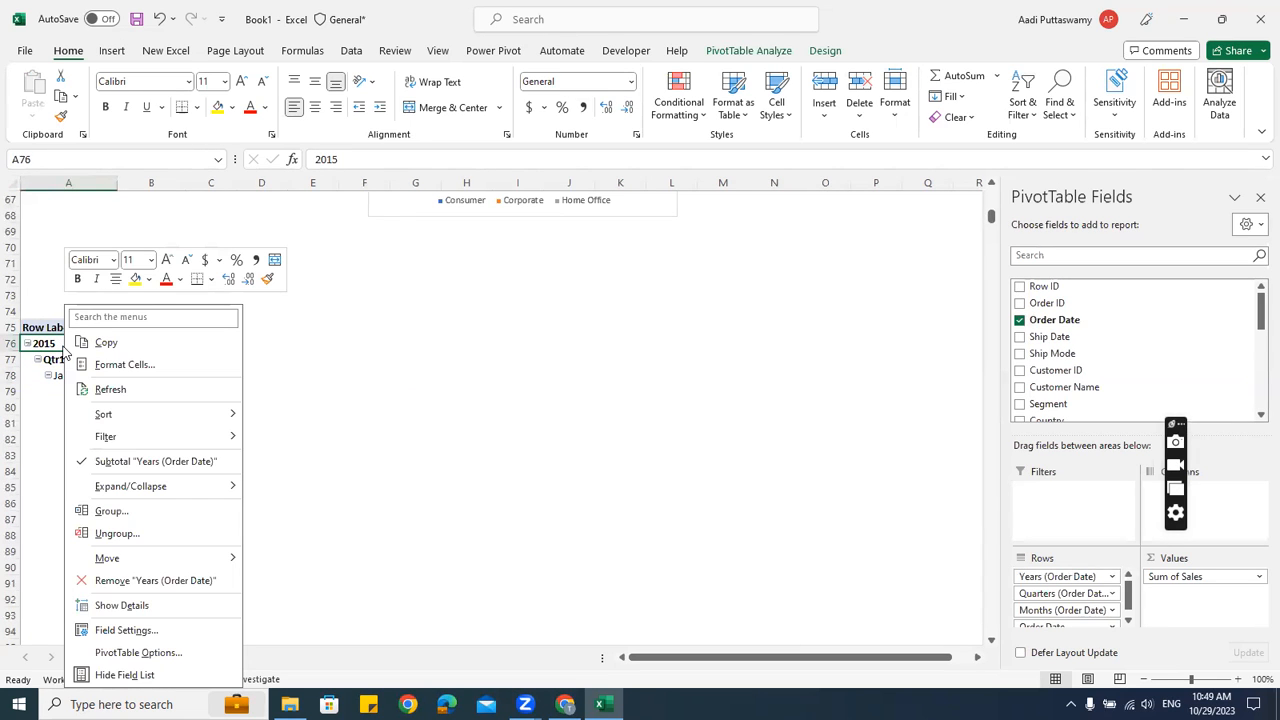
click(114, 512)
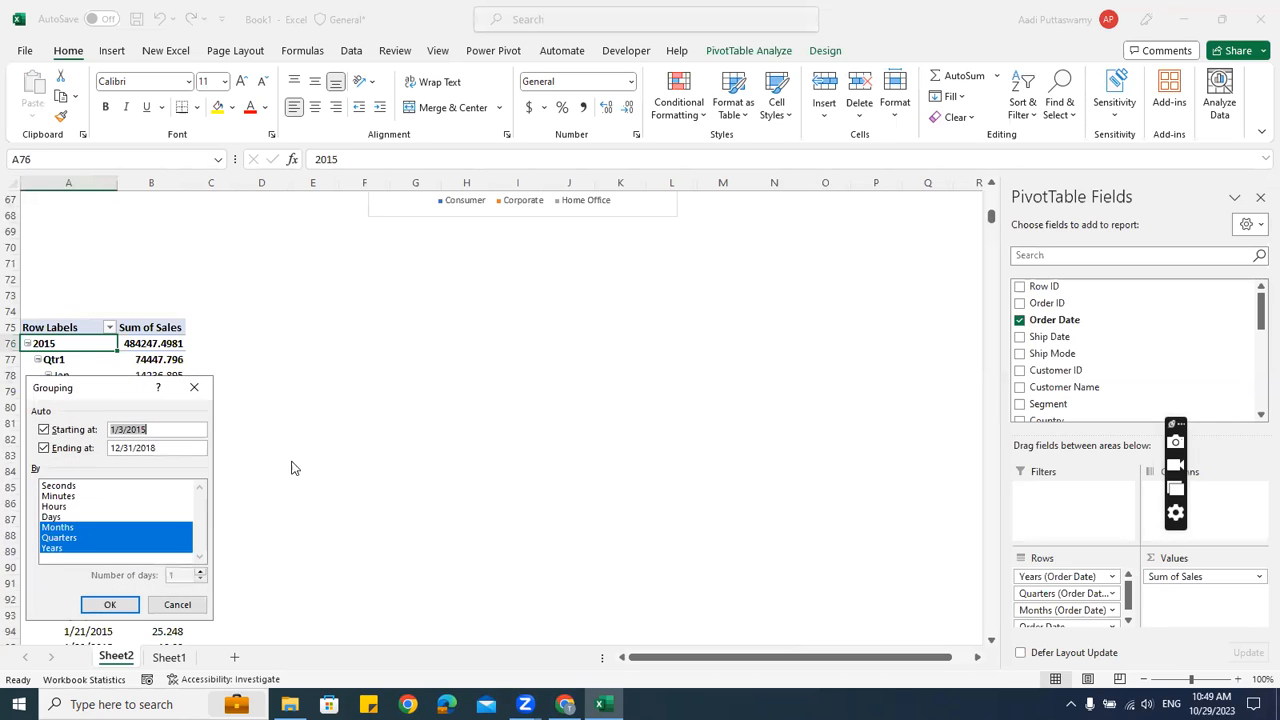
drag(113, 395, 427, 254)
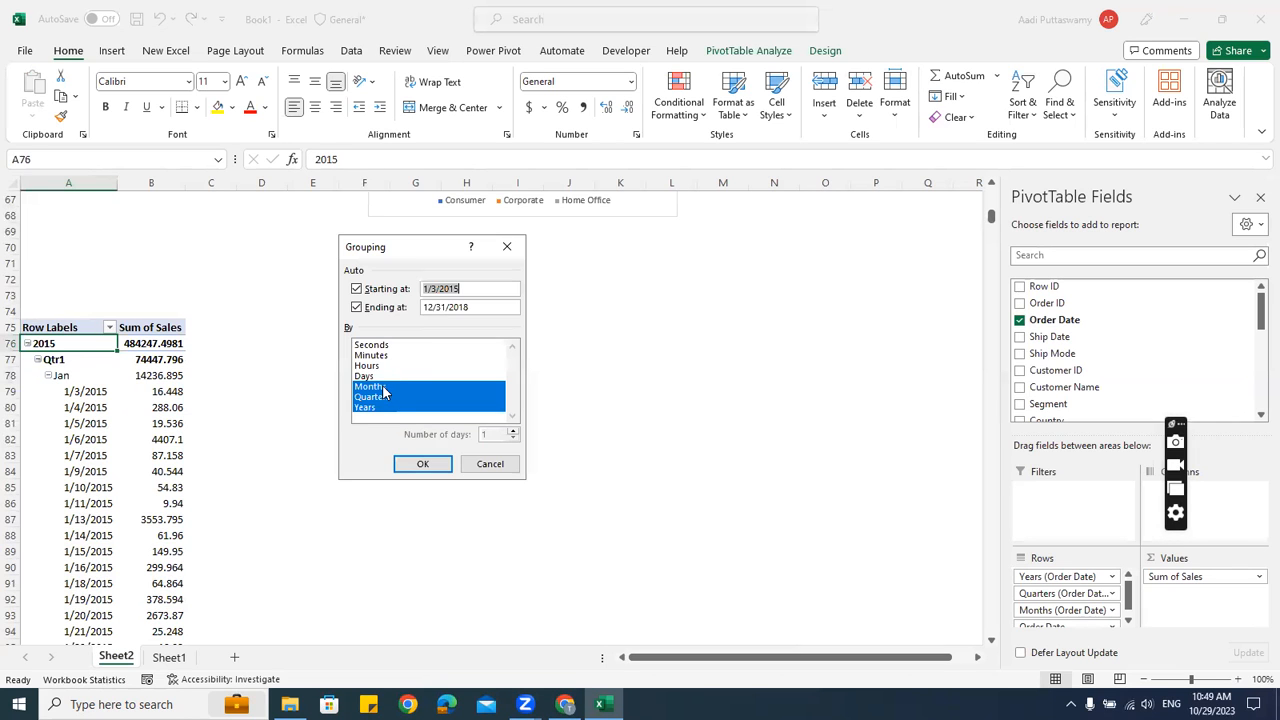
click(373, 409)
click(375, 398)
click(409, 464)
click(53, 376)
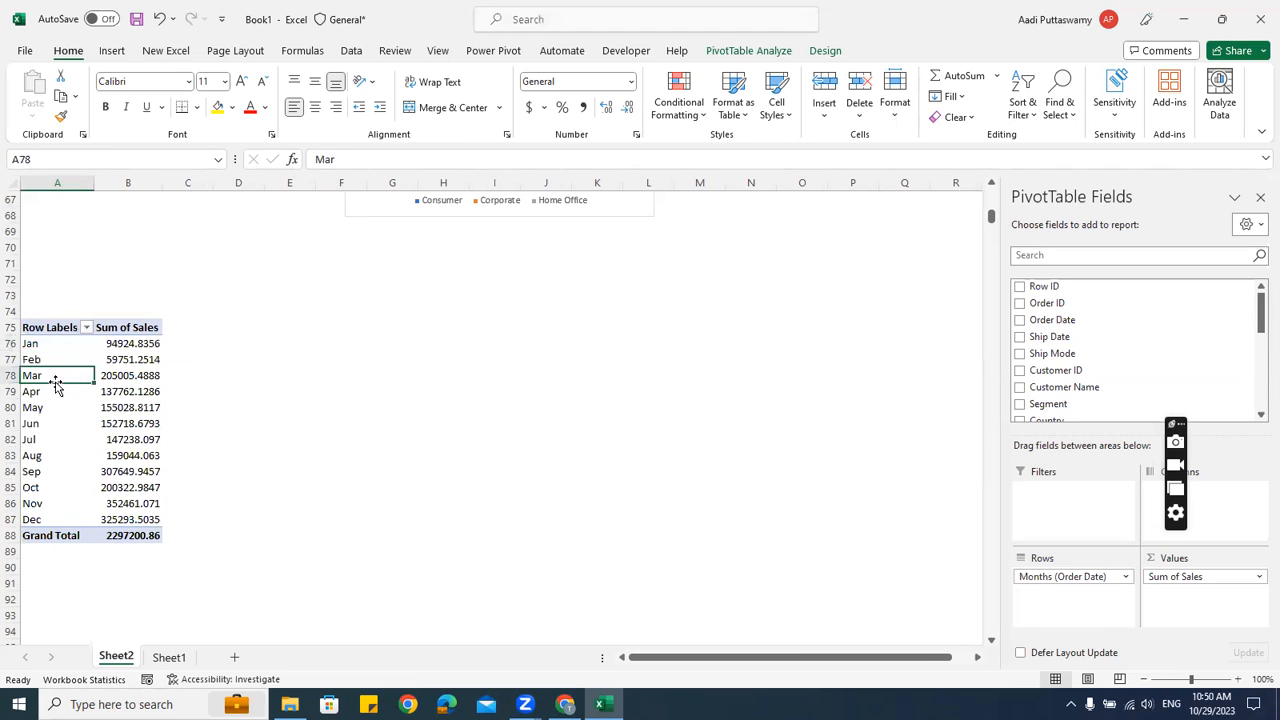
drag(54, 349, 140, 537)
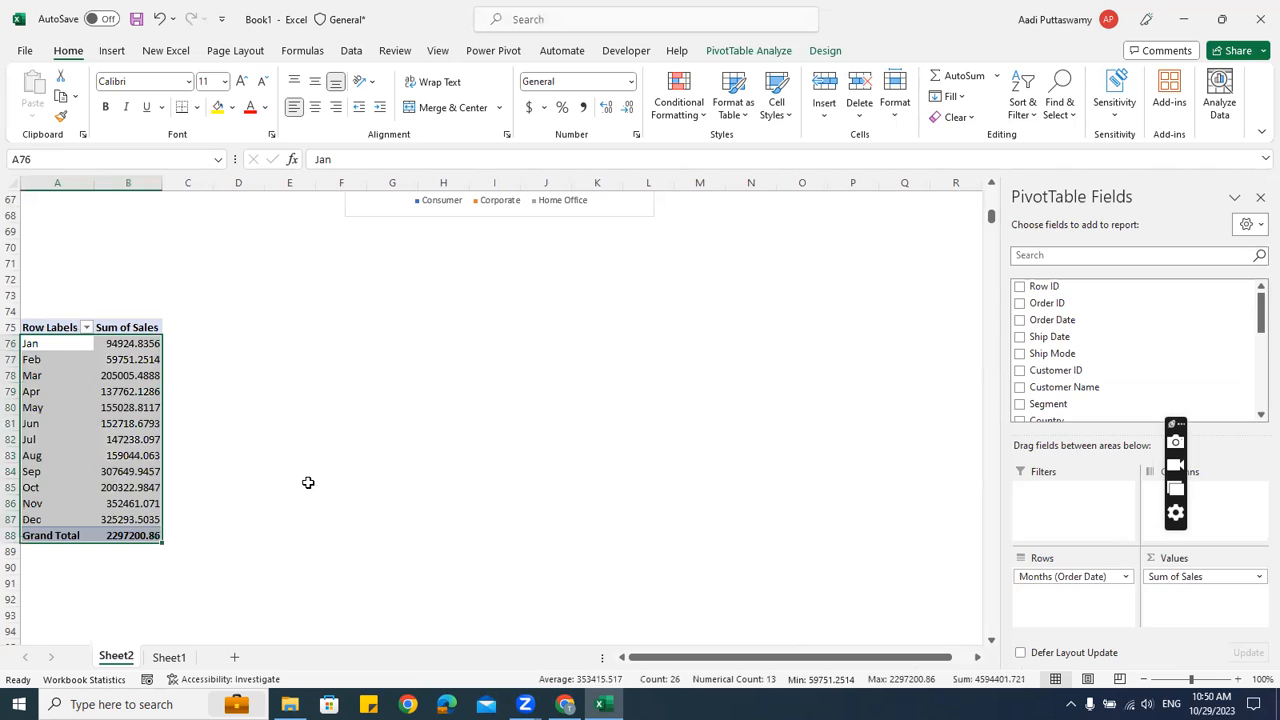
Add Sum of Profit (total 286397.0217) beside Sum of Sales in the monthly pivot
click(309, 485)
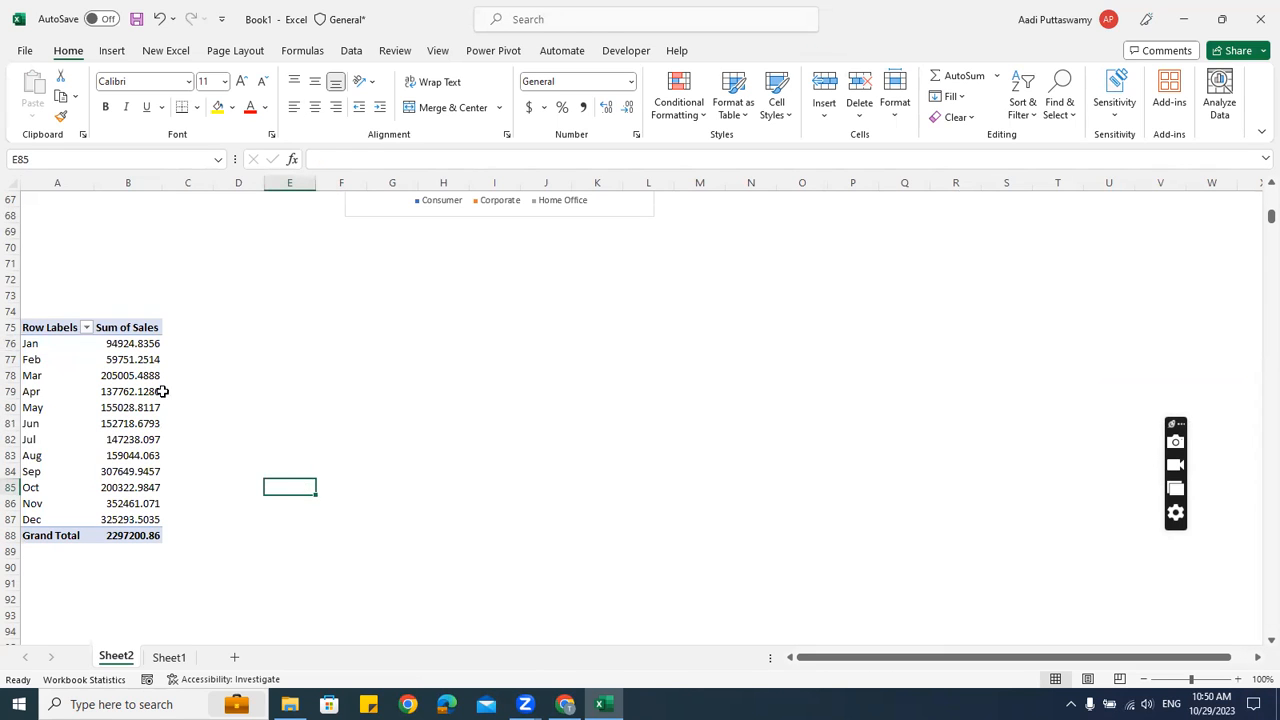
click(127, 358)
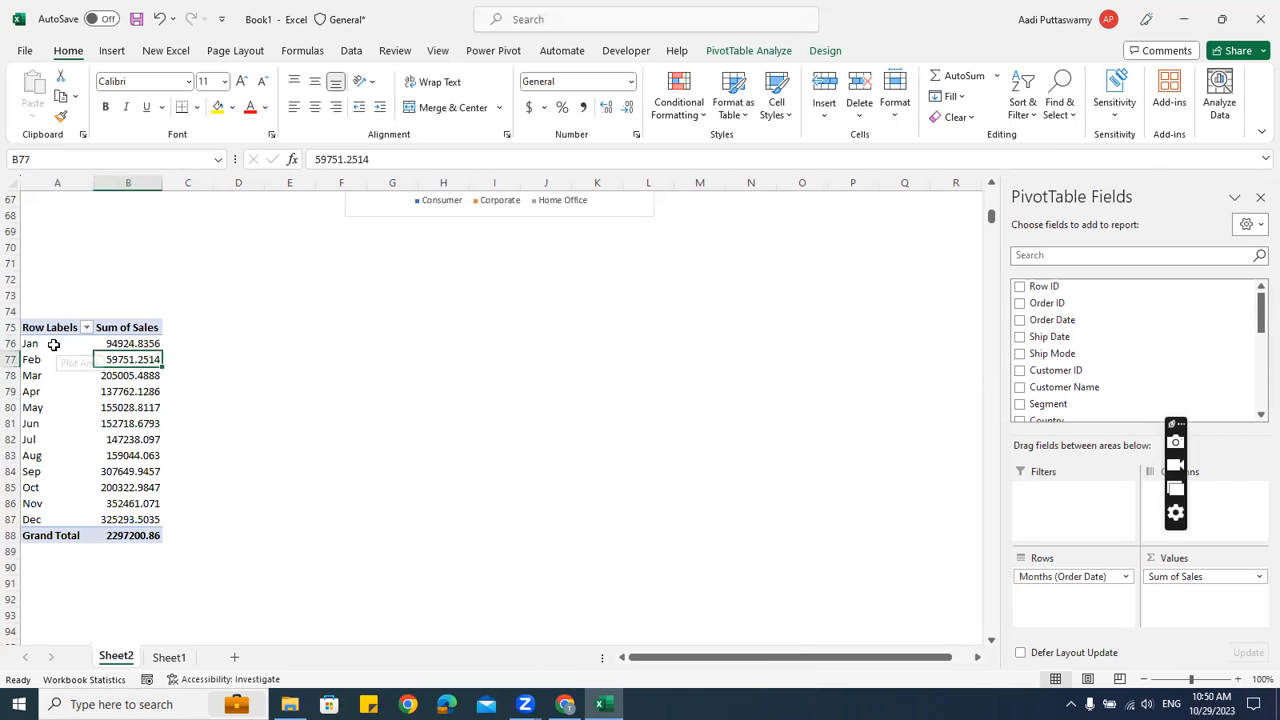
click(52, 342)
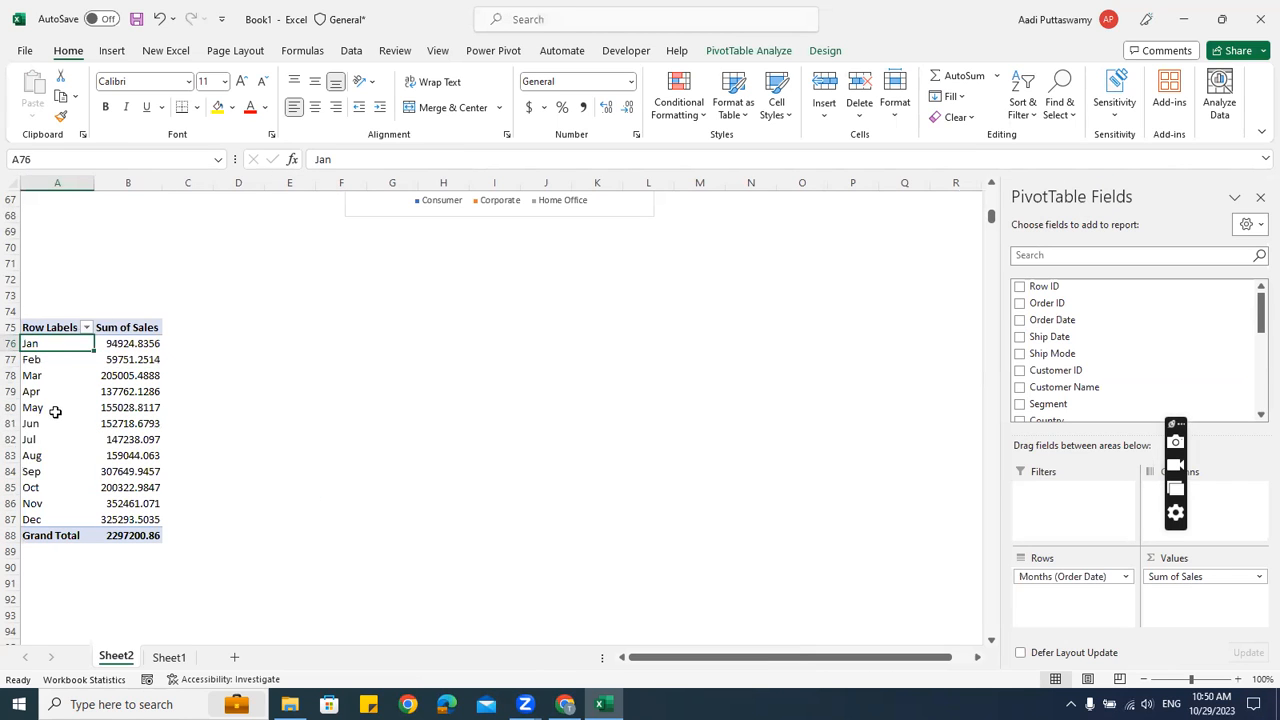
click(124, 342)
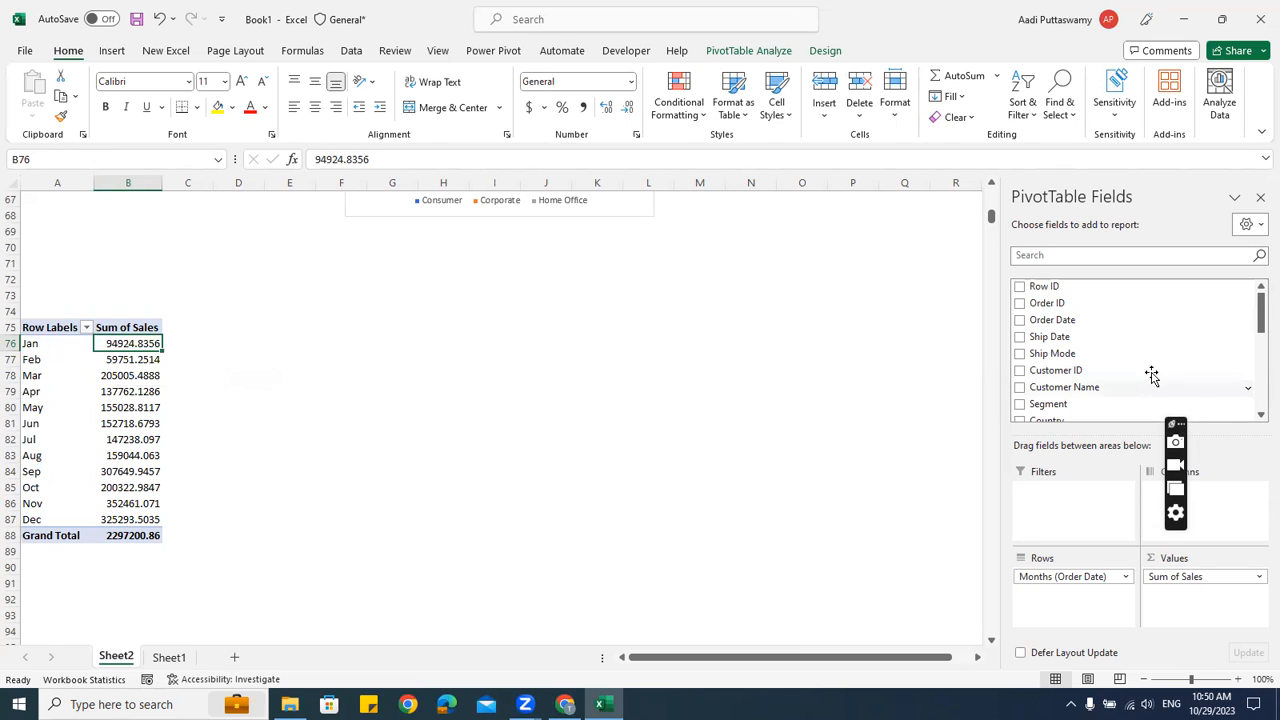
scroll(1145, 371, down, 5)
drag(44, 345, 57, 423)
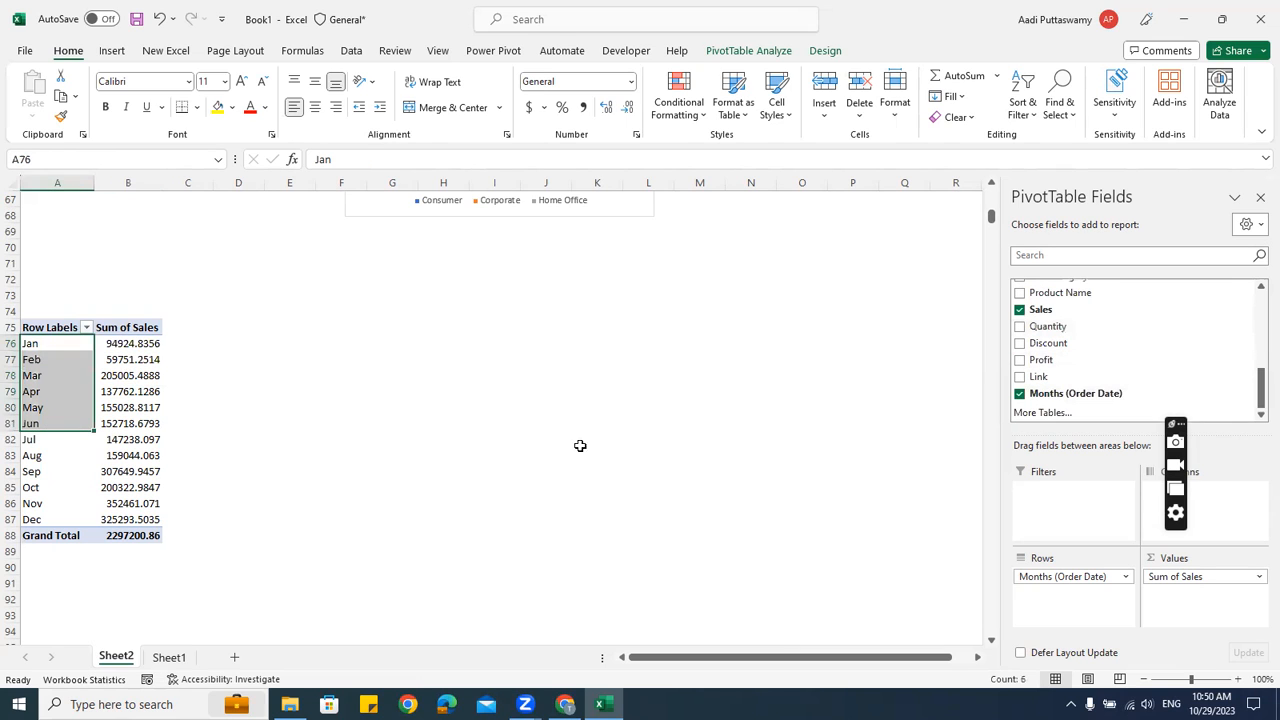
drag(1040, 360, 1177, 603)
click(190, 375)
Link F76:H87 to the pivot's months, Sales and Profit with =A76 filled down and right
mouse_move(132, 537)
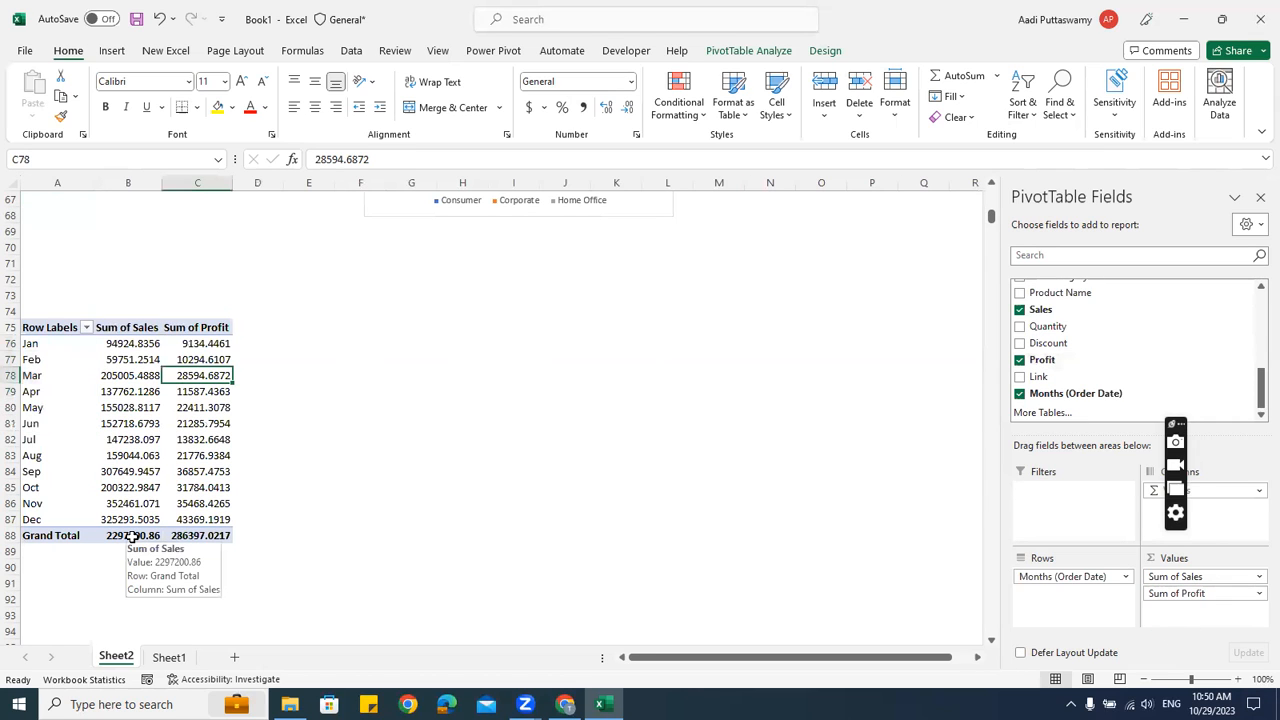
click(340, 345)
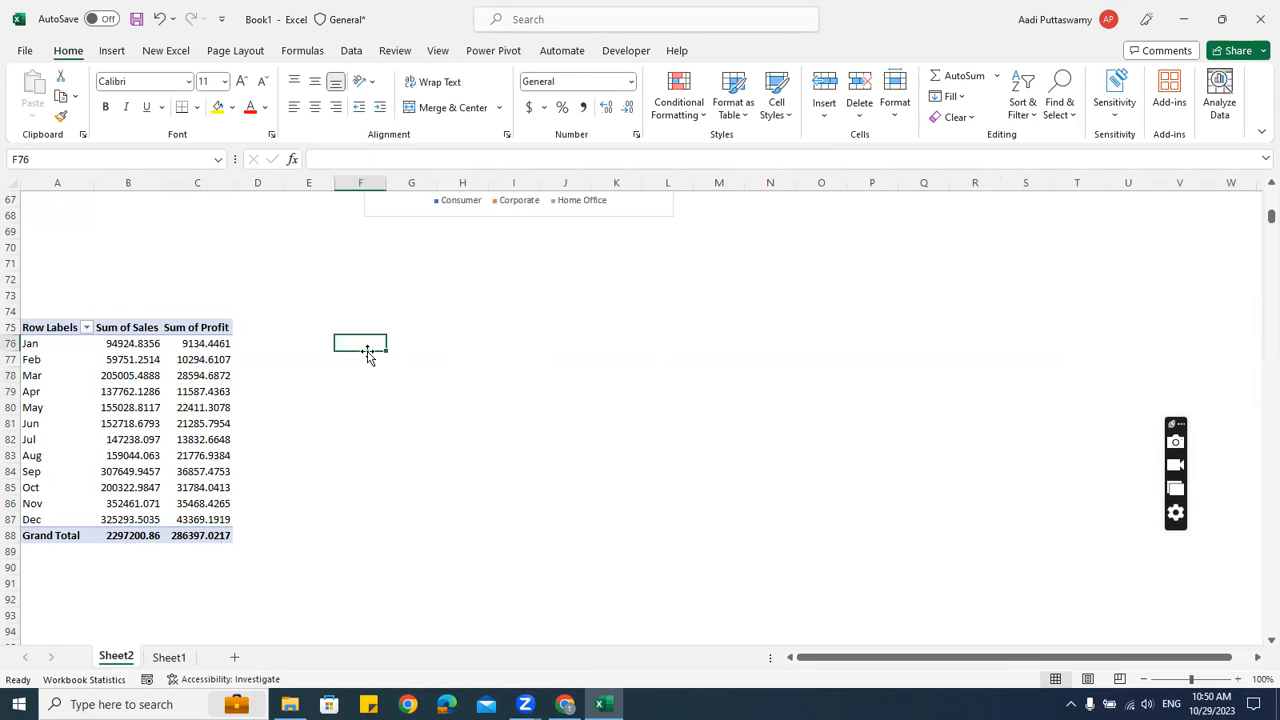
text(=)
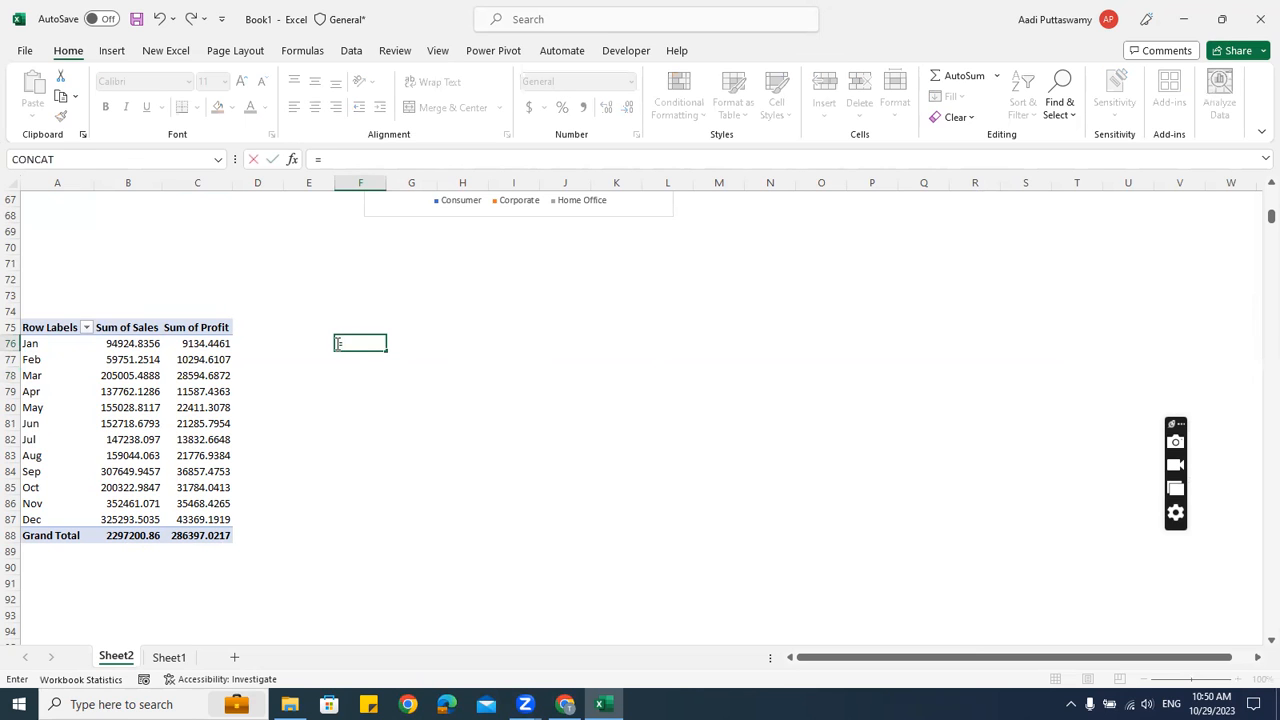
click(40, 346)
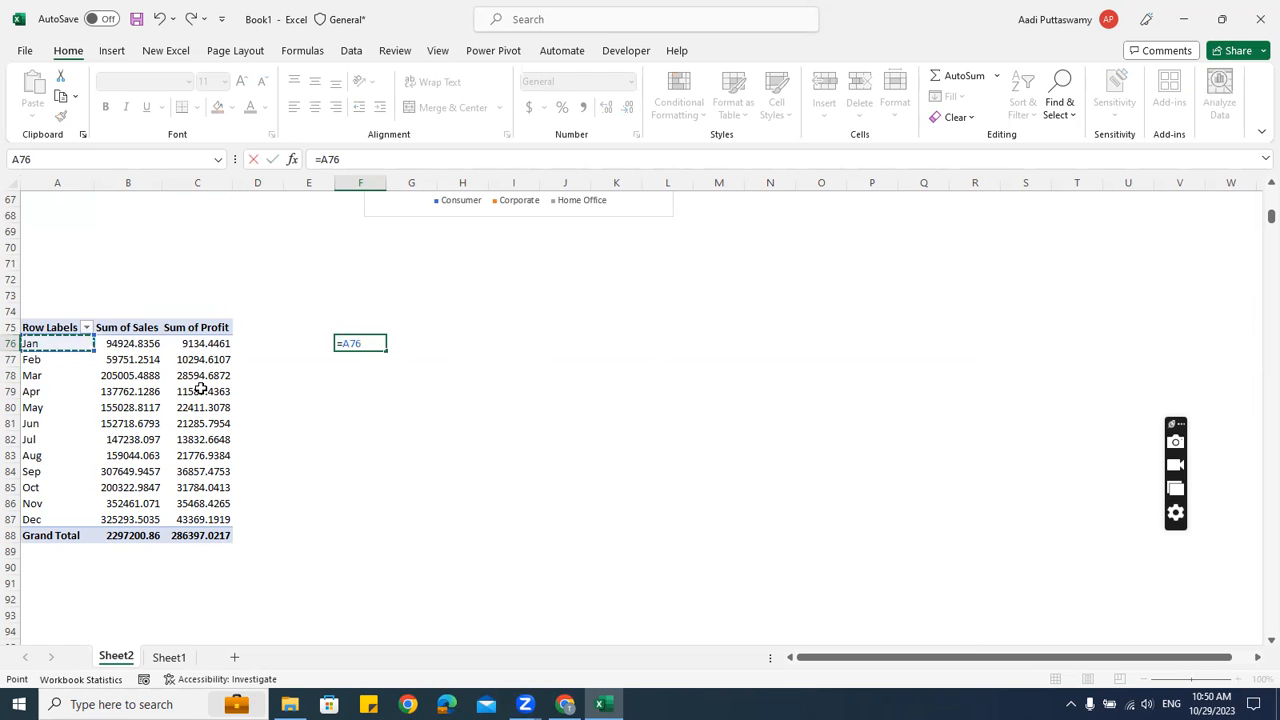
key(Return)
drag(370, 343, 373, 471)
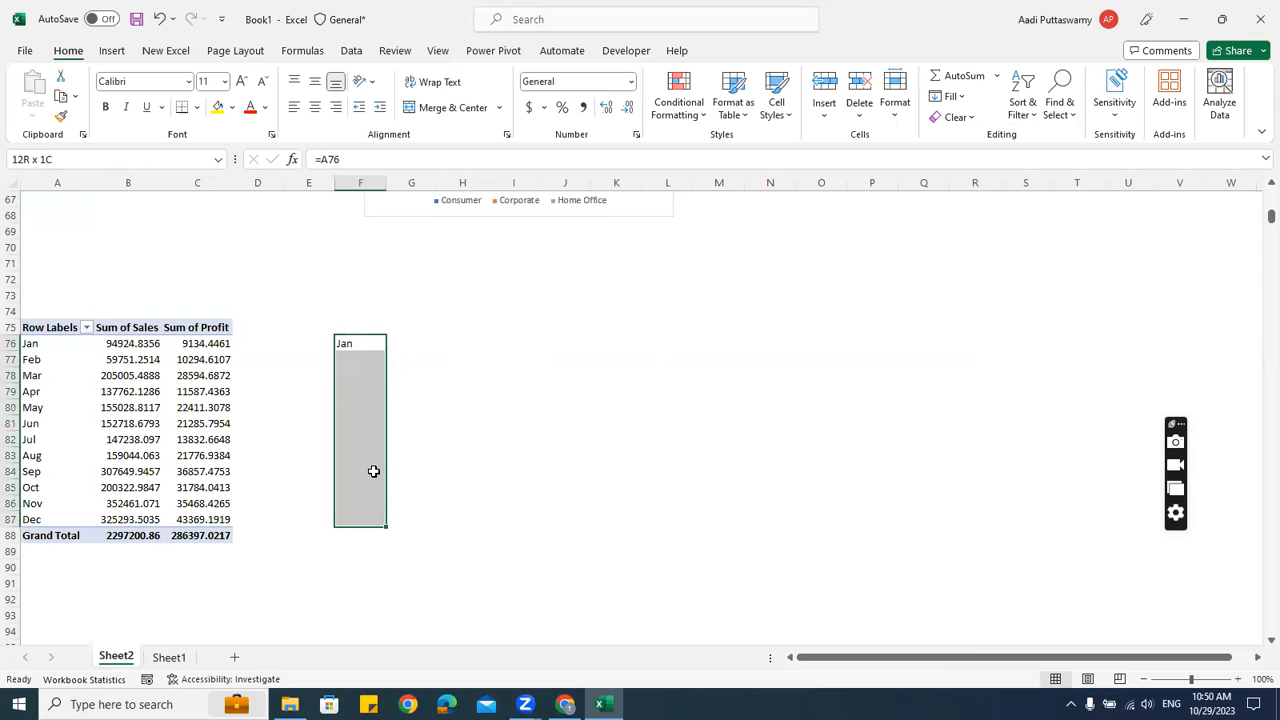
key(ctrl+d)
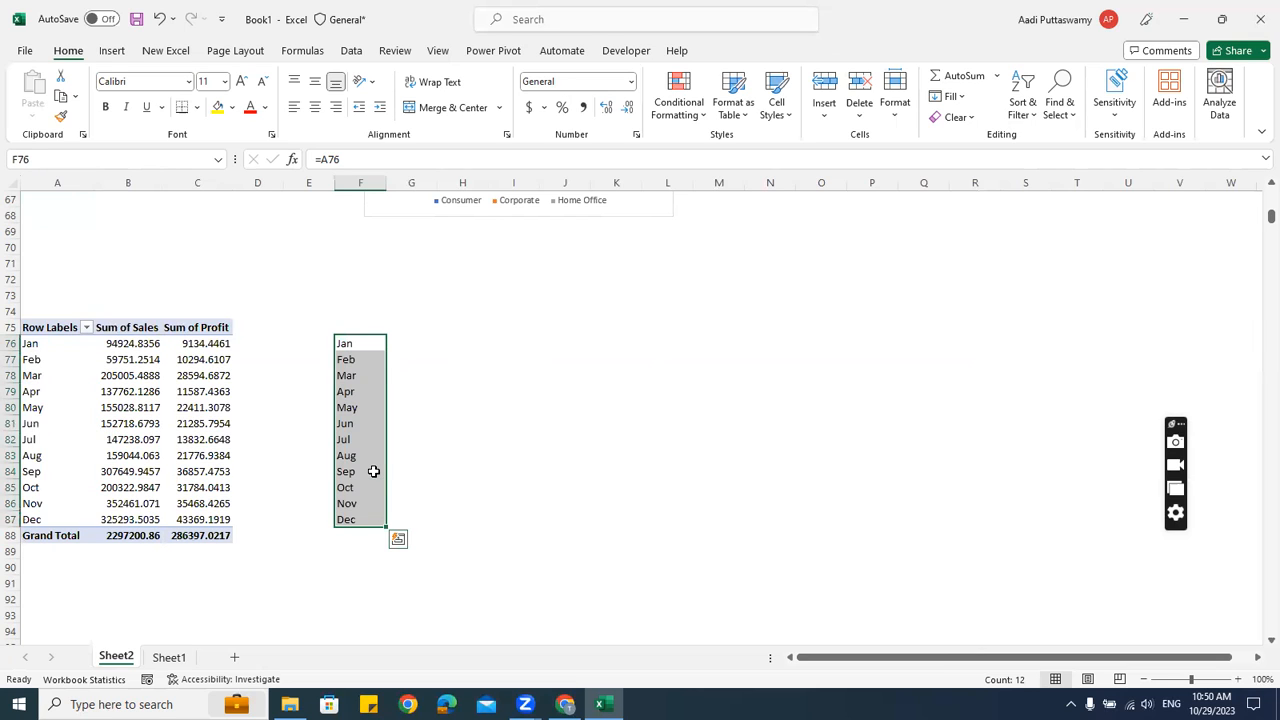
key(shift+Right)
key(shift+Right)
key(ctrl+r)
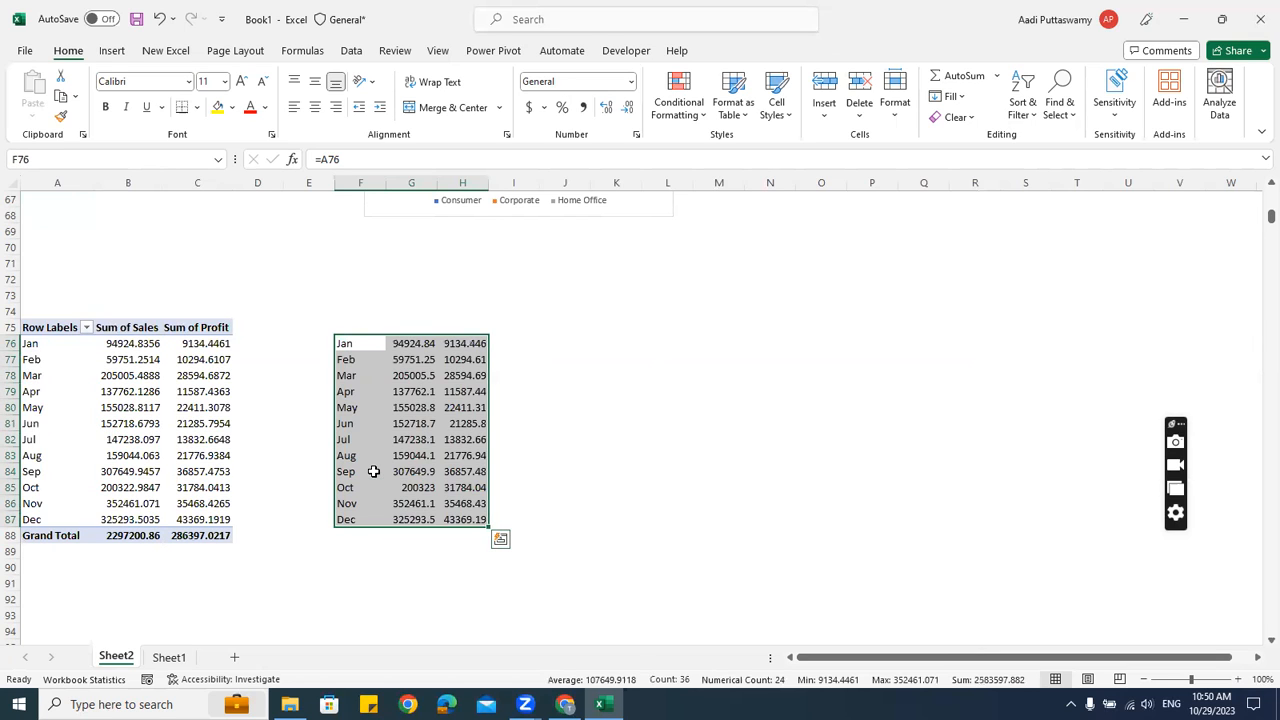
Move the Profit values to column K and link J76:J87 to the month labels
drag(466, 346, 470, 520)
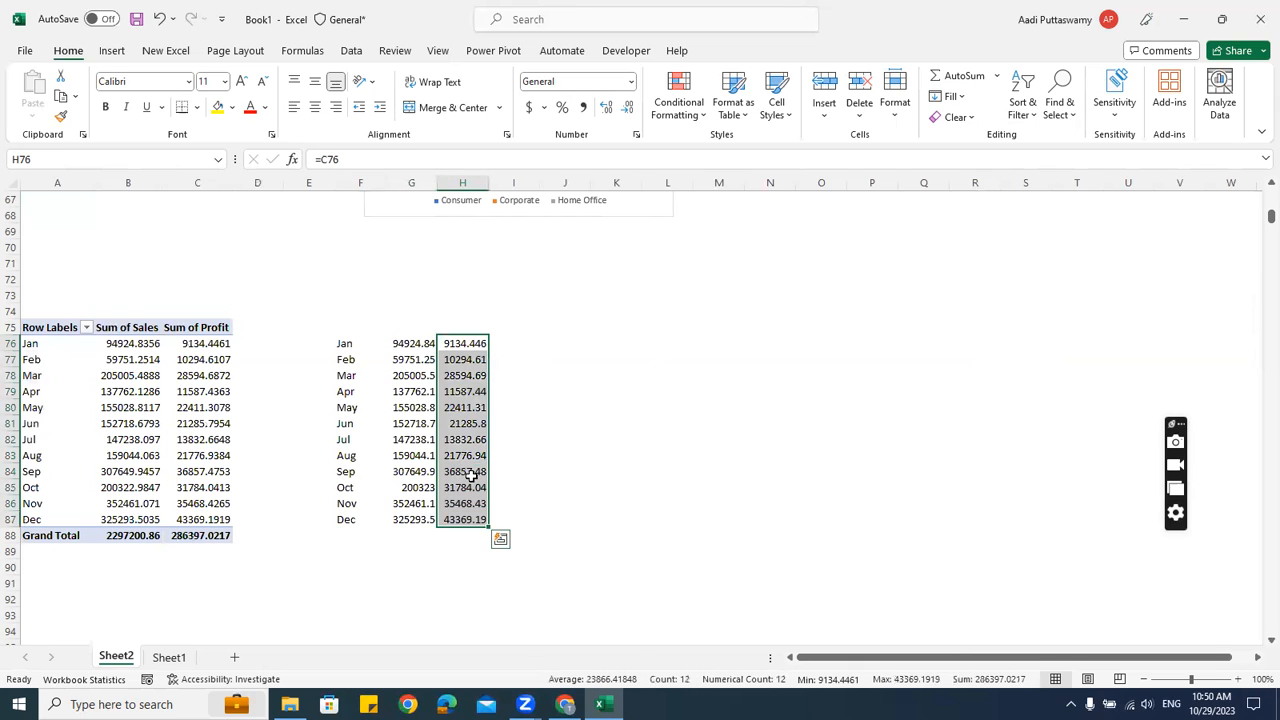
drag(490, 448, 634, 449)
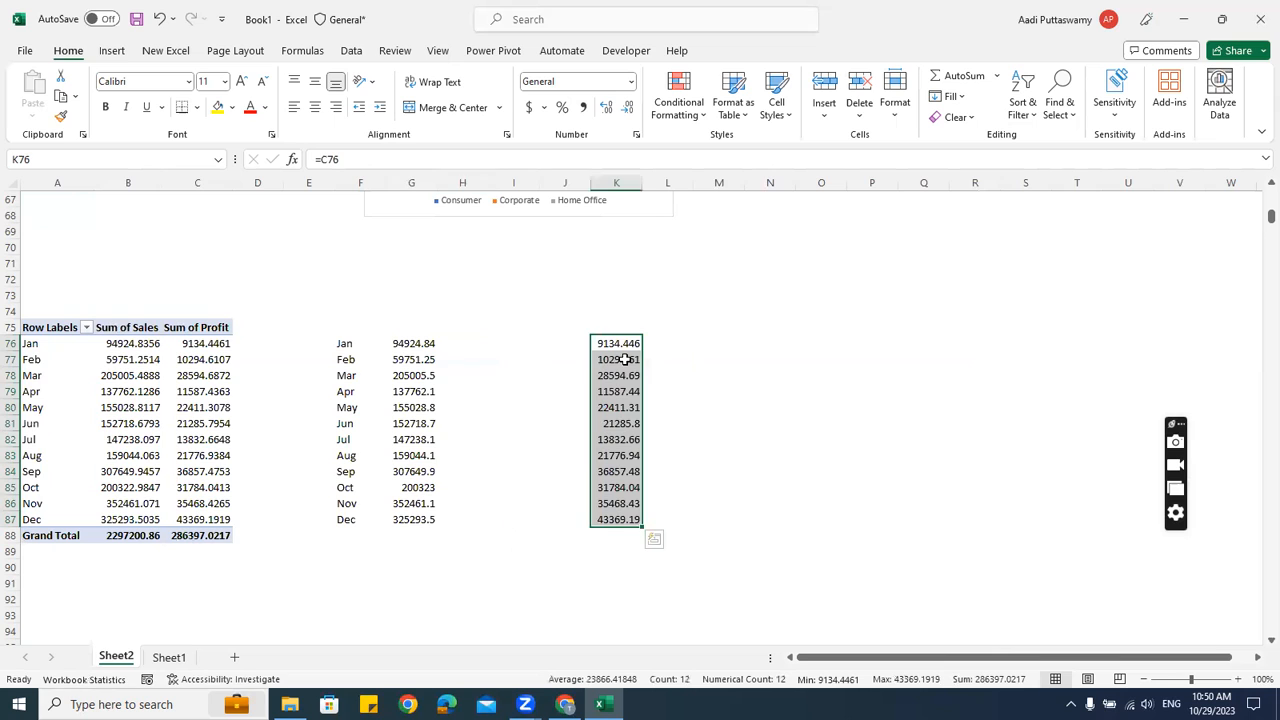
click(552, 347)
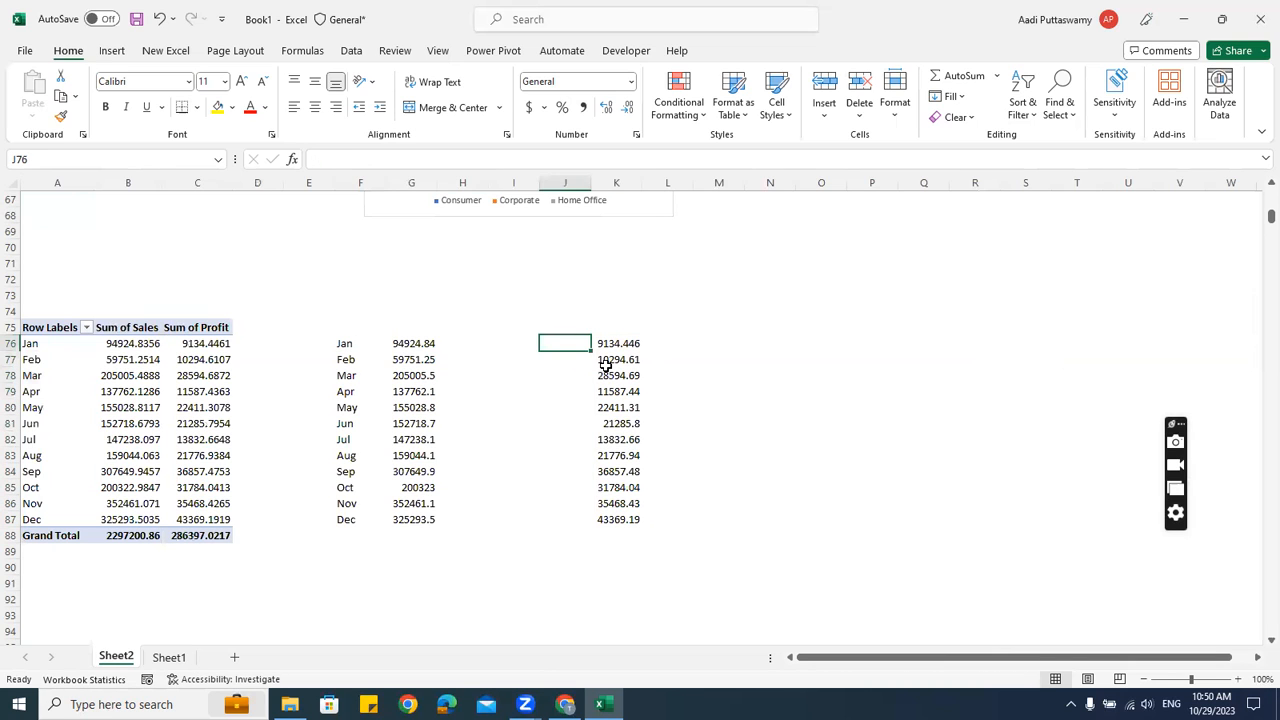
text(=)
key(Left)
key(Left)
key(Left)
key(Left)
key(Left)
key(Left)
key(Left)
key(Left)
key(Left)
key(Return)
key(Up)
key(shift+Down)
key(shift+Down)
key(shift+Down)
key(shift+Down)
key(shift+Down)
key(shift+Down)
key(shift+Down)
key(shift+Down)
key(shift+Down)
key(shift+Down)
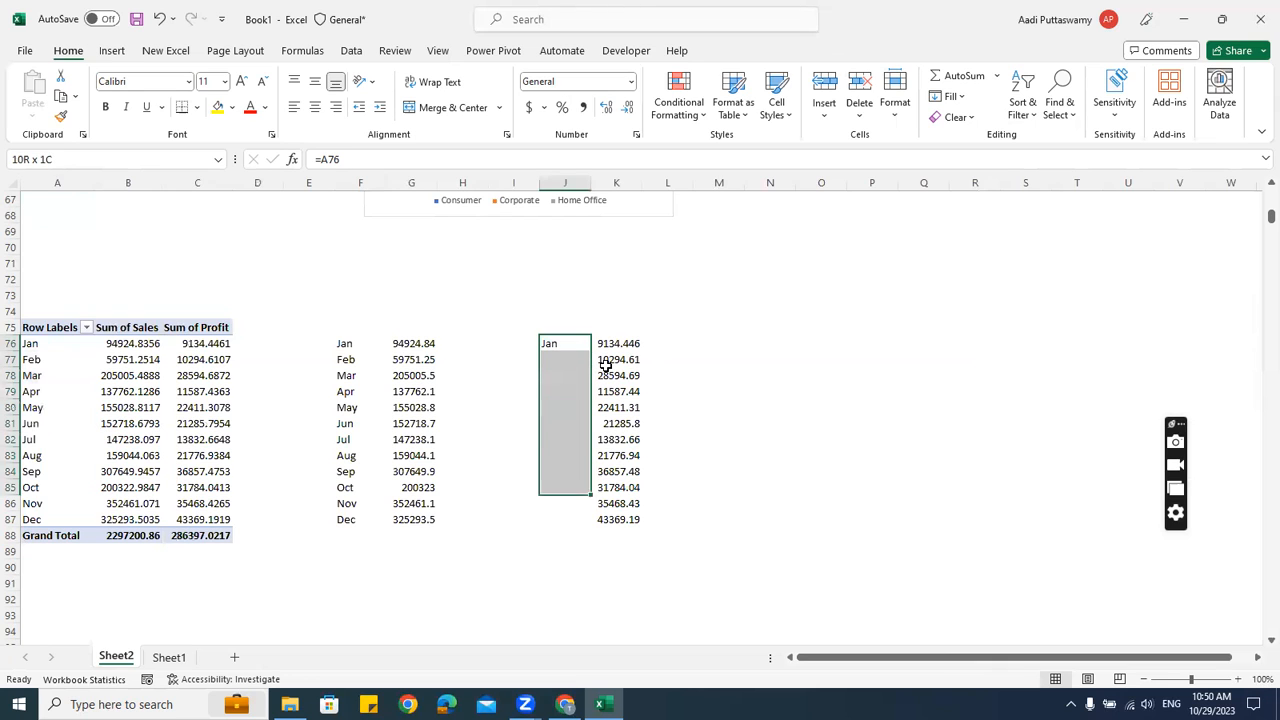
key(ctrl+d)
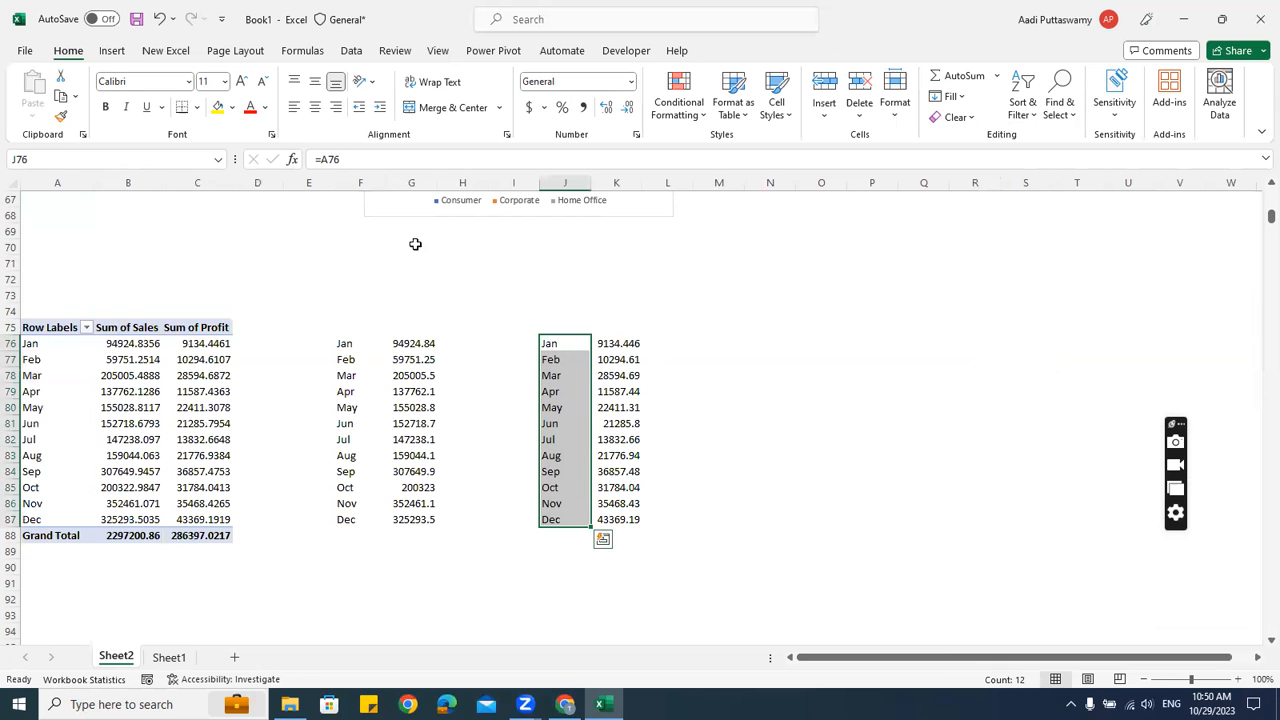
Add the headers Month in F75 and Sales in G75
click(337, 324)
text(Month)
key(Return)
key(Up)
key(Right)
text(Sales)
key(Return)
Add the headers Month in J75 and Profit in K75
click(515, 327)
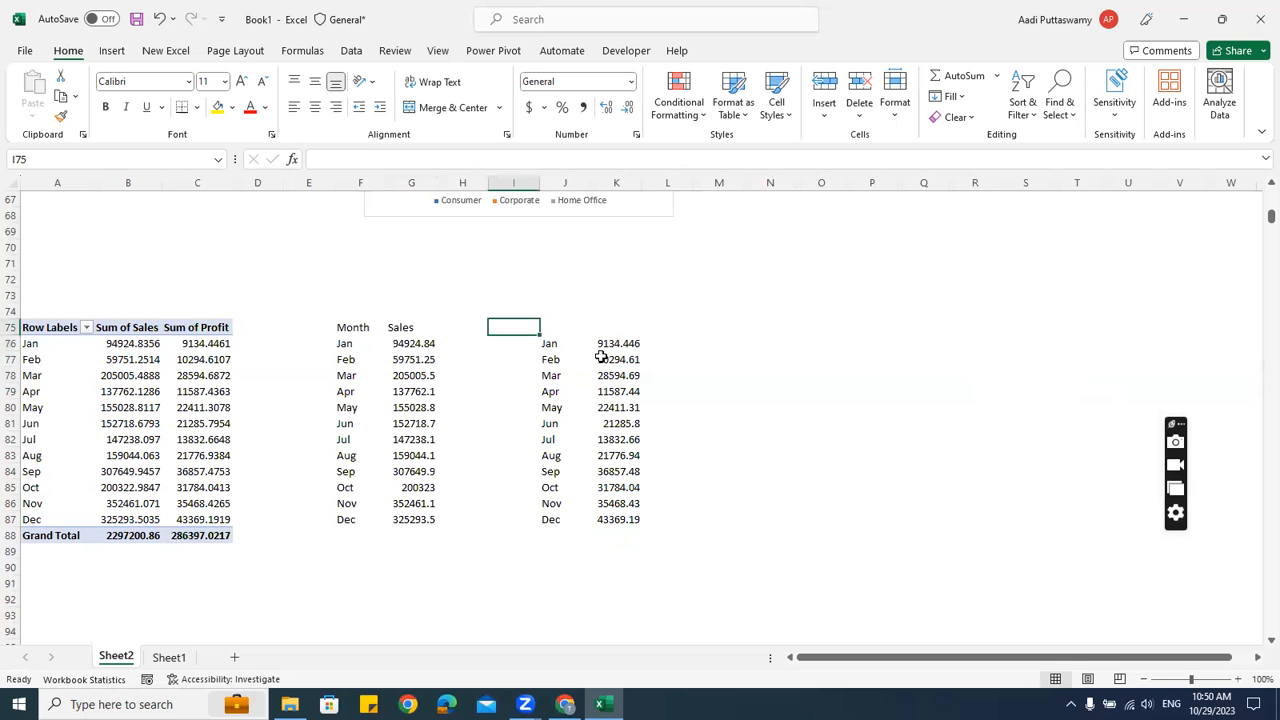
key(Right)
text(Month)
key(Return)
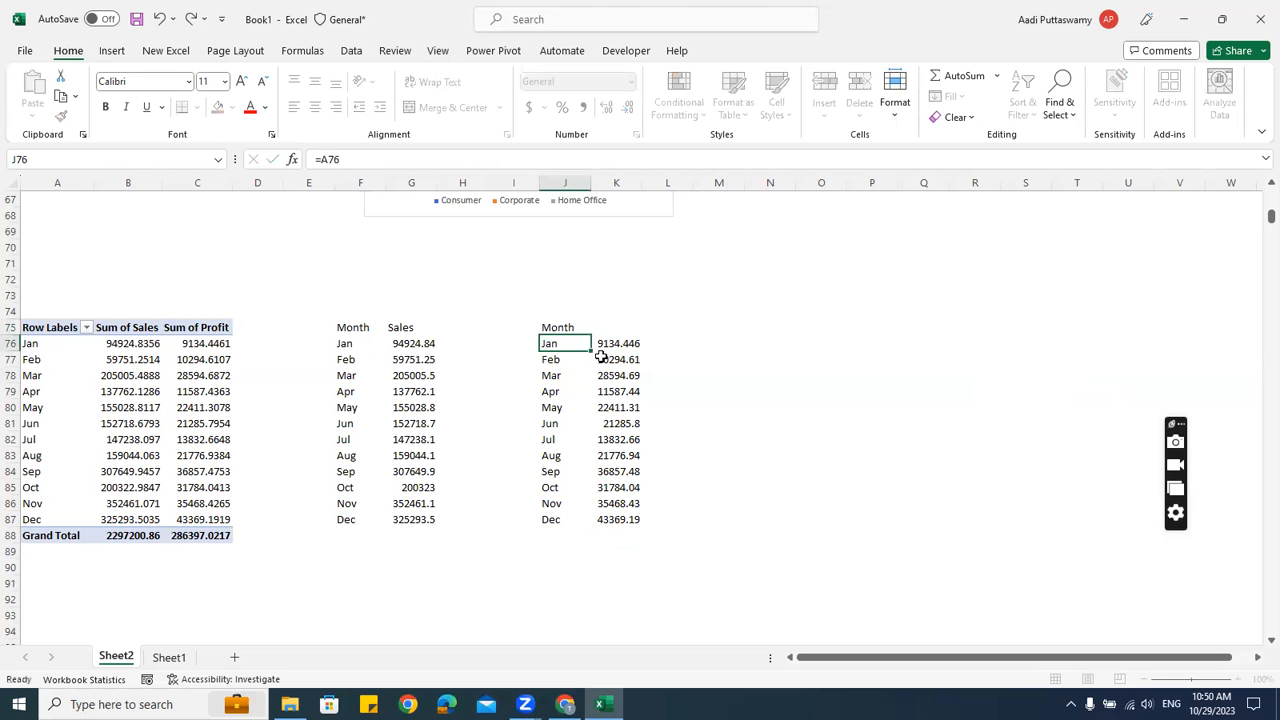
key(Up)
key(Right)
text(Profit)
key(Return)
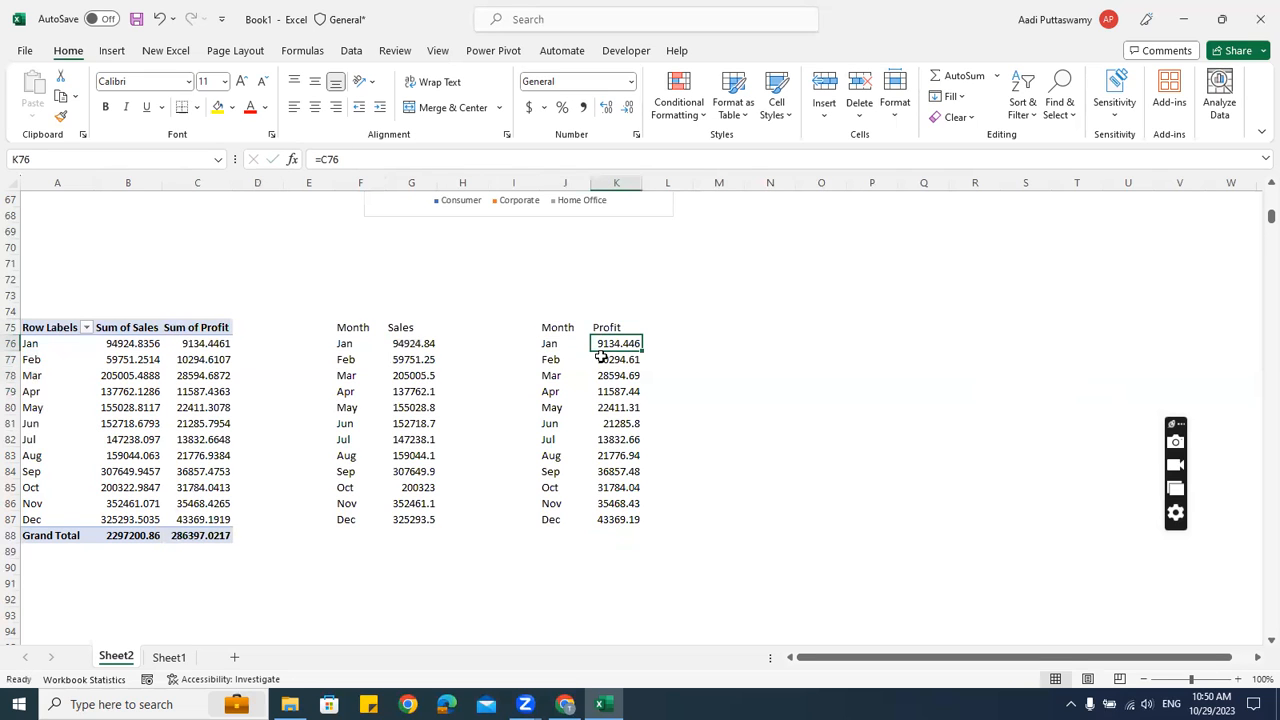
Chart F75:G87 as a monthly Sales line chart placed below the tables
drag(343, 337, 403, 465)
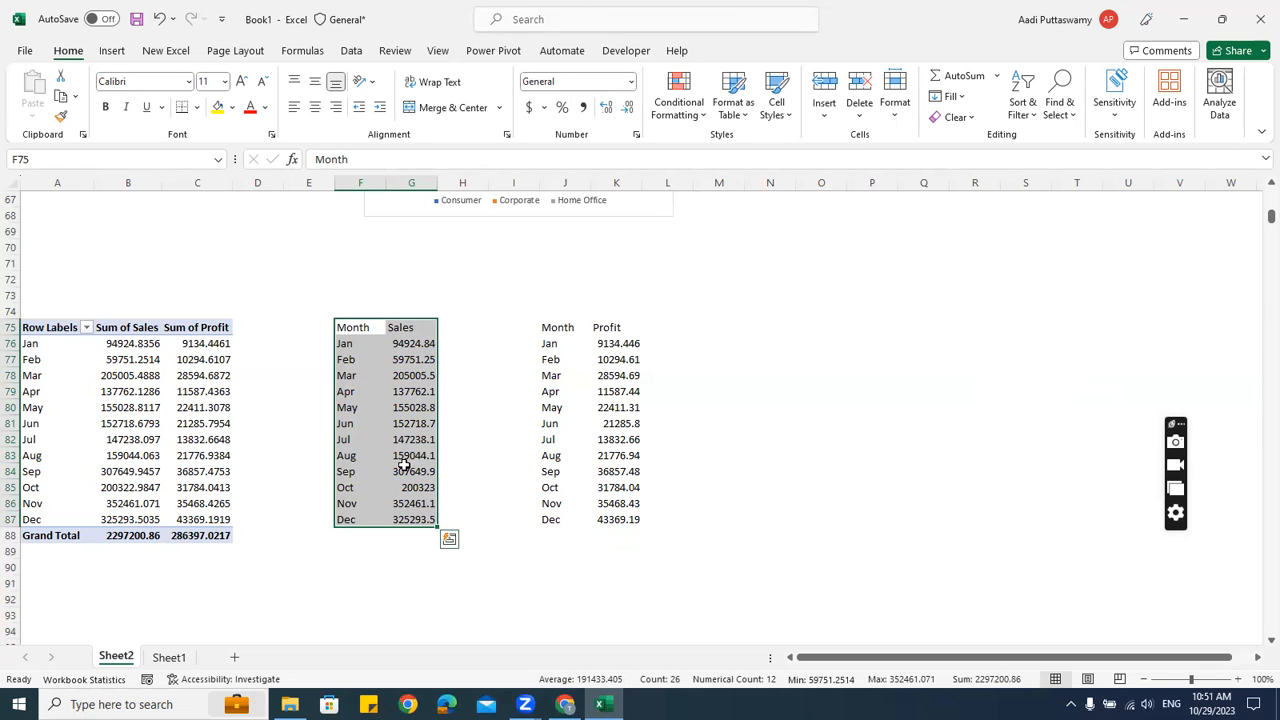
click(112, 51)
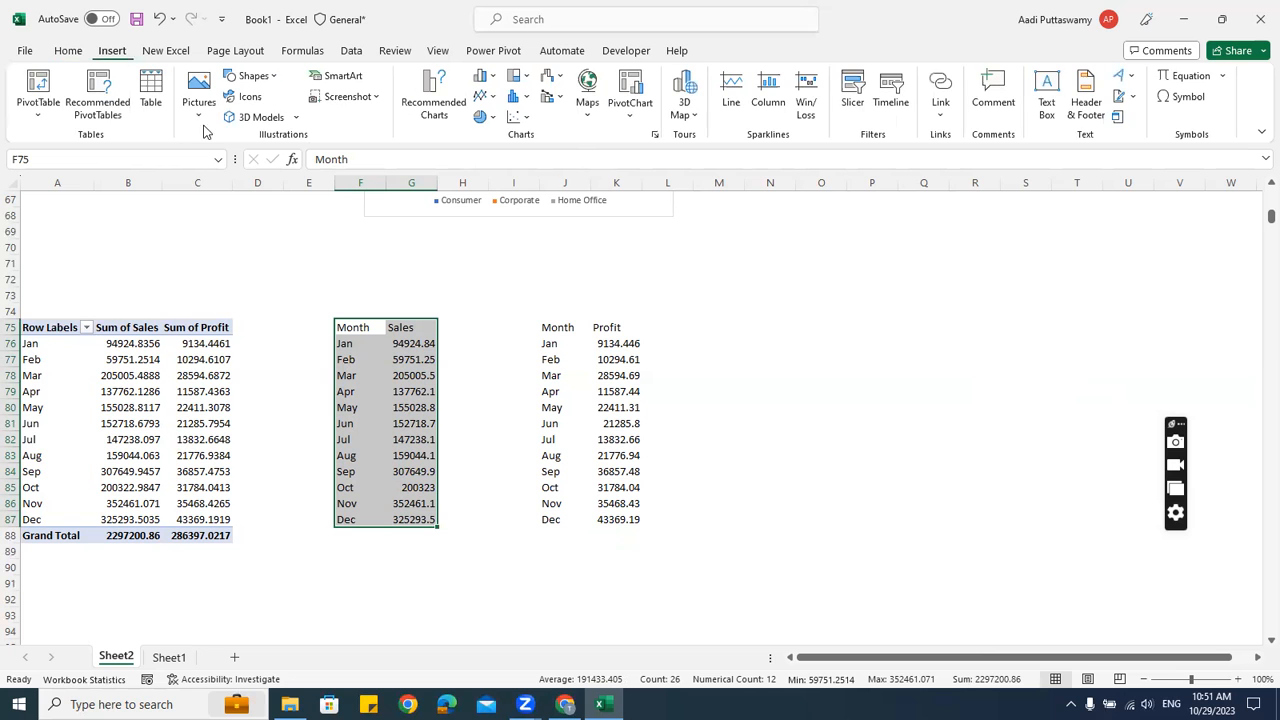
click(497, 97)
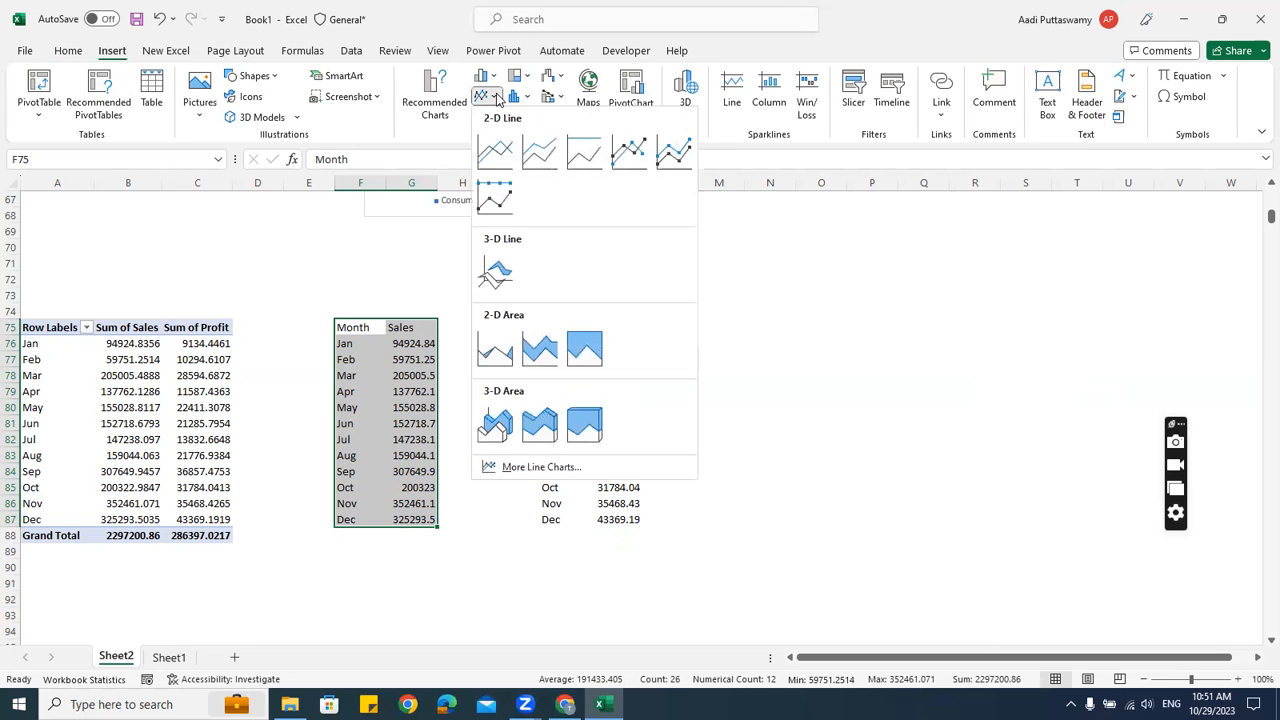
click(629, 150)
drag(517, 306, 761, 256)
click(352, 346)
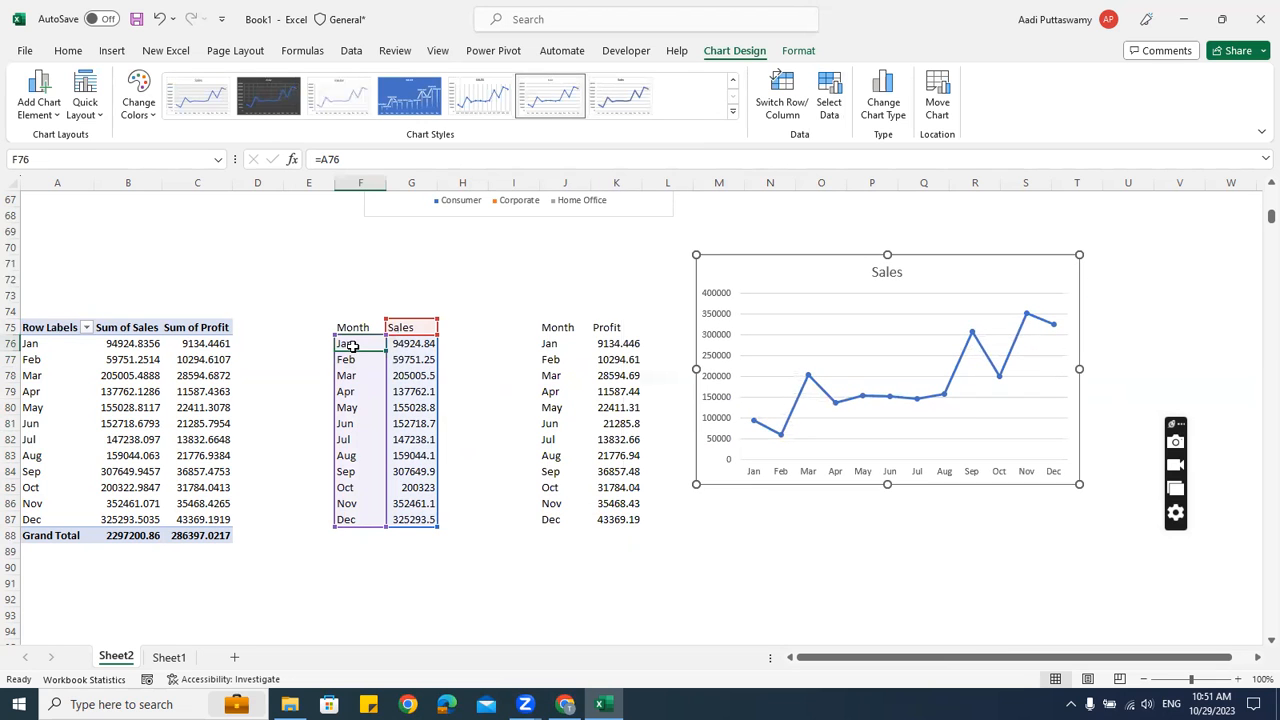
key(ctrl+Down)
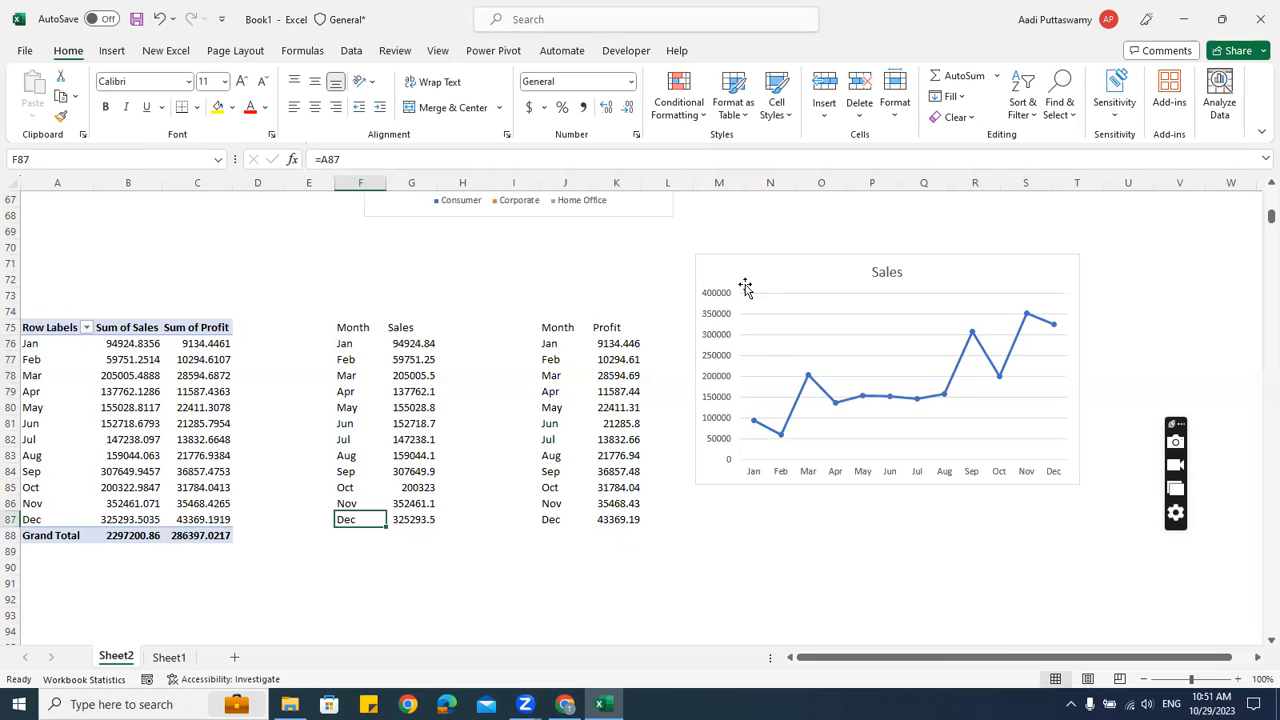
drag(758, 260, 407, 331)
scroll(514, 289, down, 3)
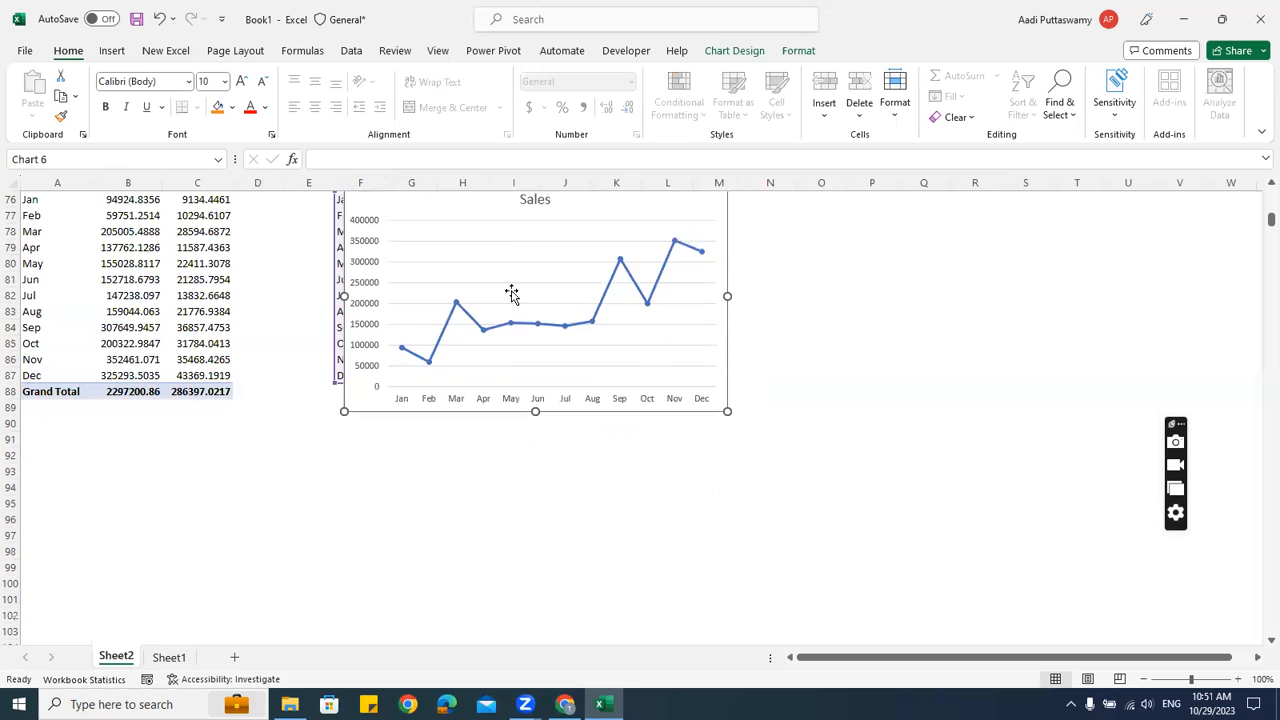
scroll(493, 386, up, 2)
drag(482, 284, 370, 463)
drag(556, 284, 617, 471)
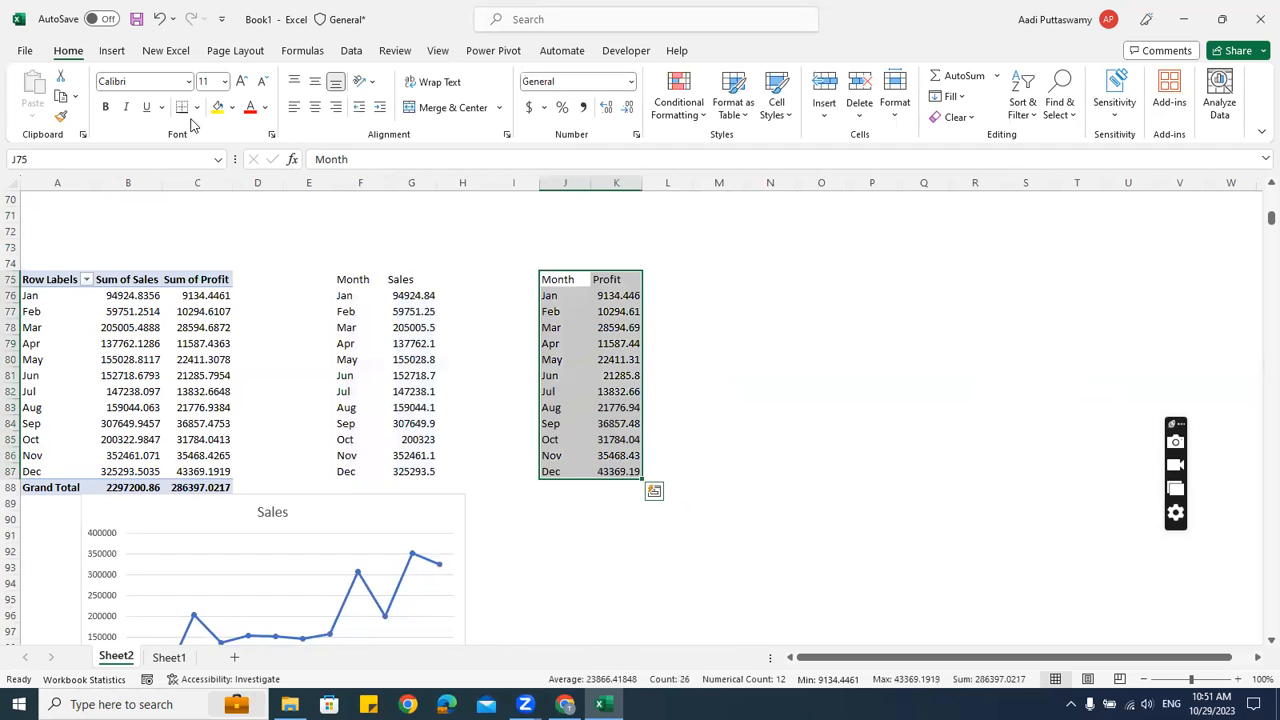
Insert a line-with-markers chart of monthly Profit beside the Sales chart
click(118, 50)
click(486, 96)
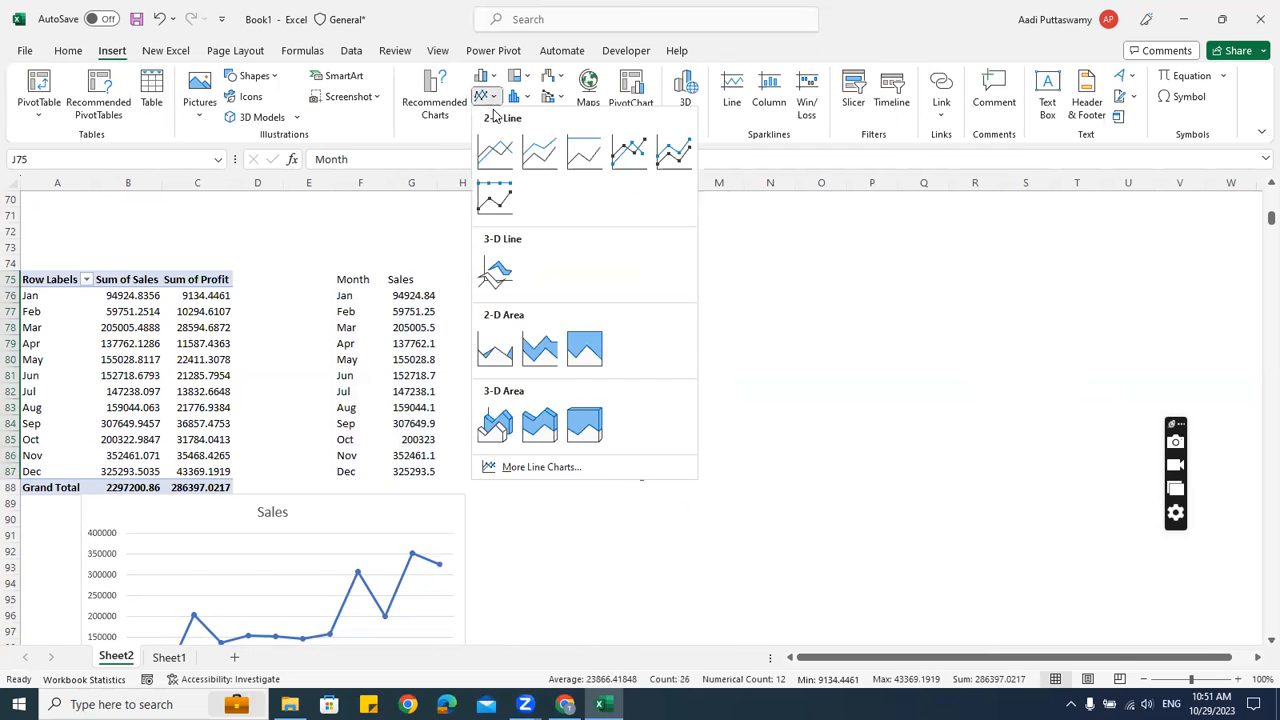
click(631, 150)
scroll(833, 328, down, 3)
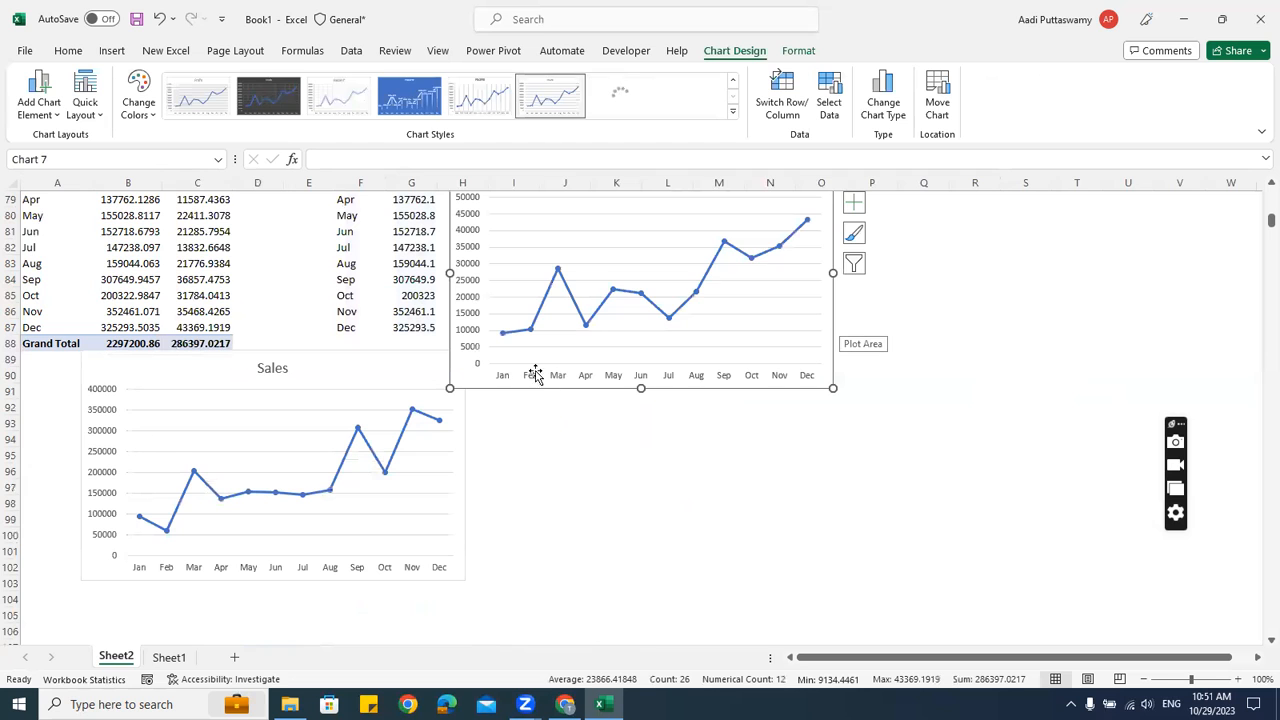
drag(476, 385, 508, 571)
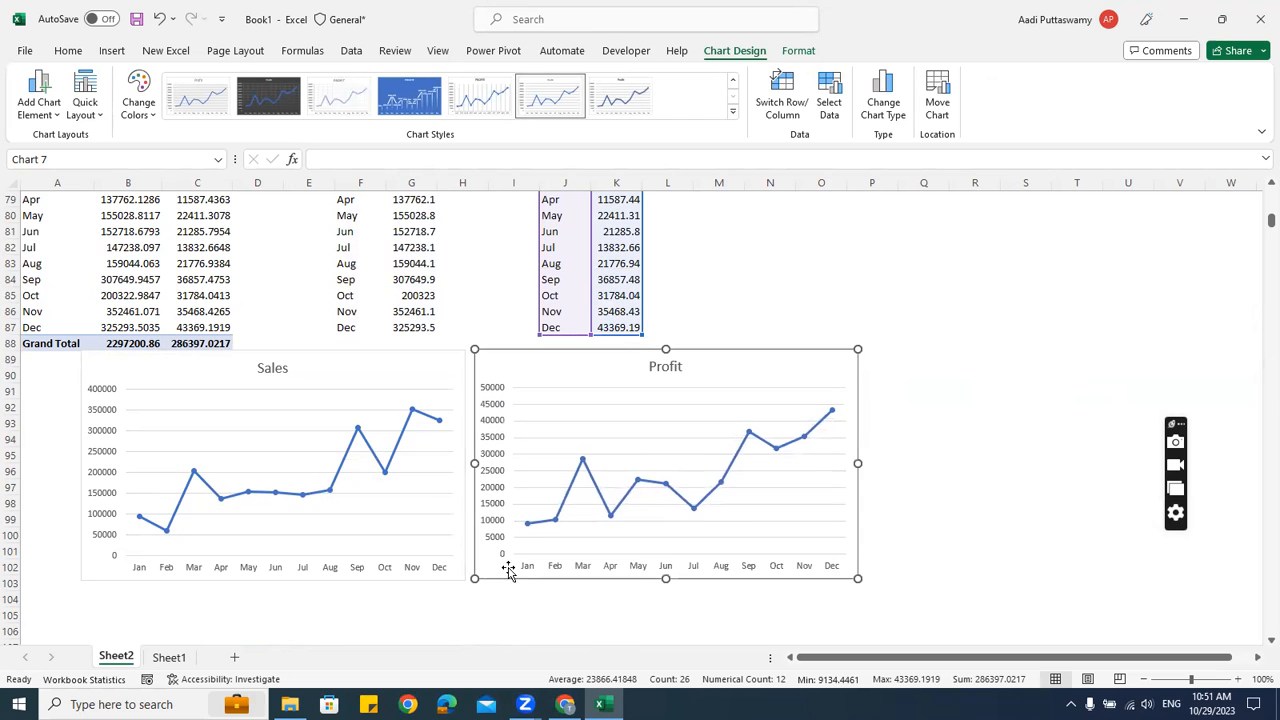
click(960, 326)
scroll(993, 452, up, 20)
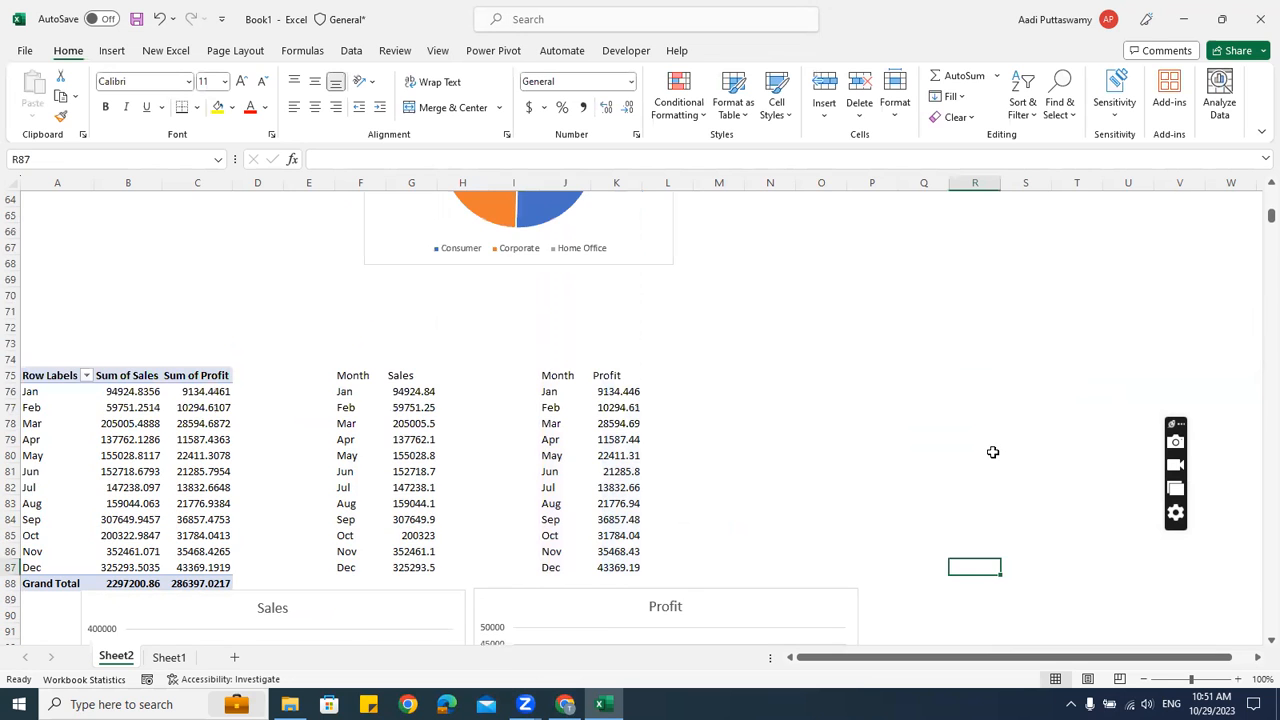
scroll(993, 452, up, 4)
scroll(992, 451, down, 20)
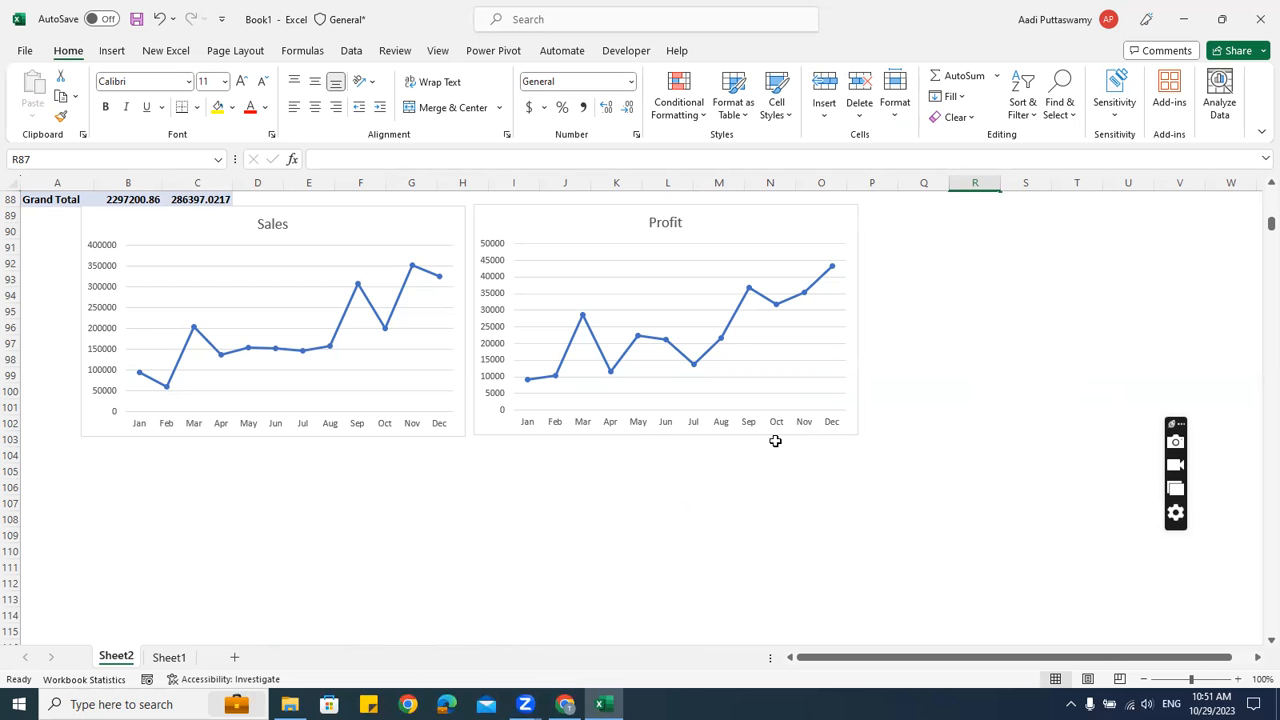
scroll(574, 357, up, 19)
scroll(574, 357, up, 10)
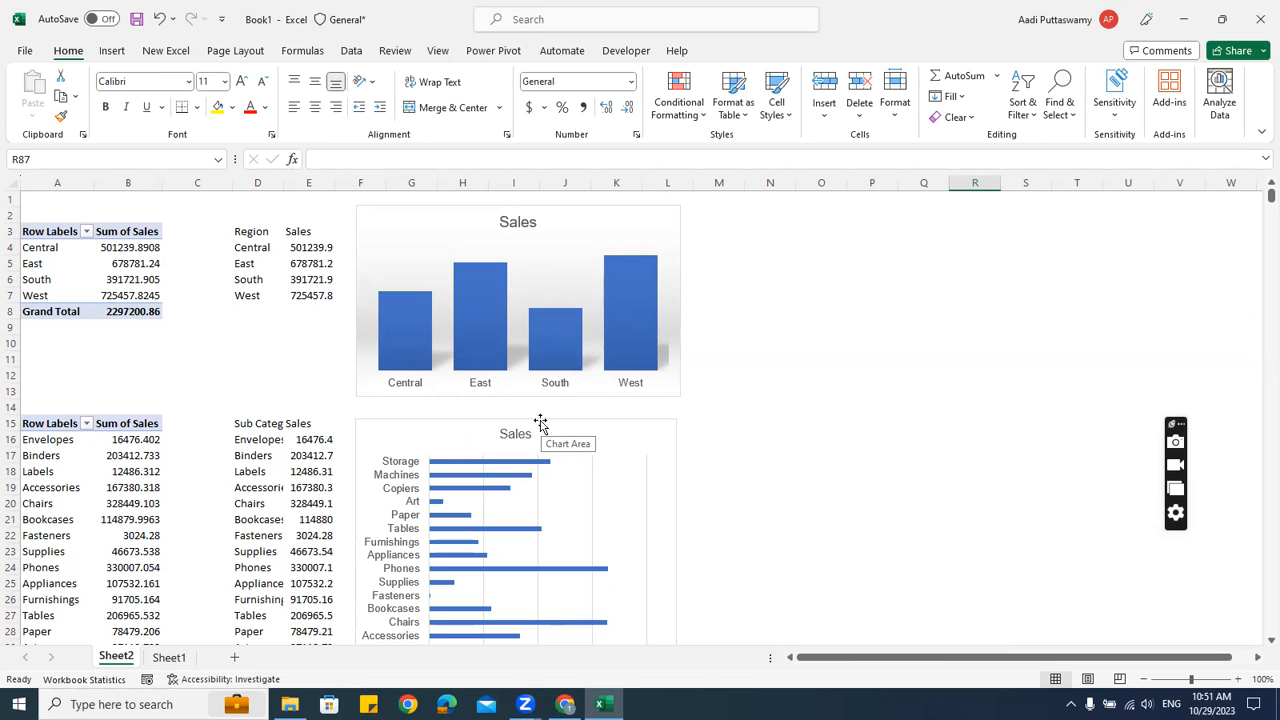
scroll(527, 421, down, 3)
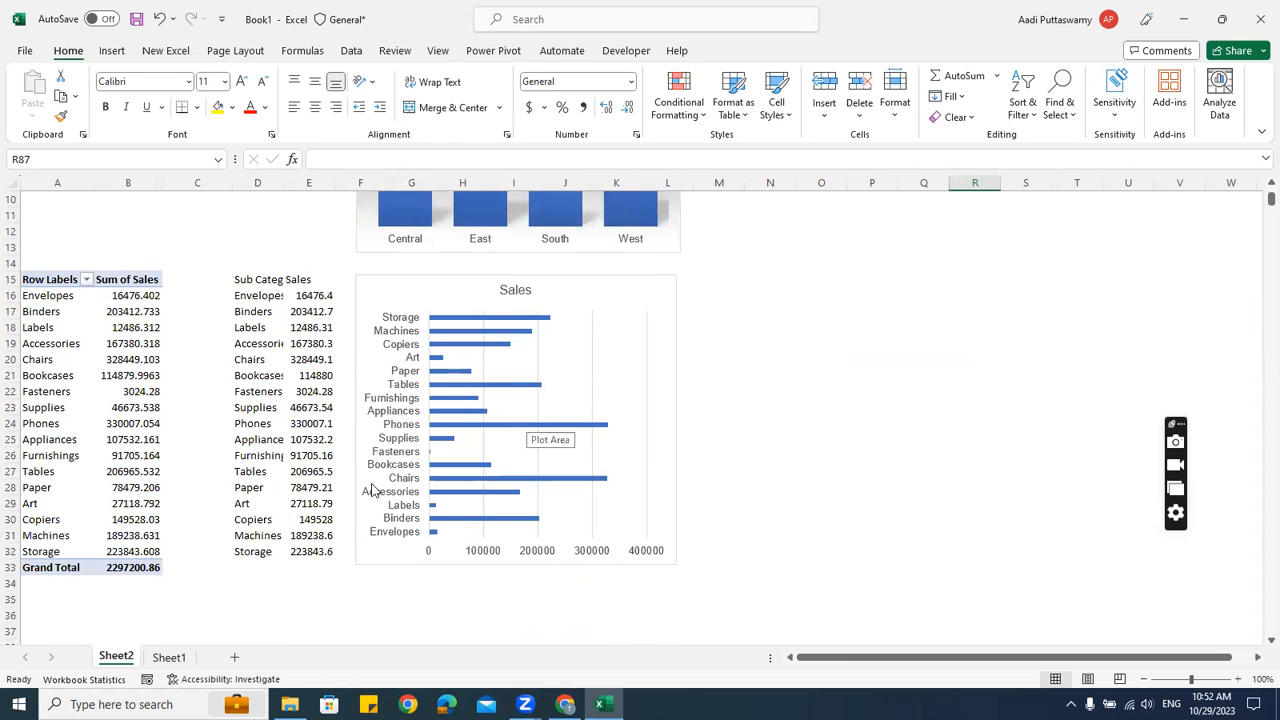
Add a new Sheet3 and toggle its View gridlines off and back on
click(236, 658)
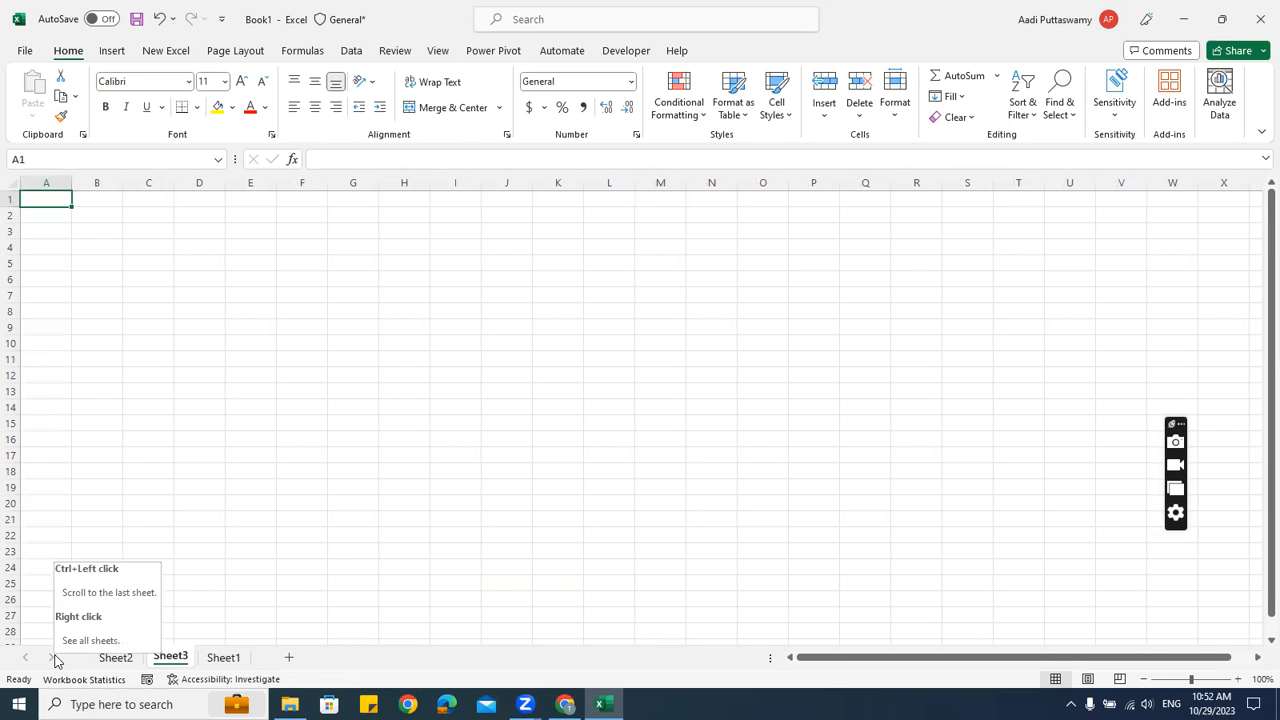
click(403, 345)
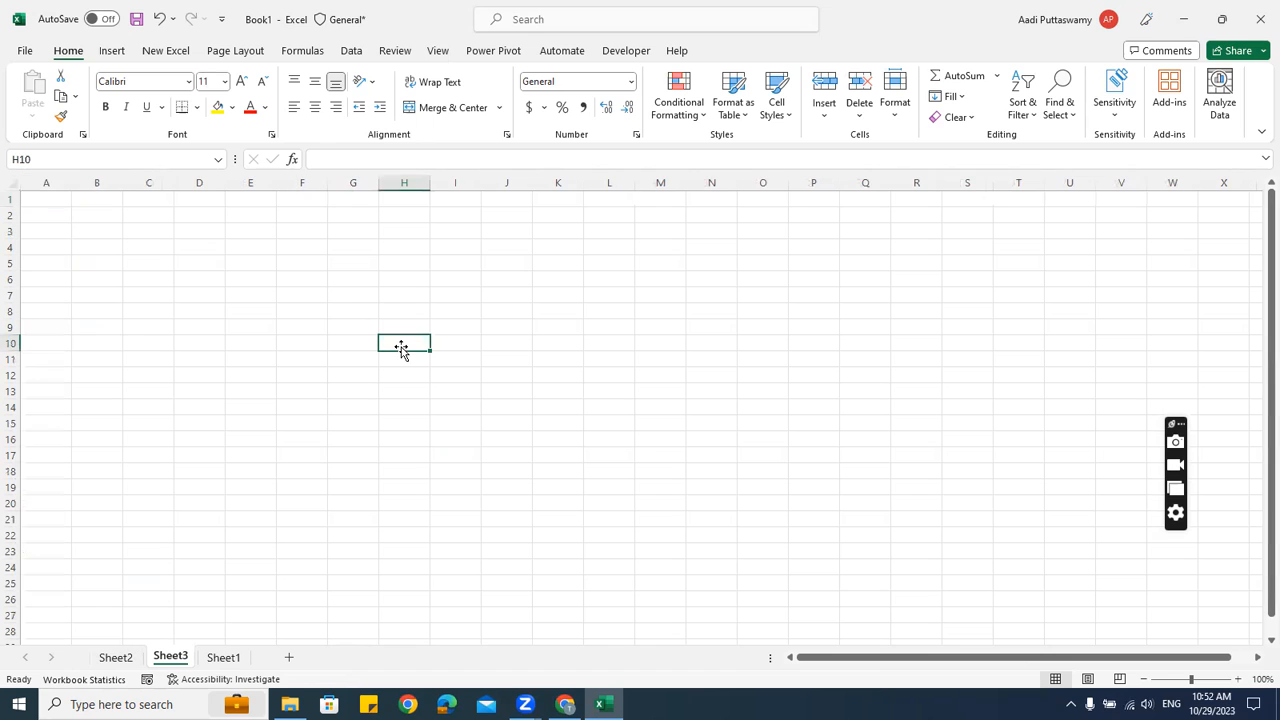
click(440, 52)
click(463, 96)
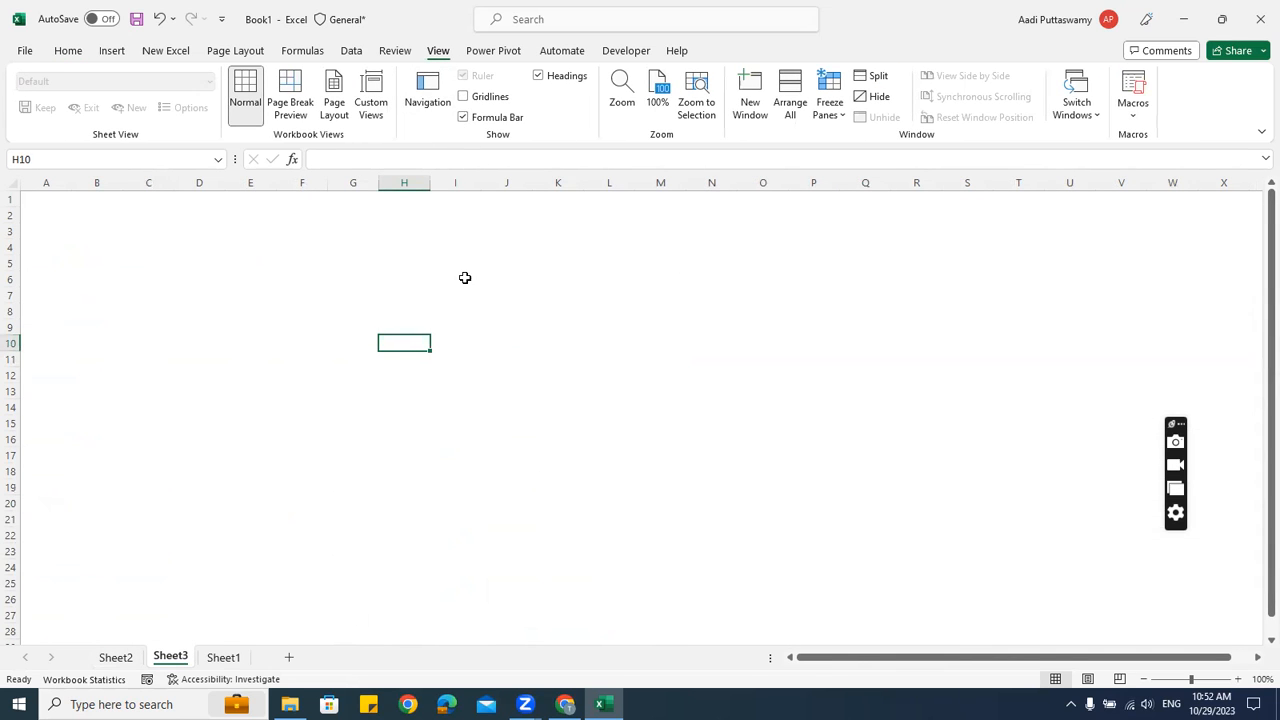
click(474, 315)
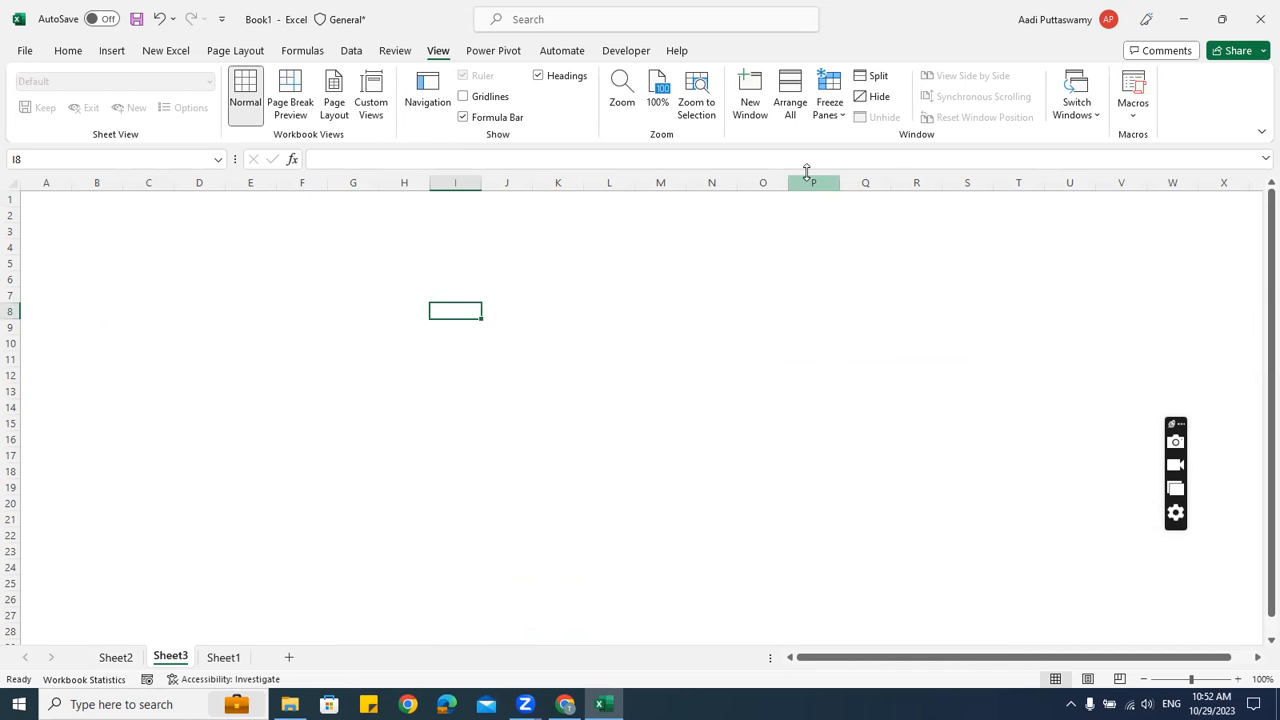
click(490, 100)
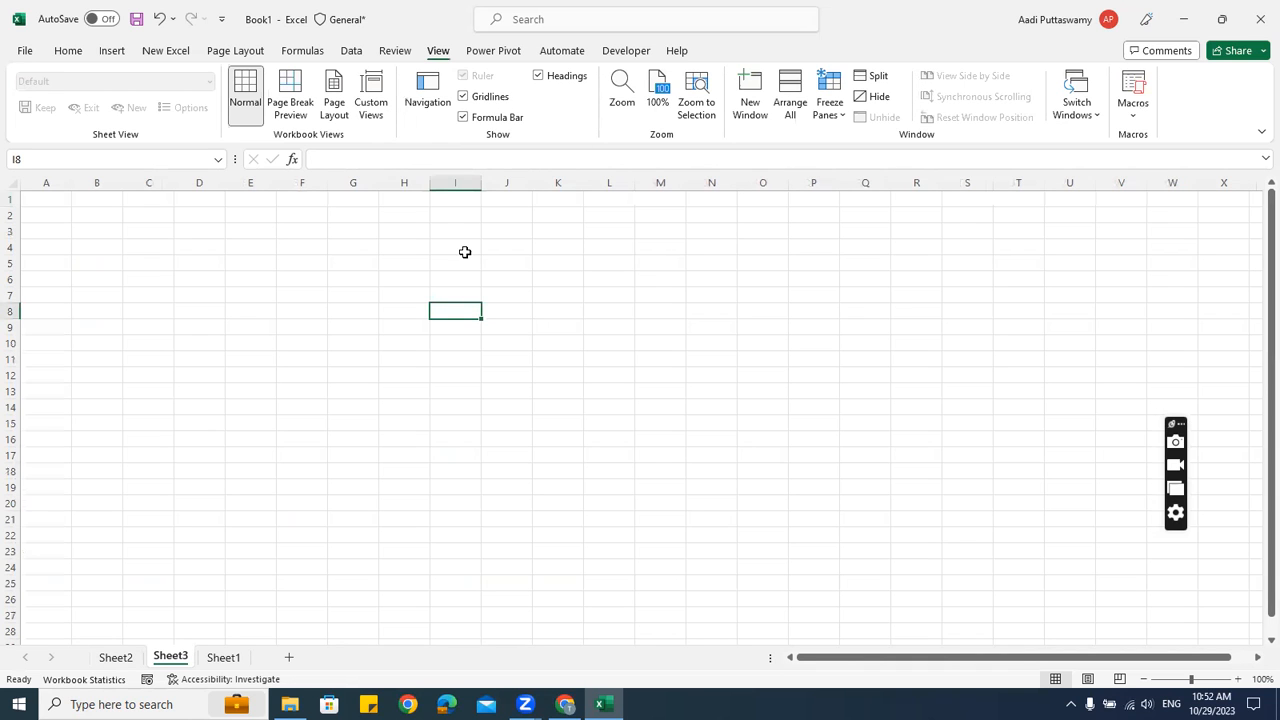
Fill every cell of Sheet3 white so no gridlines show, then check a few cells
click(11, 182)
click(66, 52)
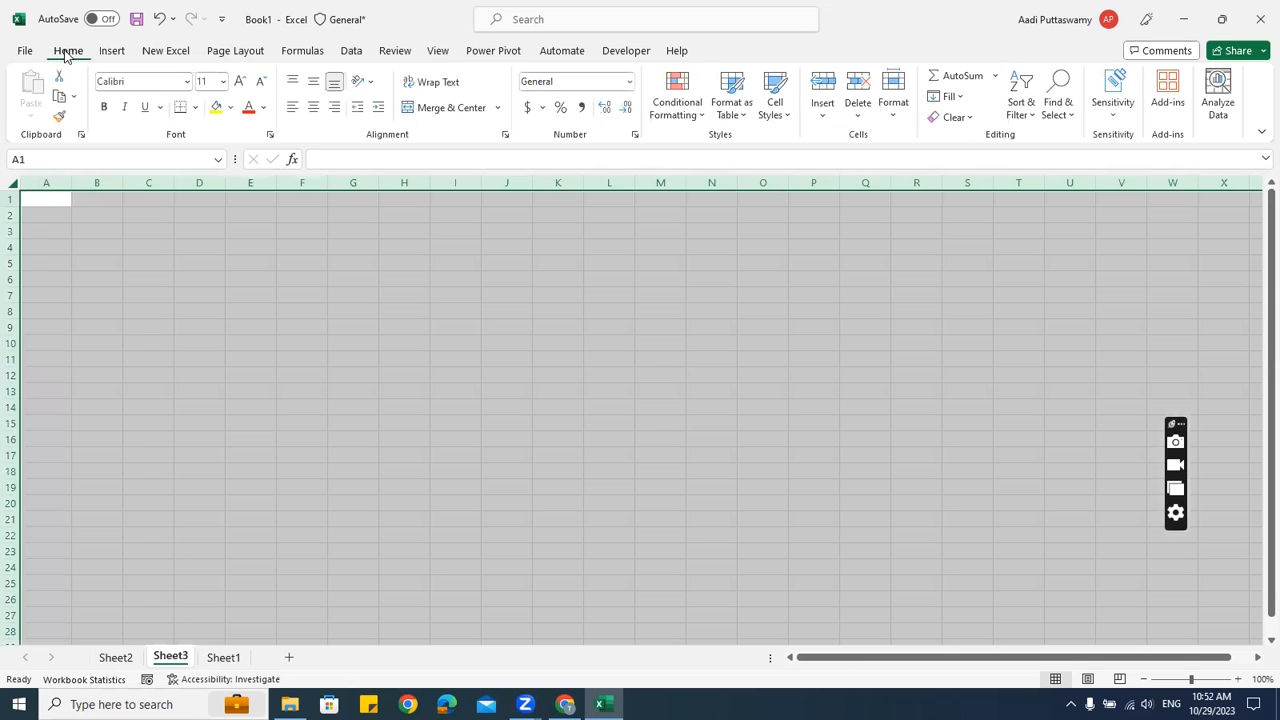
click(230, 107)
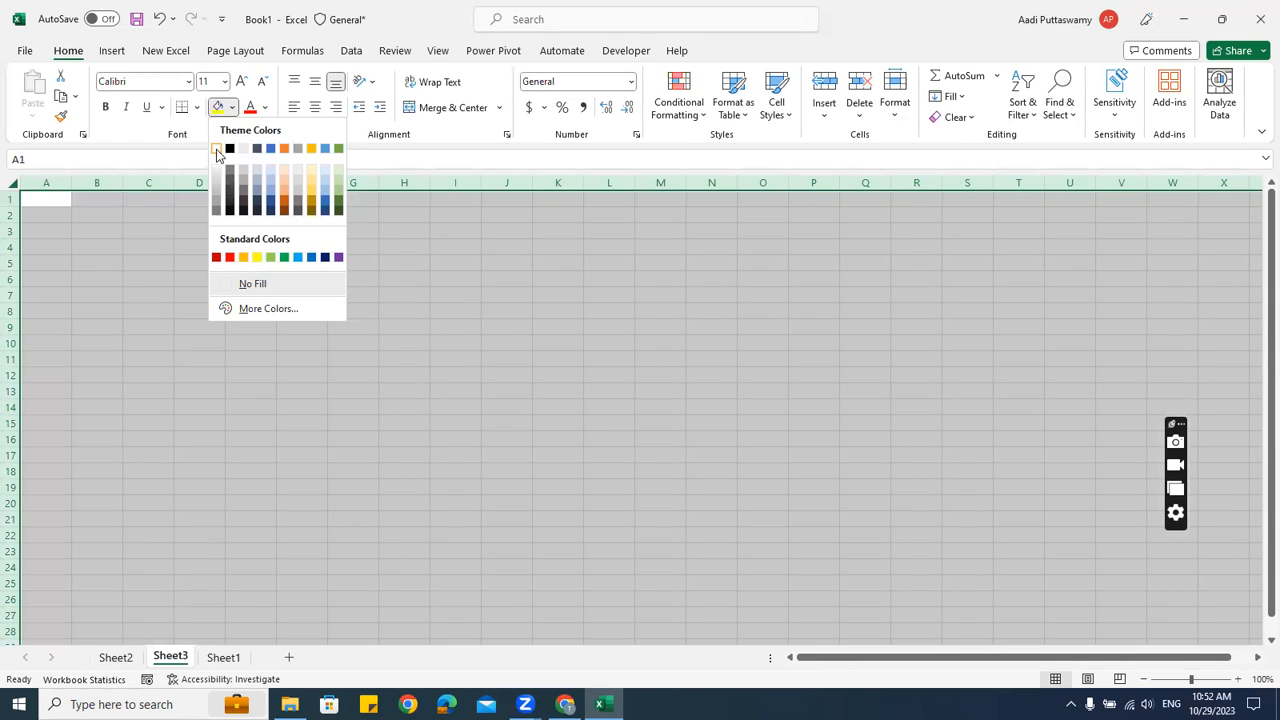
click(217, 149)
click(365, 406)
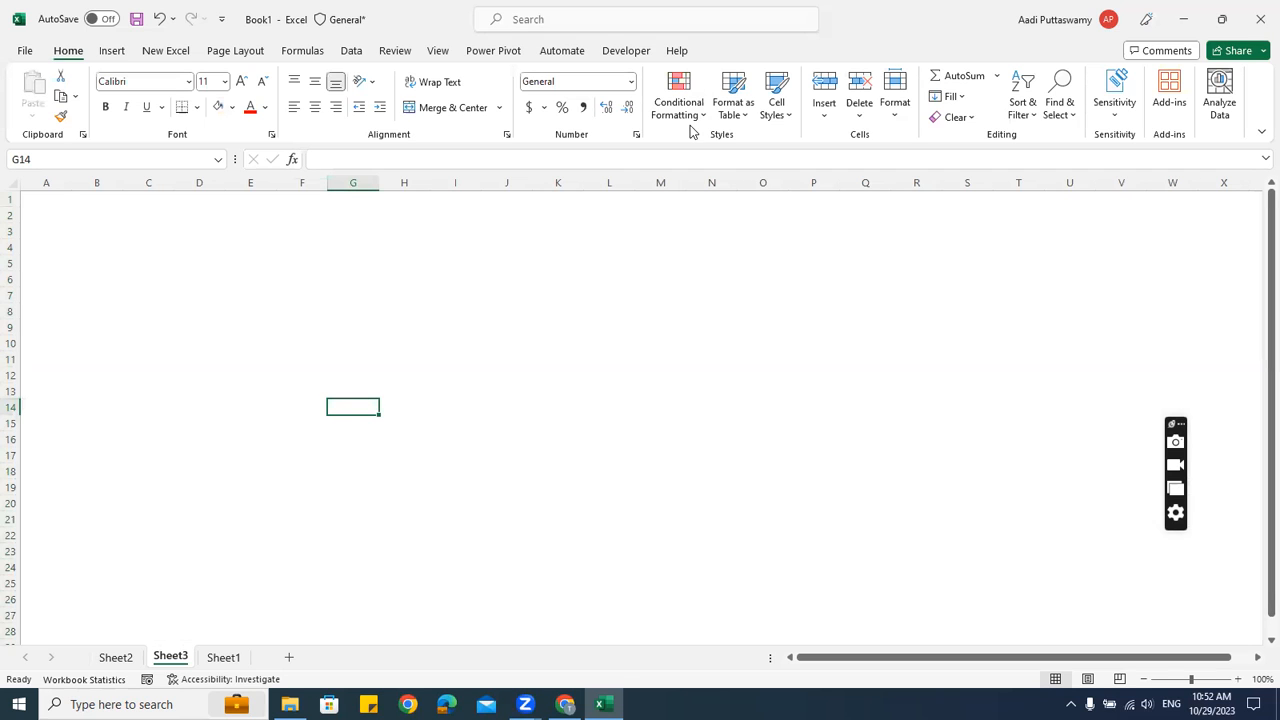
click(404, 312)
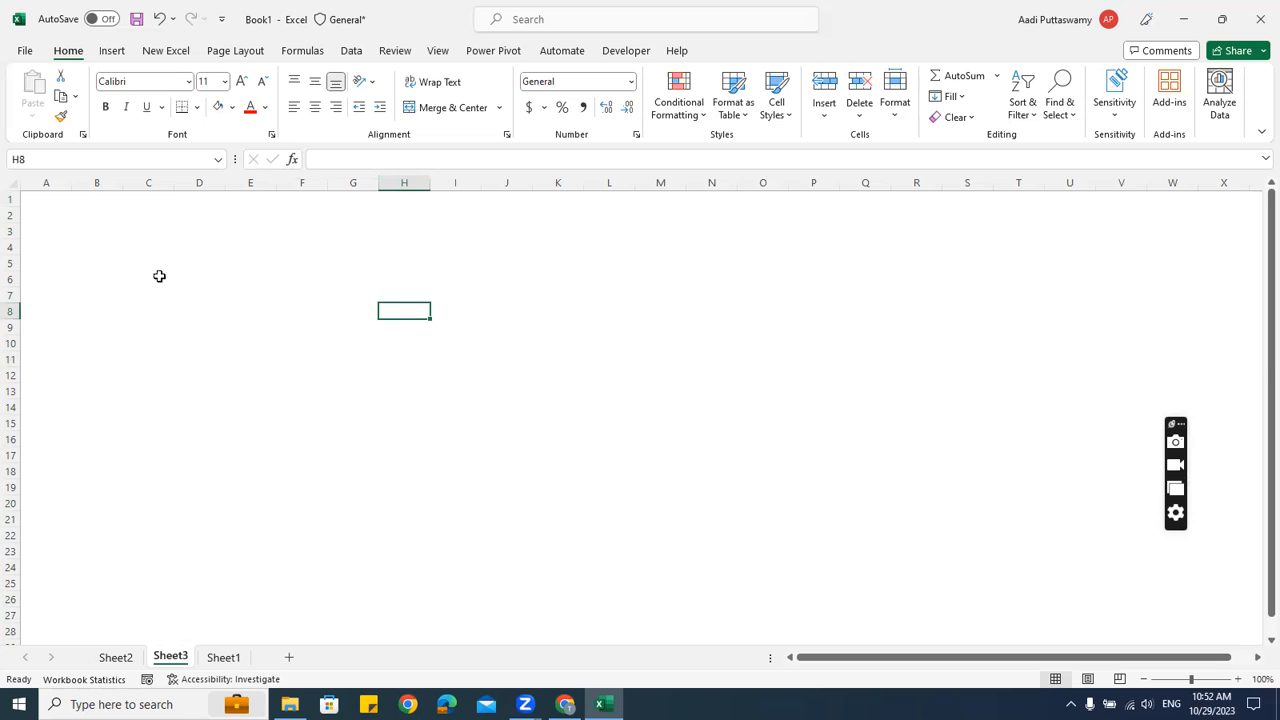
click(74, 220)
click(51, 203)
click(167, 203)
click(398, 252)
click(415, 326)
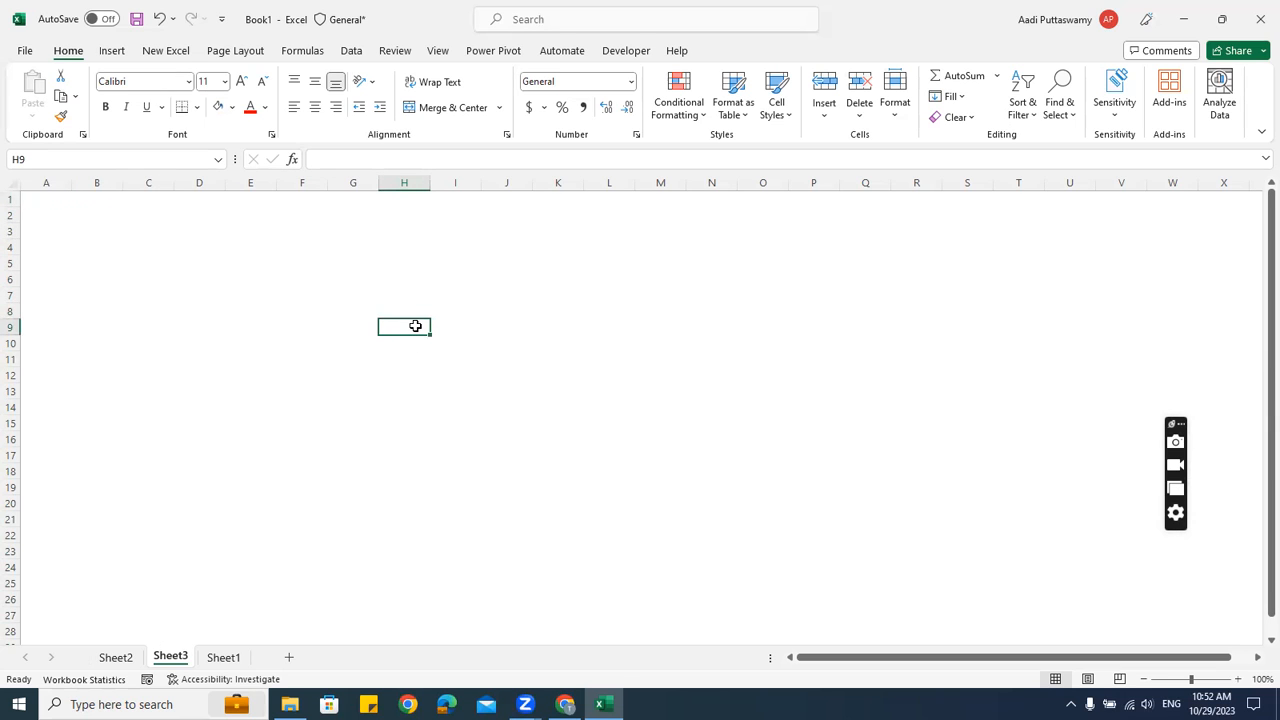
click(372, 276)
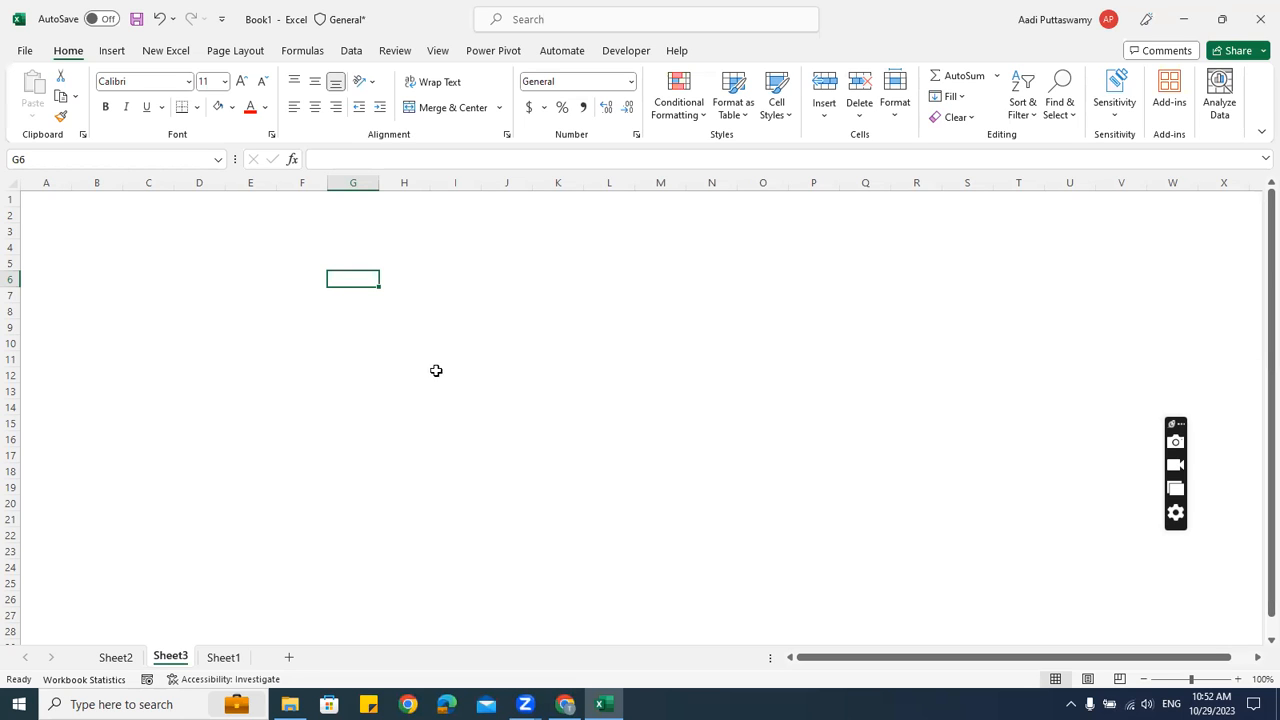
Clear all cell fill on Sheet3 by applying No Fill to the whole sheet
click(8, 183)
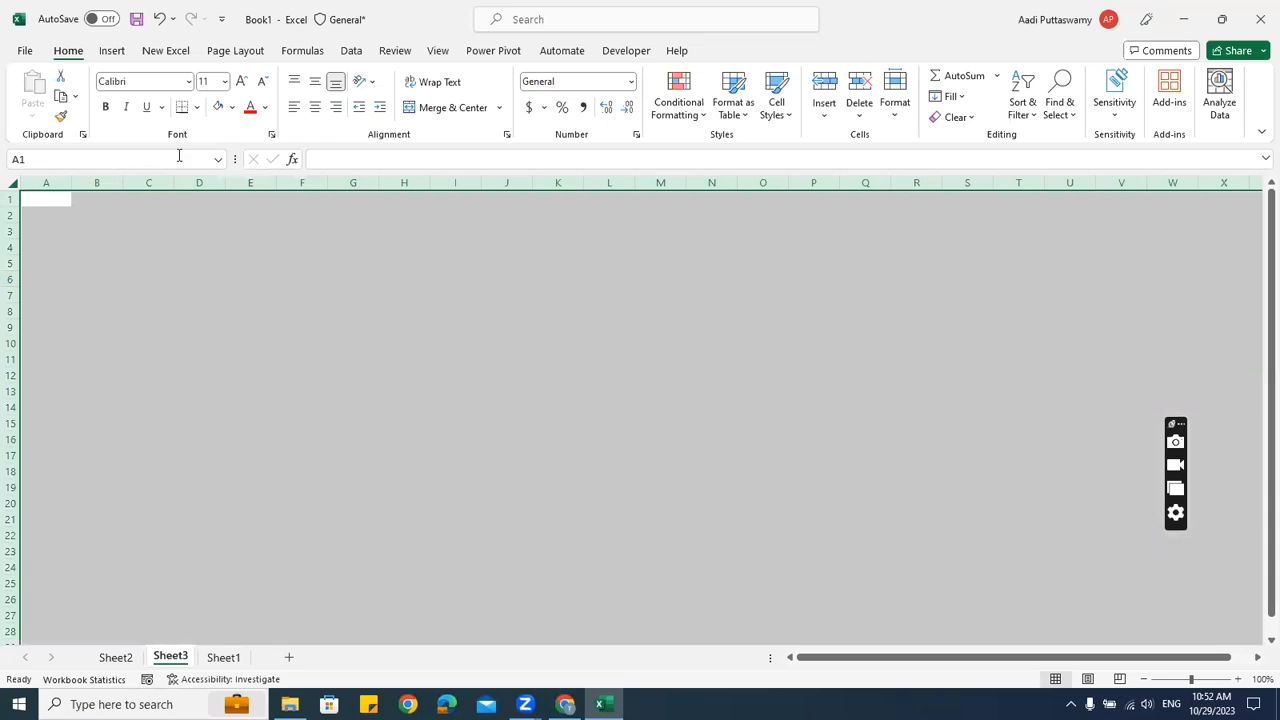
click(232, 107)
click(248, 283)
click(382, 272)
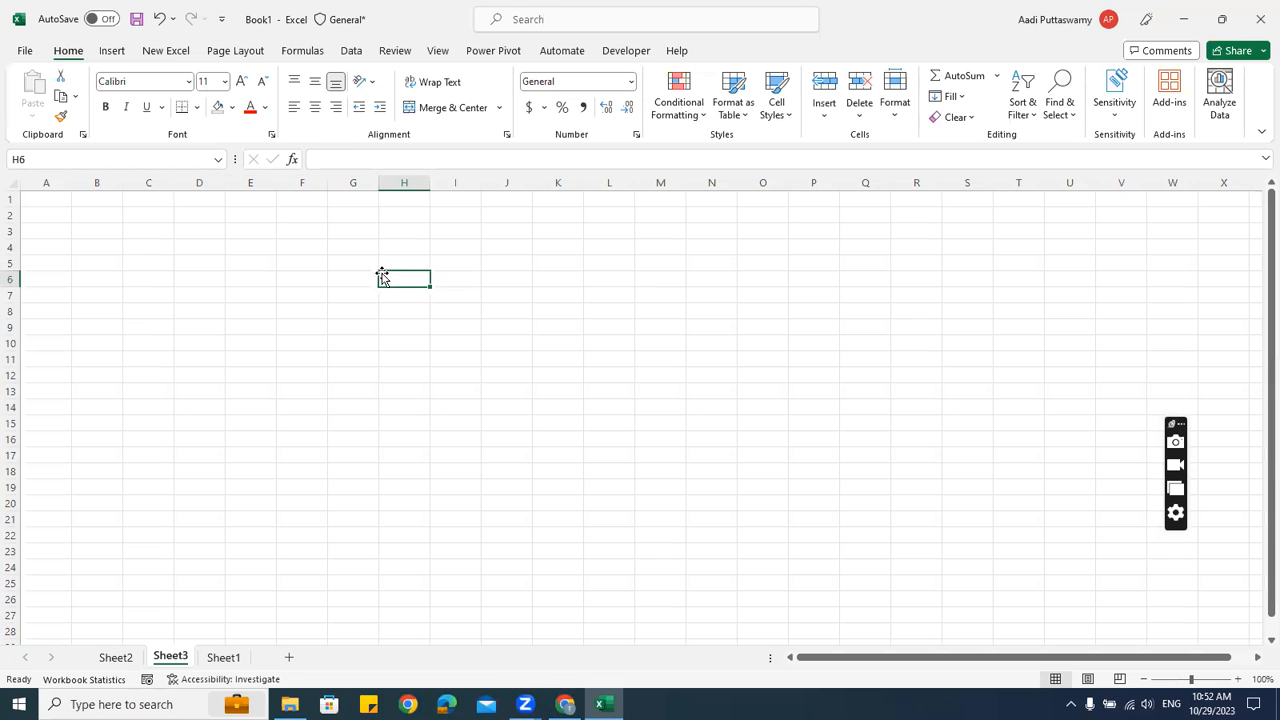
Hide Sheet3's gridlines so the sheet shows as a plain white canvas
click(435, 51)
click(463, 97)
click(392, 327)
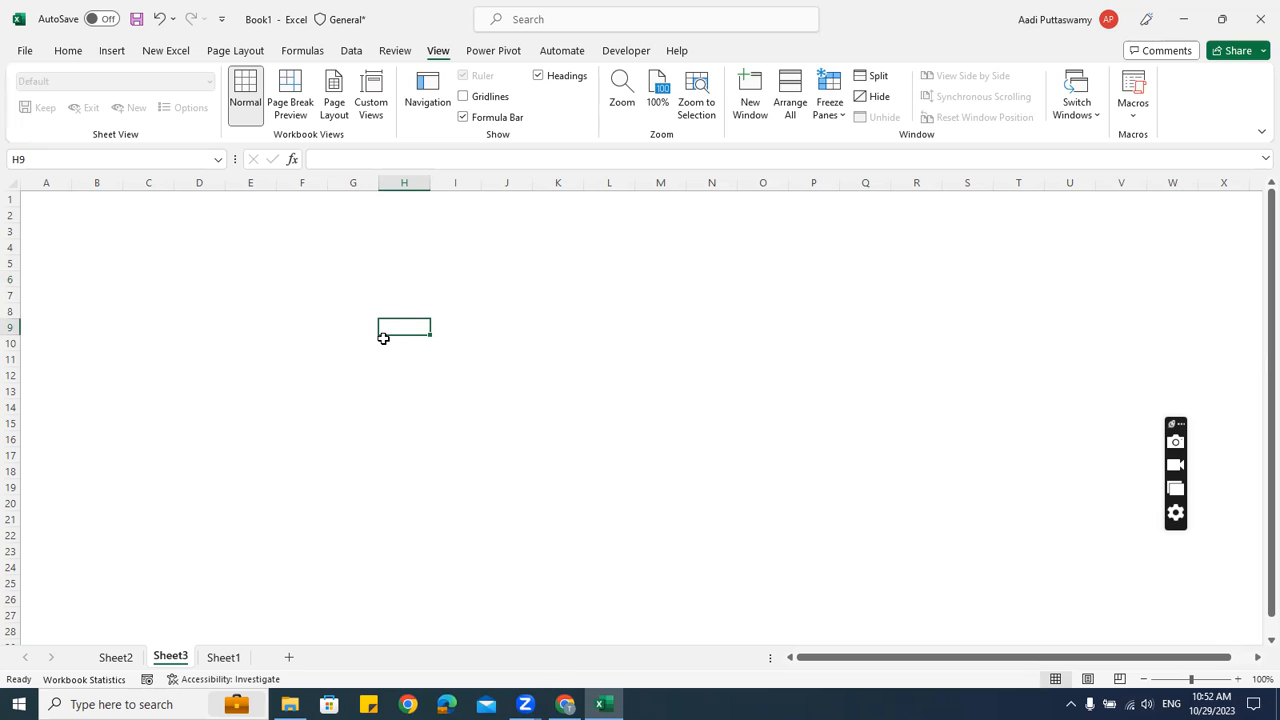
click(279, 299)
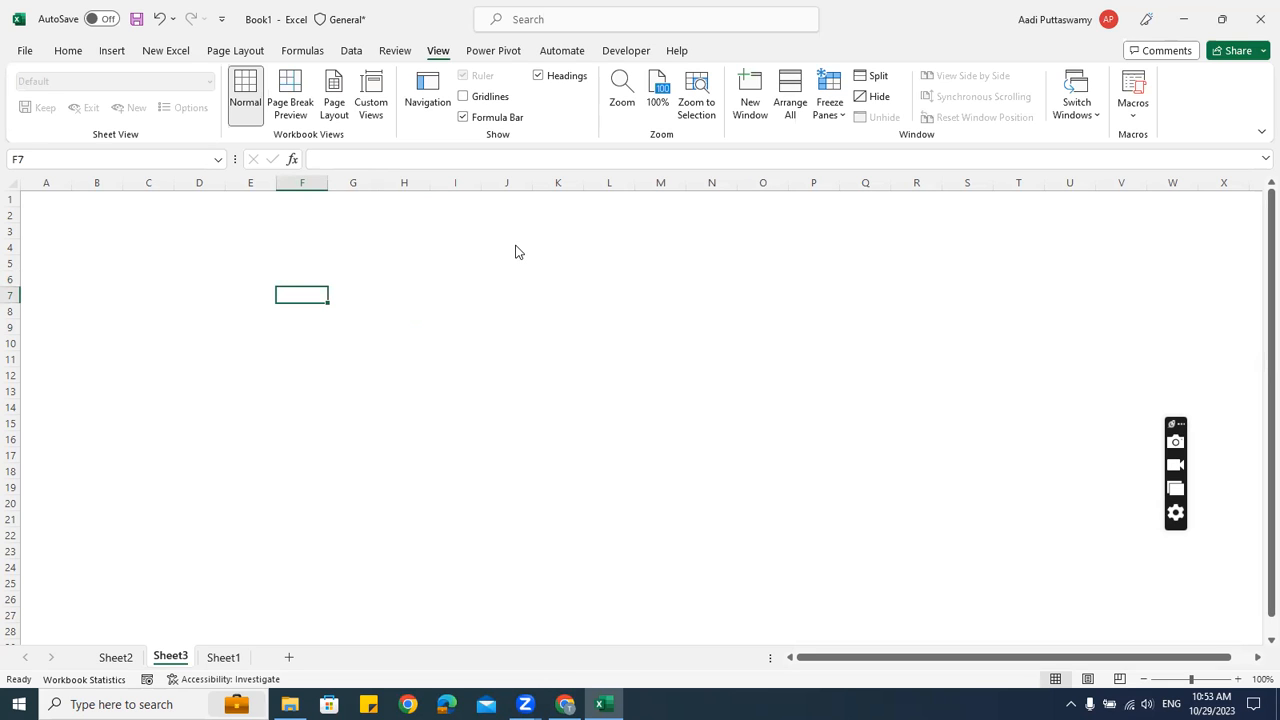
click(120, 55)
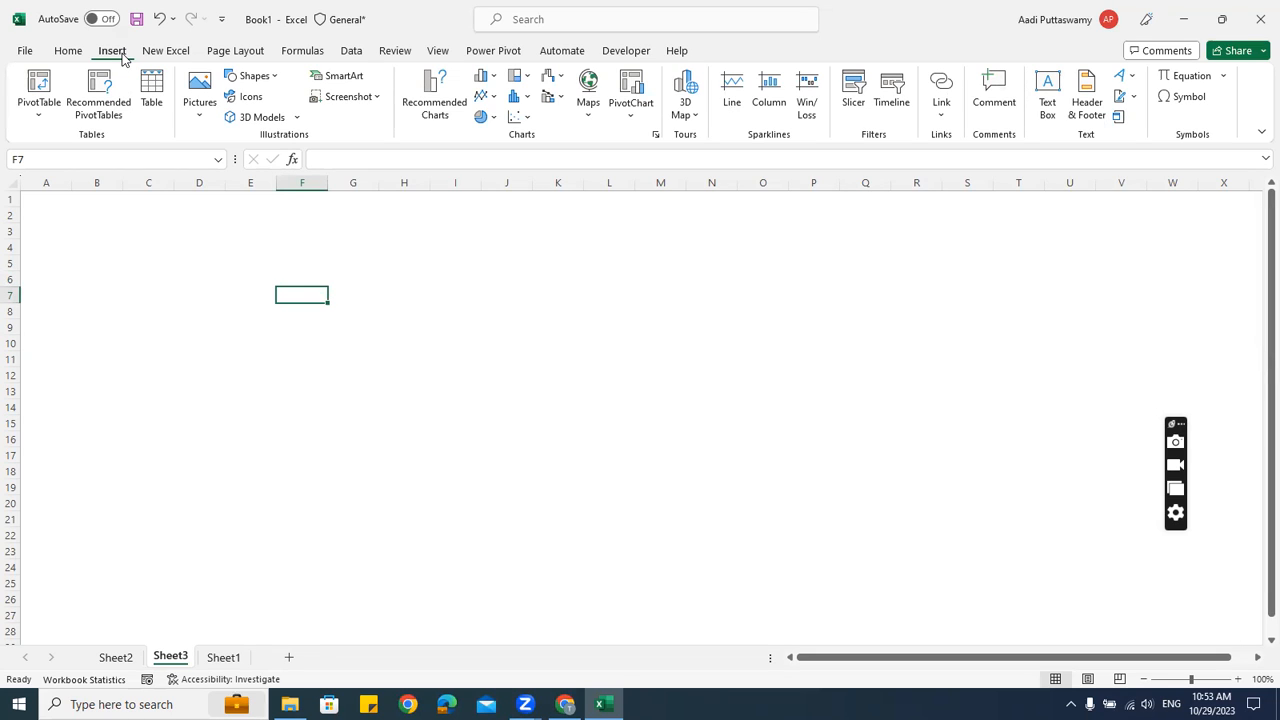
Draw a rectangle across the top rows, stretching from column A to column P
click(277, 78)
click(278, 118)
drag(345, 247, 86, 226)
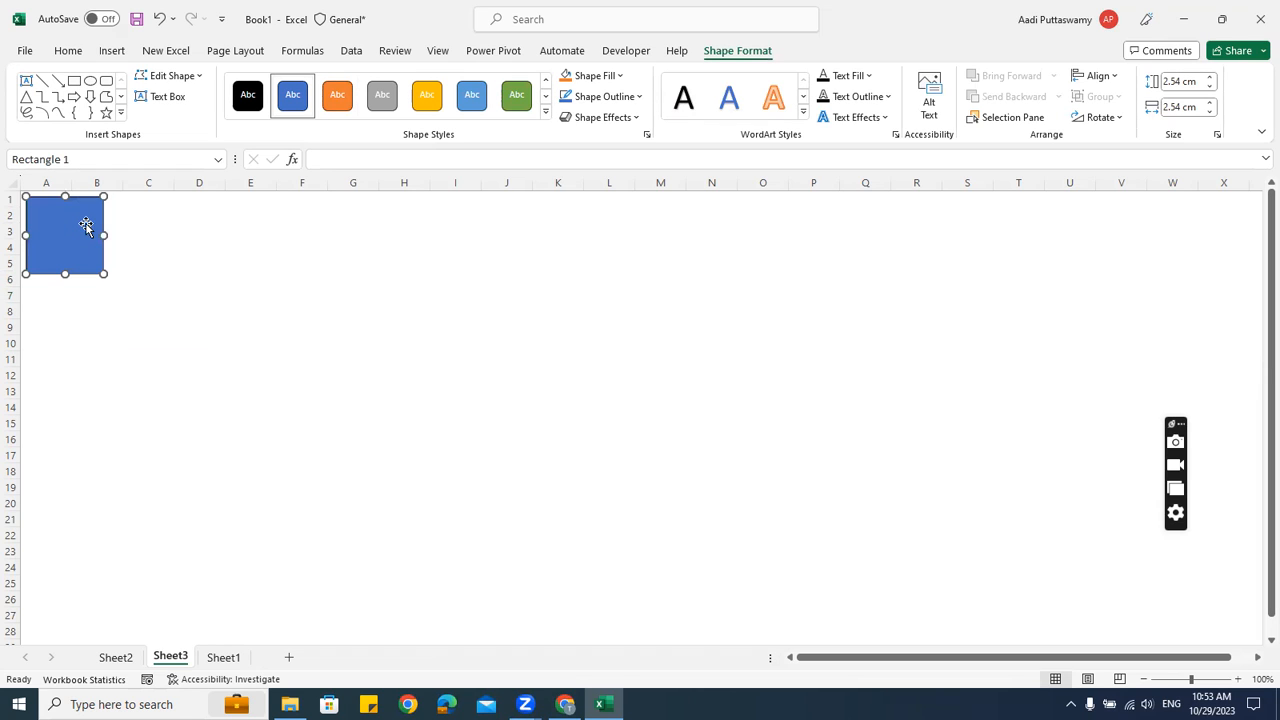
drag(104, 273, 854, 225)
key(Escape)
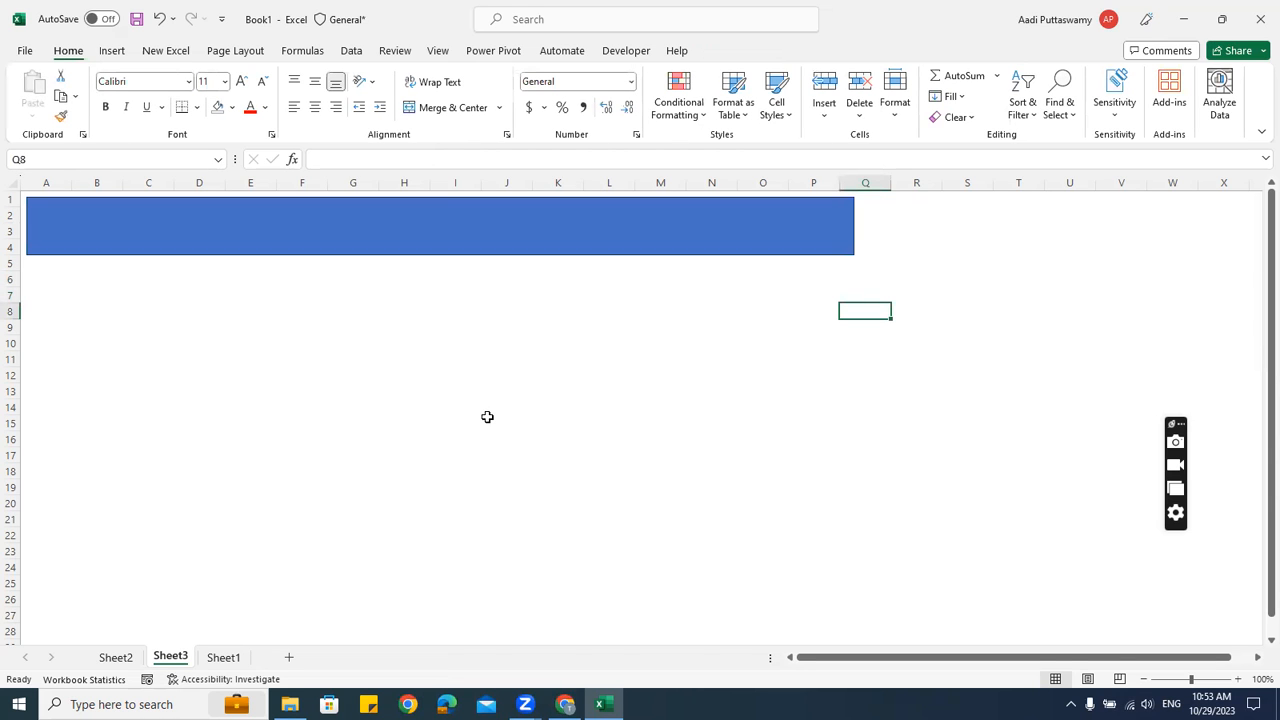
Apply a light blue gradient shape style to the banner and nudge it slightly right
click(500, 248)
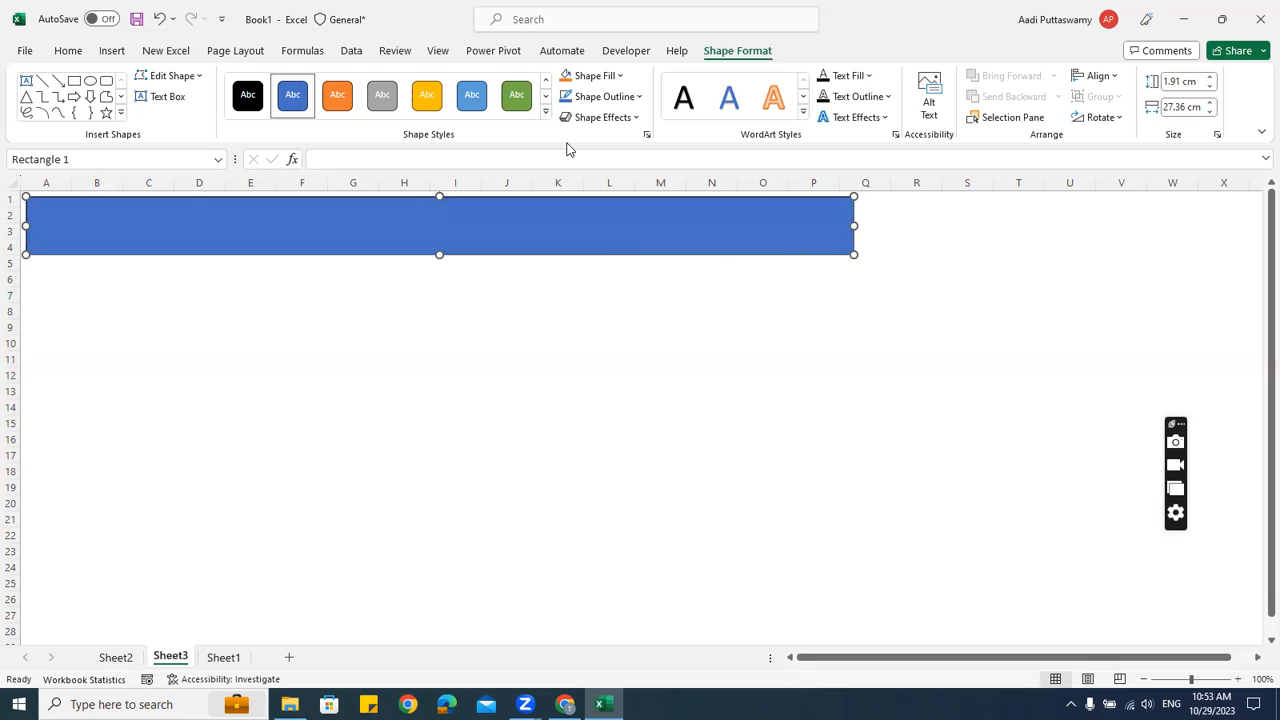
click(545, 111)
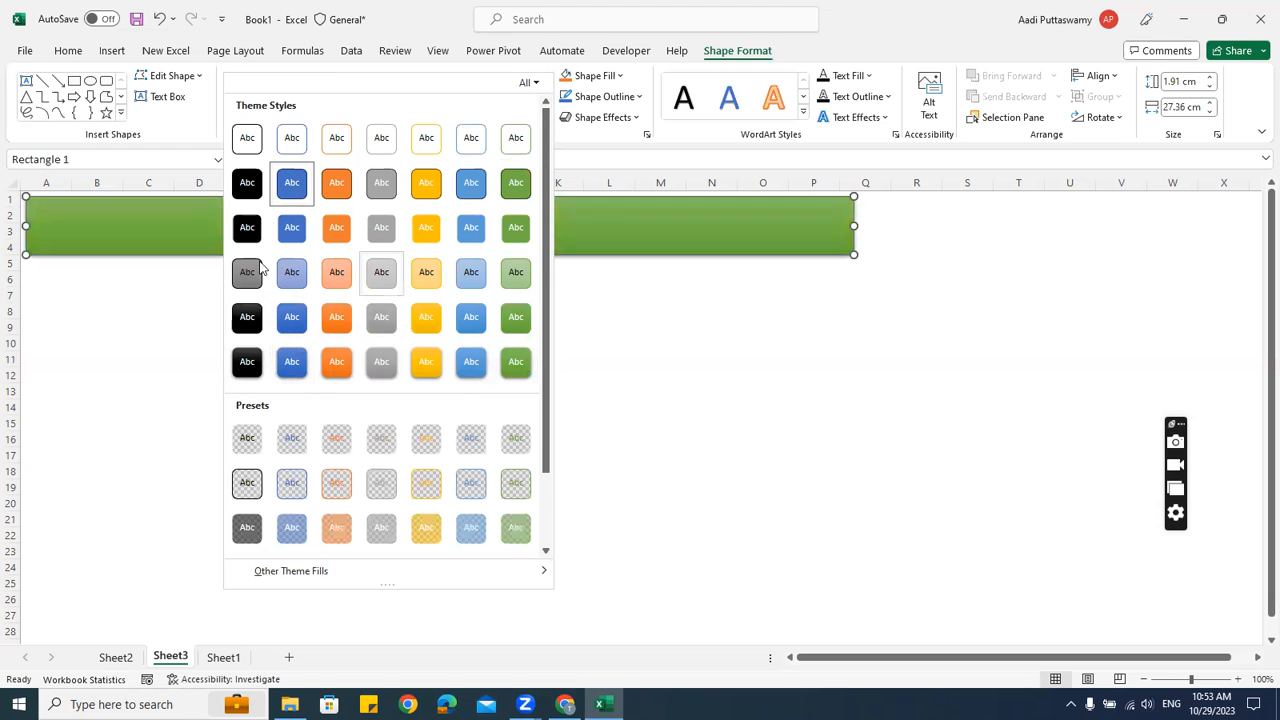
click(471, 361)
key(Escape)
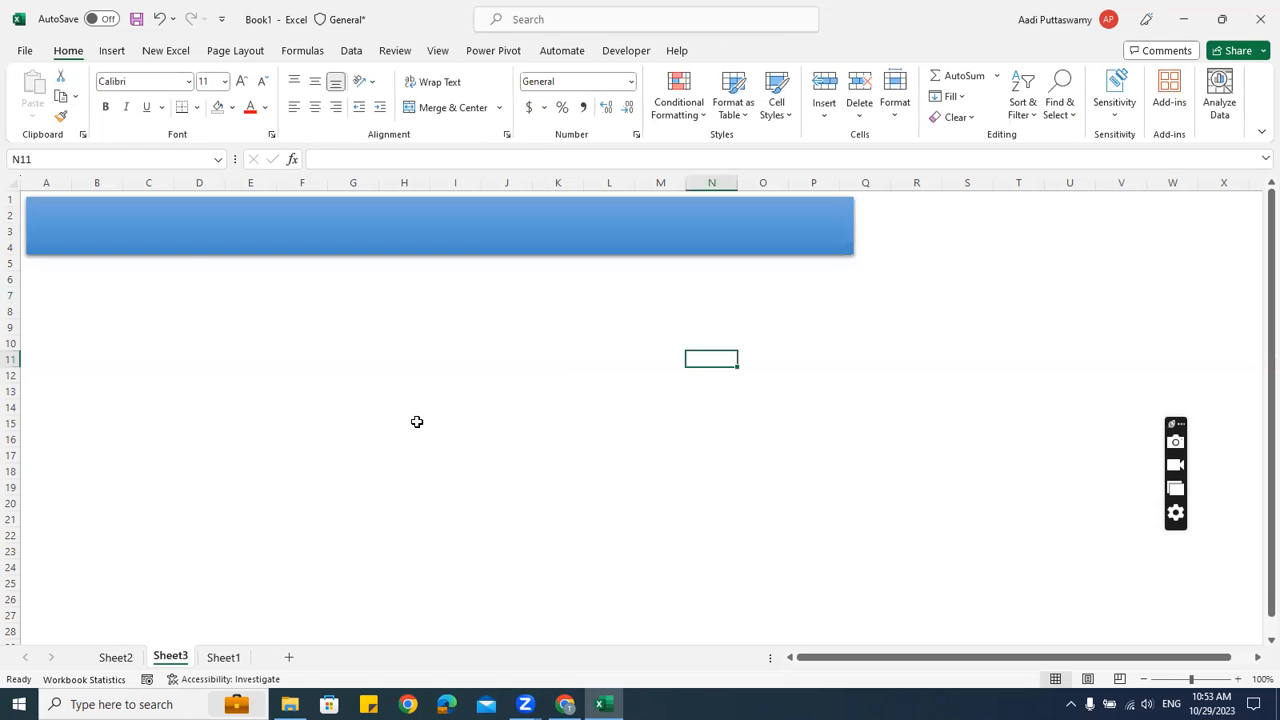
drag(236, 240, 241, 239)
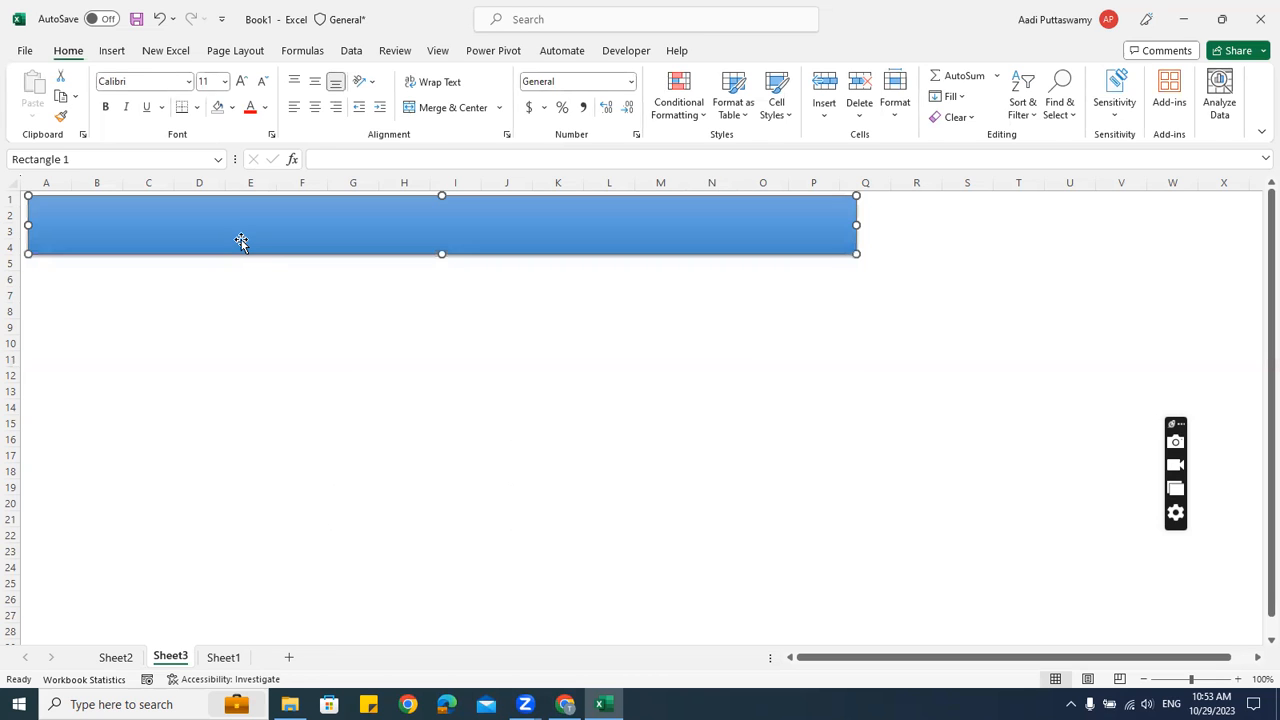
click(341, 388)
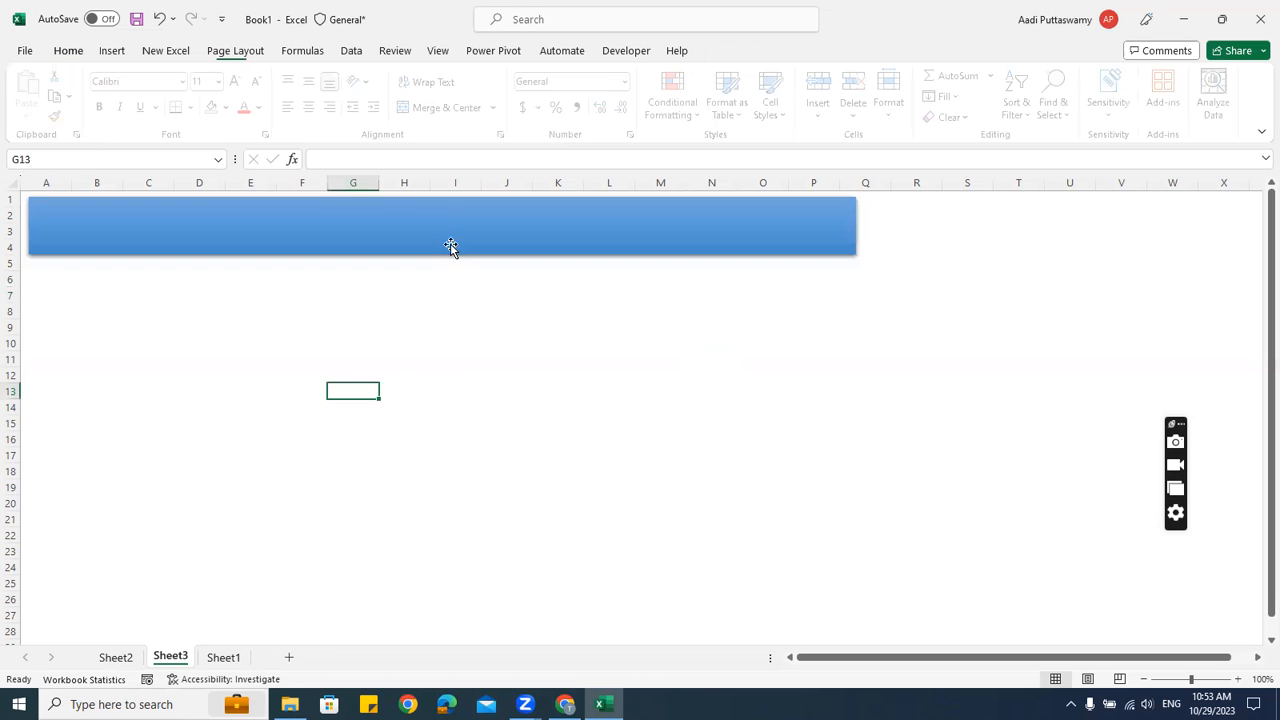
Add a text box reading 'Dashboard v1.0' and move it onto the blue banner
click(112, 52)
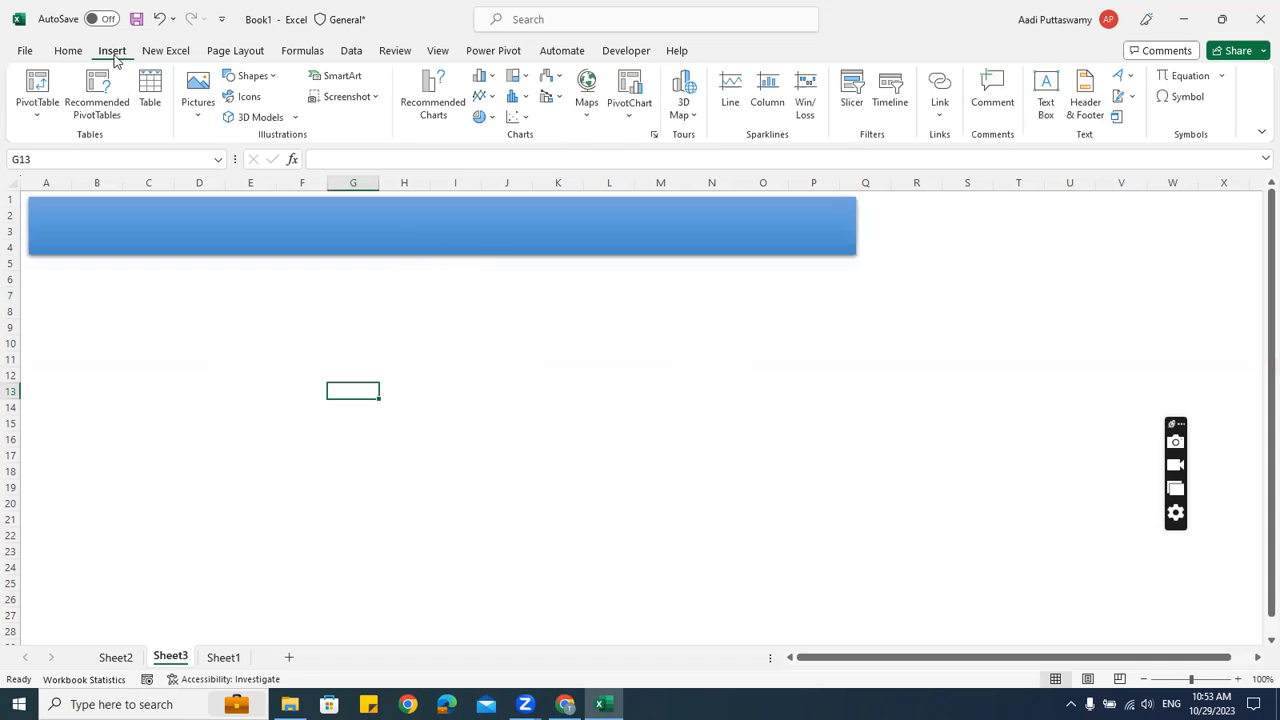
click(255, 76)
click(236, 302)
click(471, 345)
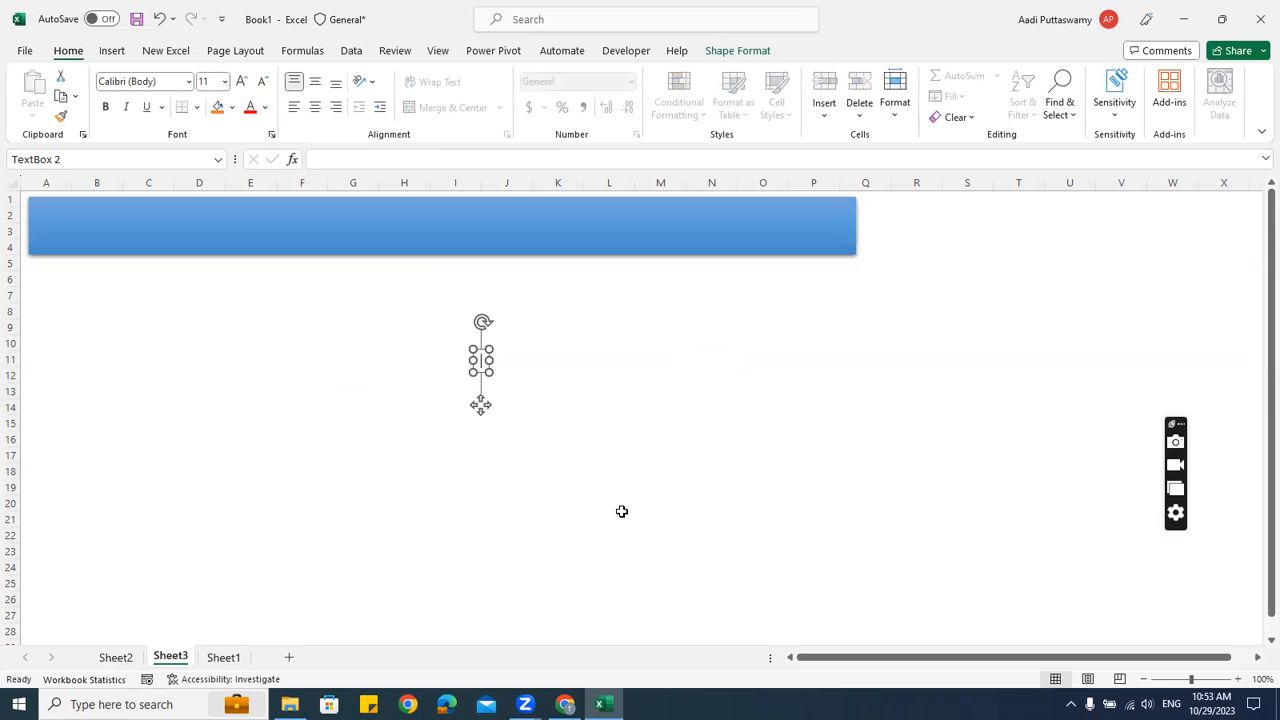
text(Dashboar)
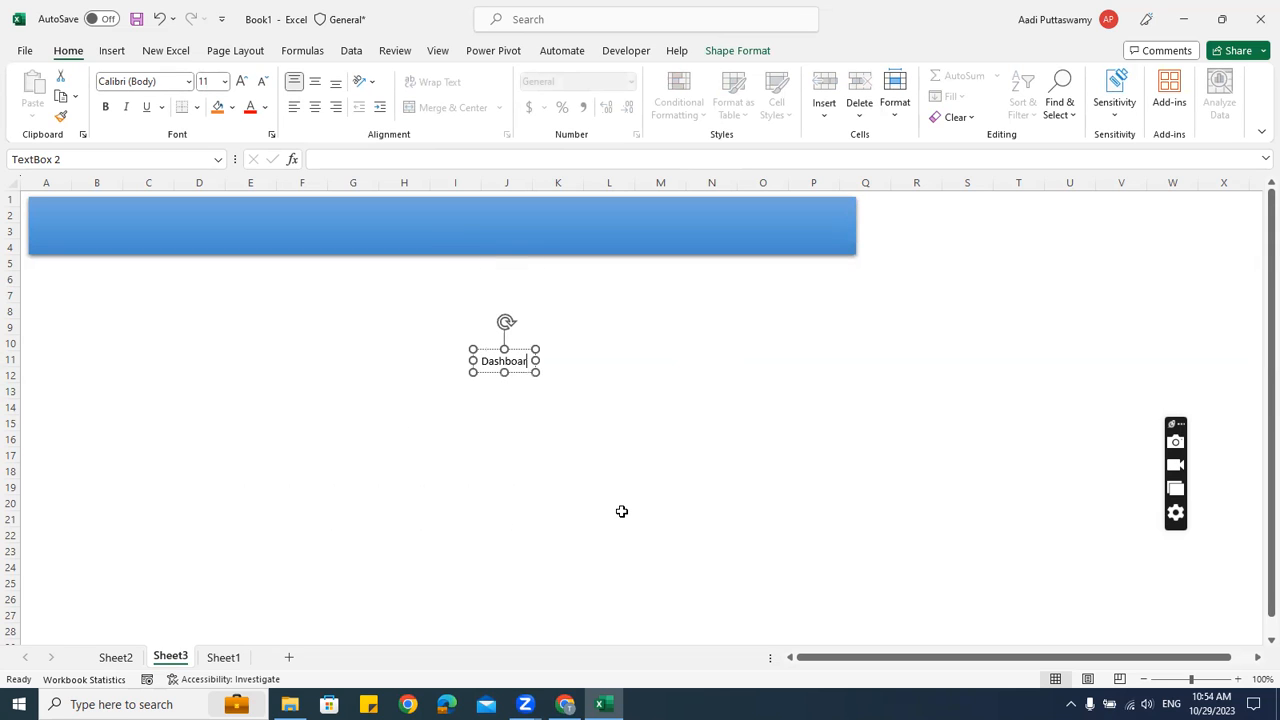
text(d v1.0)
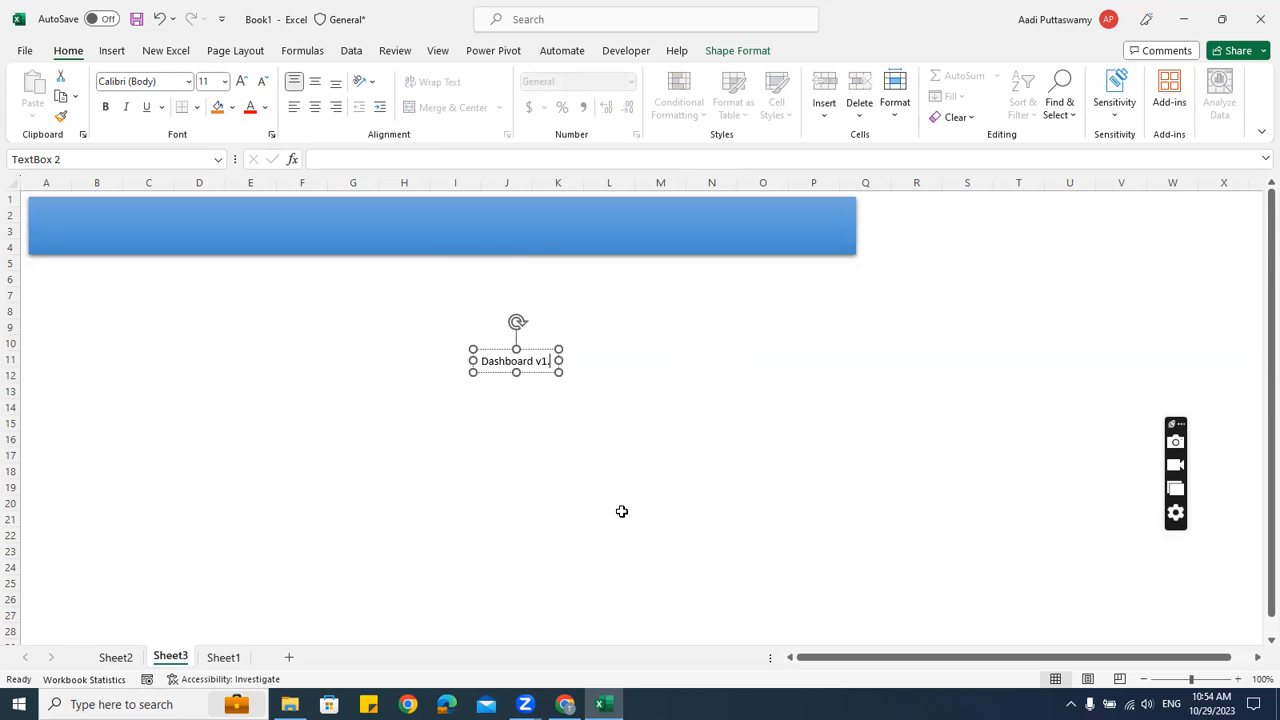
click(652, 458)
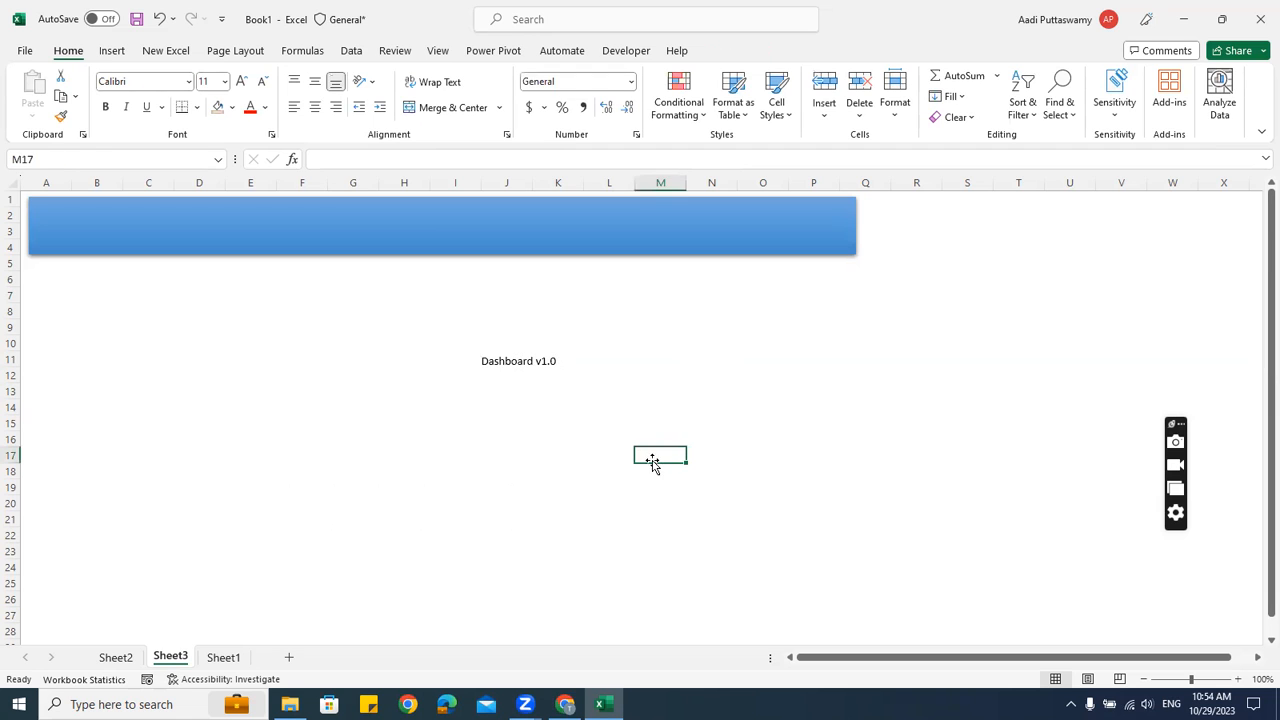
click(530, 362)
drag(541, 349, 454, 211)
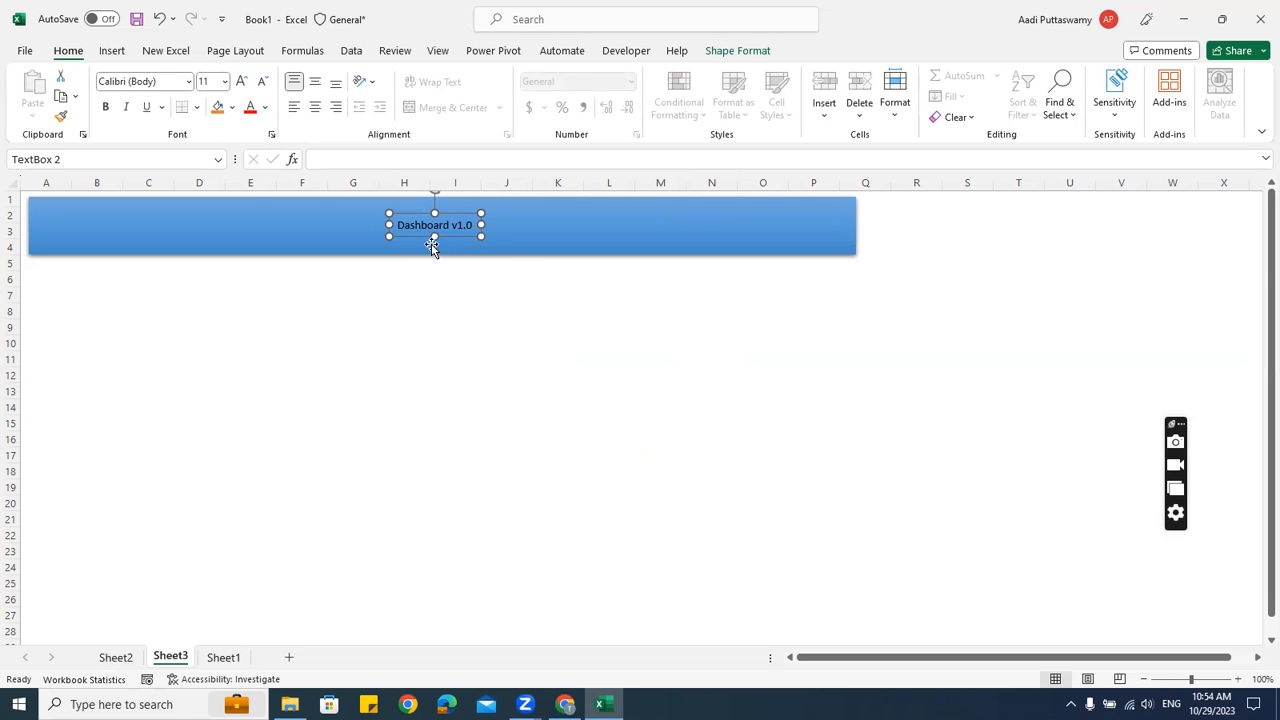
Set the title font to Arial Black at size 36
click(160, 81)
text(Arial)
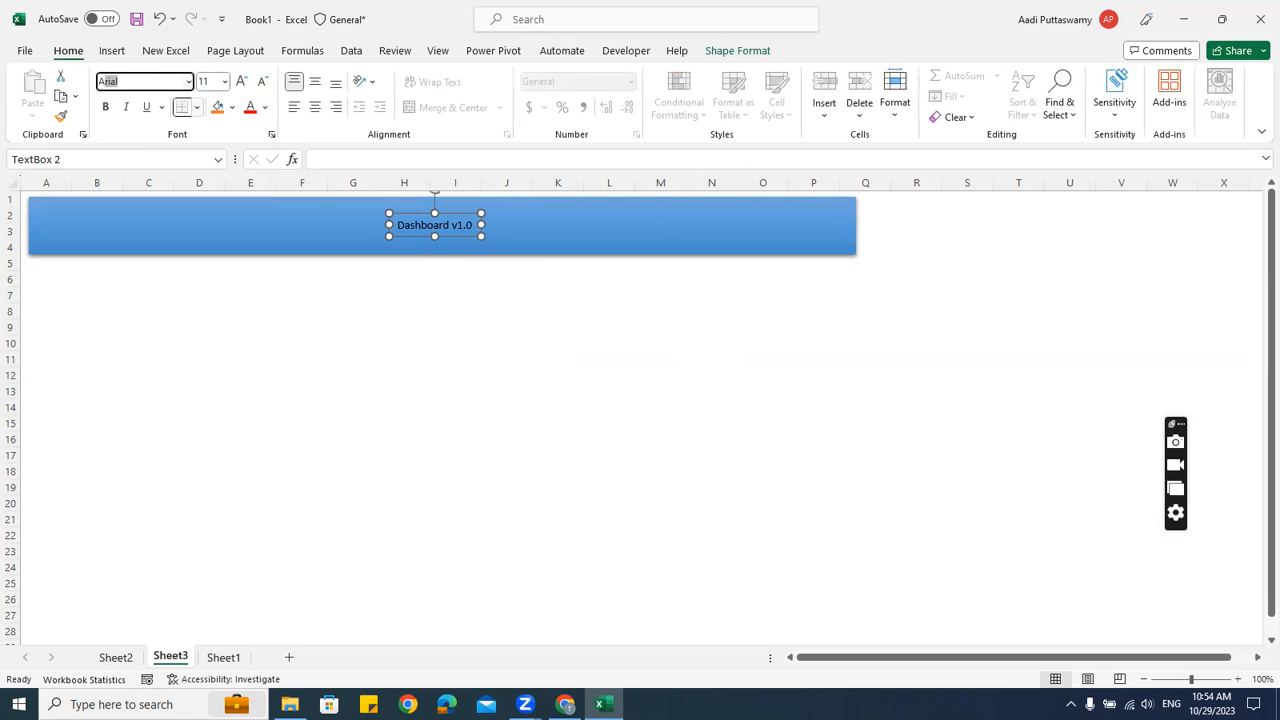
key(Return)
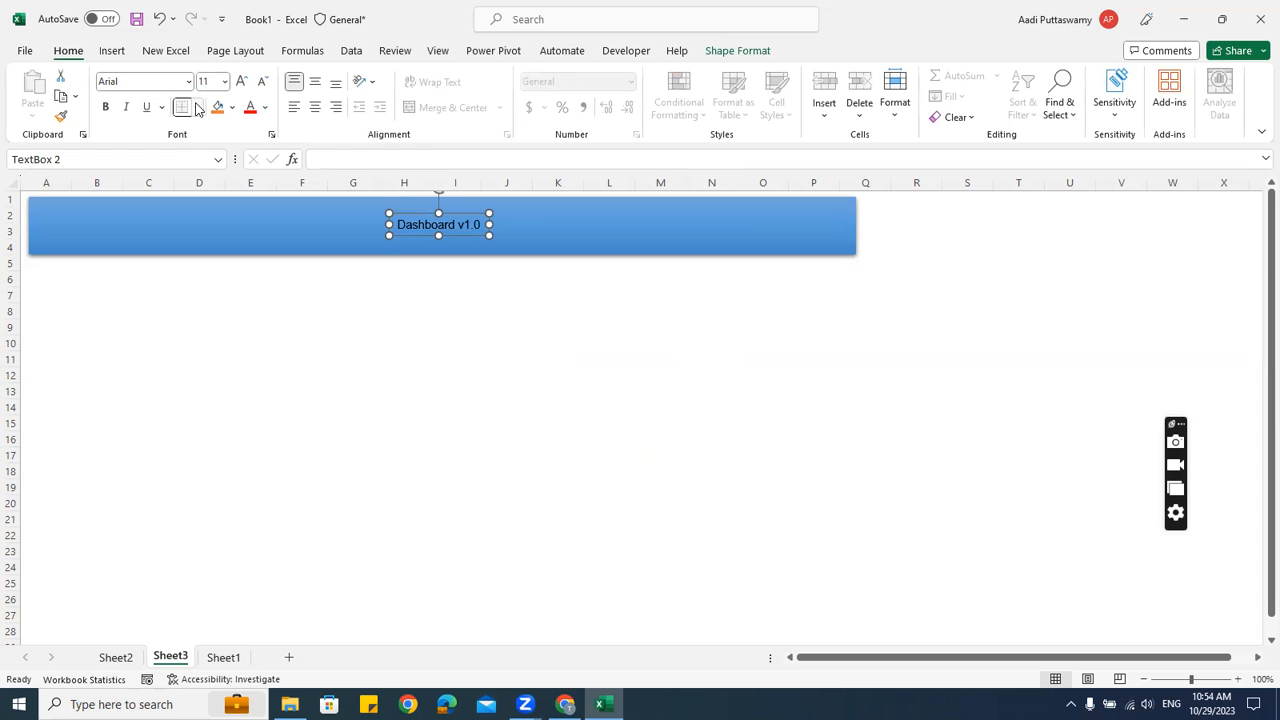
click(144, 82)
click(155, 81)
text(Black)
key(Return)
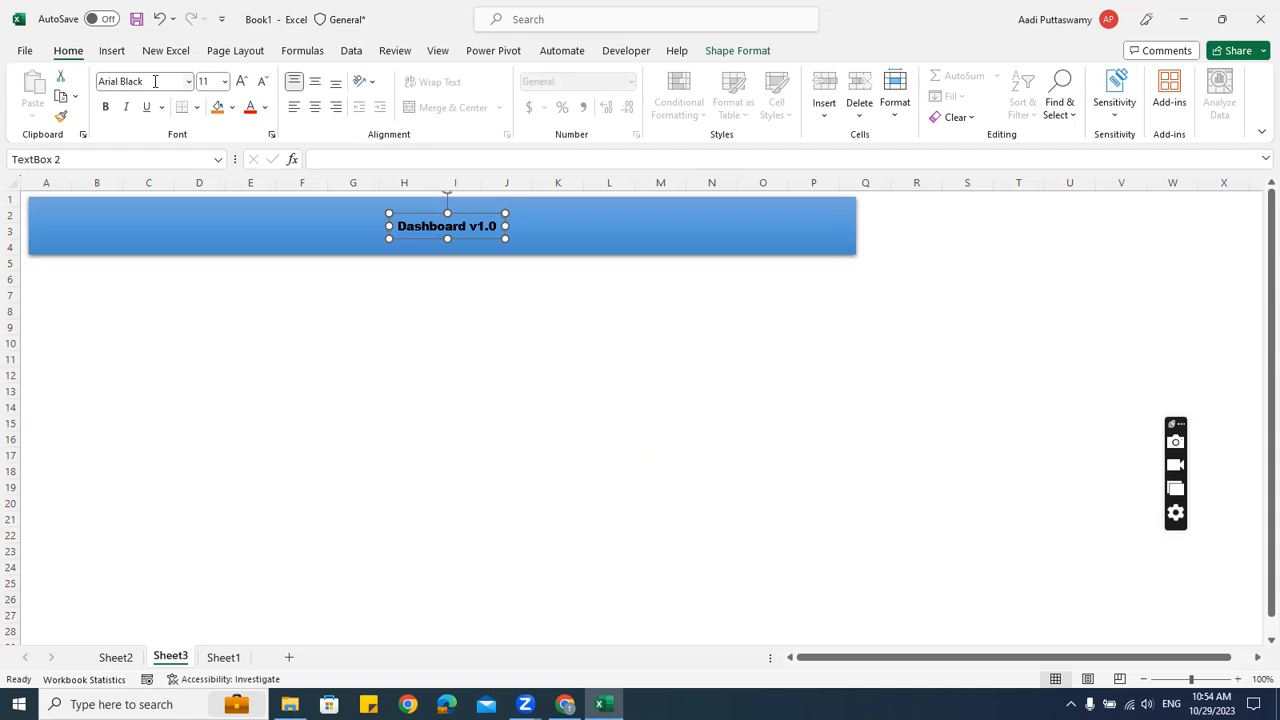
click(220, 84)
click(225, 82)
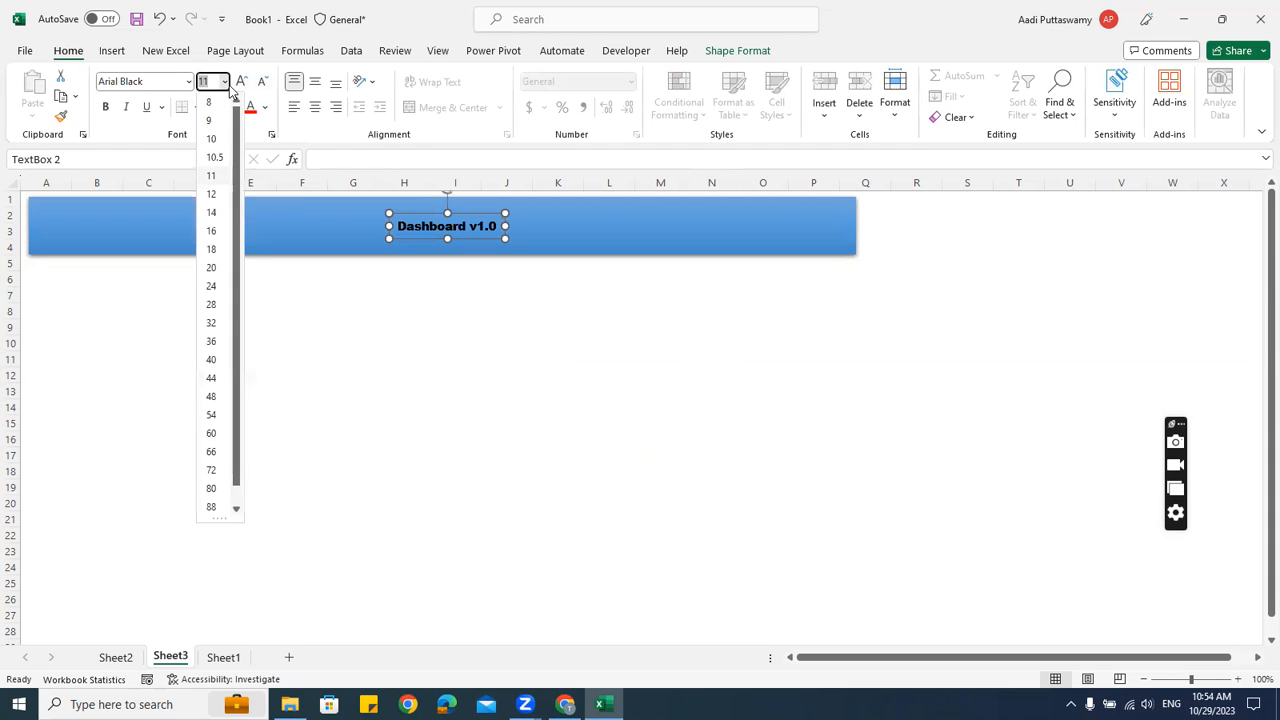
click(211, 341)
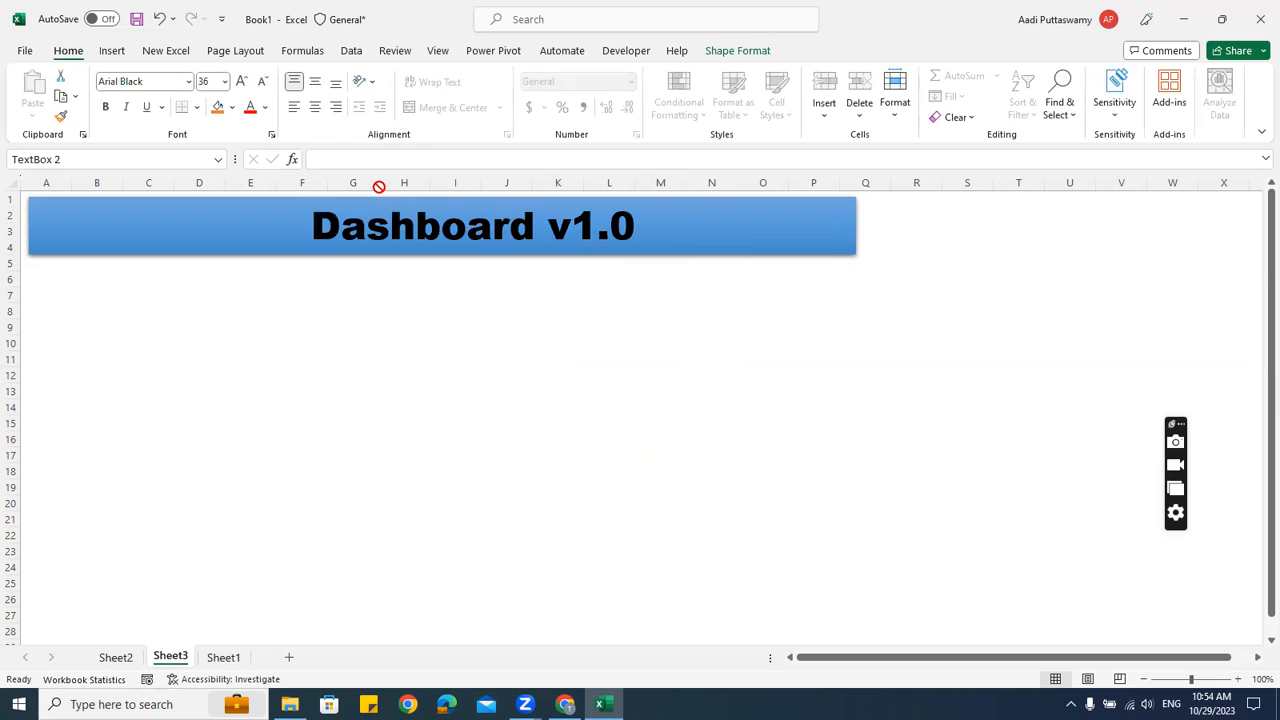
Centre the title within the banner and make its text white
mouse_move(348, 190)
mouse_down()
mouse_move(334, 191)
mouse_move(343, 186)
mouse_up()
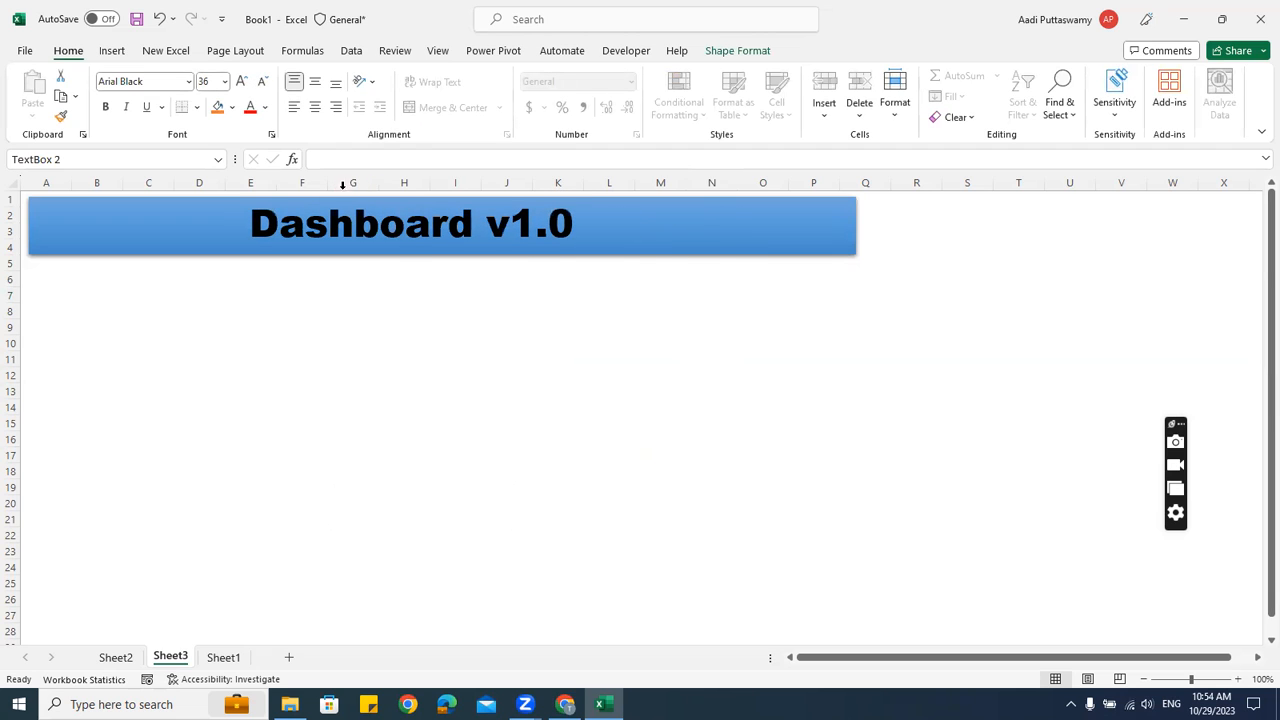
drag(486, 279, 341, 256)
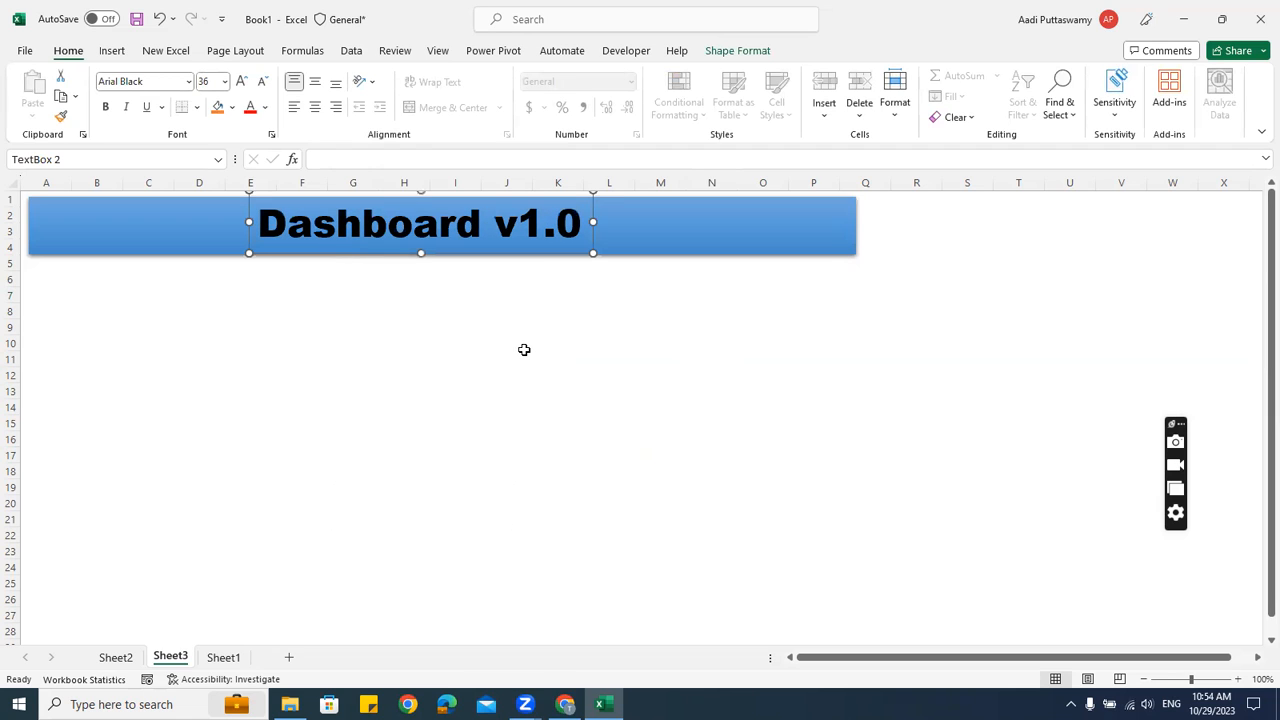
key(Down)
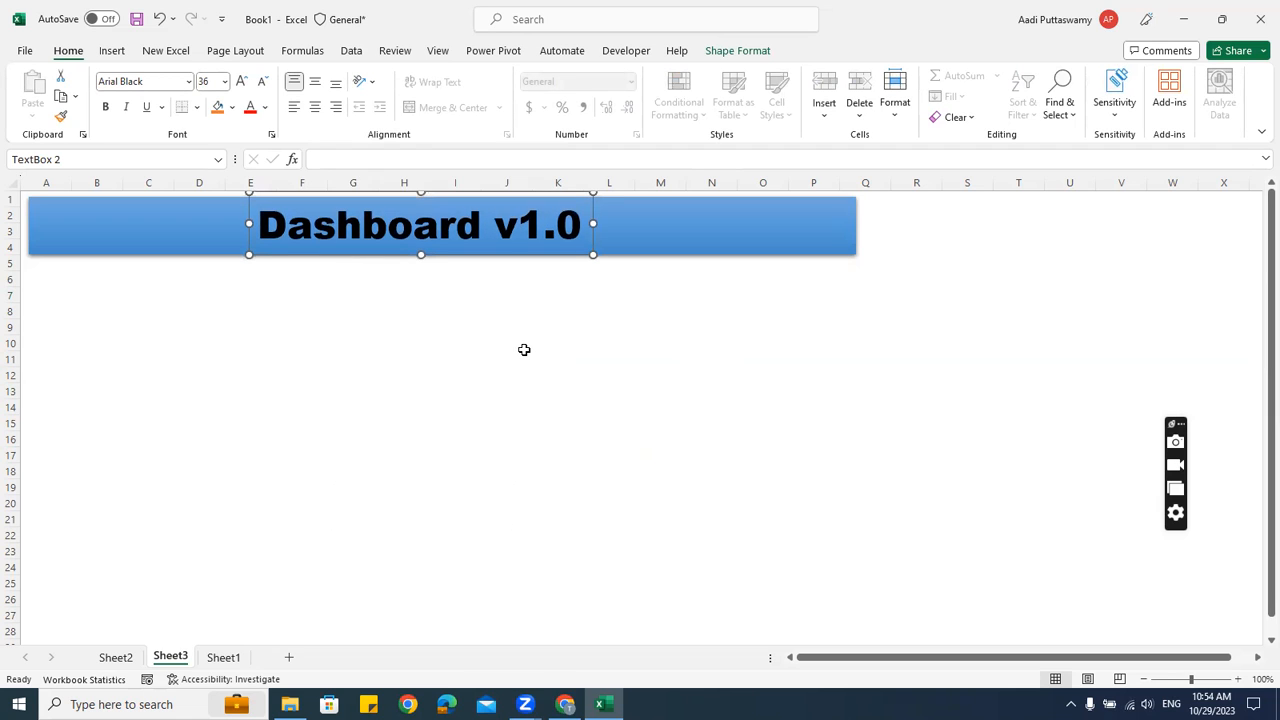
click(265, 107)
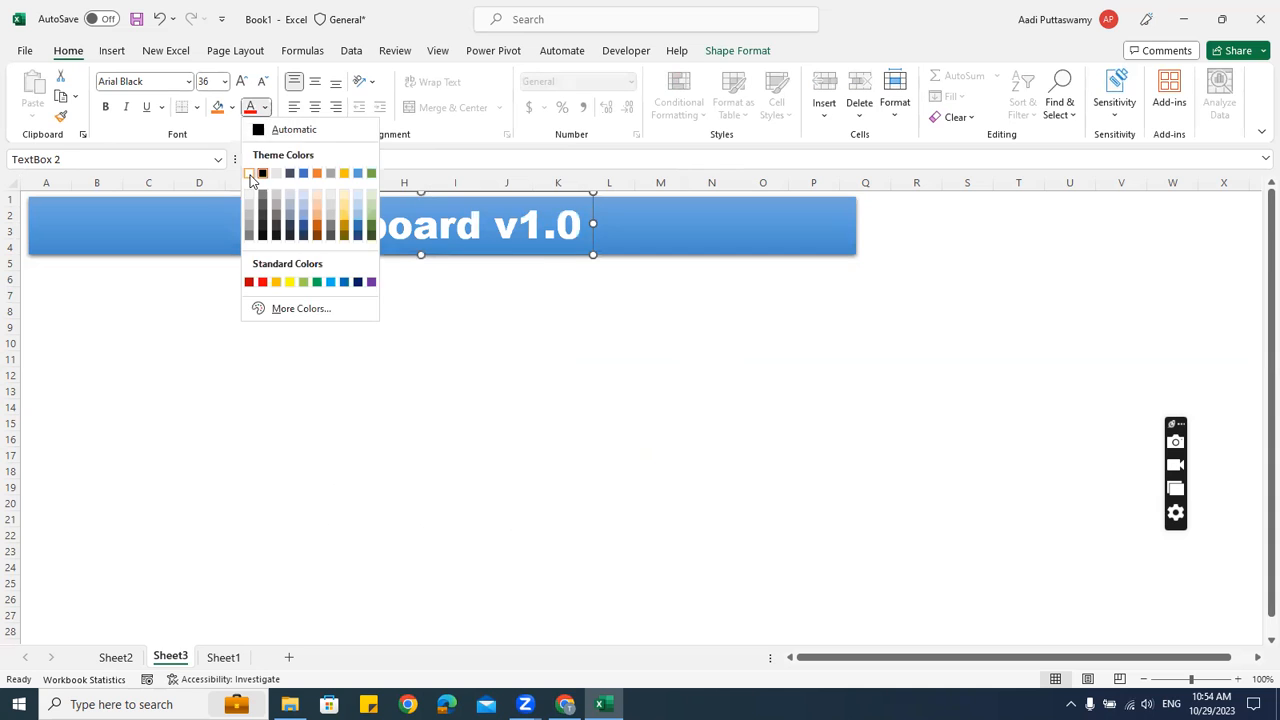
click(249, 174)
click(645, 405)
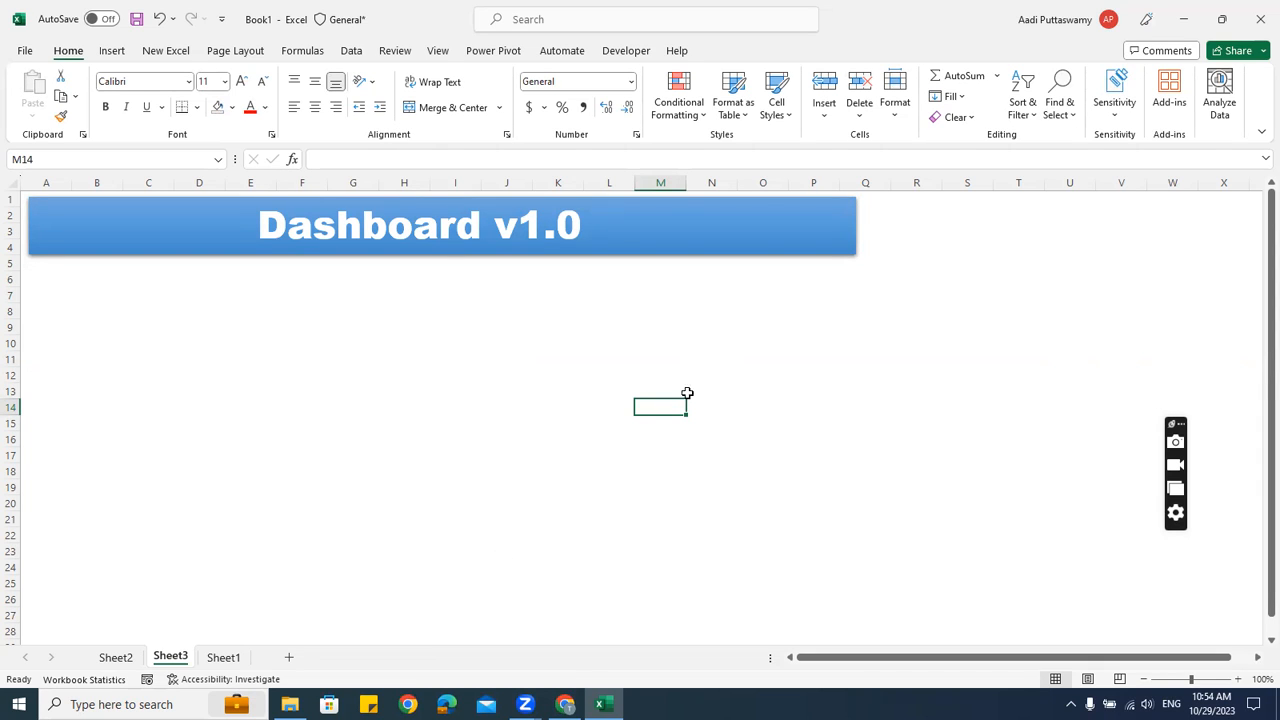
Widen the blue banner a little further to the right
click(853, 228)
drag(856, 226, 907, 226)
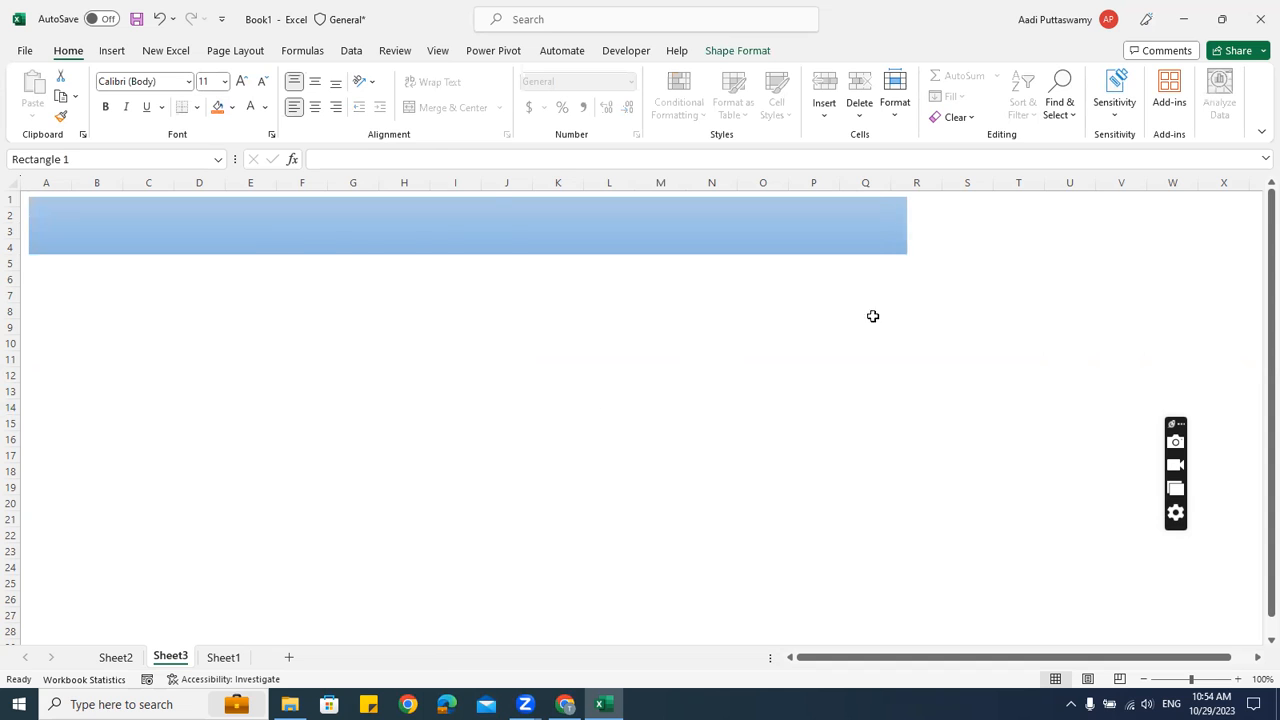
click(868, 326)
Draw a rectangle under the banner down to row 28 with the white outlined style
click(112, 51)
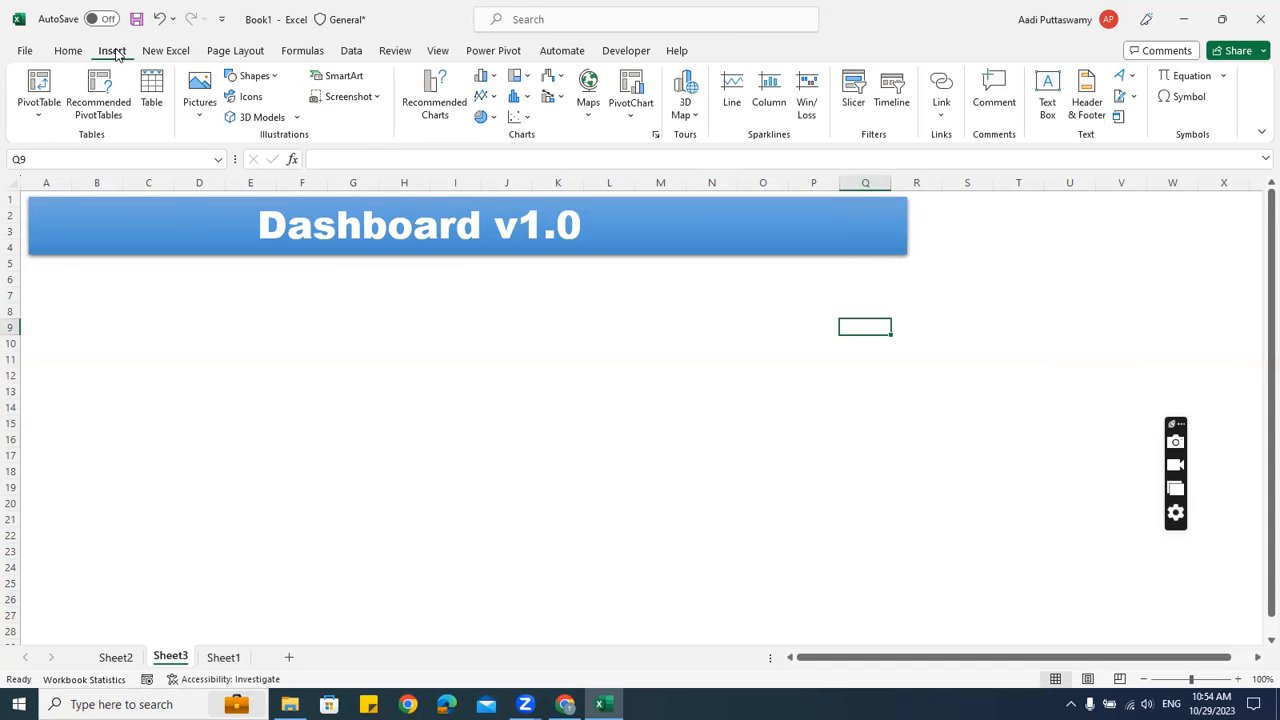
click(278, 79)
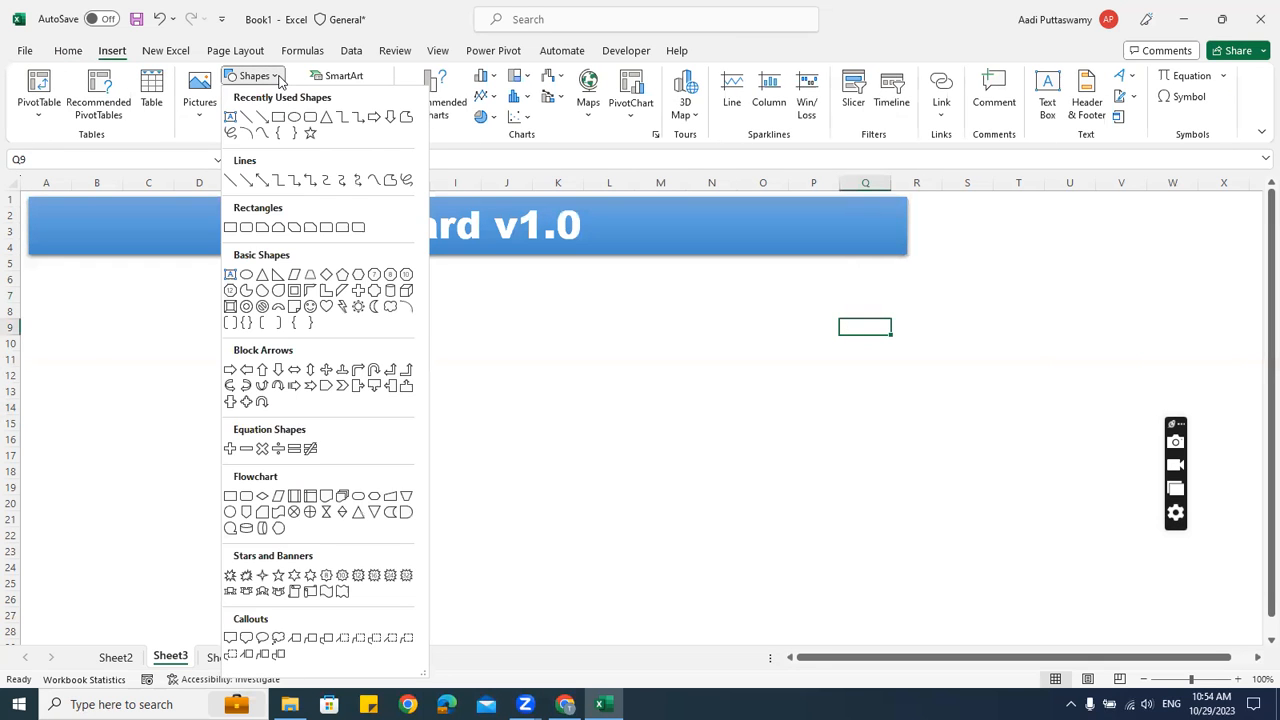
click(278, 120)
click(445, 392)
drag(445, 392, 203, 299)
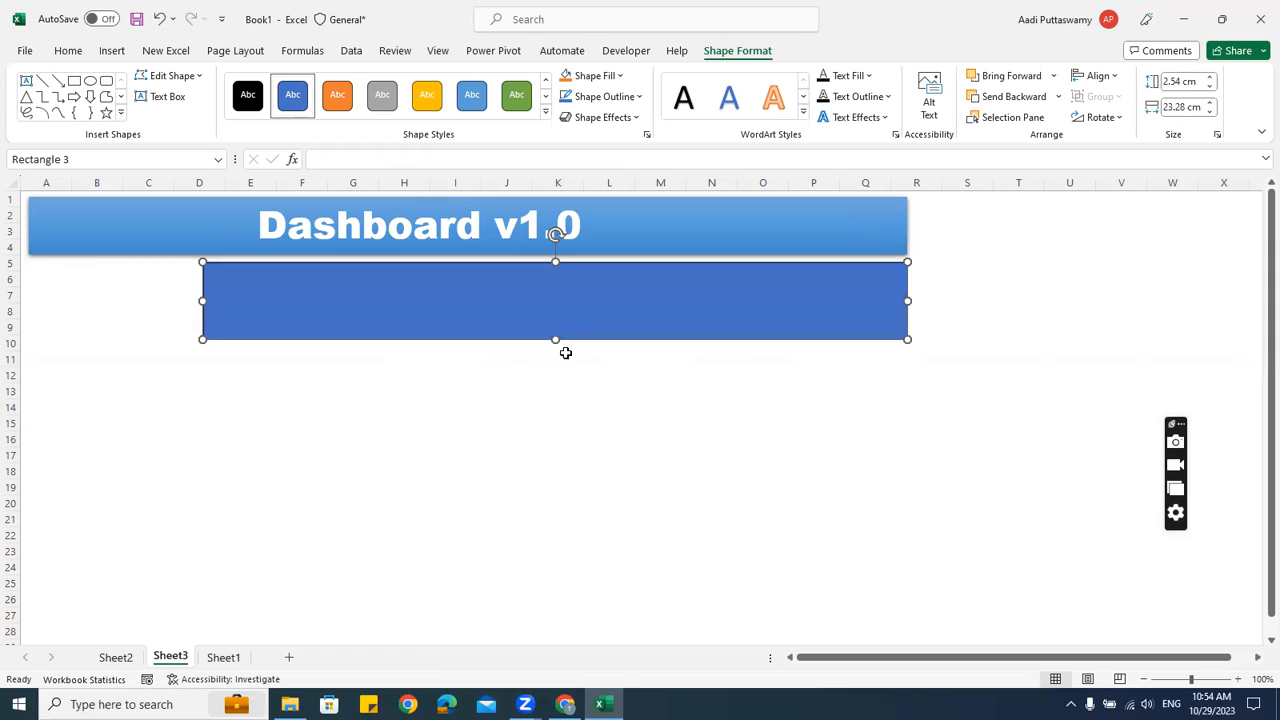
drag(555, 339, 553, 636)
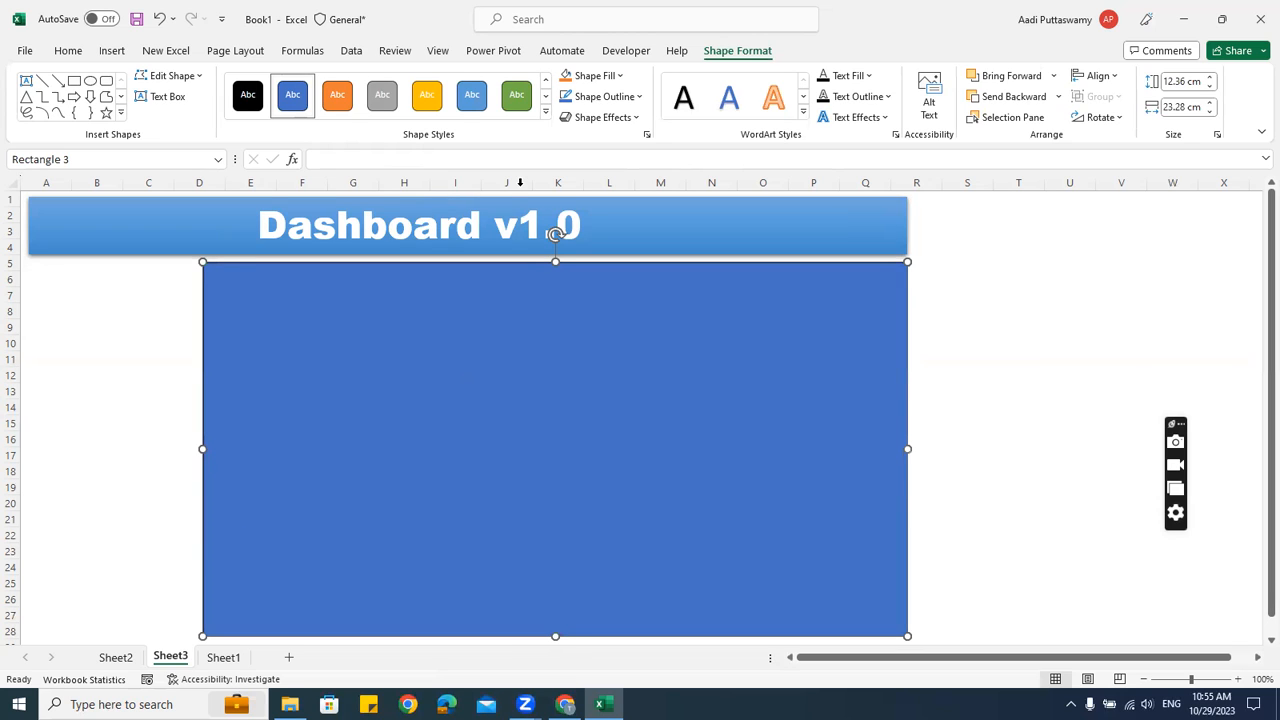
click(545, 111)
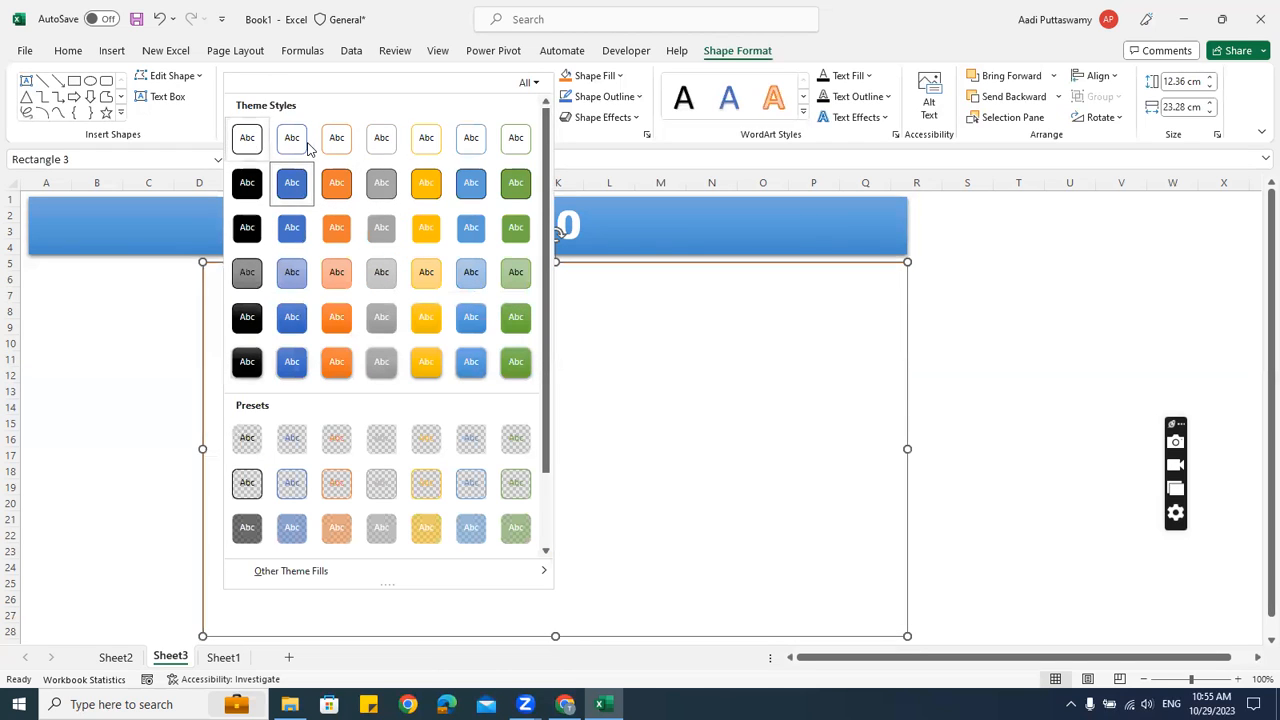
click(294, 140)
click(1025, 375)
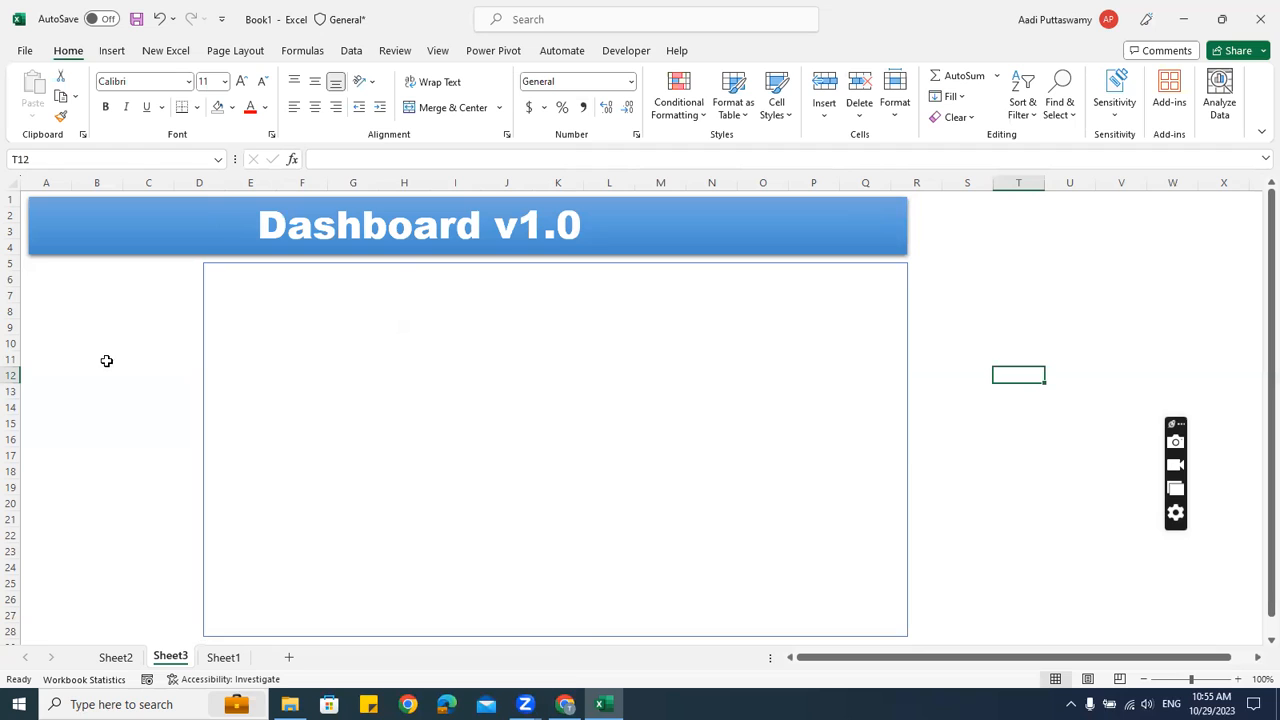
Copy the panel rectangle to the left and narrow the copy to end at column D
click(309, 266)
drag(309, 266, 207, 350)
key(Up)
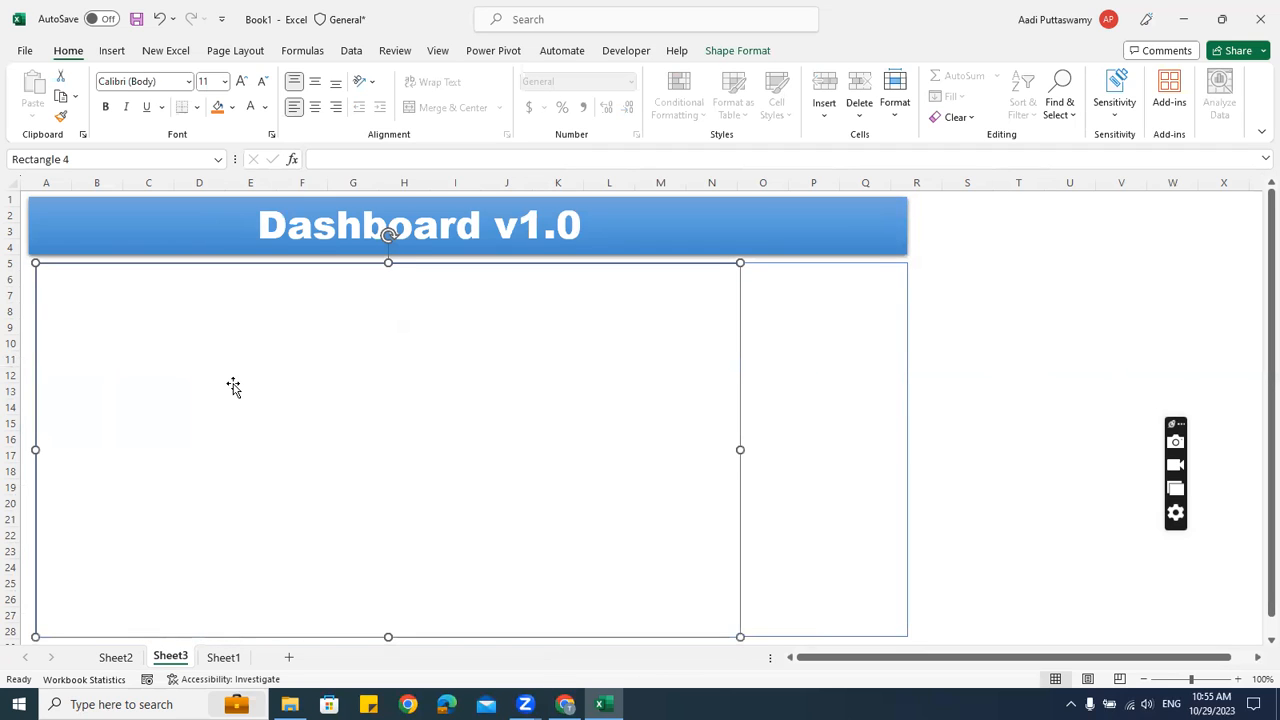
key(Left)
key(Left)
key(Left)
key(Left)
key(Left)
key(Left)
key(Left)
key(Left)
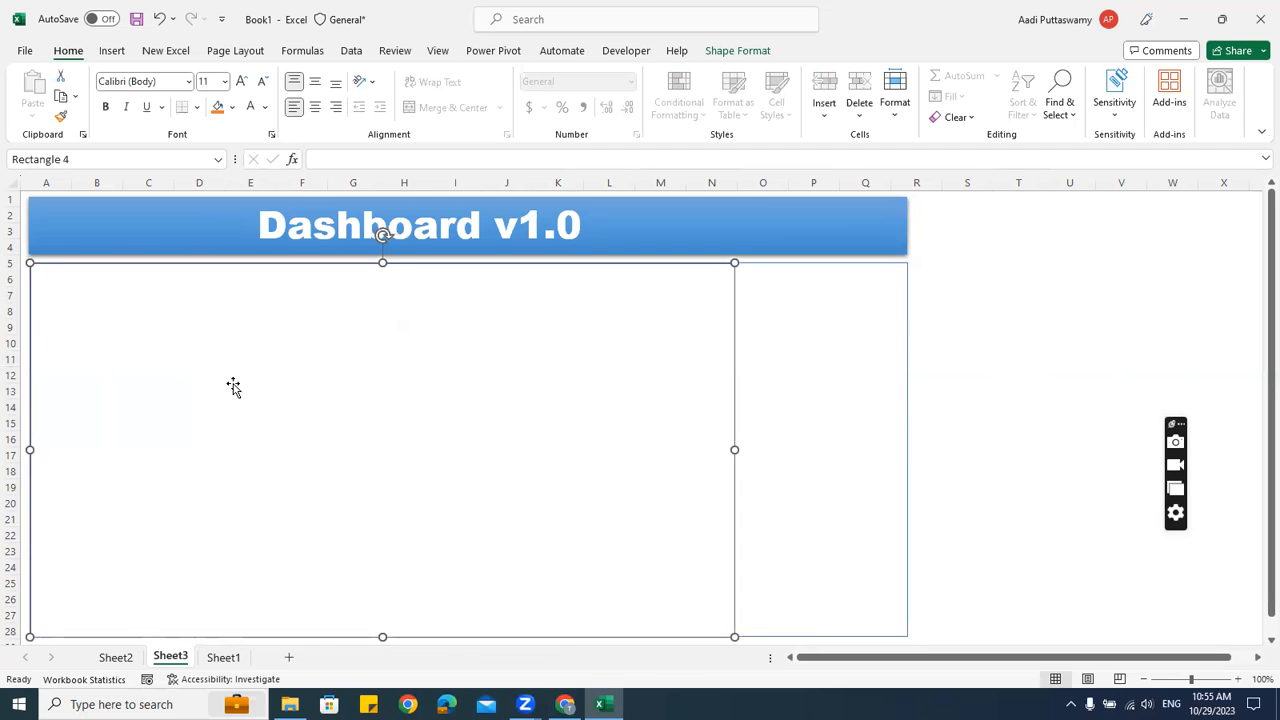
drag(790, 476, 581, 502)
key(Escape)
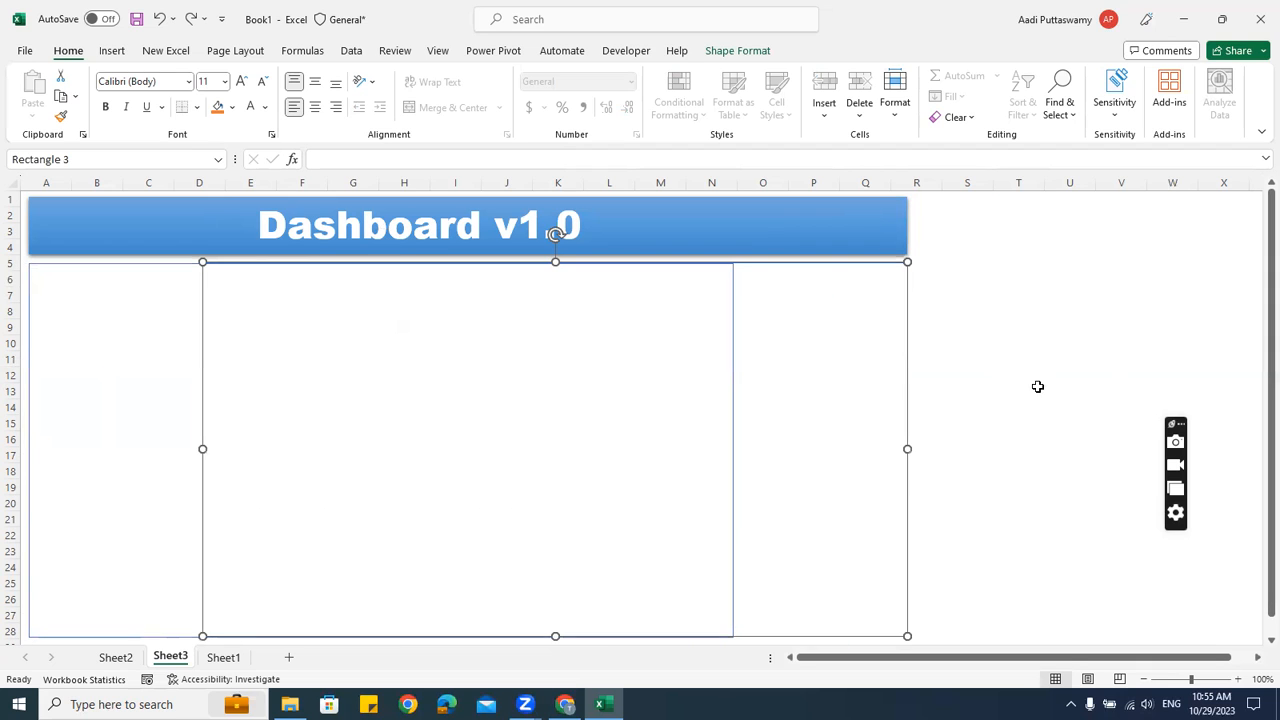
click(1040, 395)
click(530, 388)
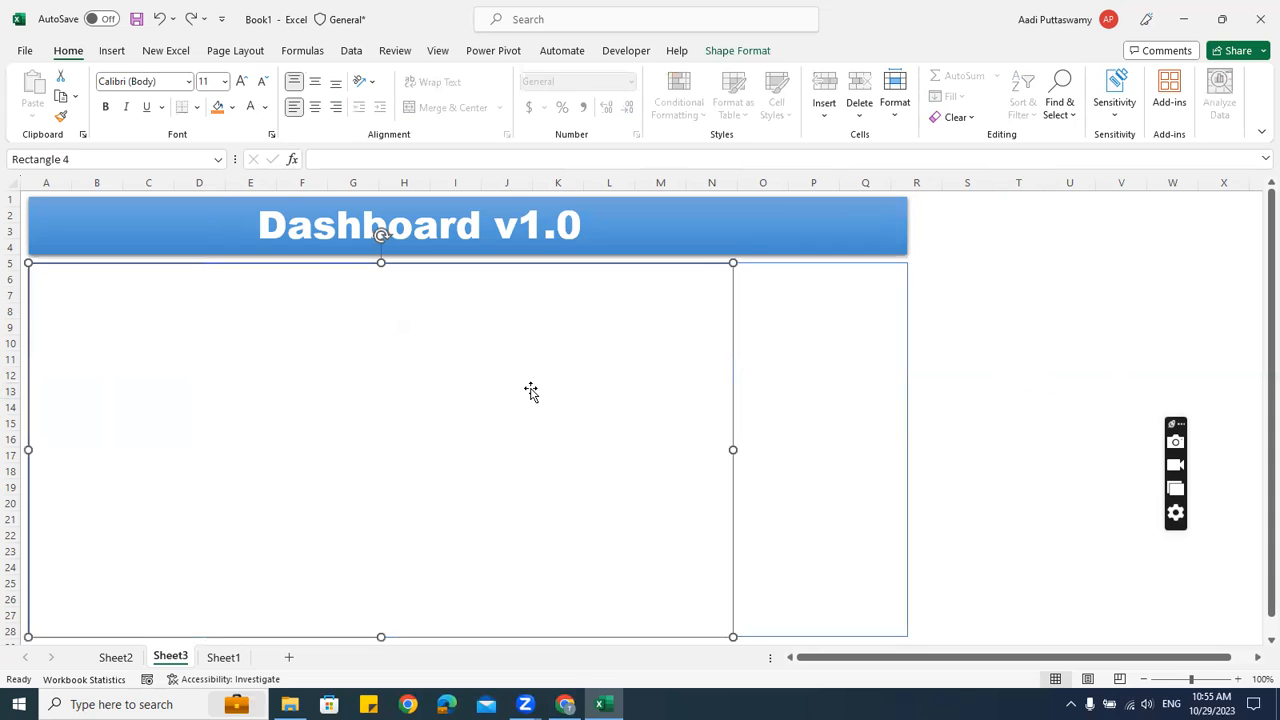
drag(733, 449, 198, 455)
click(995, 390)
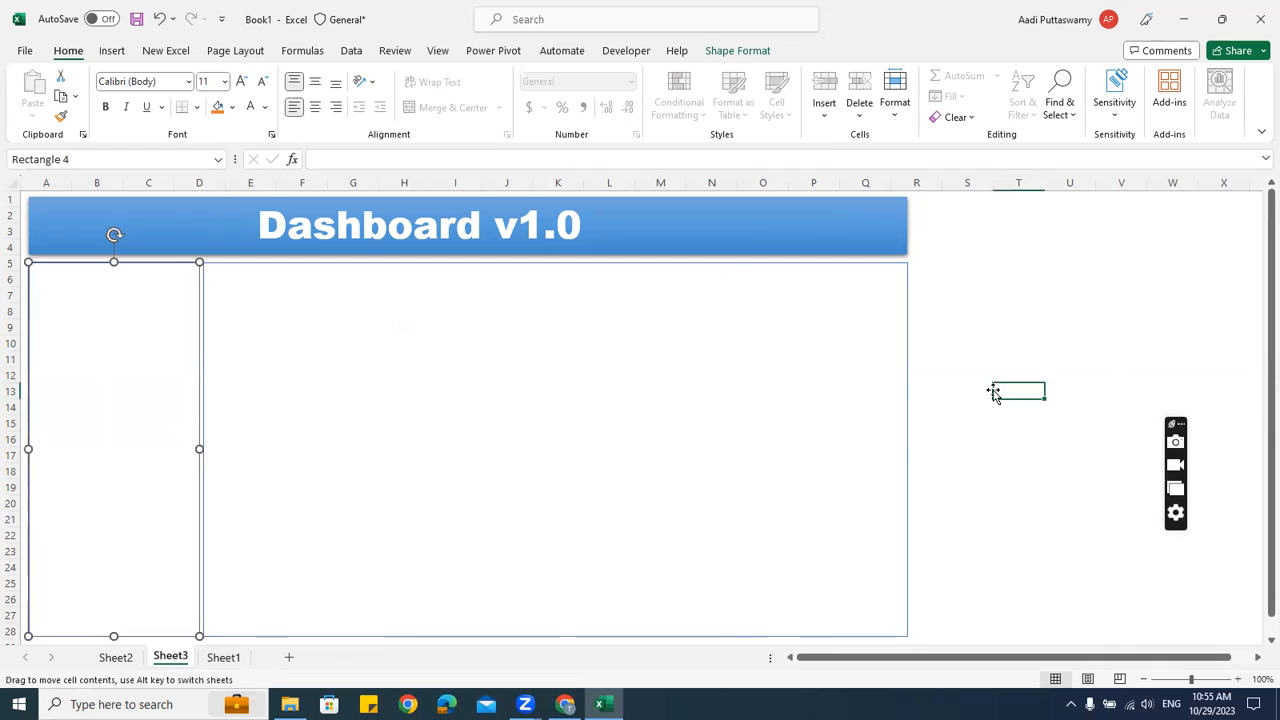
Fill the narrow left panel light blue-grey, then select both panels together
click(135, 263)
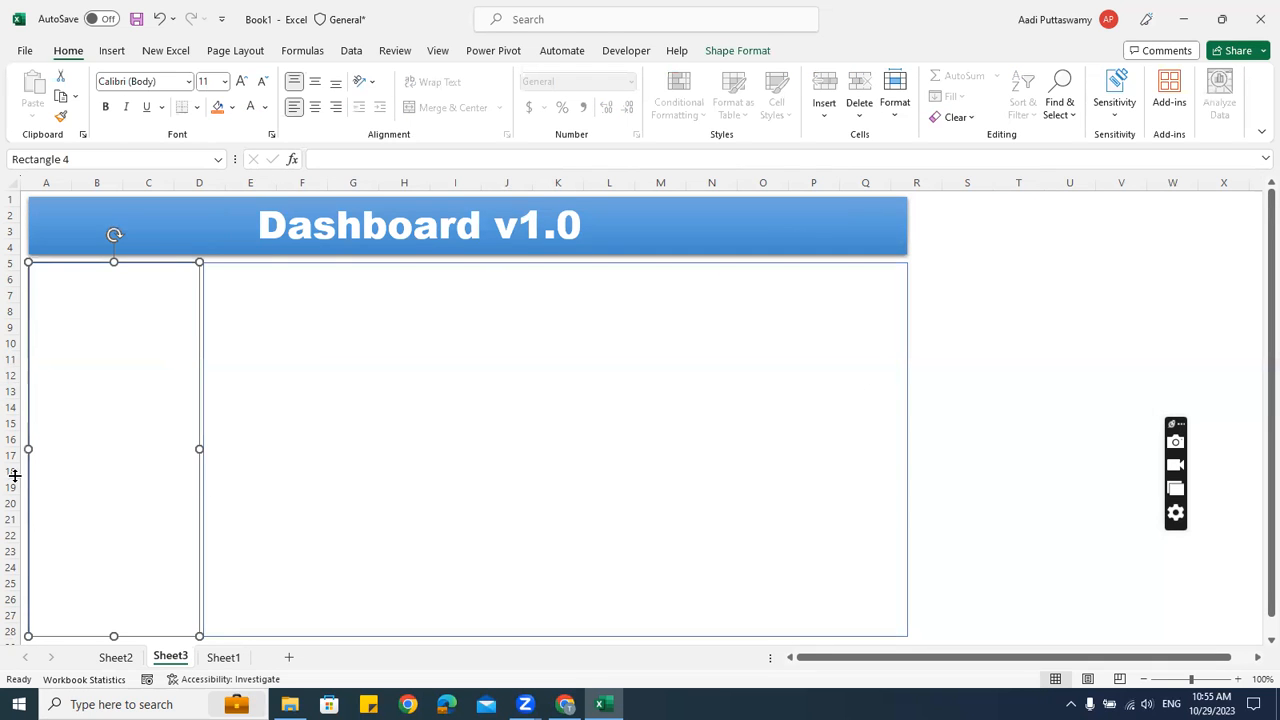
click(233, 107)
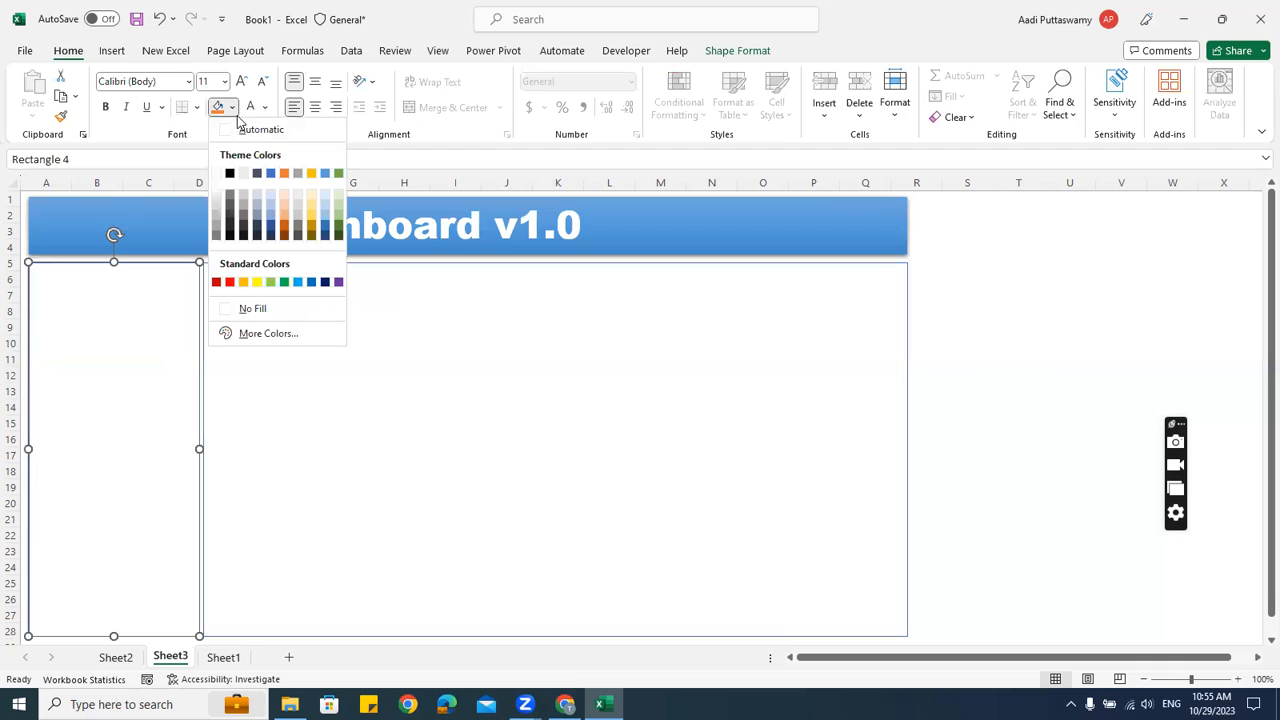
click(256, 192)
click(1016, 362)
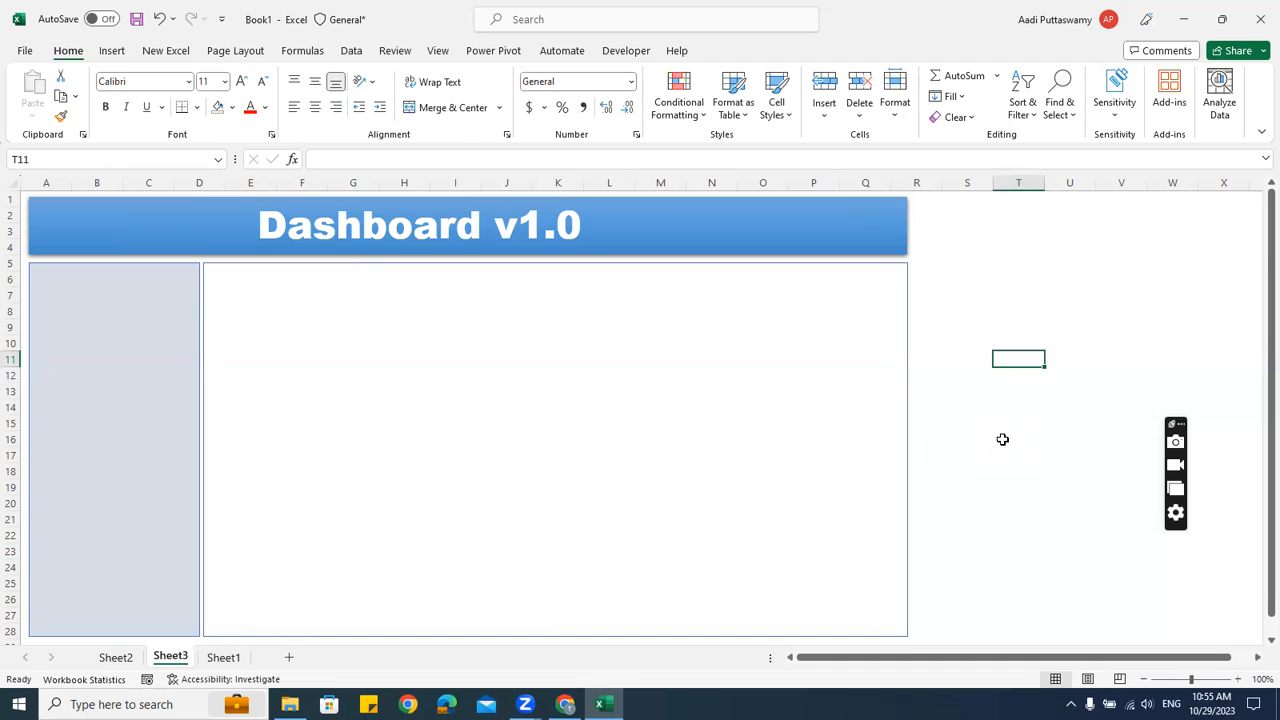
scroll(955, 421, down, 2)
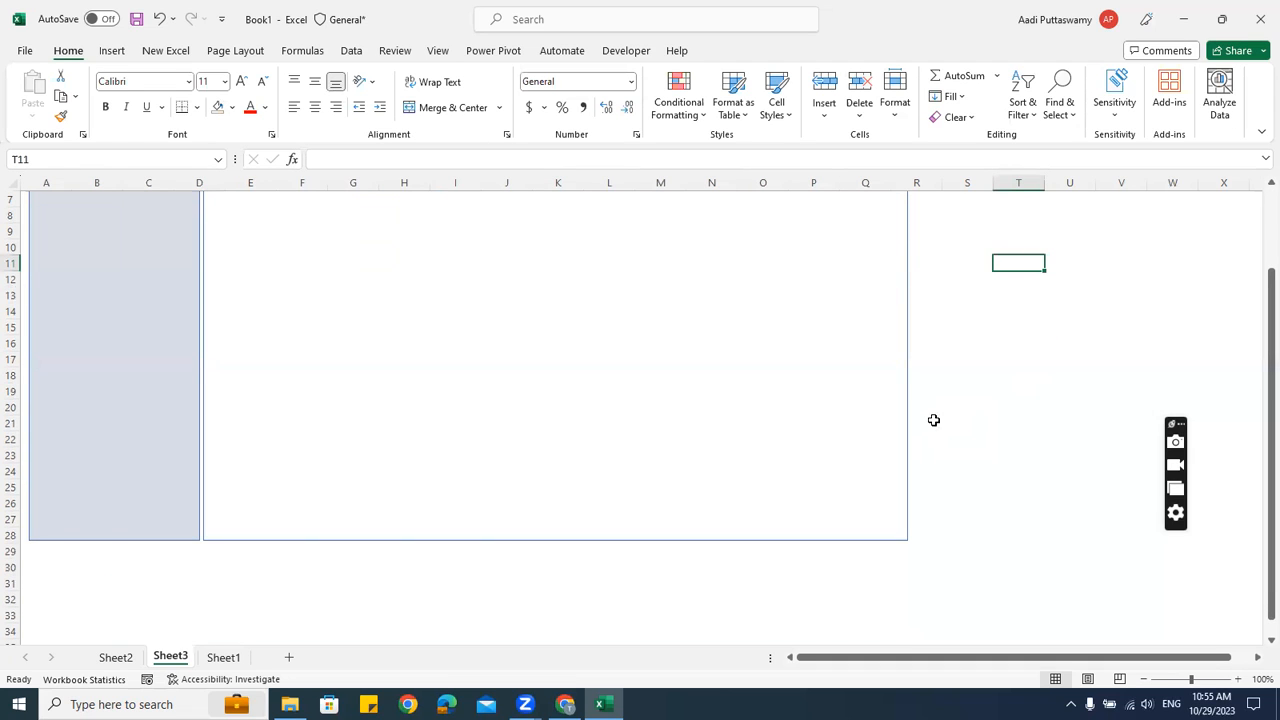
click(160, 271)
ctrl+click(354, 329)
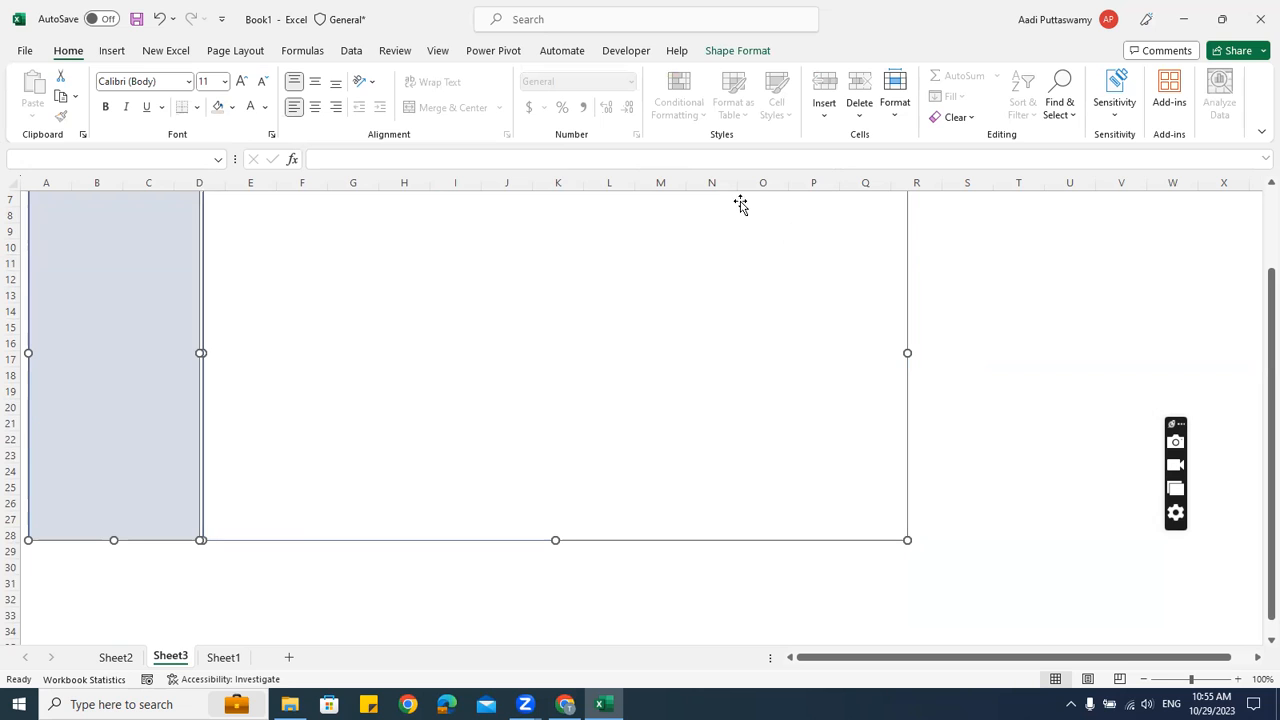
click(736, 56)
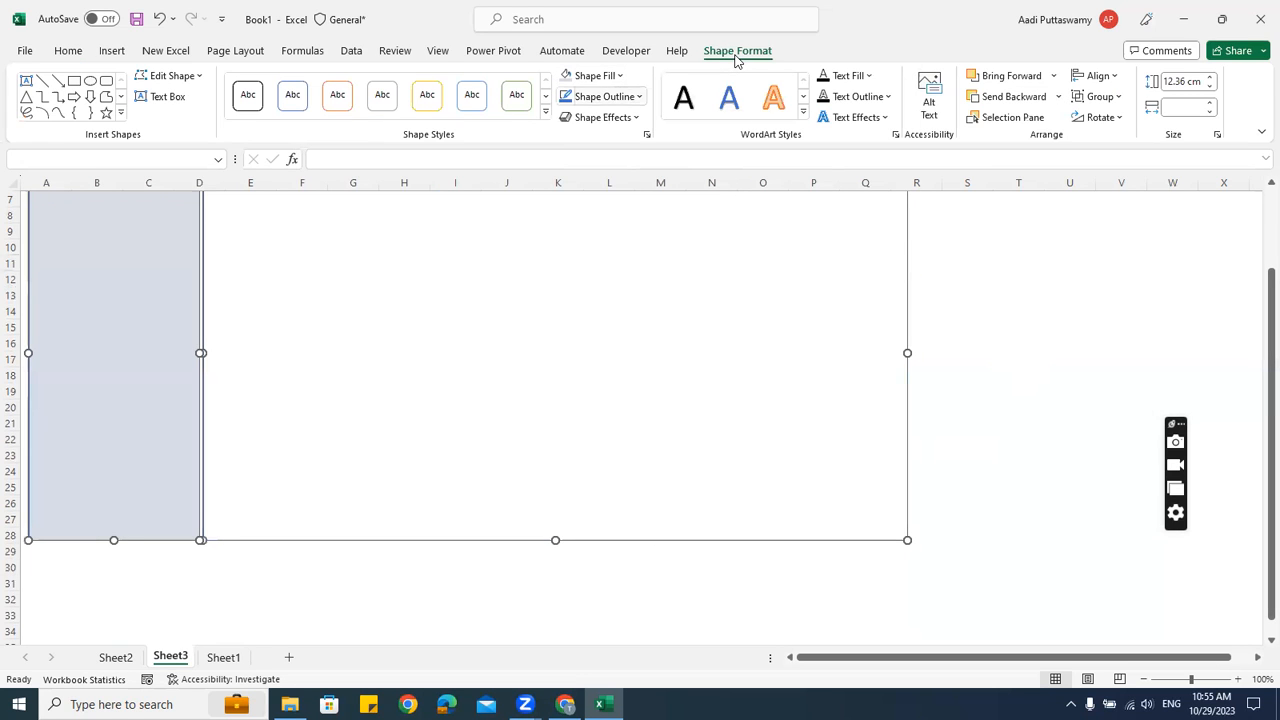
Give both dashboard panels an outer drop shadow
click(603, 117)
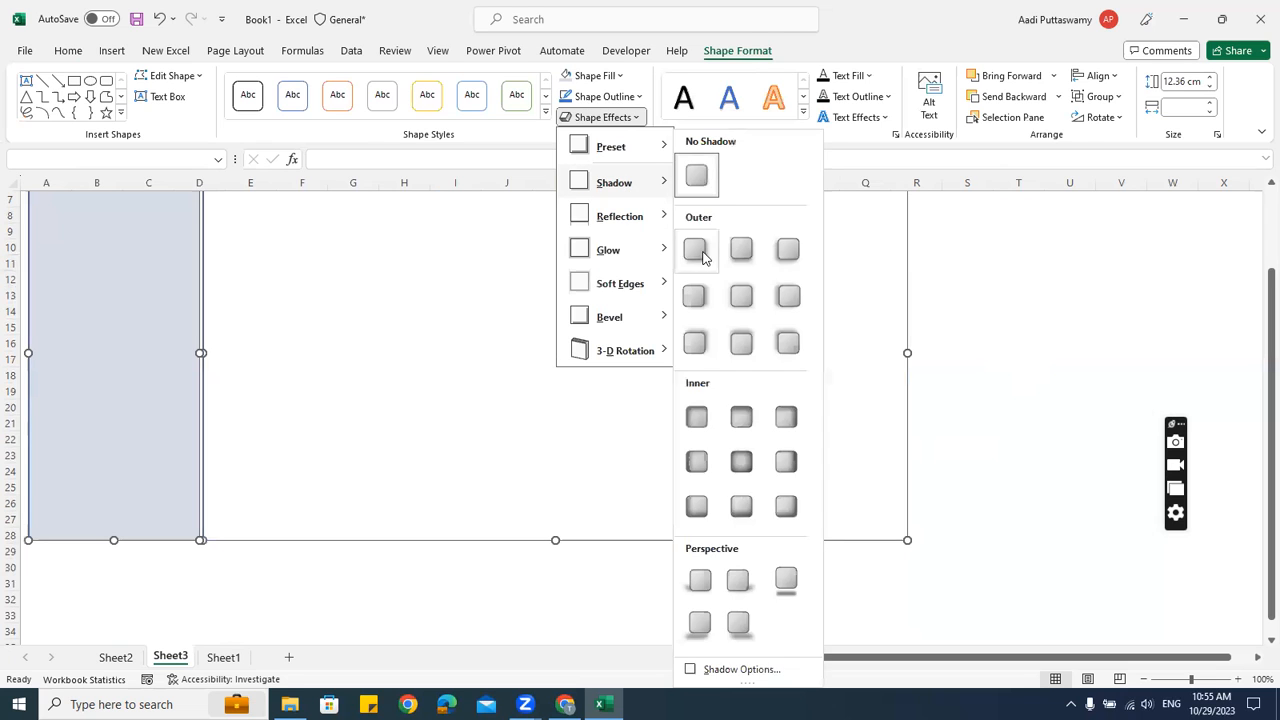
click(1016, 420)
scroll(1015, 418, up, 2)
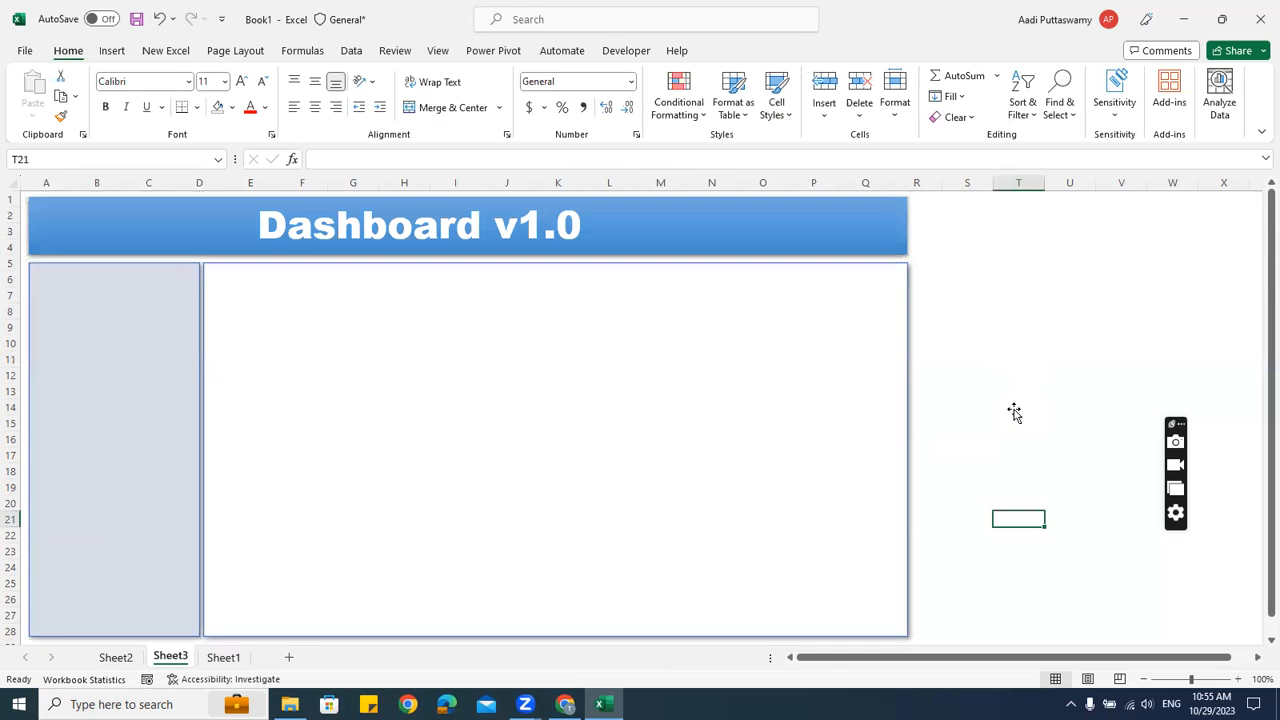
key(Up)
key(Up)
key(Up)
key(Up)
key(Up)
key(Up)
key(Up)
key(Up)
key(Up)
key(Up)
key(Up)
key(Up)
key(Up)
key(Up)
scroll(1009, 394, down, 1)
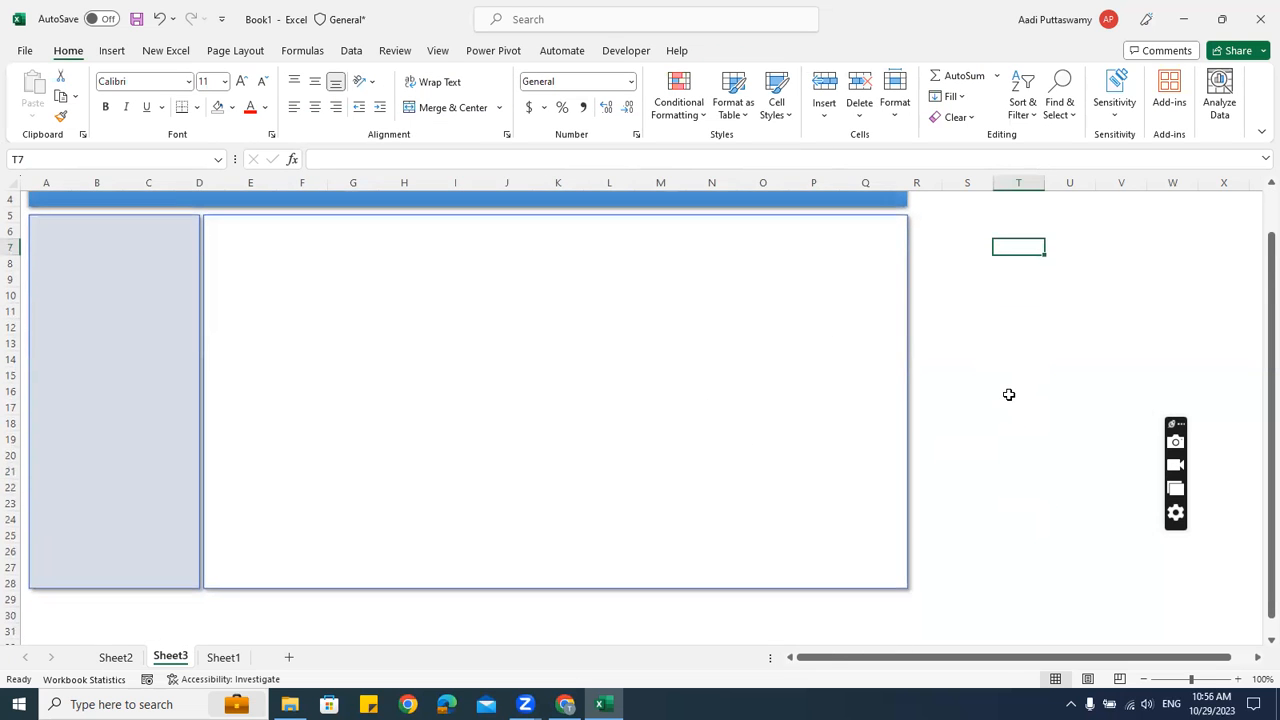
Make the left sidebar panel slightly narrower
click(143, 333)
drag(200, 397, 194, 400)
click(1005, 337)
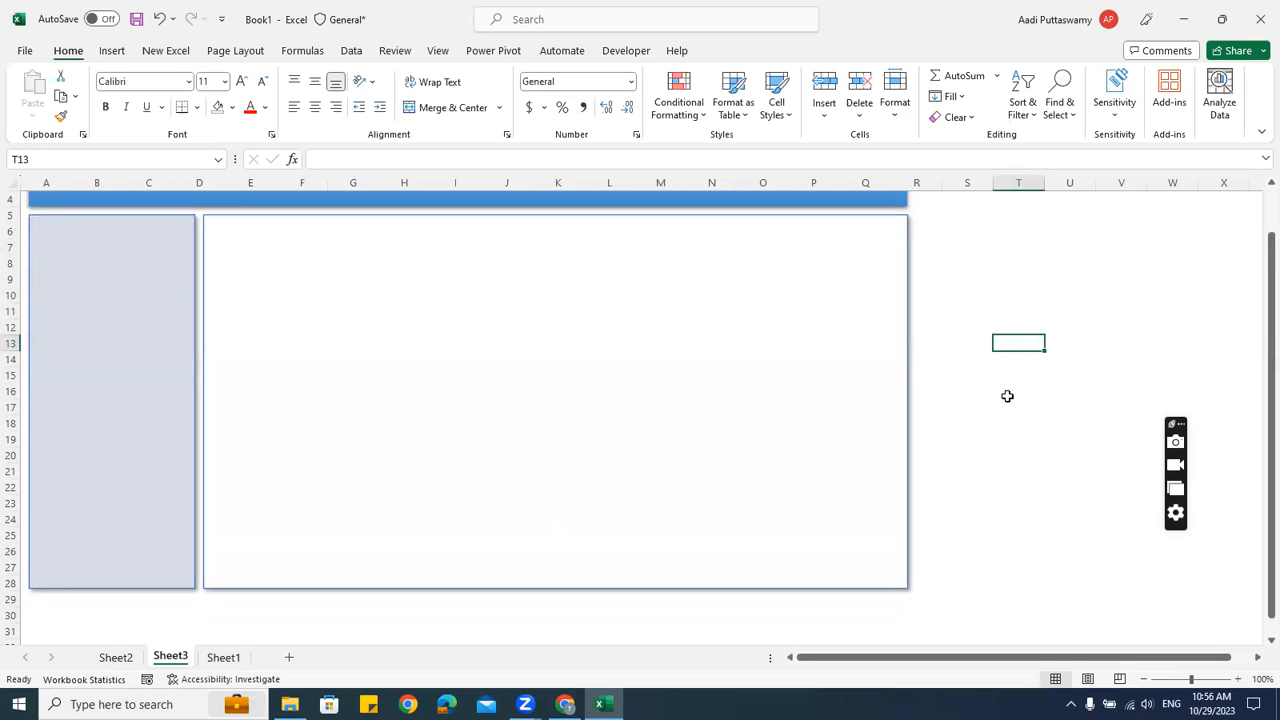
scroll(1007, 396, up, 1)
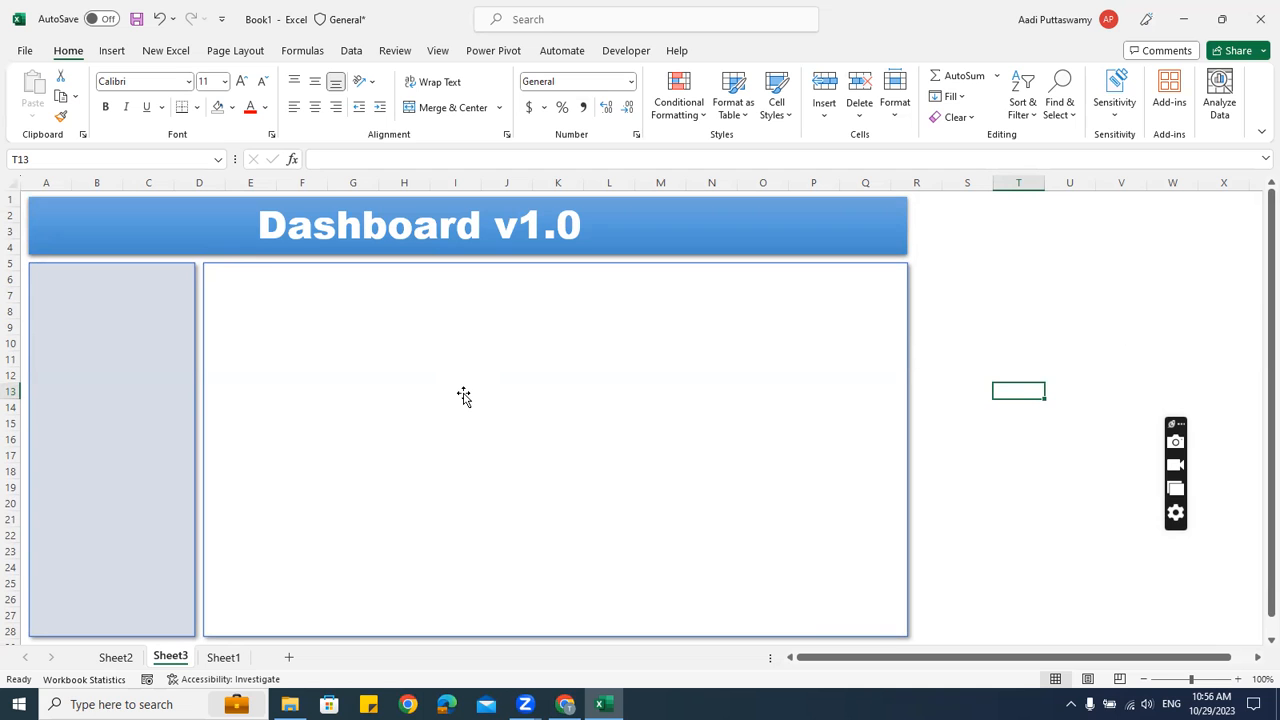
Move the Region Sales column chart from Sheet2 to the white panel's top-left corner
click(114, 656)
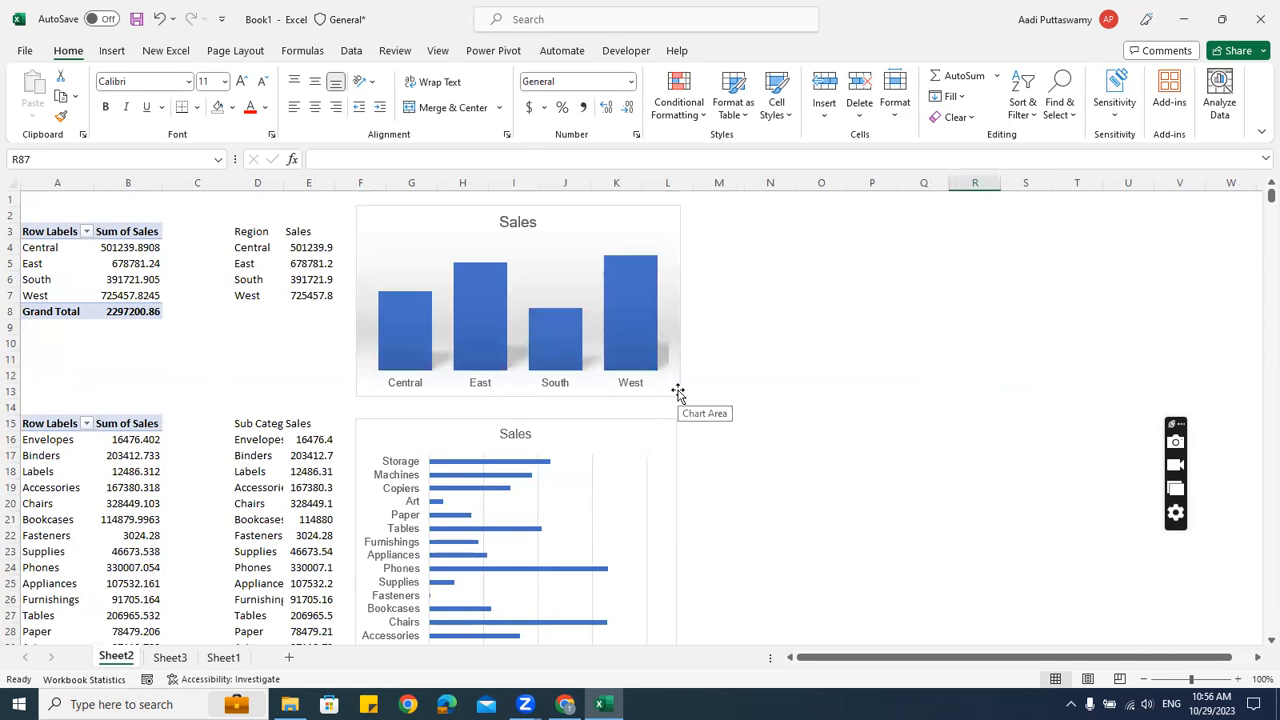
click(578, 208)
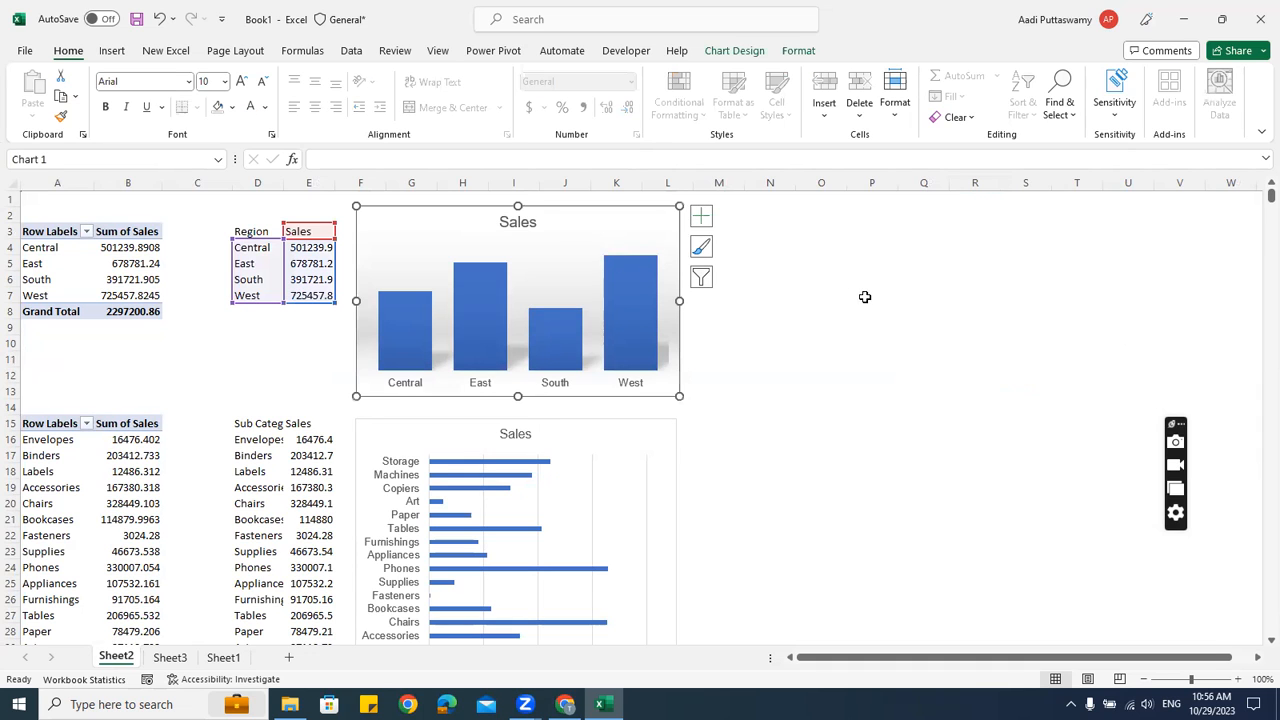
key(Delete)
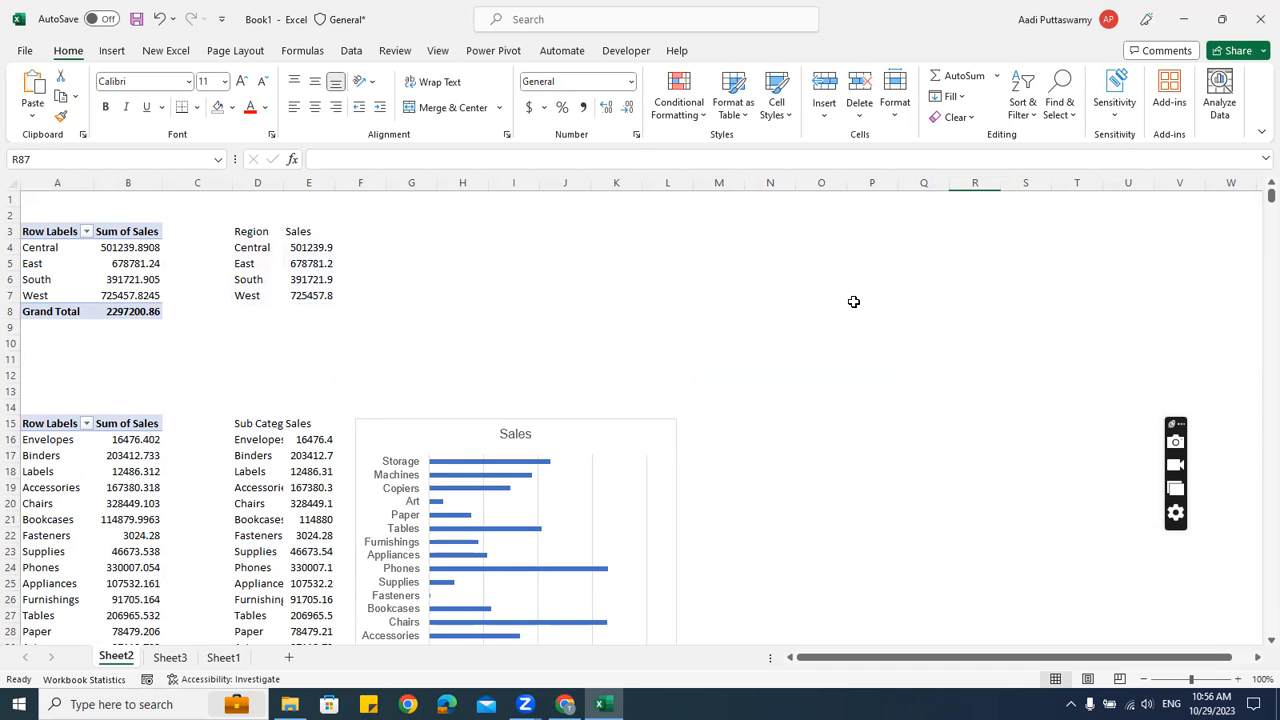
click(223, 657)
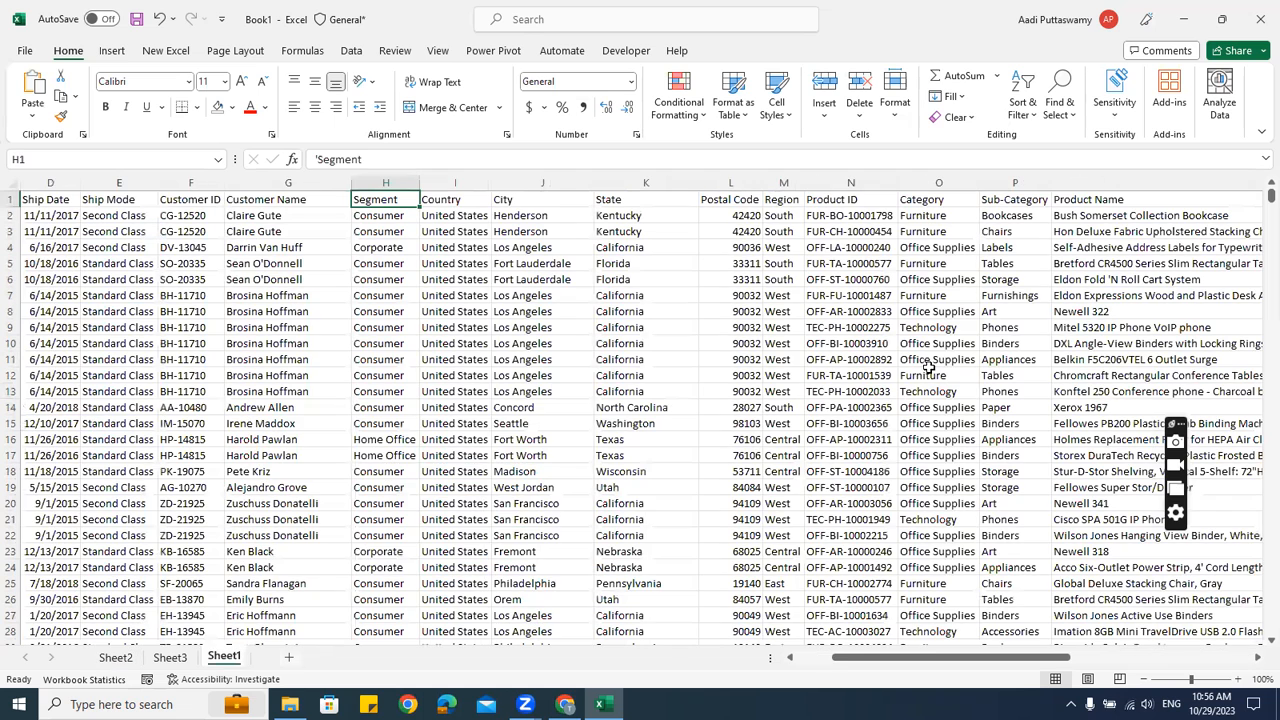
click(180, 658)
click(978, 376)
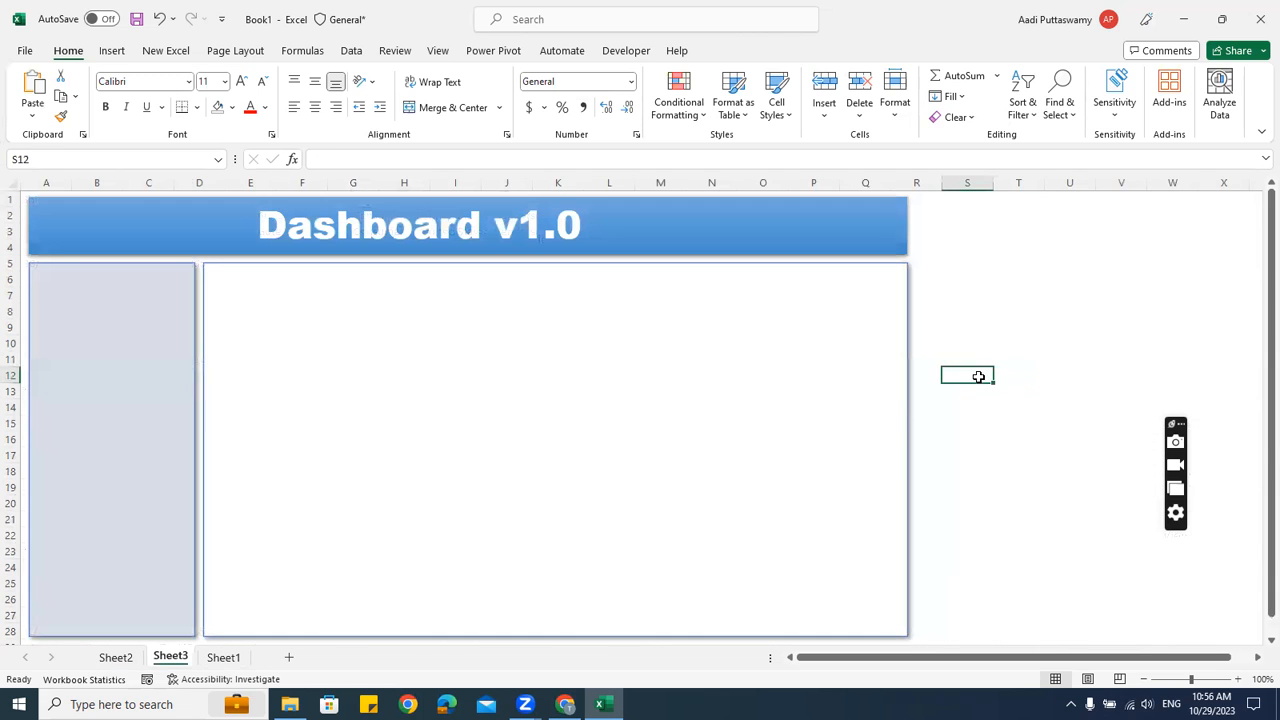
key(ctrl+v)
drag(1043, 369, 308, 268)
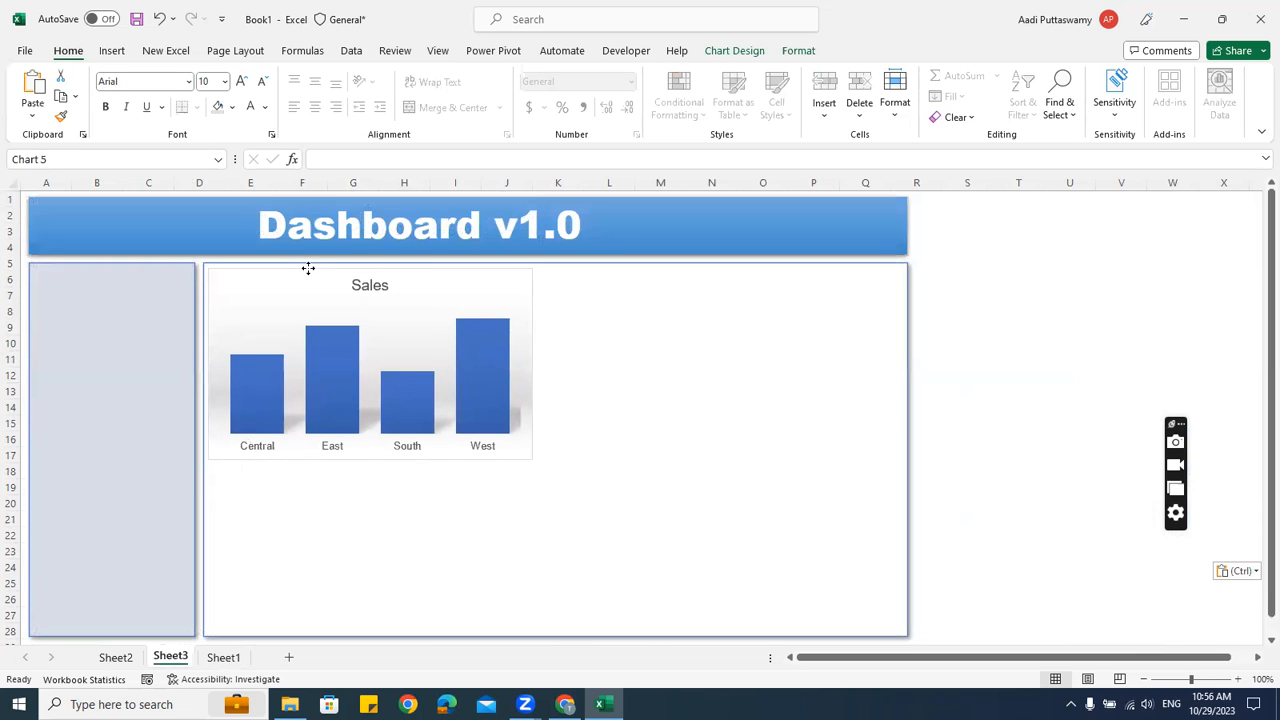
key(ctrl+Up)
key(ctrl+Up)
key(ctrl+Up)
key(ctrl+Left)
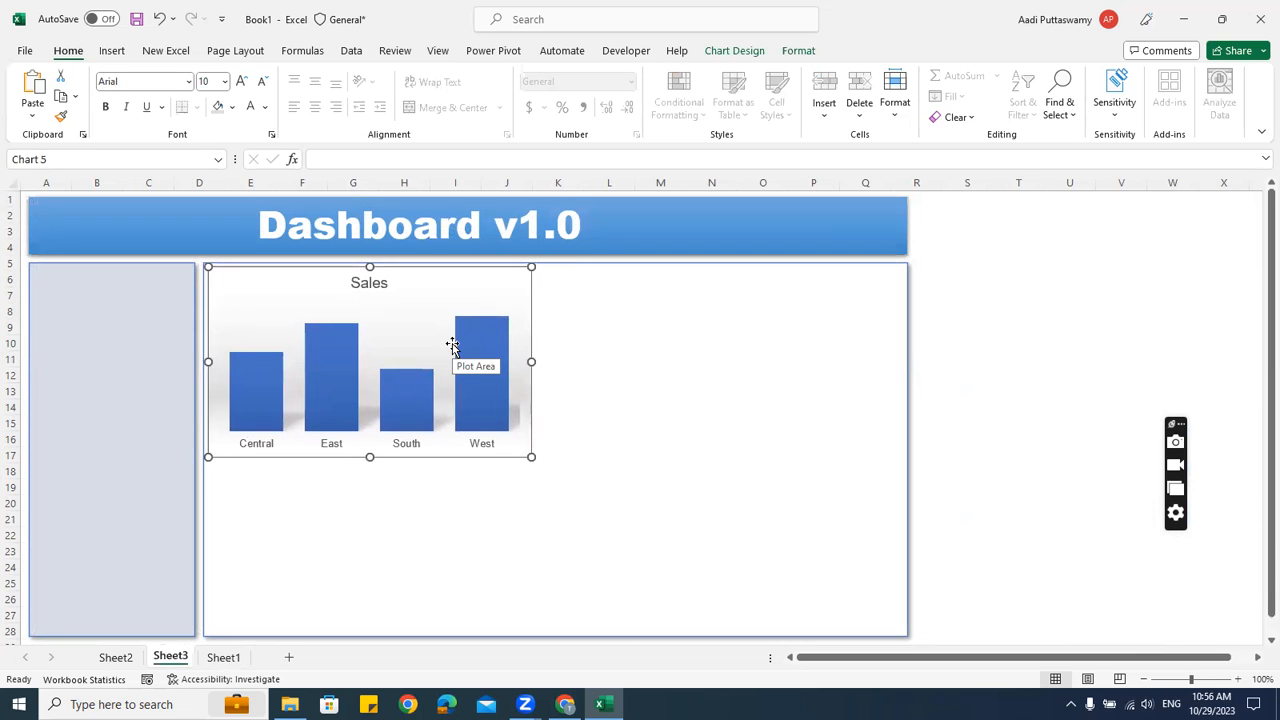
Resize the Sales column chart narrower and shorter to fit the panel corner
drag(520, 360, 387, 354)
drag(297, 457, 300, 409)
click(298, 417)
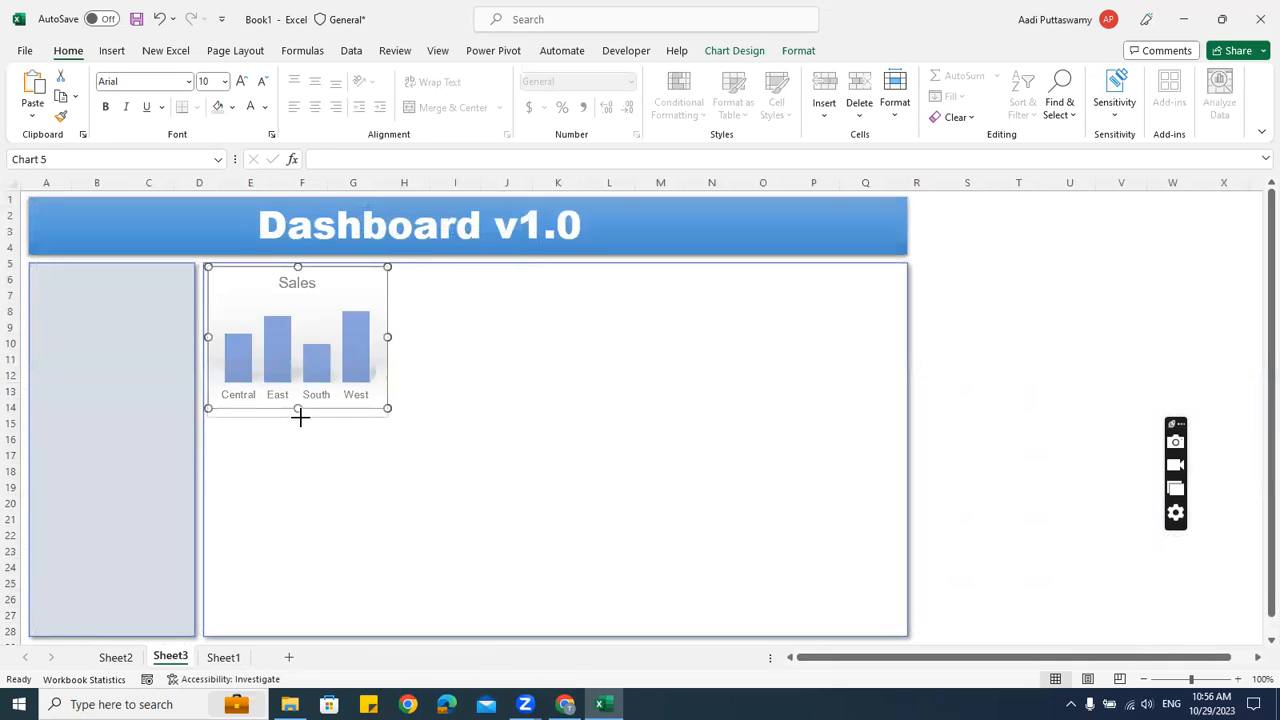
drag(384, 338, 390, 341)
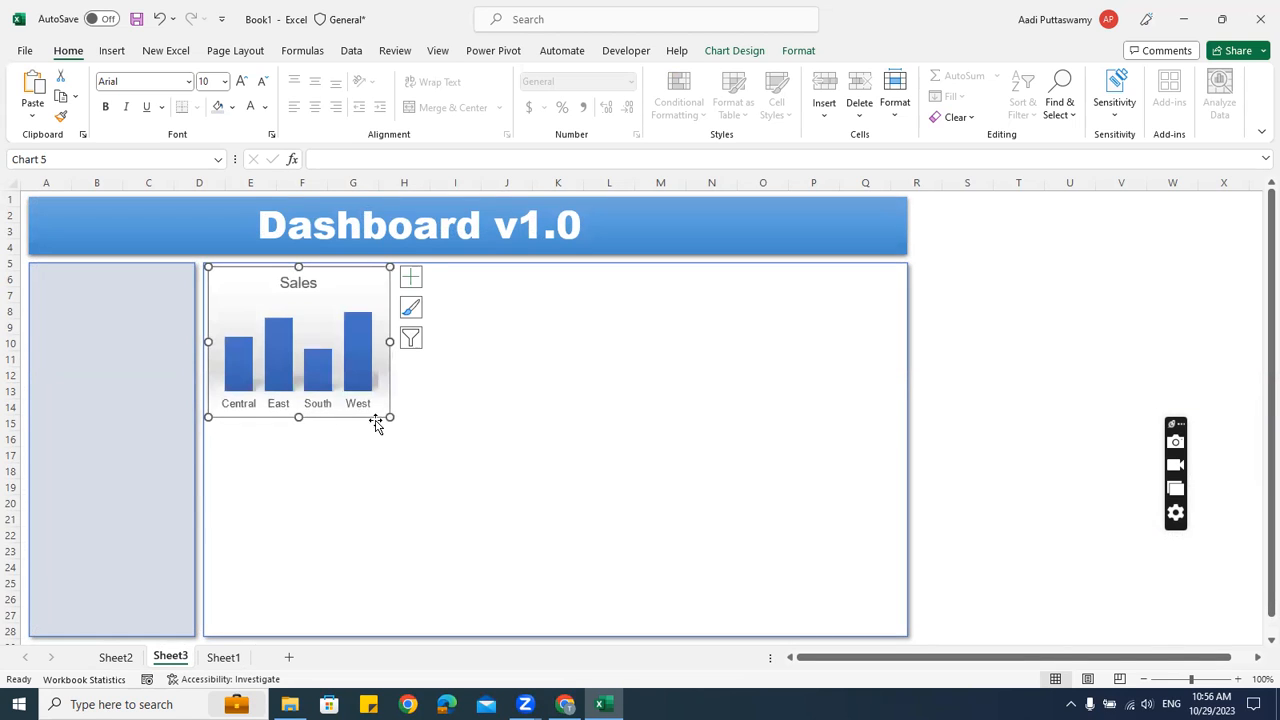
drag(298, 416, 297, 418)
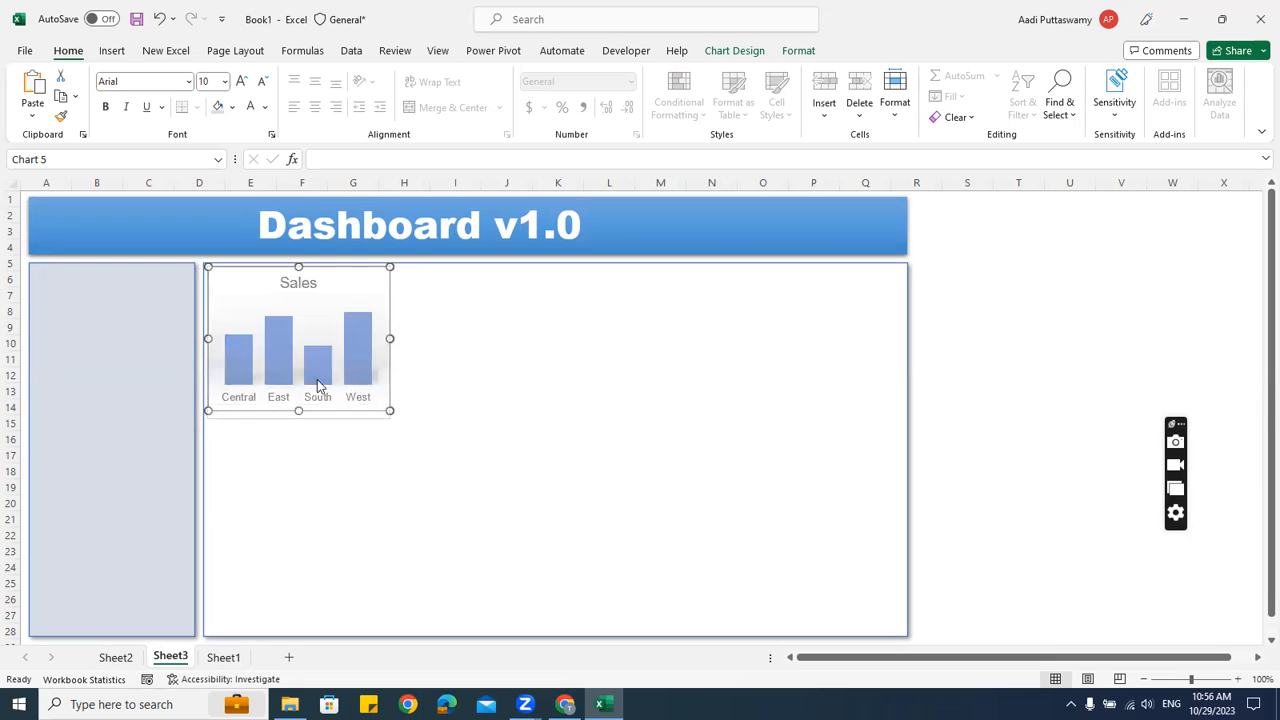
Set the chart's text to size 8 and its Sales title to size 12
click(213, 81)
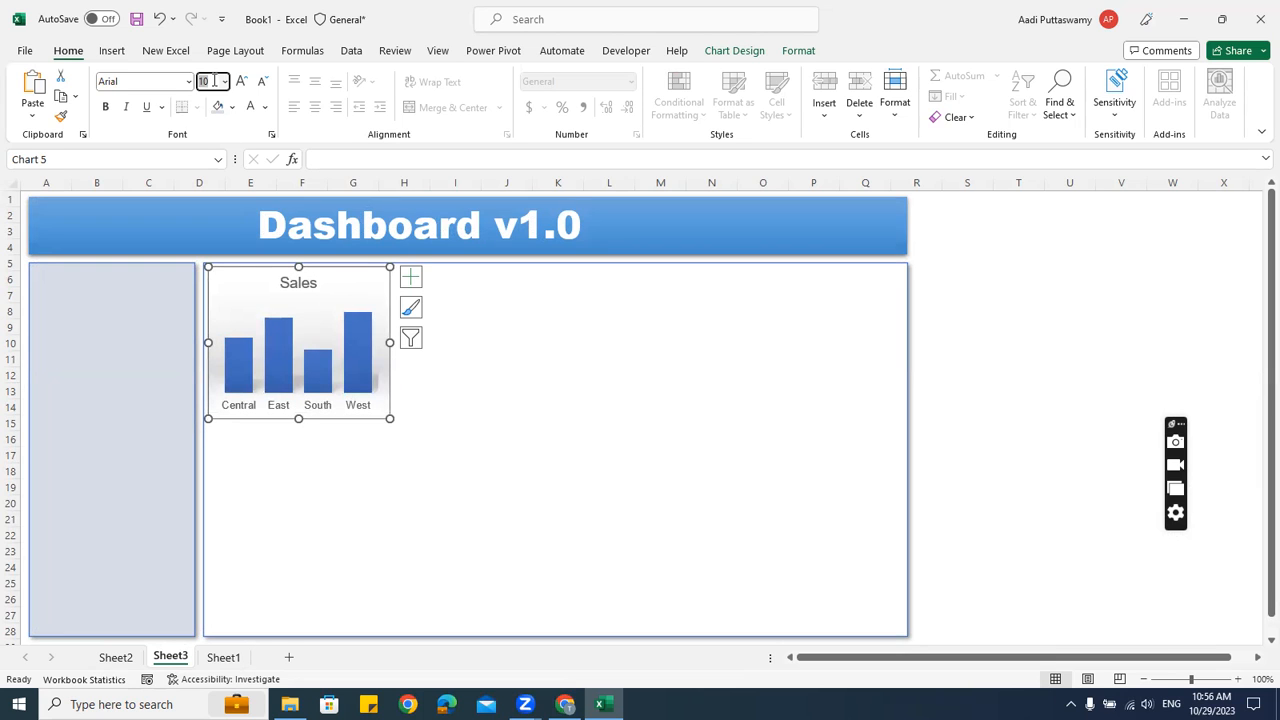
text(8)
key(Return)
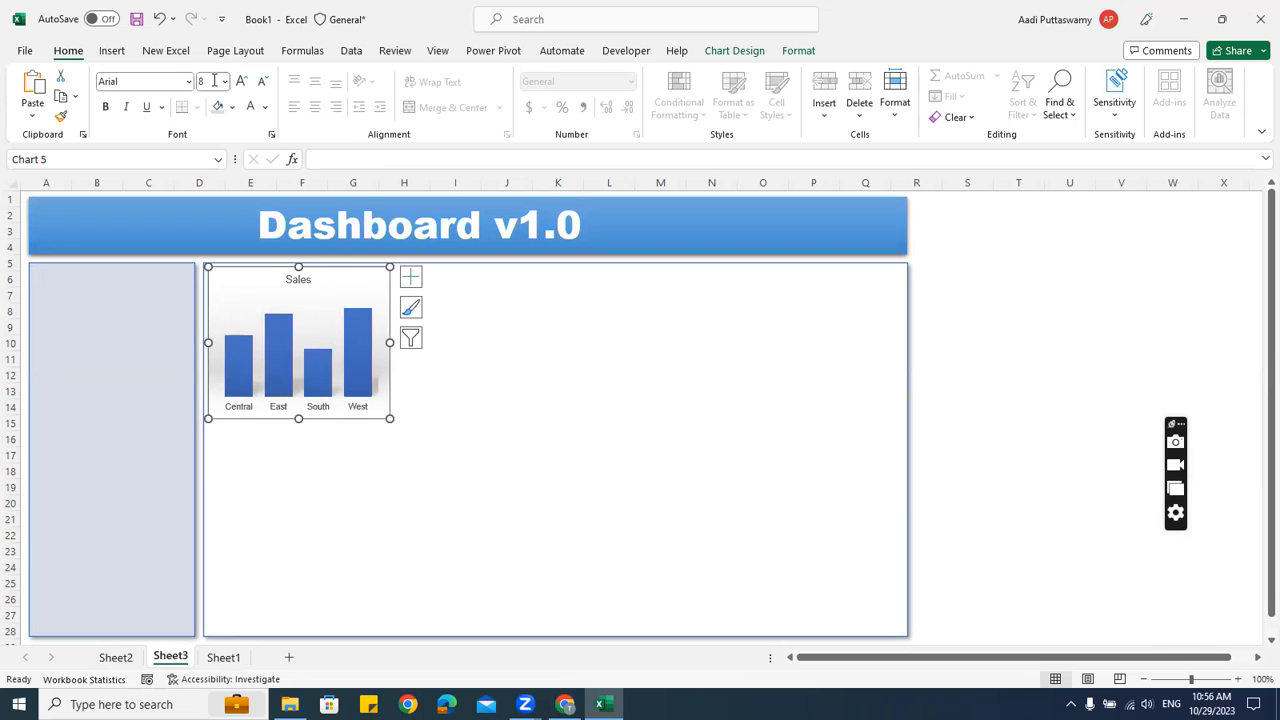
click(998, 403)
click(301, 282)
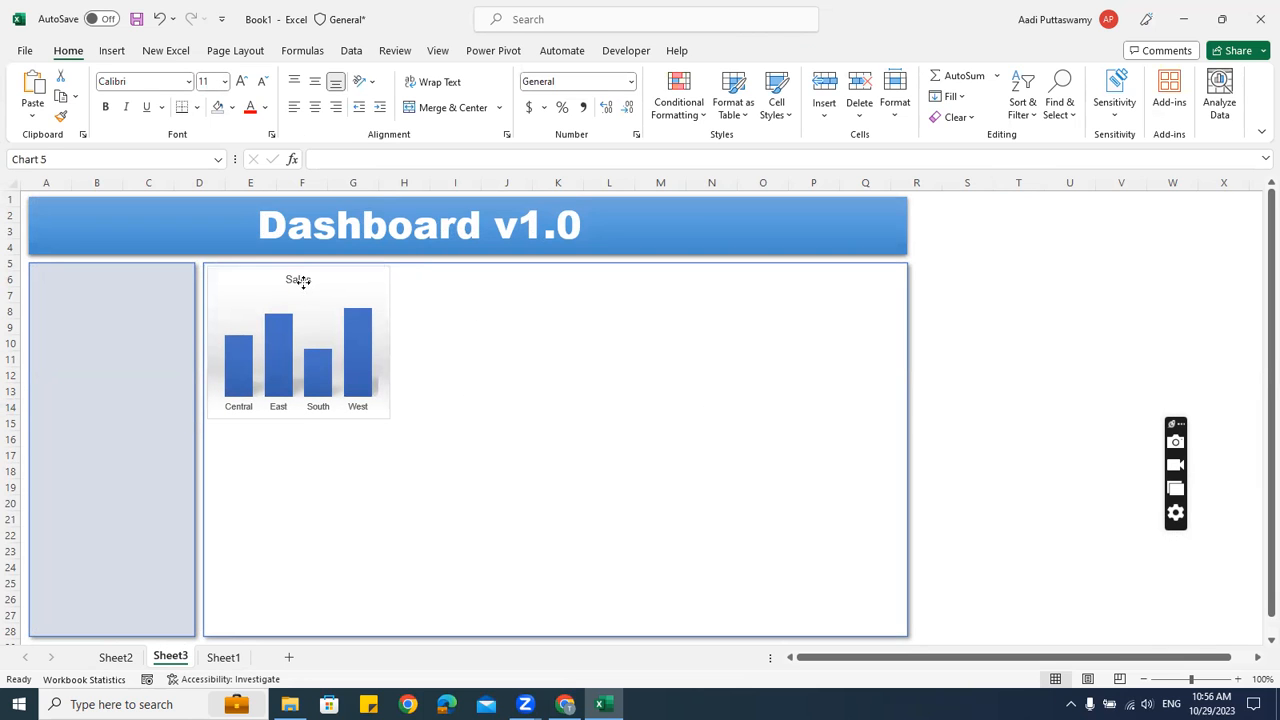
click(214, 82)
text(12)
key(Return)
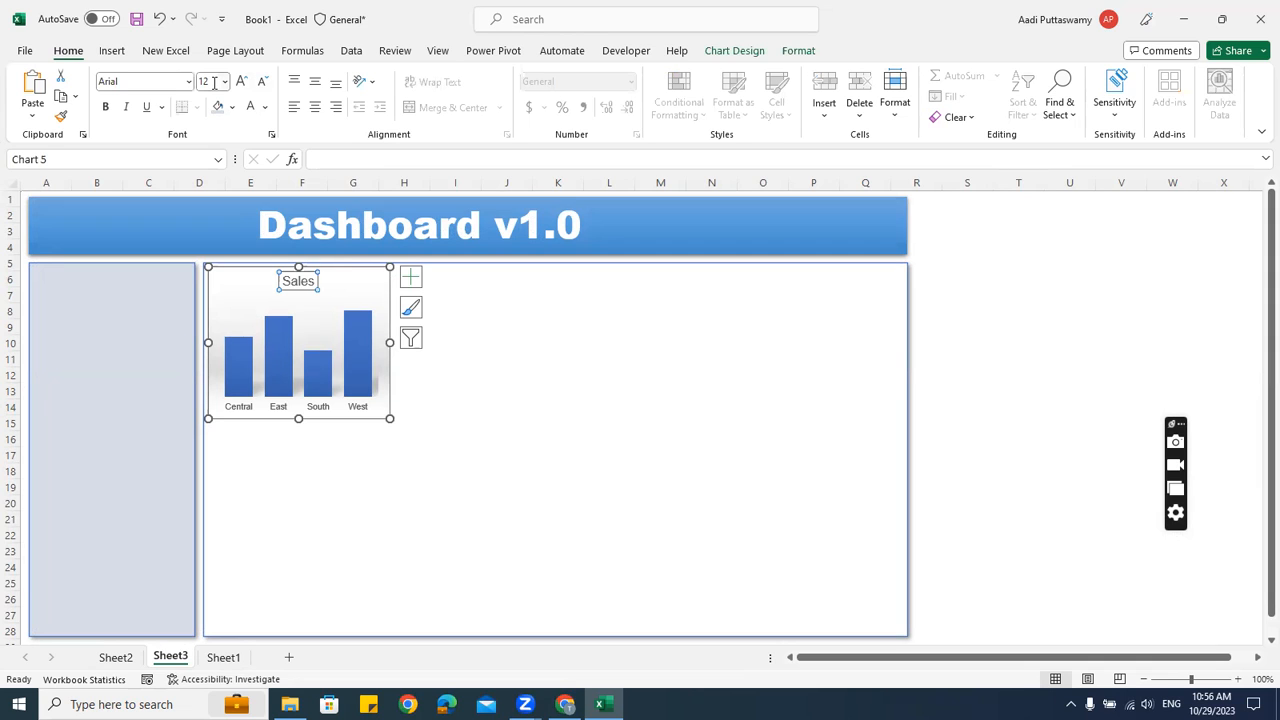
click(1025, 357)
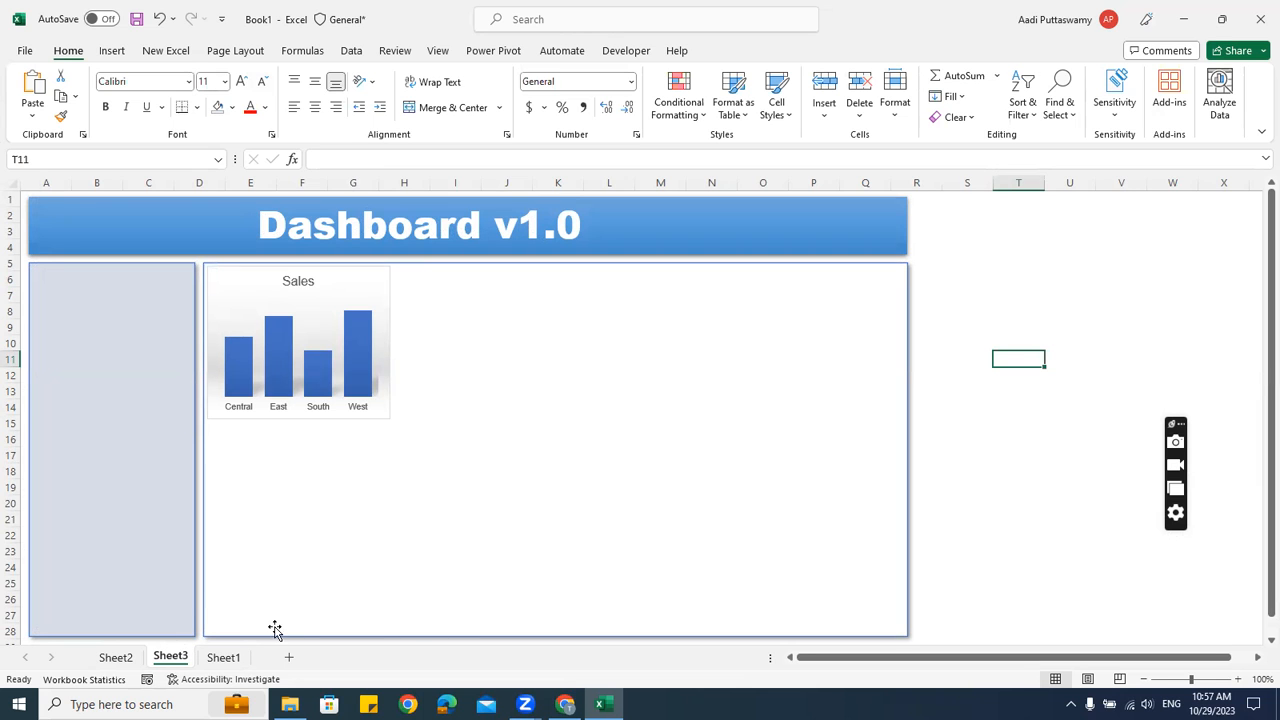
Cut the category Sales bar chart from Sheet2 and paste it onto the Sheet3 dashboard
click(114, 658)
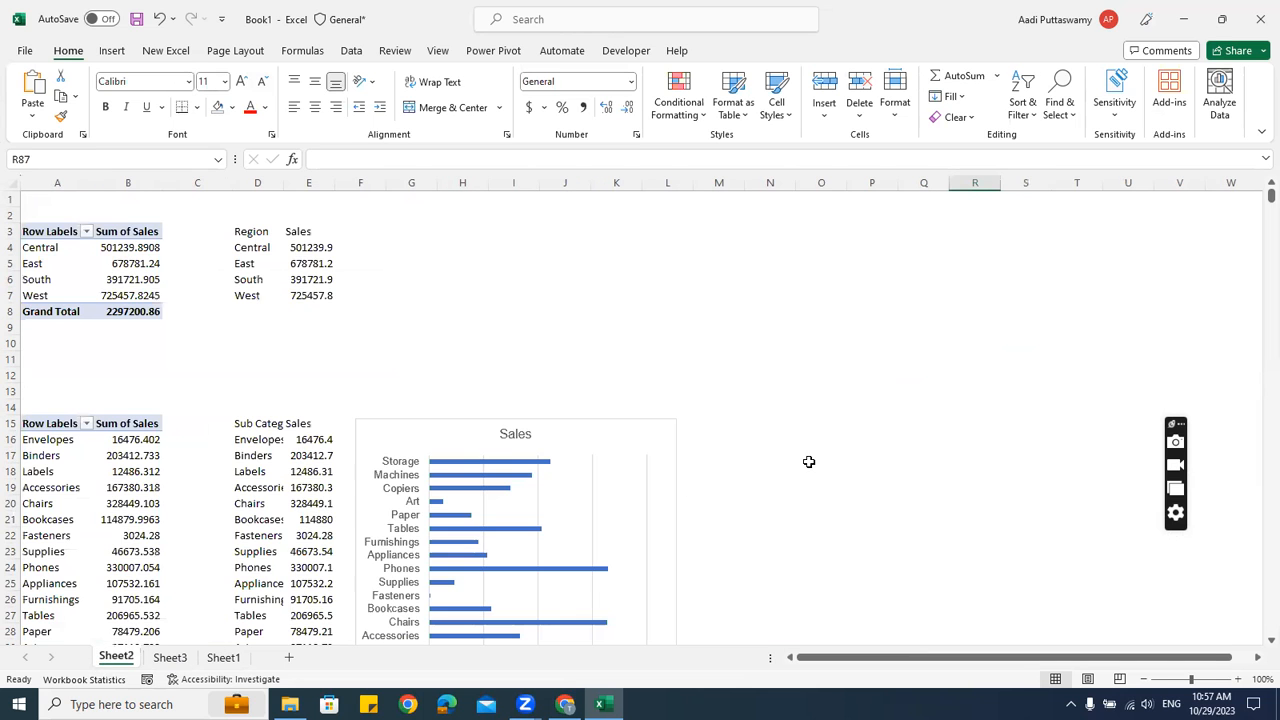
scroll(809, 461, down, 4)
click(579, 241)
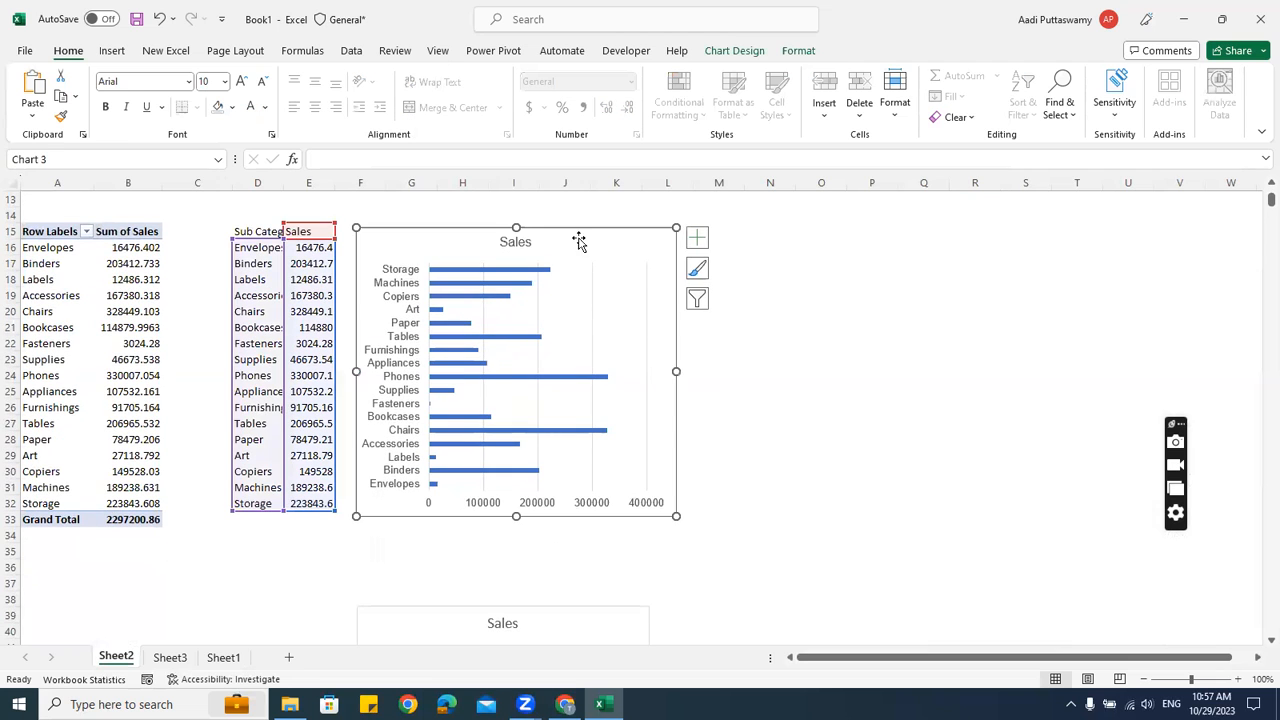
scroll(480, 514, down, 5)
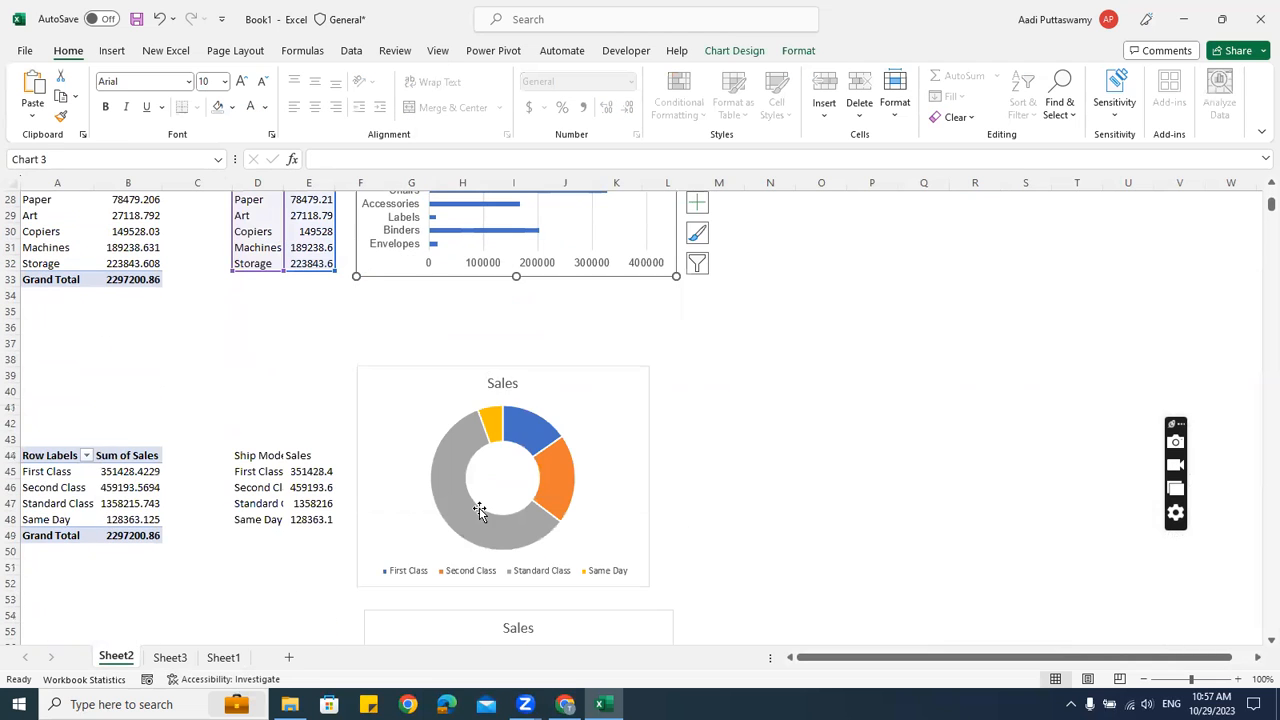
click(467, 372)
scroll(746, 443, up, 6)
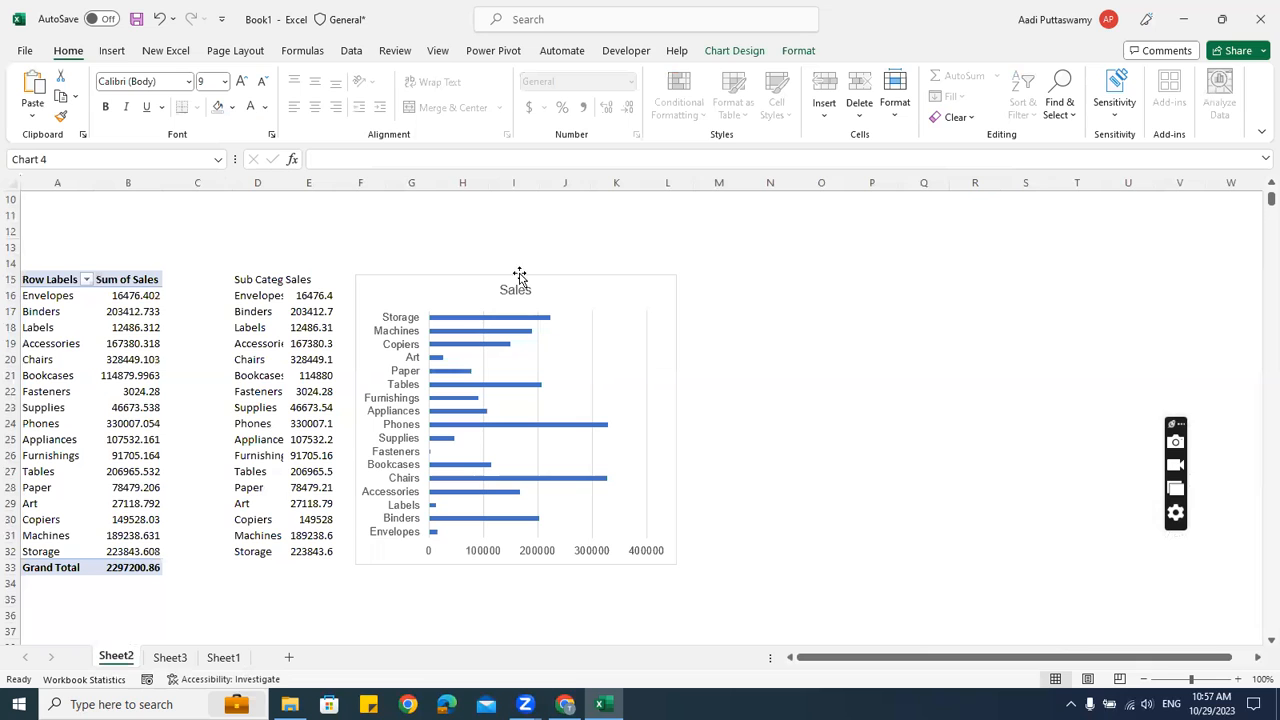
click(670, 328)
key(Delete)
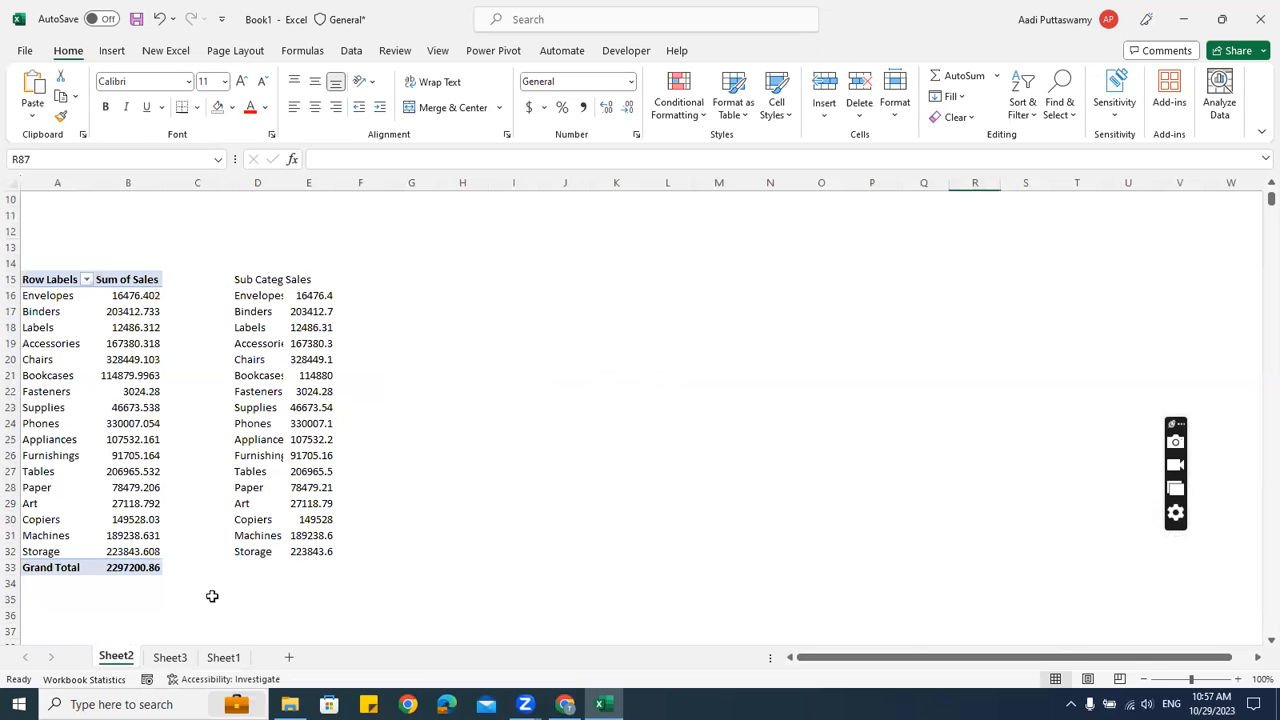
click(170, 657)
click(1014, 404)
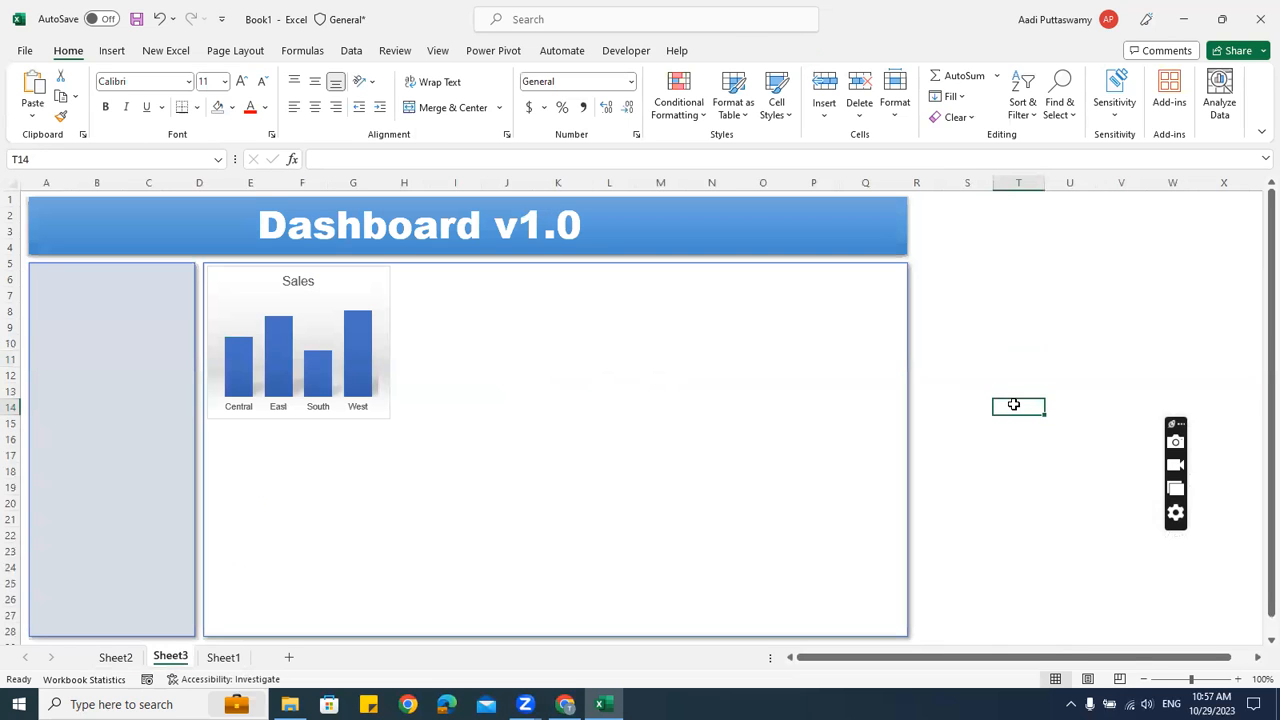
key(ctrl+v)
Place the bar chart in the panel's right side, stretched down to the panel bottom
drag(1071, 399, 660, 267)
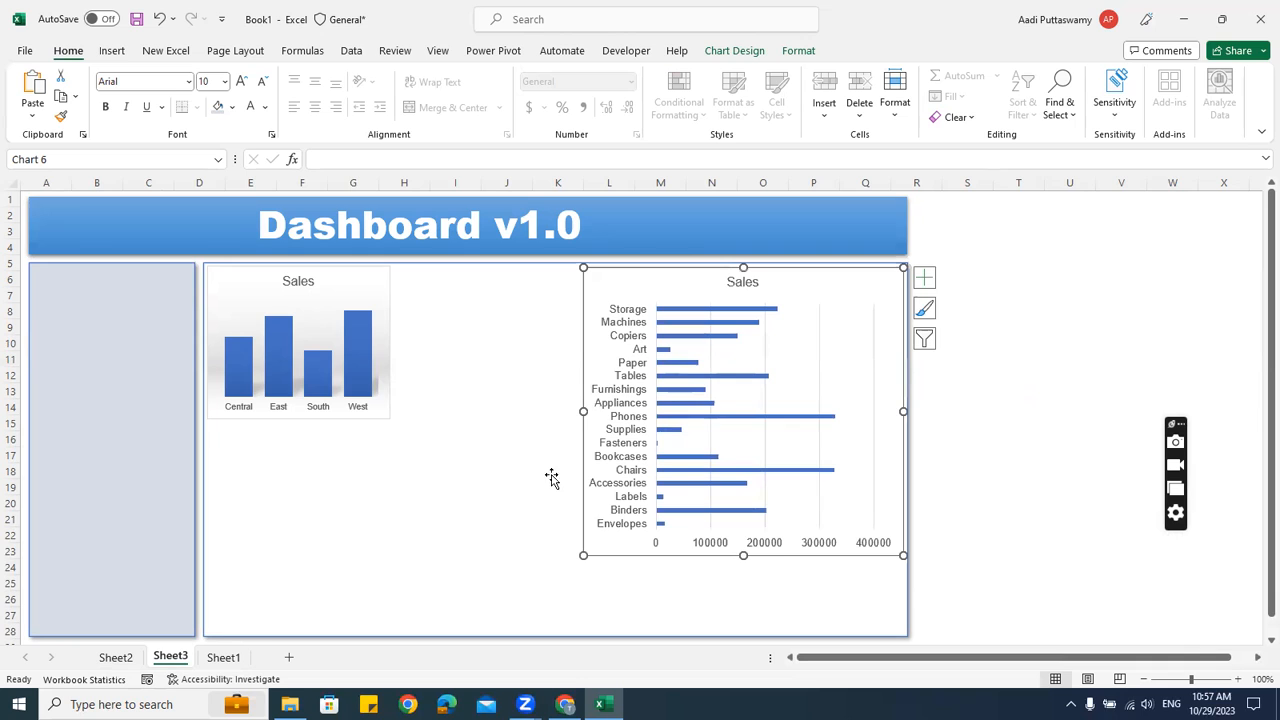
drag(584, 411, 651, 412)
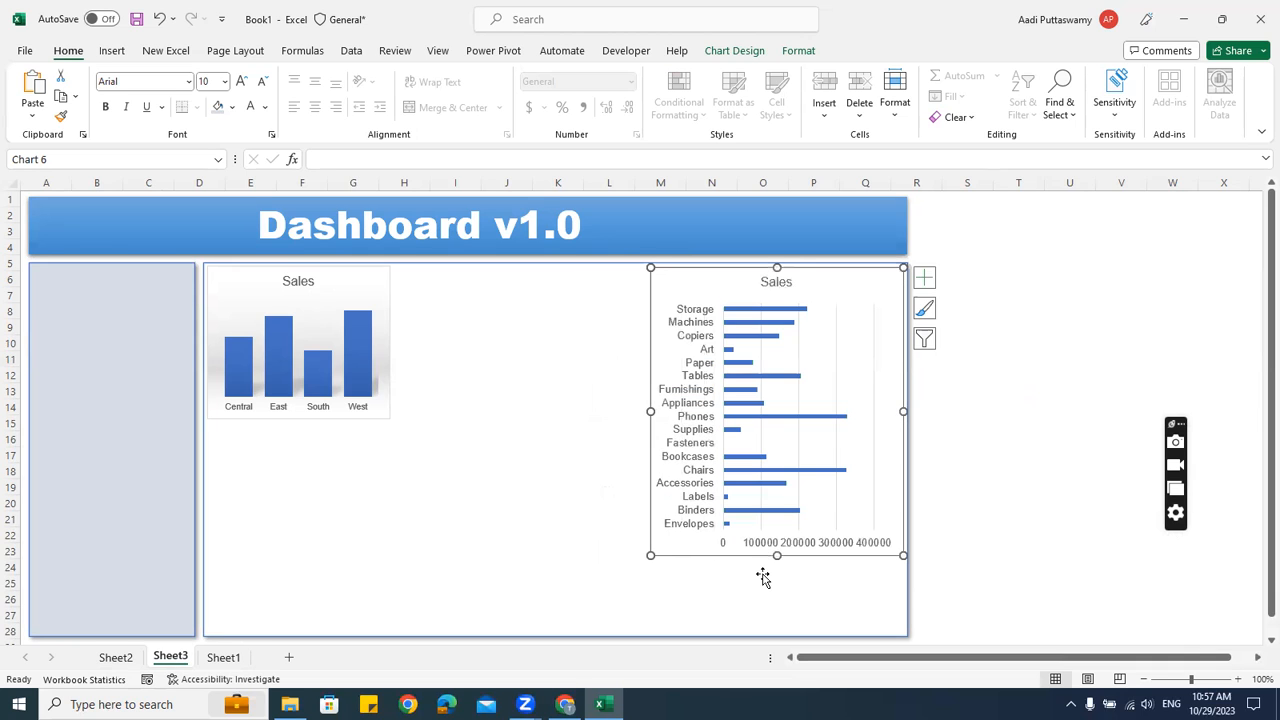
drag(777, 558, 779, 631)
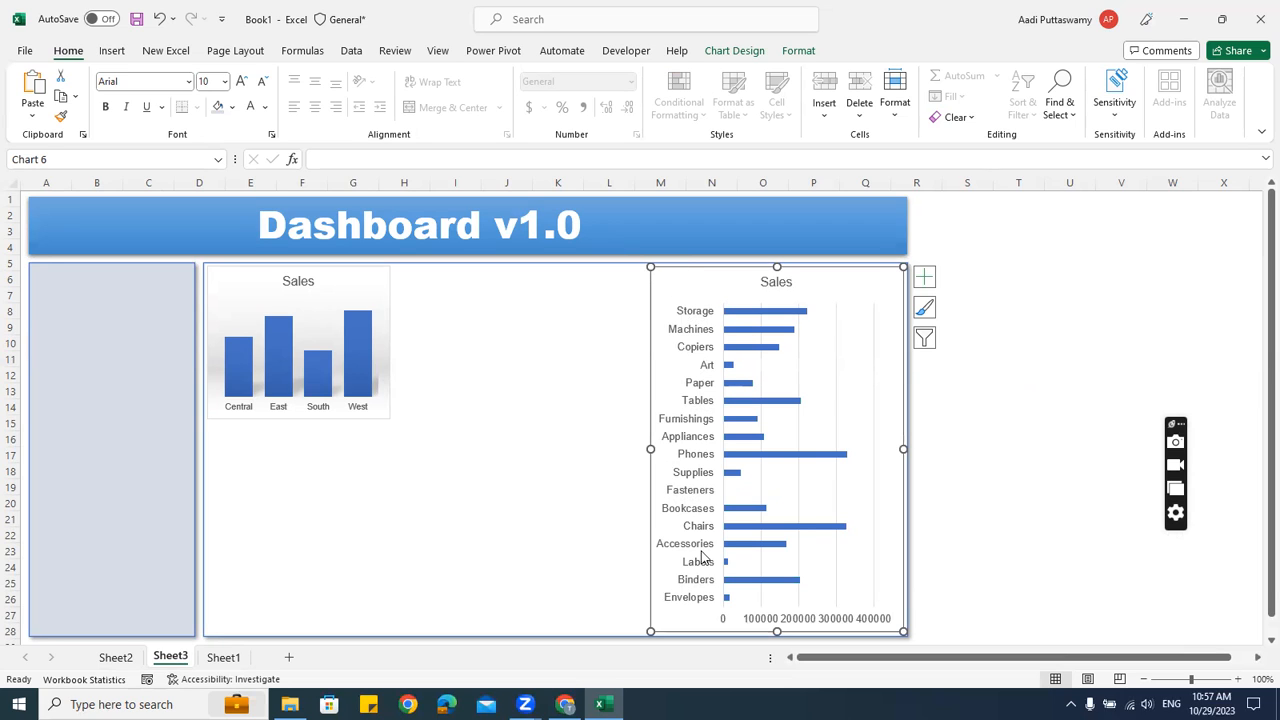
Set the bar chart's labels to size 8 and its Sales title to size 12
click(211, 81)
key(Return)
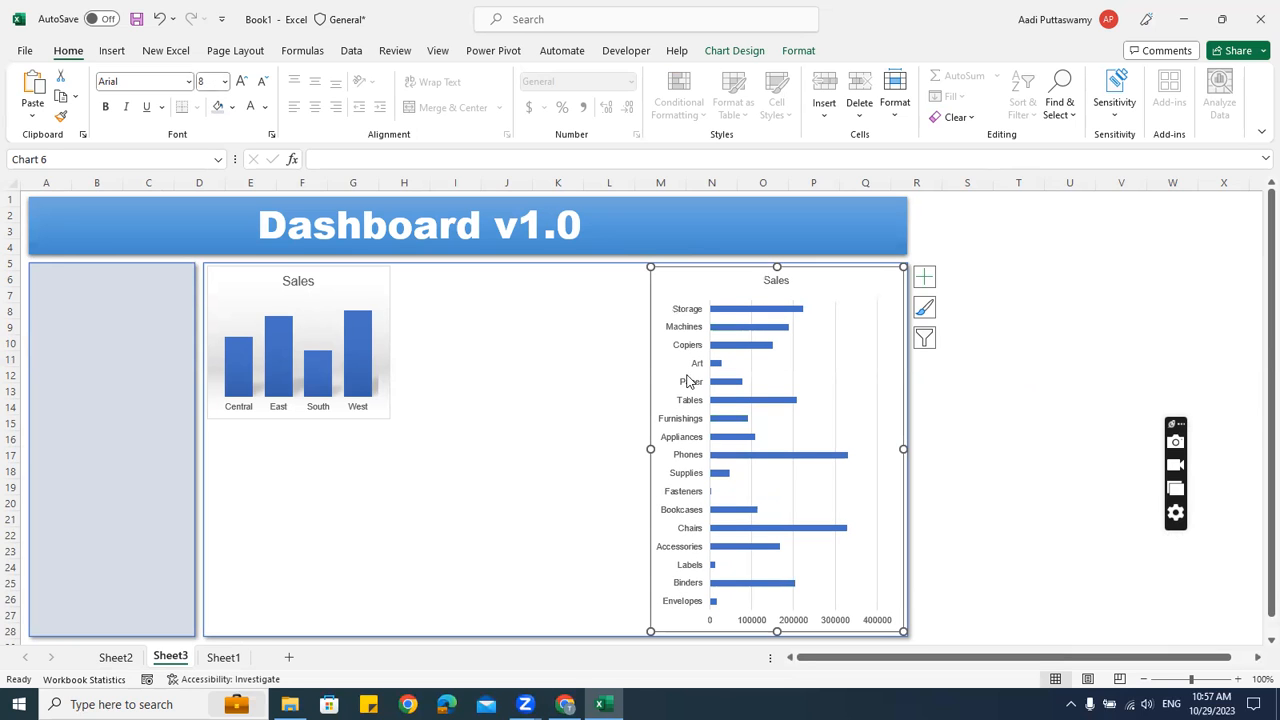
click(972, 442)
click(778, 279)
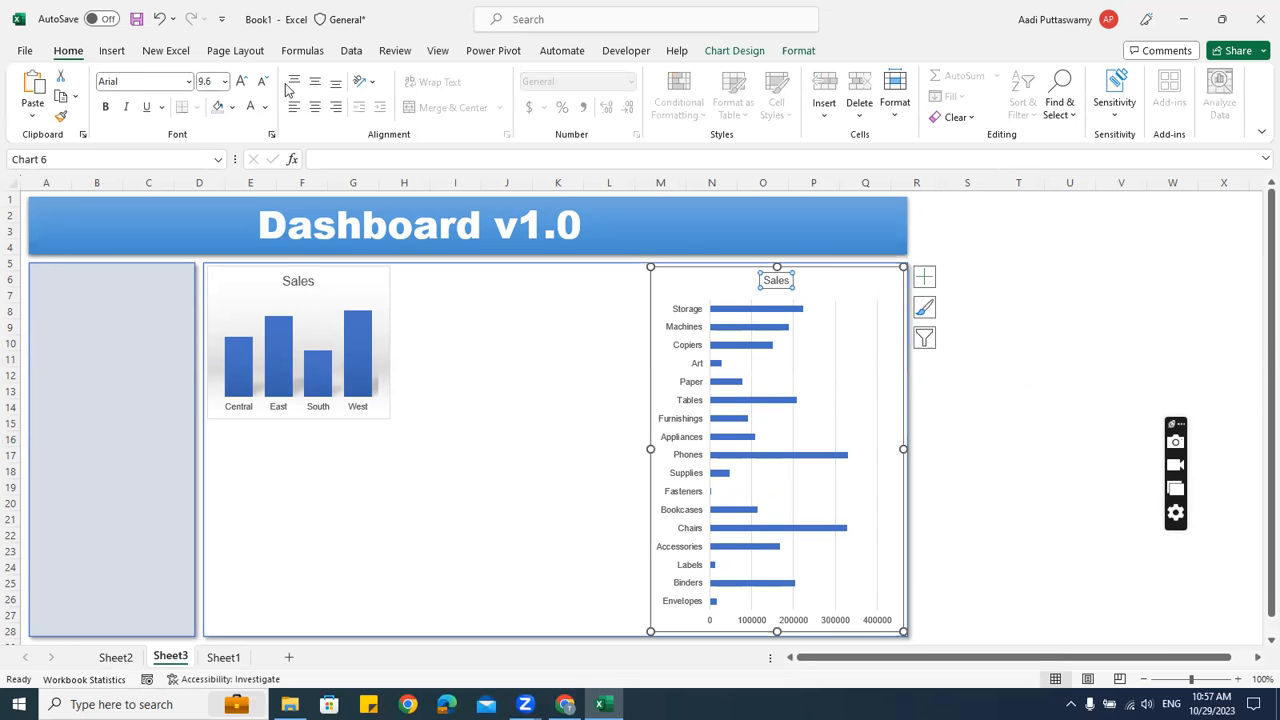
click(216, 81)
key(Return)
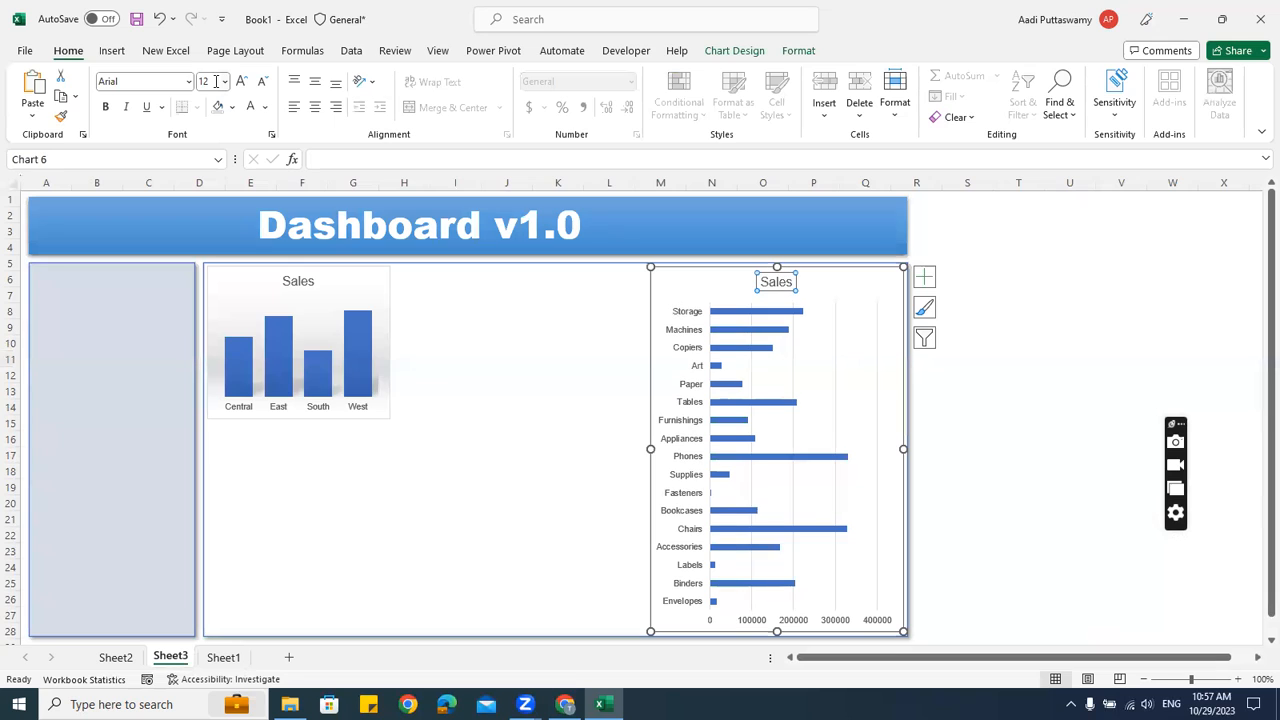
click(744, 313)
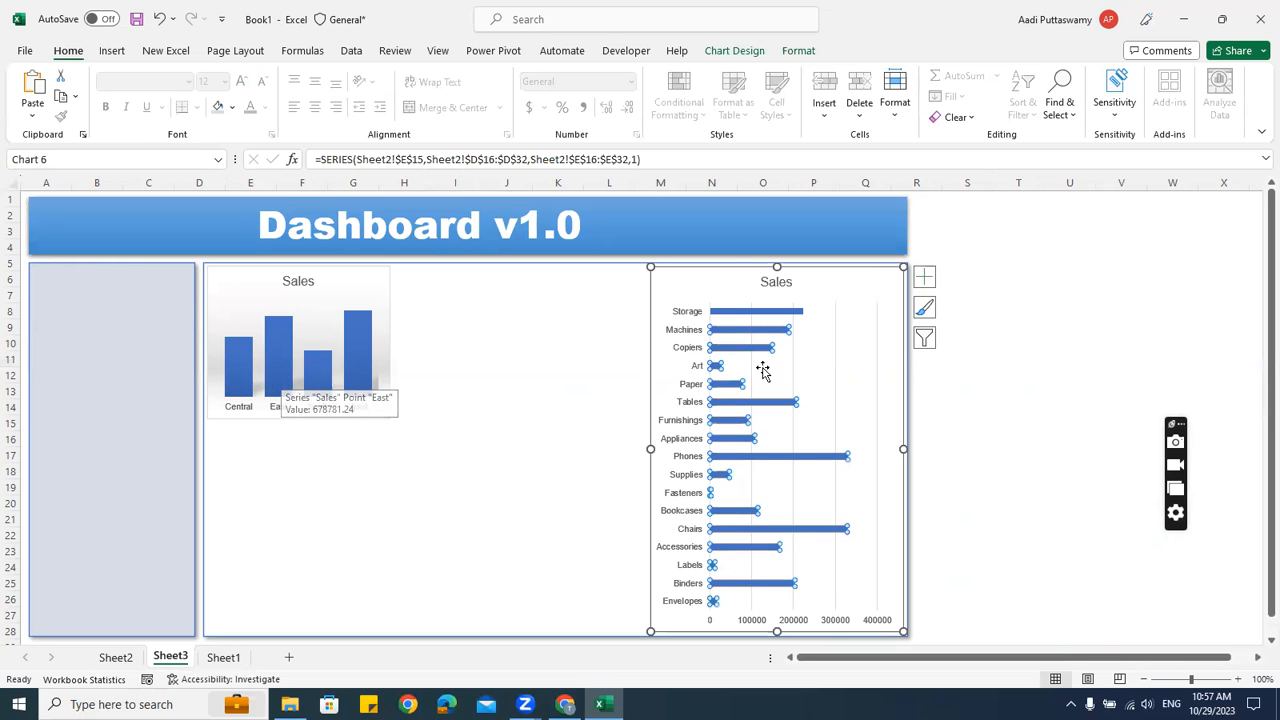
Set the category bar series' gap width to 25% so the bars are thicker
right_click(742, 316)
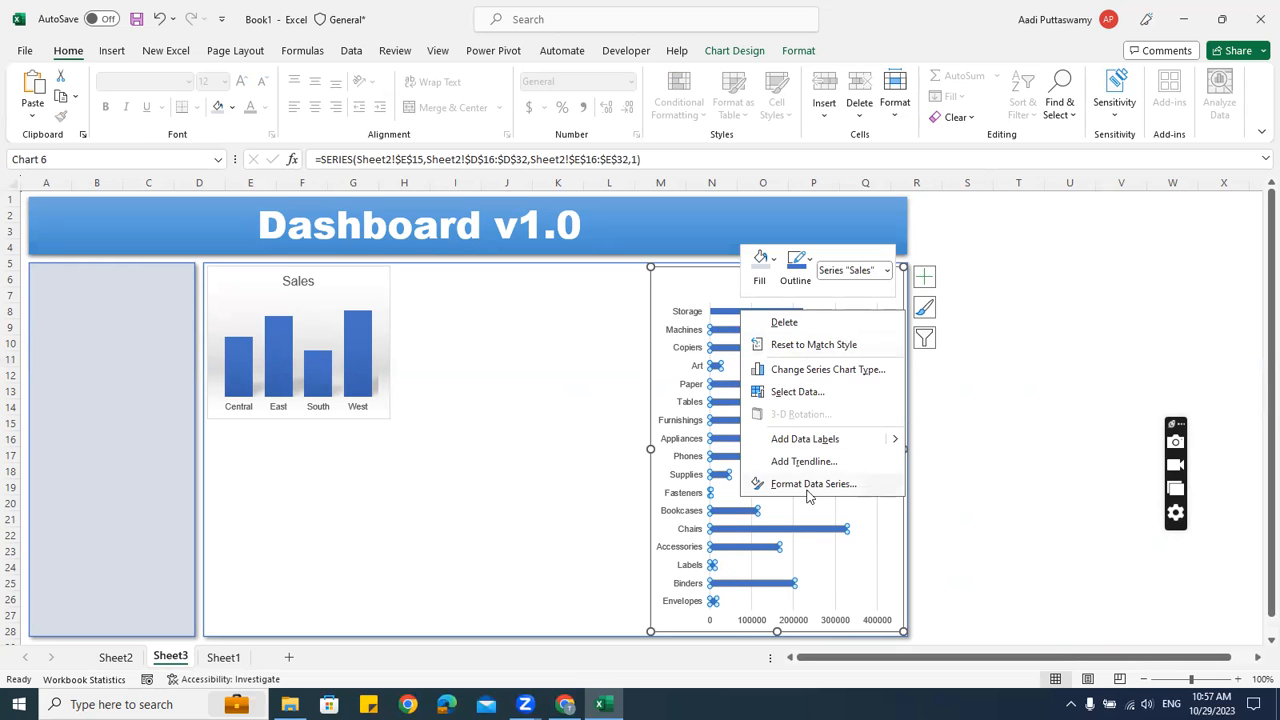
click(800, 485)
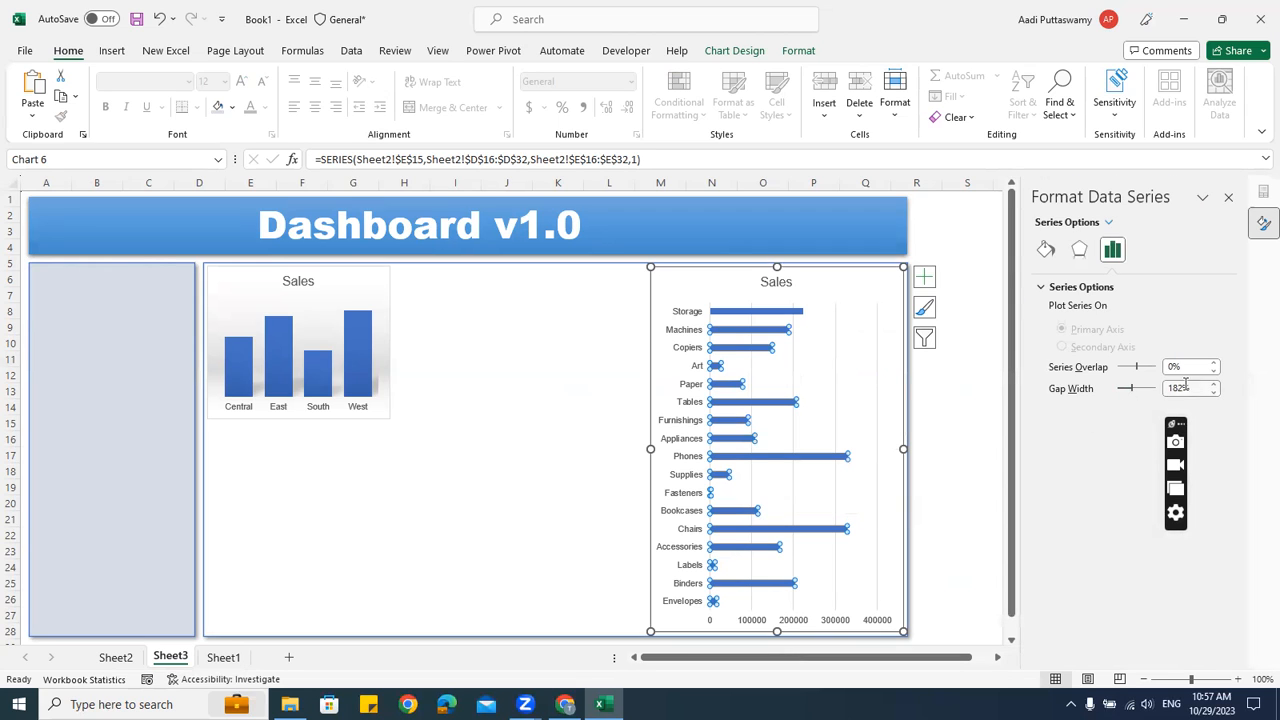
drag(1185, 383, 1157, 395)
text(2)
key(Return)
click(918, 390)
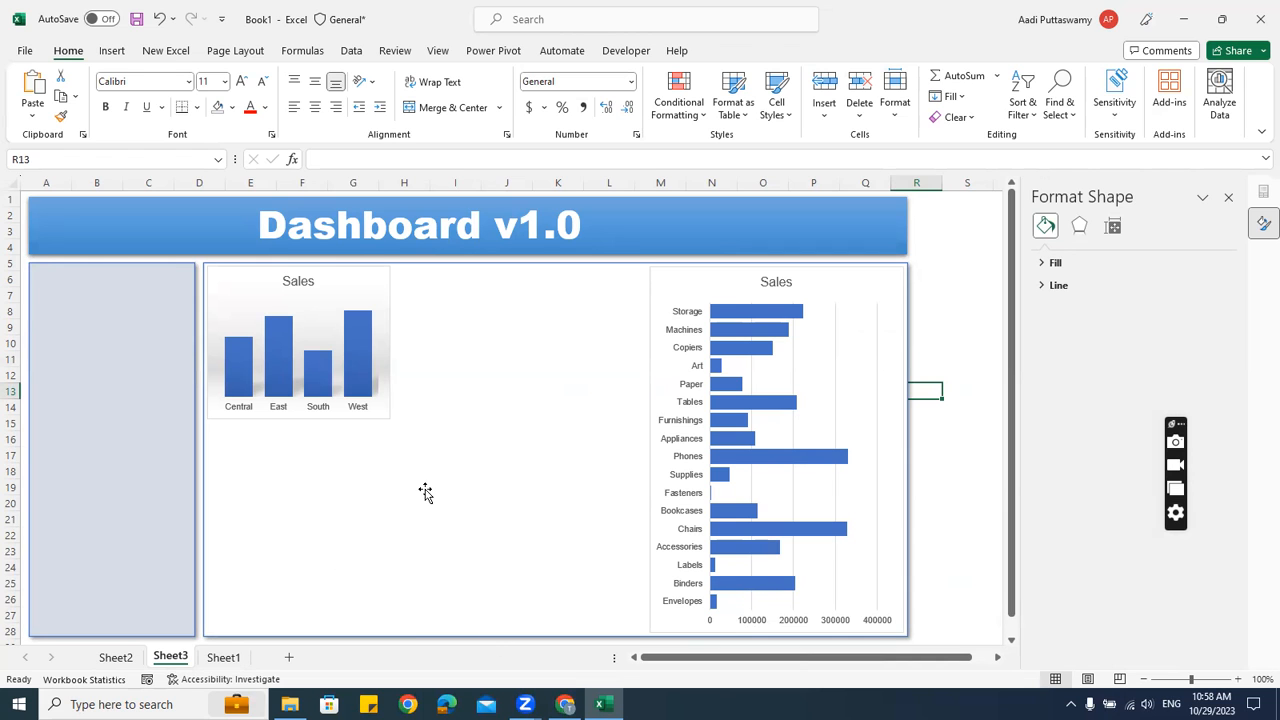
Paste the ship-mode donut chart from Sheet2 onto the Sheet3 dashboard panel
click(115, 657)
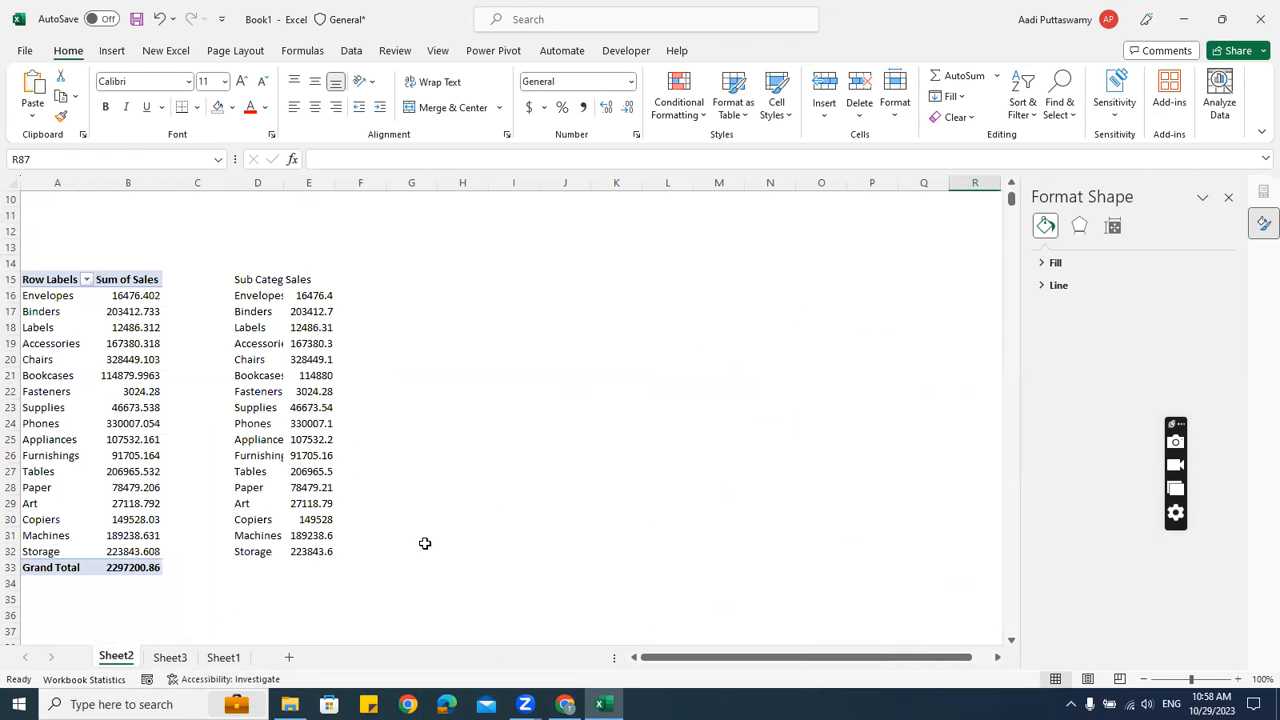
scroll(375, 540, down, 3)
click(449, 332)
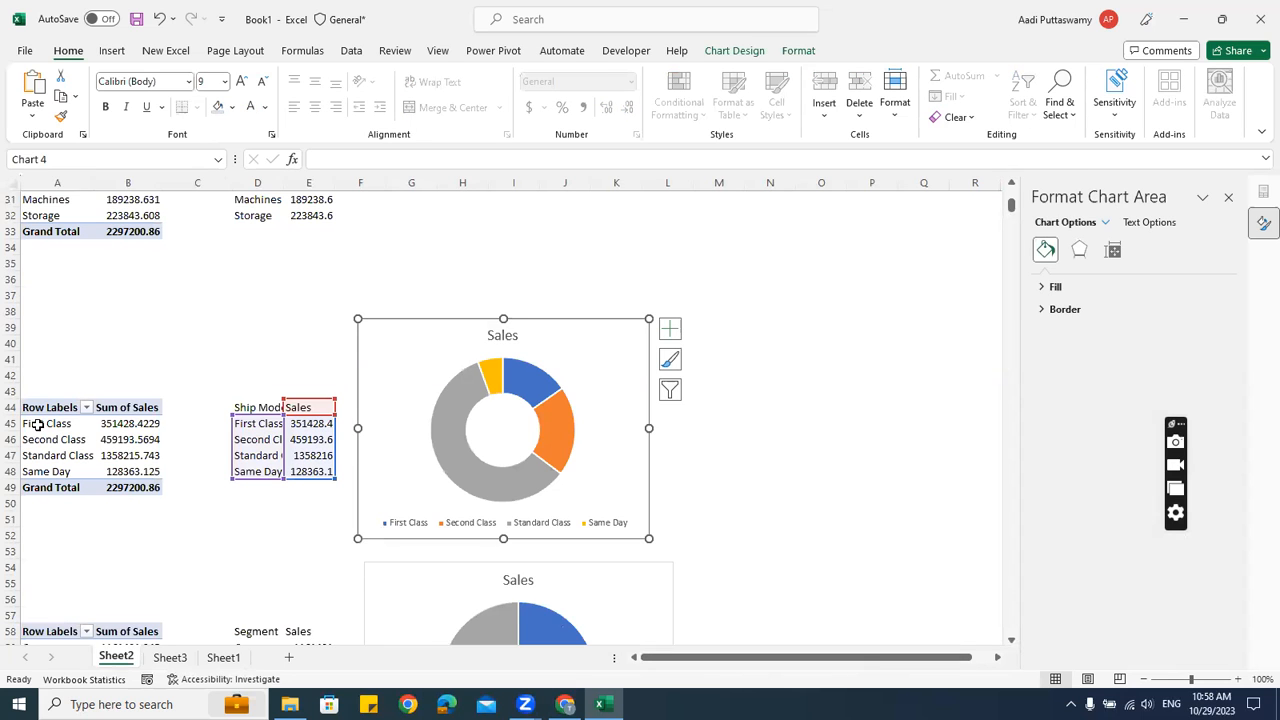
scroll(394, 480, down, 4)
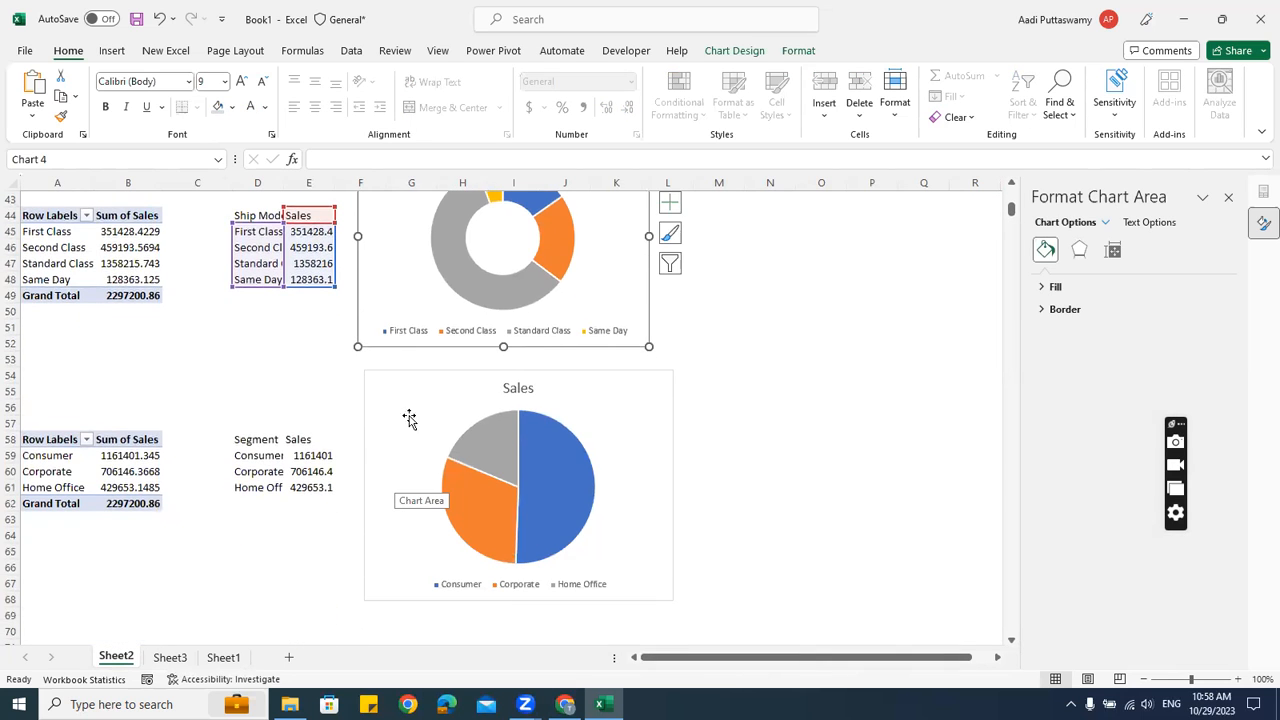
scroll(750, 522, up, 5)
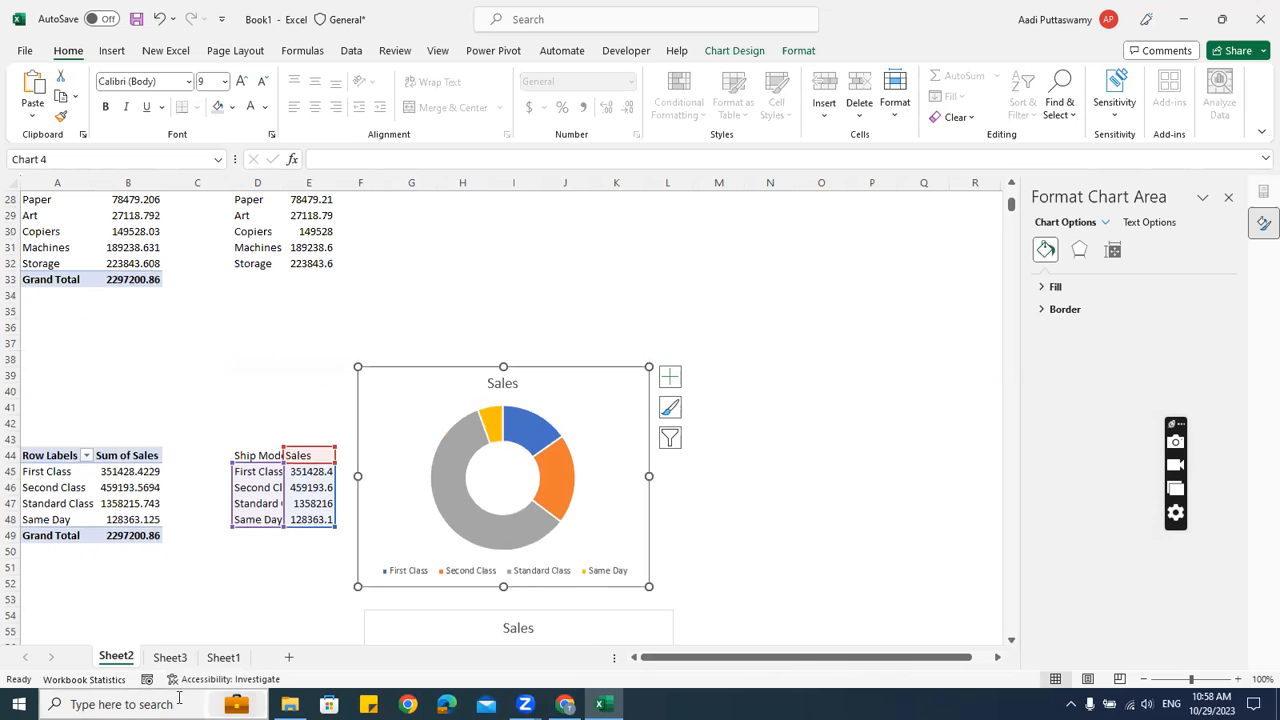
click(170, 657)
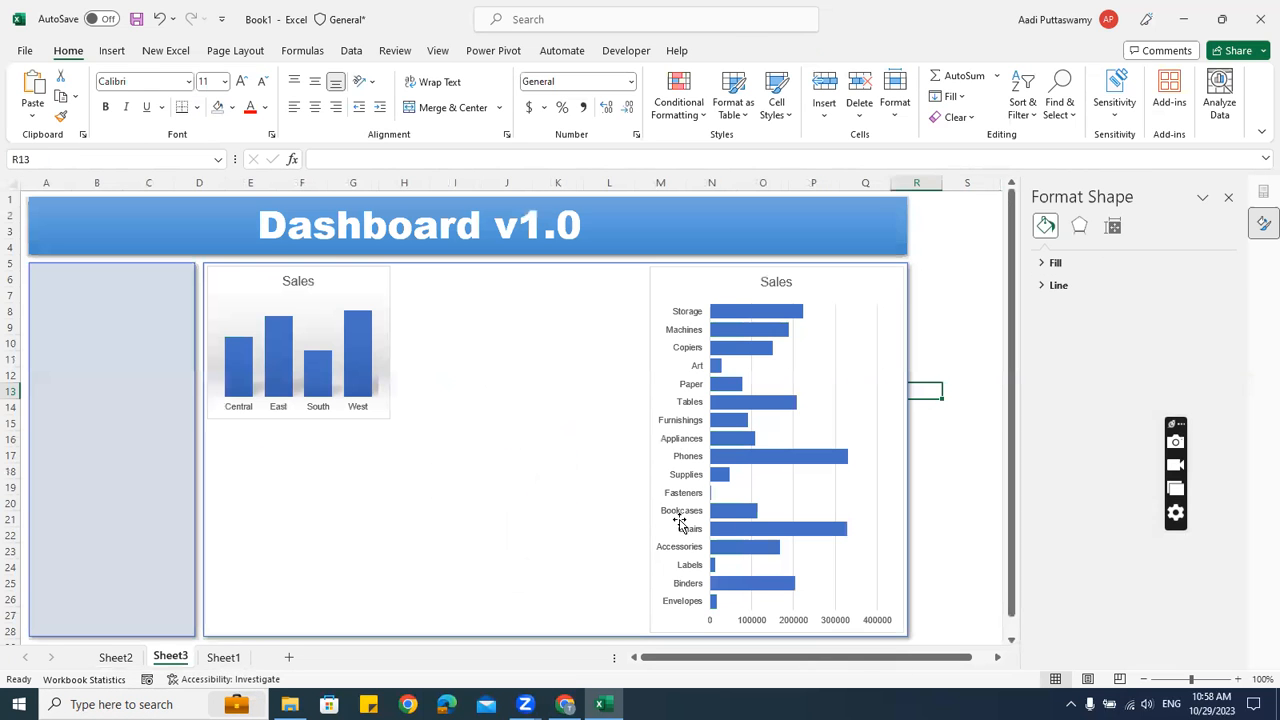
key(ctrl+v)
drag(949, 383, 588, 404)
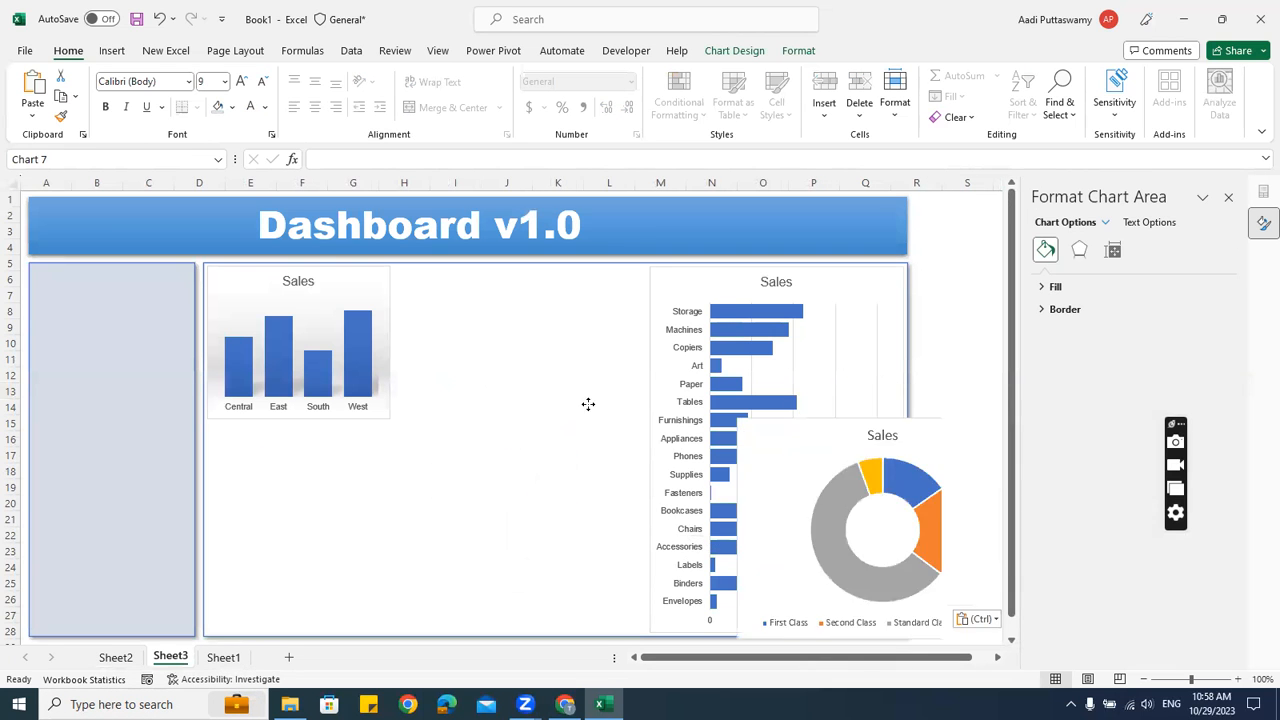
Delete the donut's legend, fit it under the Region Sales chart, and return to Sheet2
click(474, 580)
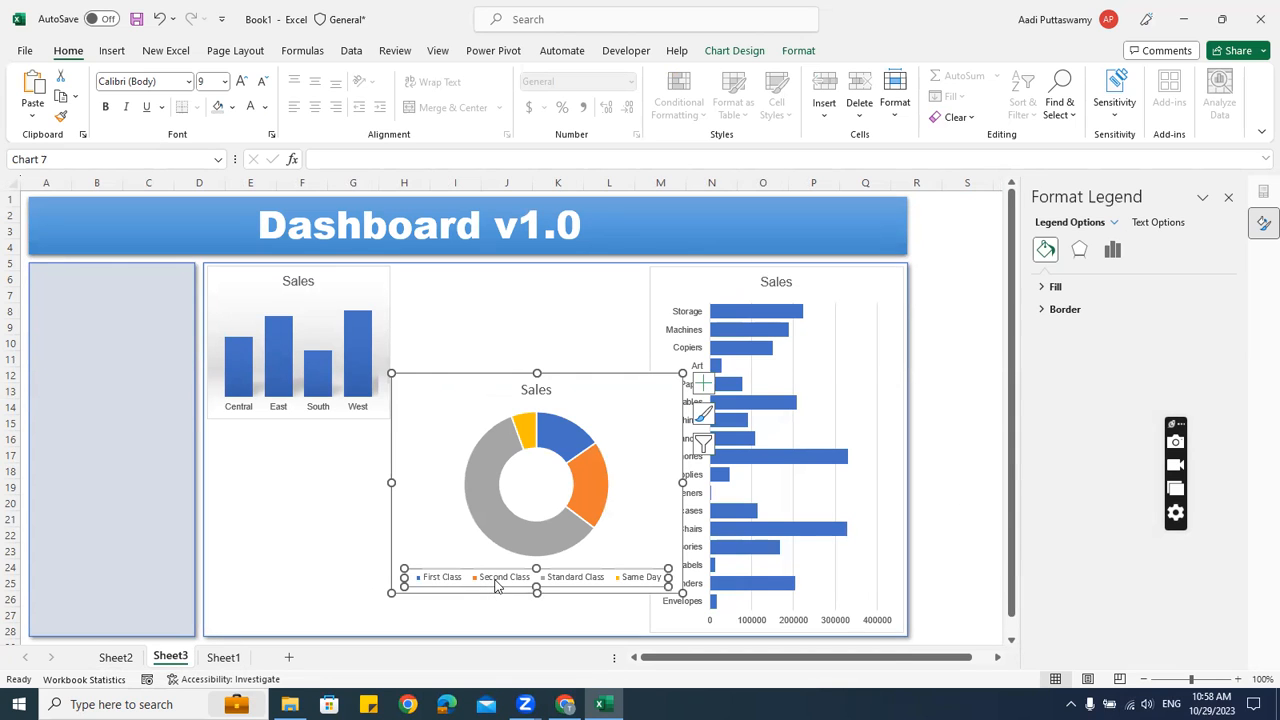
key(Delete)
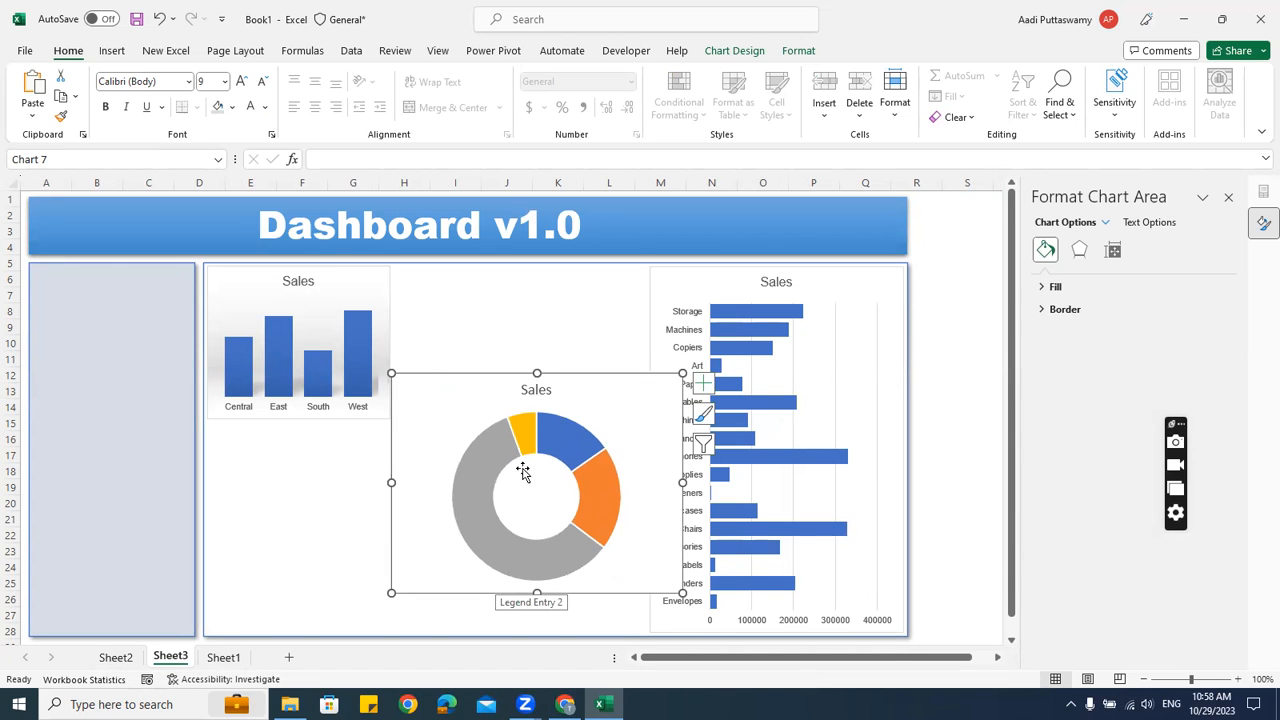
drag(444, 375, 263, 424)
drag(487, 526, 383, 522)
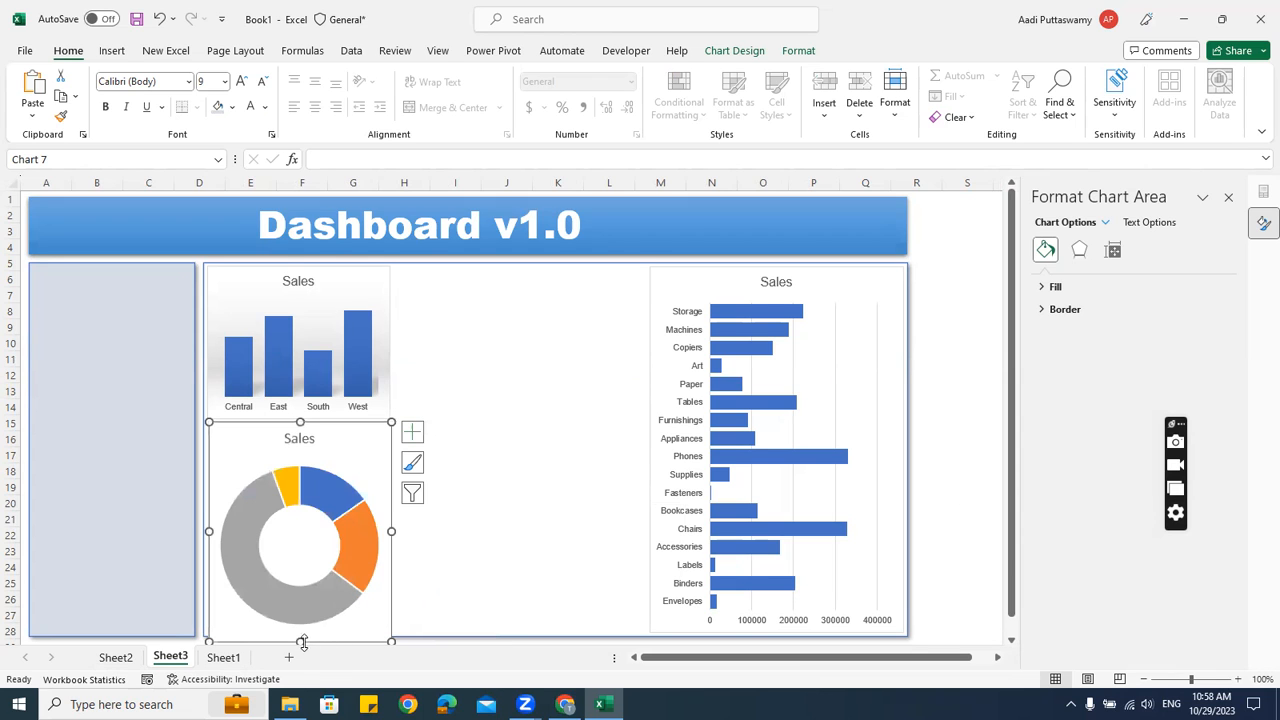
mouse_move(298, 631)
mouse_down()
mouse_move(311, 509)
mouse_move(300, 514)
mouse_move(301, 615)
mouse_up()
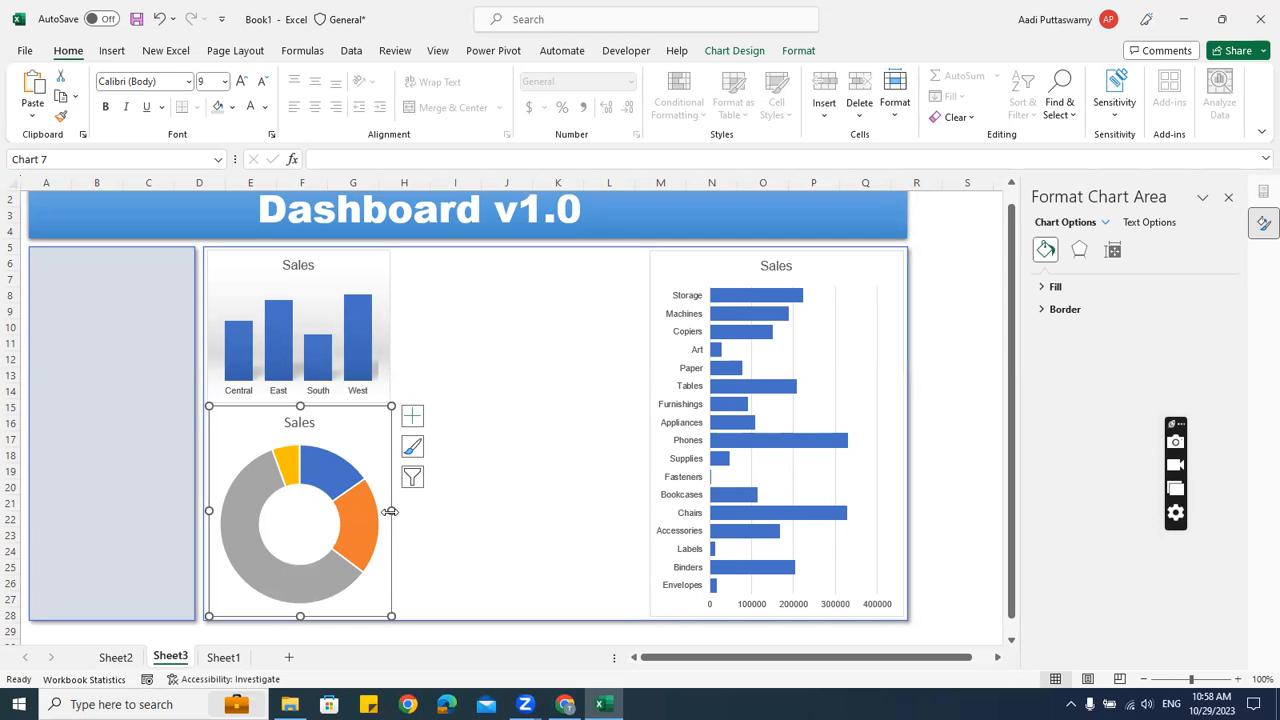
drag(388, 508, 386, 508)
click(449, 537)
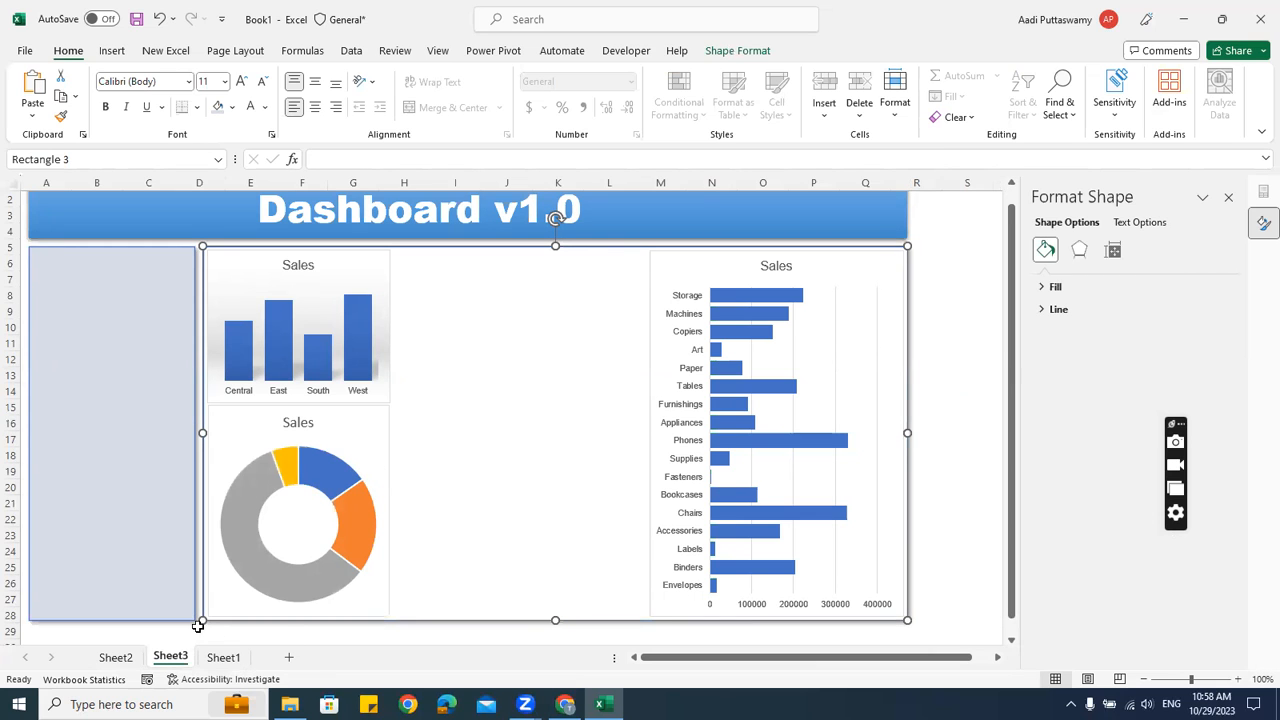
click(116, 657)
Delete the leftover ship-mode donut chart from Sheet2
click(762, 462)
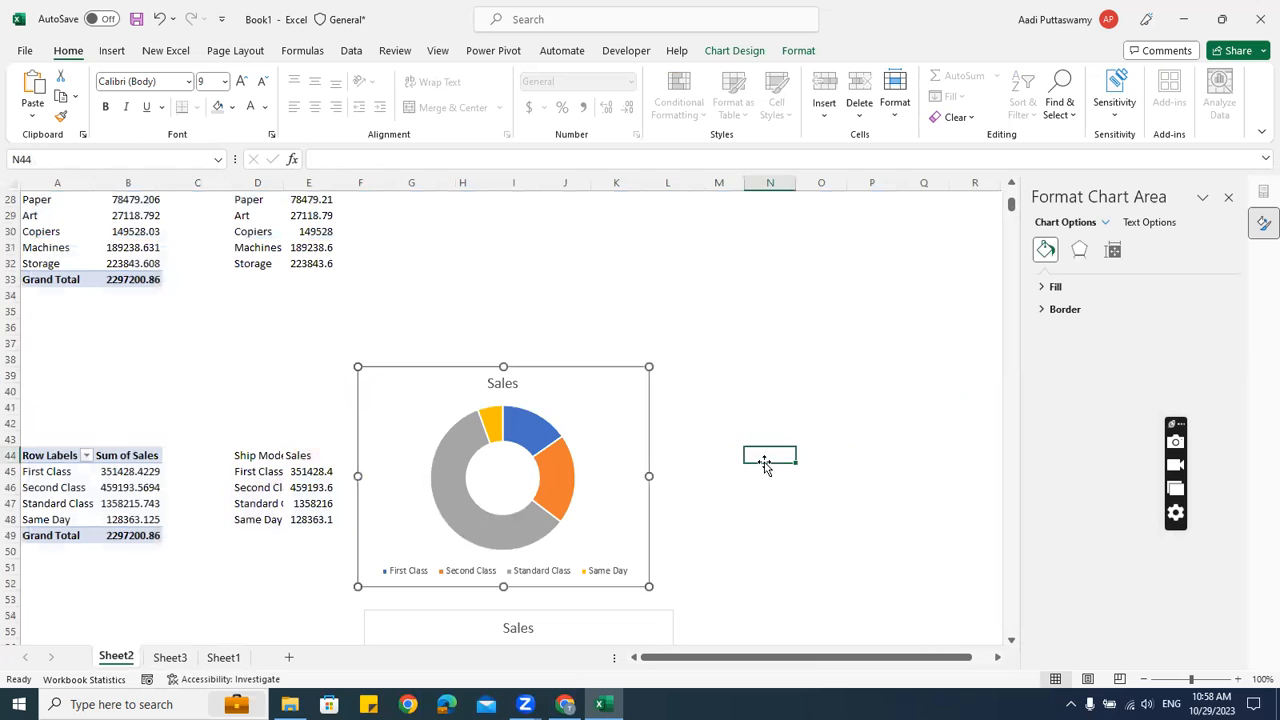
click(573, 372)
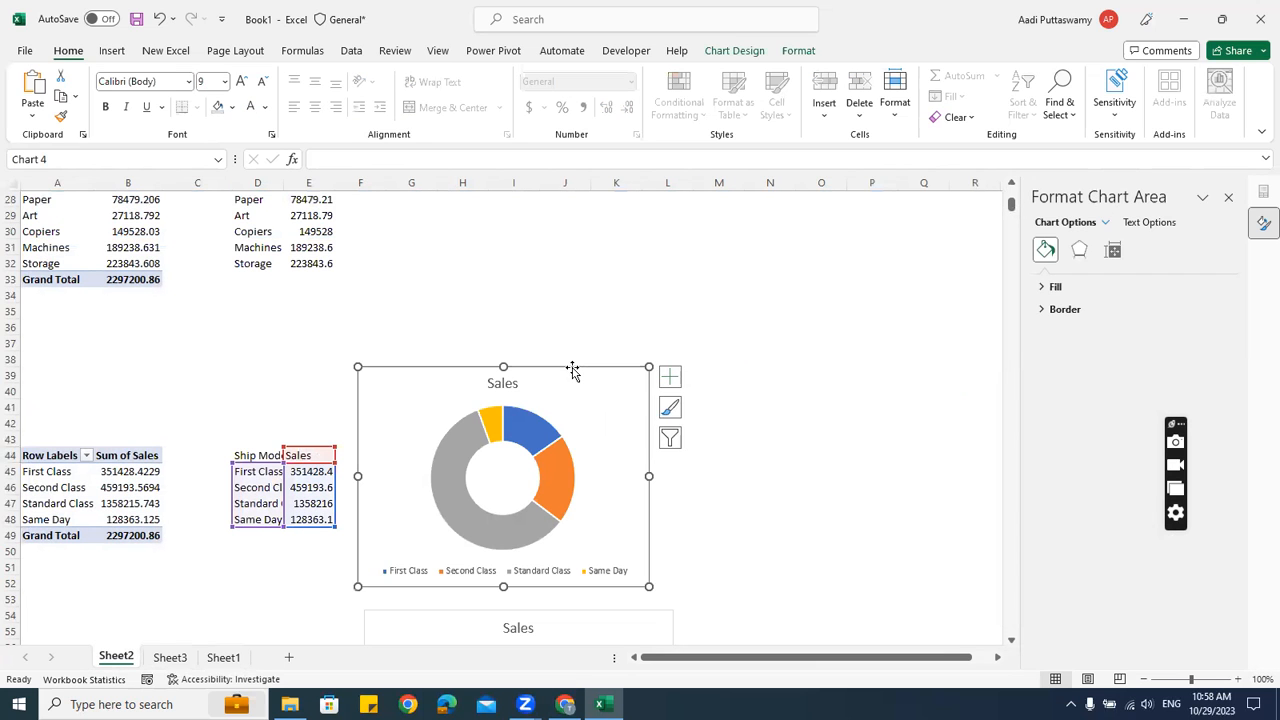
key(Delete)
Paste the Segment Sales pie chart into the lower middle of the dashboard
scroll(555, 510, down, 6)
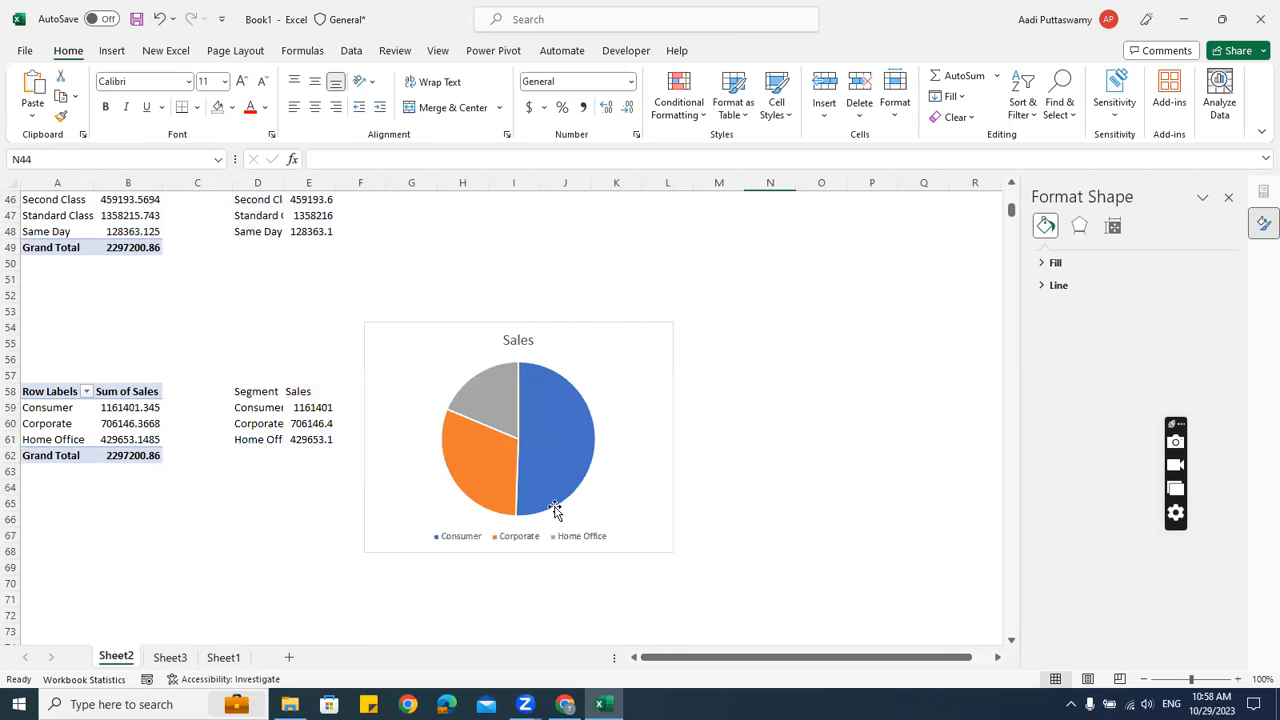
click(570, 322)
click(170, 656)
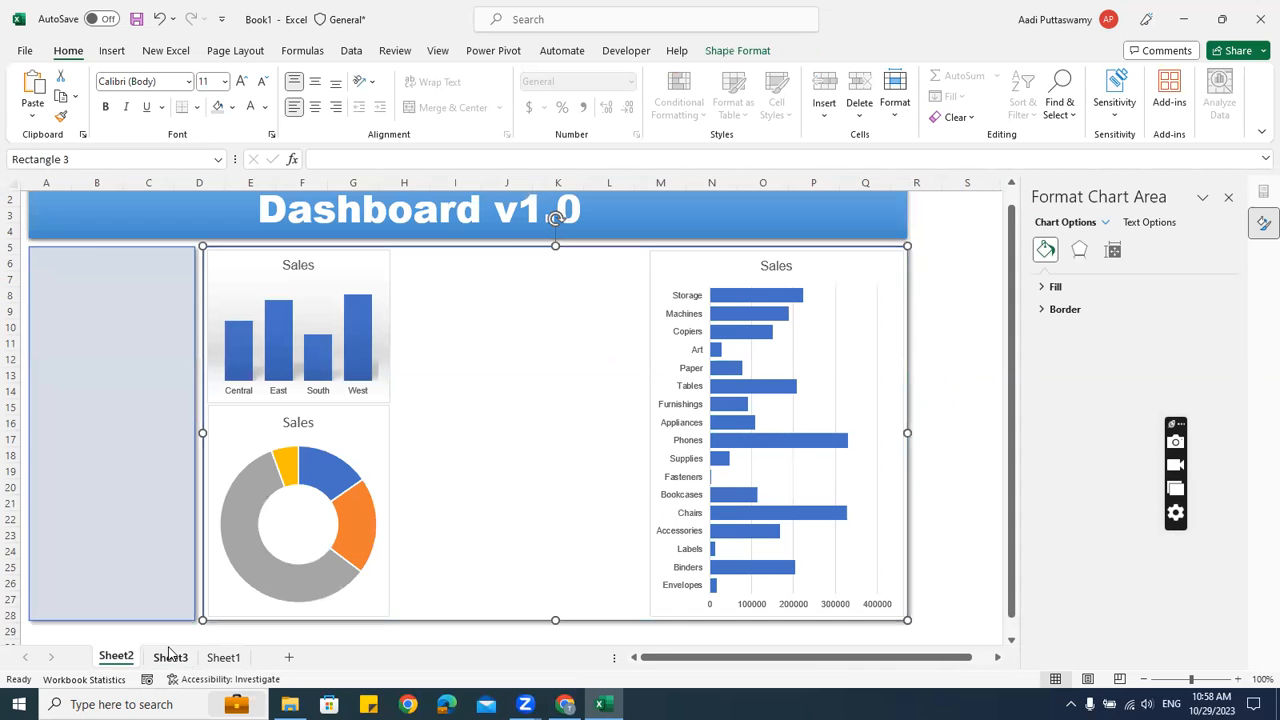
key(ctrl+v)
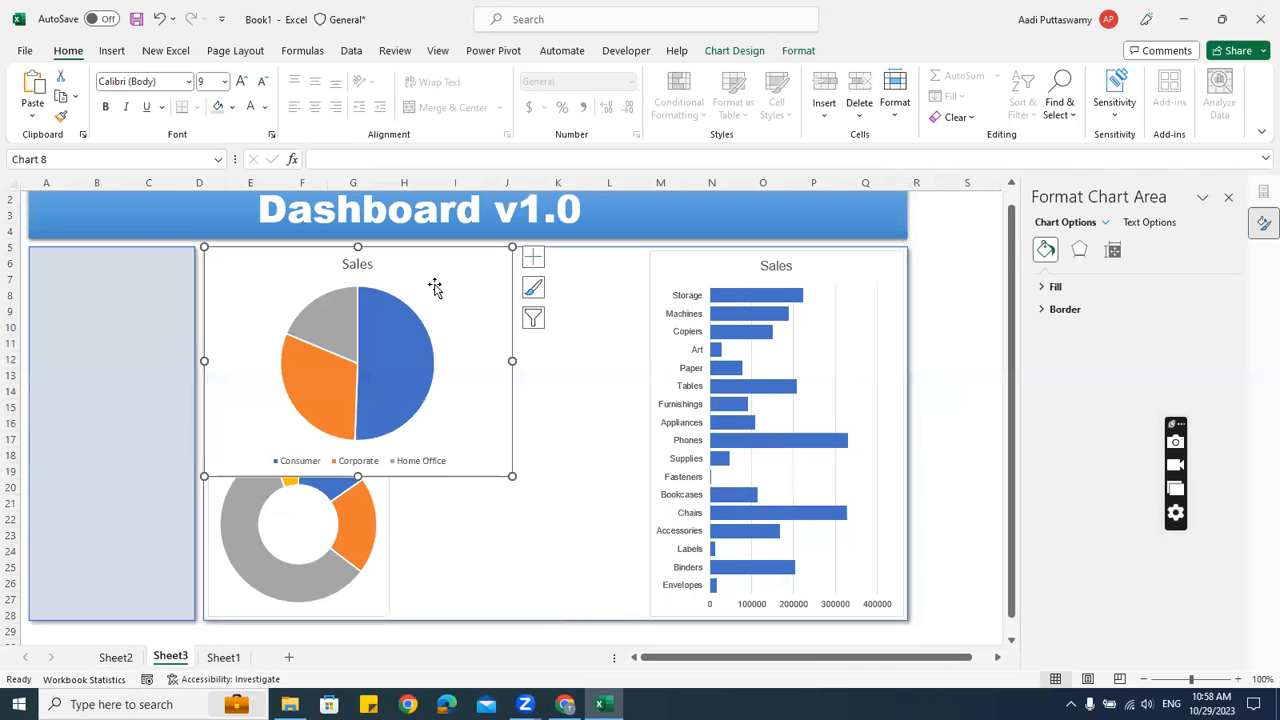
drag(426, 269, 605, 409)
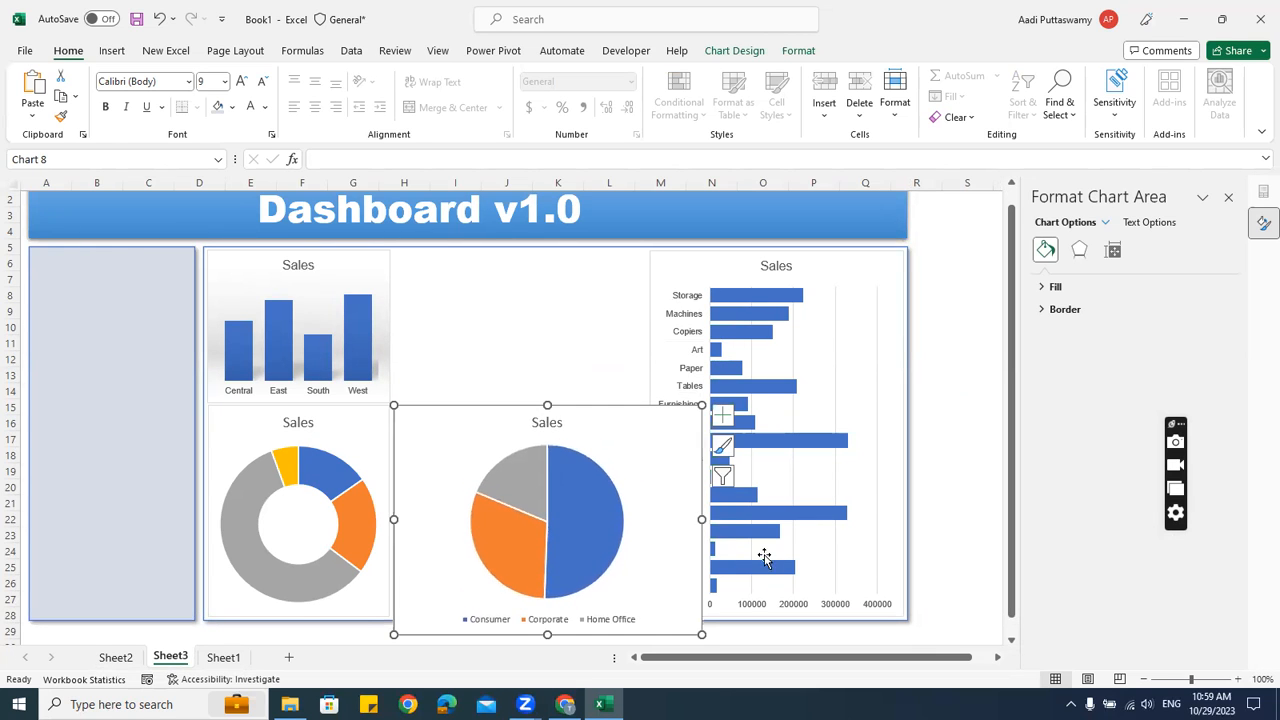
Narrow the pie chart and raise its legend closer to the pie
drag(699, 520, 644, 528)
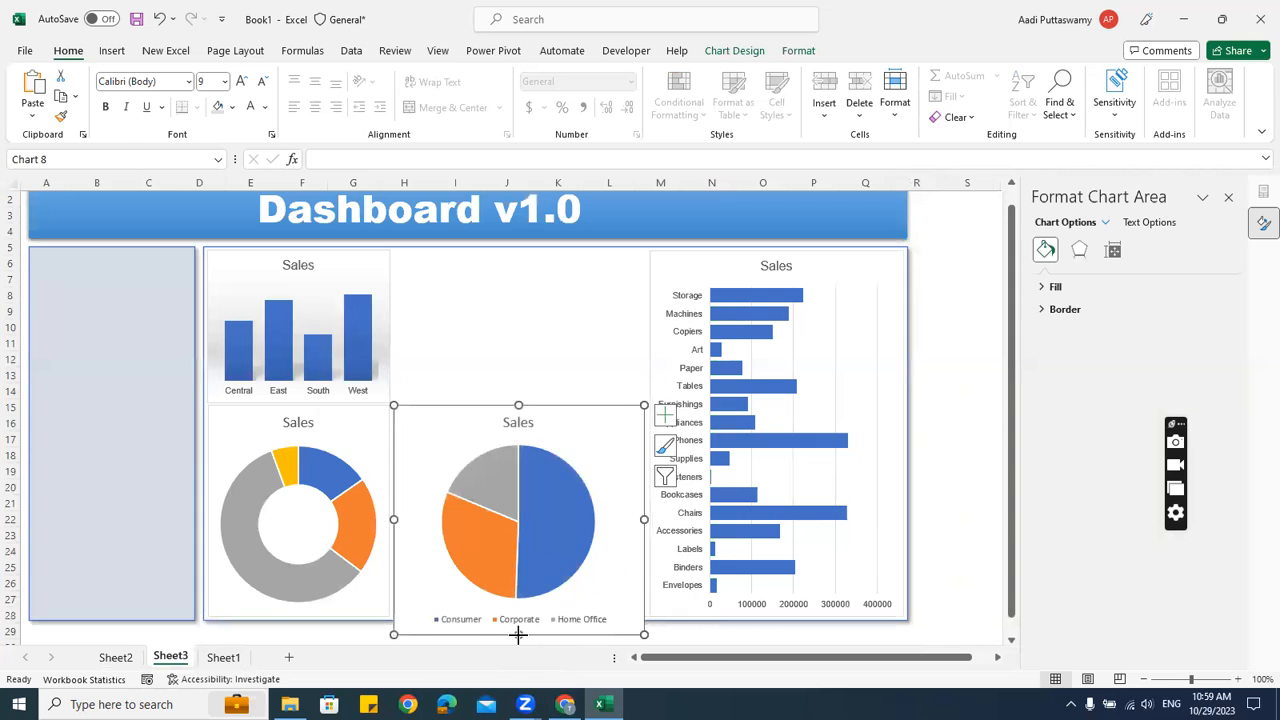
drag(532, 617, 531, 598)
click(966, 412)
click(560, 603)
click(372, 440)
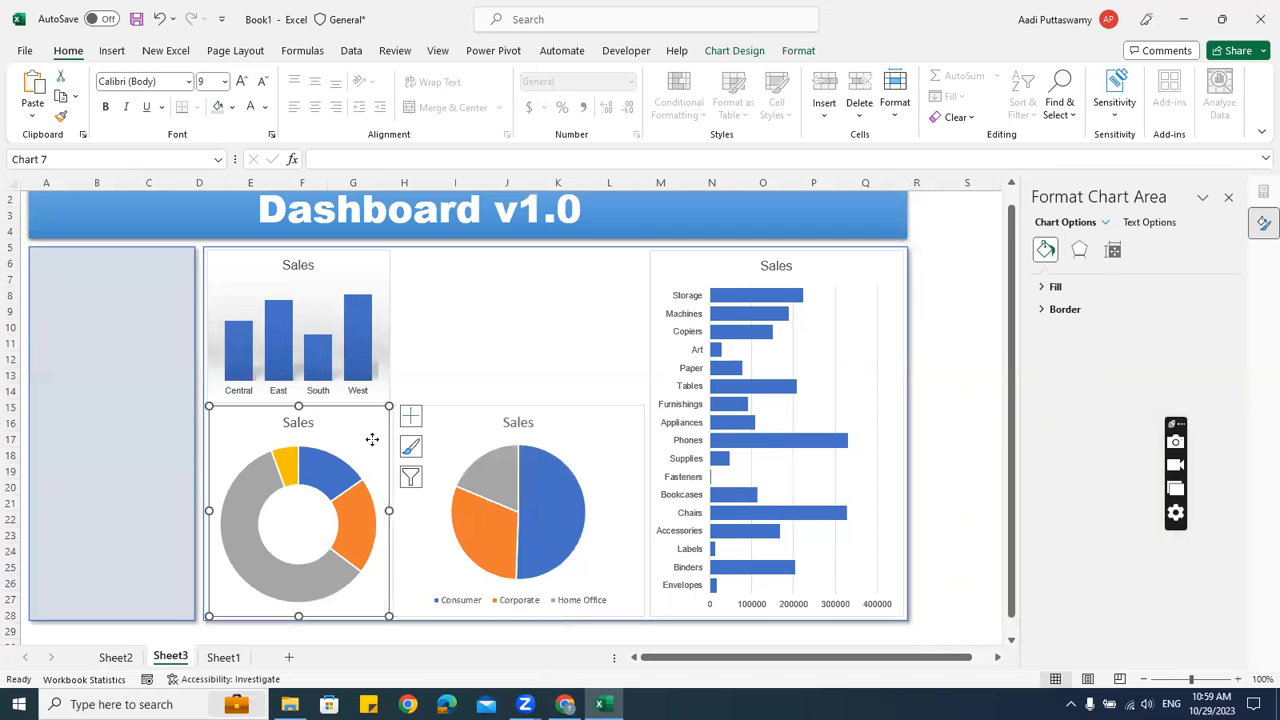
Turn on the donut chart's legend, position it at the bottom, and stretch it wider
right_click(372, 440)
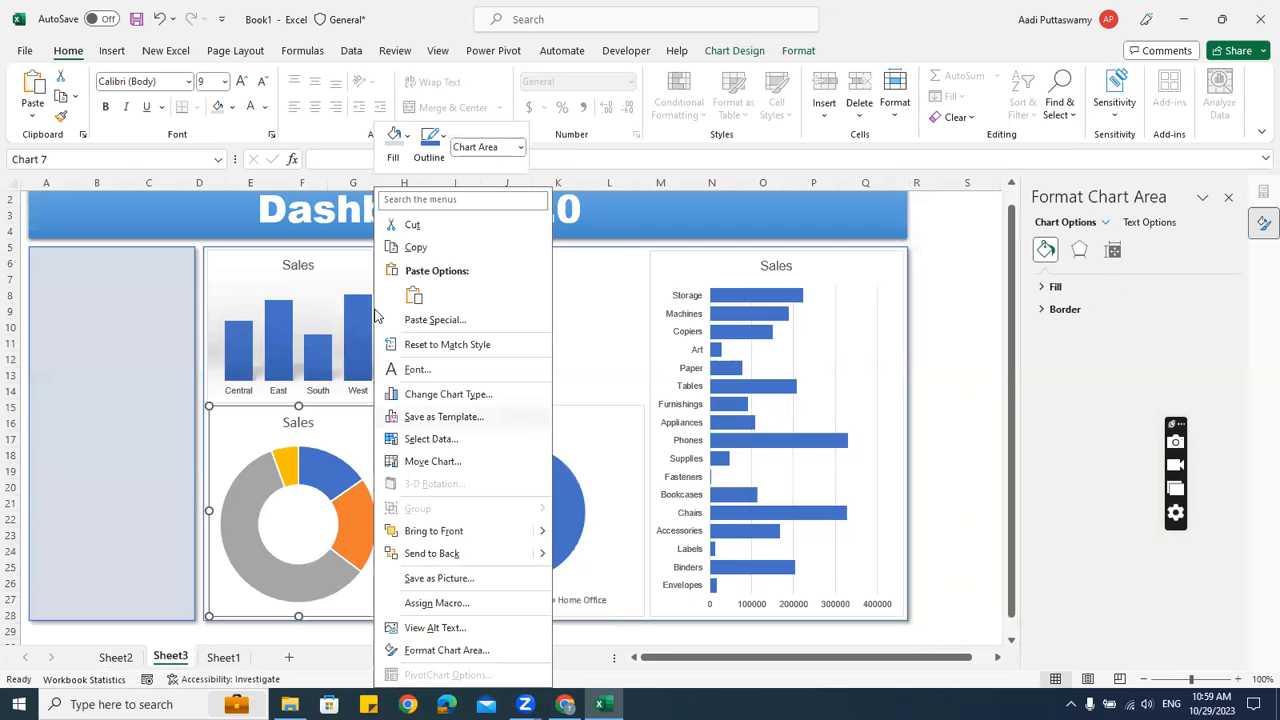
click(418, 345)
click(410, 416)
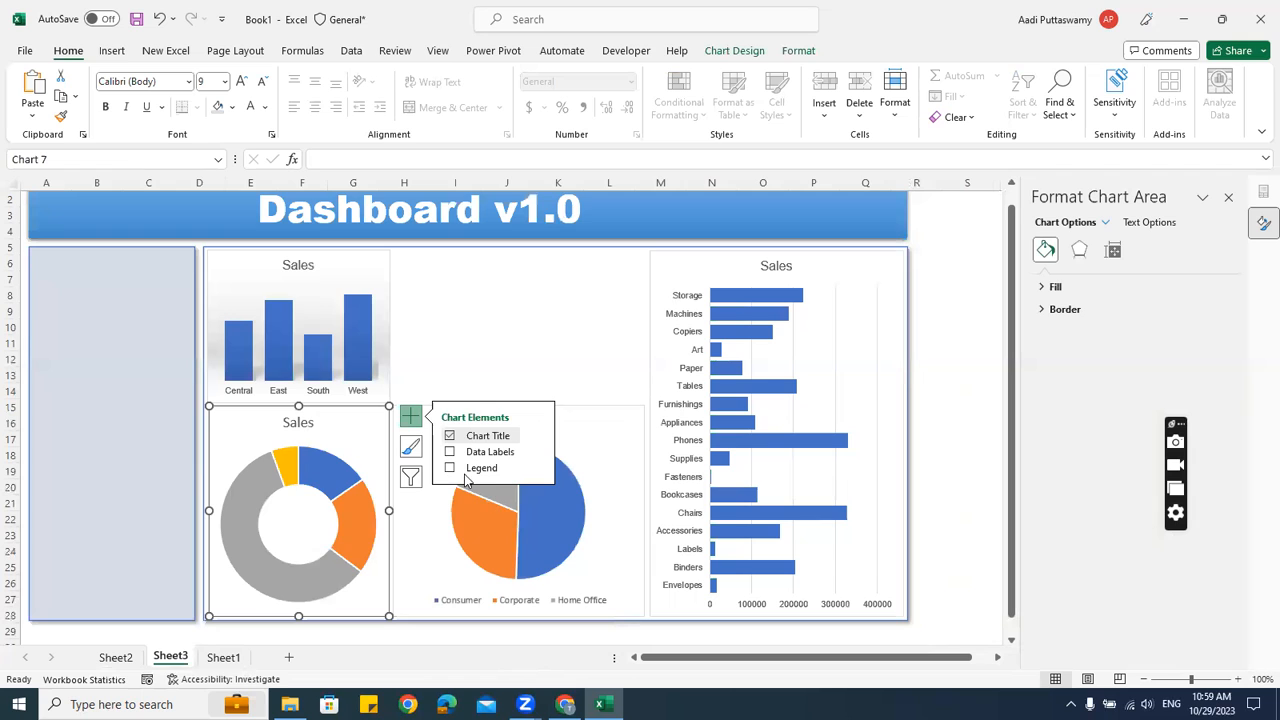
click(450, 468)
click(366, 535)
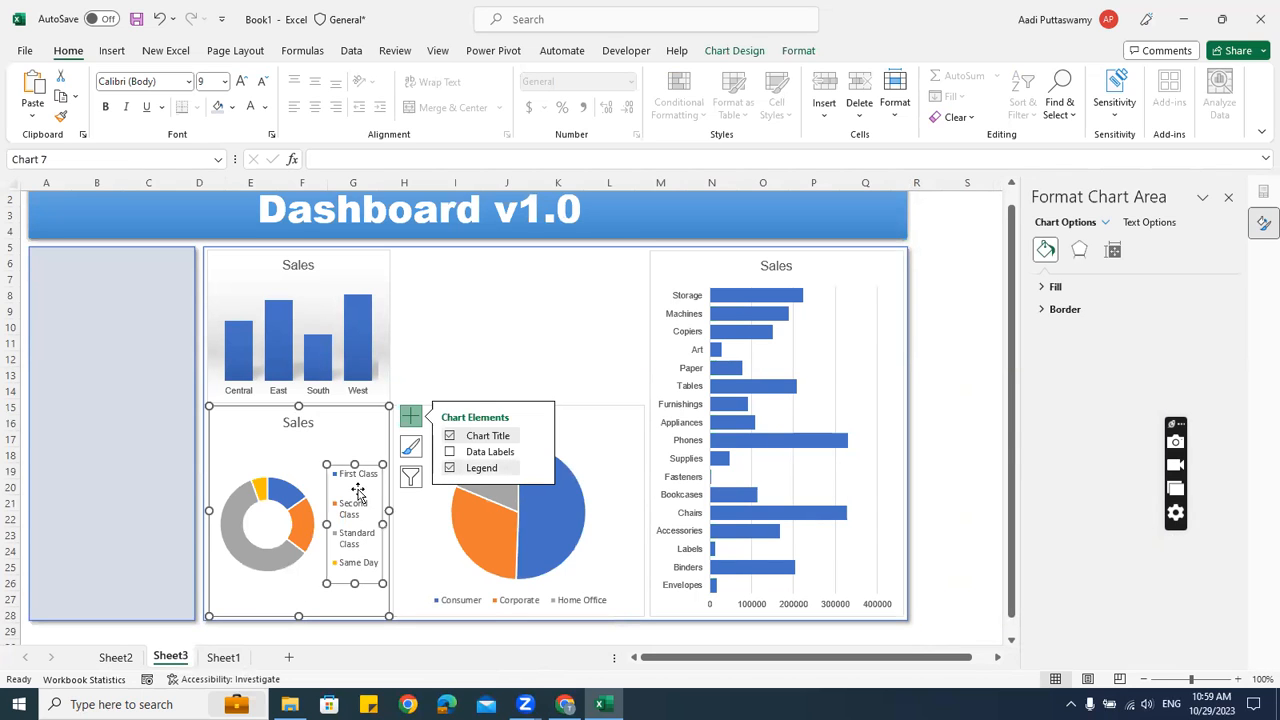
right_click(362, 493)
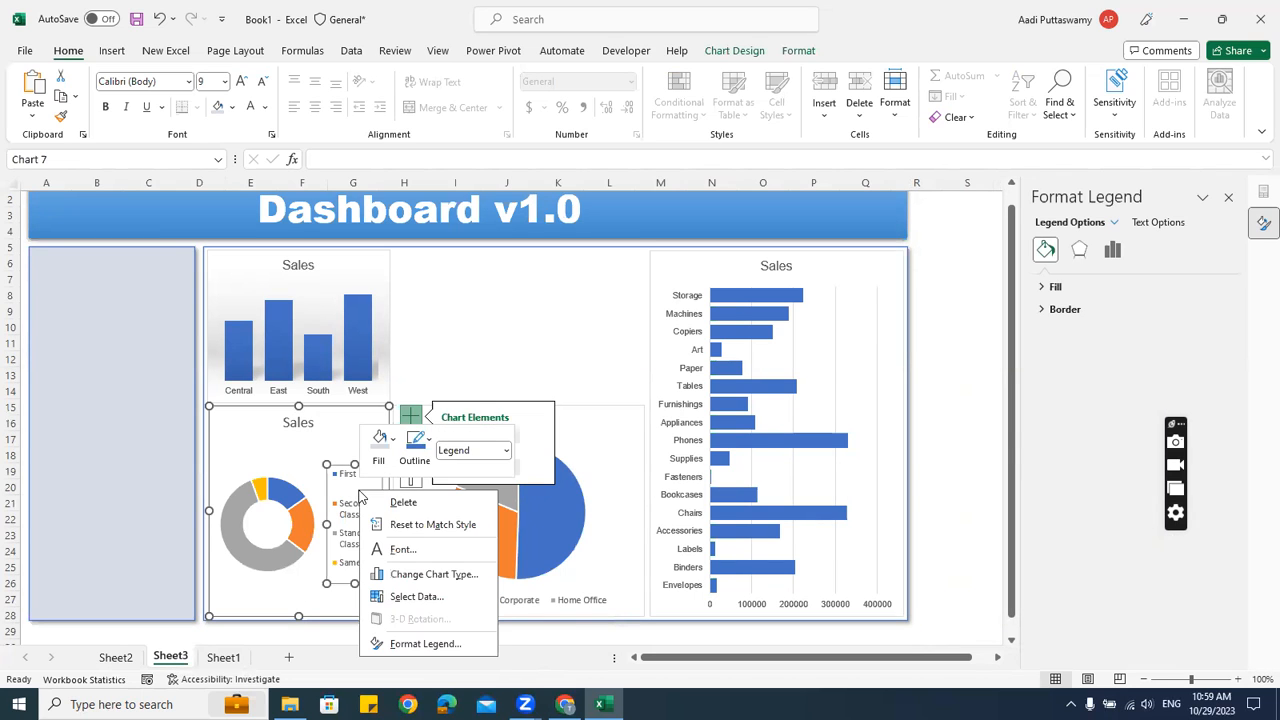
click(425, 643)
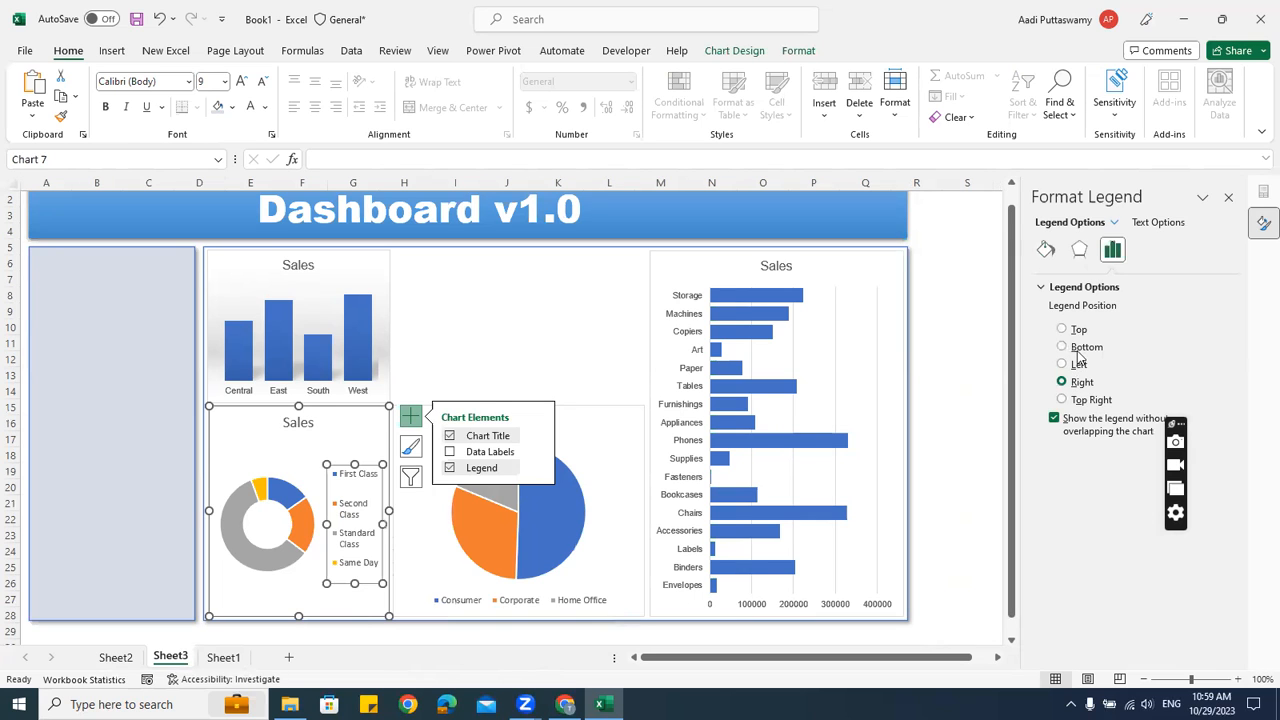
click(1062, 347)
drag(367, 592, 381, 593)
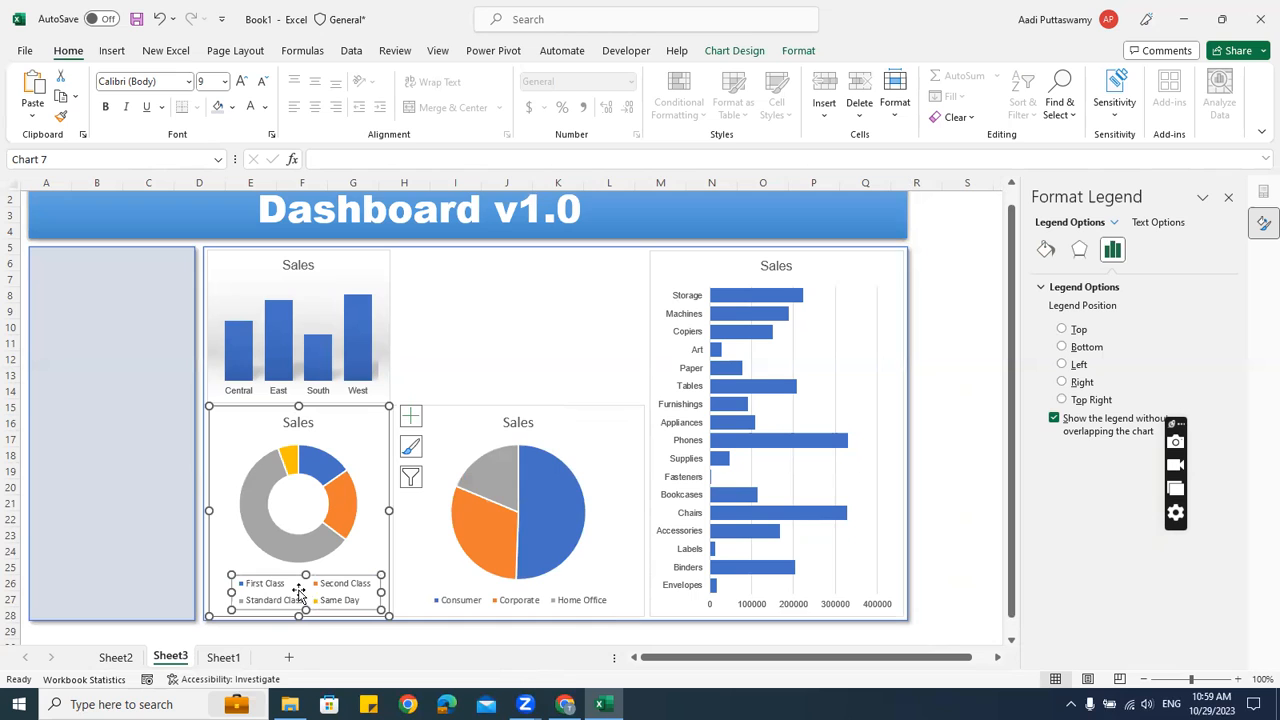
drag(230, 593, 215, 593)
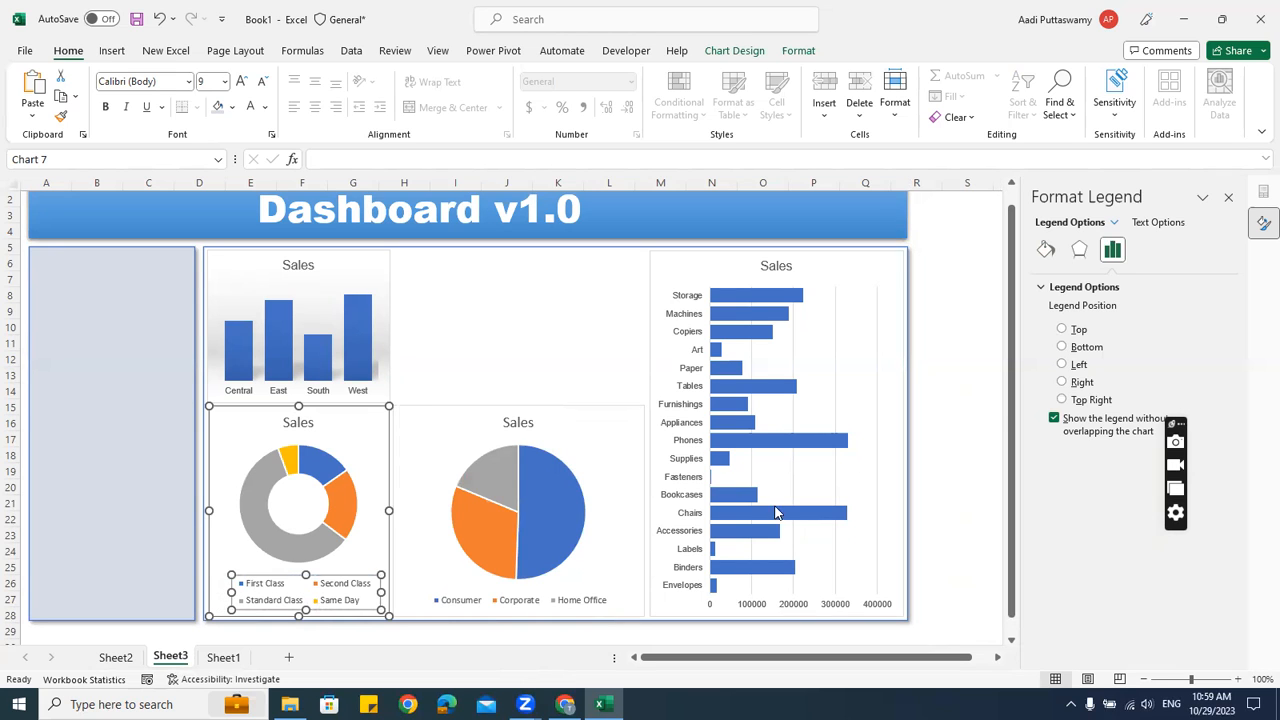
Move the donut chart aside next to the bar chart
click(971, 403)
click(335, 409)
drag(335, 409, 609, 286)
Move the pie chart under the column chart and make it narrower
drag(446, 414, 277, 420)
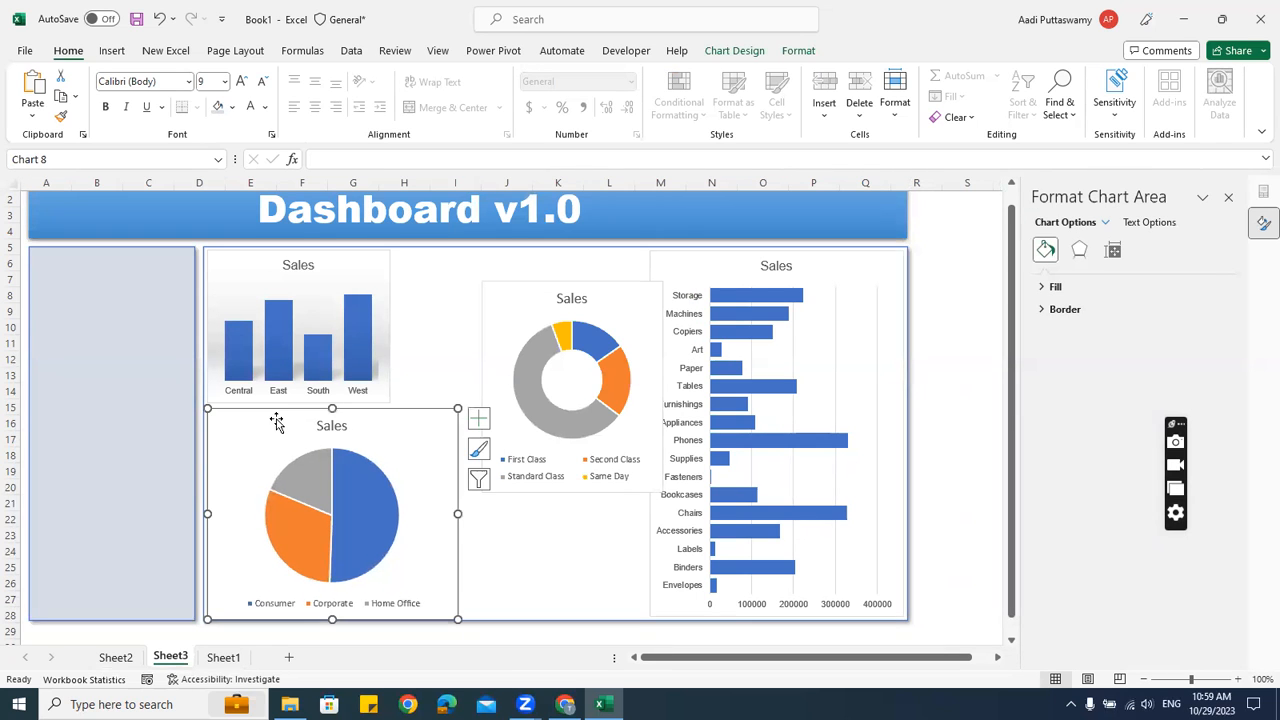
drag(457, 512, 392, 508)
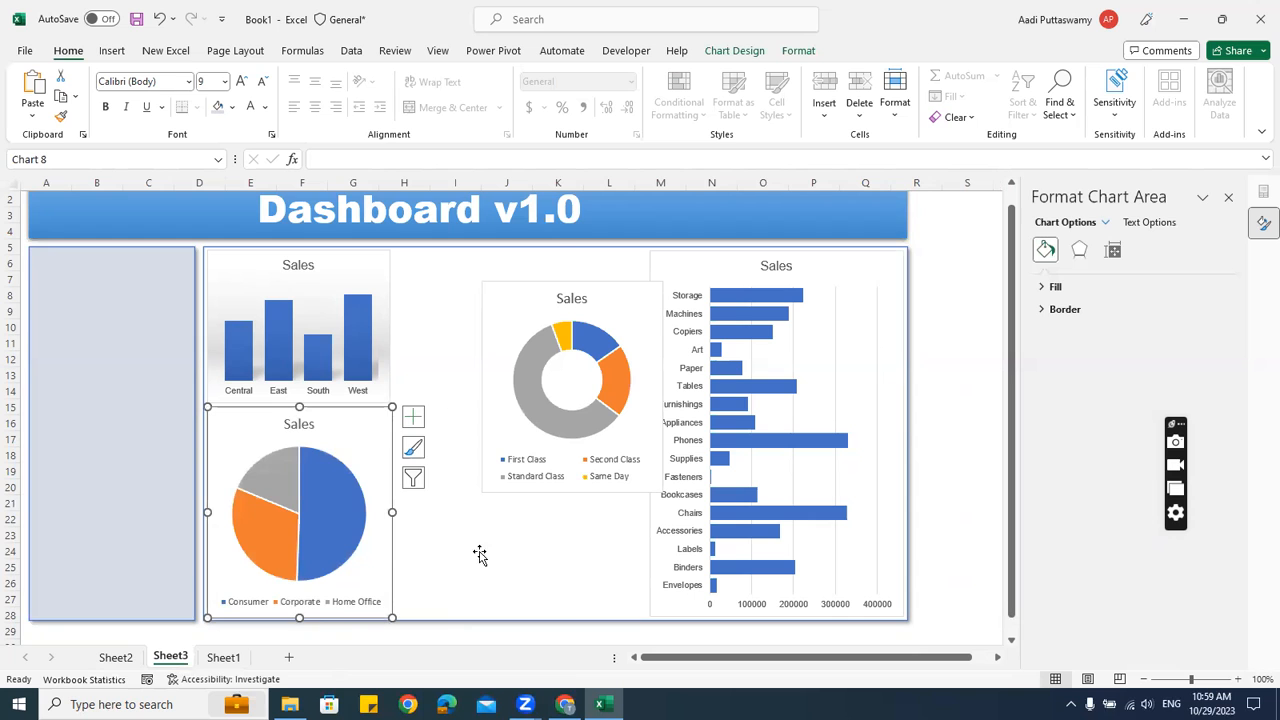
click(480, 555)
Place the donut chart beside the pie chart and widen it up to the bar chart
drag(521, 297, 437, 409)
click(372, 422)
scroll(450, 485, up, 4)
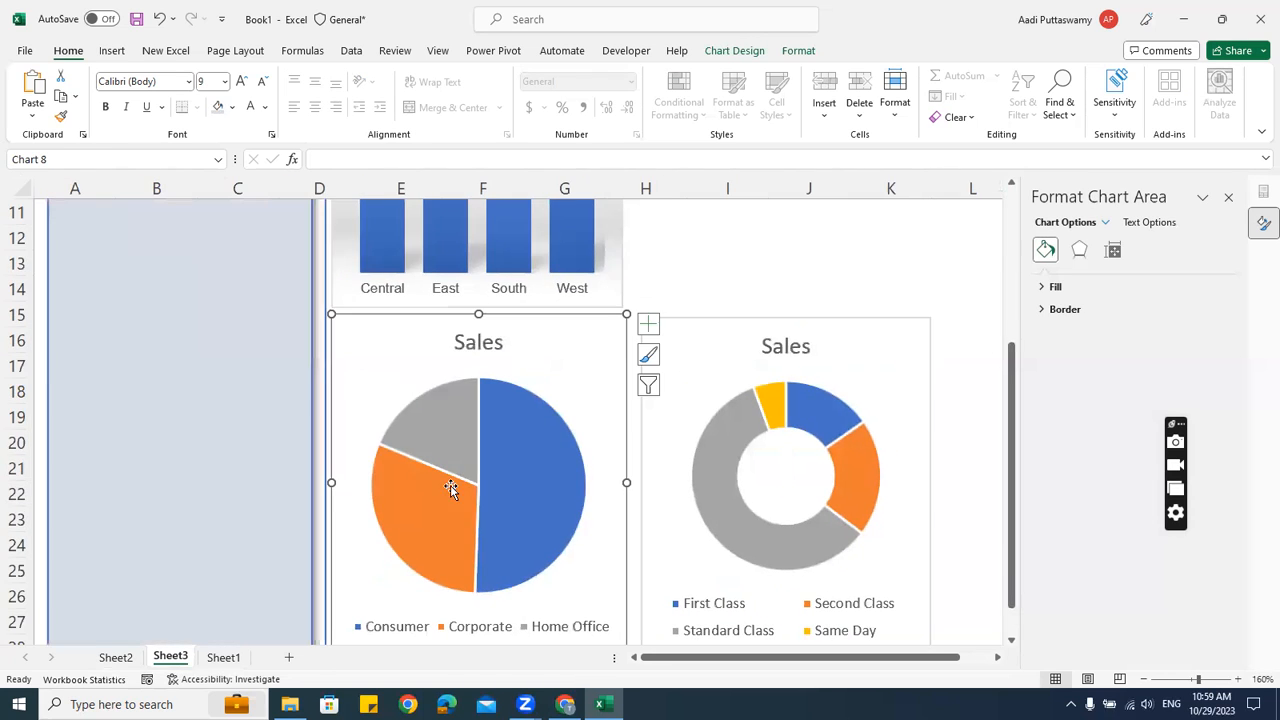
drag(622, 481, 622, 482)
scroll(680, 522, down, 5)
key(Escape)
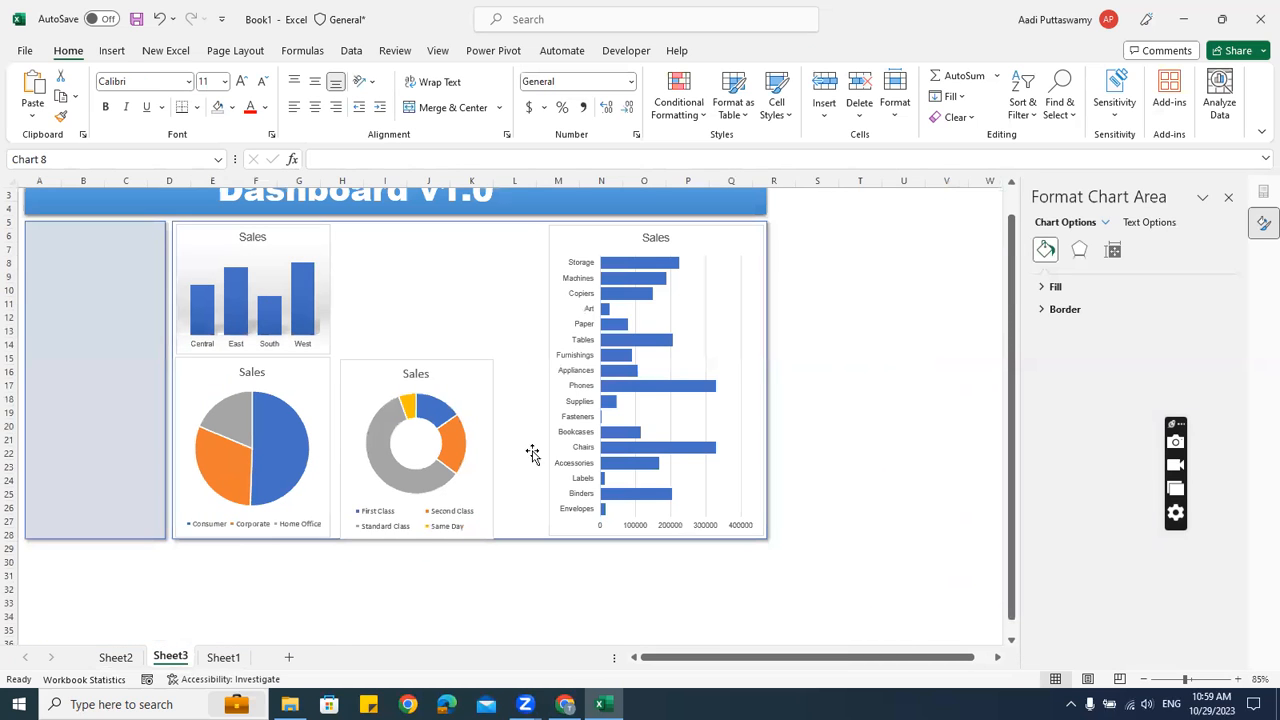
drag(371, 360, 367, 356)
drag(485, 447, 543, 458)
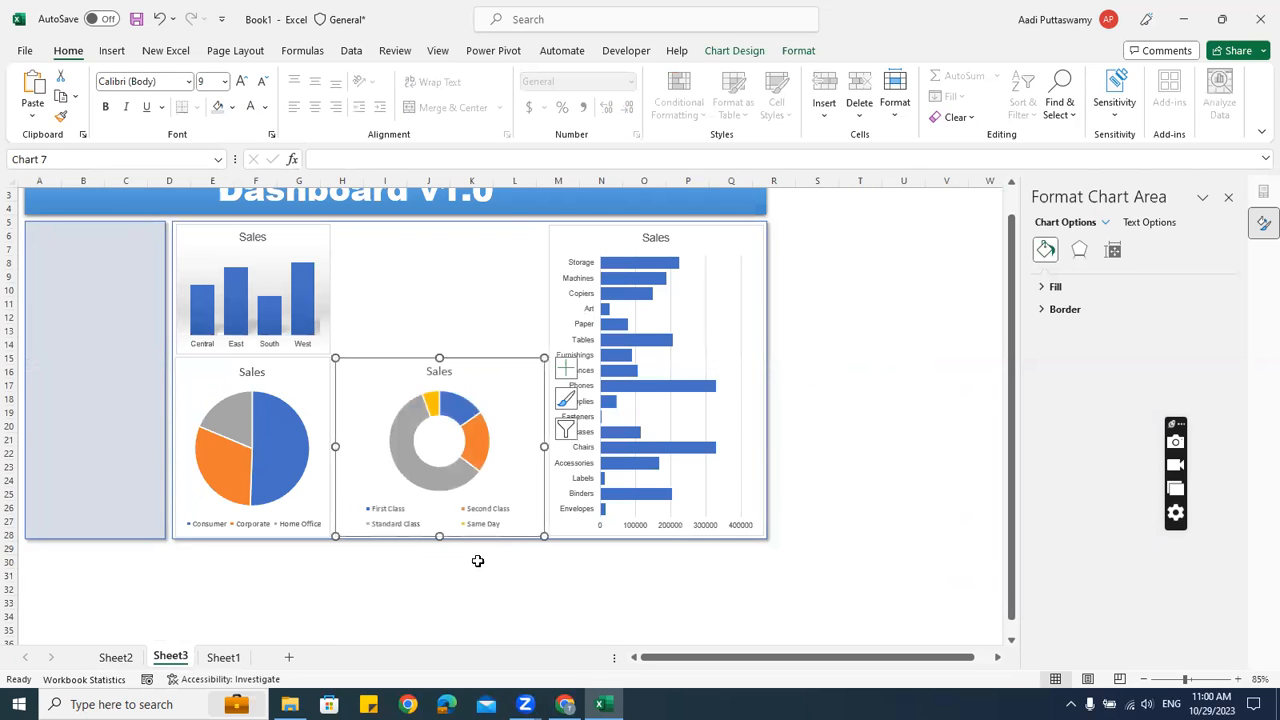
Set the Segment pie chart's text to Arial, size 8
click(490, 533)
ctrl+scroll(534, 560, up, 3)
click(451, 352)
click(163, 83)
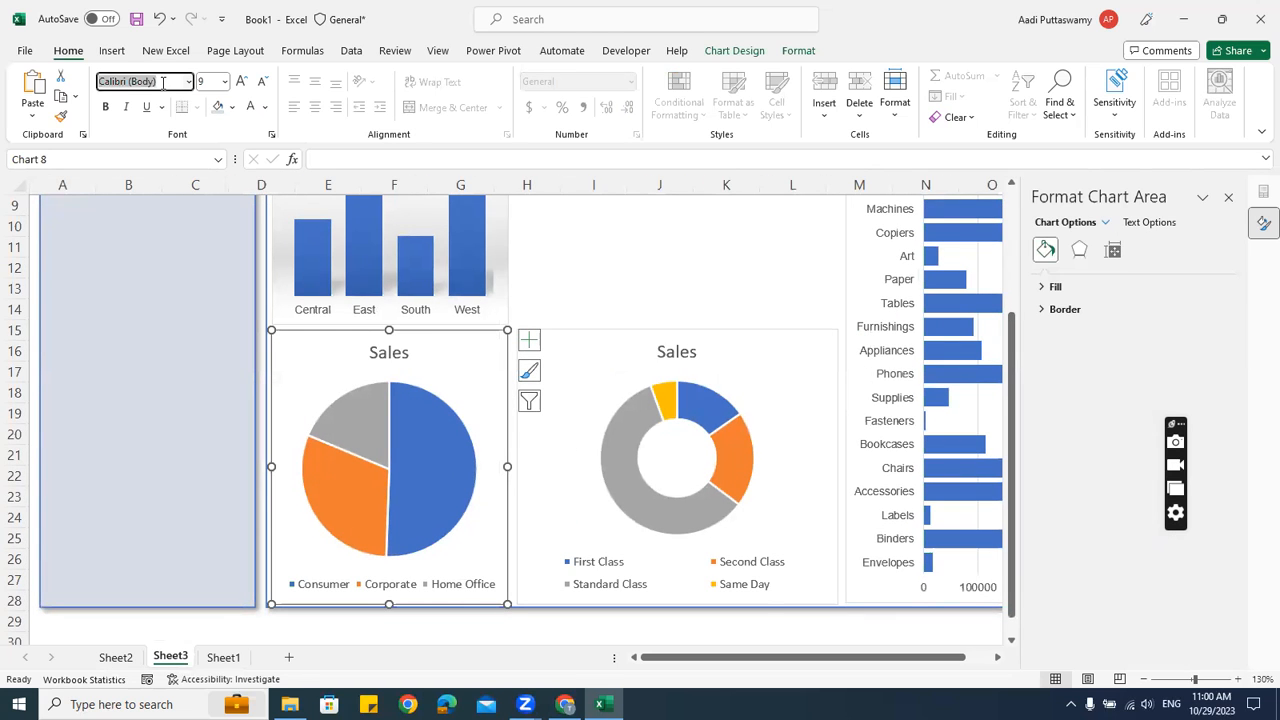
text(Arial)
key(Return)
click(207, 82)
text(8)
key(Return)
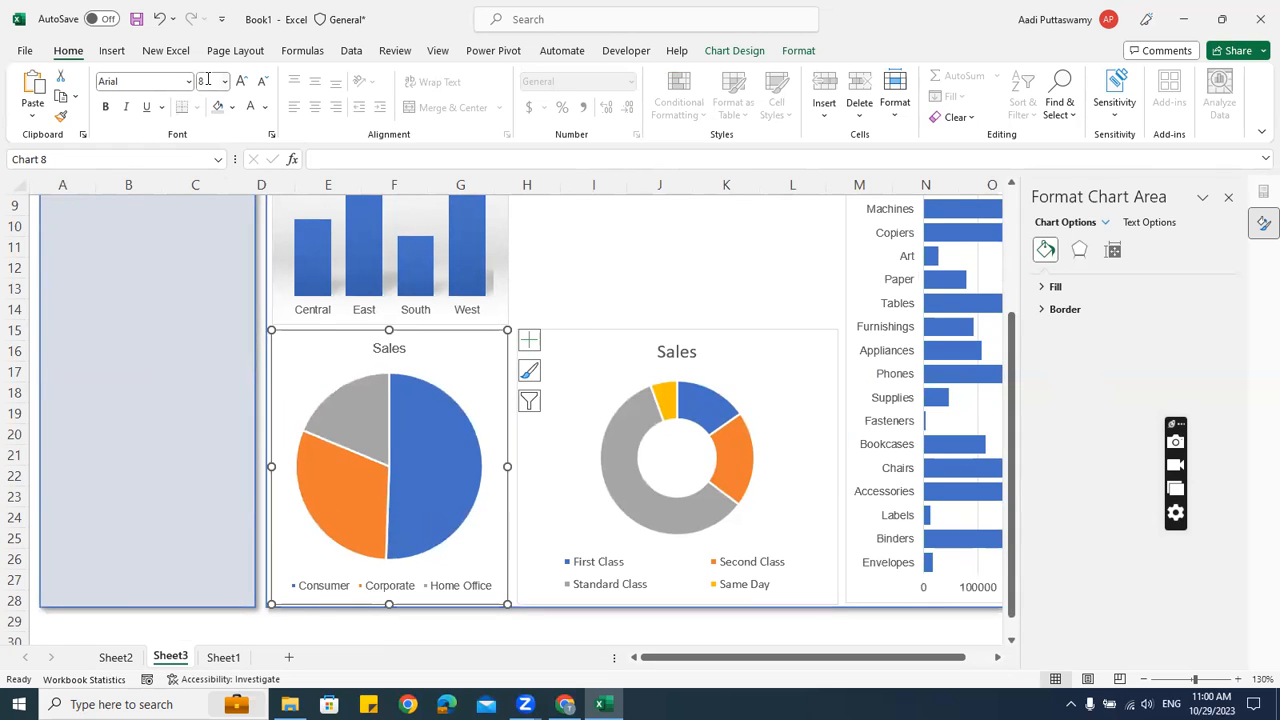
Give the ship-mode donut chart size 8 Arial text as well
click(715, 333)
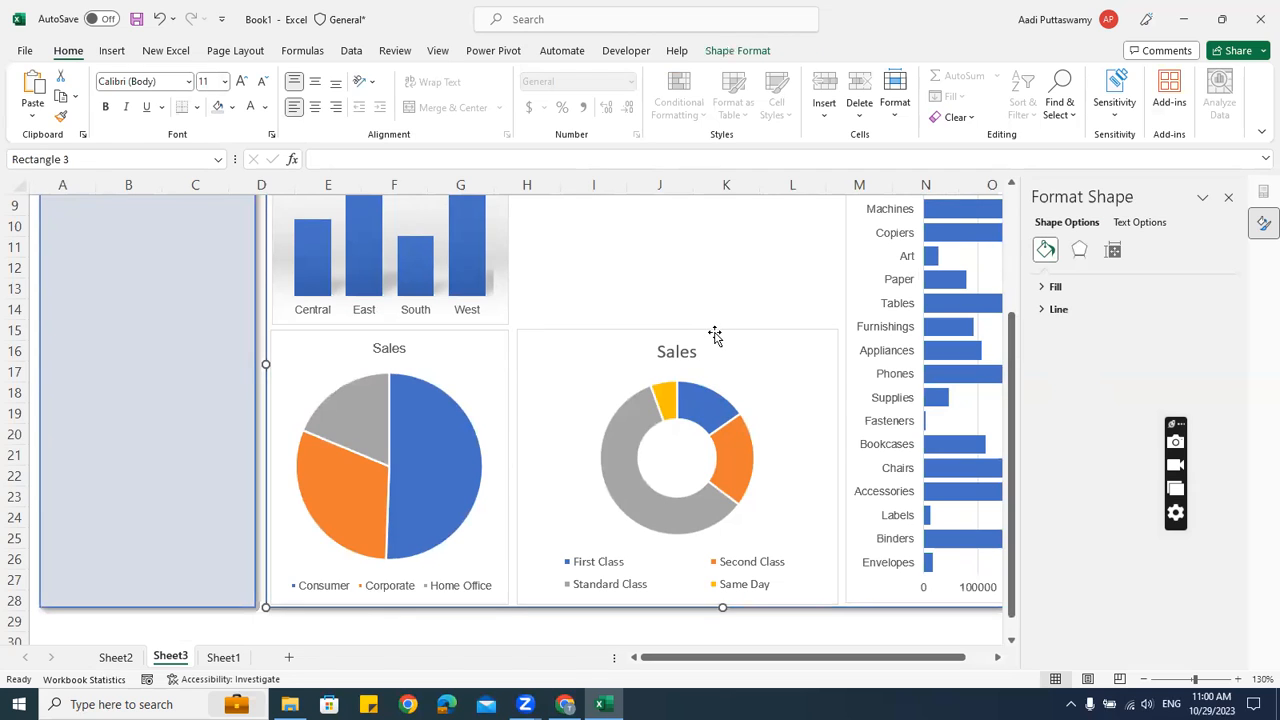
click(715, 335)
click(209, 83)
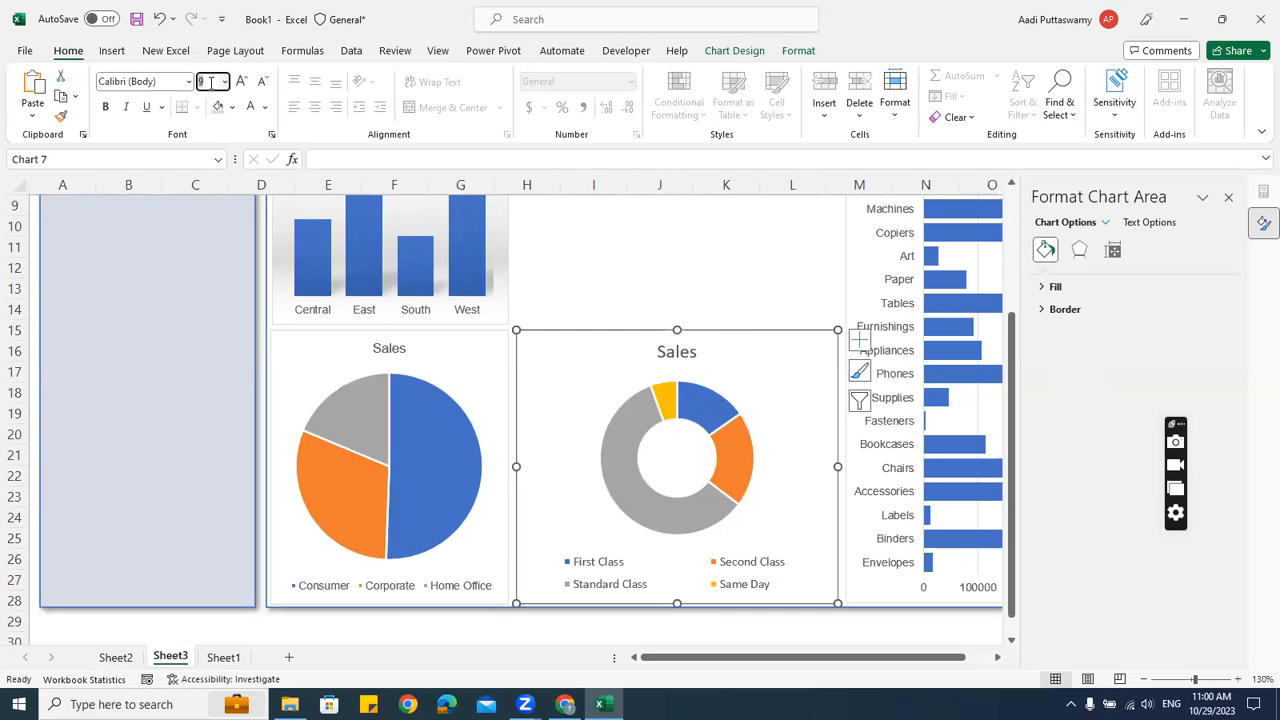
text(8)
key(Return)
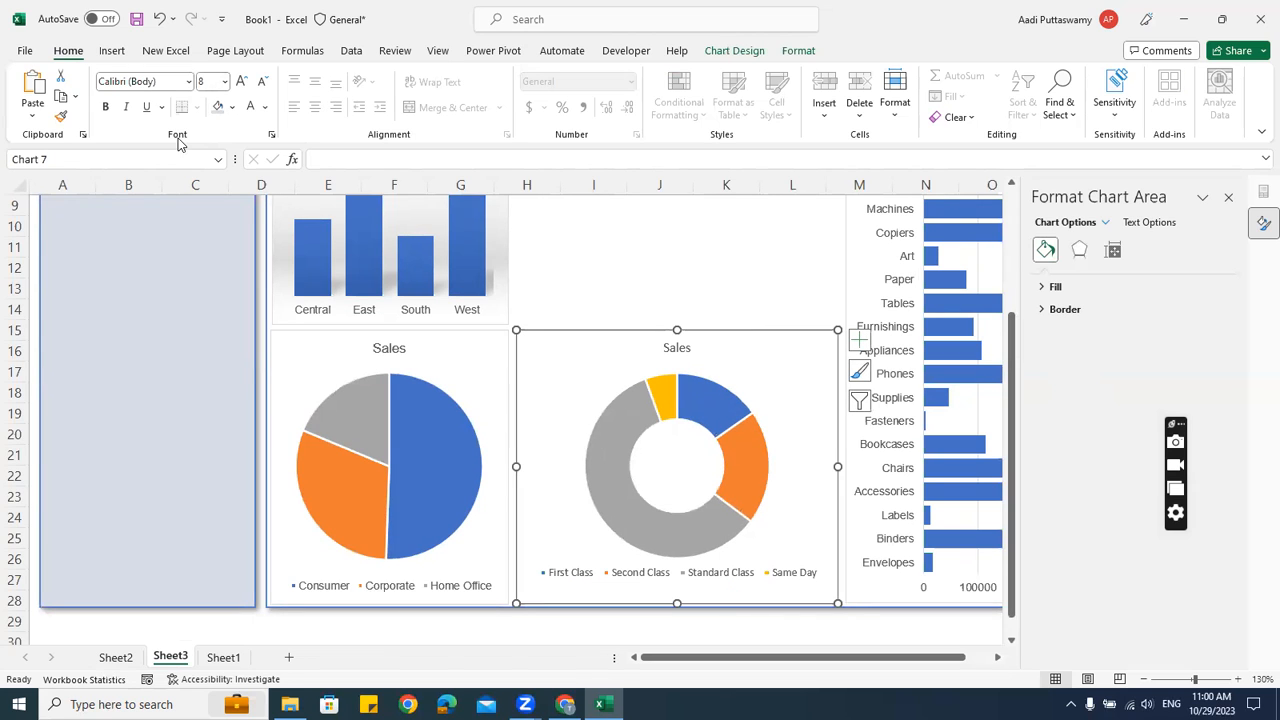
click(163, 80)
text(Arial)
key(Return)
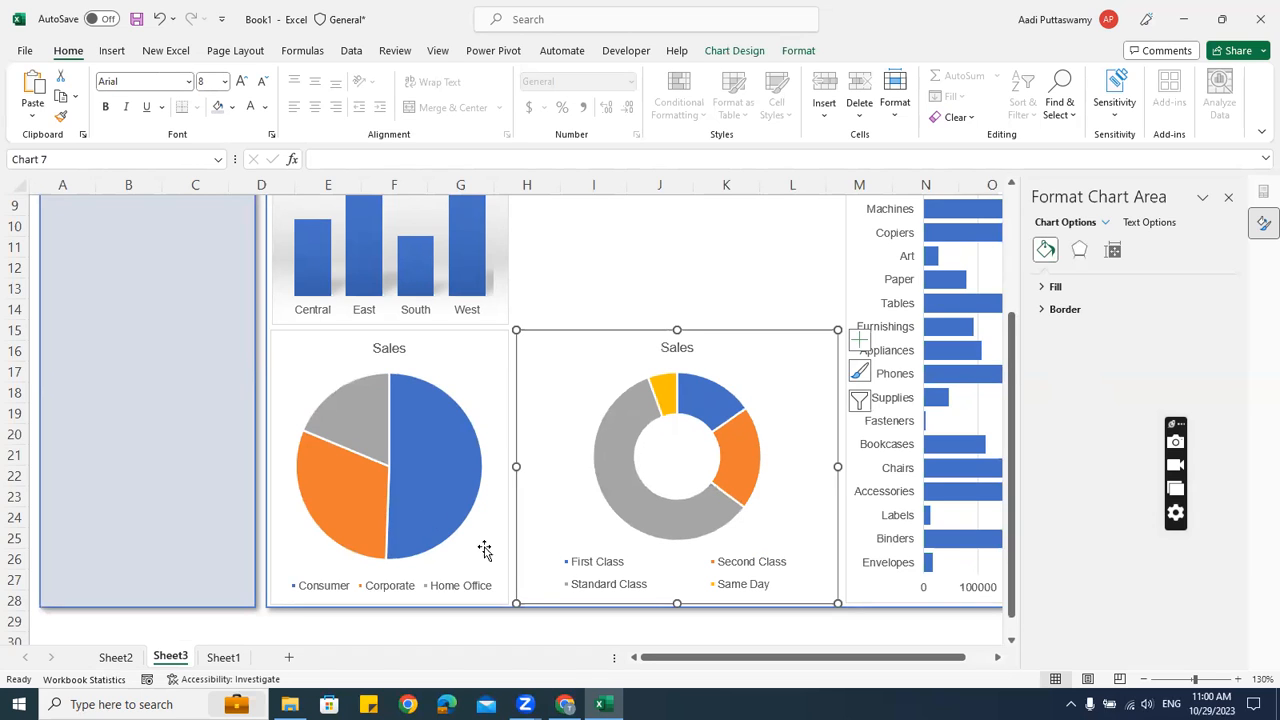
click(590, 572)
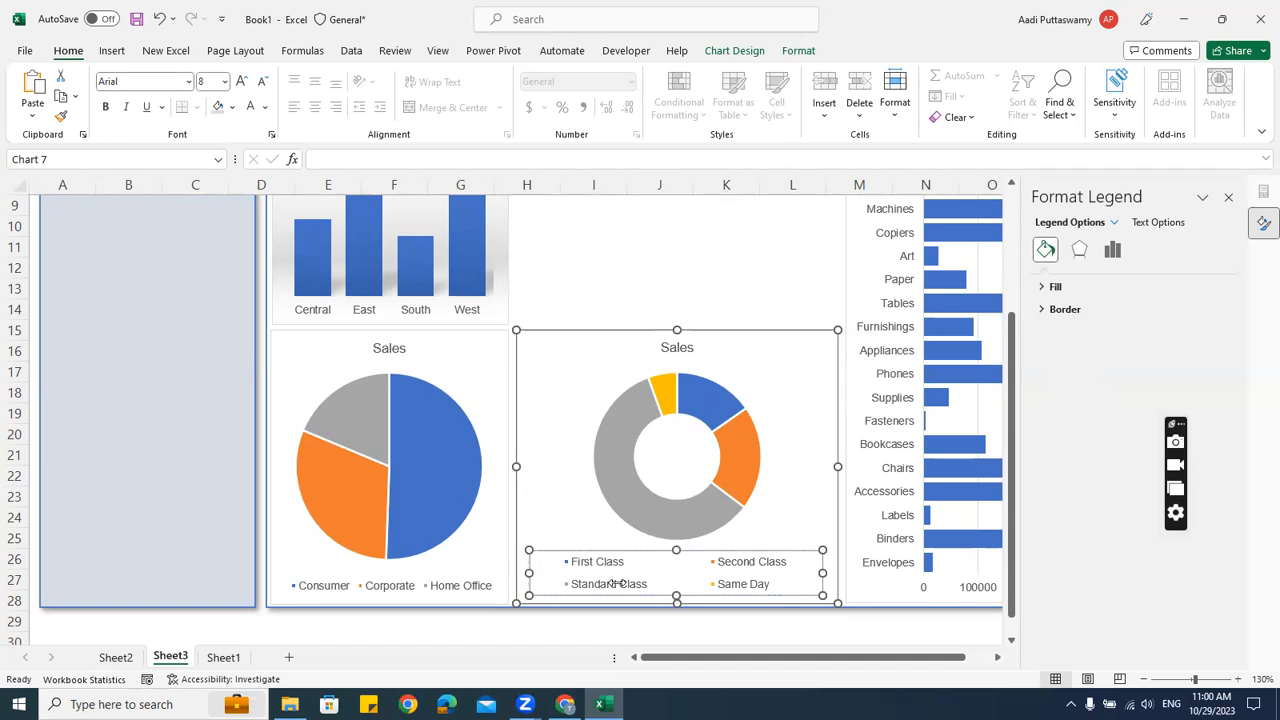
Widen the donut legend onto one row and enlarge and recentre the donut's plot area
drag(825, 572, 831, 589)
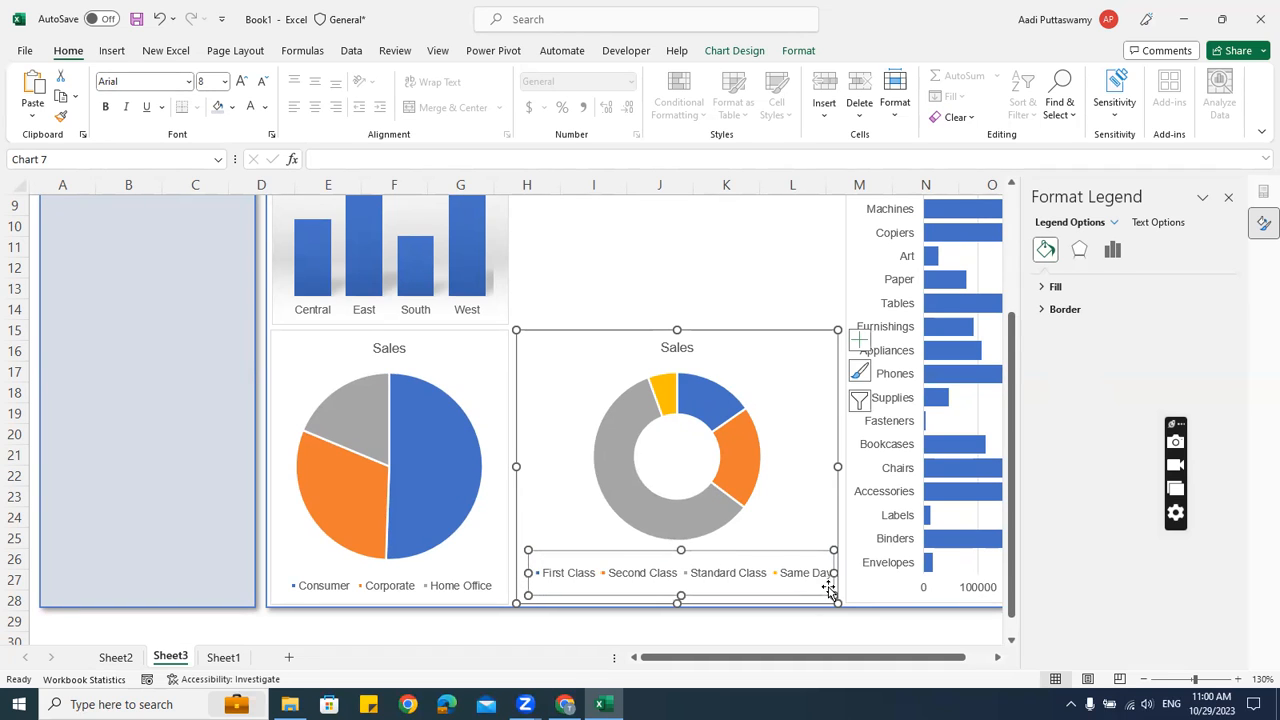
click(757, 506)
drag(764, 539, 788, 565)
drag(593, 373, 577, 356)
drag(686, 418, 668, 410)
click(732, 449)
click(732, 449)
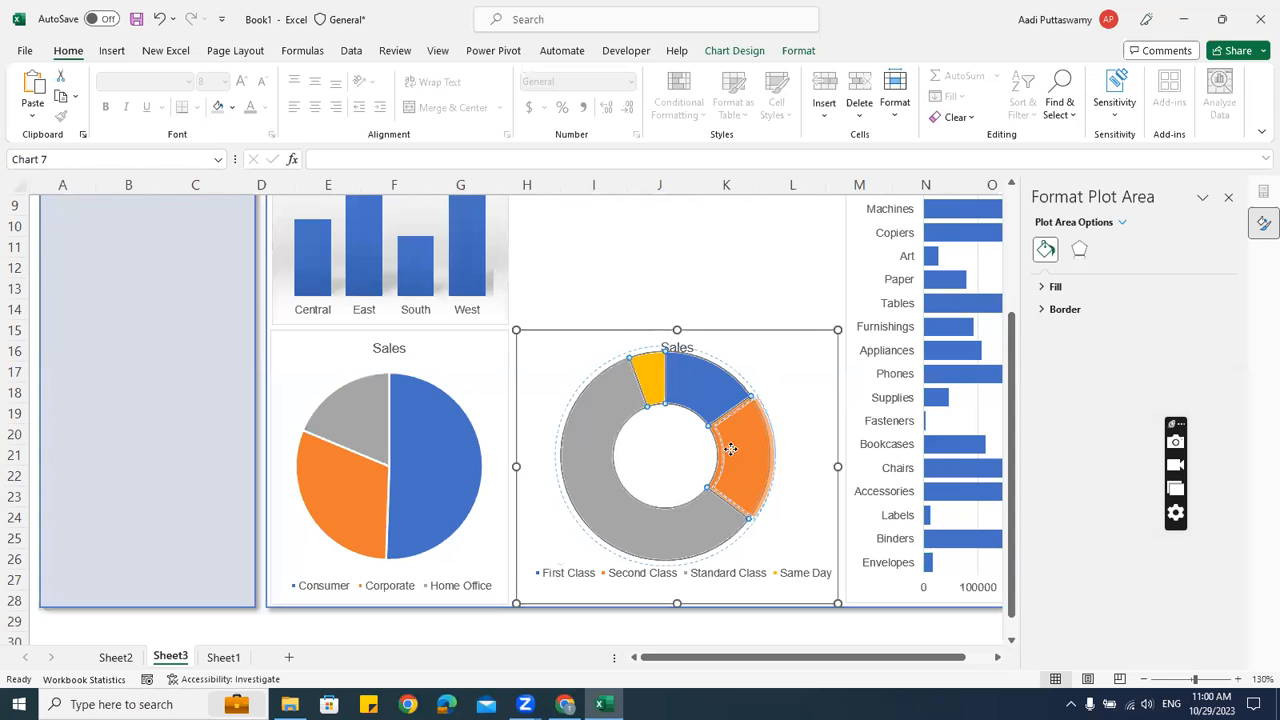
click(654, 449)
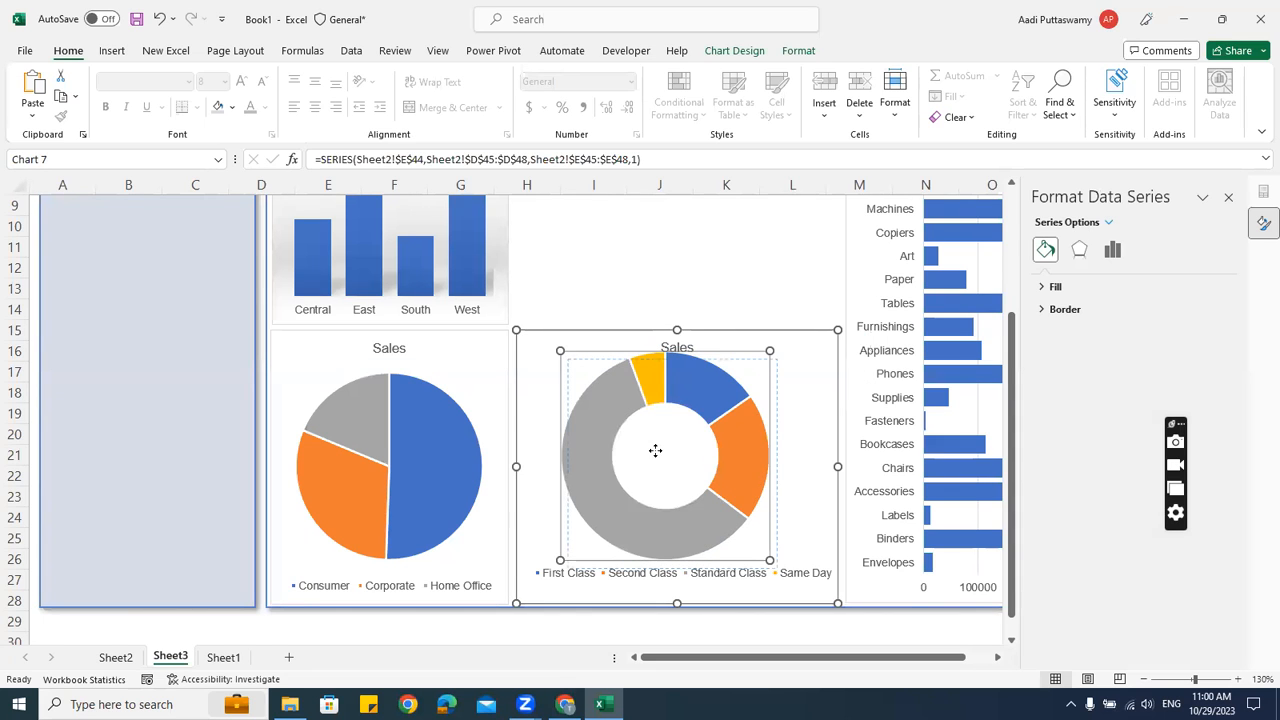
drag(655, 450, 656, 450)
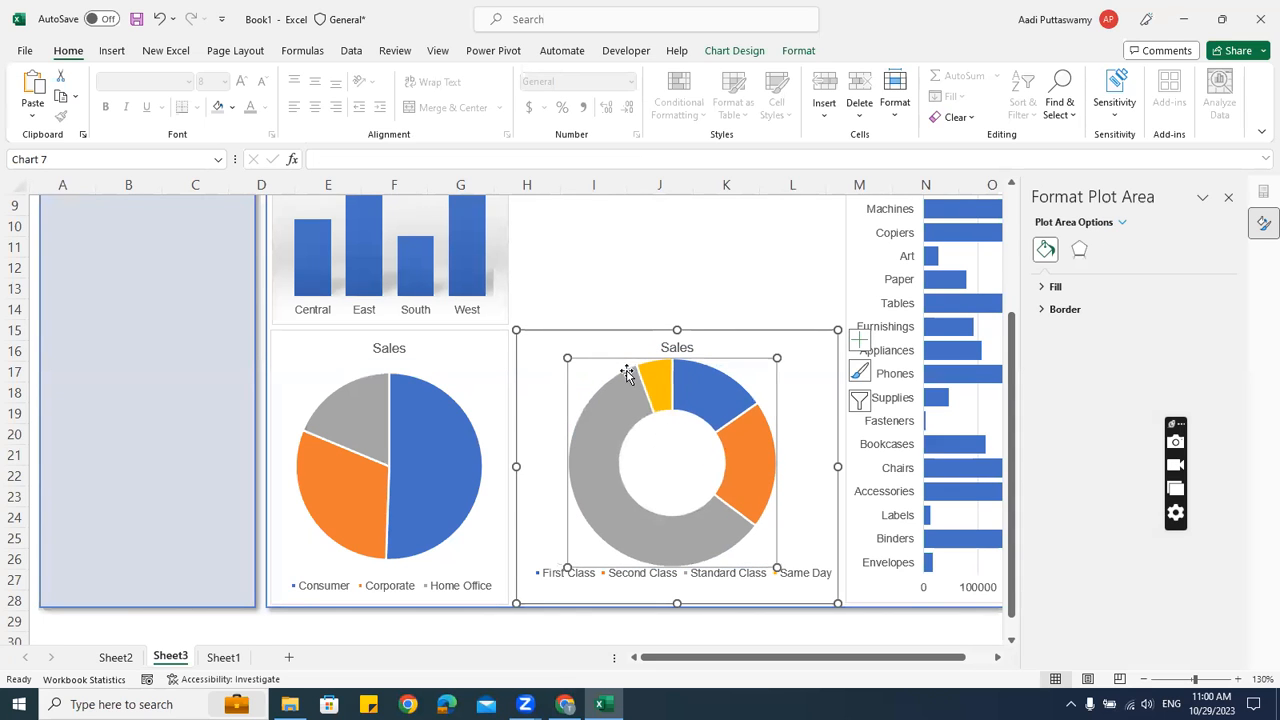
Select the background panel and scroll up to view the whole dashboard with its banner
click(714, 307)
scroll(666, 497, down, 2)
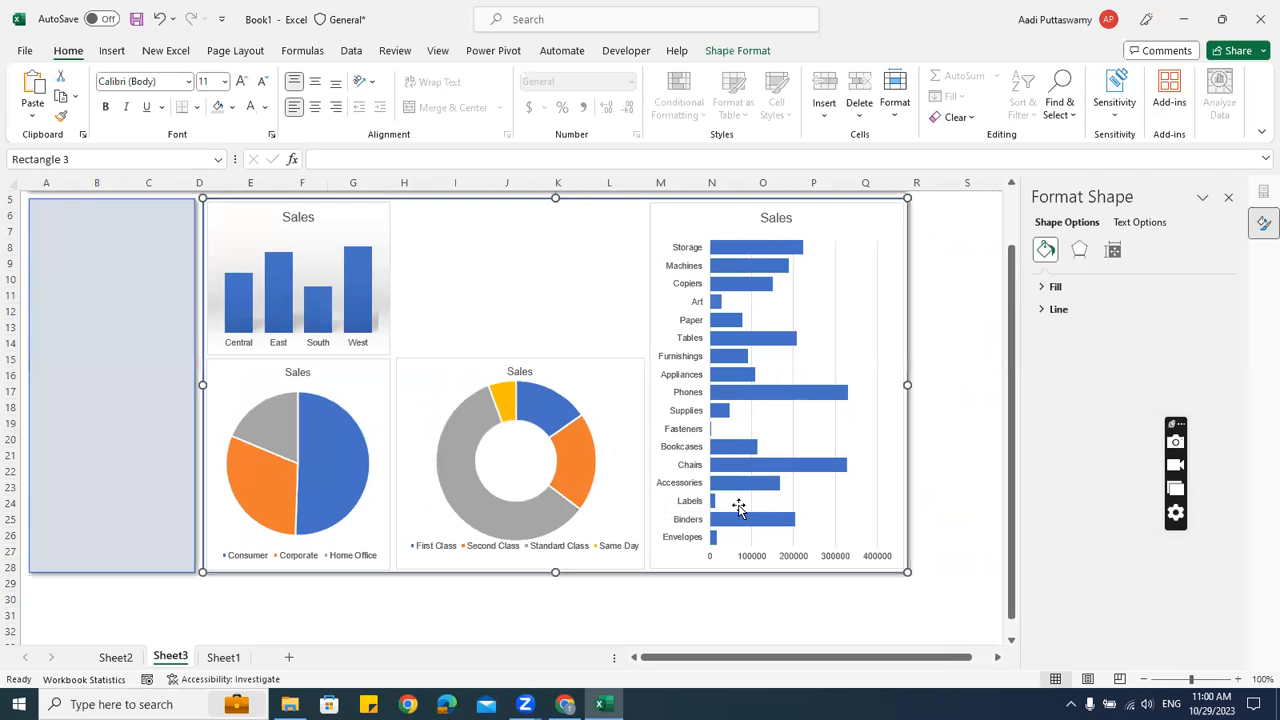
scroll(738, 508, up, 1)
scroll(737, 520, up, 2)
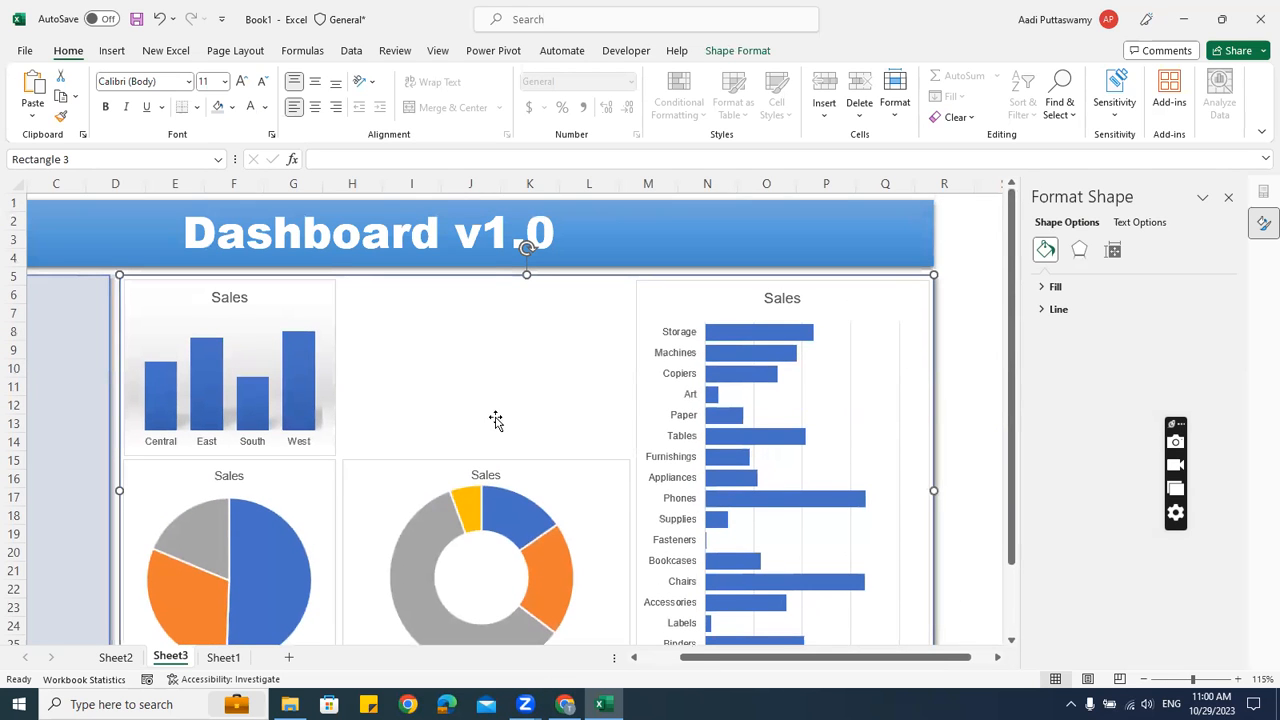
Paste a copy of Sheet2's monthly Sales line chart over the dashboard's middle
click(116, 657)
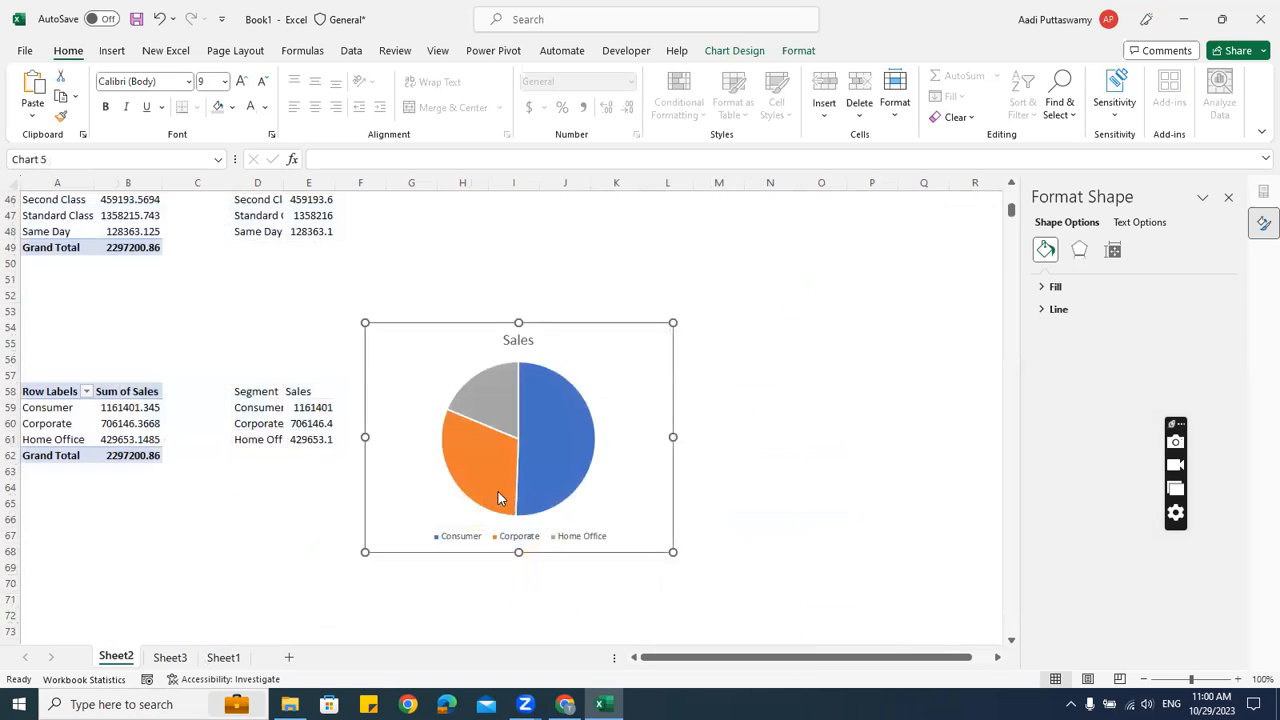
scroll(540, 462, down, 3)
scroll(540, 462, down, 3)
scroll(540, 462, up, 5)
key(Delete)
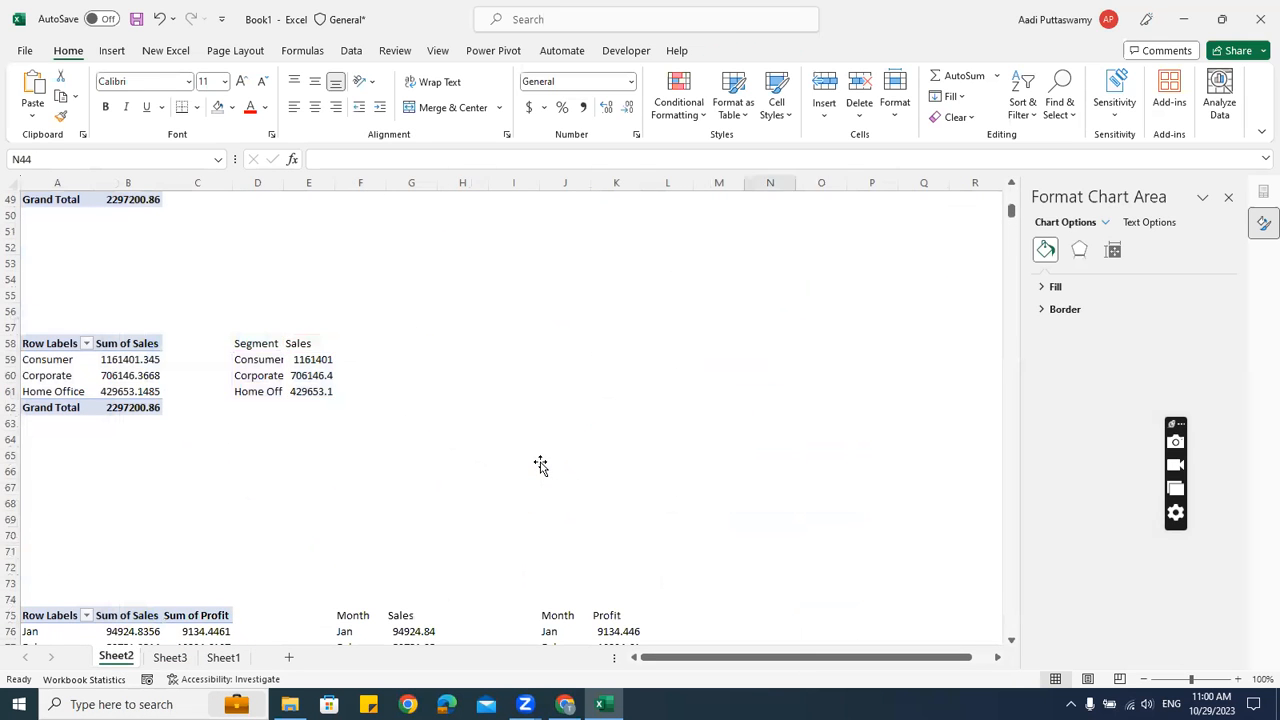
scroll(540, 464, down, 6)
scroll(637, 521, down, 4)
click(306, 355)
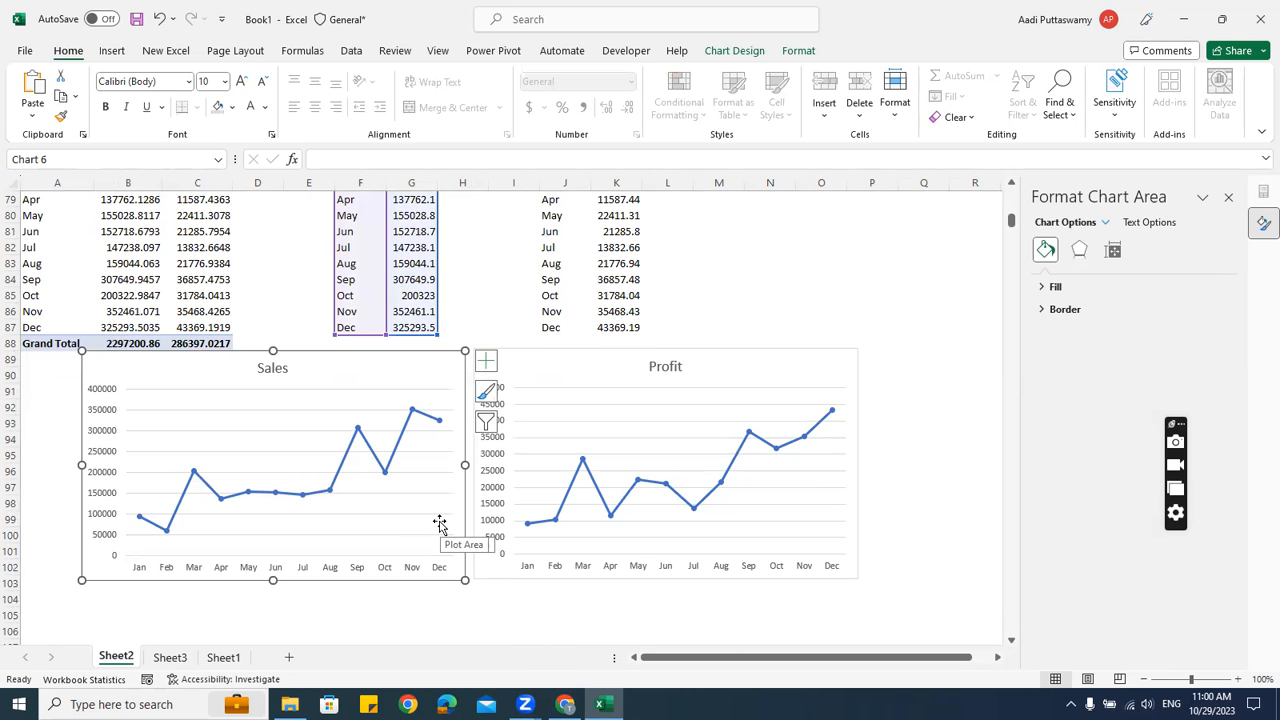
click(170, 657)
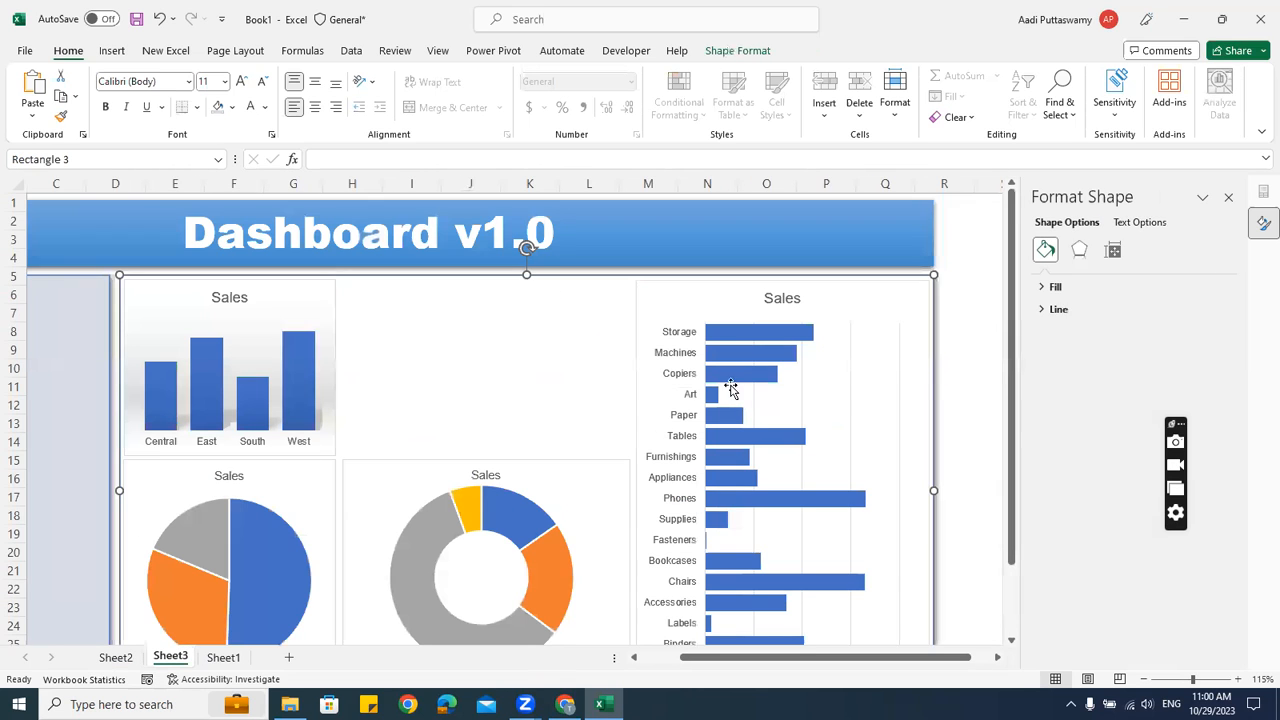
click(970, 331)
key(ctrl+v)
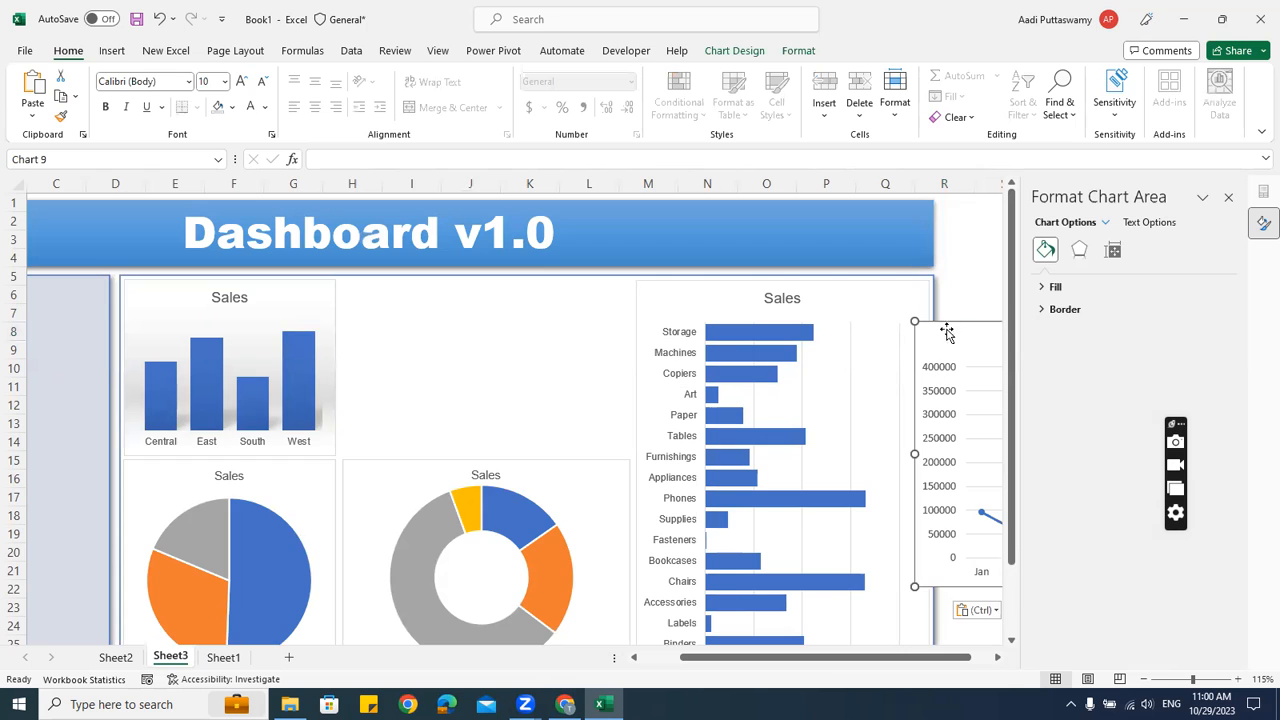
drag(961, 325, 354, 290)
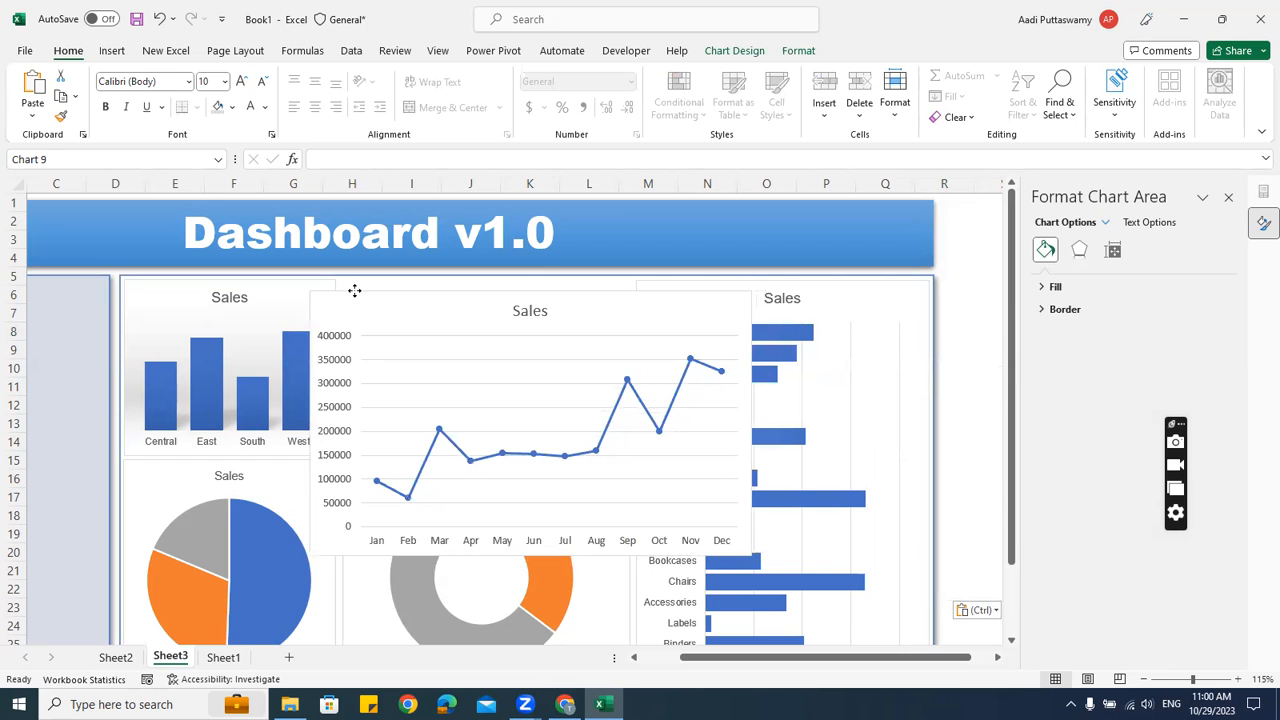
Delete the line chart's vertical value axis and gridlines
click(345, 345)
key(Delete)
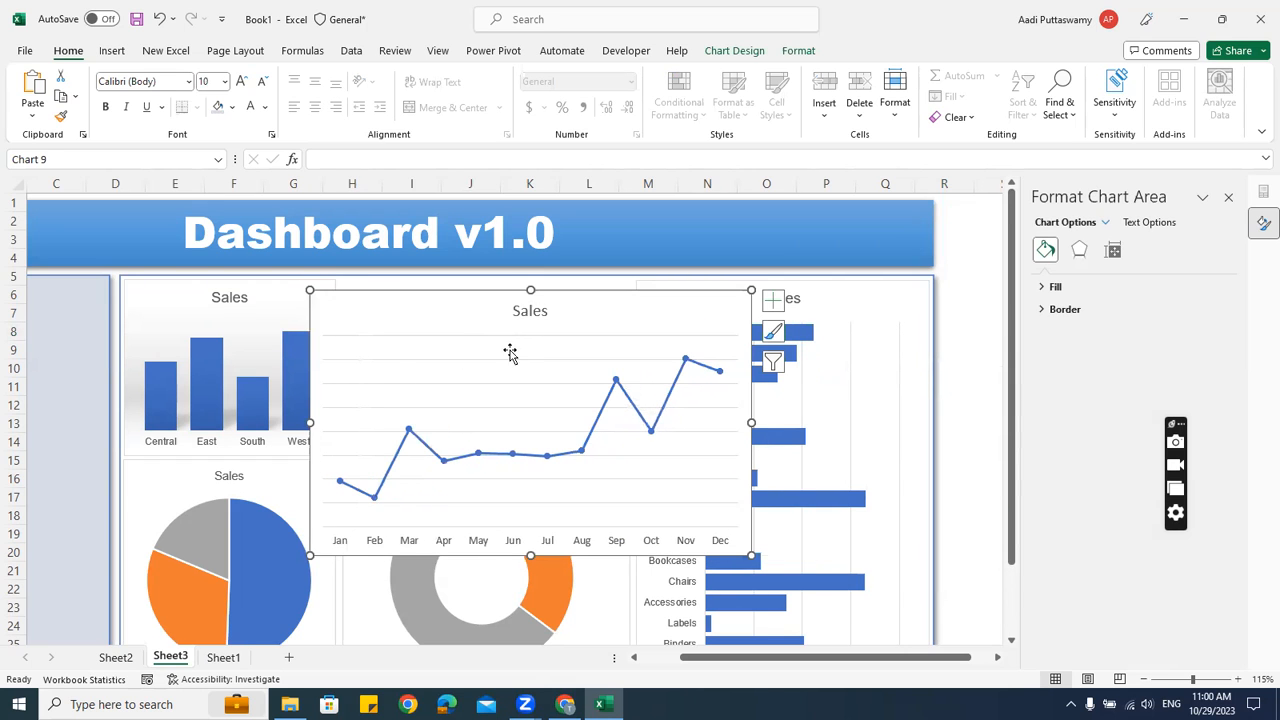
click(511, 359)
key(Delete)
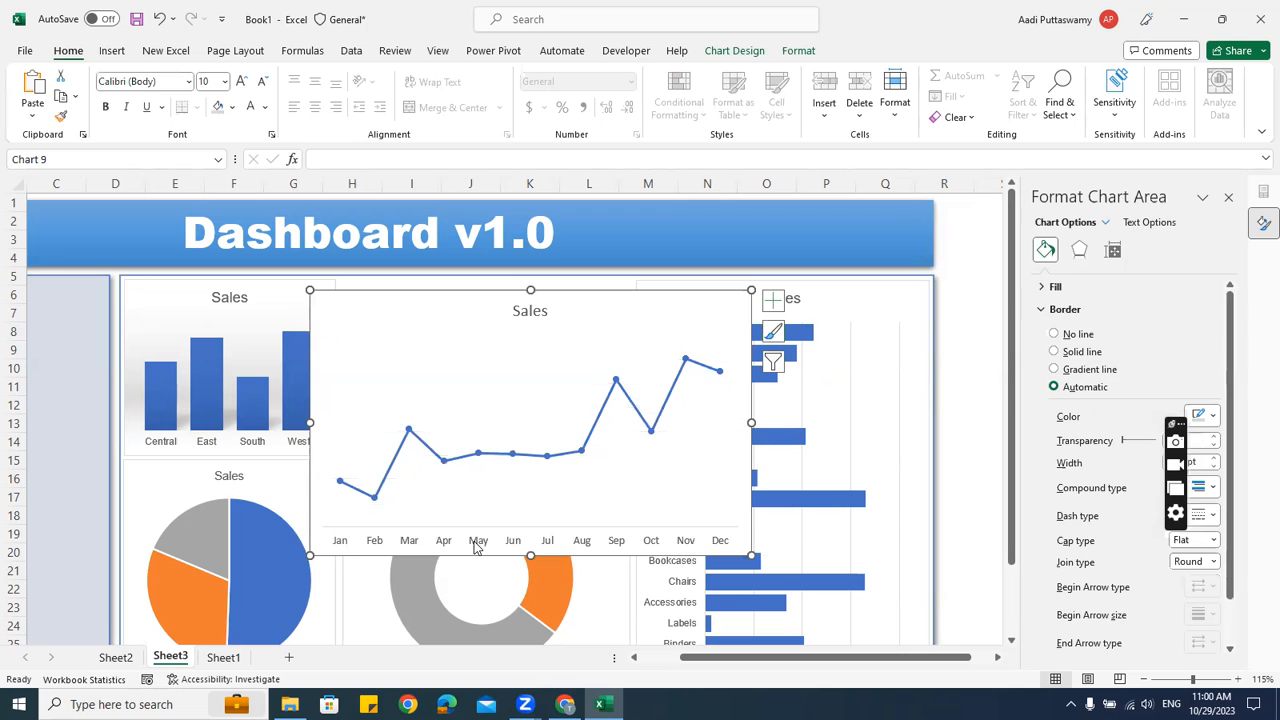
Shrink the line chart into the top-middle panel and delete its month axis labels
drag(530, 555, 551, 412)
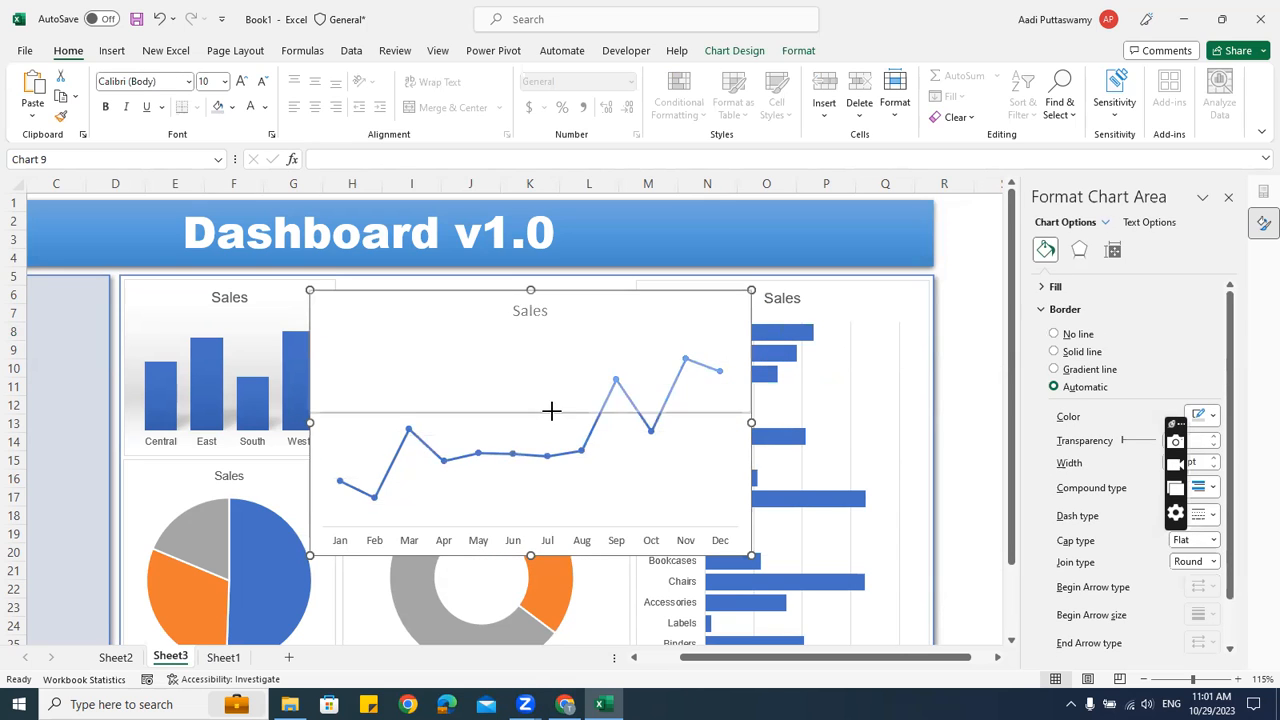
drag(751, 350, 632, 352)
drag(310, 351, 353, 351)
drag(387, 300, 373, 286)
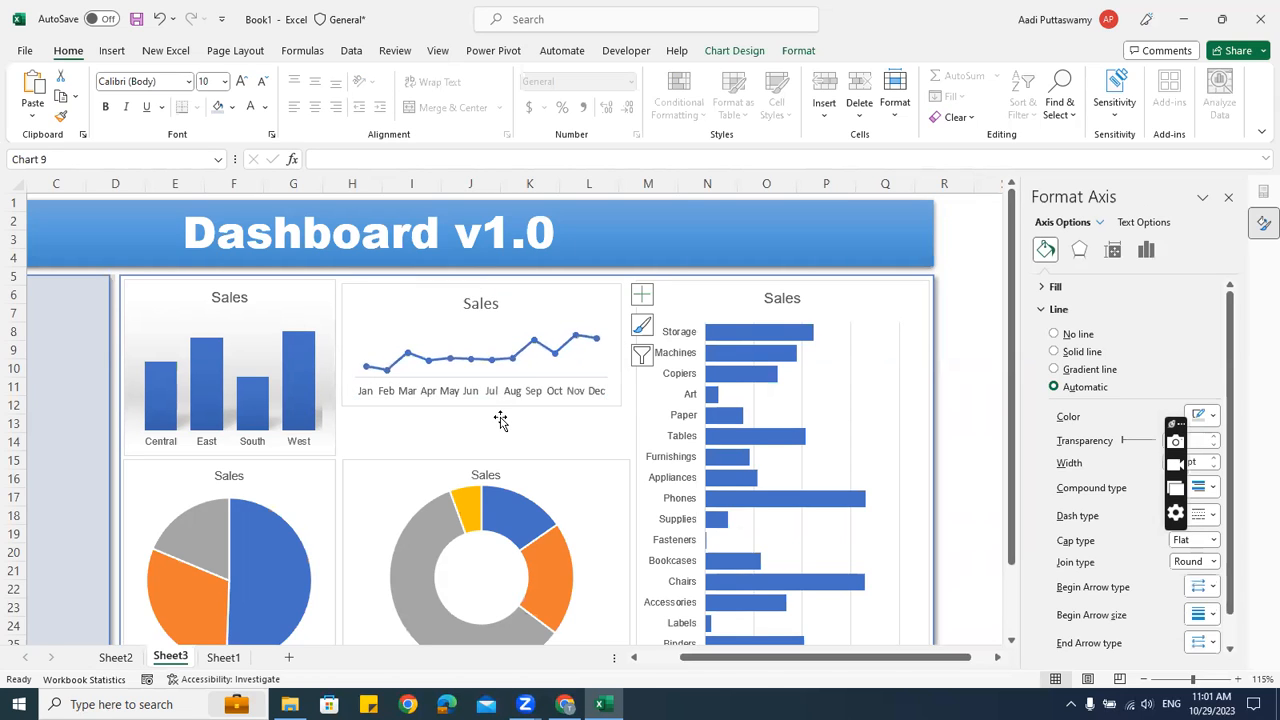
key(Delete)
drag(482, 404, 485, 373)
Set the line chart's text to Arial at size 8
click(481, 303)
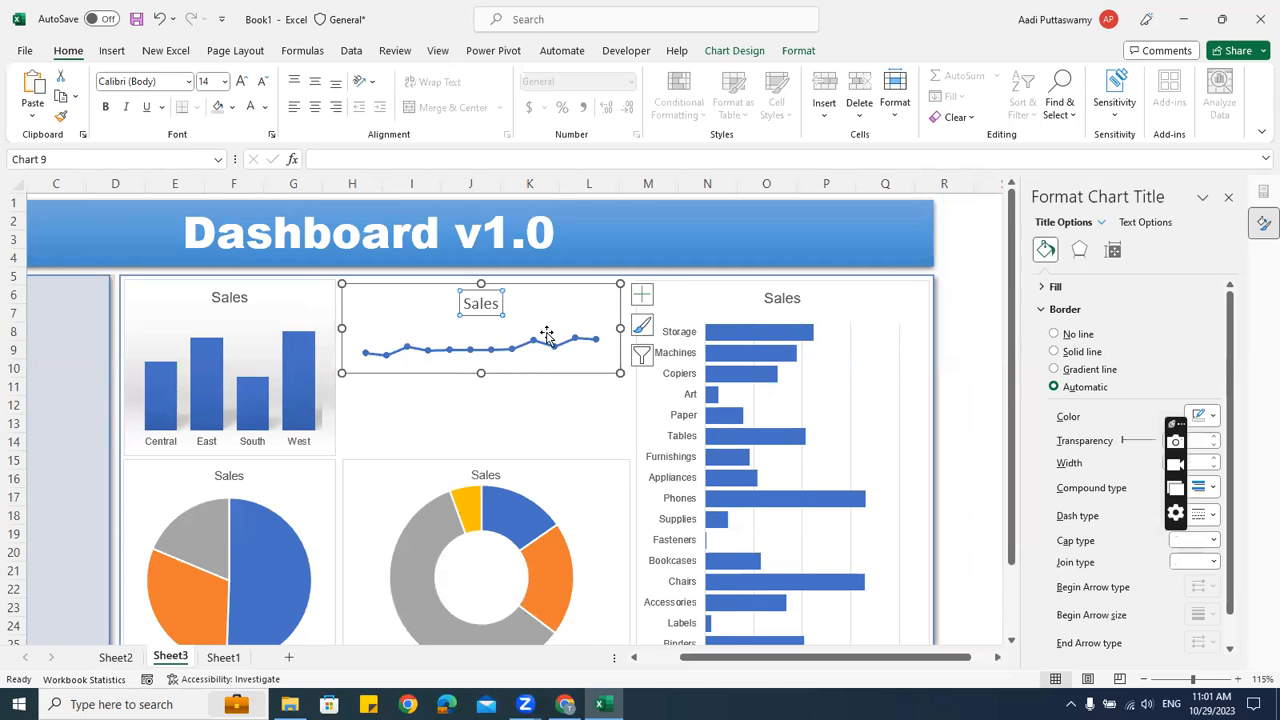
click(526, 335)
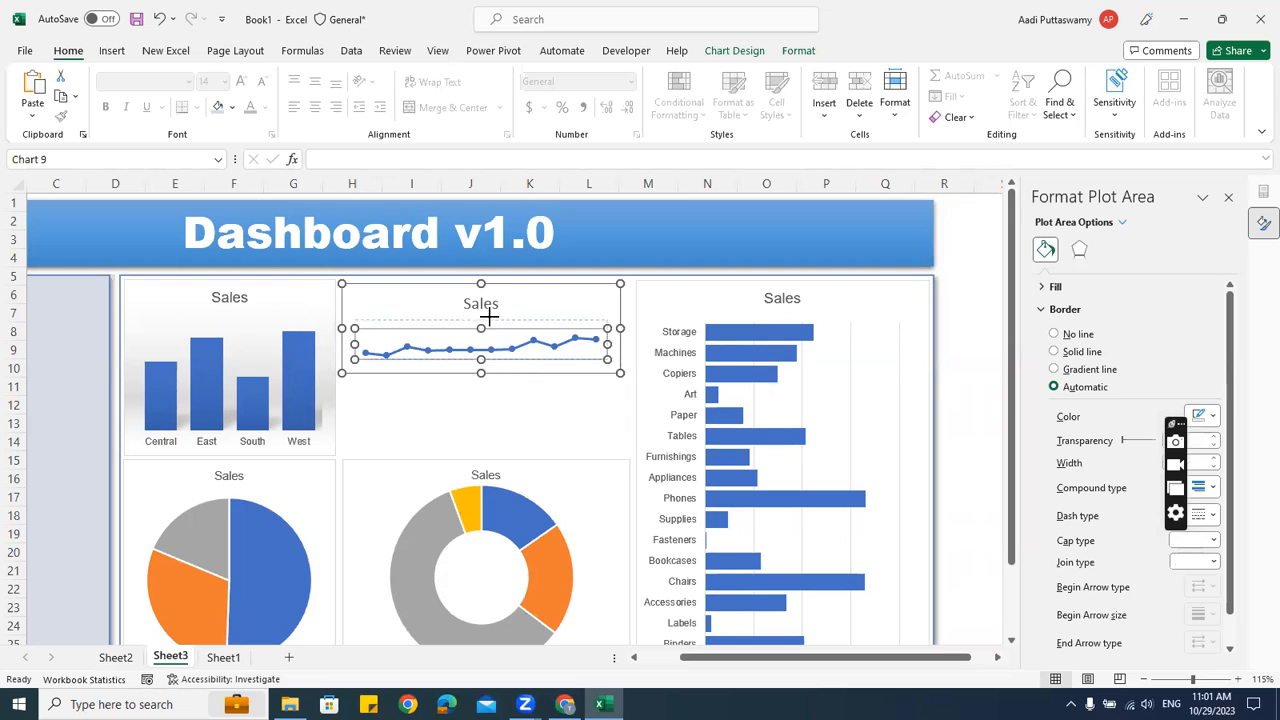
click(498, 312)
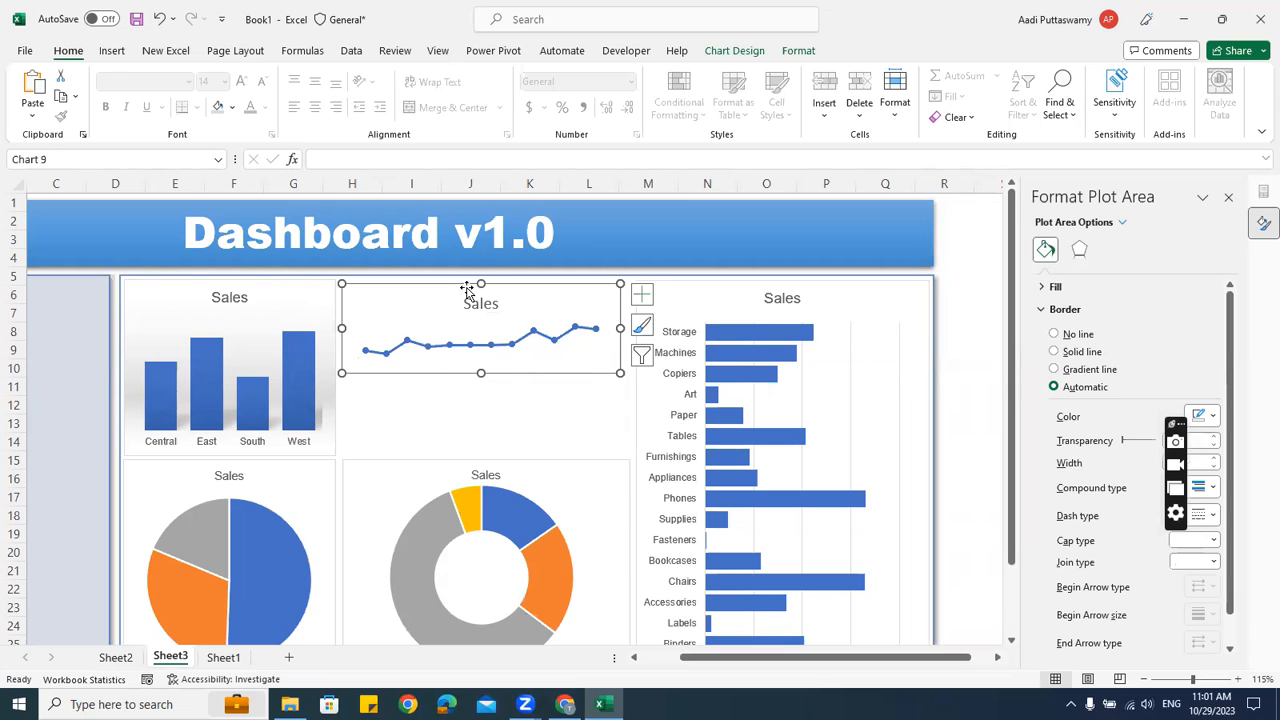
click(224, 84)
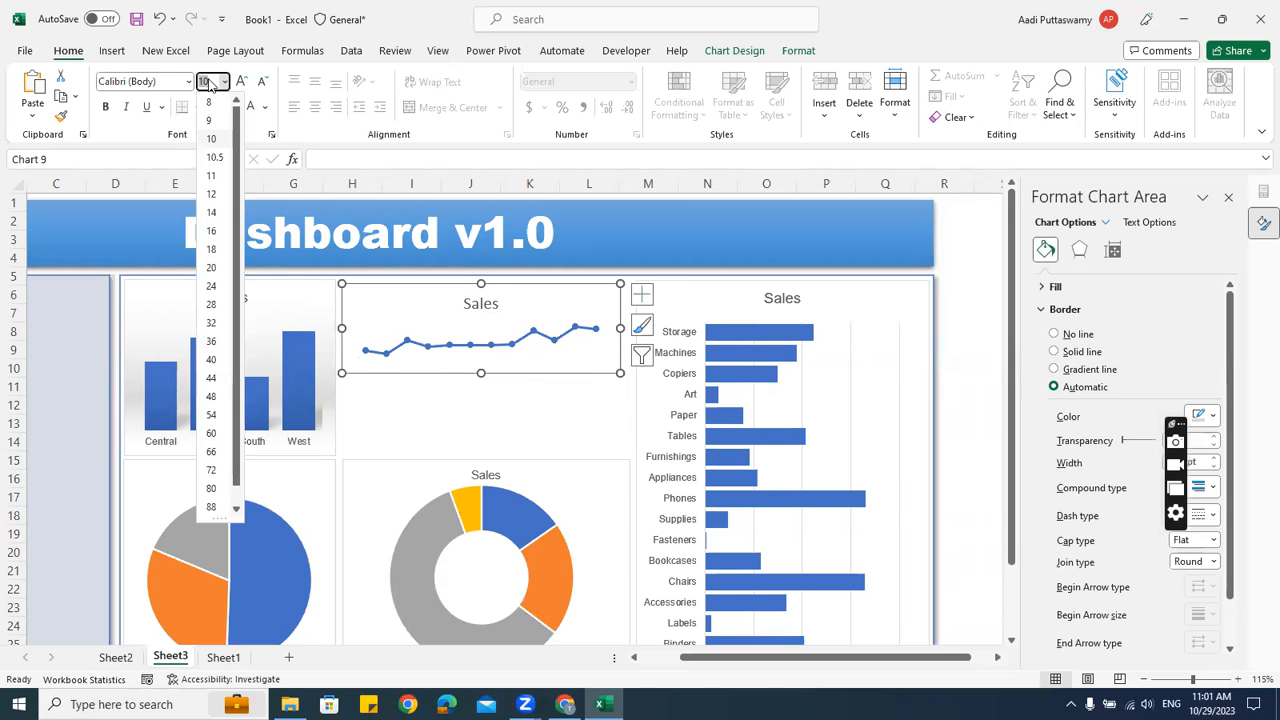
text(7)
key(Return)
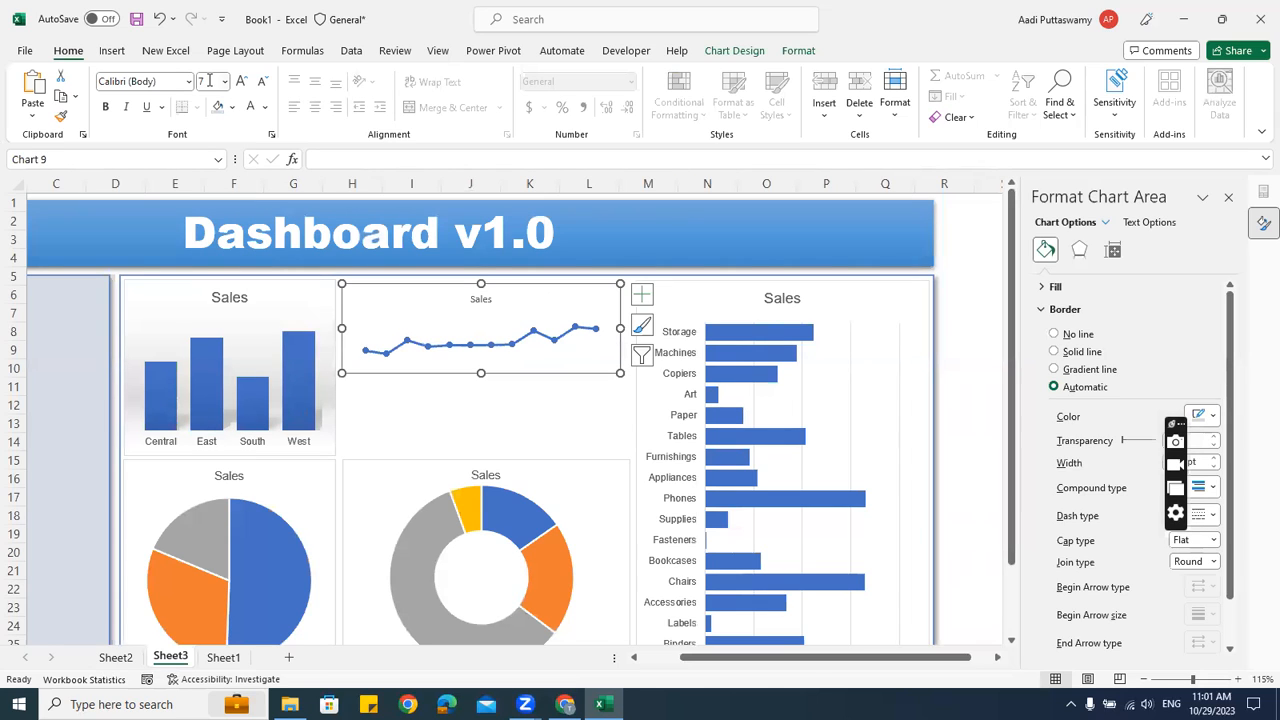
click(214, 84)
text(8)
key(Return)
click(140, 81)
text(Arial)
key(Return)
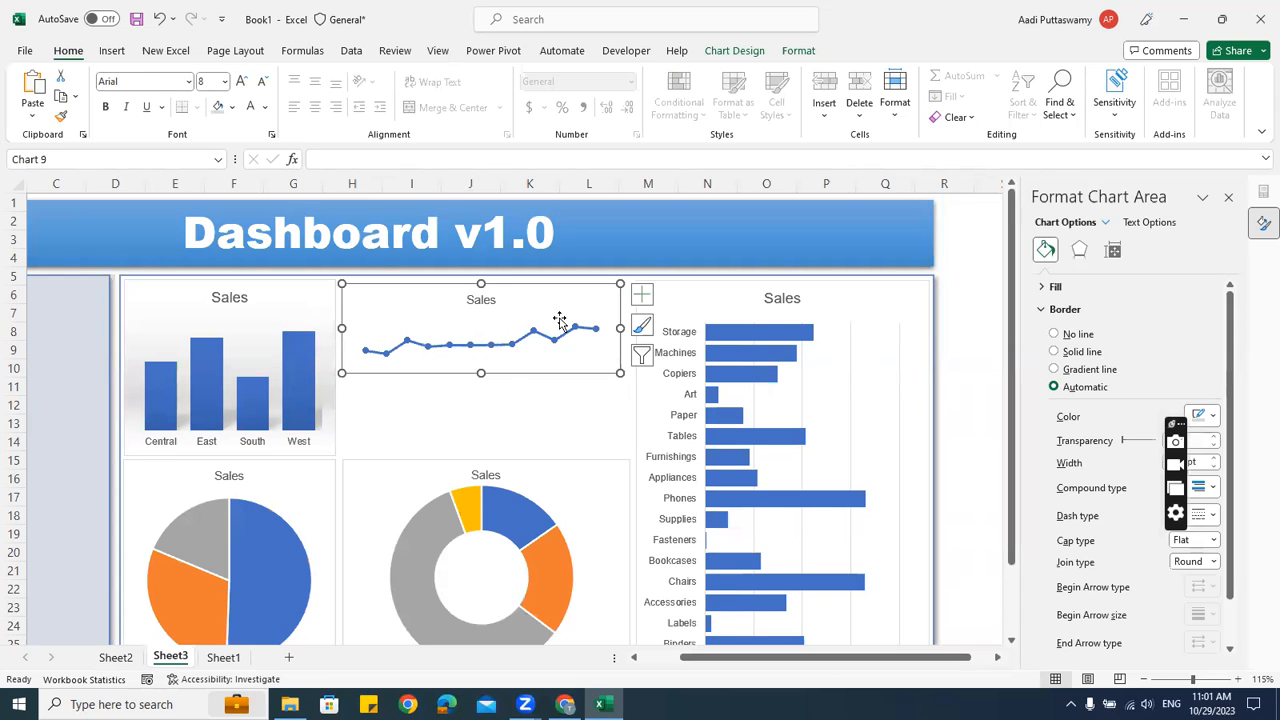
Stretch the plot area toward the title and widen the chart to fill the panel
click(490, 333)
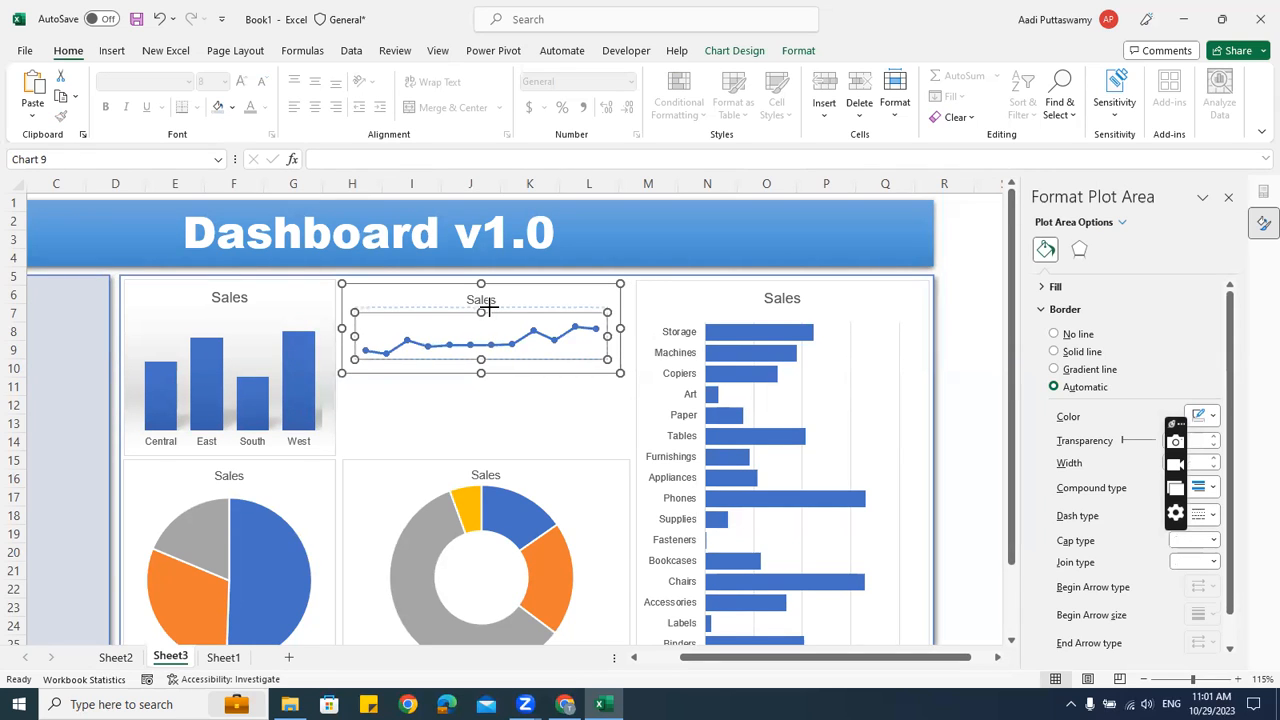
drag(510, 289, 512, 292)
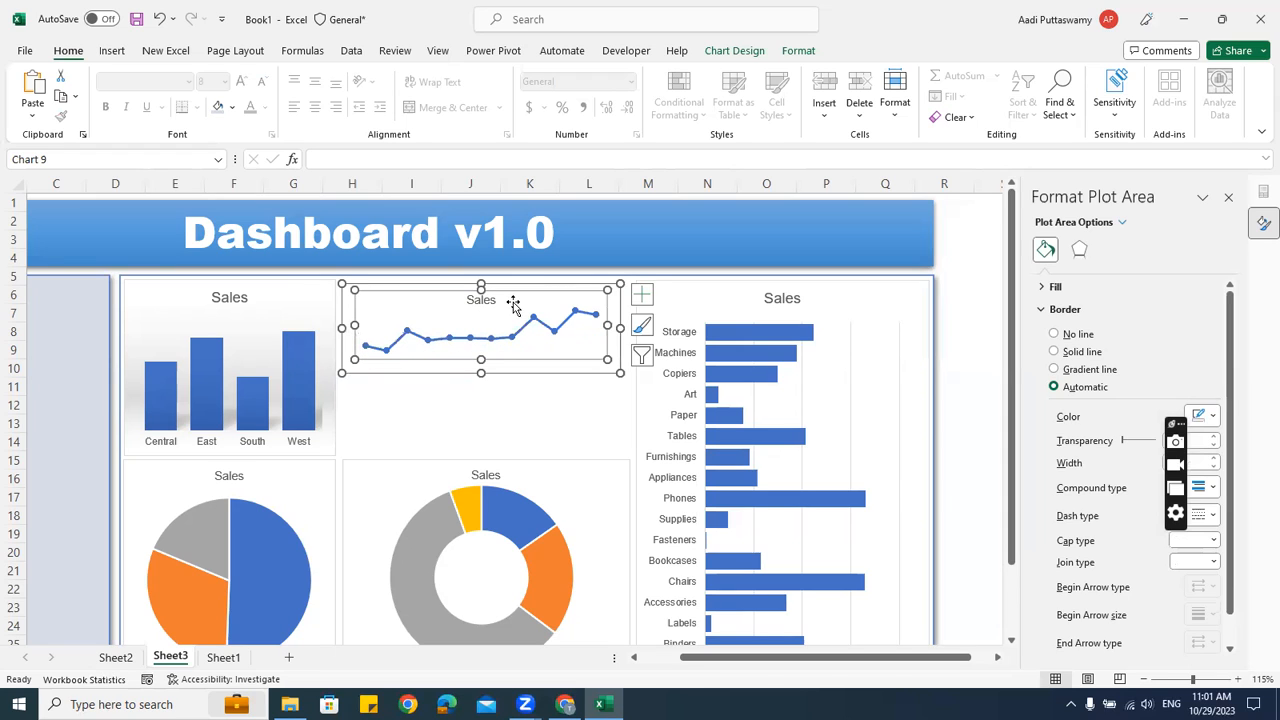
mouse_move(481, 359)
mouse_down()
mouse_move(487, 347)
mouse_move(487, 360)
mouse_up()
click(694, 389)
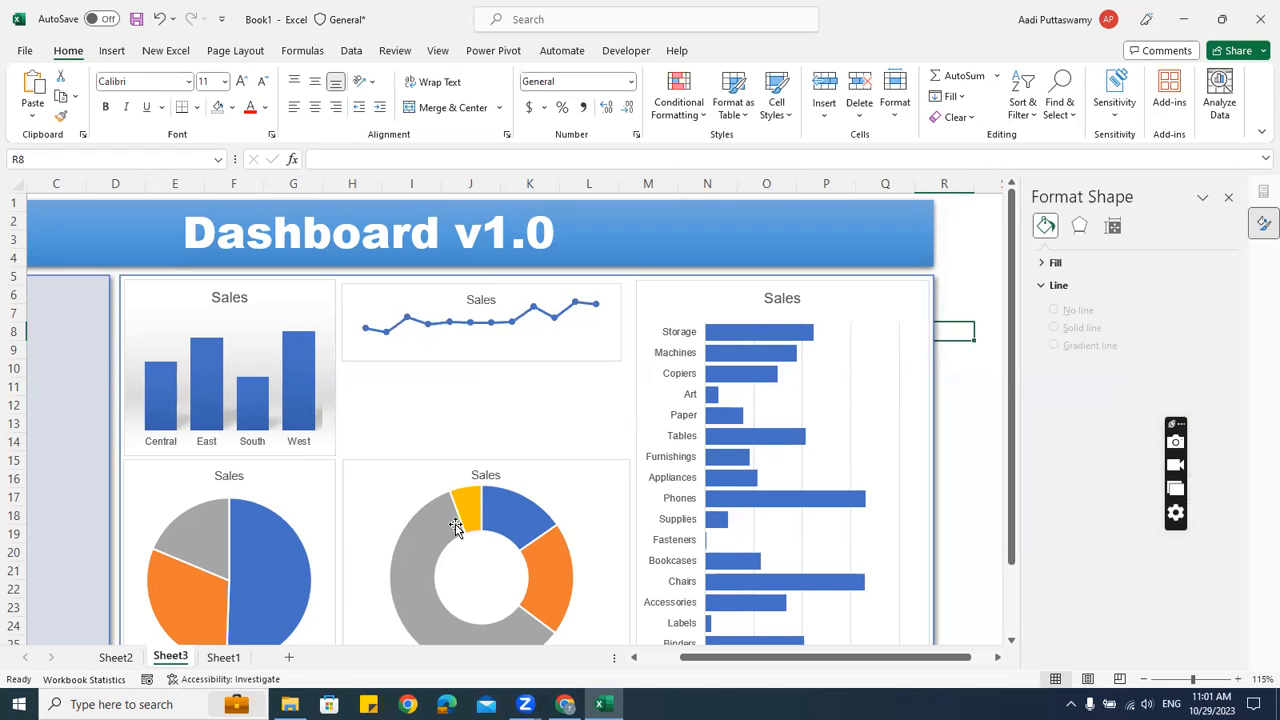
click(608, 352)
drag(623, 323, 630, 323)
key(Escape)
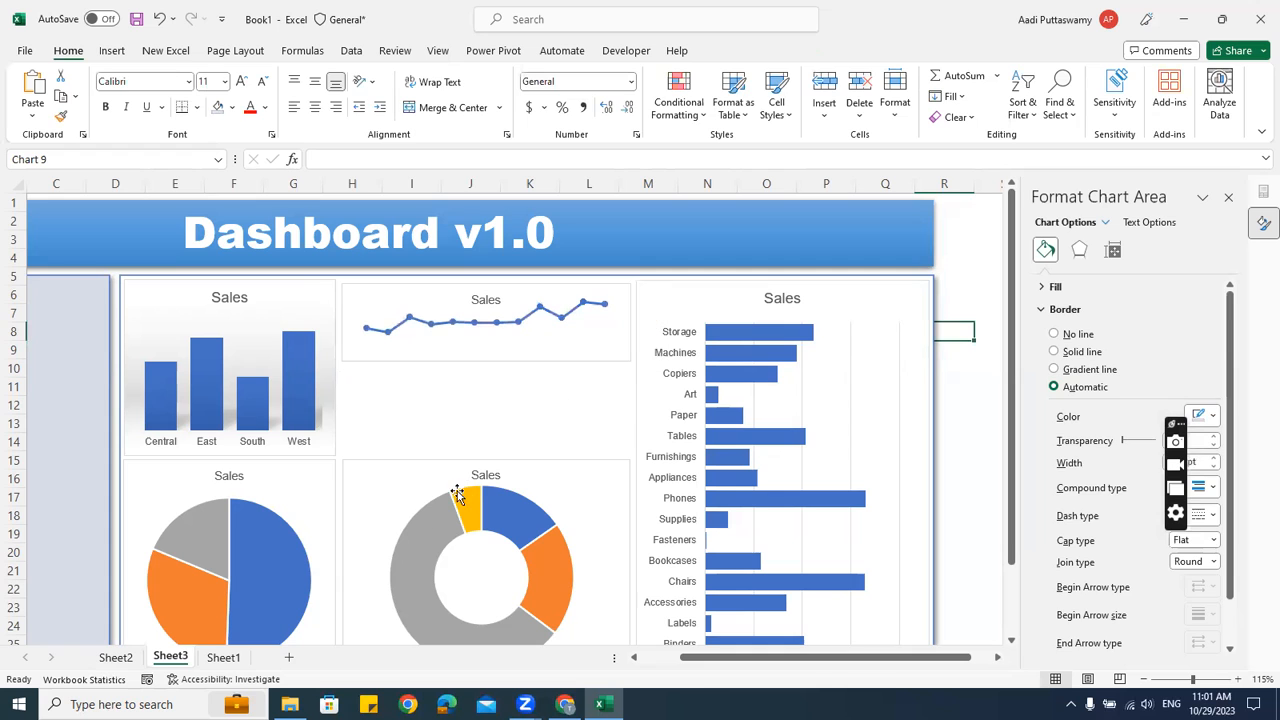
Copy another line chart from Sheet2 and paste it over the dashboard's middle area
click(120, 658)
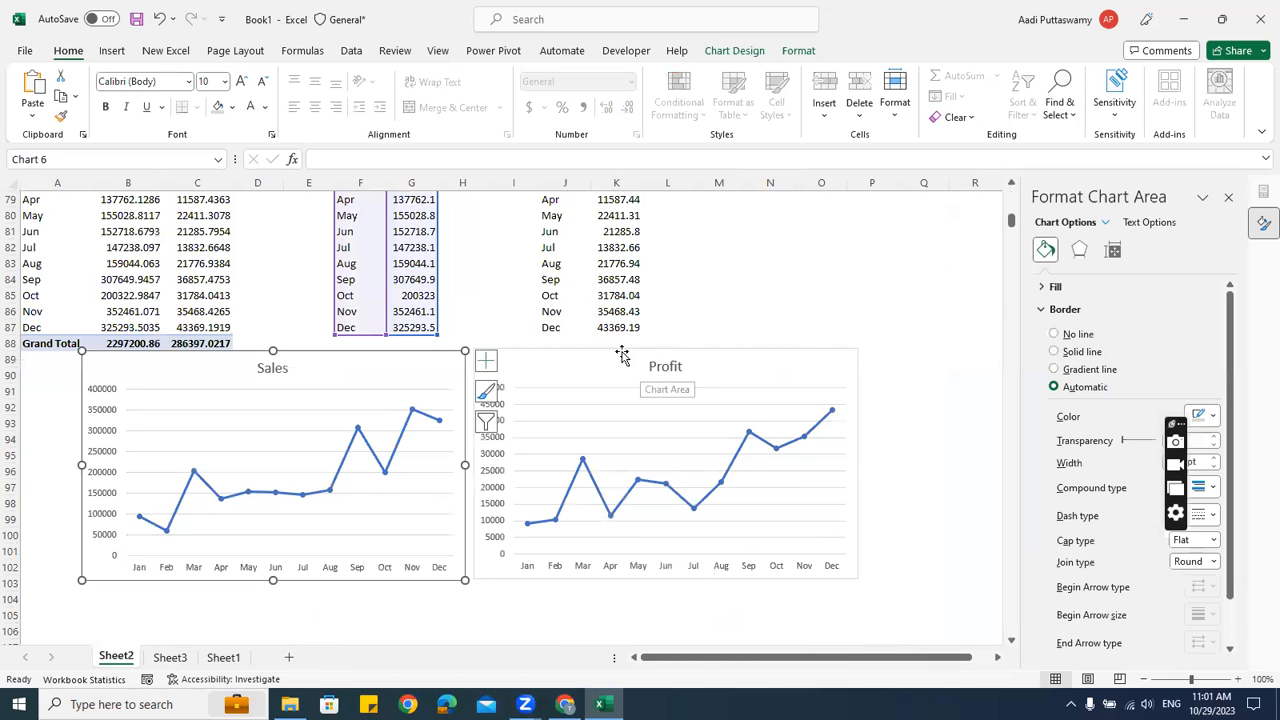
click(686, 413)
key(ctrl+c)
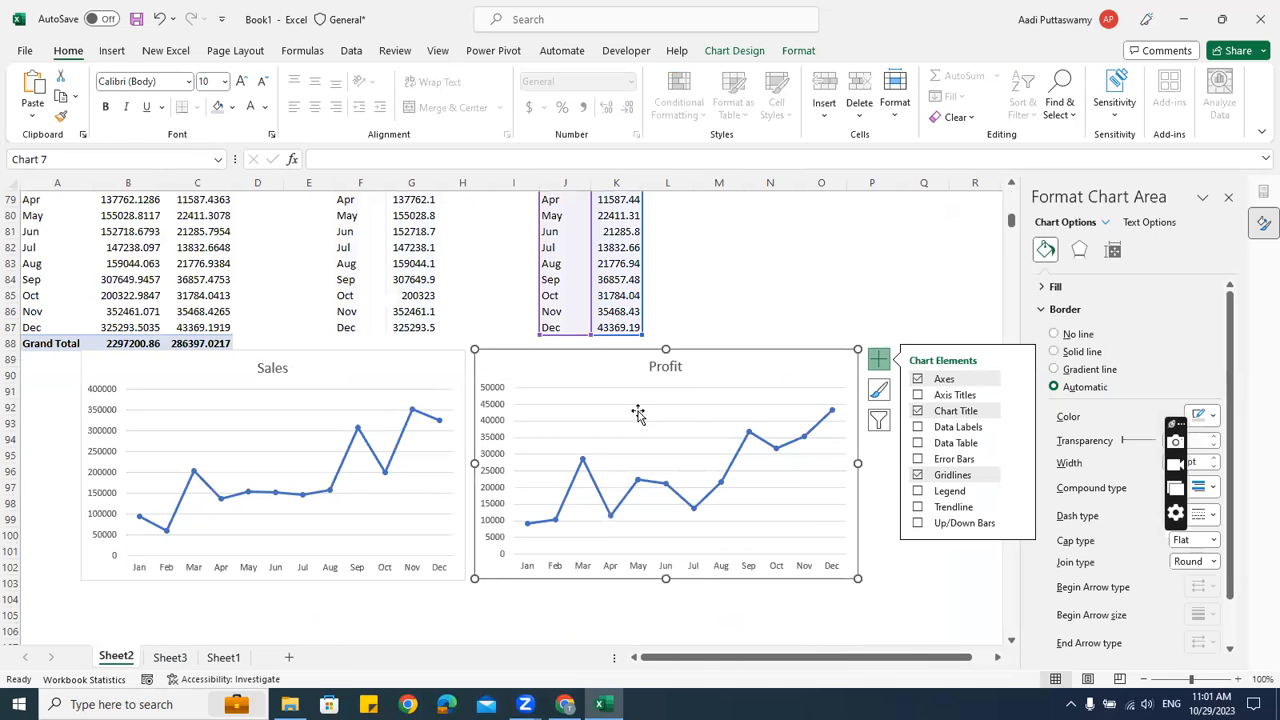
click(170, 659)
click(956, 310)
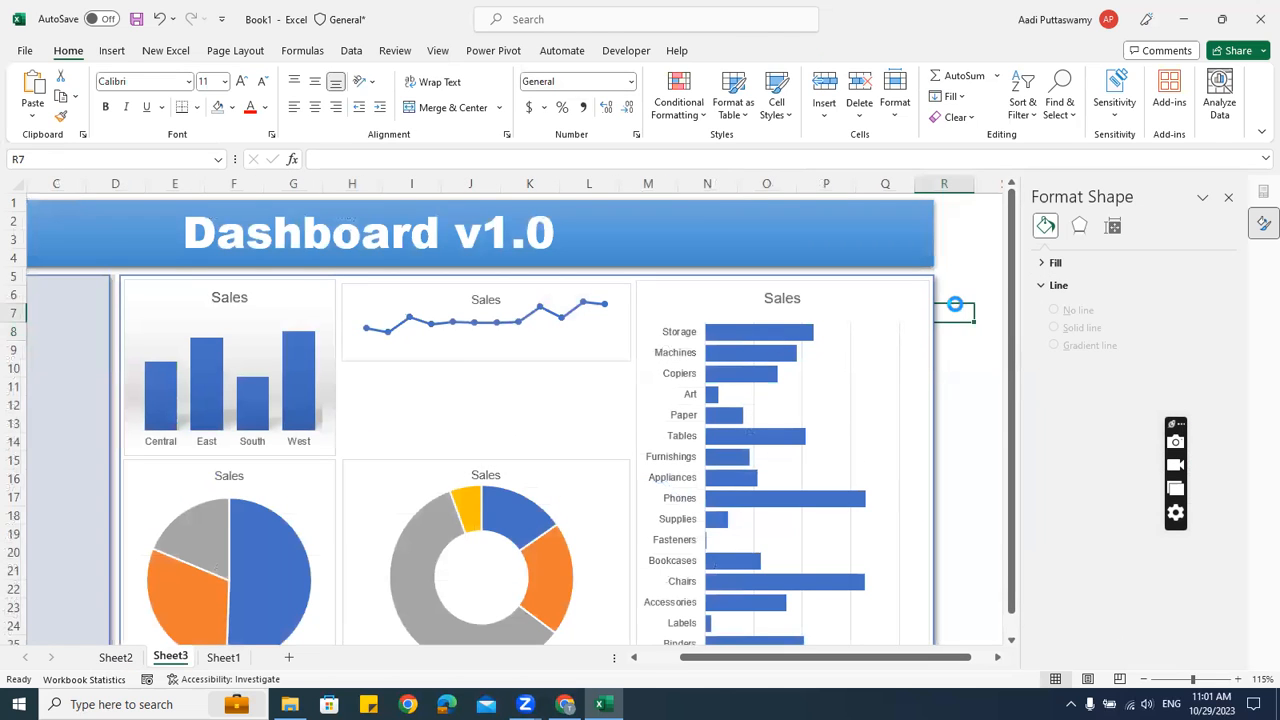
key(ctrl+v)
drag(951, 311, 390, 378)
Delete the second chart's vertical value axis and gridlines
key(Delete)
click(547, 438)
key(Delete)
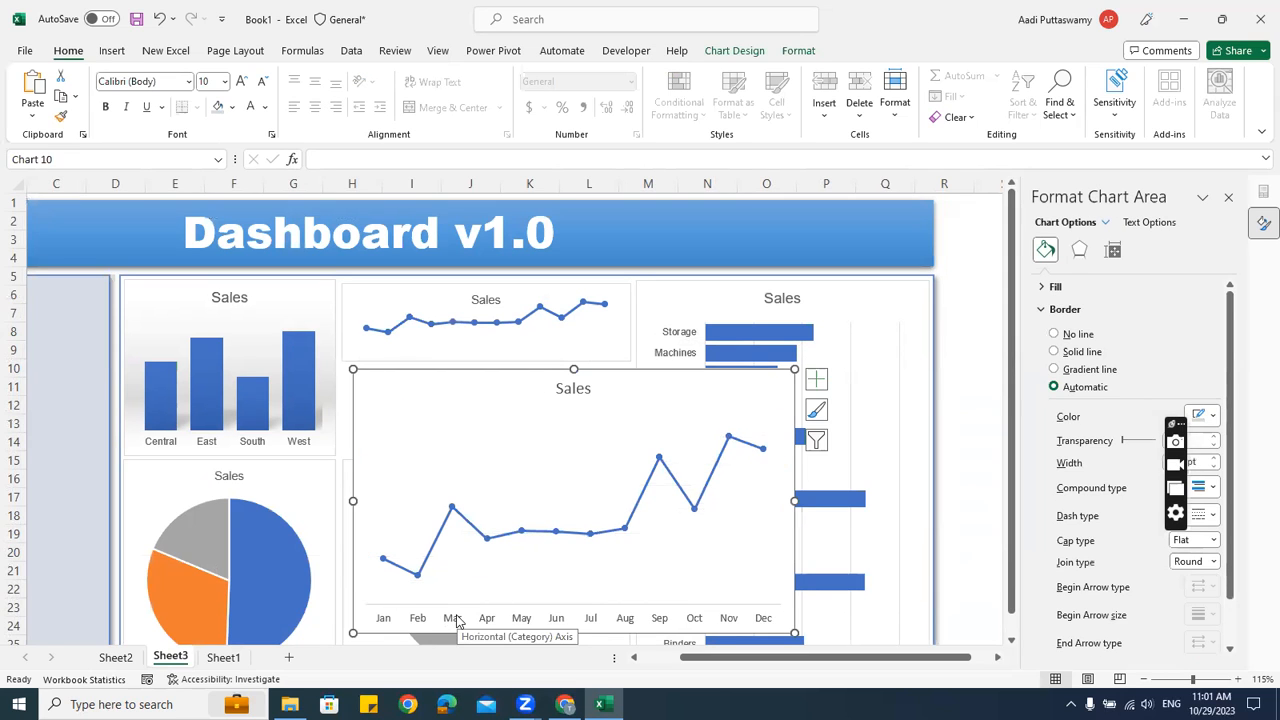
Shorten and narrow the second line chart, positioning it below the first
click(507, 592)
drag(574, 632, 603, 494)
drag(419, 377, 407, 369)
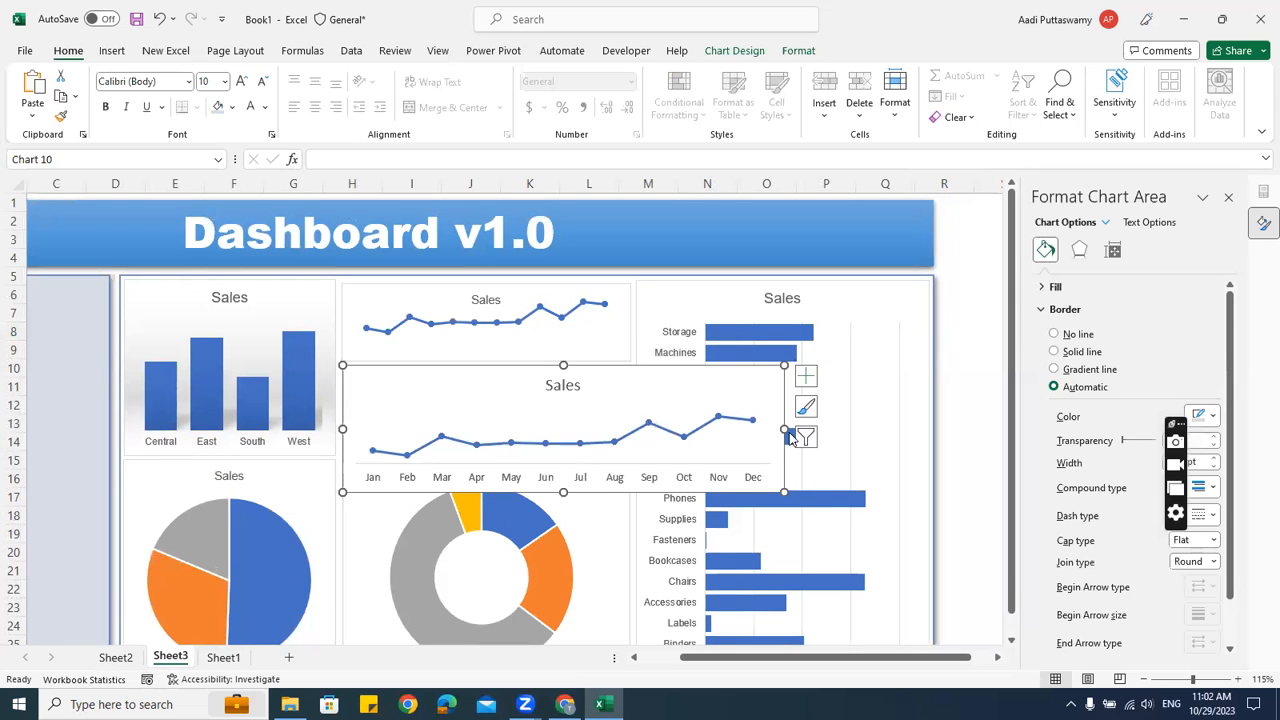
drag(726, 427, 630, 432)
click(470, 355)
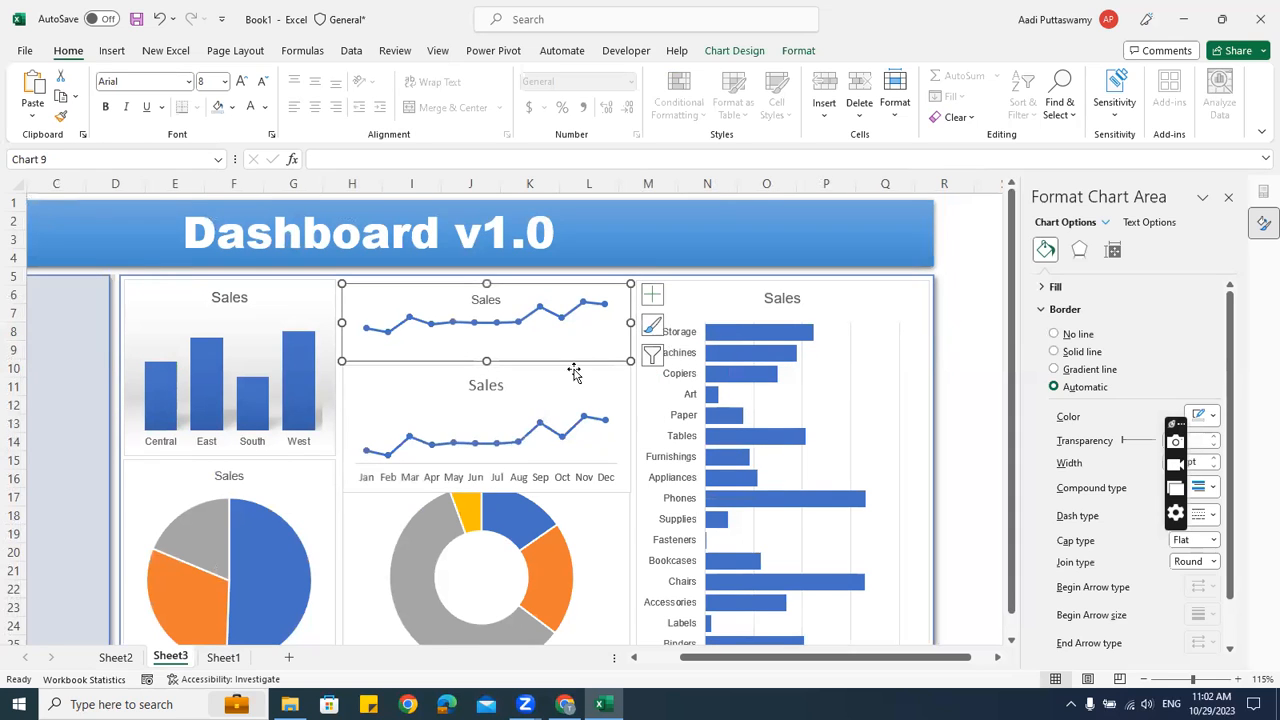
Remove the chart borders and plot-area fill, and move the lower Sales chart up beneath the first
click(1054, 334)
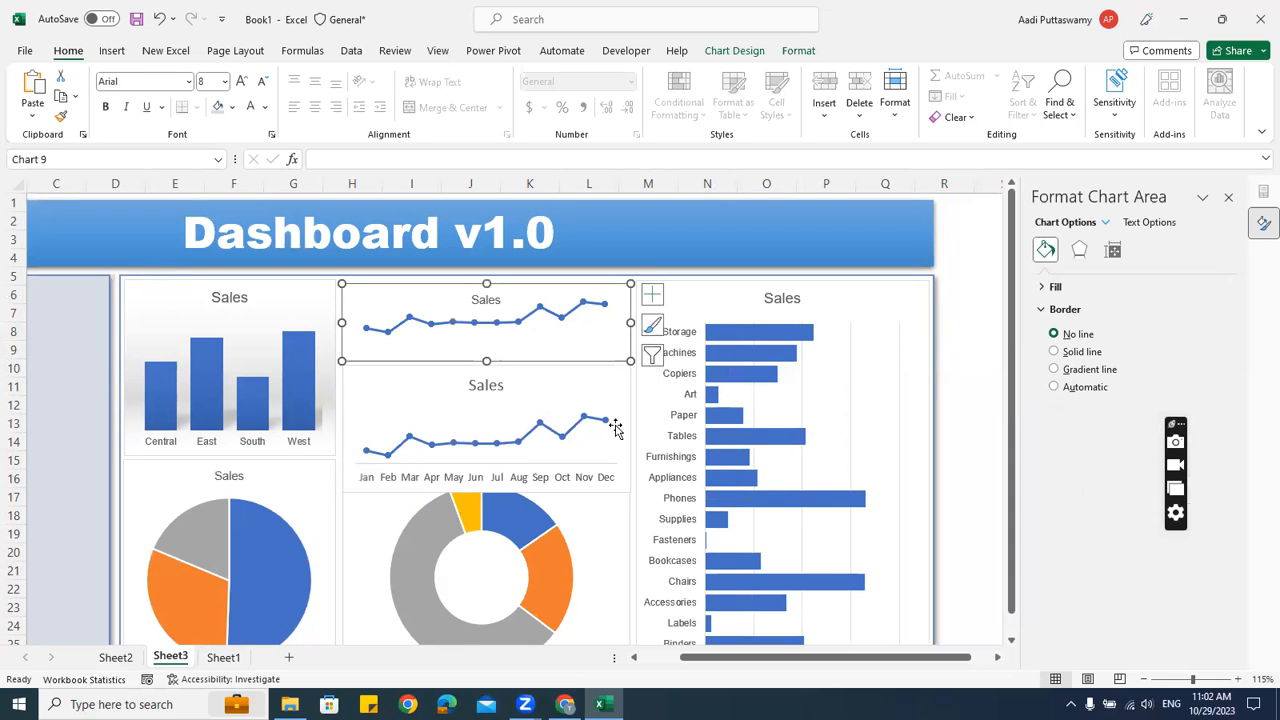
click(417, 386)
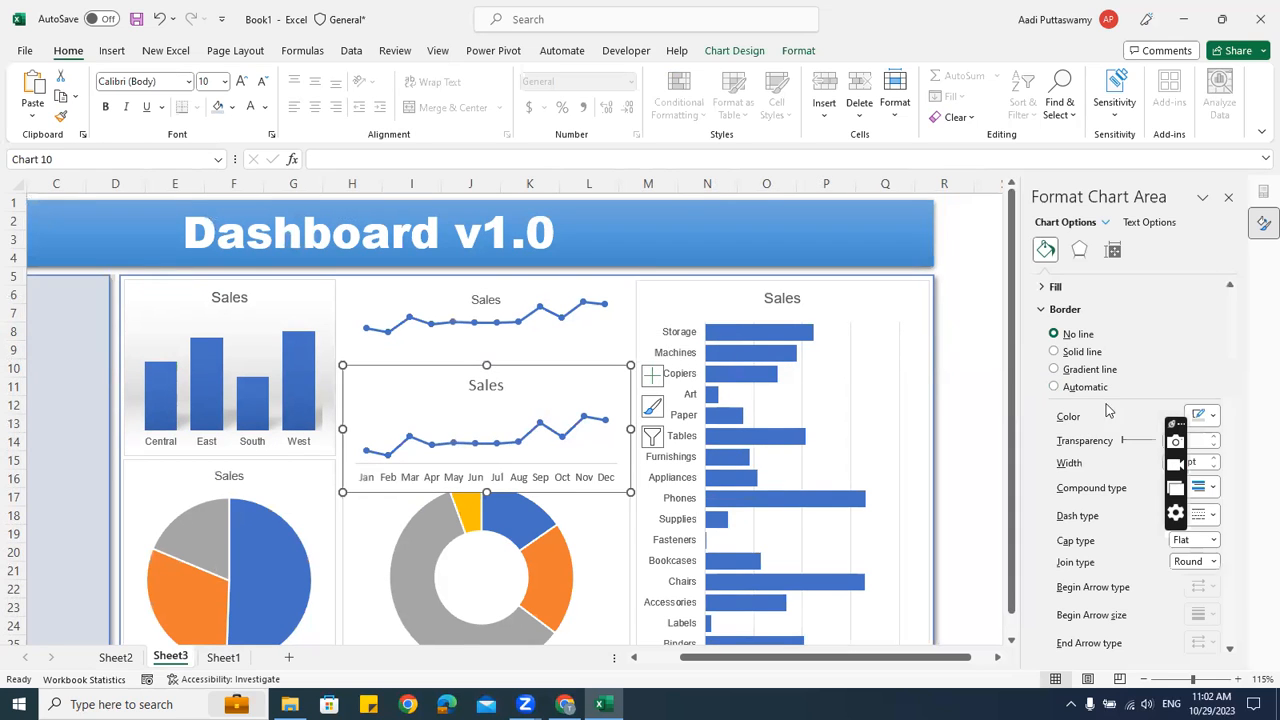
click(1056, 335)
click(950, 315)
drag(431, 389, 432, 350)
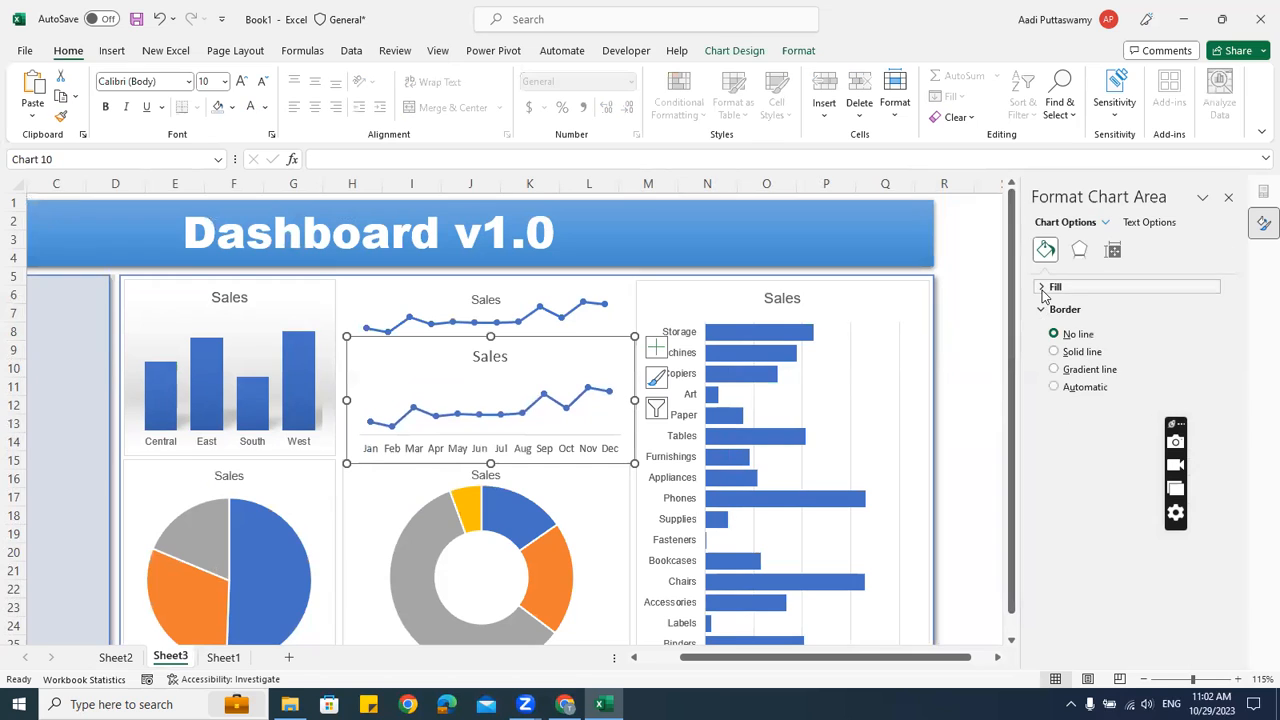
click(1043, 288)
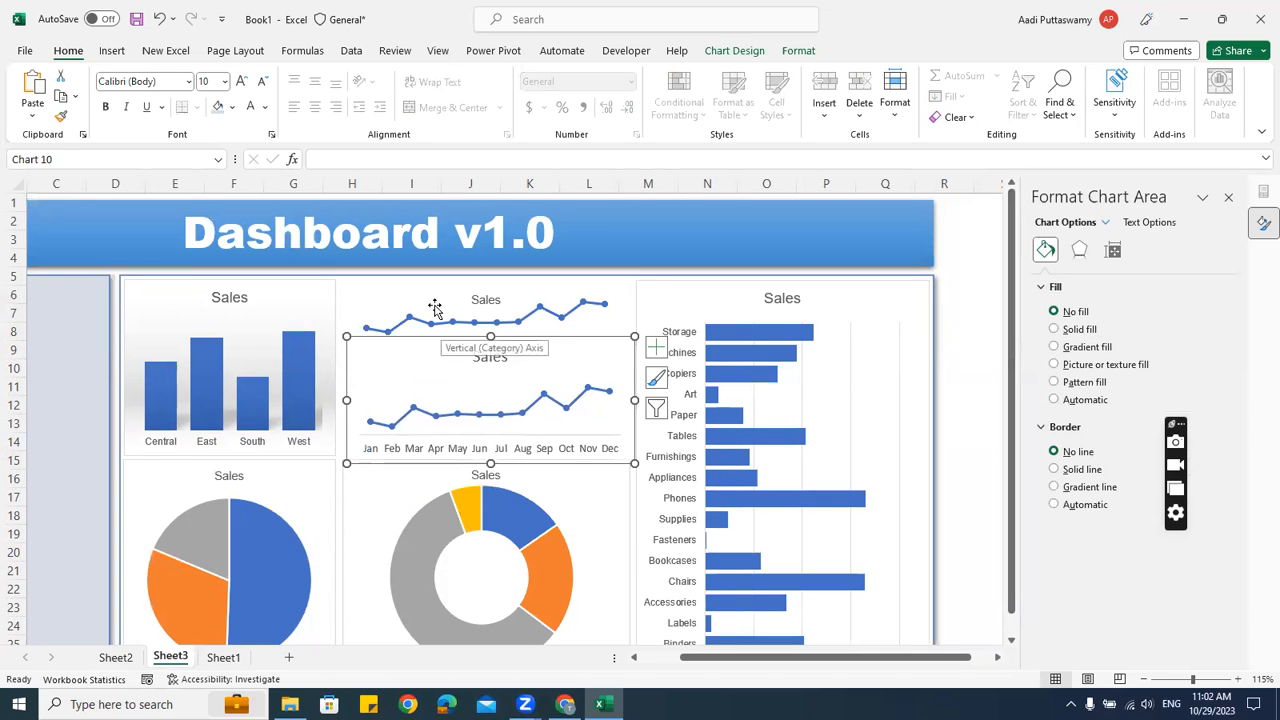
click(432, 305)
click(1066, 313)
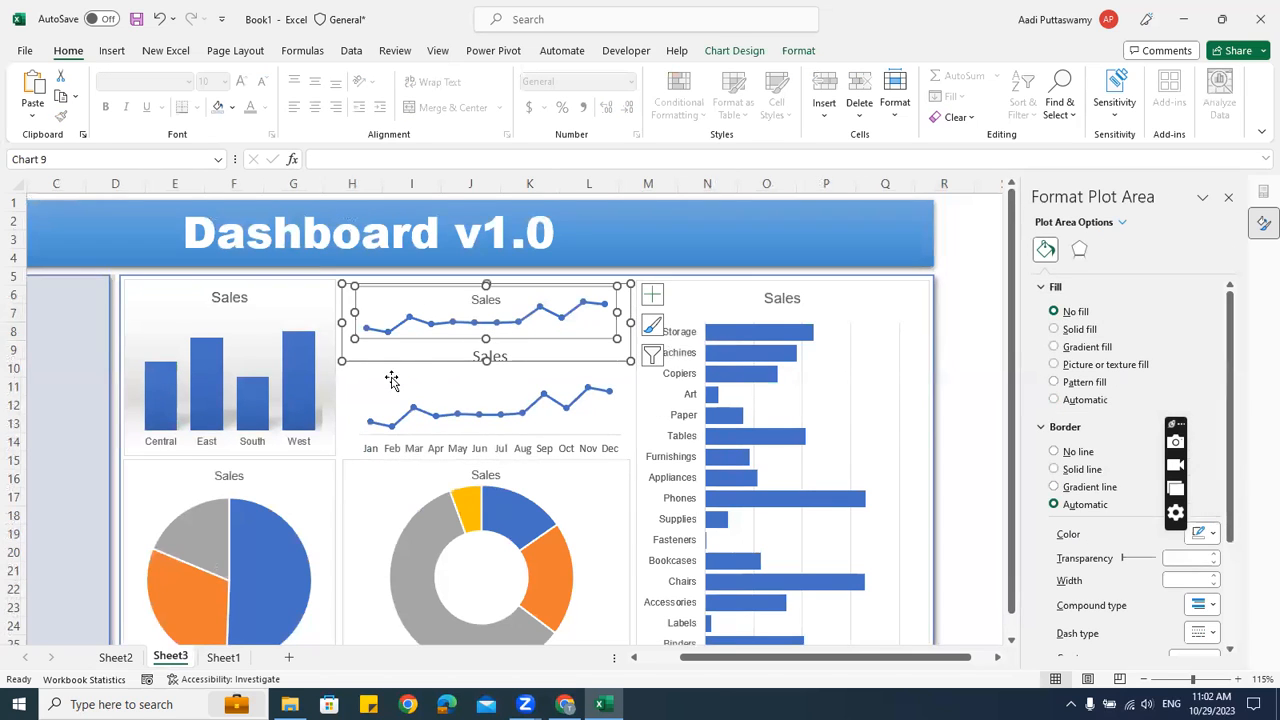
click(455, 395)
drag(454, 379, 454, 343)
Shrink the lower line chart from the top and set its text to Arial size 8
click(494, 332)
drag(492, 304, 491, 327)
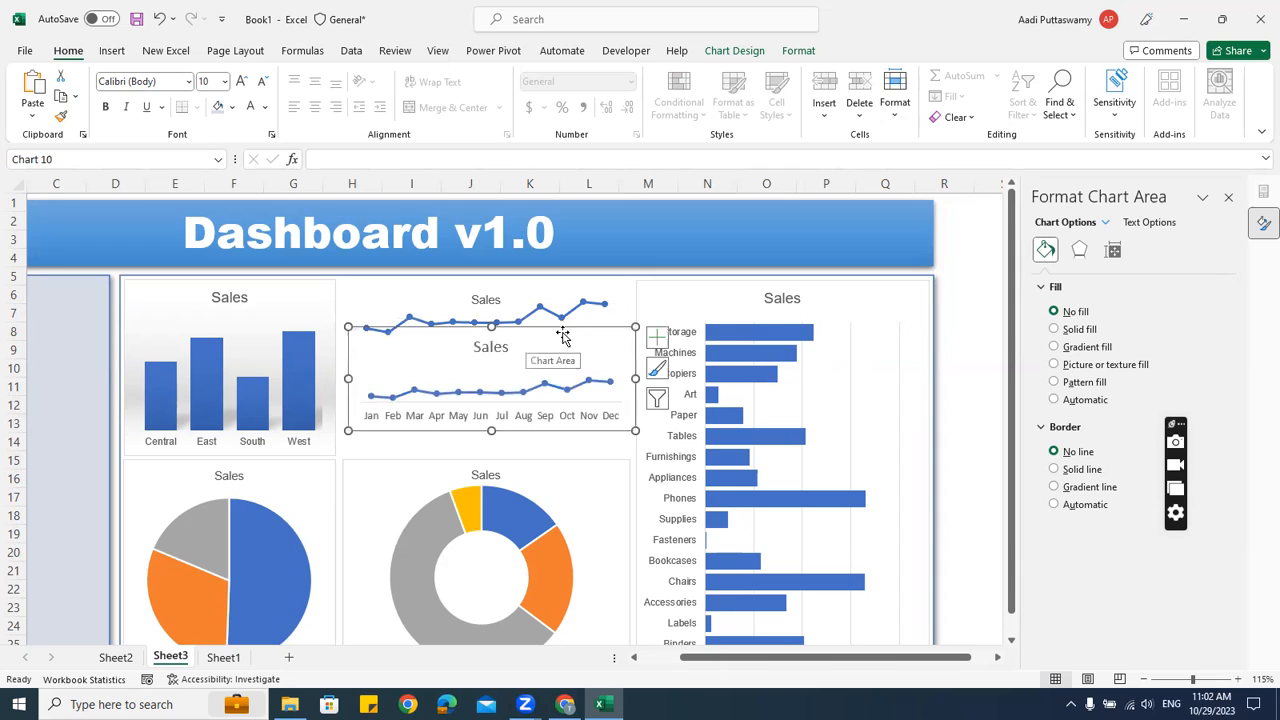
click(152, 81)
text(Arial)
key(Return)
click(213, 81)
text(8)
key(Return)
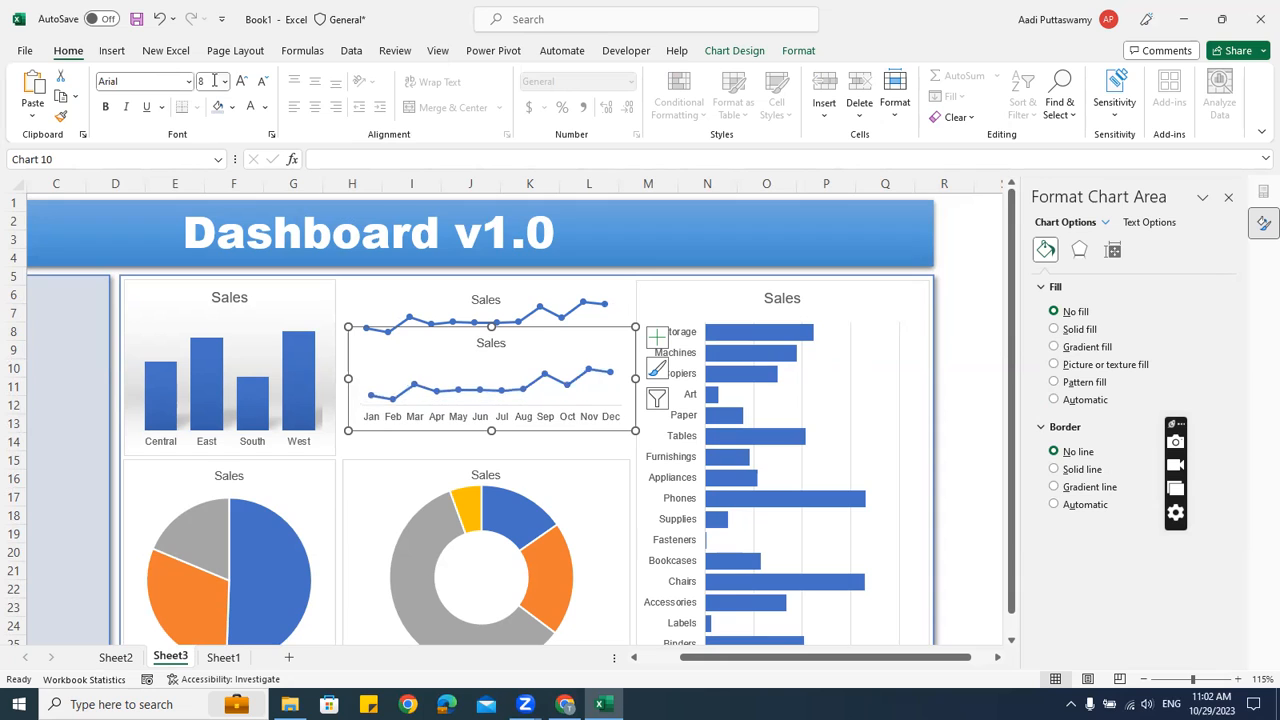
Shrink the lower chart a little more and retitle it 'Profit'
drag(492, 327, 495, 367)
click(509, 353)
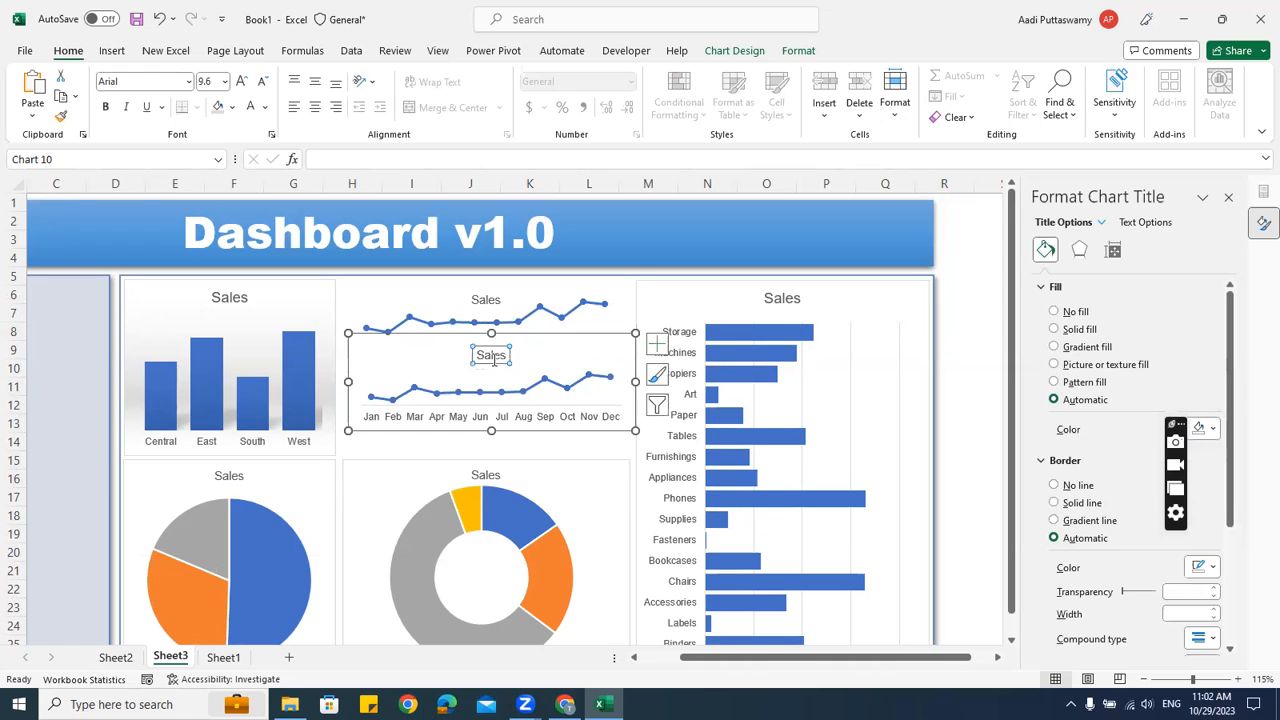
key(ctrl+a)
text(Profit)
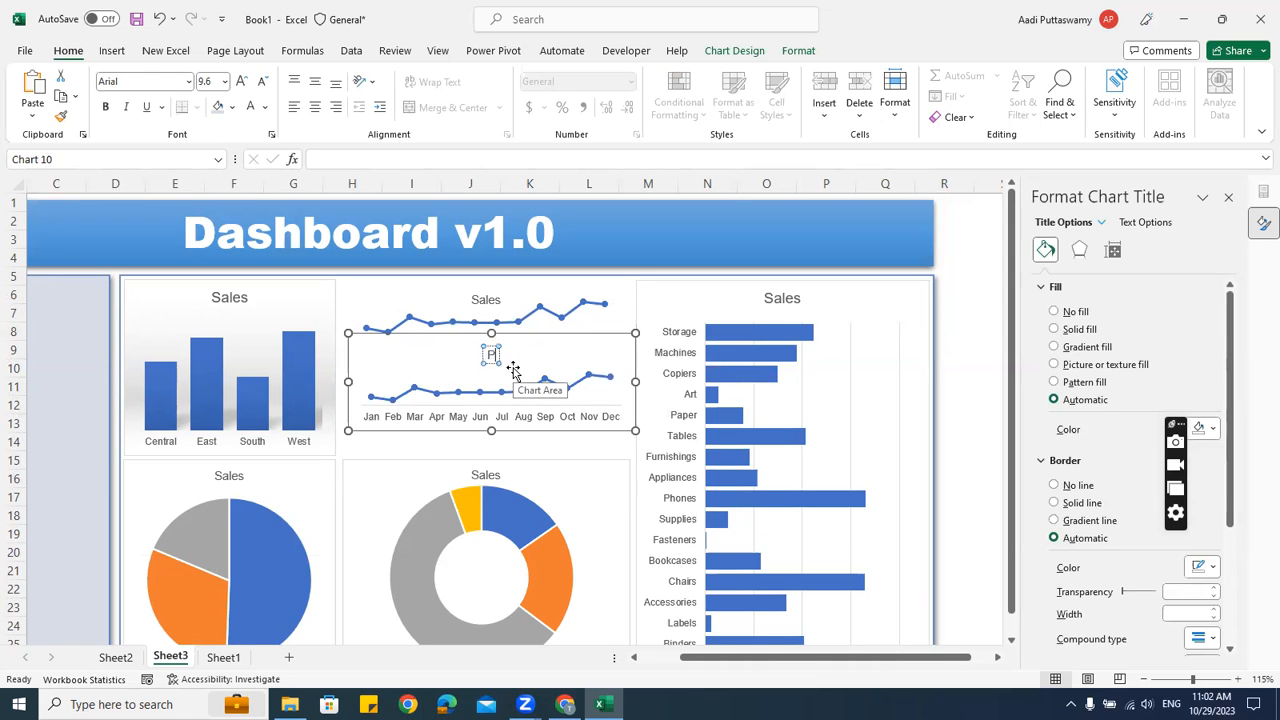
click(548, 340)
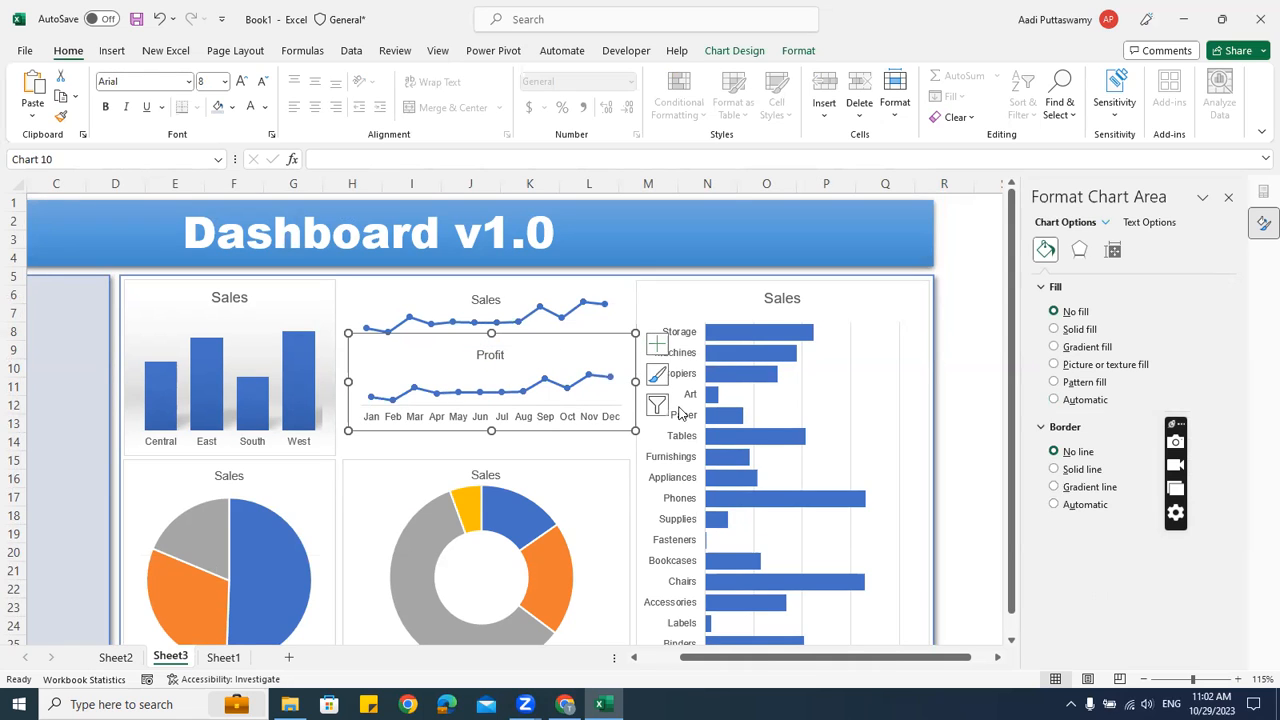
click(965, 353)
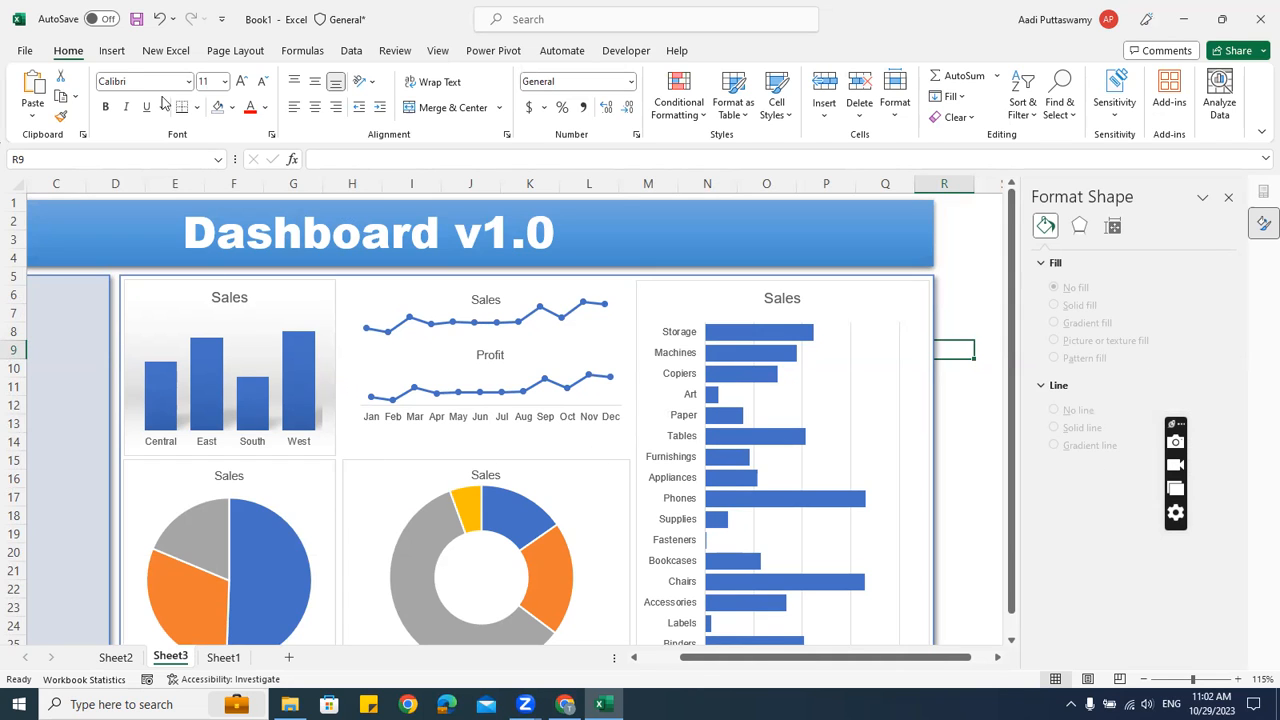
Draw a rectangle over the top-middle panel where the line charts sit
click(112, 50)
click(252, 75)
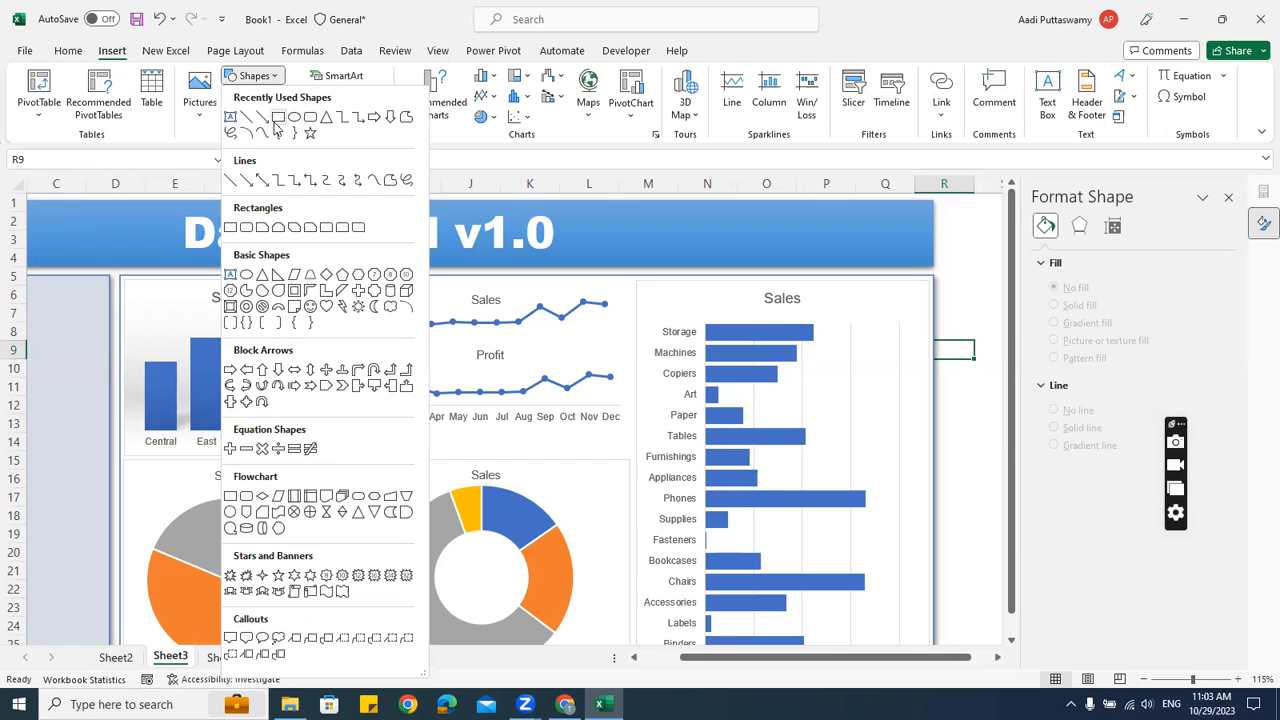
click(278, 117)
drag(340, 281, 630, 455)
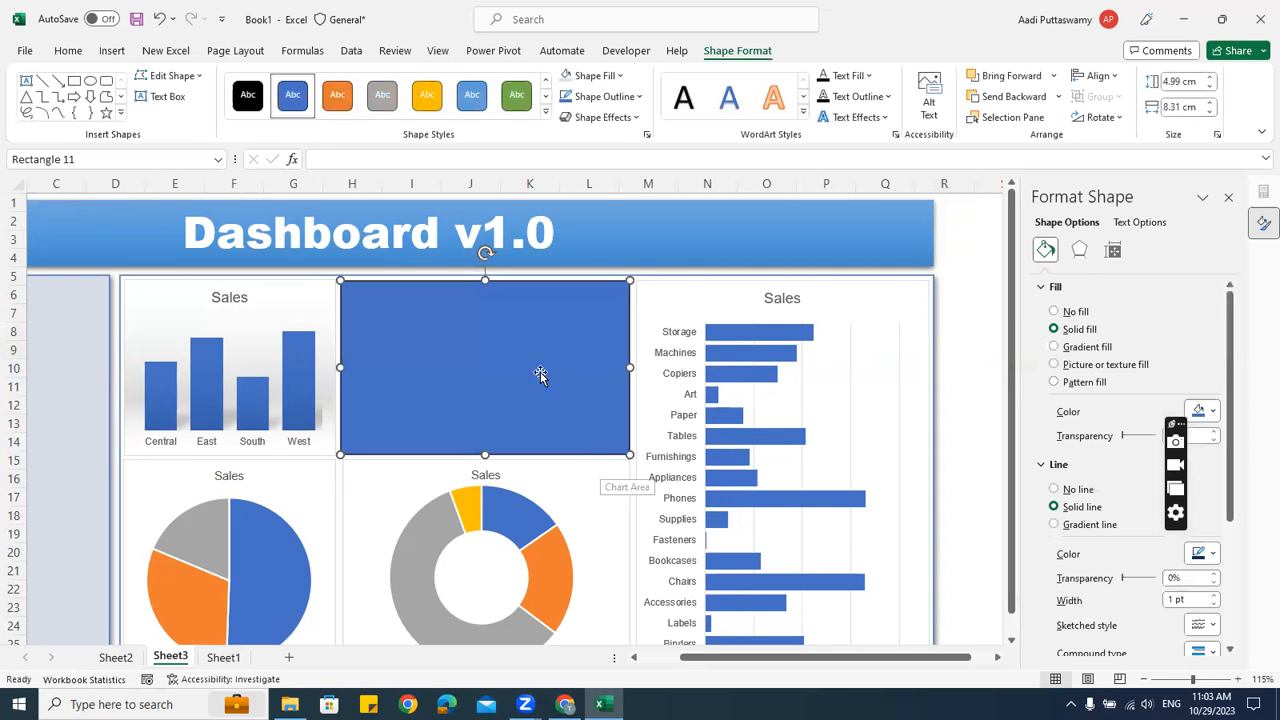
Give the rectangle a white fill and a light grey outline
click(596, 76)
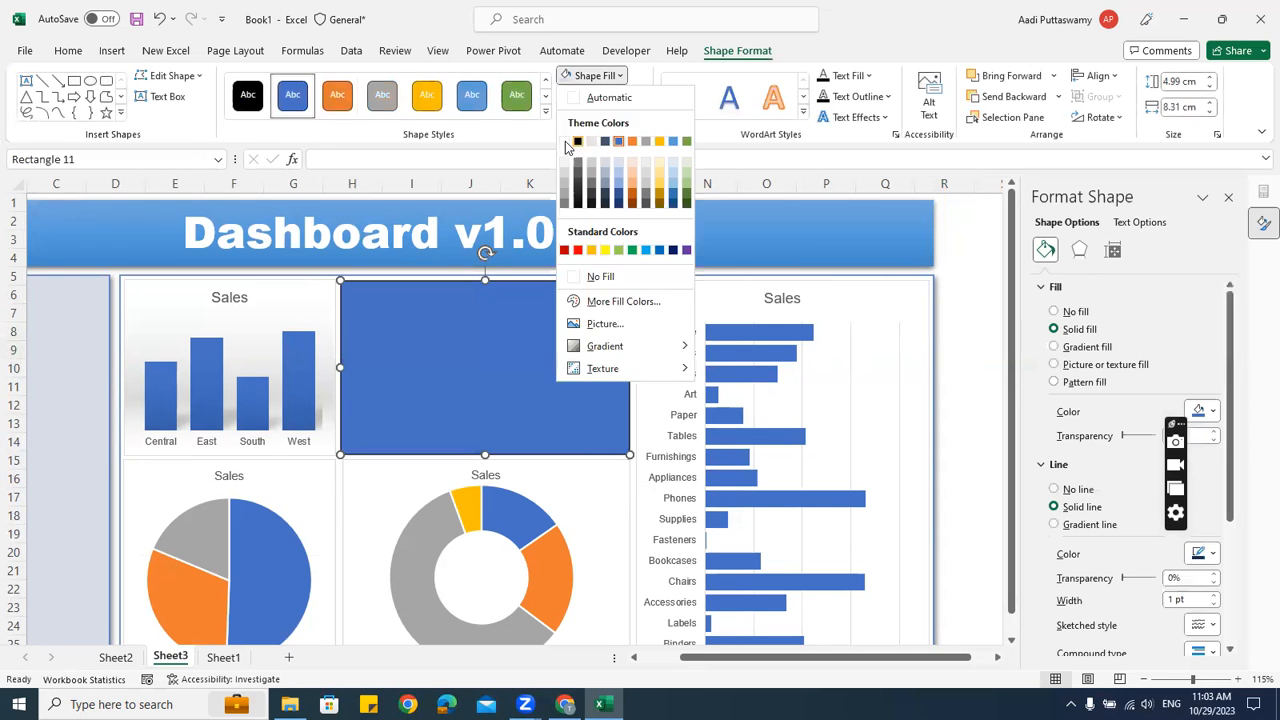
click(565, 141)
click(603, 96)
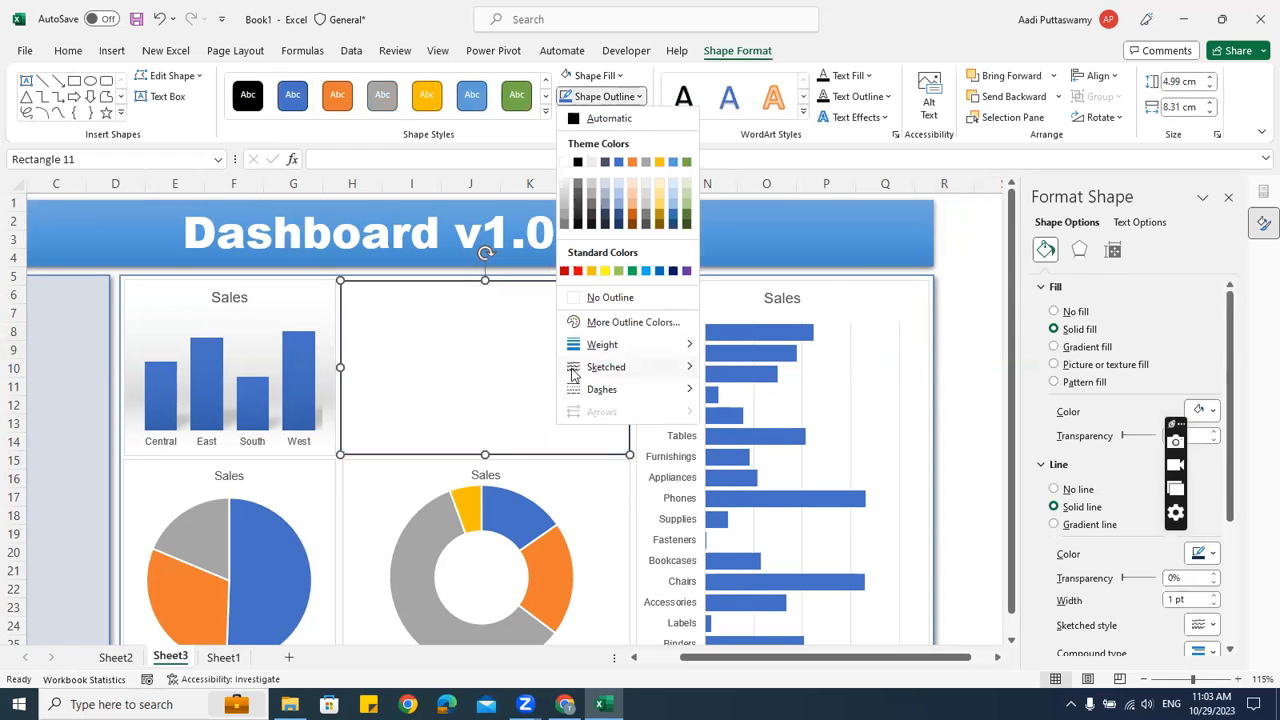
click(568, 187)
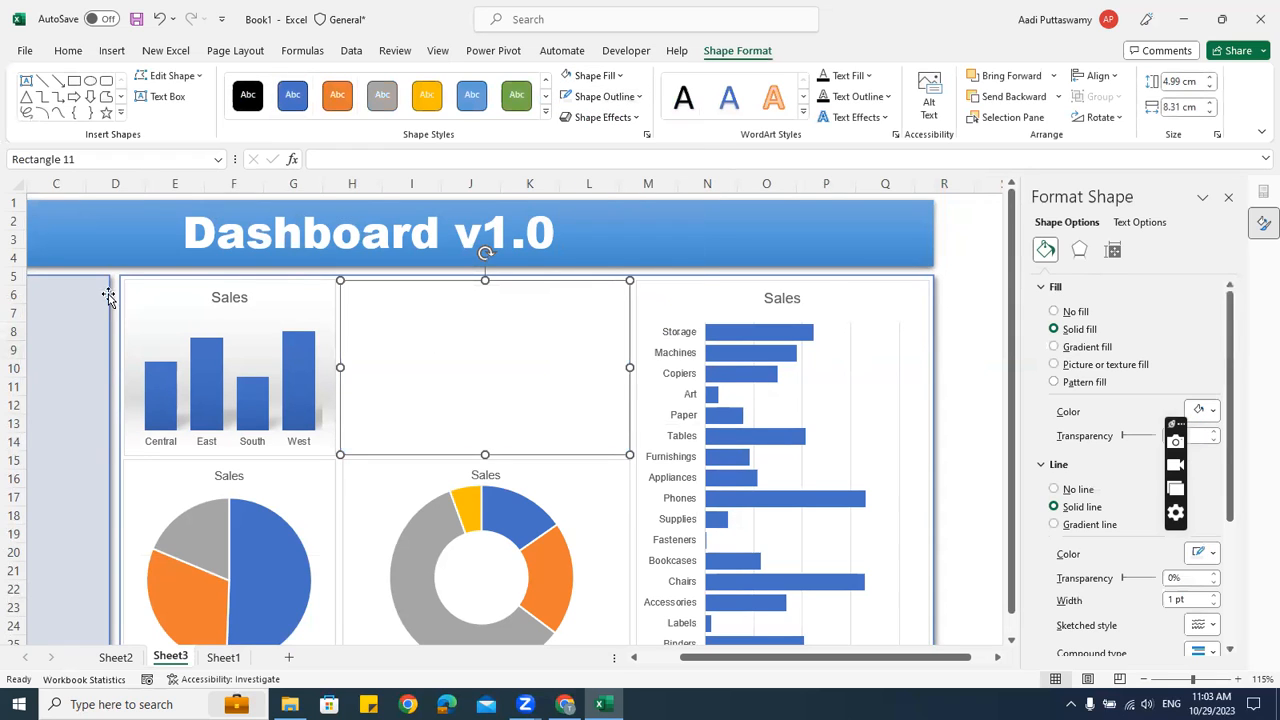
click(974, 294)
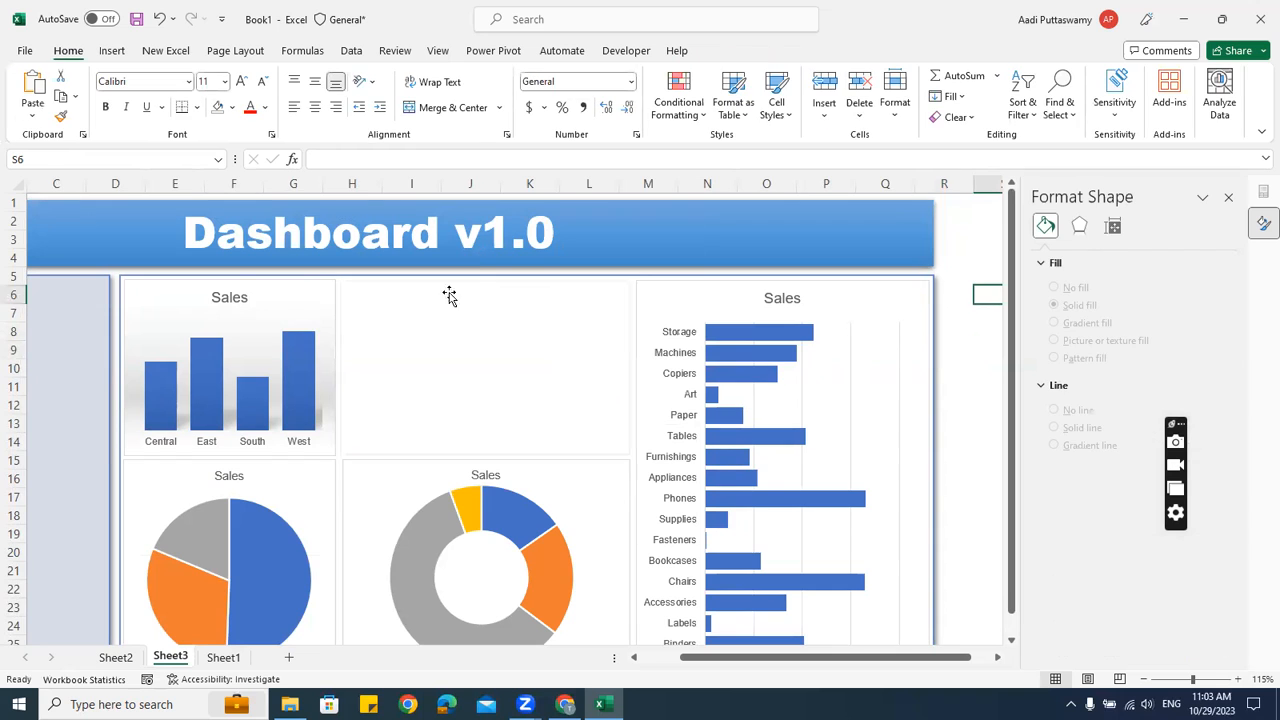
Send the new rectangle behind the line charts and the large background frame to the back
click(402, 281)
right_click(402, 281)
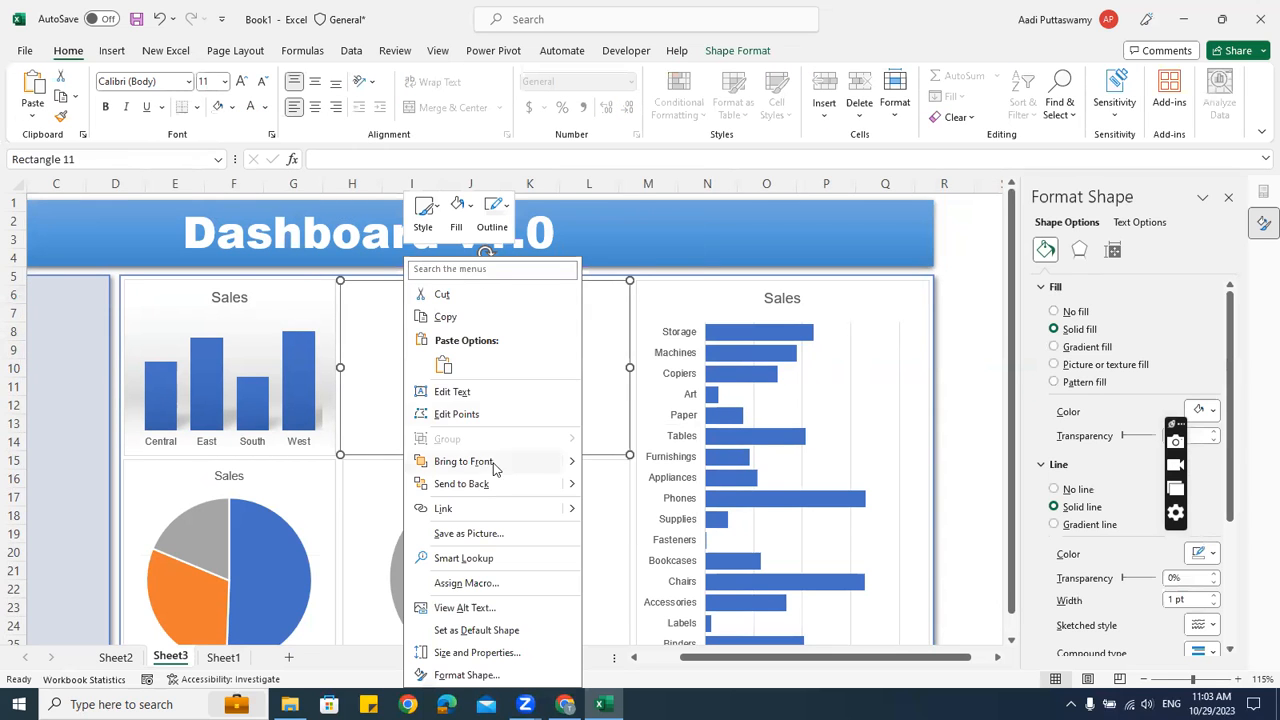
click(463, 486)
click(974, 246)
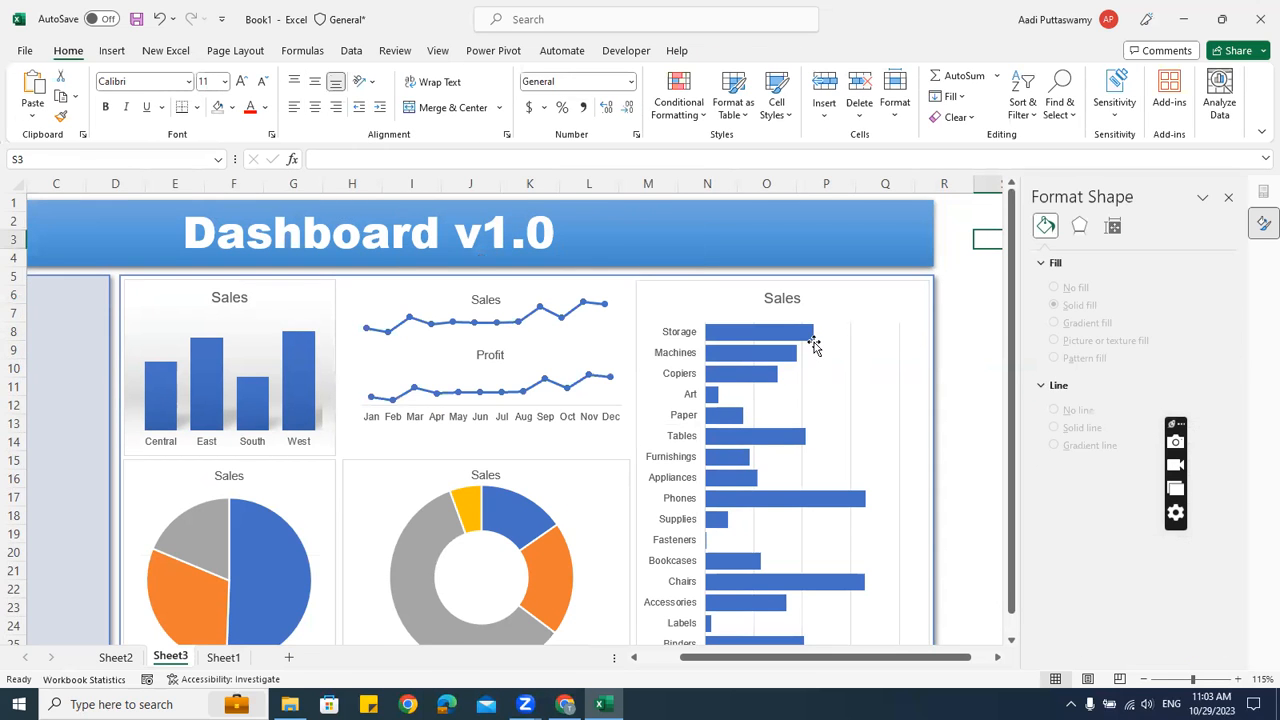
click(357, 278)
right_click(357, 278)
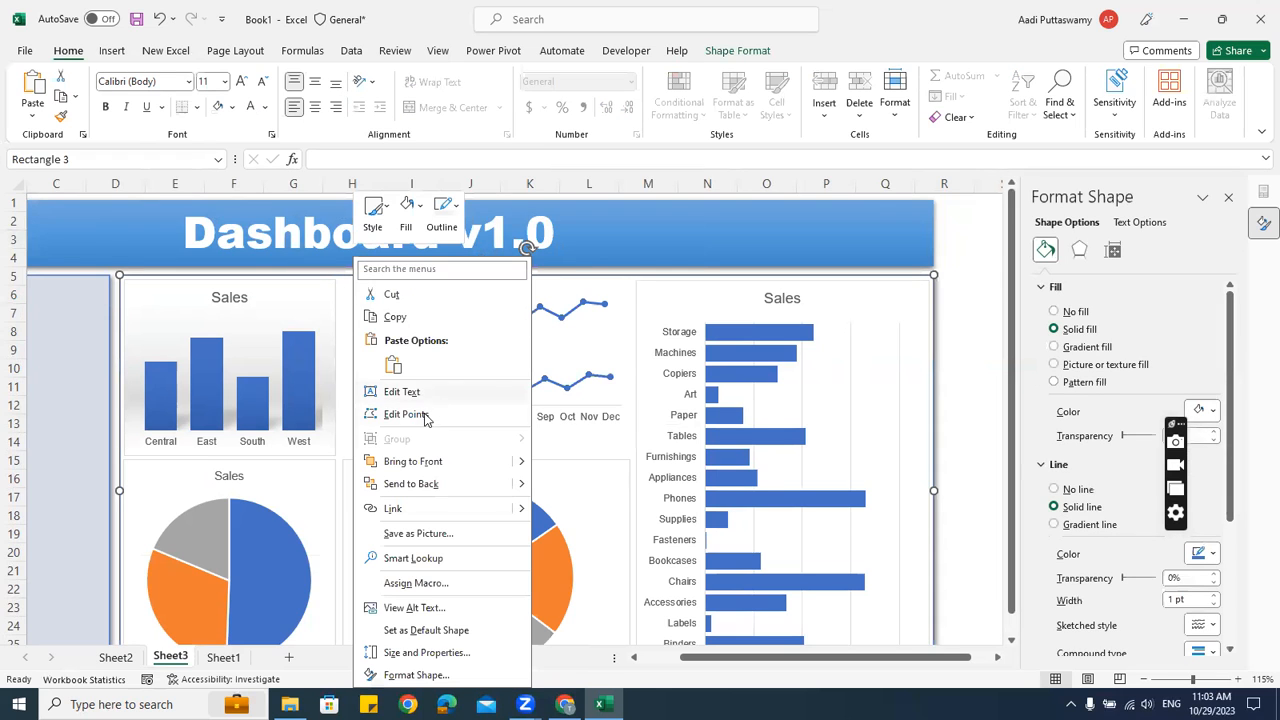
click(412, 484)
key(Escape)
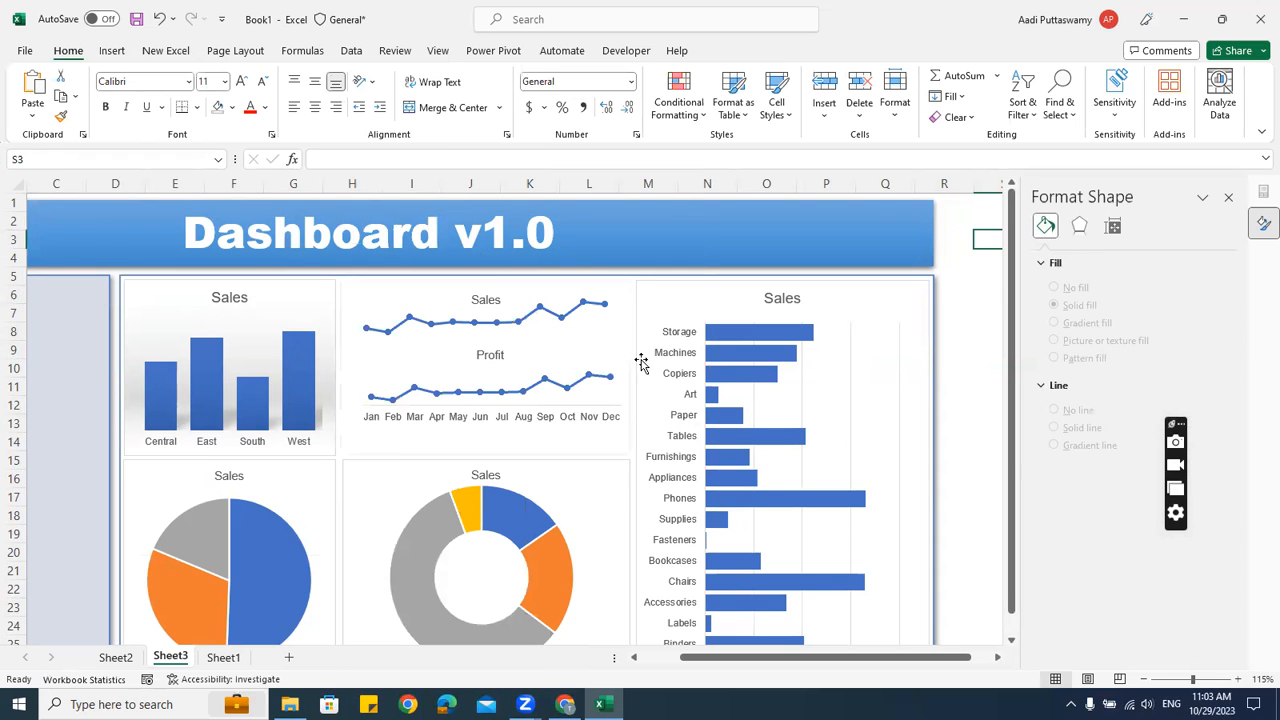
Check the Sales column chart's border colour, leaving it unchanged
click(621, 279)
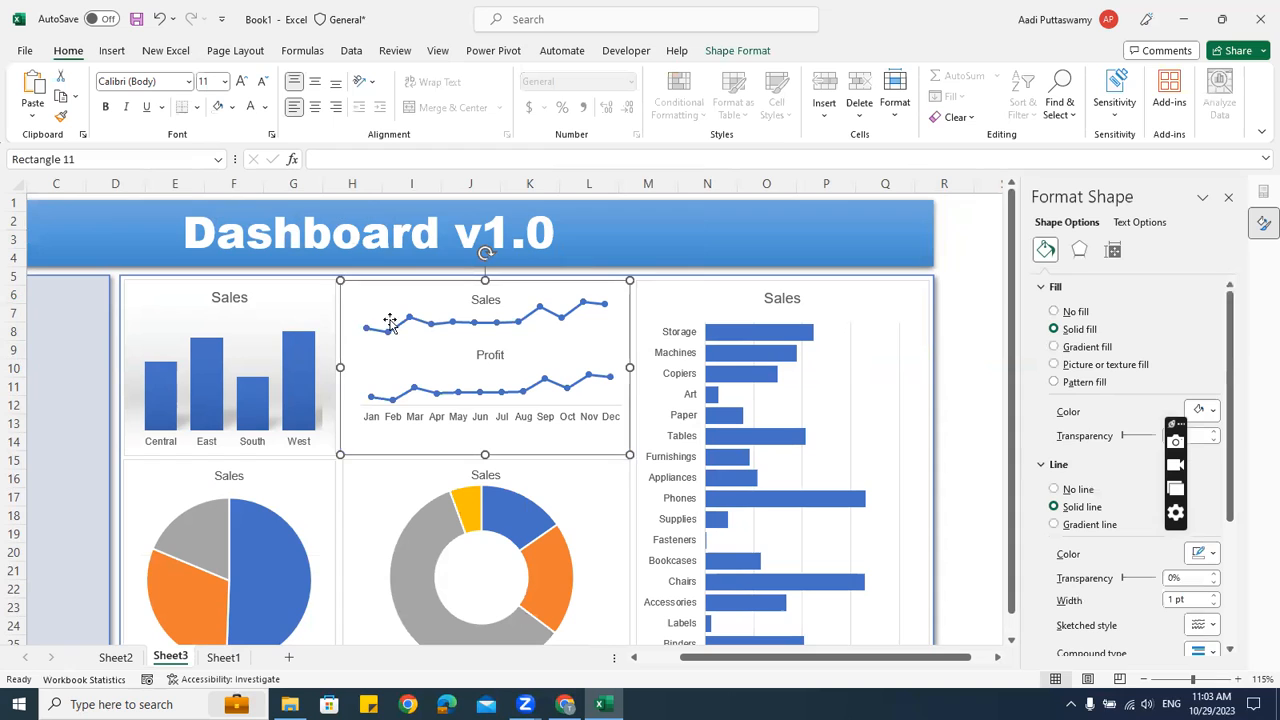
click(308, 285)
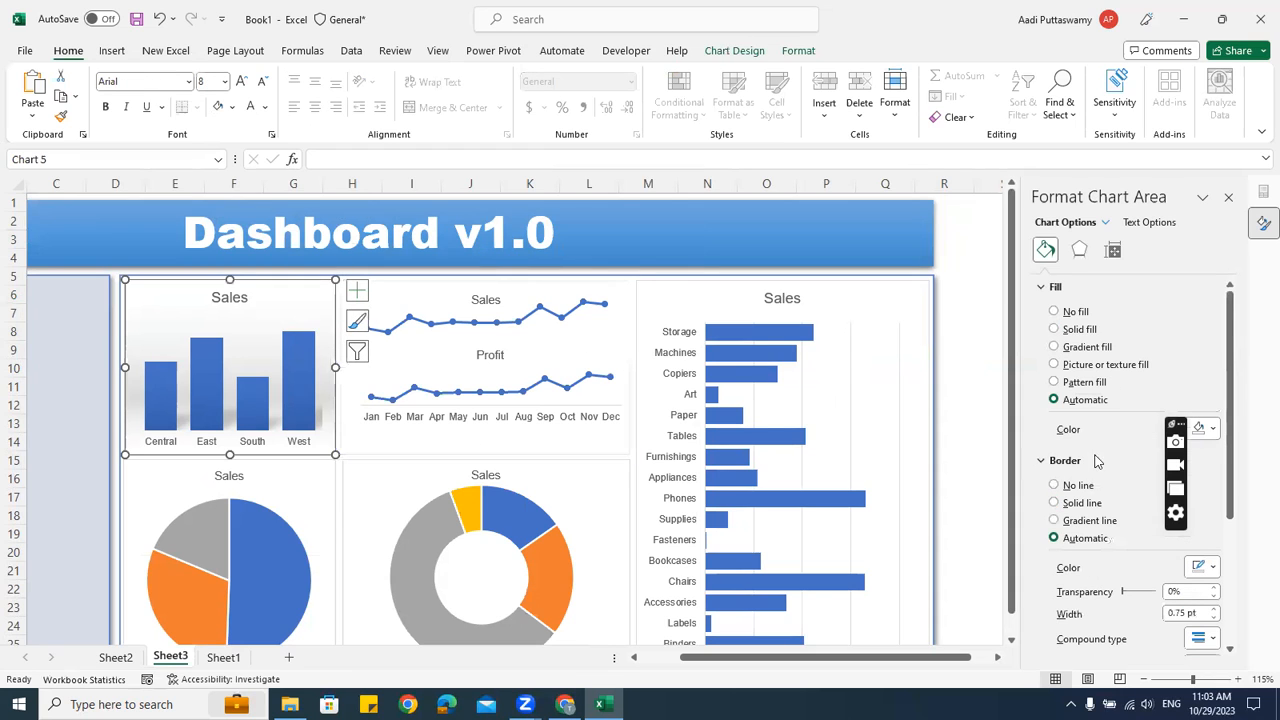
scroll(1199, 372, down, 5)
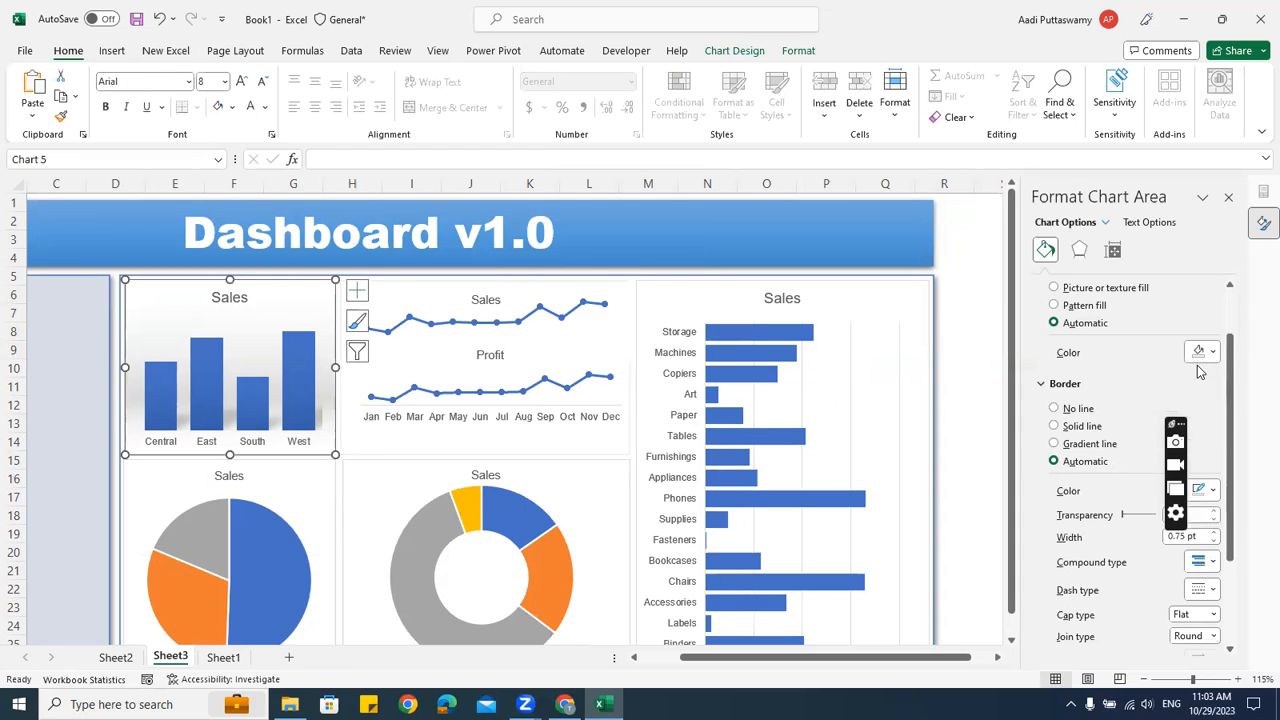
click(1211, 377)
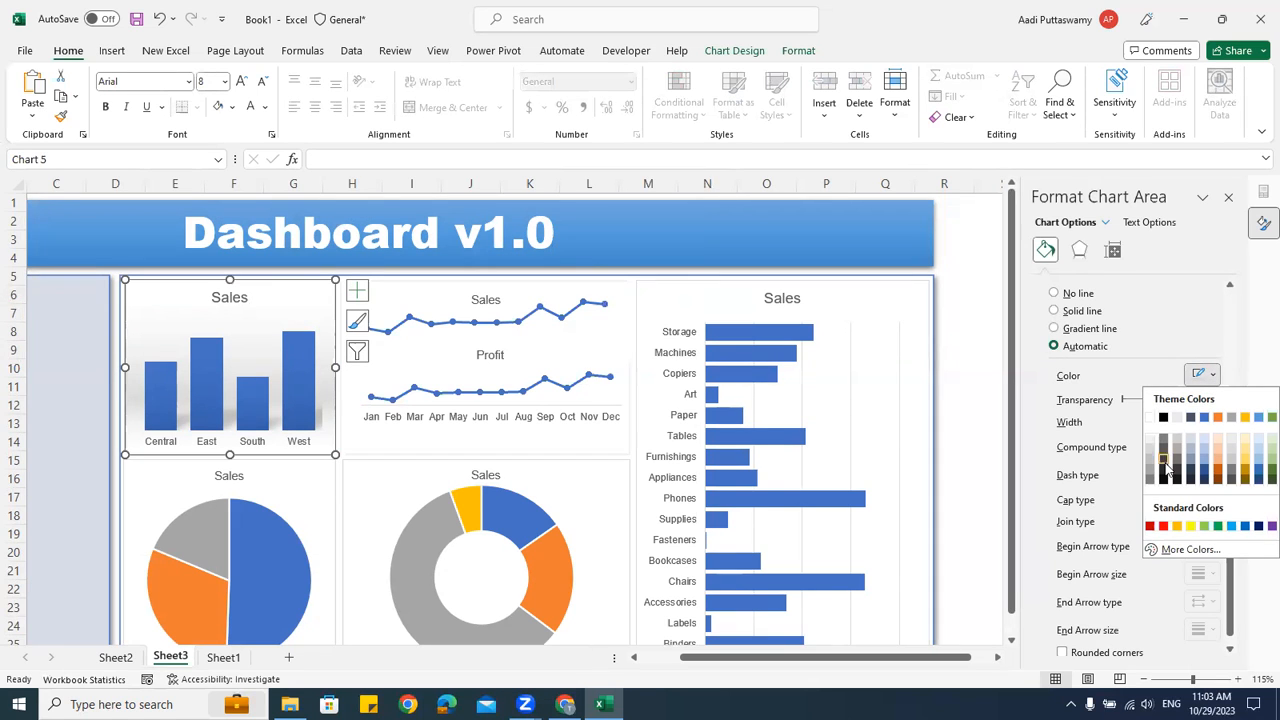
key(Escape)
key(Escape)
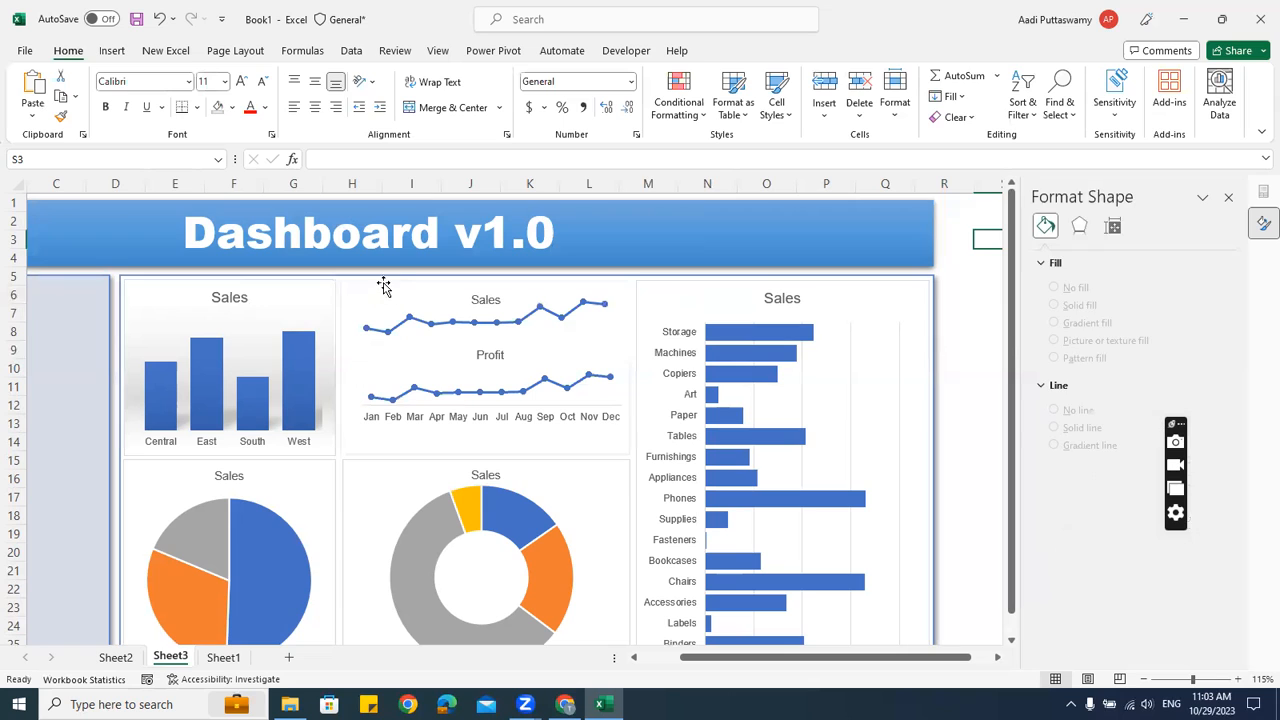
click(528, 324)
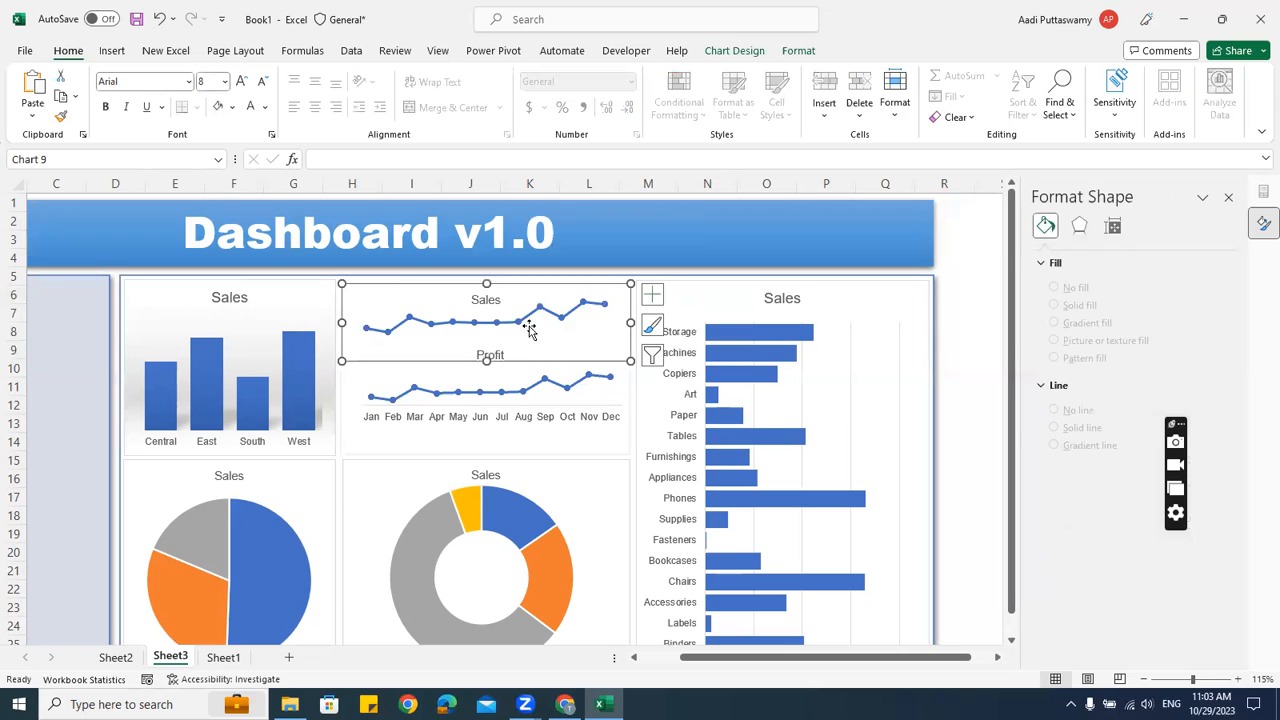
Give the panel rectangle a light outline ¾ pt thick
click(359, 445)
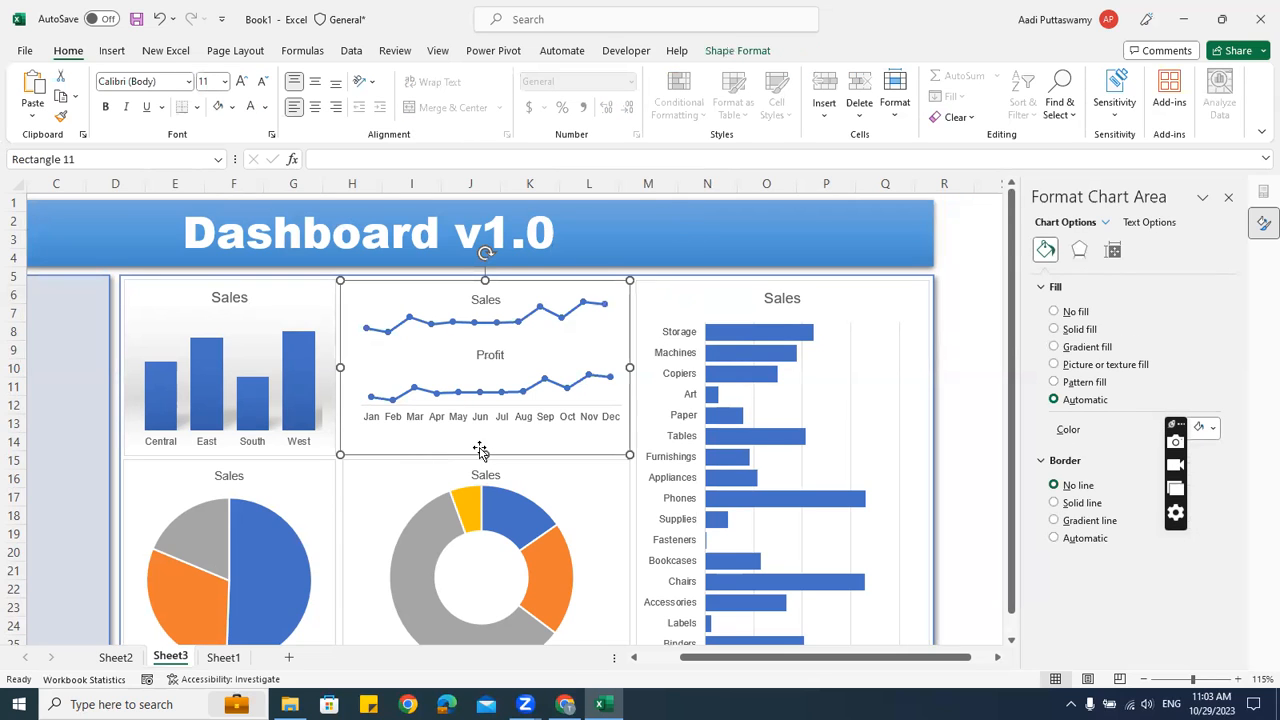
click(740, 51)
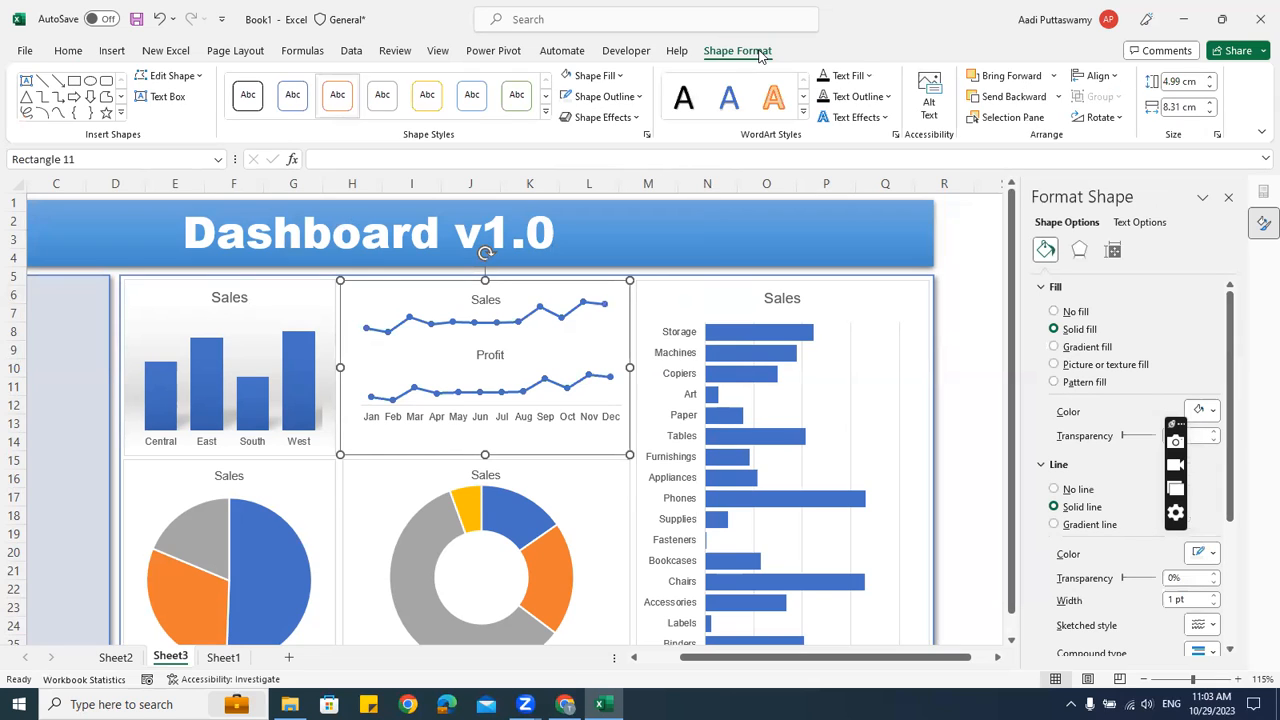
click(603, 96)
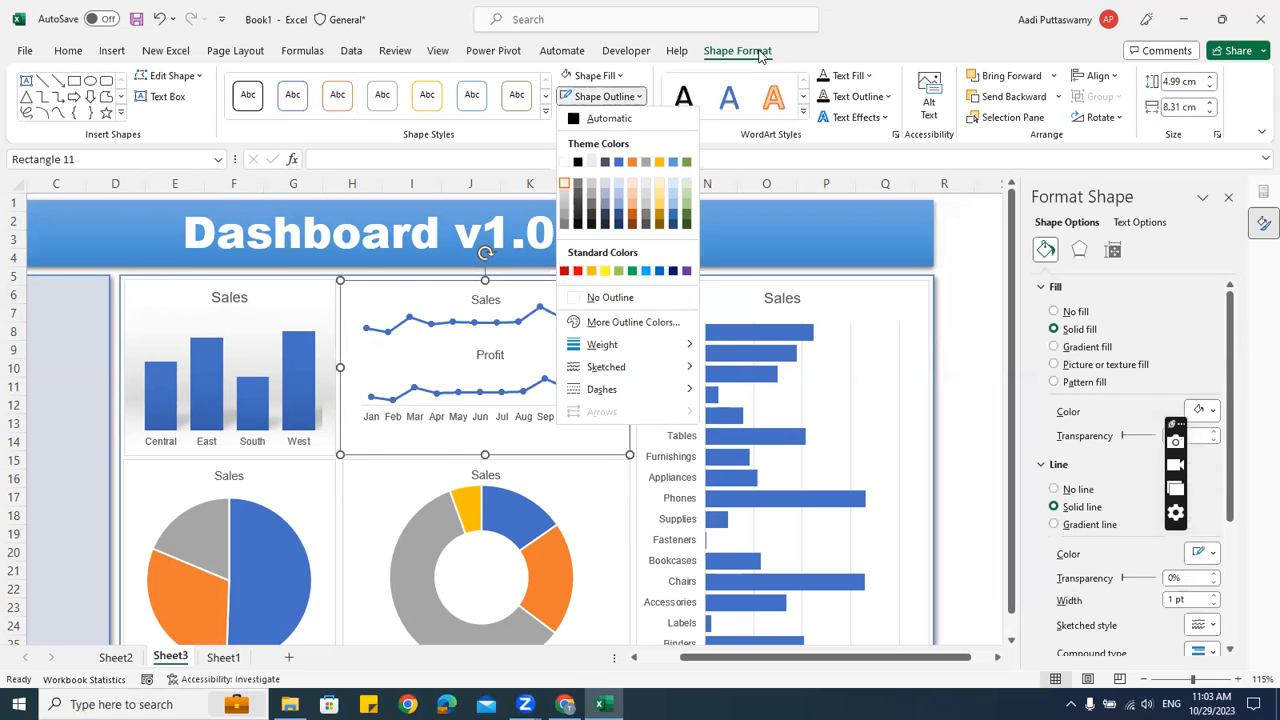
click(618, 186)
click(603, 96)
mouse_move(620, 344)
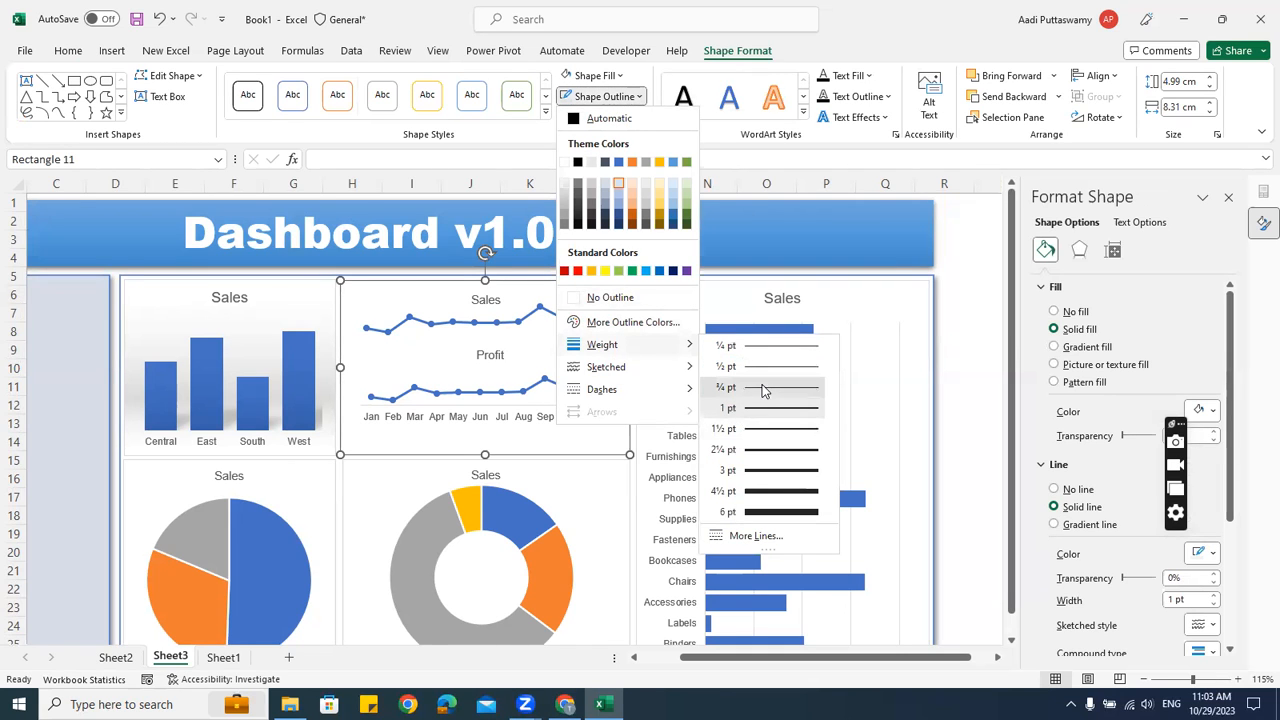
click(762, 390)
click(955, 331)
click(962, 405)
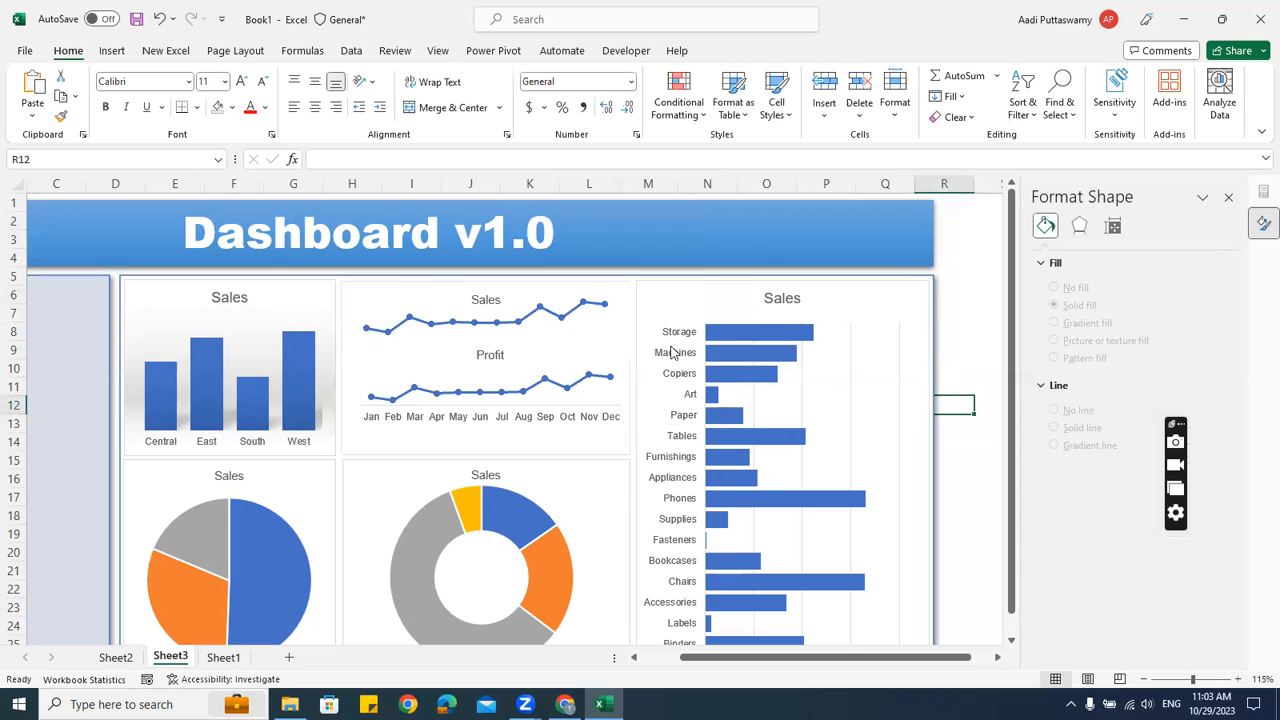
Narrow the upper Sales chart slightly and give the panel a grey border
click(580, 319)
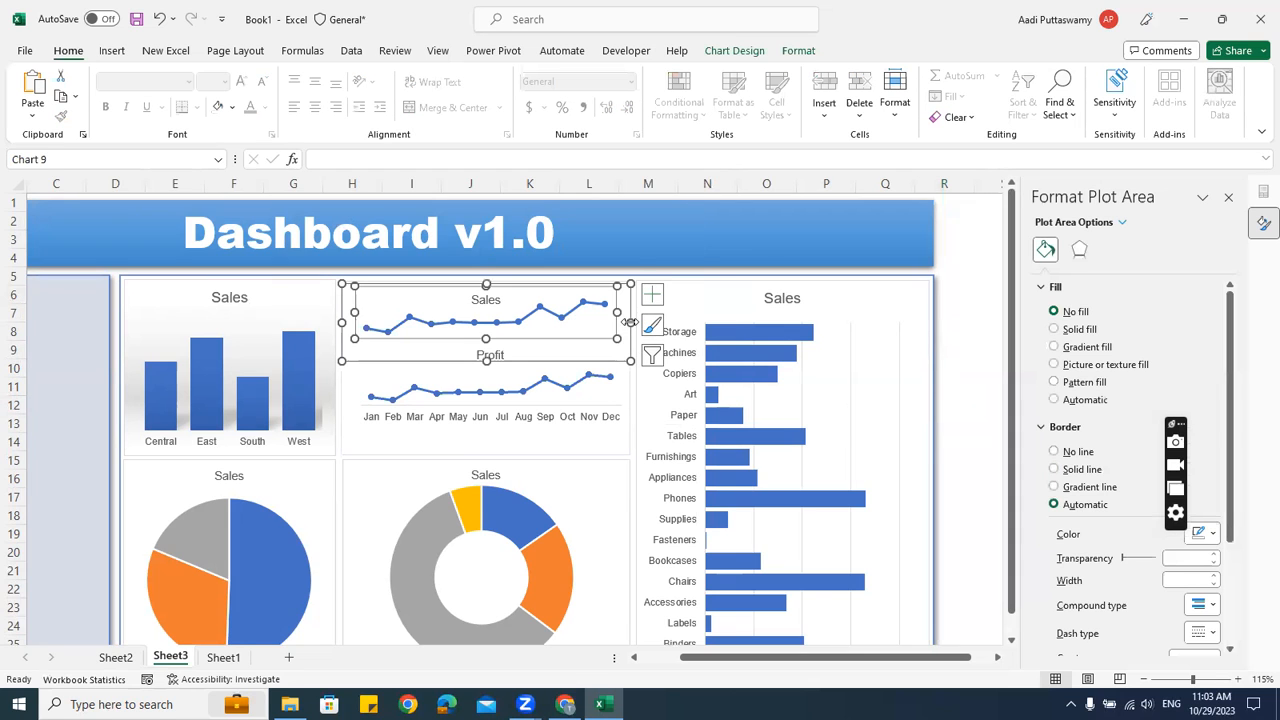
drag(625, 322, 627, 321)
key(Escape)
click(603, 449)
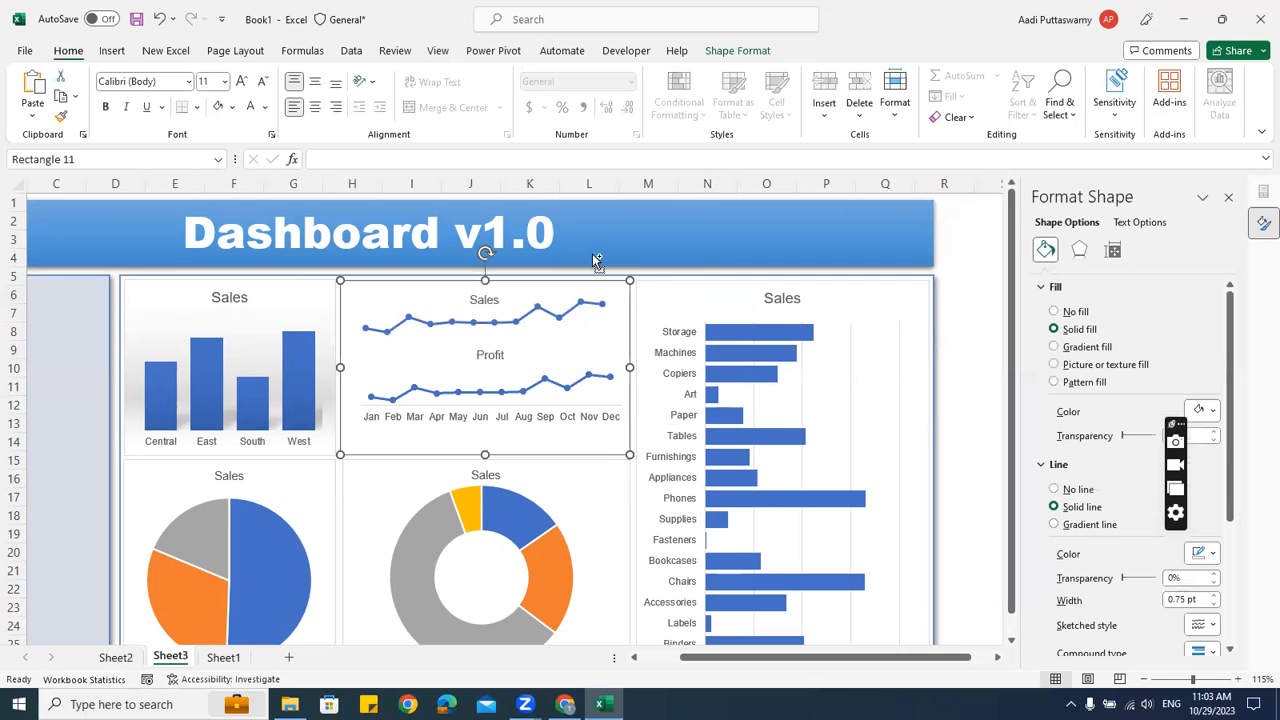
scroll(1108, 498, down, 4)
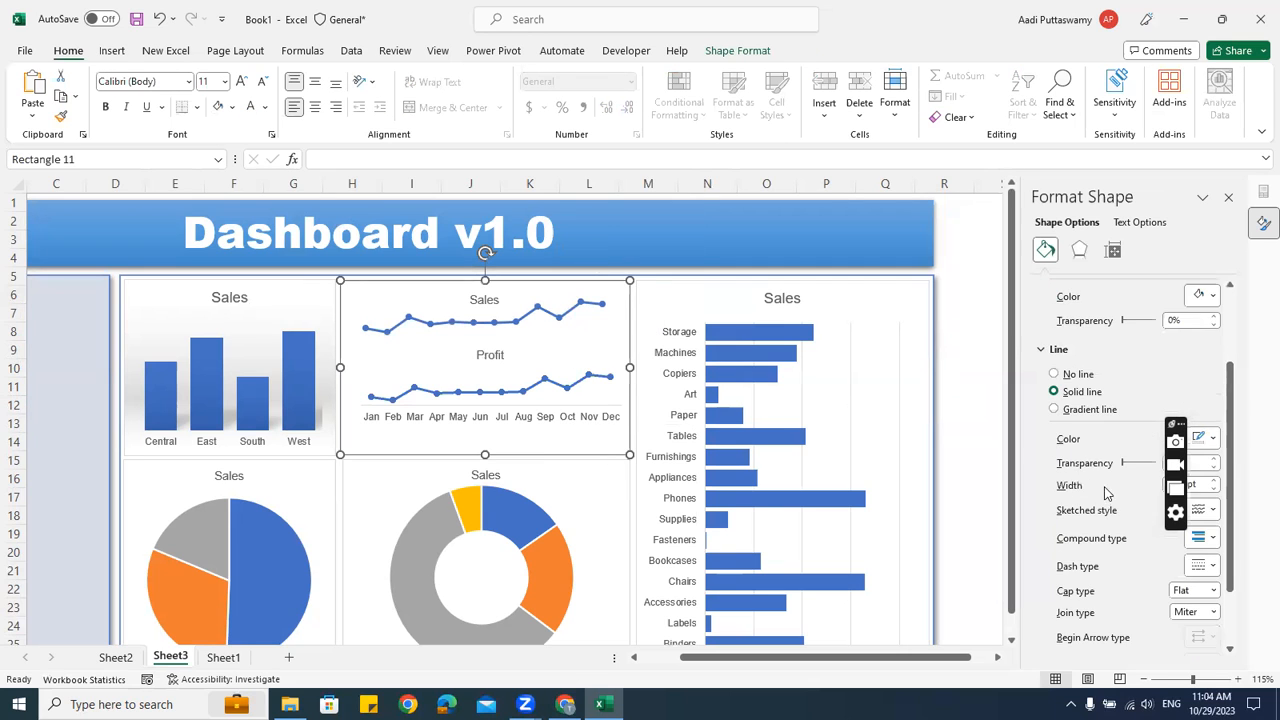
click(1213, 356)
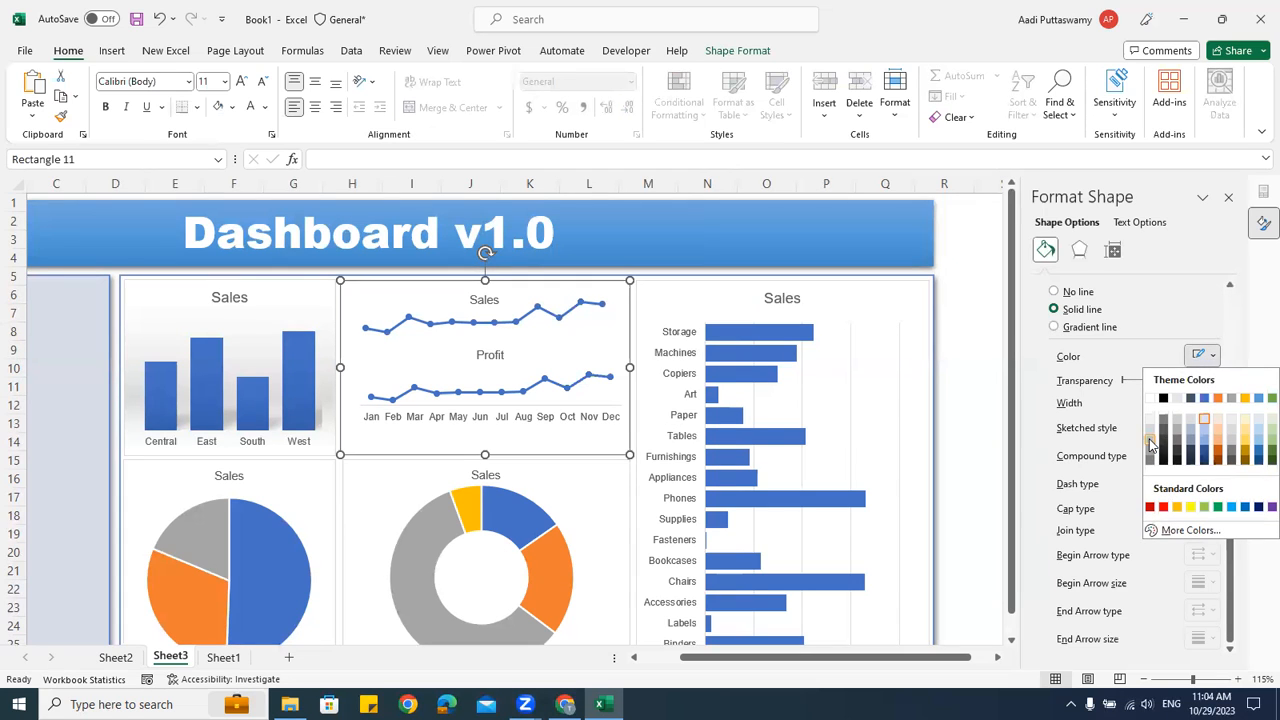
click(1150, 446)
click(968, 255)
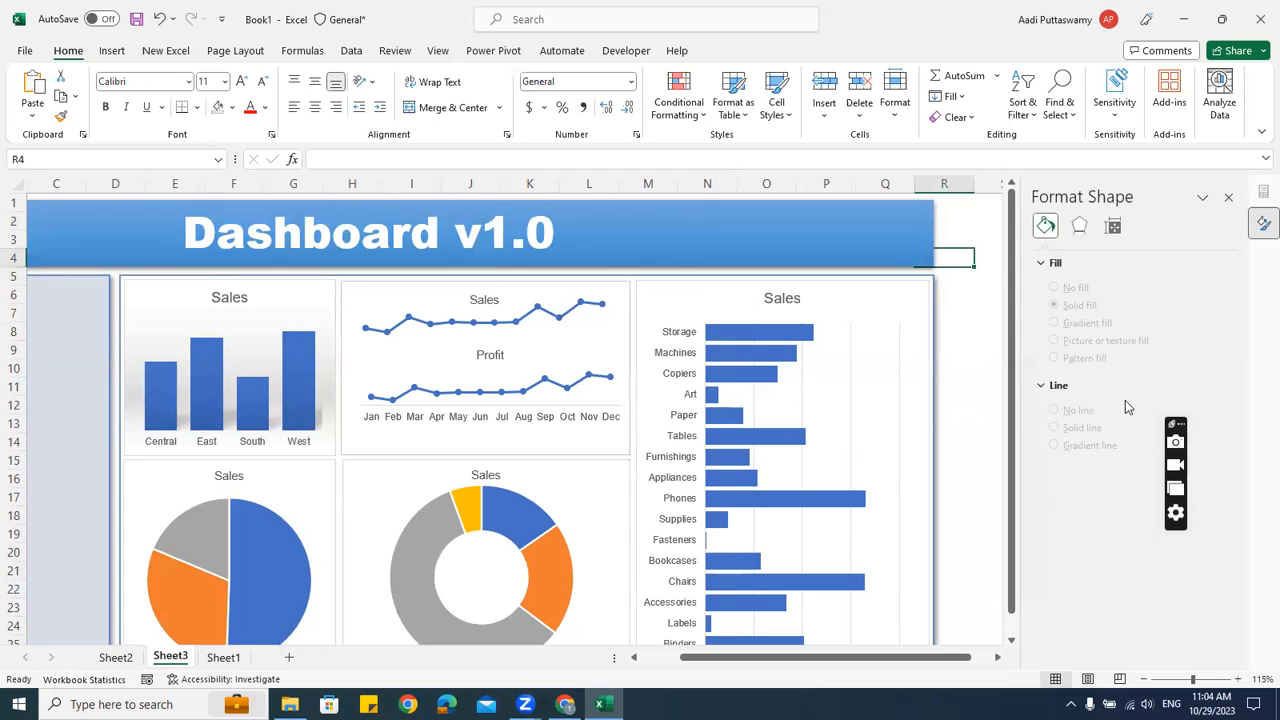
Review the panel's border colour again and select the large dashboard frame
click(615, 292)
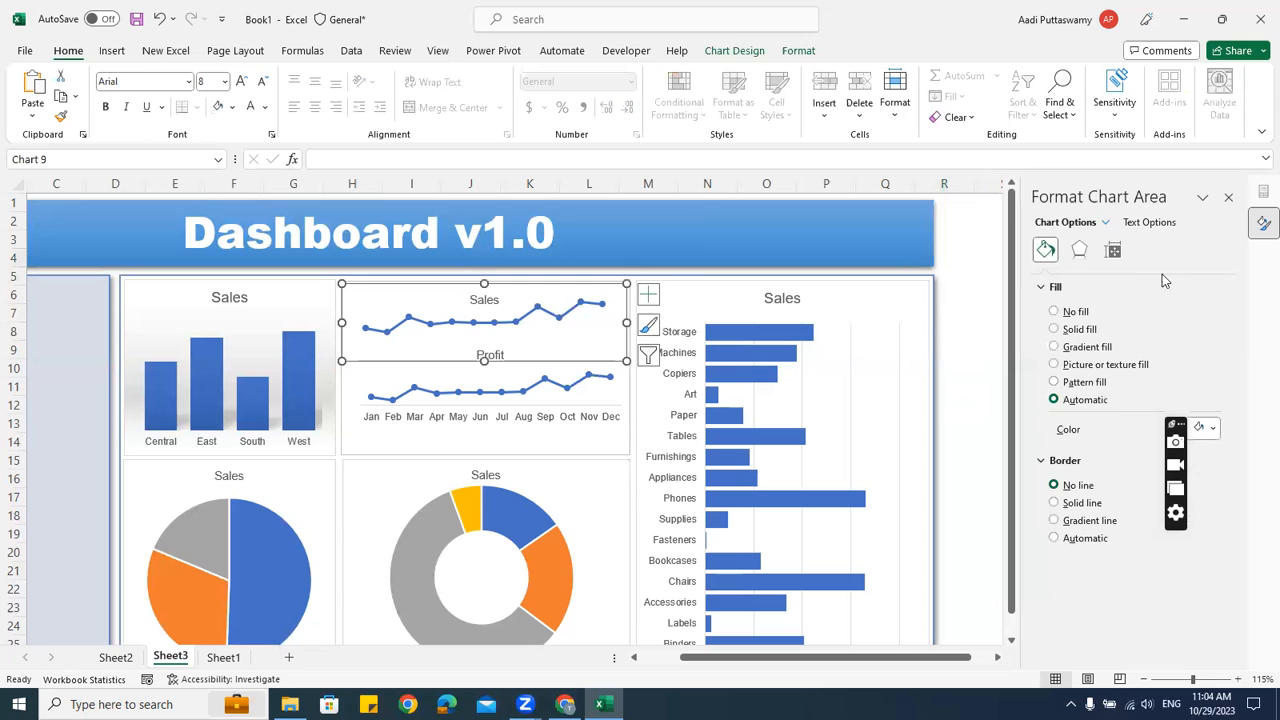
click(608, 444)
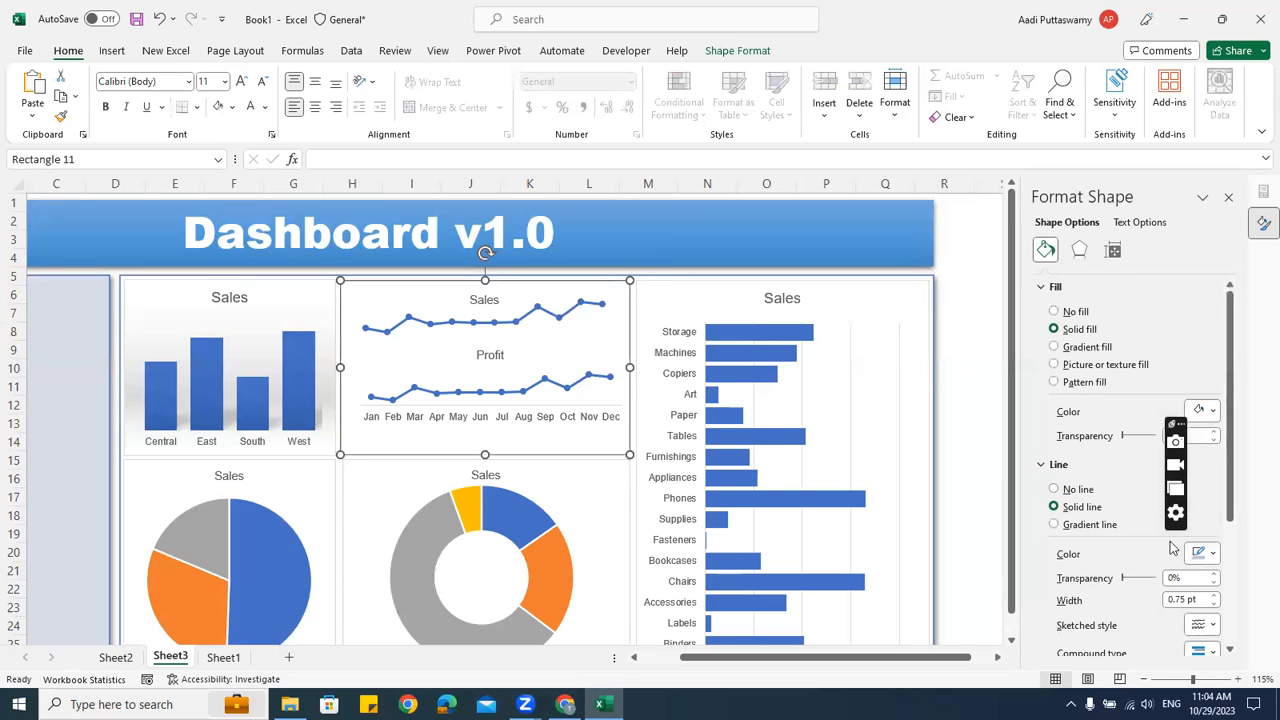
click(1203, 553)
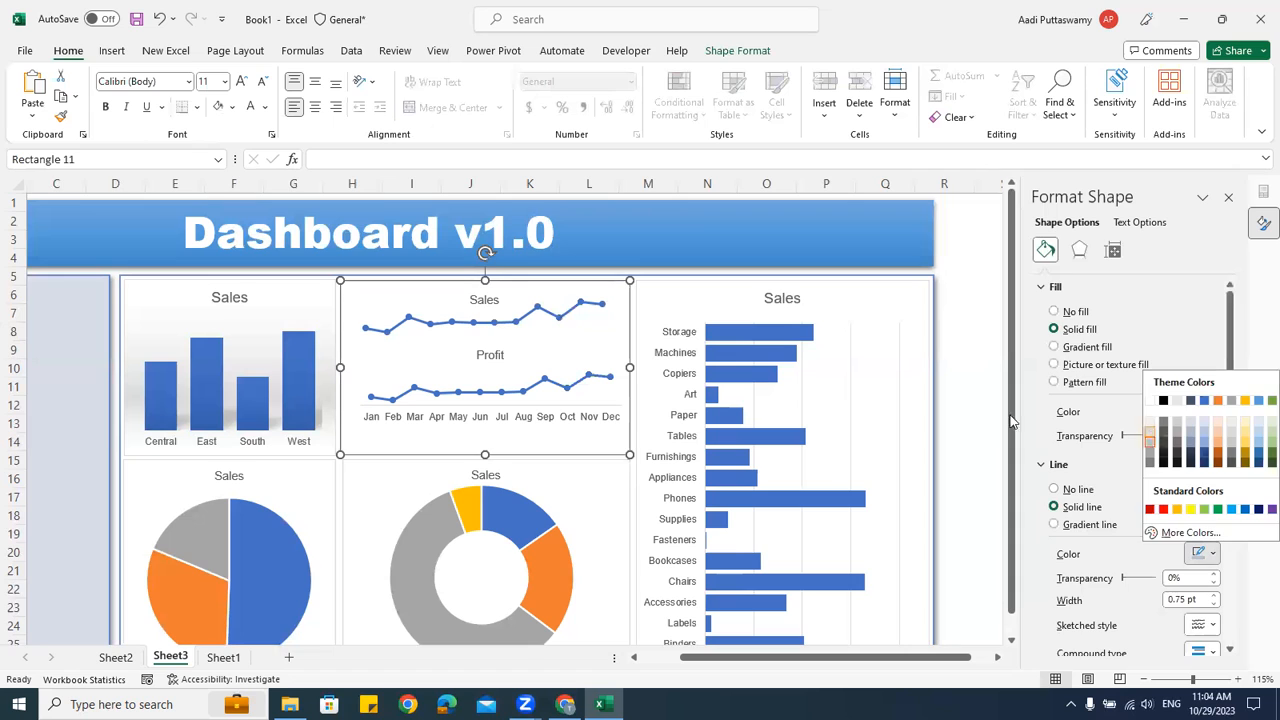
click(960, 294)
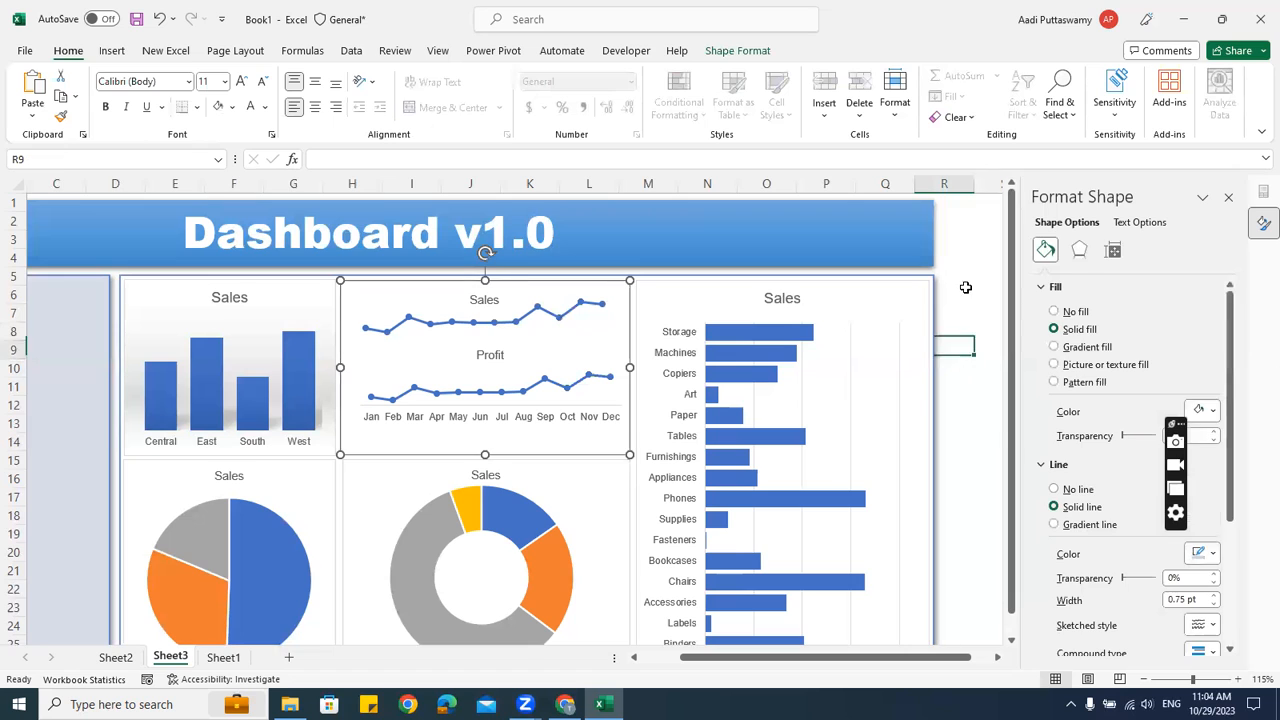
click(625, 283)
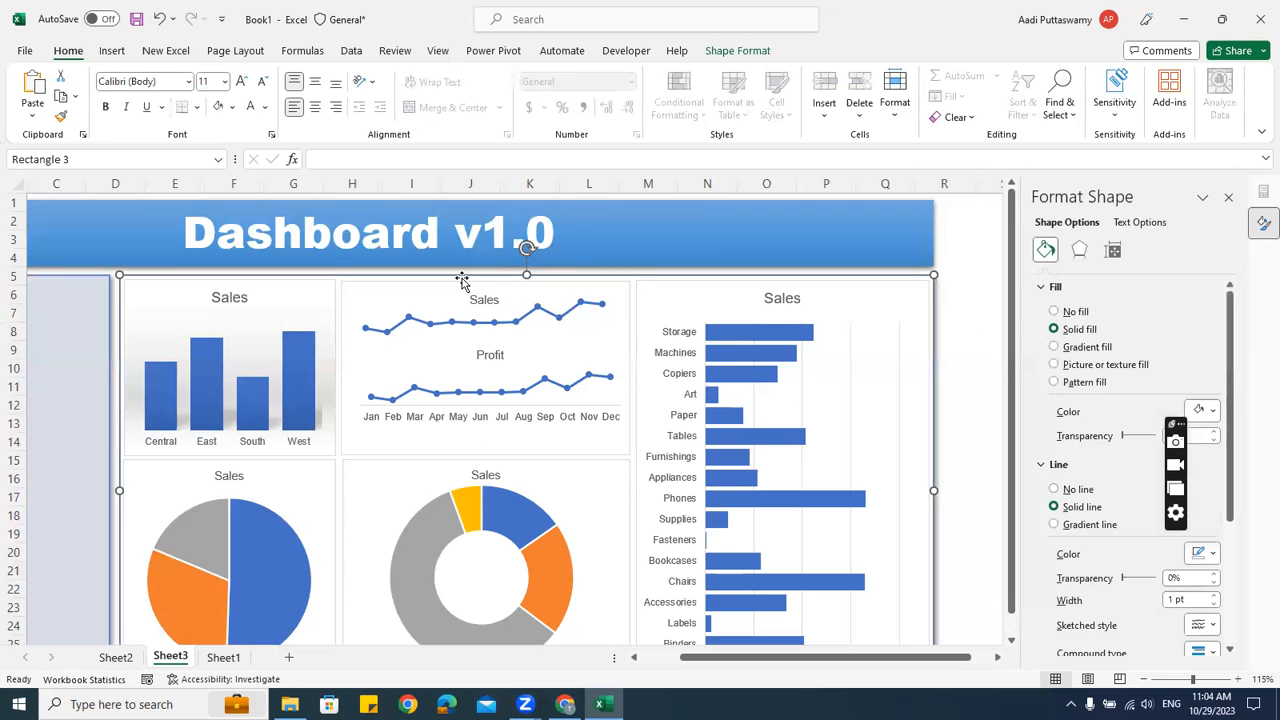
Extend the line-chart panel slightly at its bottom and left edges
ctrl+scroll(498, 333, up, 5)
scroll(480, 340, up, 2)
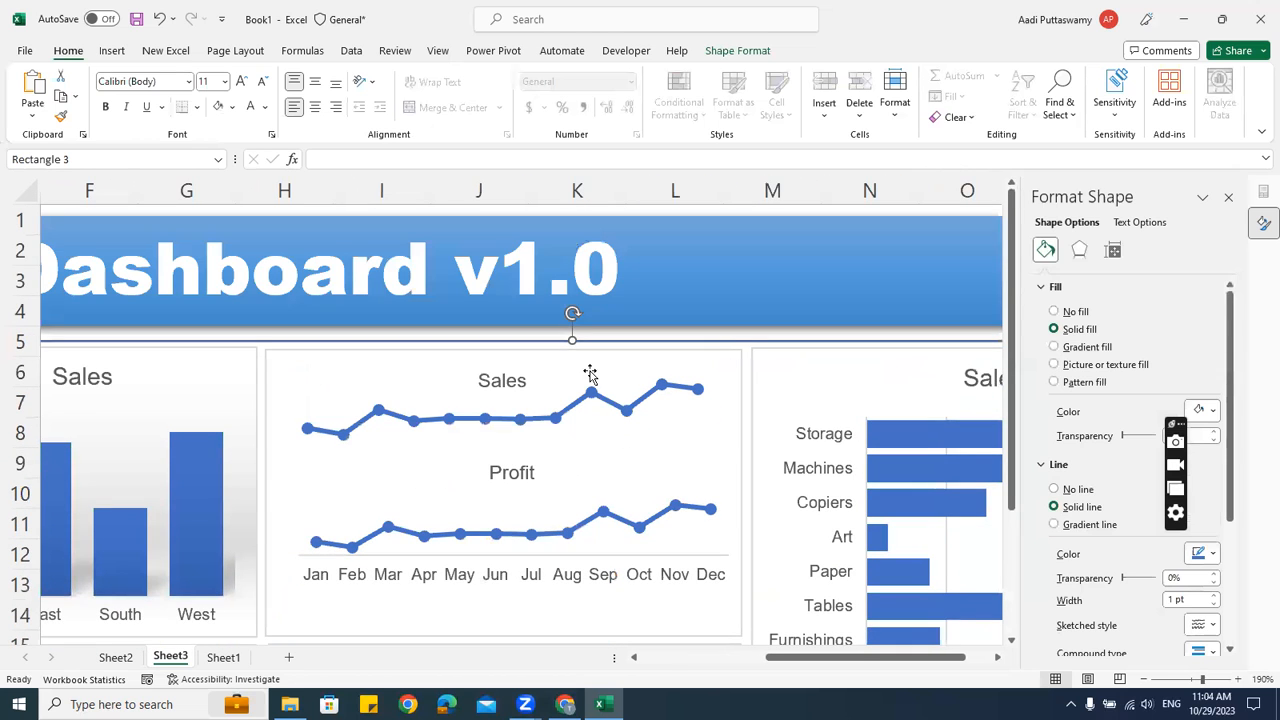
click(409, 353)
click(552, 343)
click(540, 352)
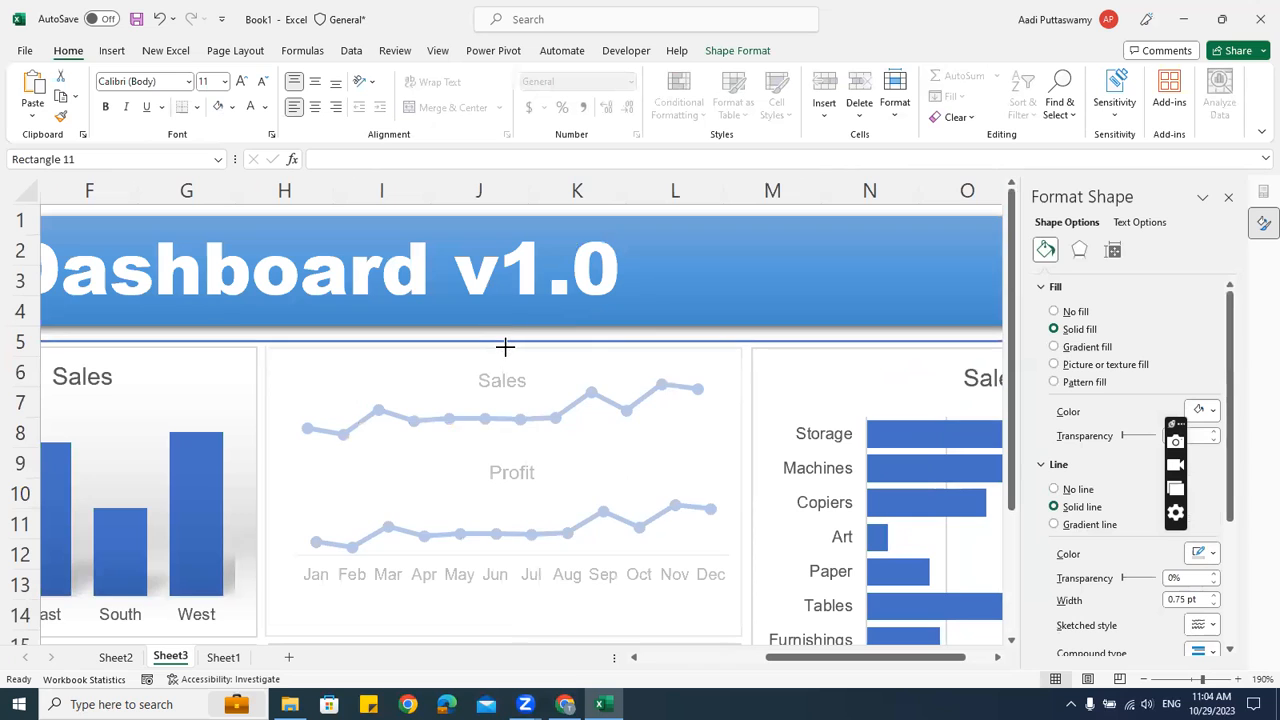
scroll(512, 468, down, 2)
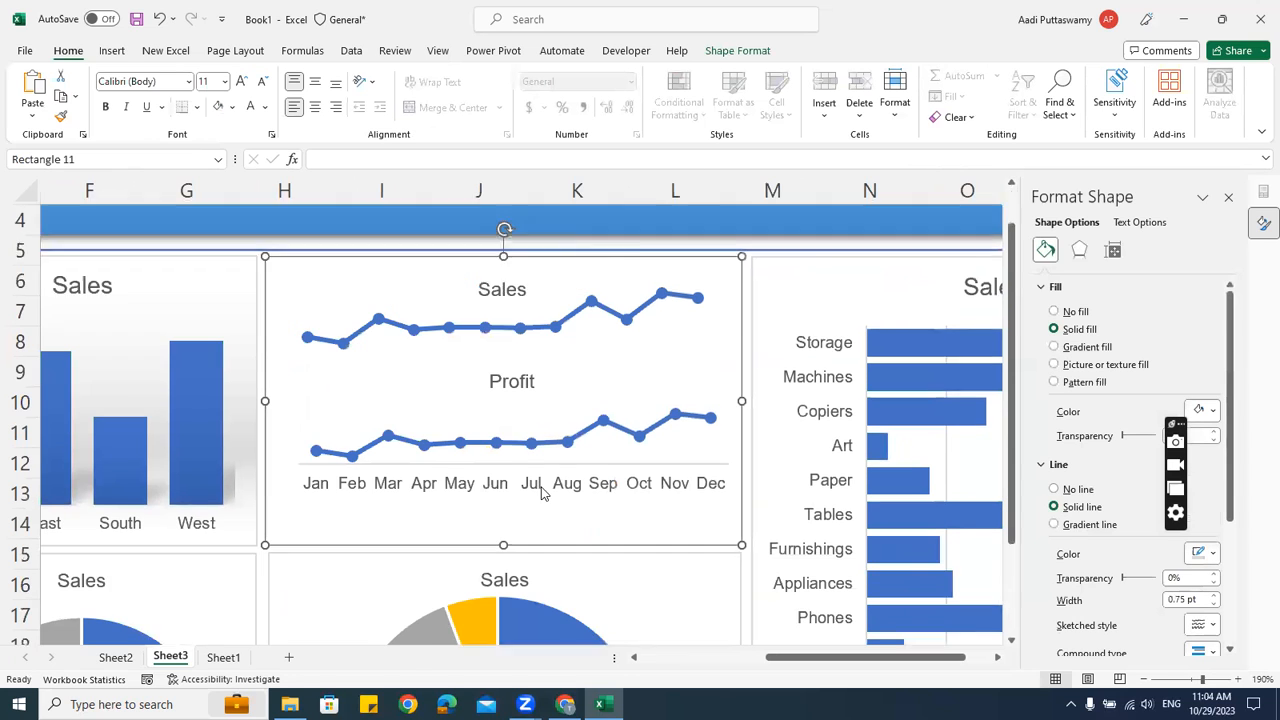
drag(501, 452, 503, 455)
drag(268, 310, 271, 312)
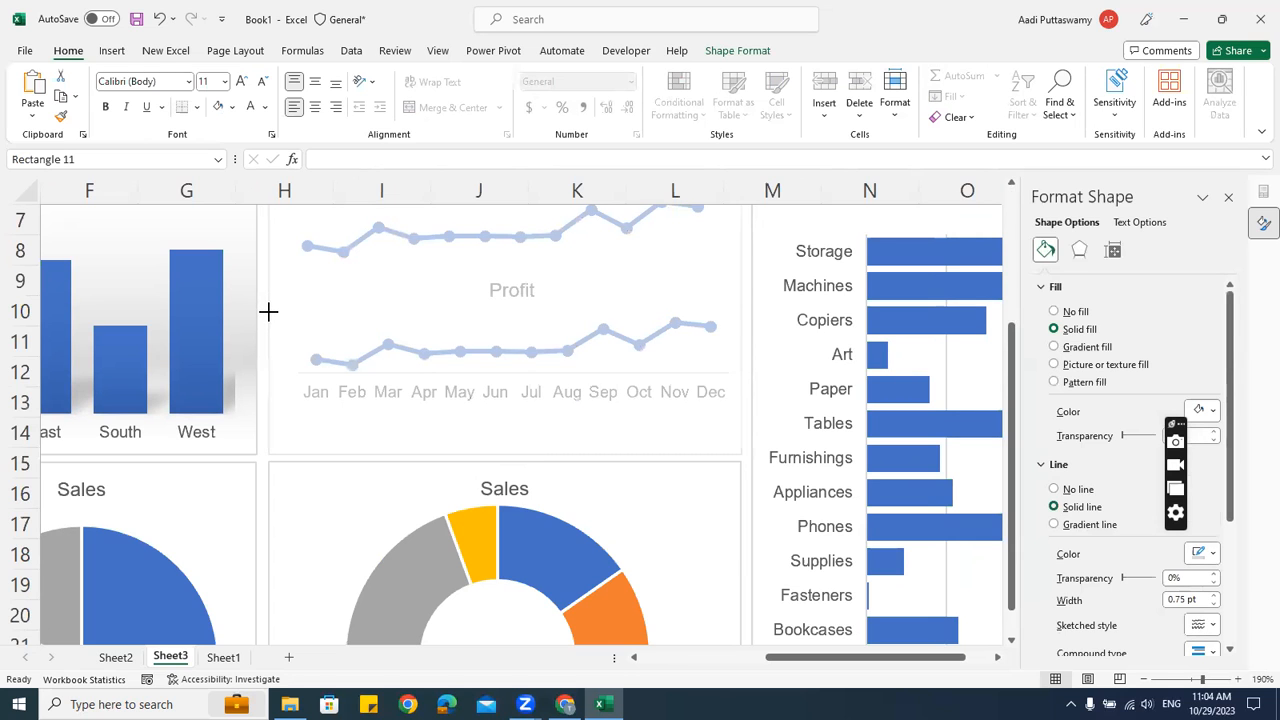
click(745, 490)
Move the Profit chart down and resize the Sales chart to fit the panel
scroll(726, 486, up, 2)
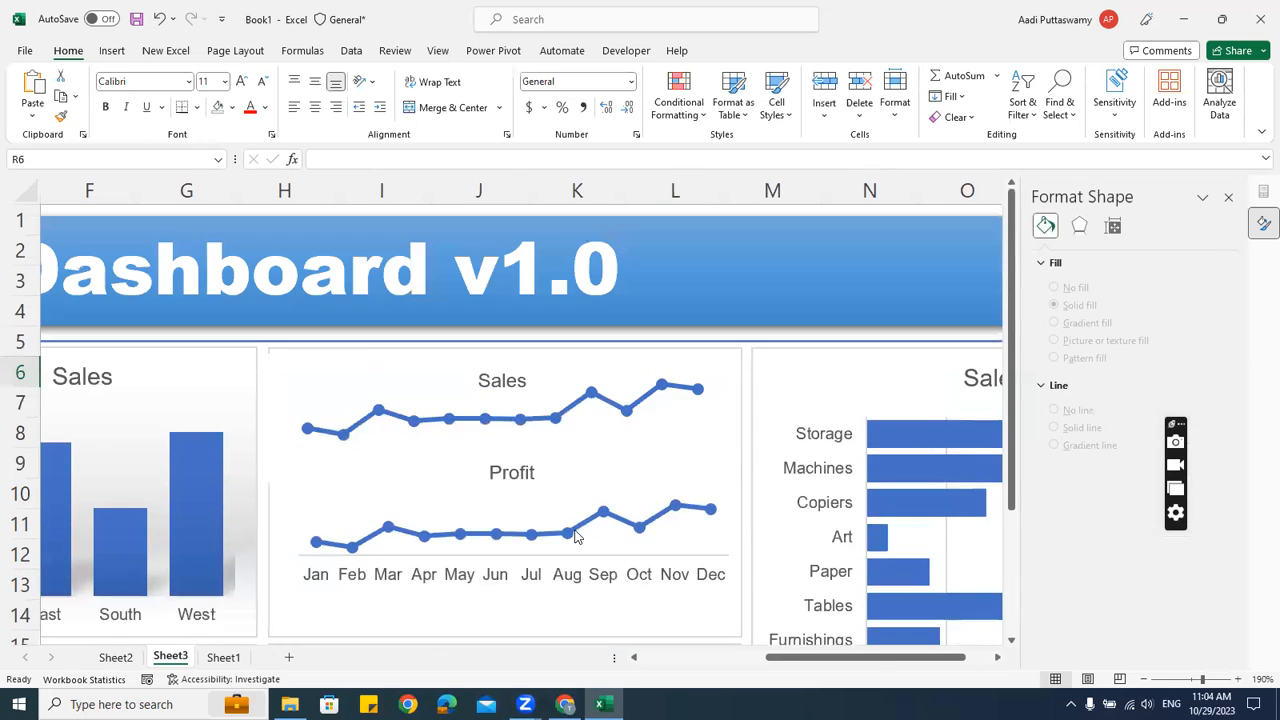
click(575, 537)
scroll(633, 460, down, 2)
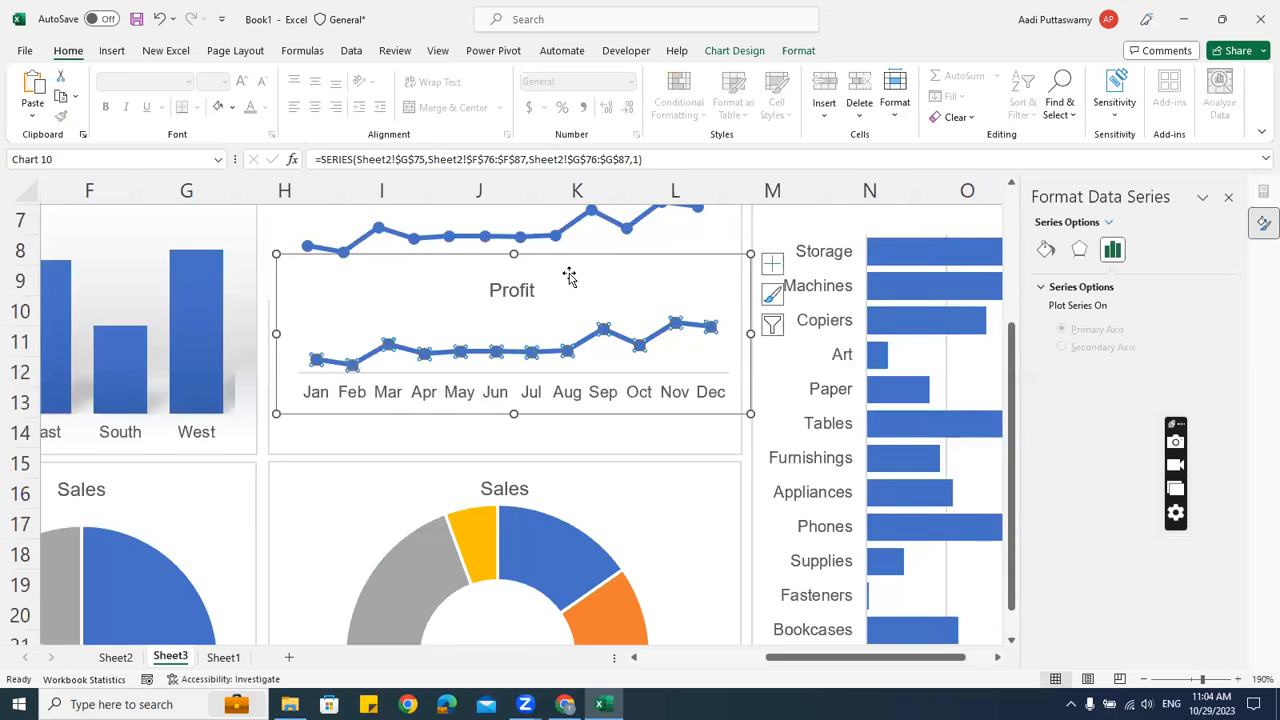
drag(571, 277, 572, 317)
click(435, 279)
scroll(540, 380, up, 1)
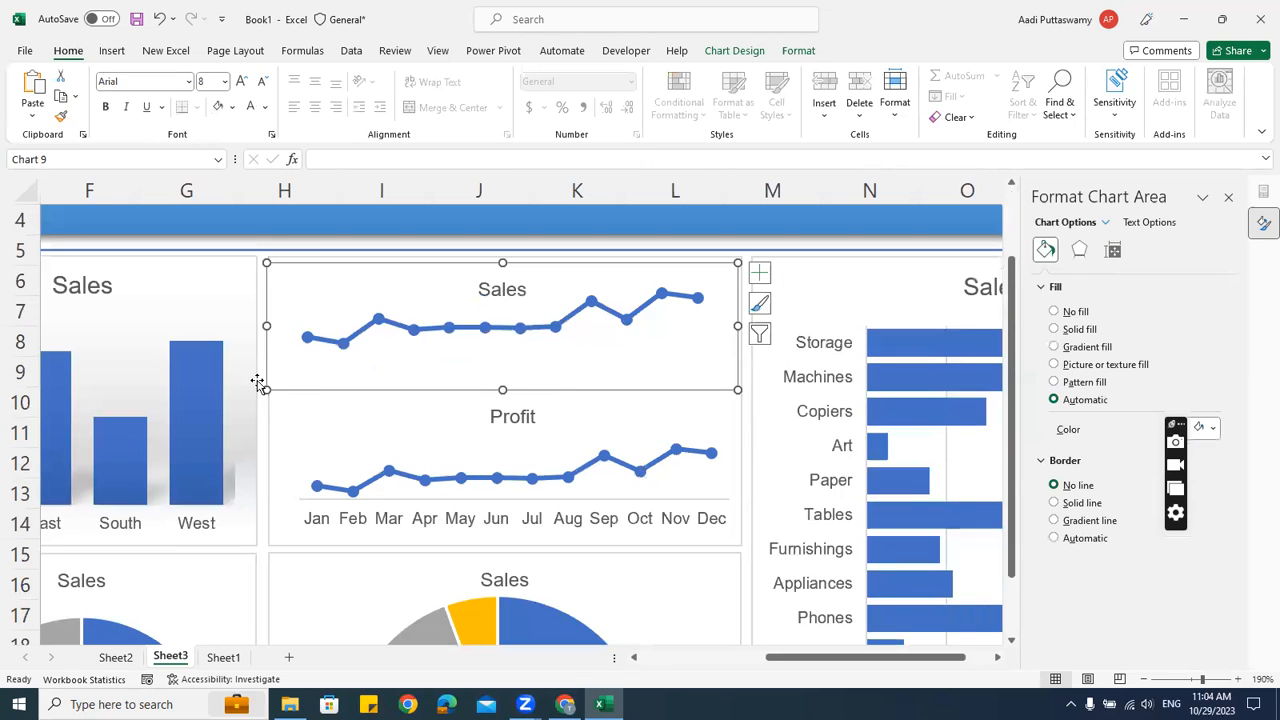
drag(269, 326, 279, 326)
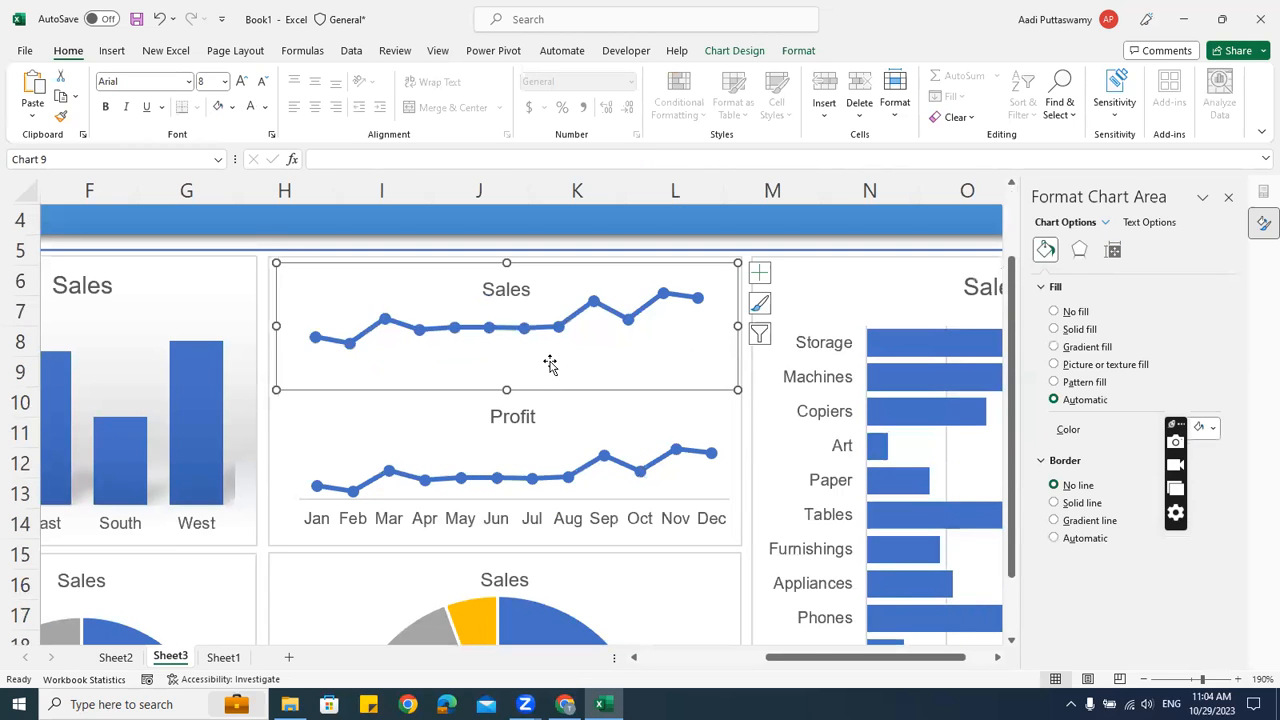
drag(507, 390, 508, 401)
scroll(650, 430, down, 7)
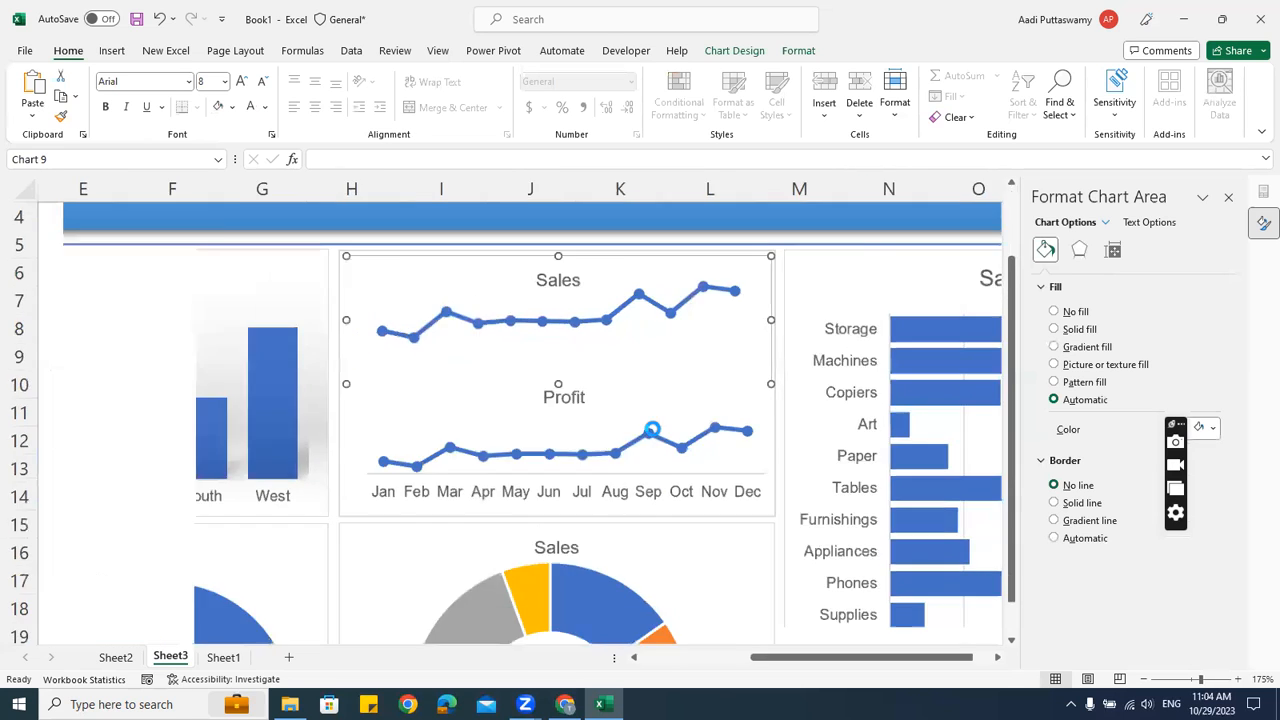
click(860, 413)
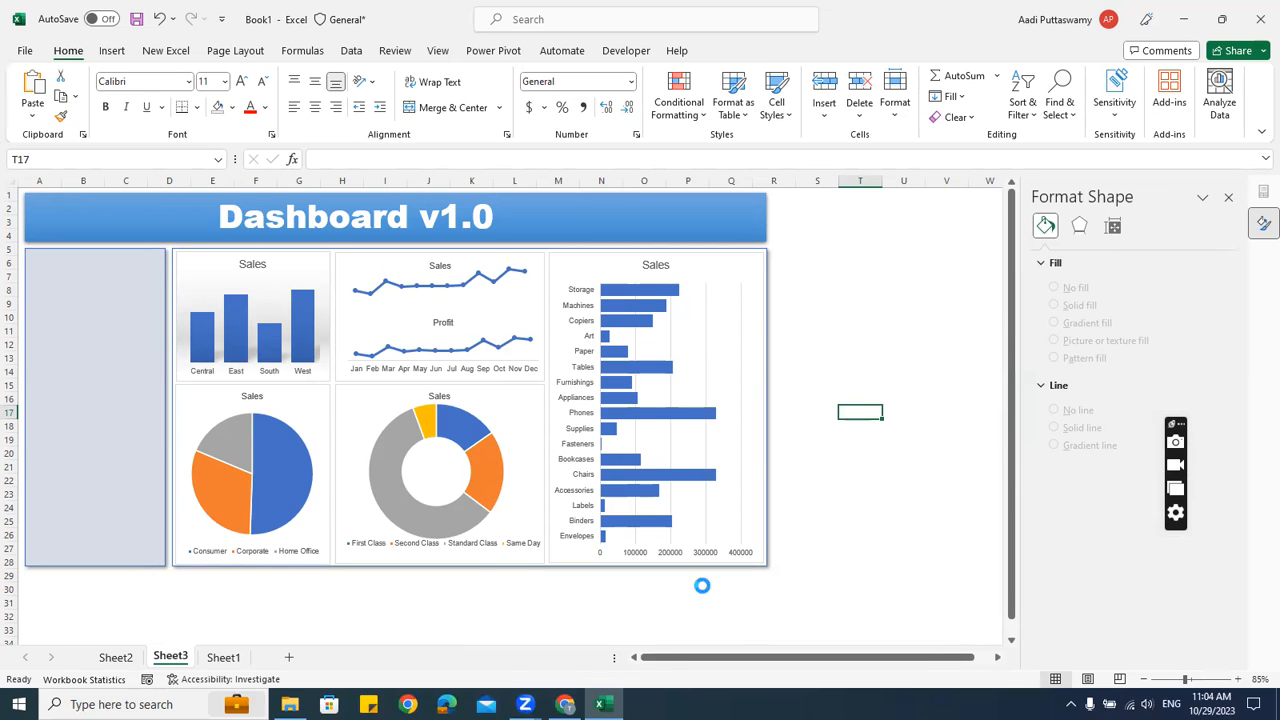
Zoom out and close the Format Shape pane
scroll(703, 586, up, 1)
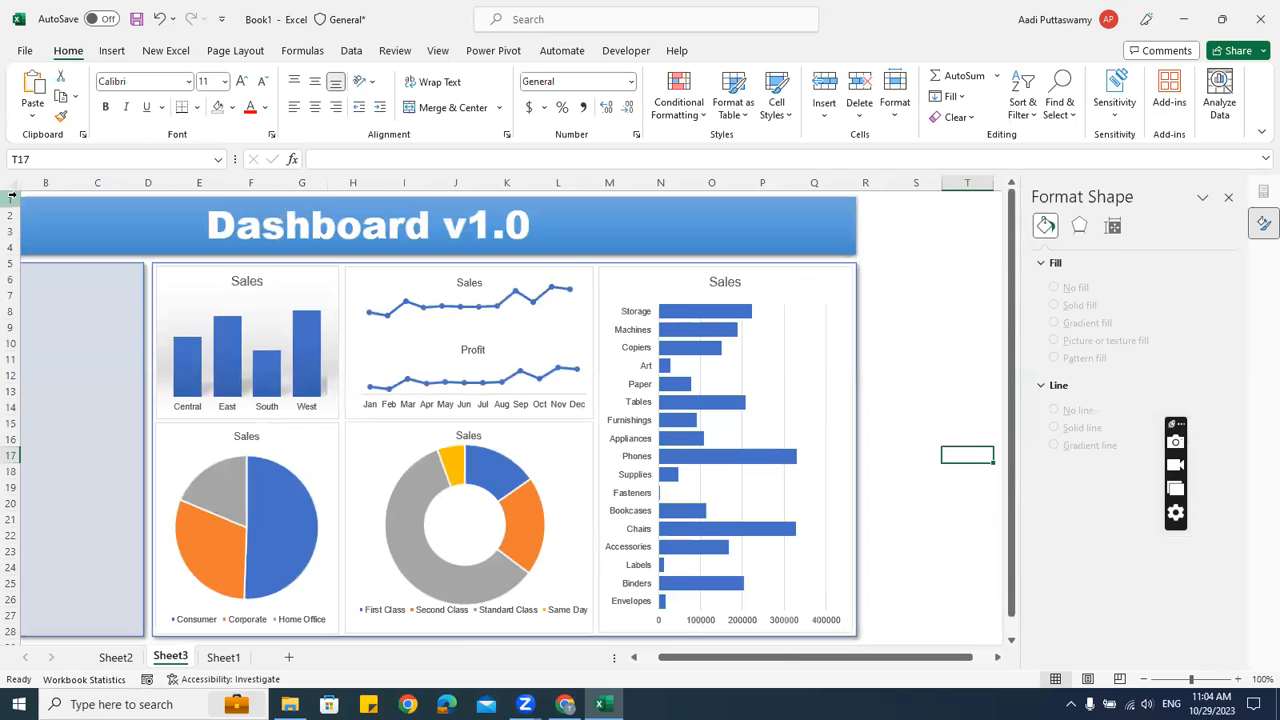
drag(693, 661, 642, 662)
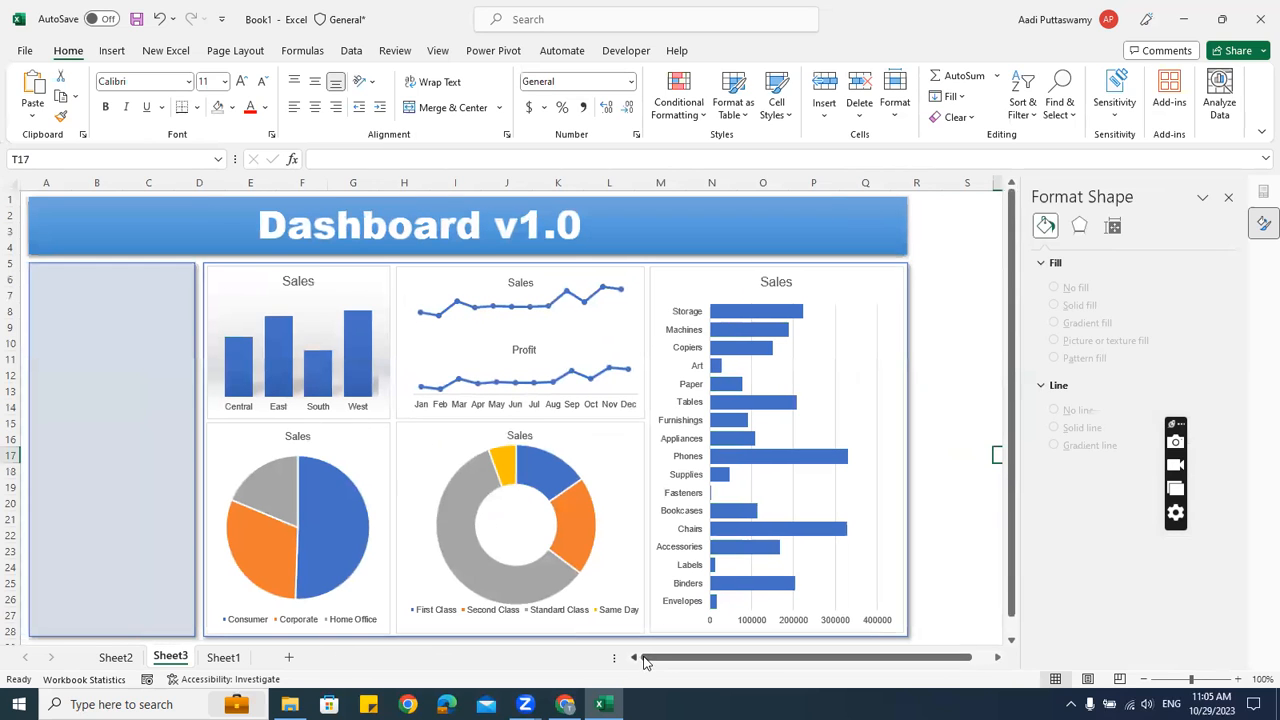
click(1228, 197)
click(1018, 343)
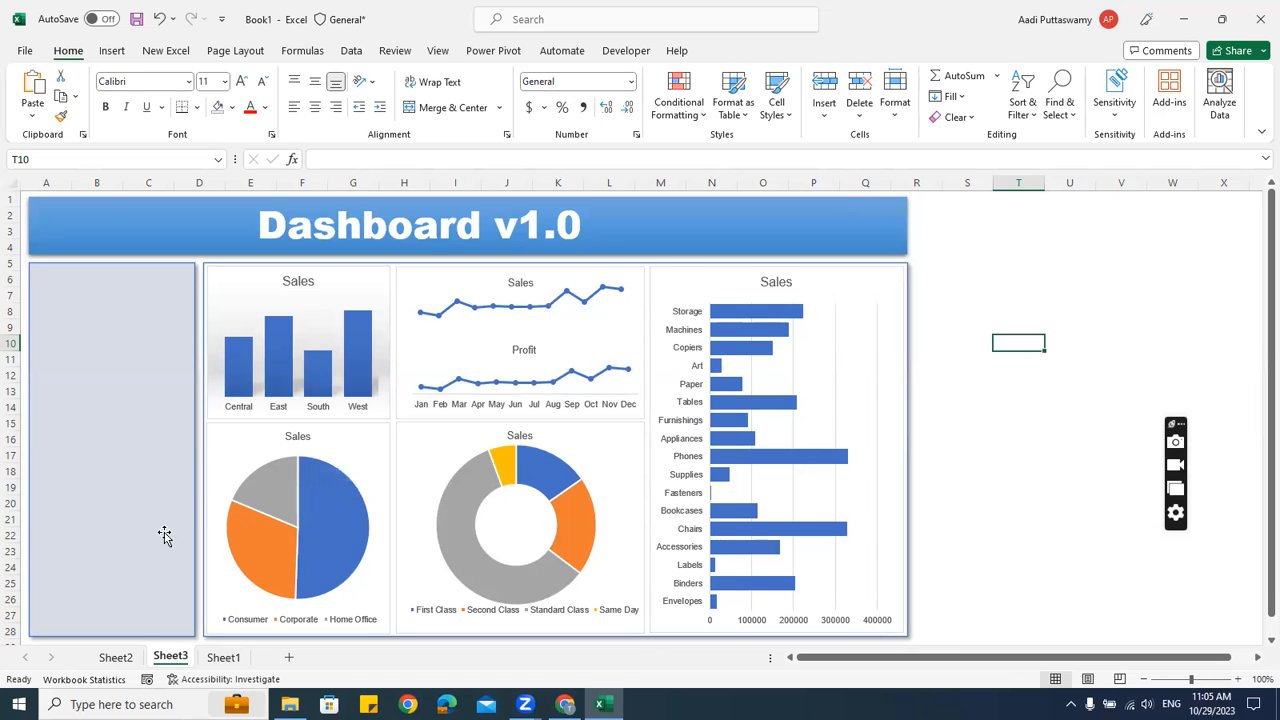
Delete the Sales and Profit charts on Sheet2
click(116, 657)
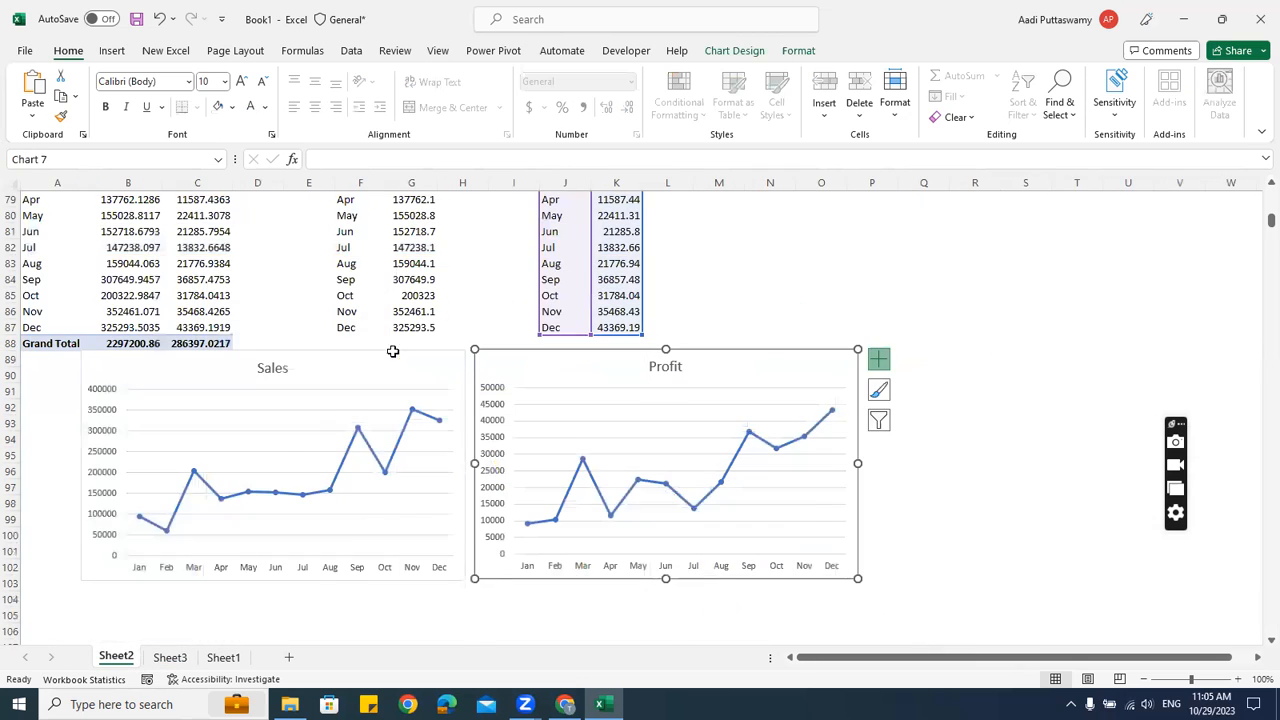
scroll(393, 351, up, 4)
scroll(430, 330, down, 3)
click(408, 400)
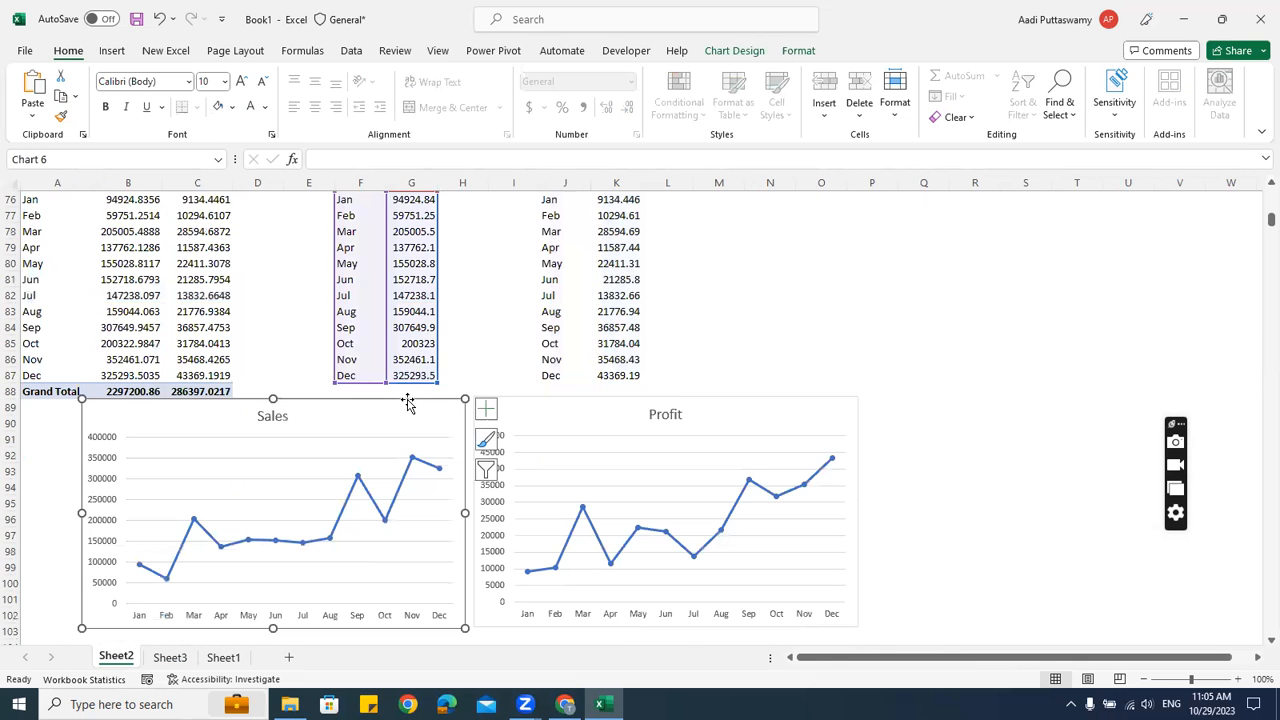
key(Delete)
click(583, 417)
key(Delete)
scroll(666, 423, up, 16)
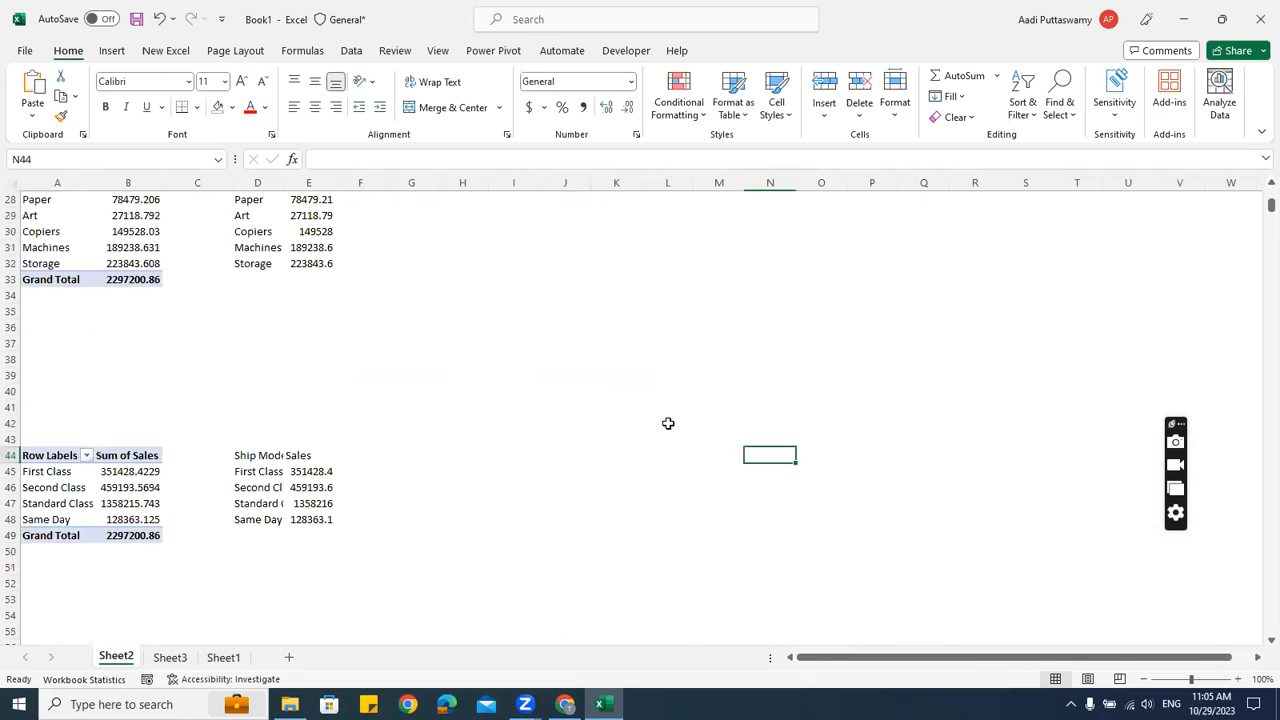
scroll(668, 423, up, 9)
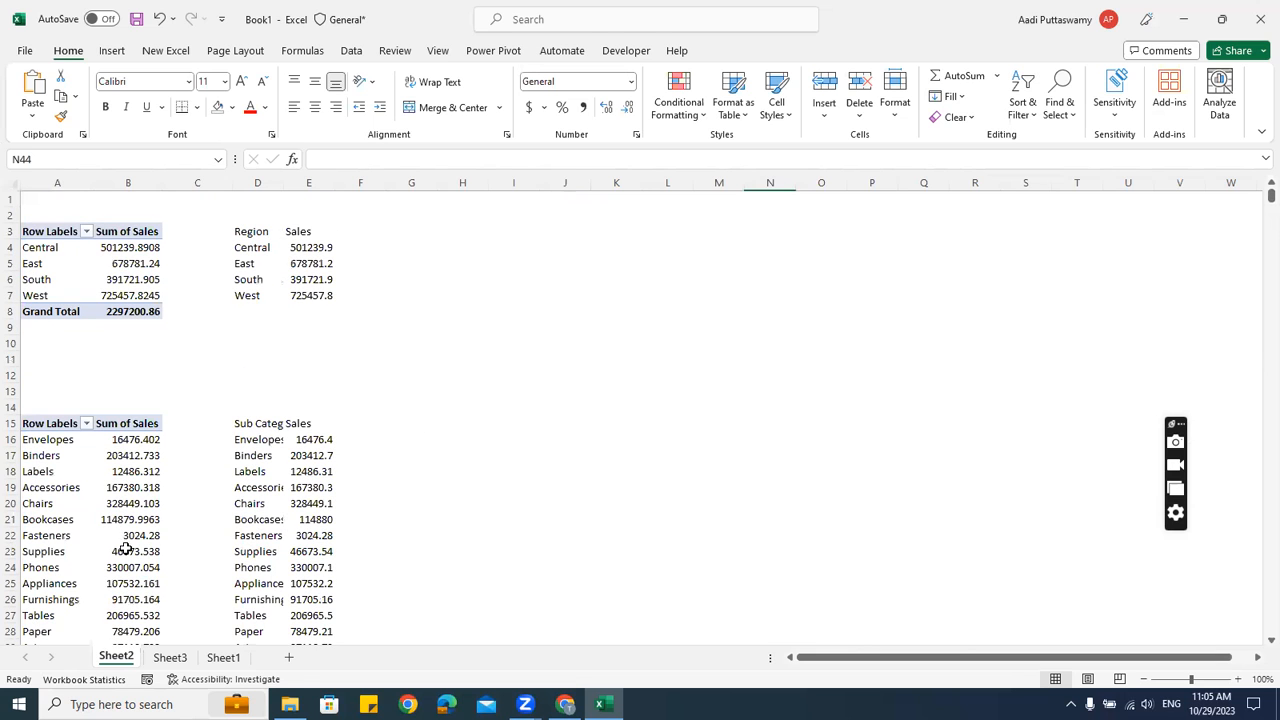
Insert a Region slicer for the Sub-Category pivot table
click(133, 459)
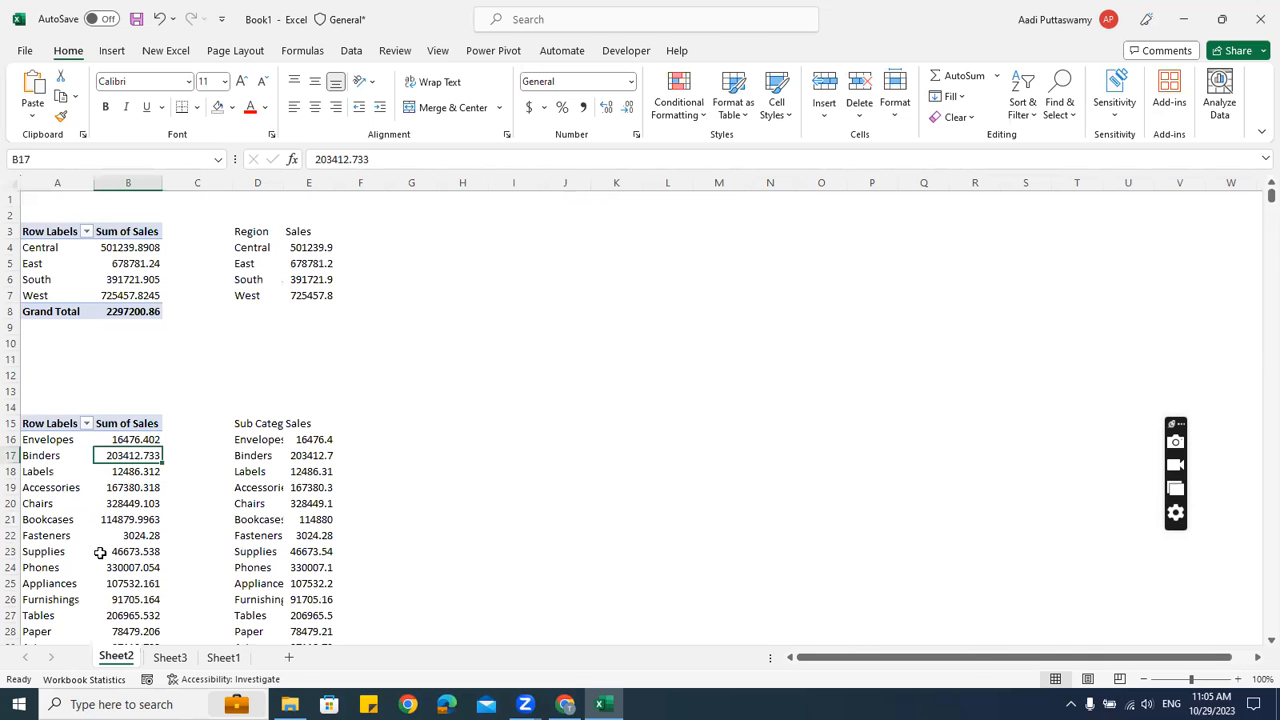
click(127, 52)
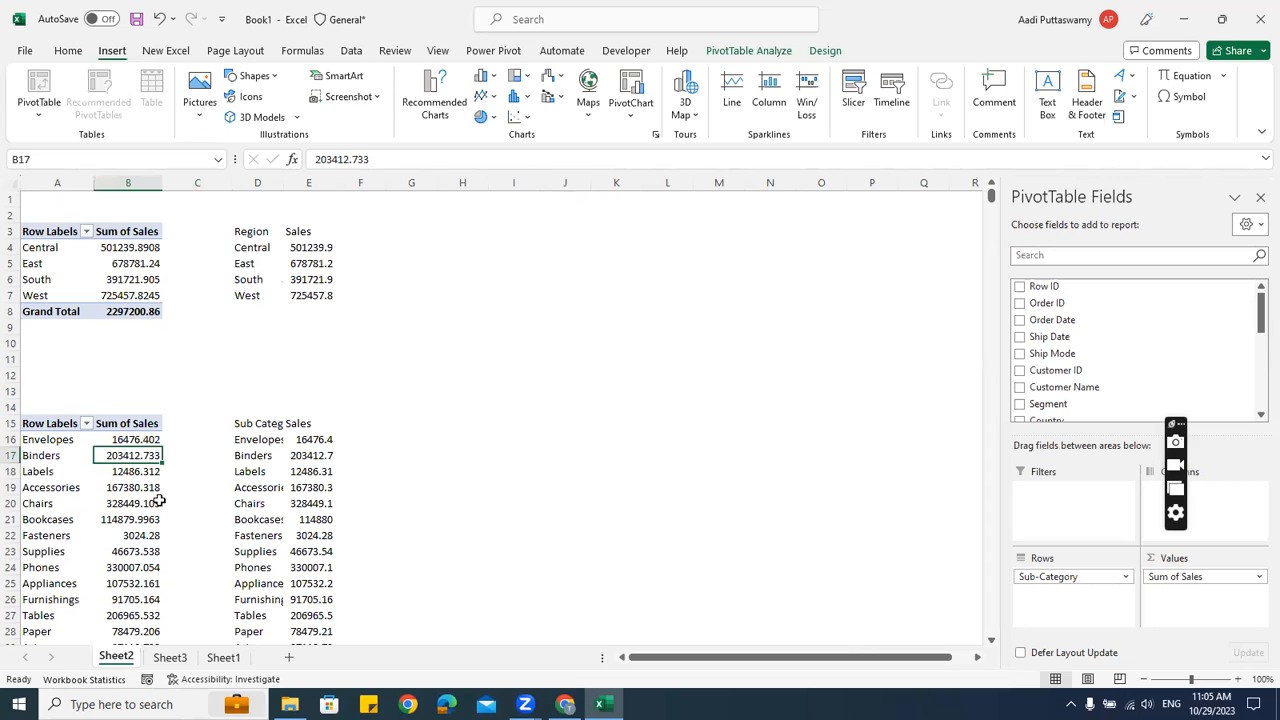
click(742, 51)
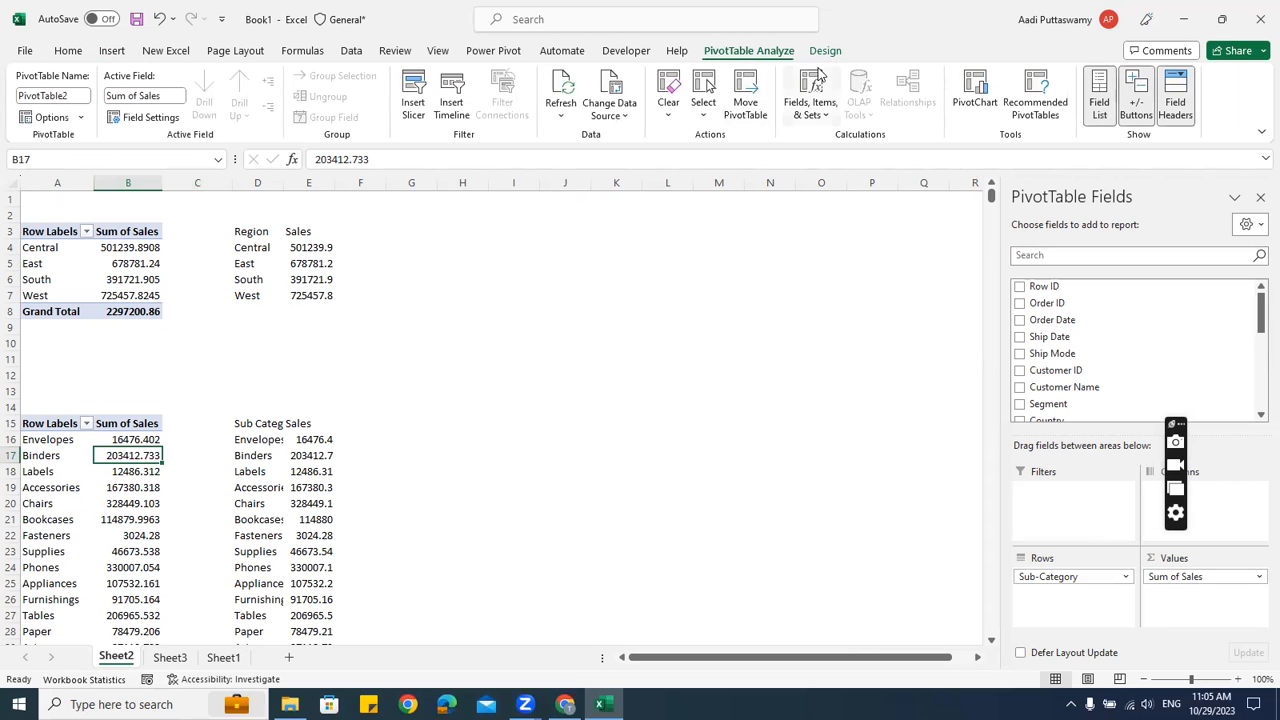
click(413, 100)
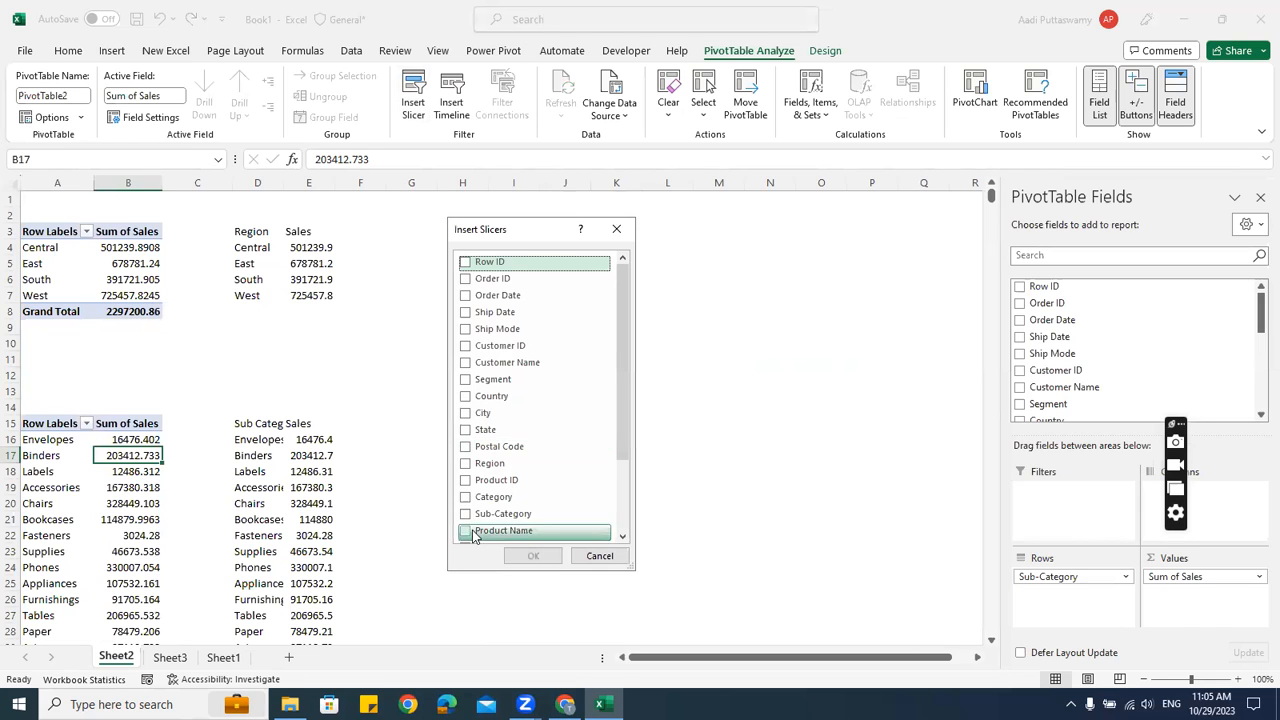
scroll(494, 505, down, 2)
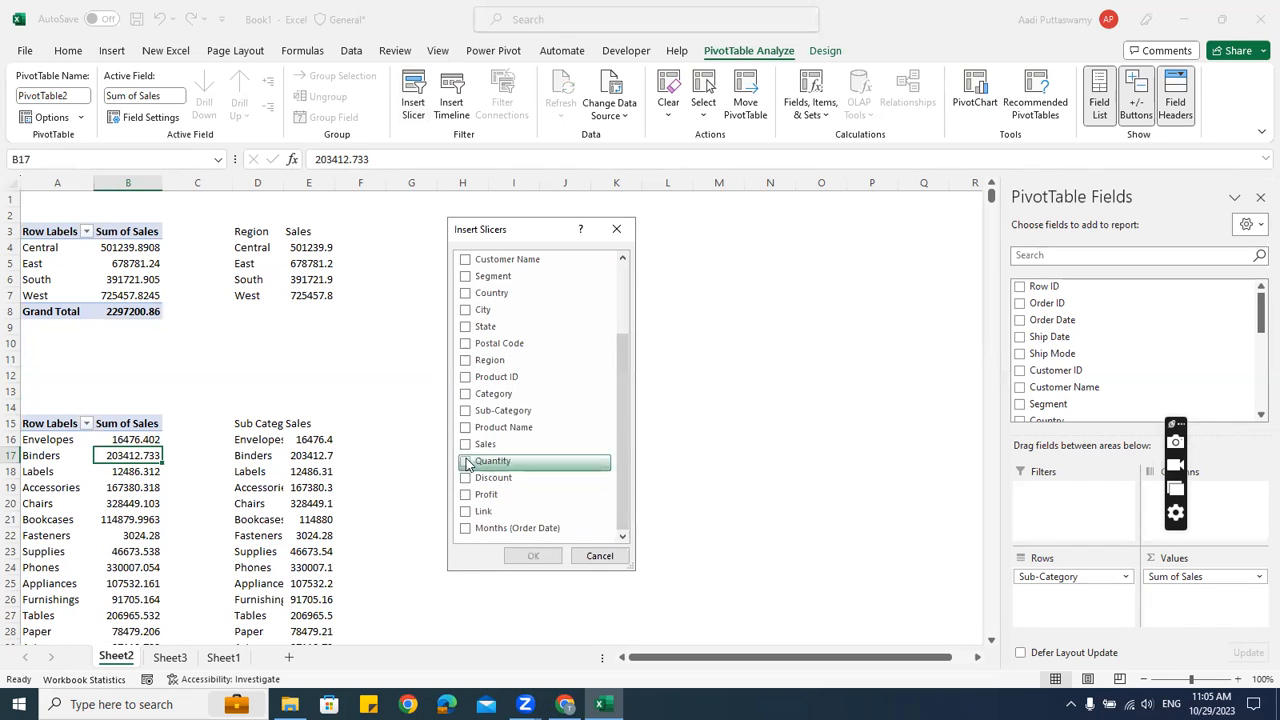
click(490, 361)
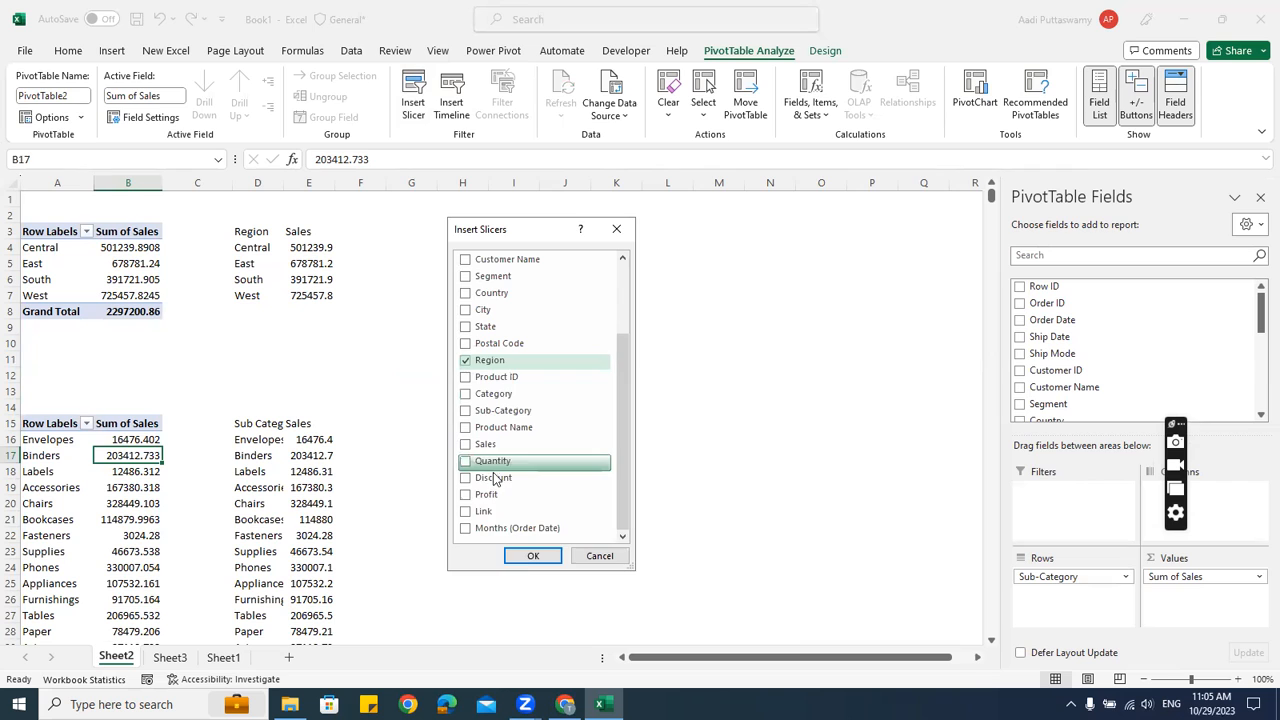
click(532, 556)
Place the slicer beside the pivots, shorten it to about 3.9 cm, and filter to West
drag(481, 324, 566, 446)
click(683, 471)
click(500, 364)
click(466, 388)
click(471, 409)
click(477, 432)
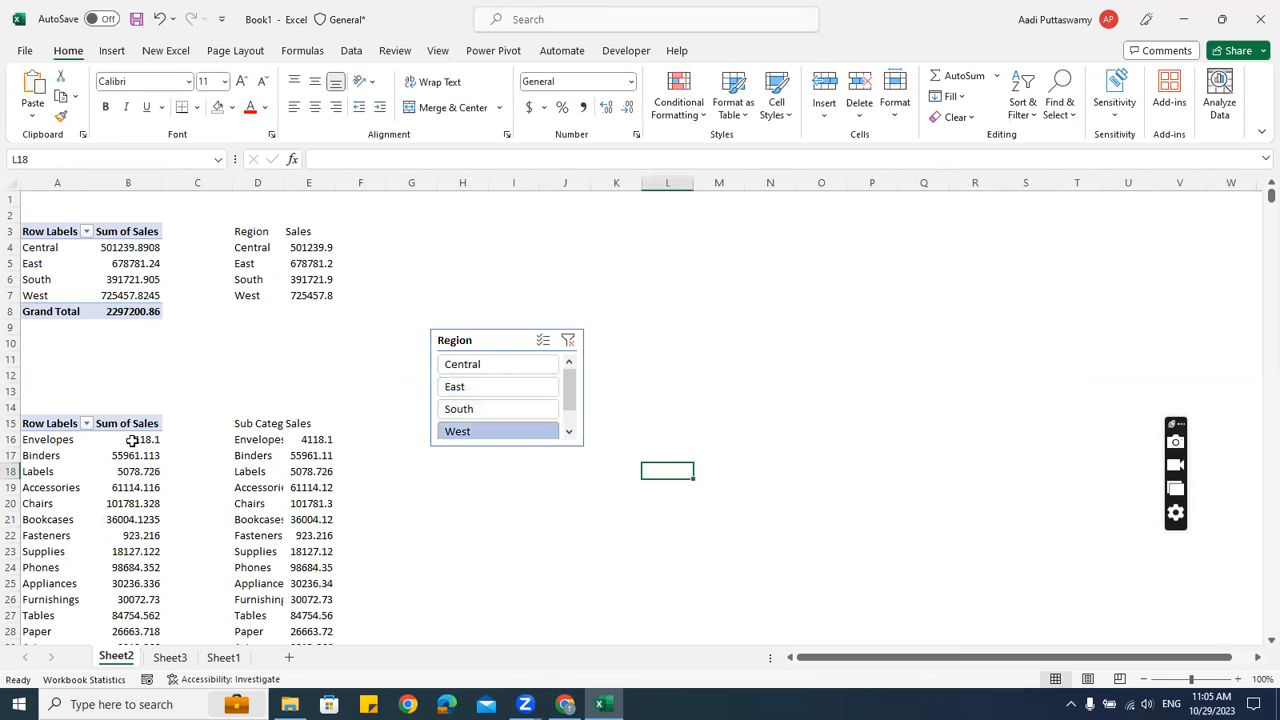
Resize the Region slicer slightly and check the Central row of the region pivot
click(452, 341)
drag(585, 446, 588, 458)
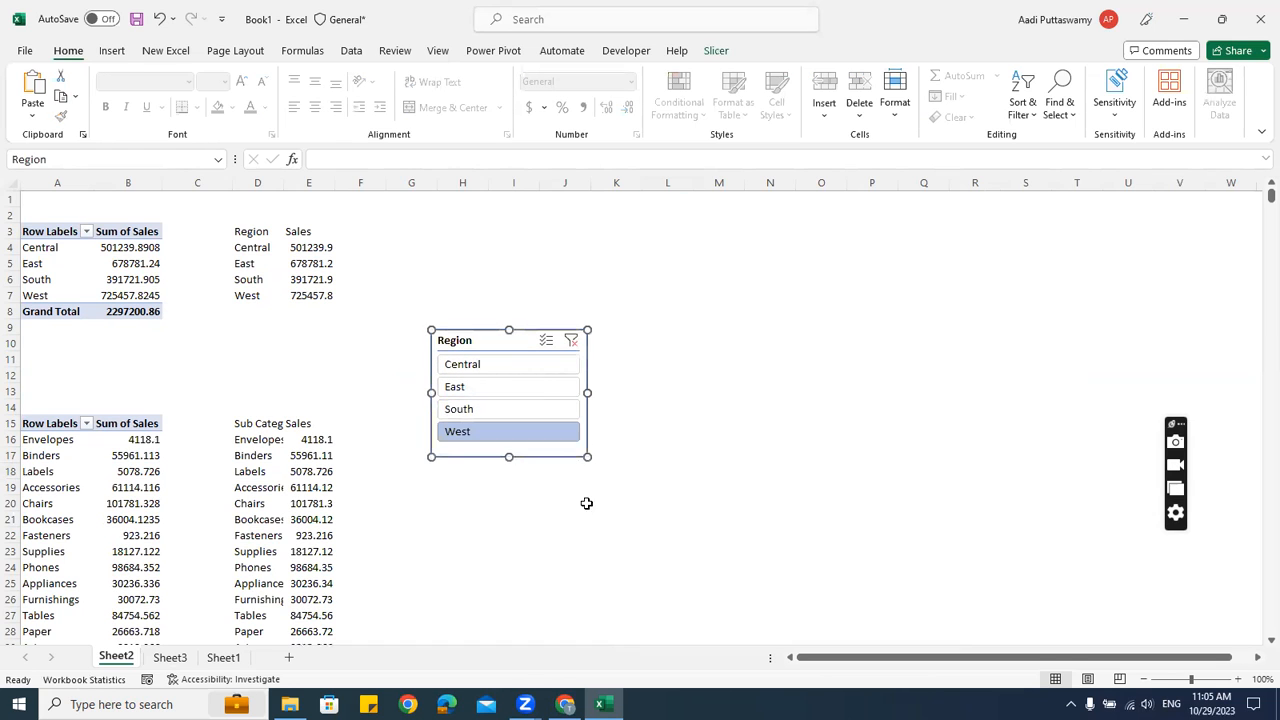
click(80, 264)
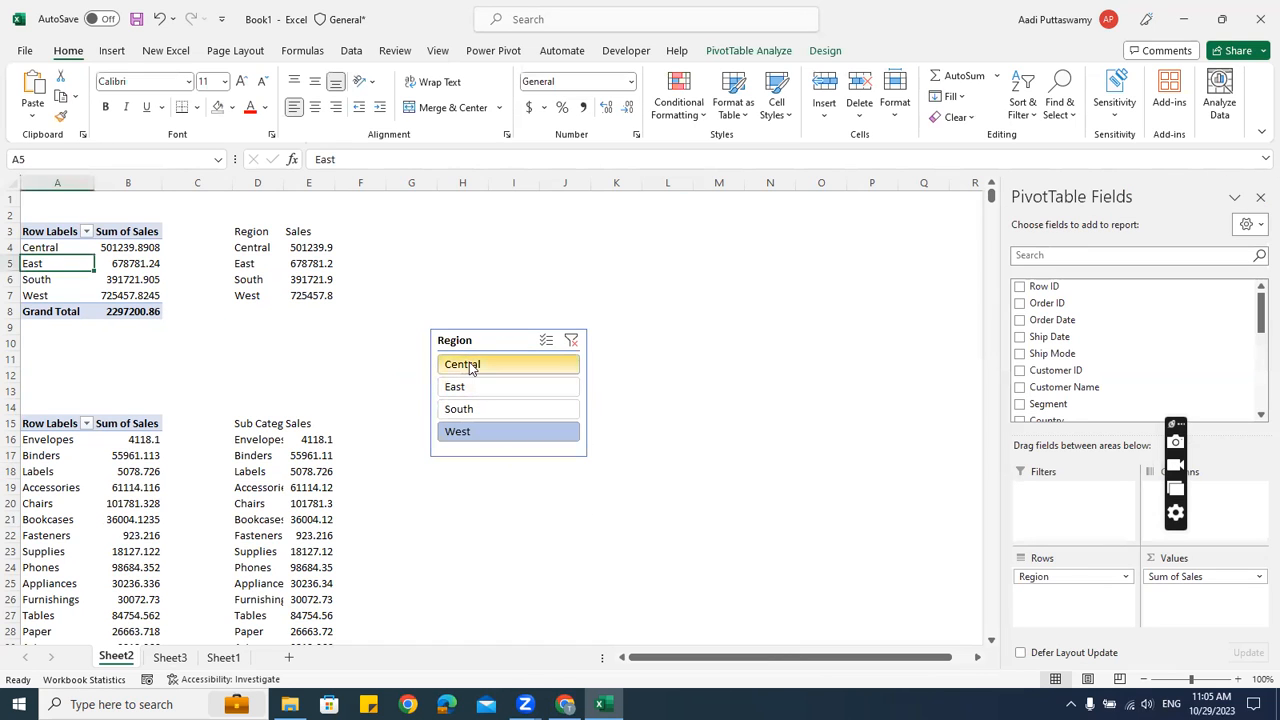
click(55, 252)
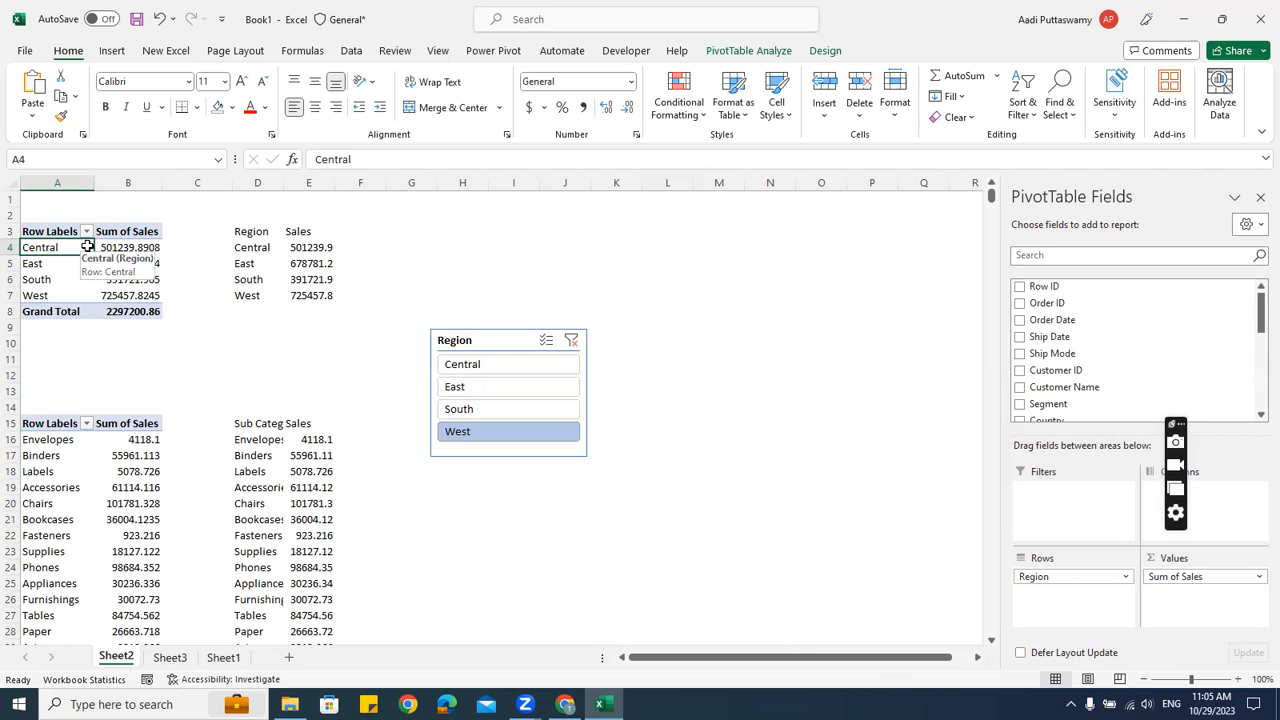
Connect the Region slicer to PivotTable3, PivotTable4 and PivotTable5
click(490, 342)
right_click(490, 342)
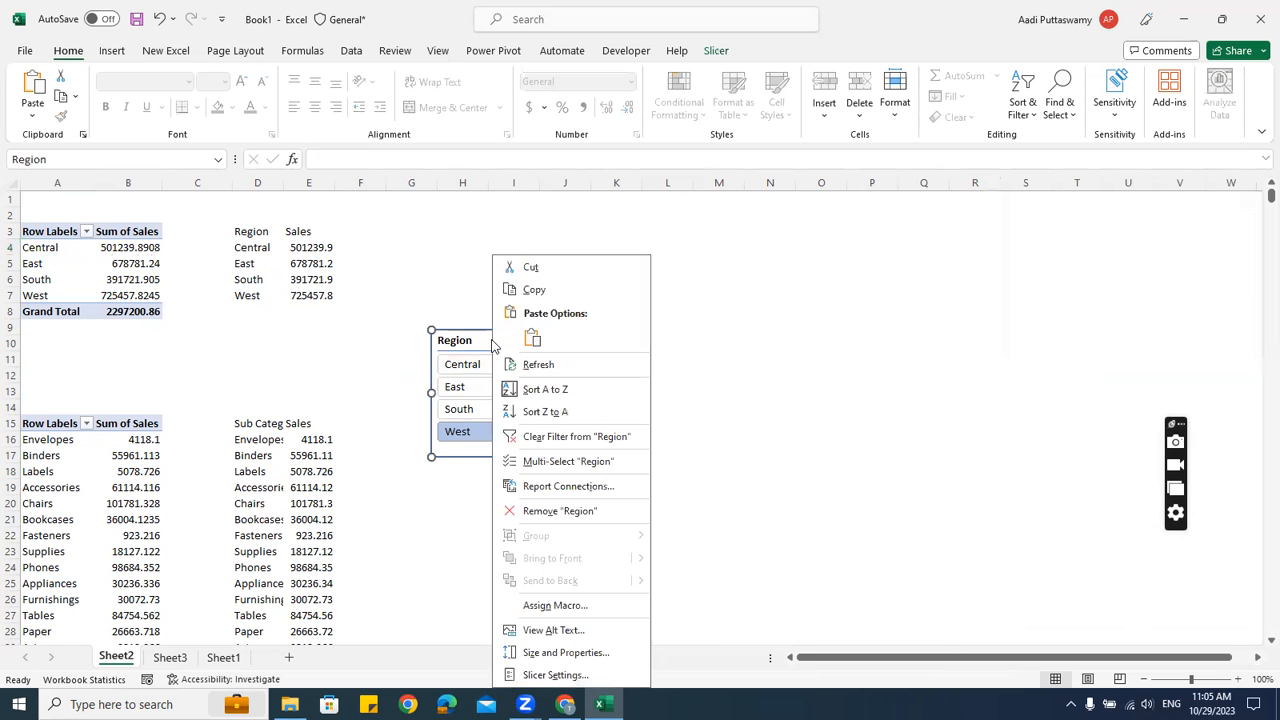
click(565, 487)
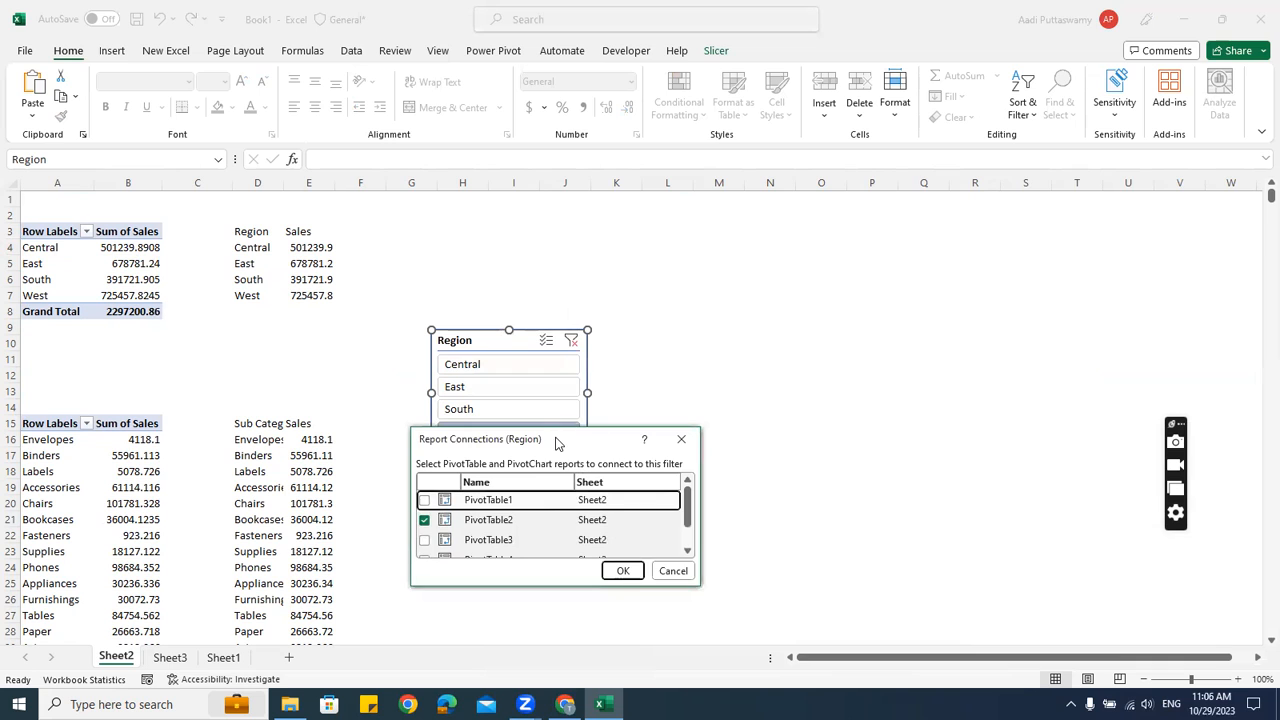
drag(557, 444, 845, 188)
drag(845, 331, 846, 540)
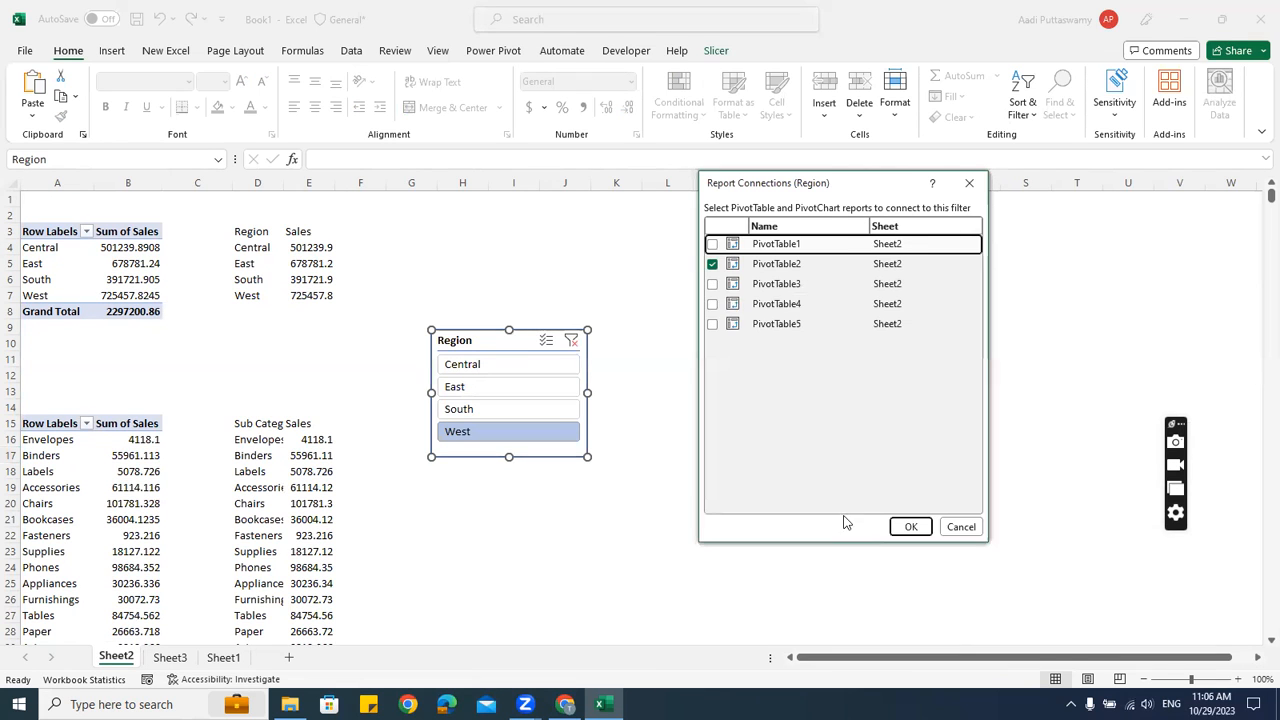
click(712, 284)
click(712, 304)
click(712, 324)
click(910, 526)
Try the slicer on South, East and West, finish on Central, then remove the slicer
click(720, 486)
scroll(674, 460, down, 3)
click(513, 264)
click(504, 245)
click(488, 286)
click(480, 247)
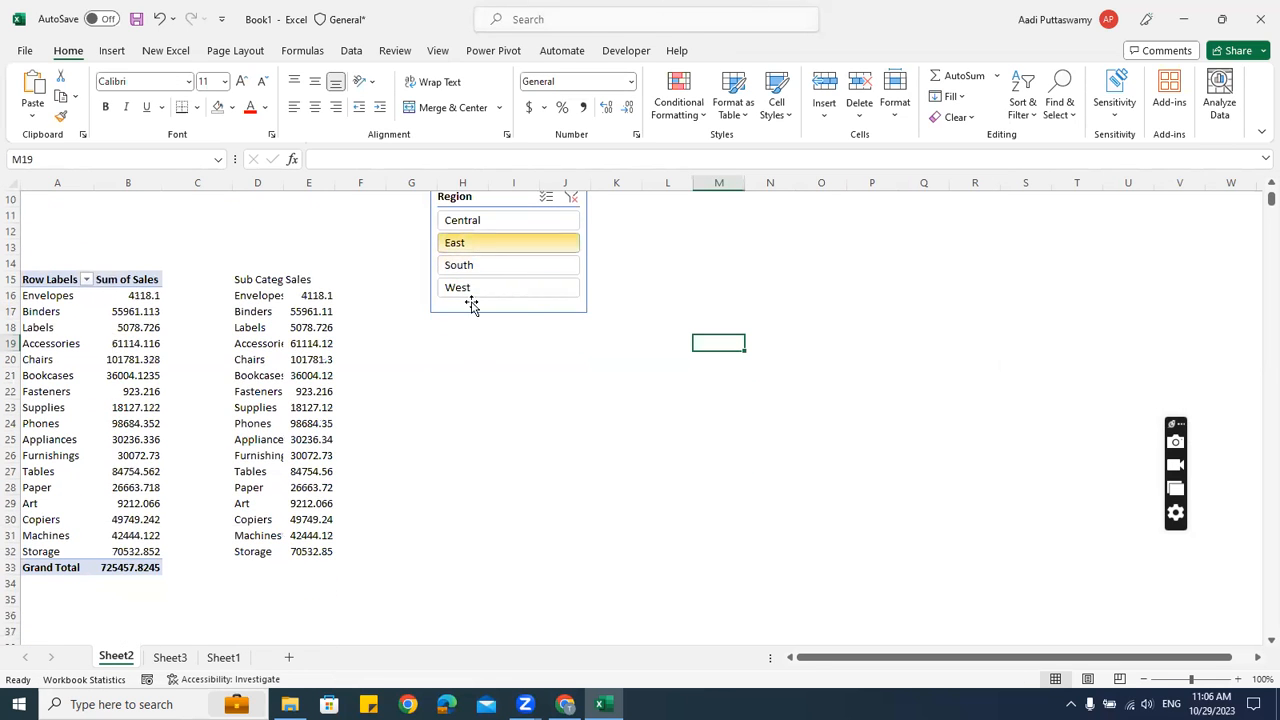
scroll(500, 363, down, 5)
scroll(500, 363, up, 8)
click(465, 367)
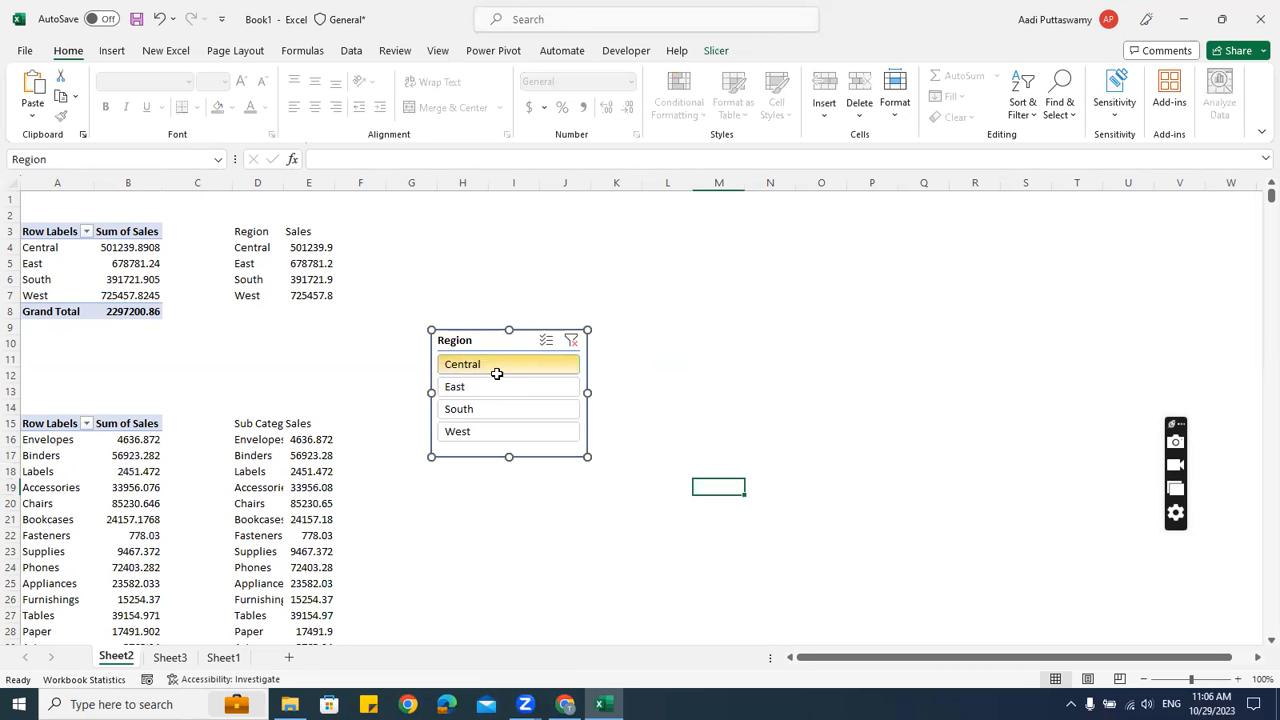
key(Delete)
Paste the Region slicer onto Sheet3 and fit it into the dashboard's left panel
click(170, 657)
click(1015, 452)
key(ctrl+v)
drag(1028, 457, 67, 276)
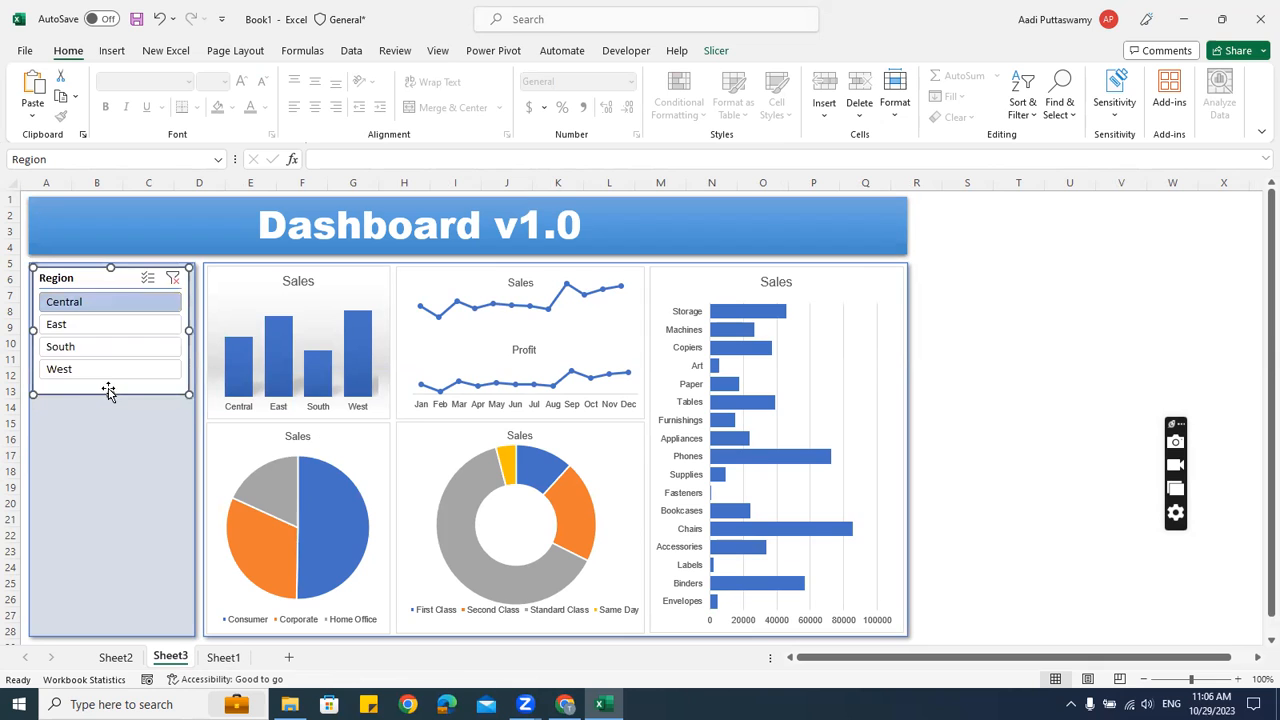
drag(110, 393, 114, 389)
click(1062, 370)
Try the East, South, West and Central regions, leaving the charts filtered to South
click(123, 324)
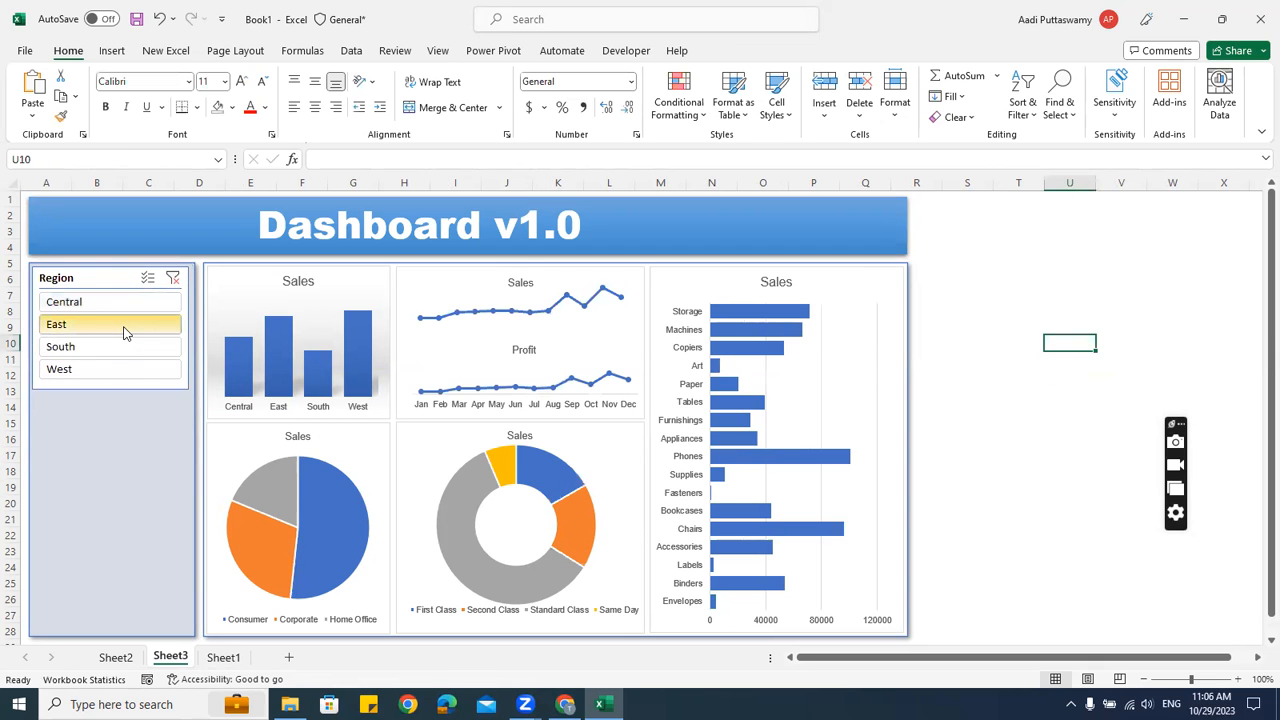
click(121, 346)
click(118, 369)
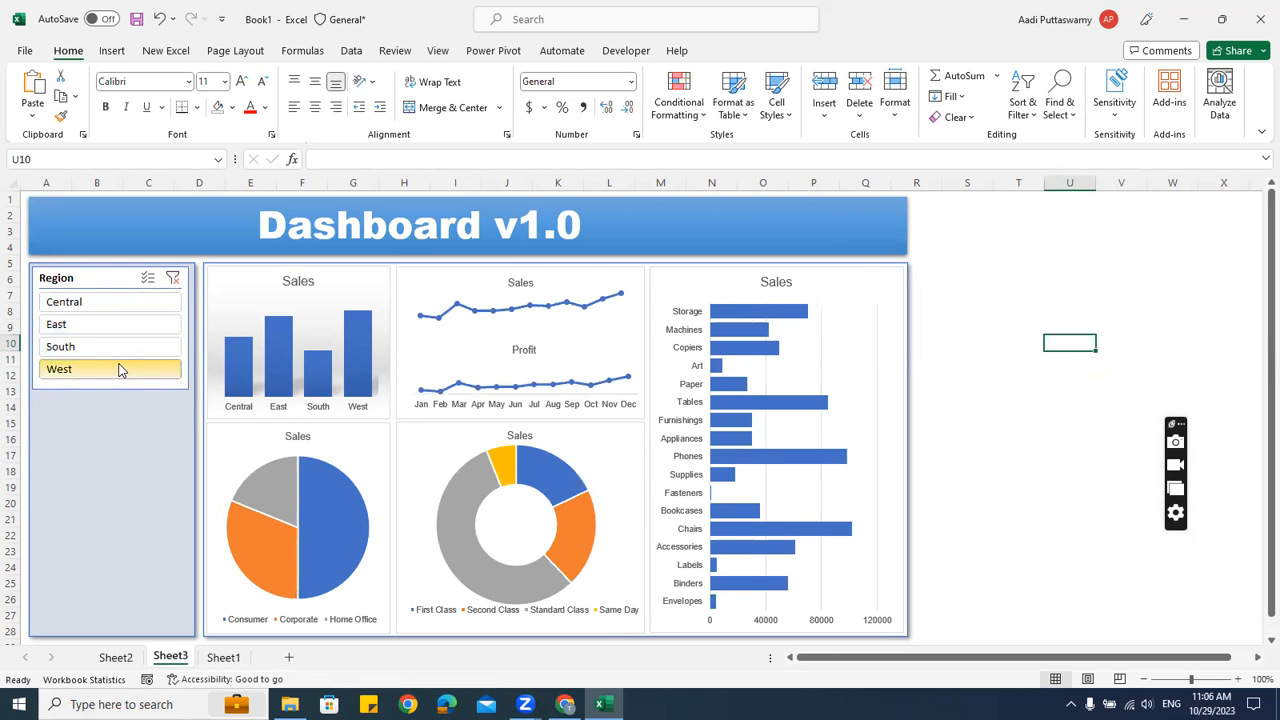
click(128, 290)
click(128, 302)
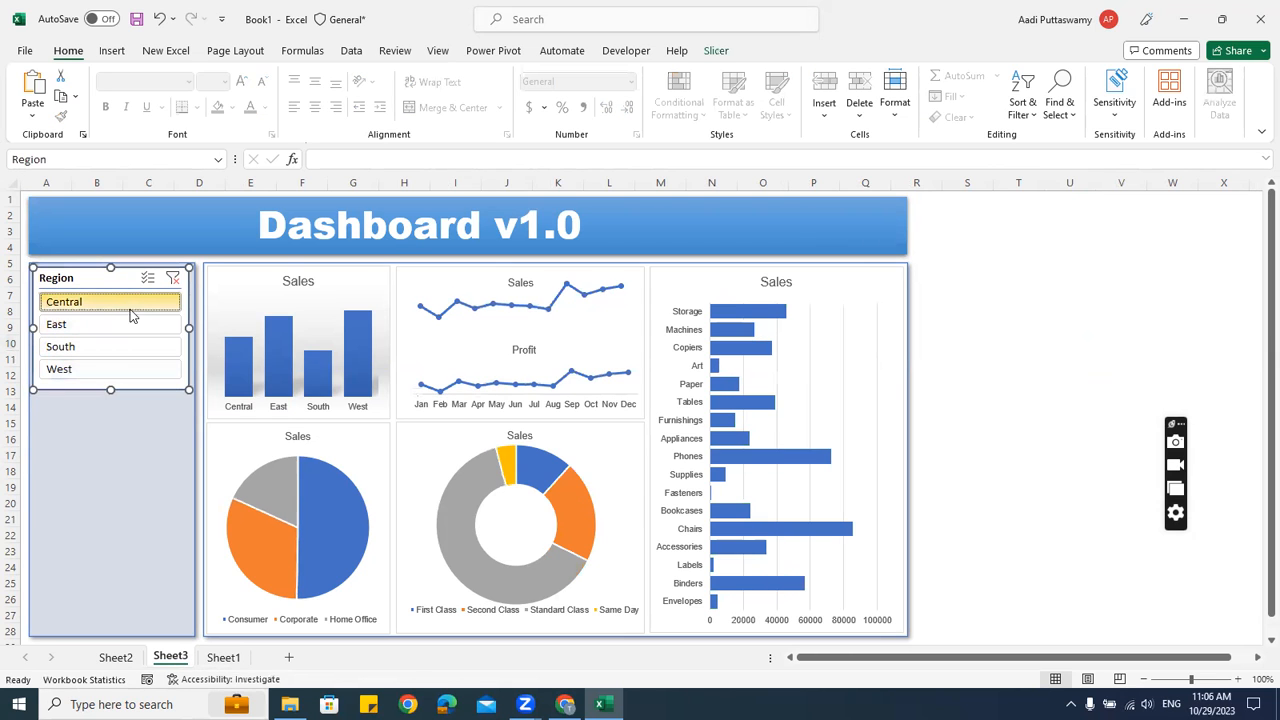
click(131, 324)
click(126, 346)
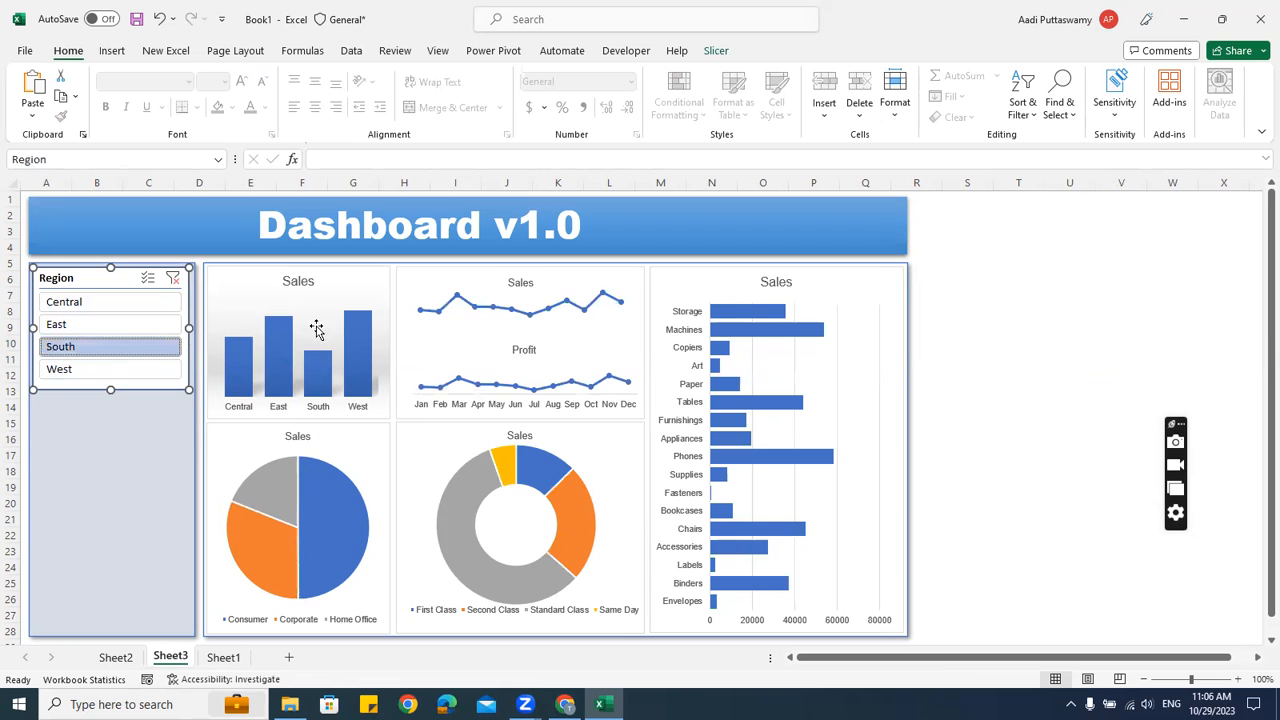
click(984, 326)
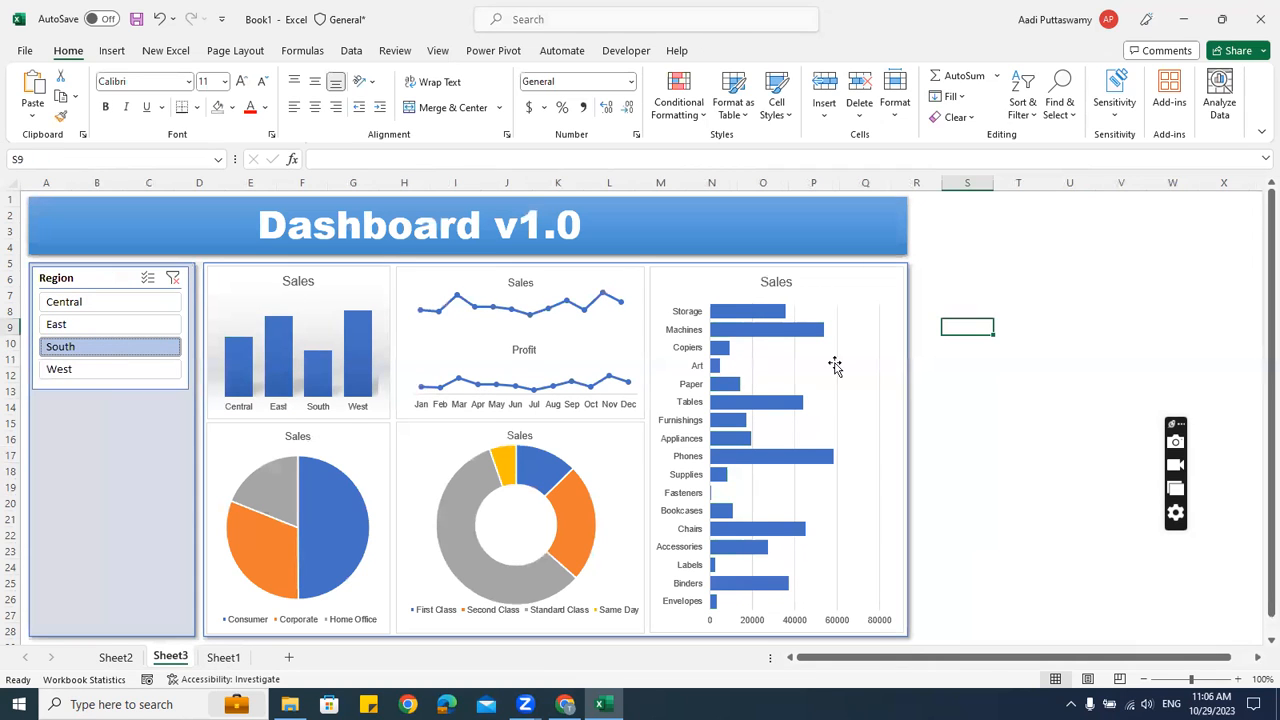
Insert a Category slicer from the Sheet2 sub-category pivot and shorten it to 3.39 cm
click(115, 657)
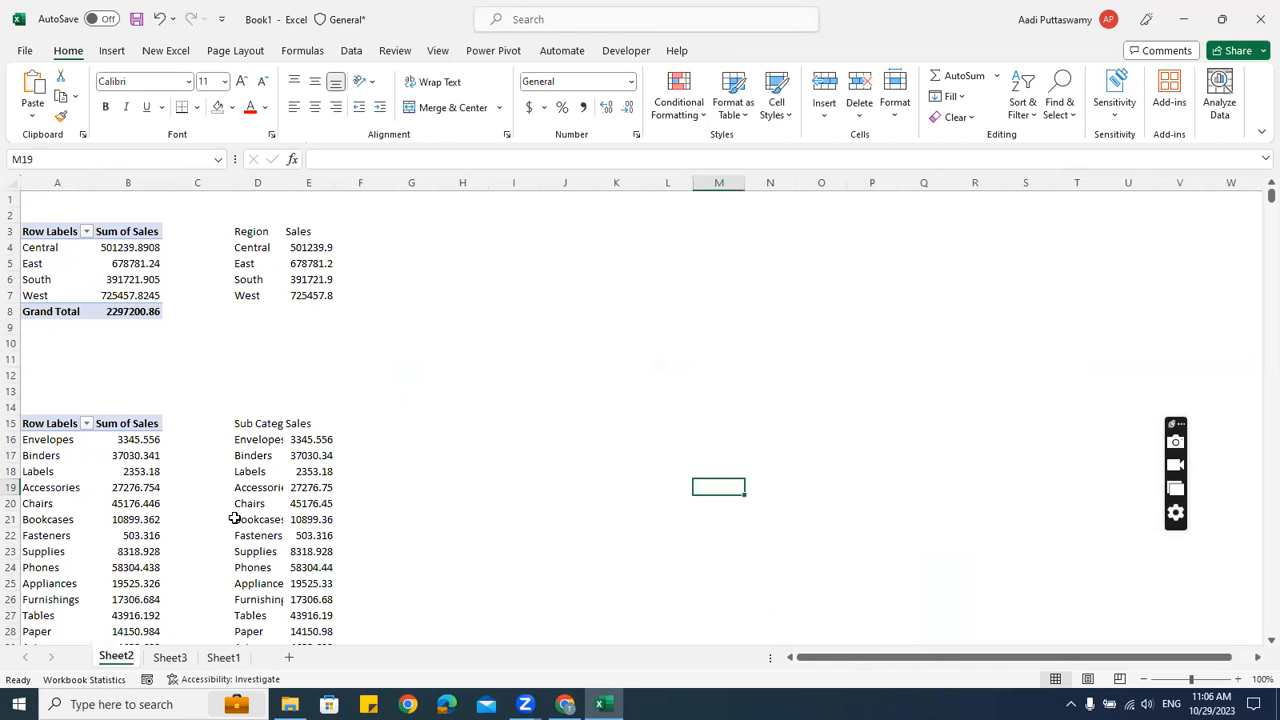
click(113, 490)
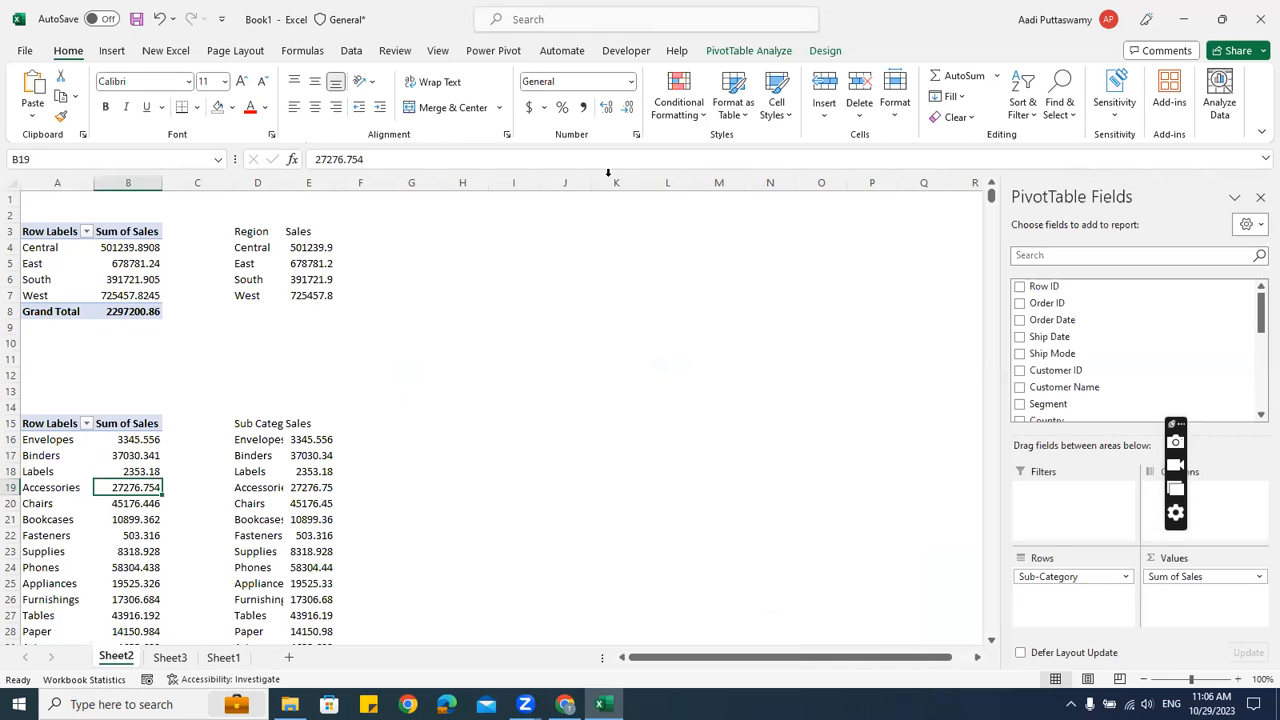
click(770, 52)
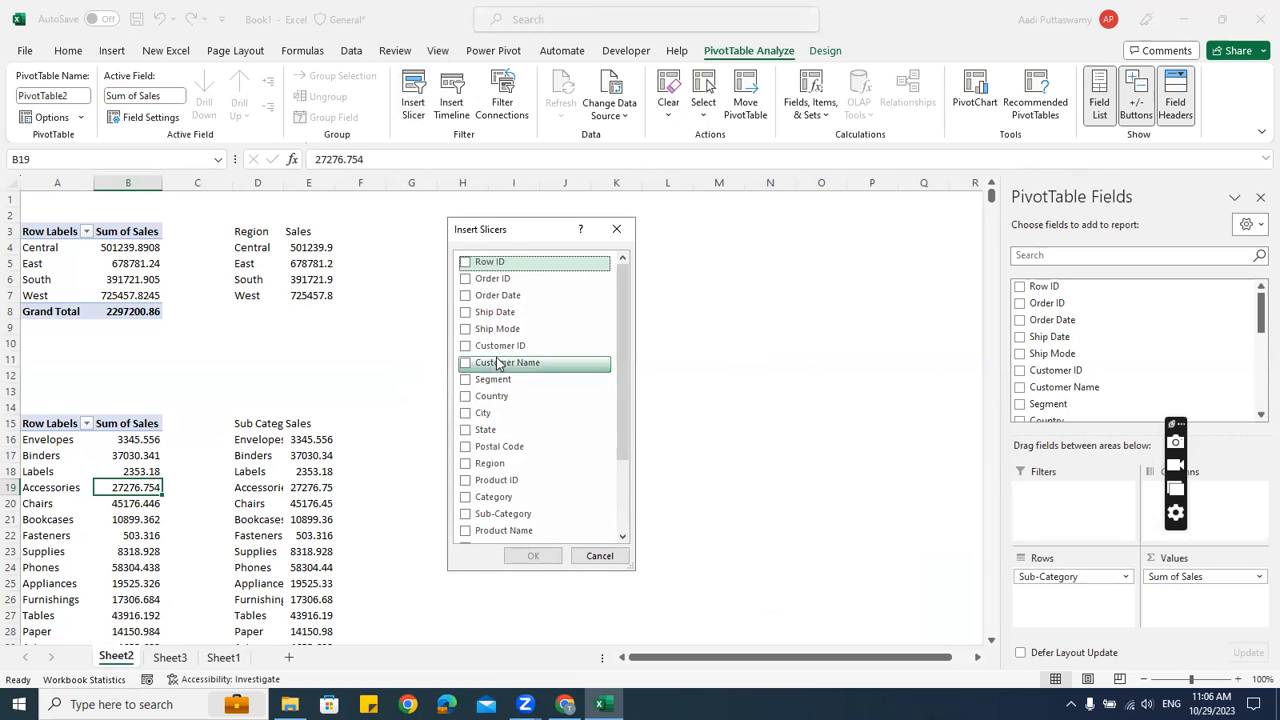
scroll(500, 363, down, 2)
click(466, 421)
click(533, 556)
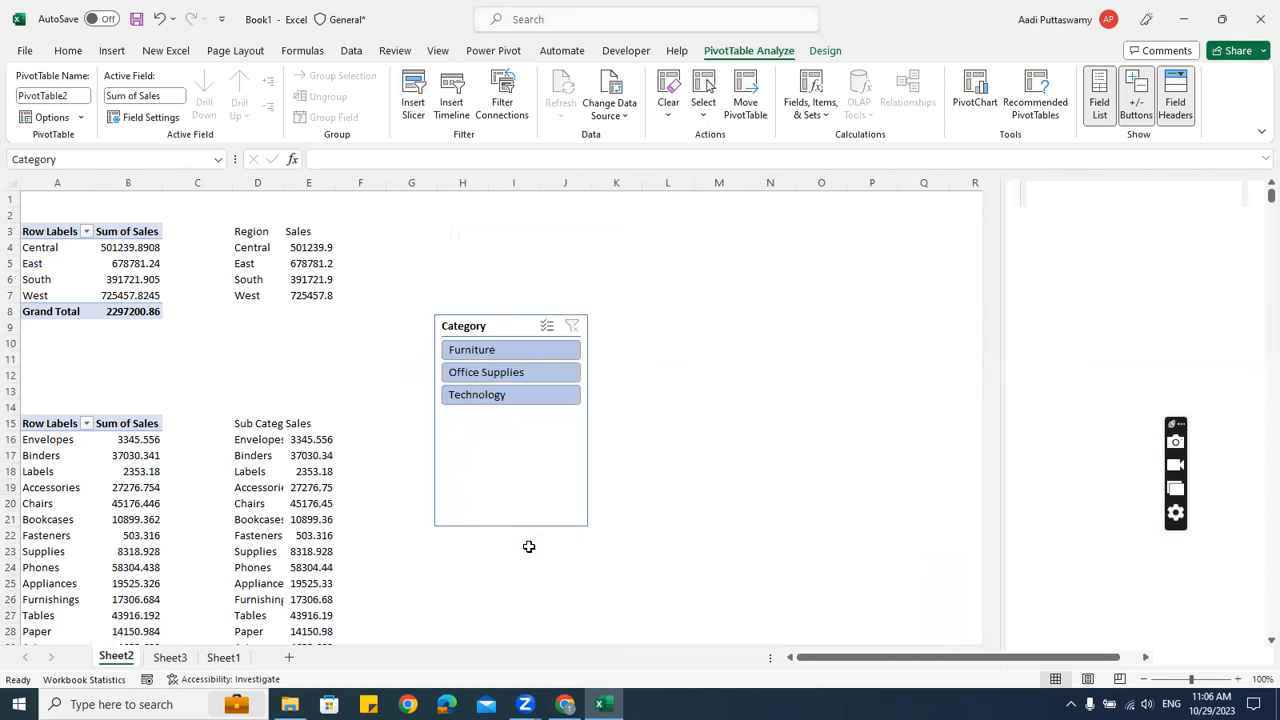
drag(510, 526, 554, 418)
Link the Category slicer to PivotTable1, 3, 4 and 5, unlinking PivotTable2
right_click(512, 326)
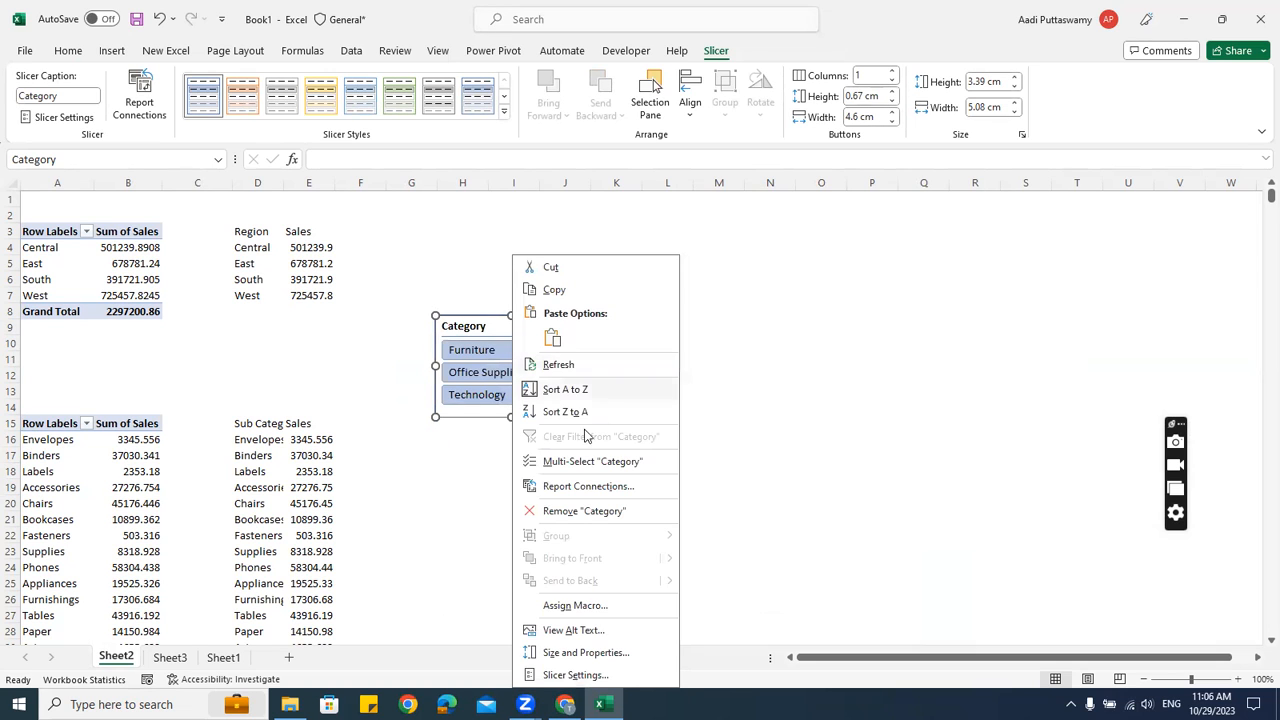
click(575, 486)
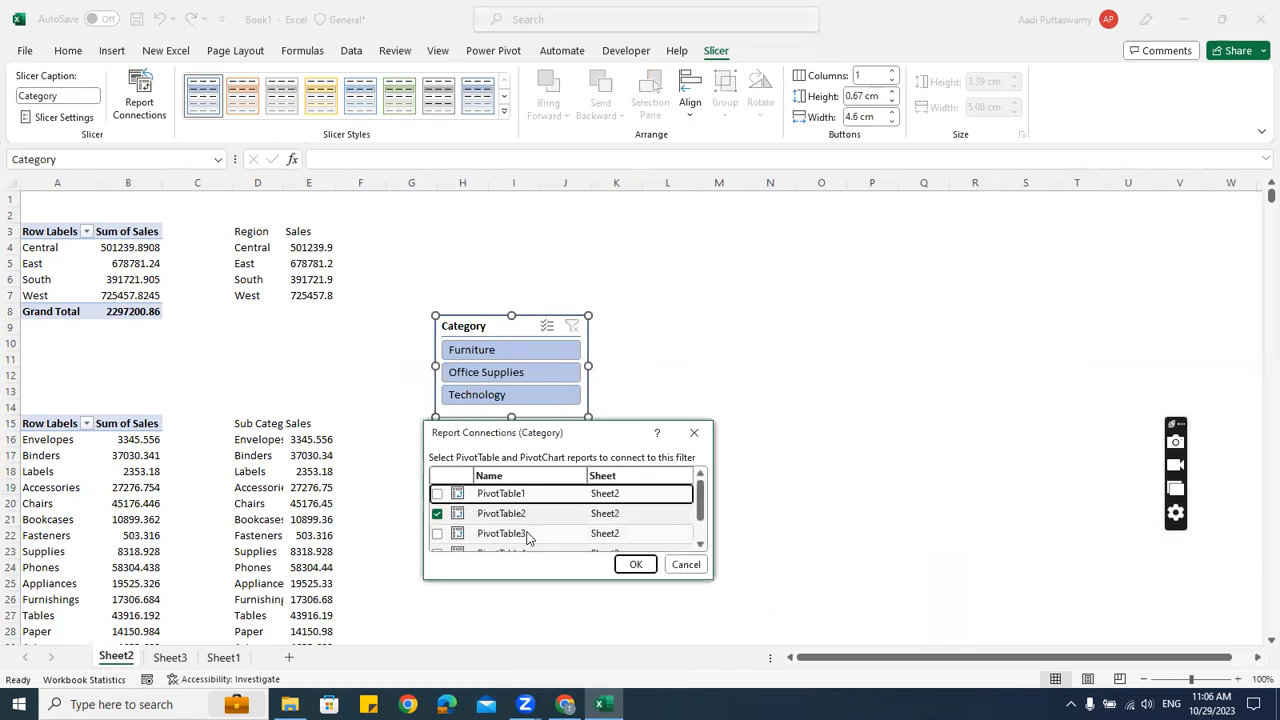
drag(714, 584, 732, 666)
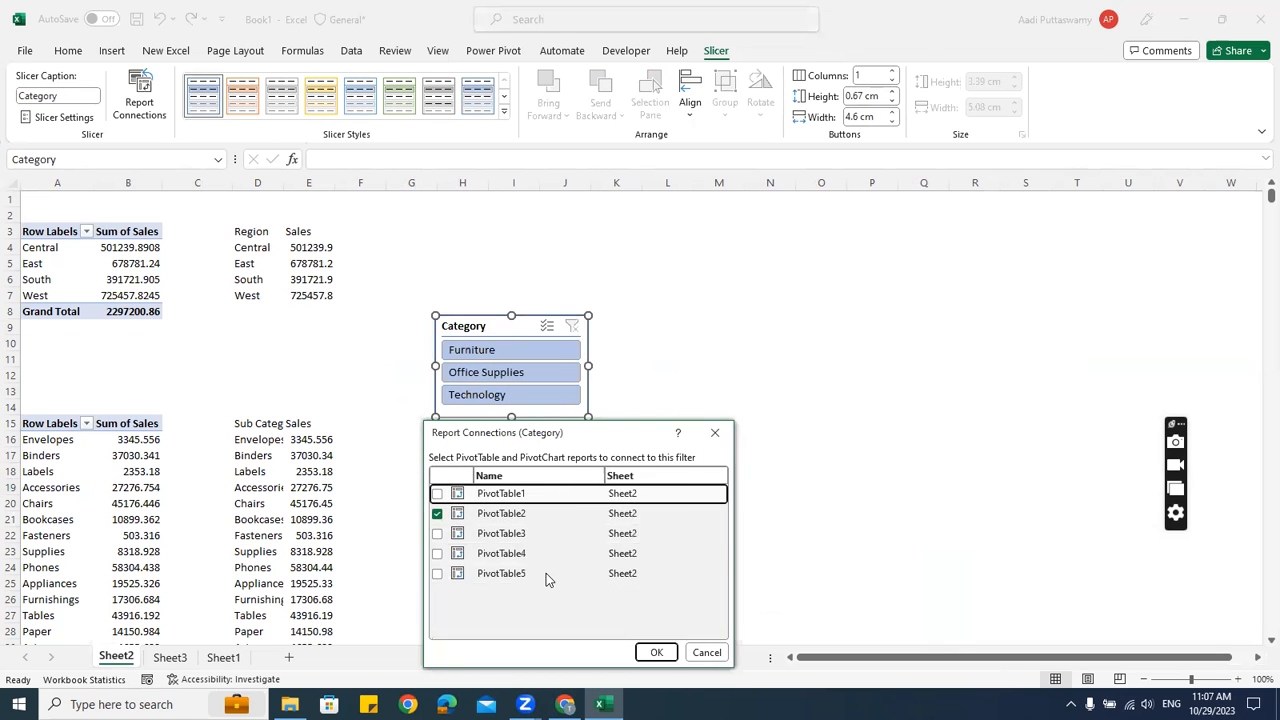
click(437, 533)
key(Down)
key(space)
key(Down)
key(space)
key(Up)
key(Up)
key(Up)
key(space)
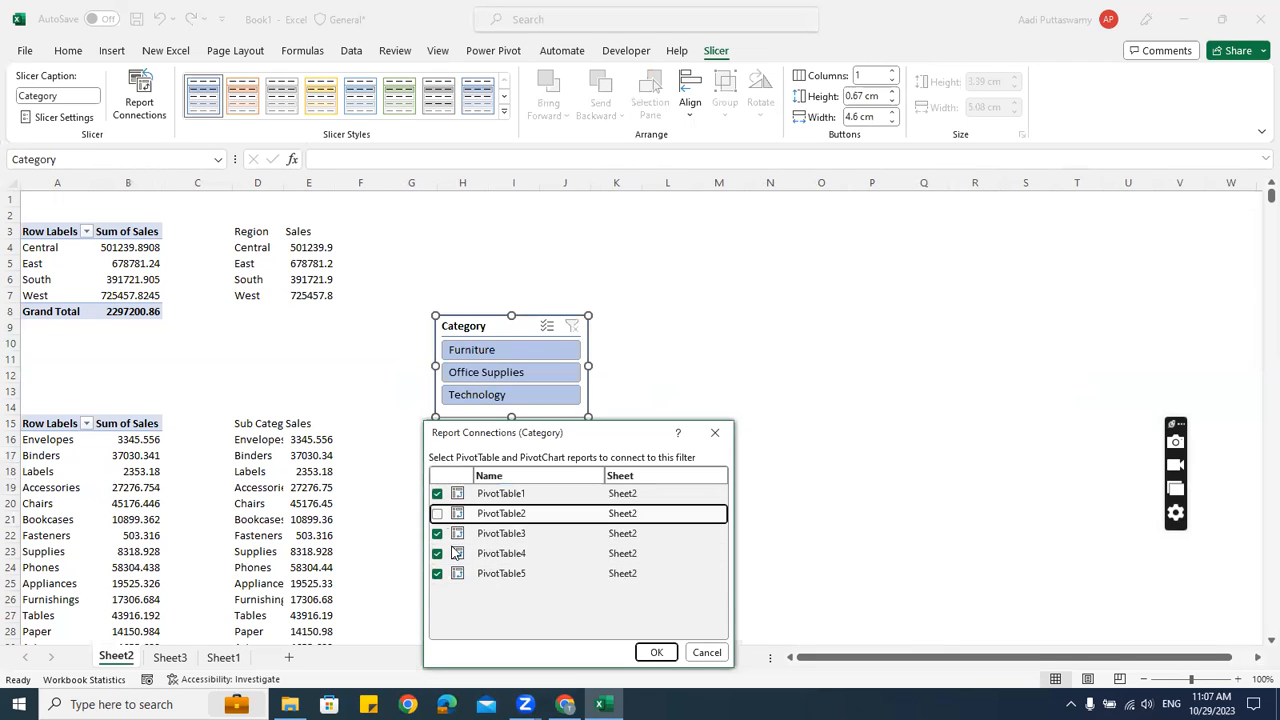
click(645, 652)
click(664, 439)
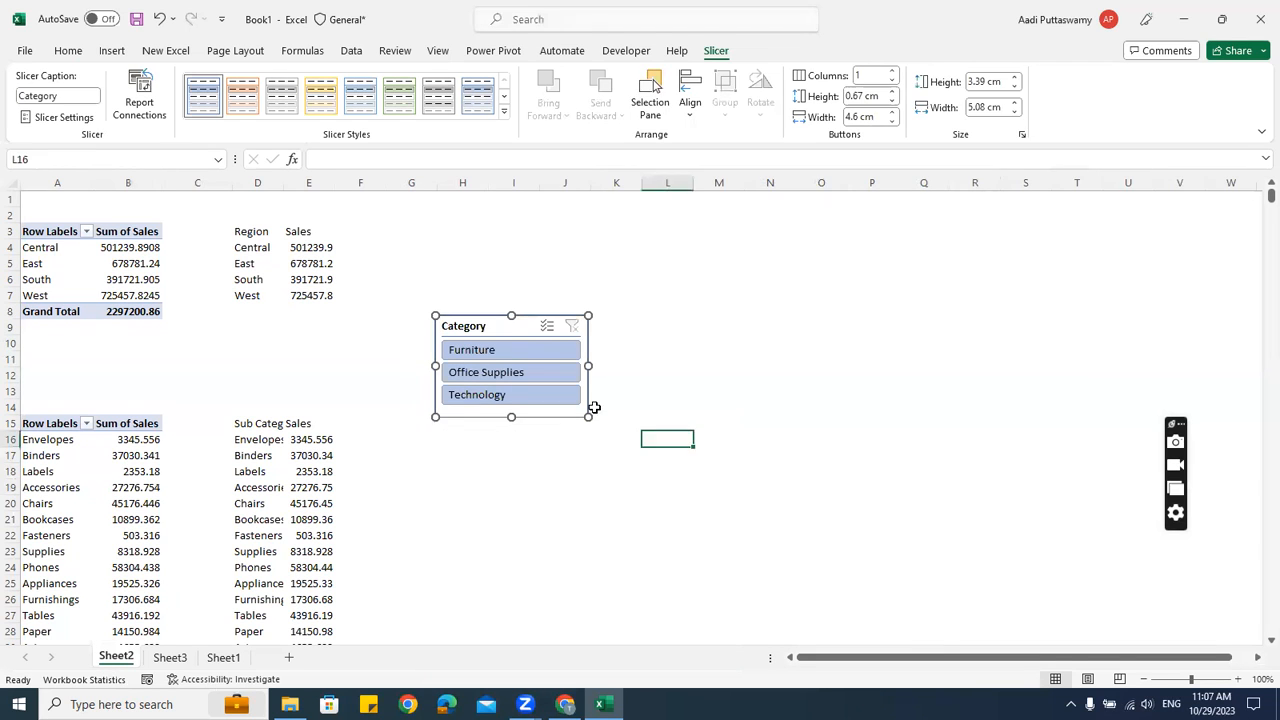
click(489, 327)
Paste the Category slicer on Sheet3 below the Region slicer, widened to fit the panel
click(666, 439)
click(170, 657)
key(ctrl+v)
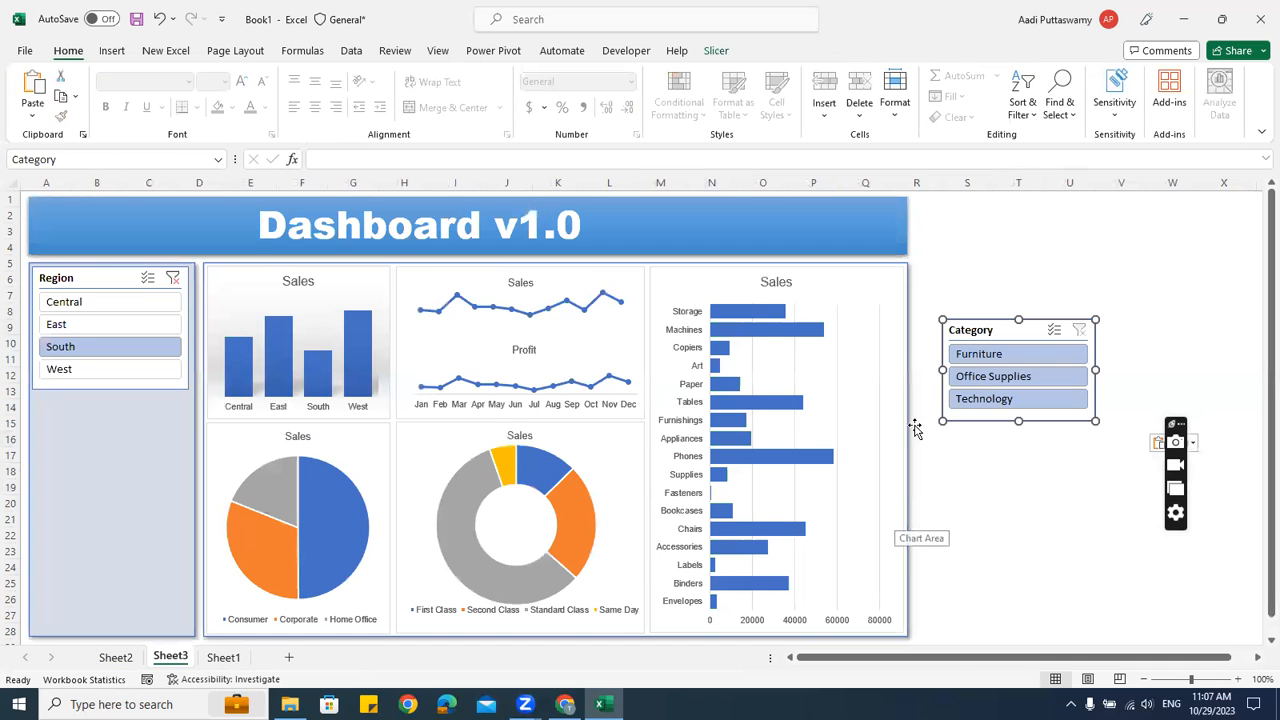
drag(951, 334, 79, 402)
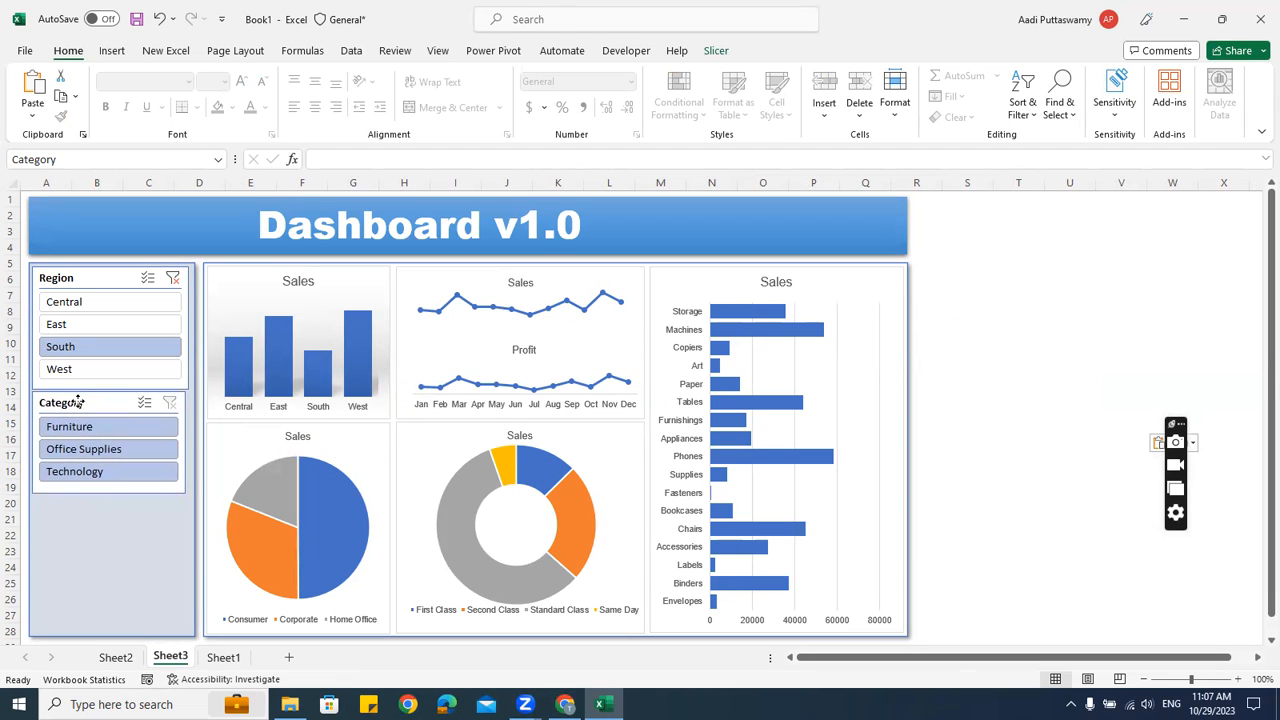
drag(182, 443, 188, 440)
Try each category, leave the charts on Furniture, and return to Sheet2
click(84, 426)
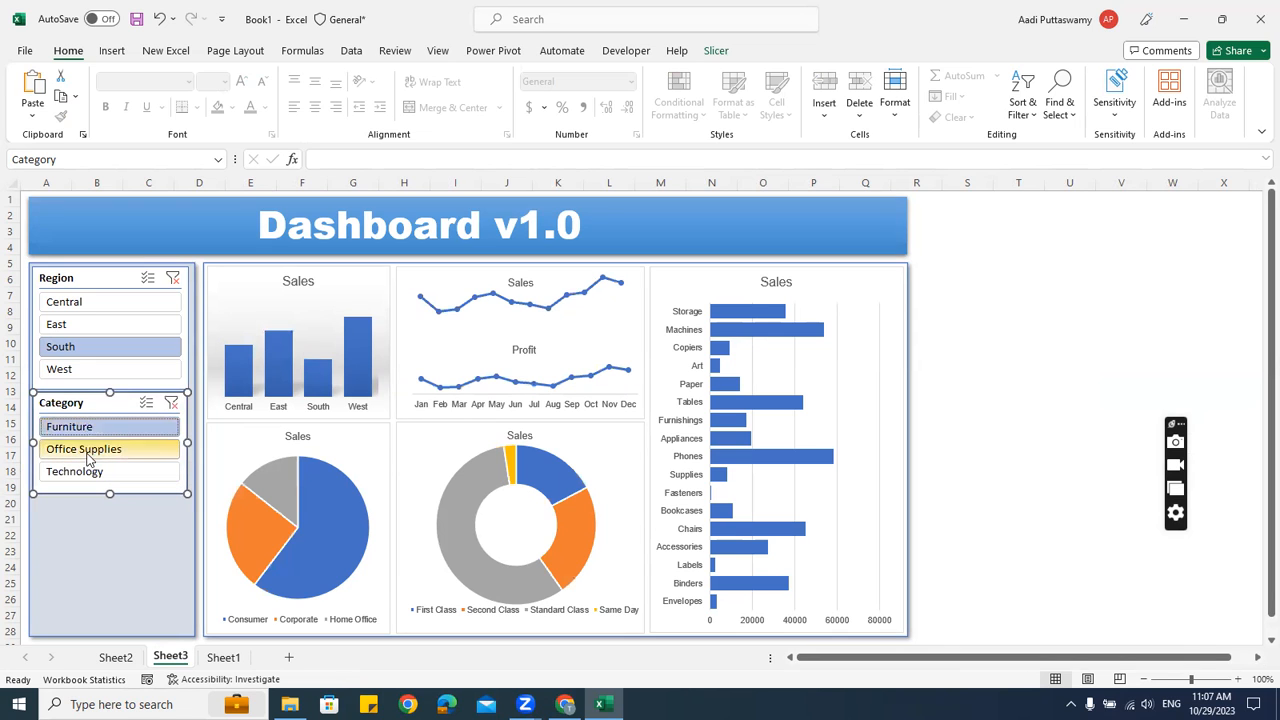
click(88, 451)
click(86, 471)
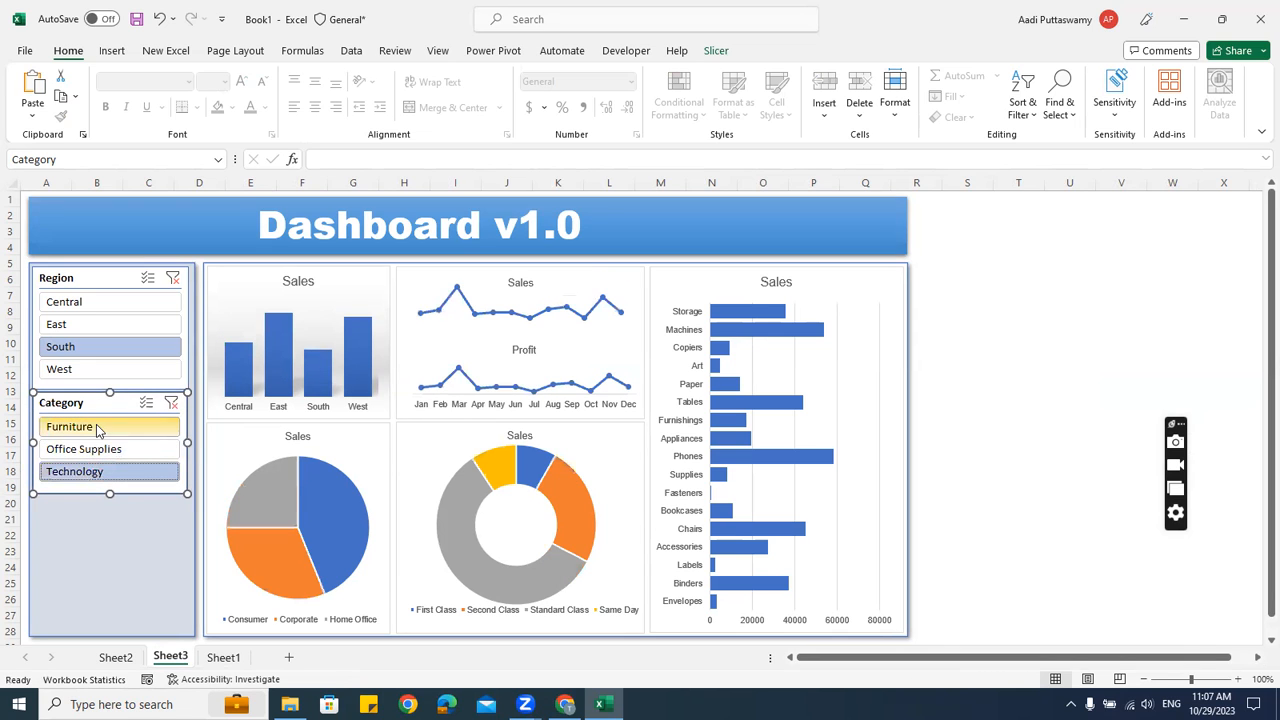
click(97, 430)
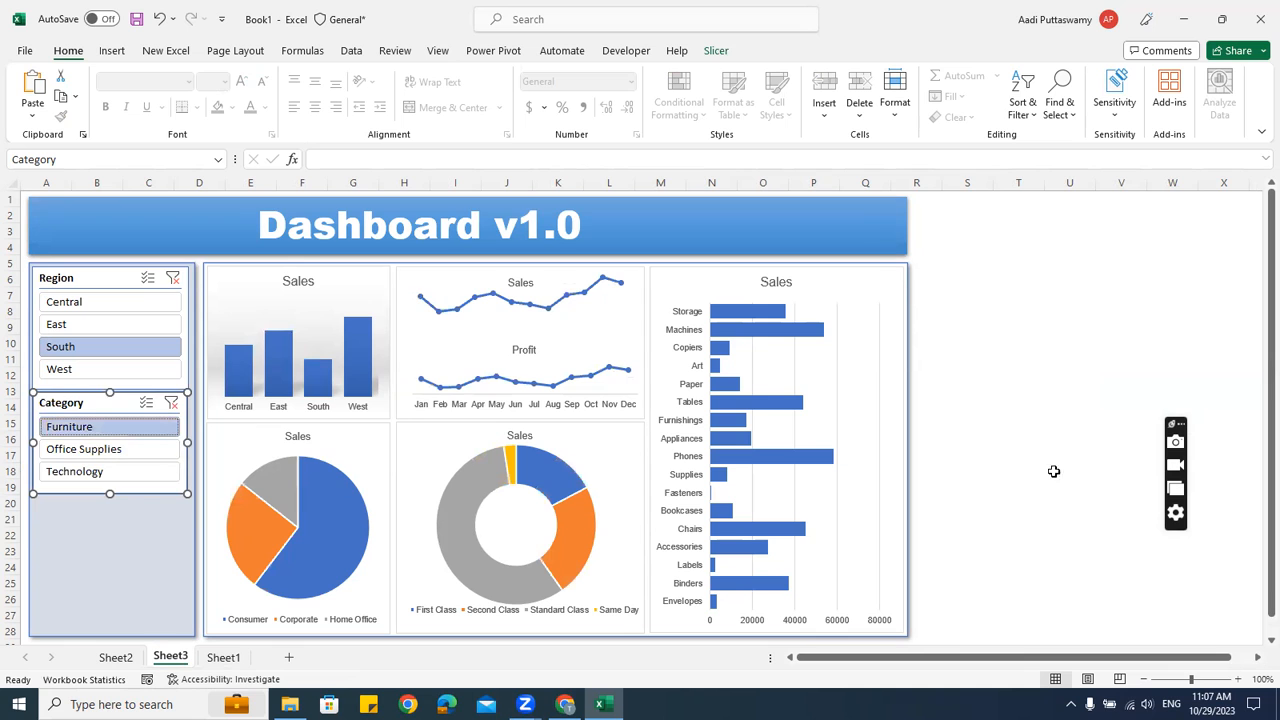
click(1080, 362)
click(116, 657)
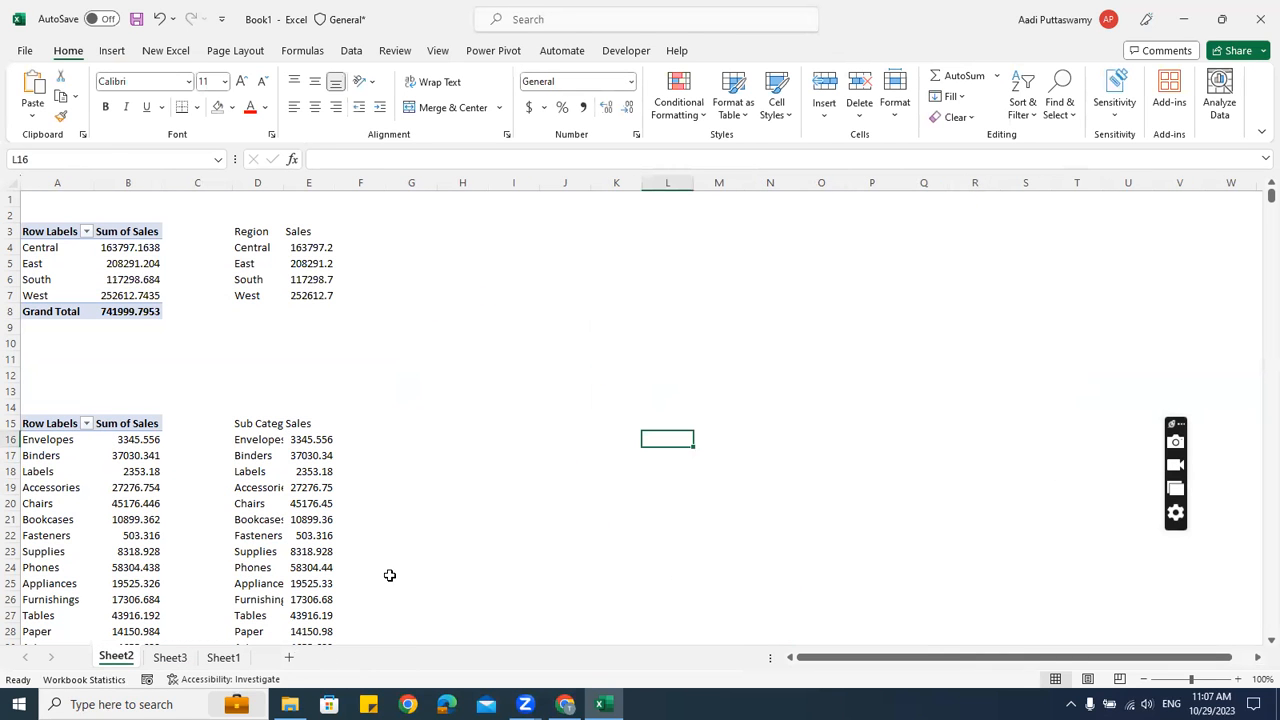
Insert an Order Date timeline for the monthly sales and profit pivot table
scroll(391, 554, down, 9)
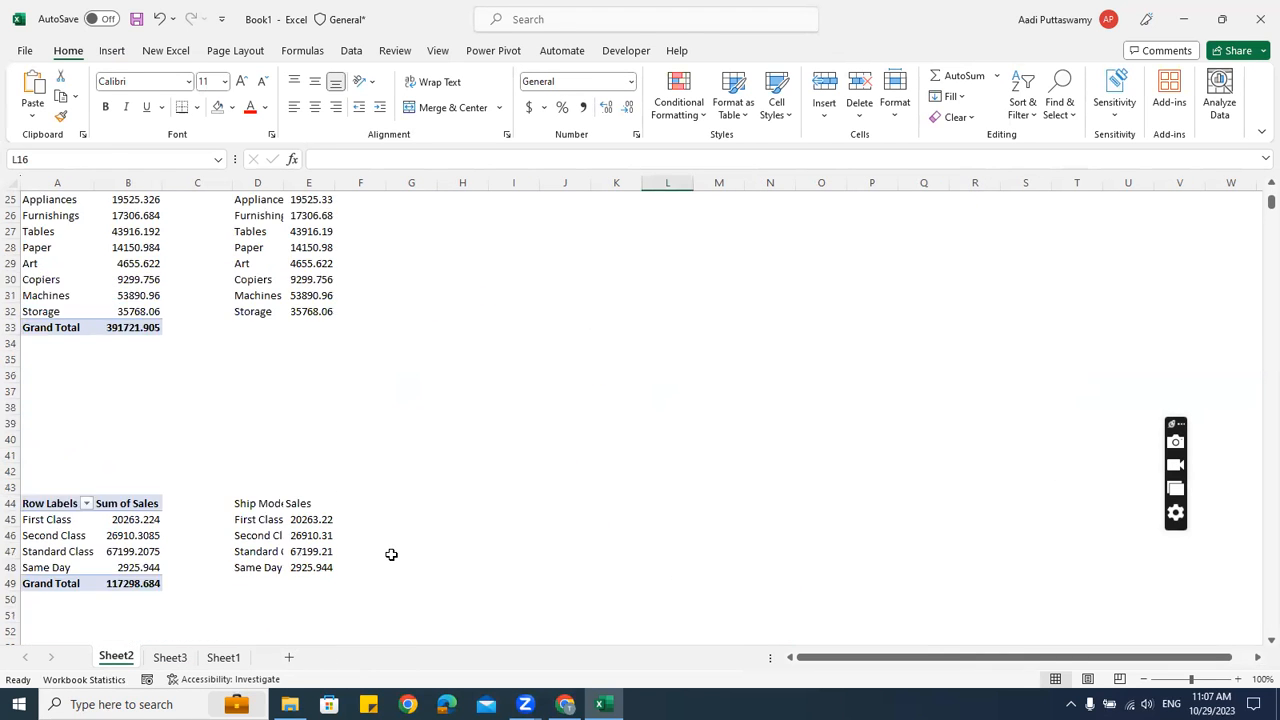
scroll(391, 554, up, 4)
scroll(391, 554, down, 8)
scroll(391, 554, down, 10)
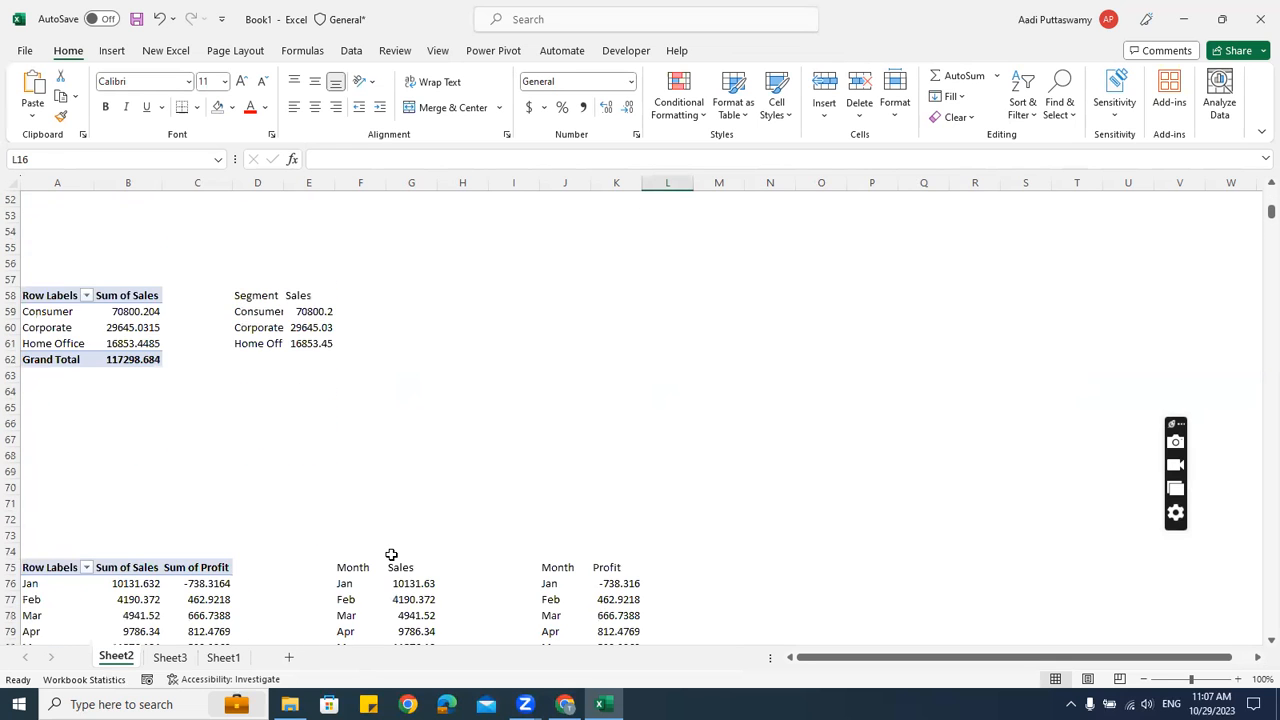
click(178, 411)
click(118, 54)
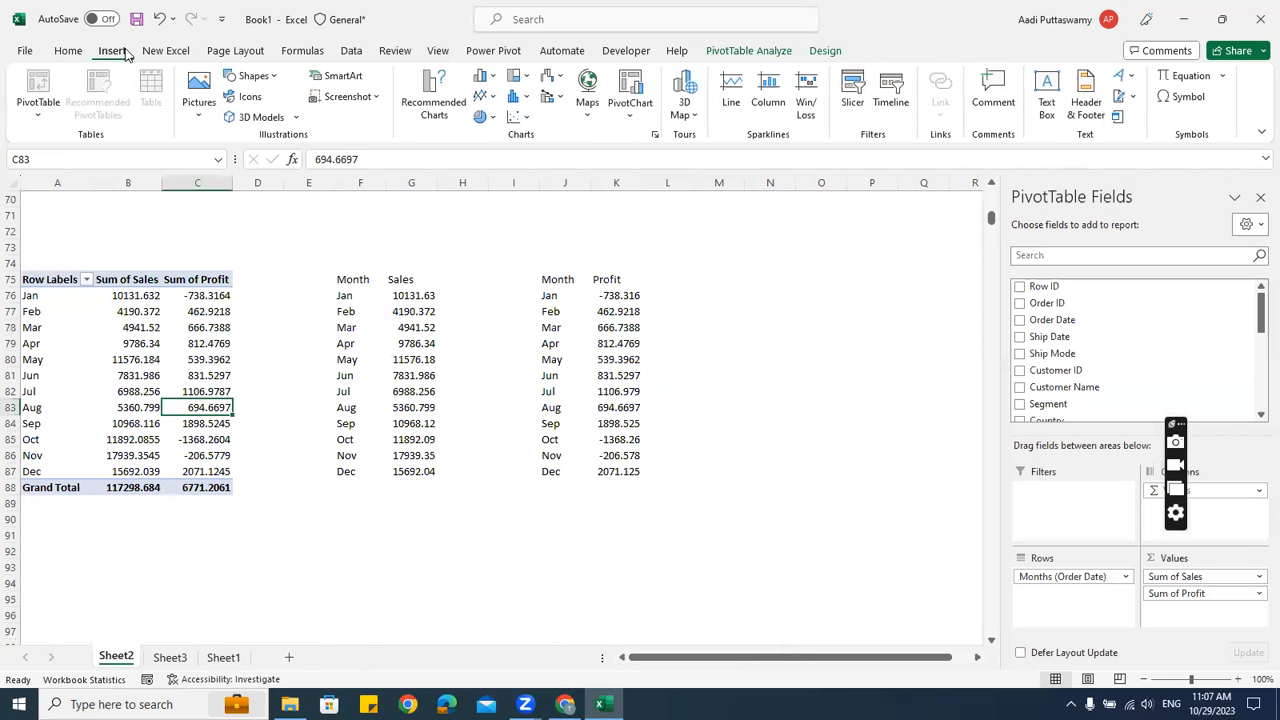
click(745, 52)
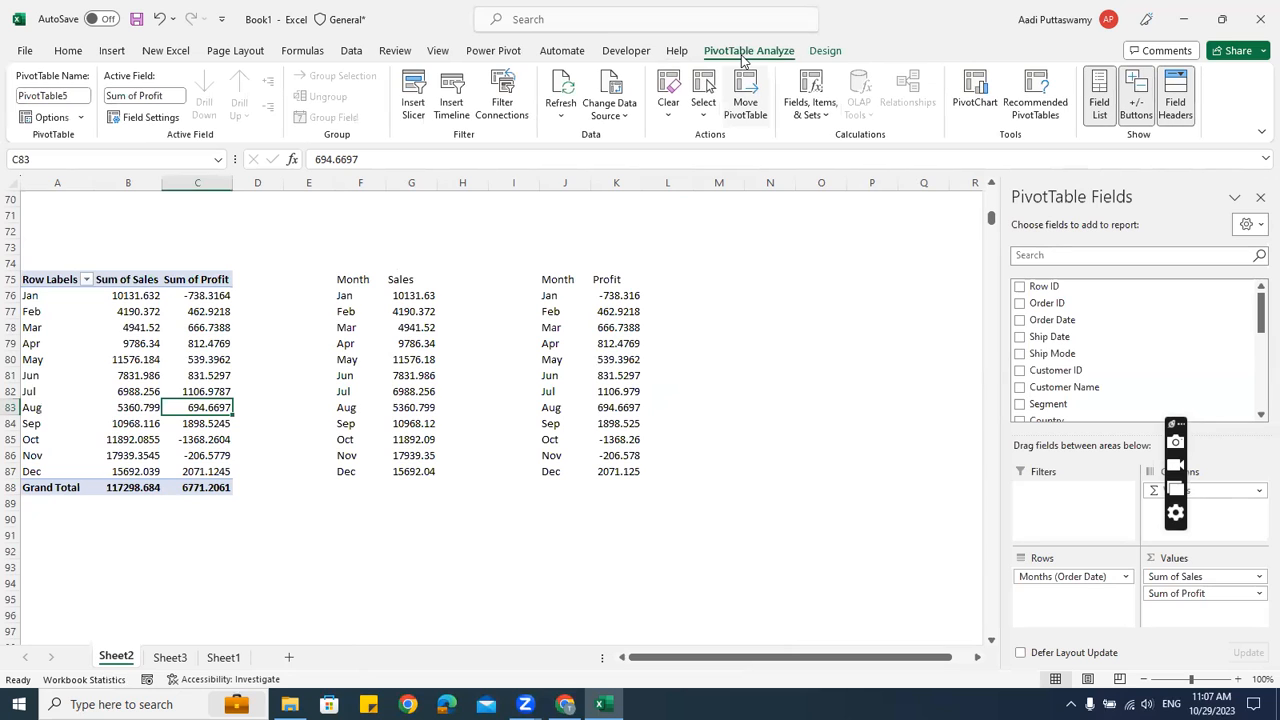
click(452, 102)
click(465, 322)
click(533, 496)
Remove the new timeline from Sheet2 so it can go on the dashboard
click(720, 362)
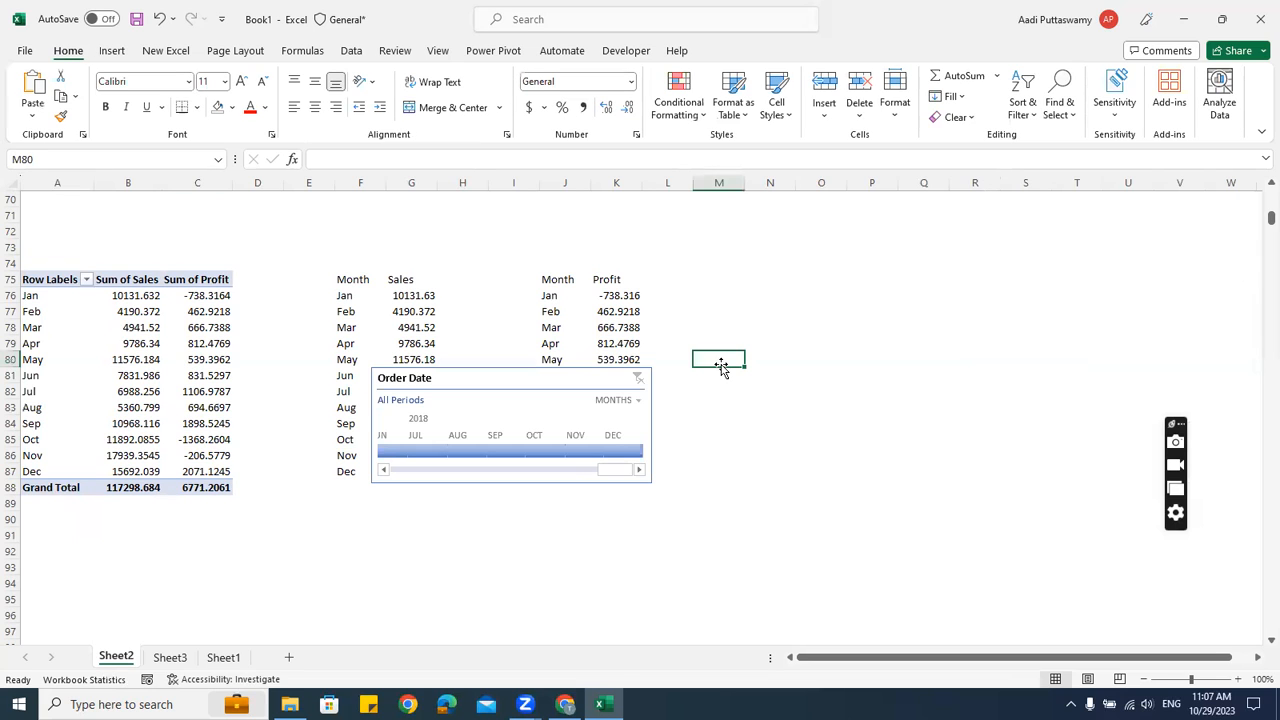
click(472, 378)
key(Delete)
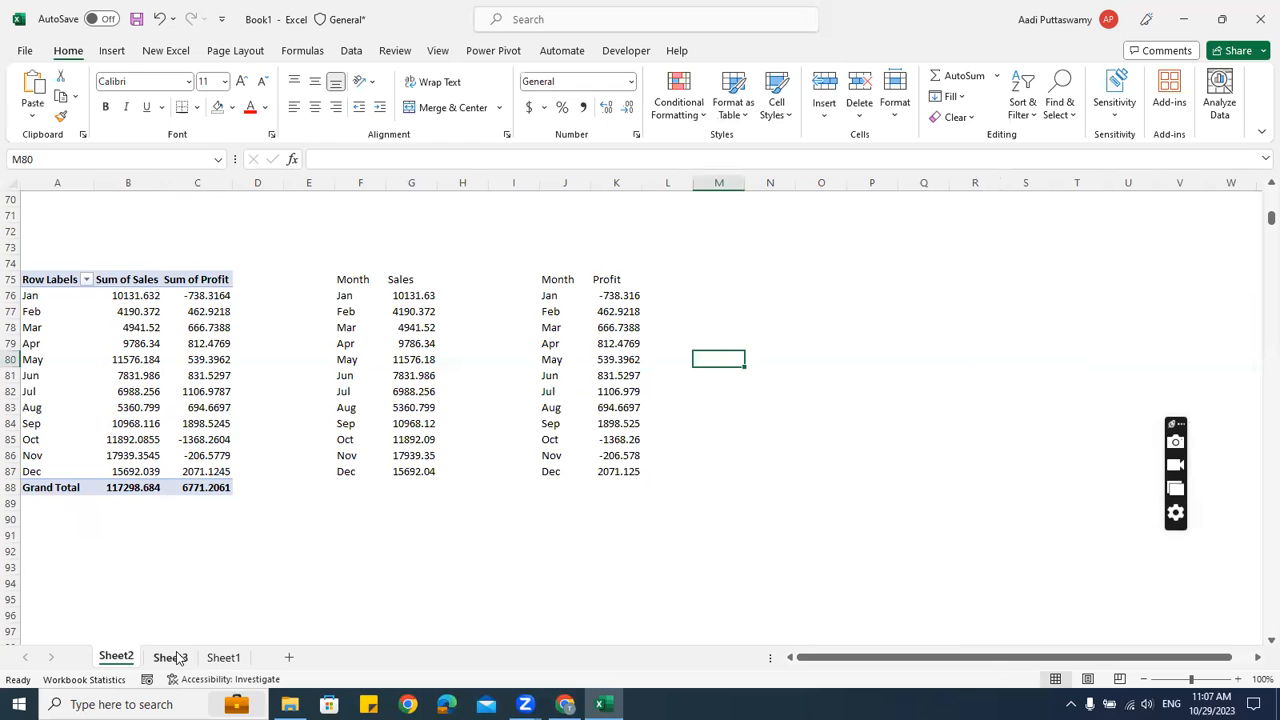
click(170, 657)
Paste the Order Date timeline under the Category slicer, narrowed to the panel width
click(966, 382)
key(ctrl+v)
drag(1040, 382, 129, 509)
drag(314, 556, 177, 596)
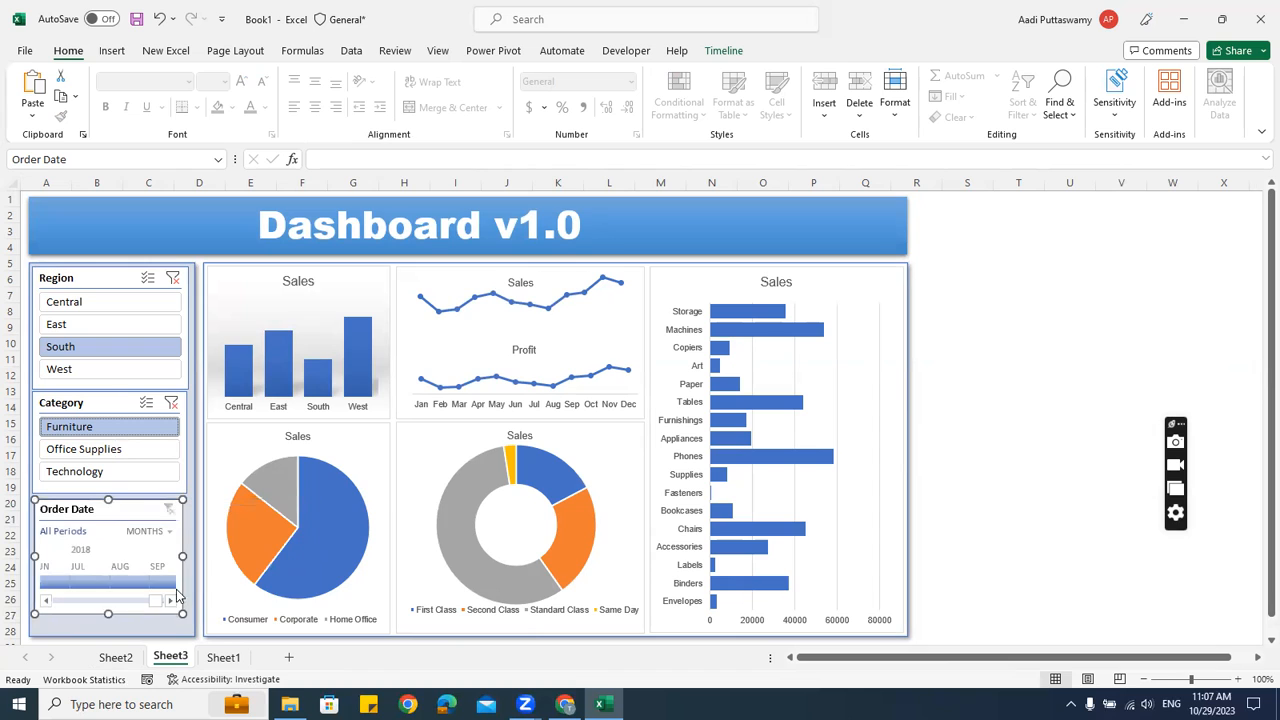
Switch the timeline to YEARS and step through 2016, 2017, ending on 2018
click(160, 531)
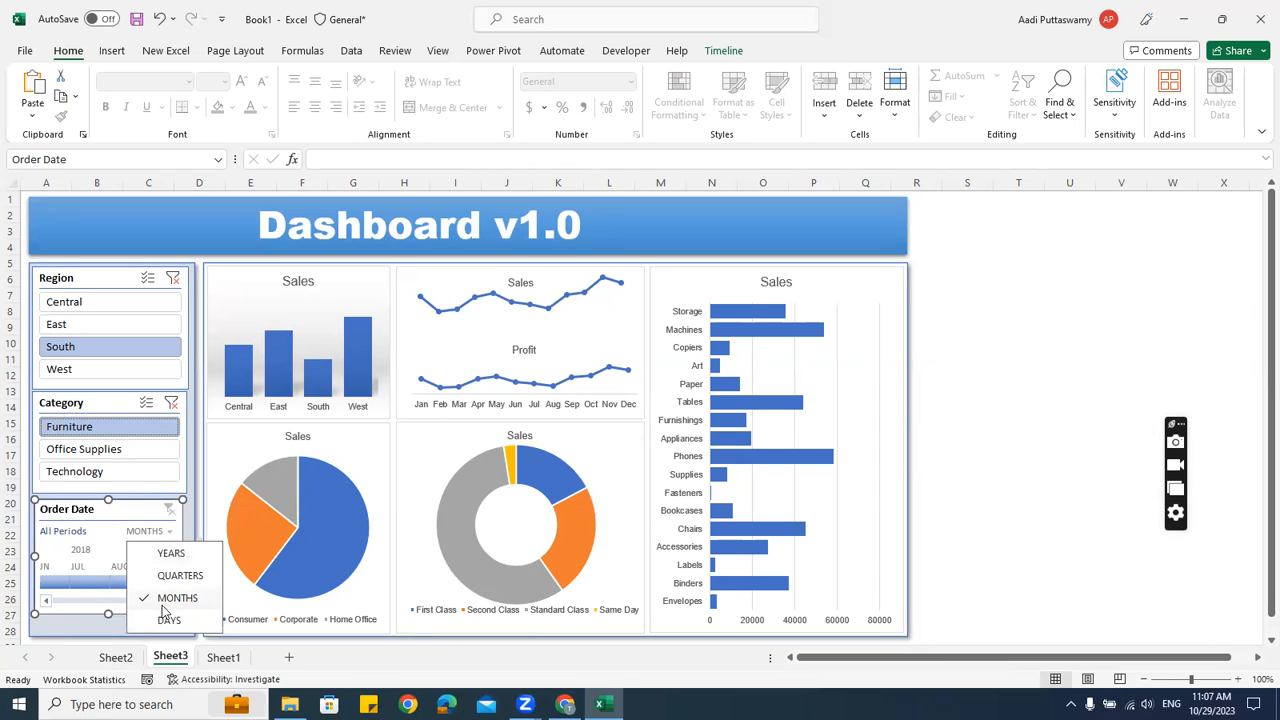
click(171, 555)
click(997, 465)
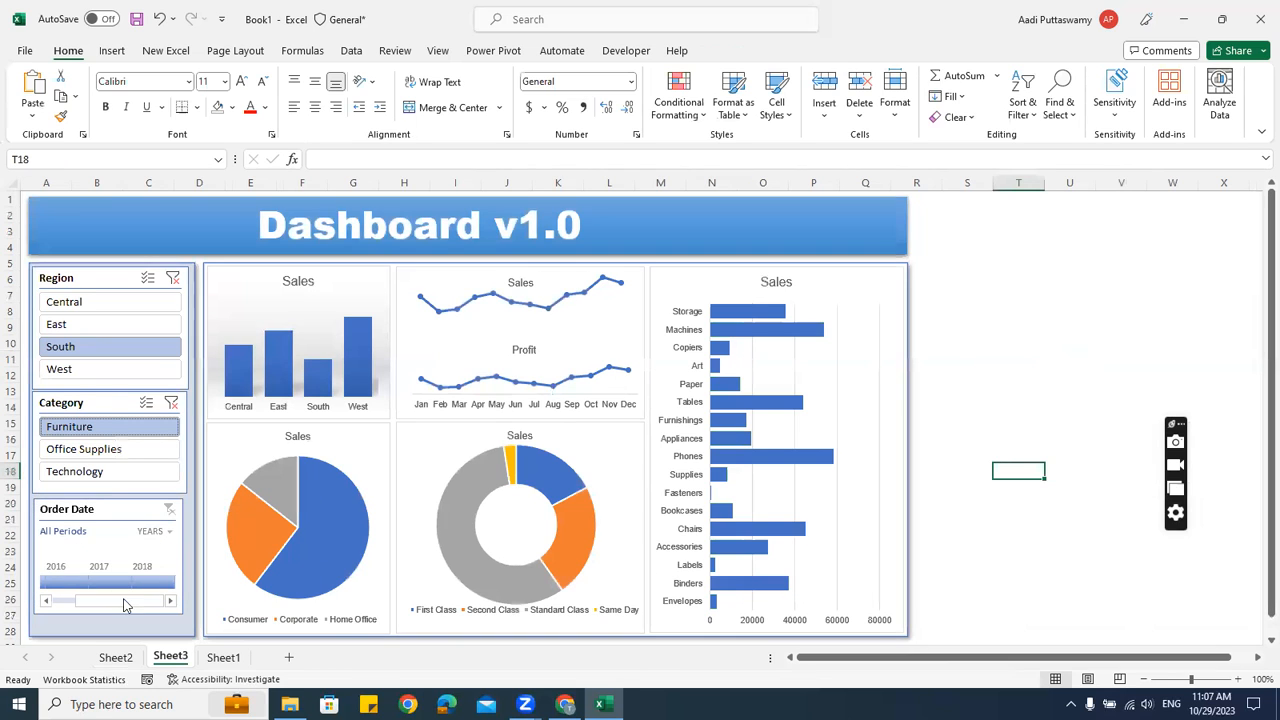
click(66, 583)
click(108, 583)
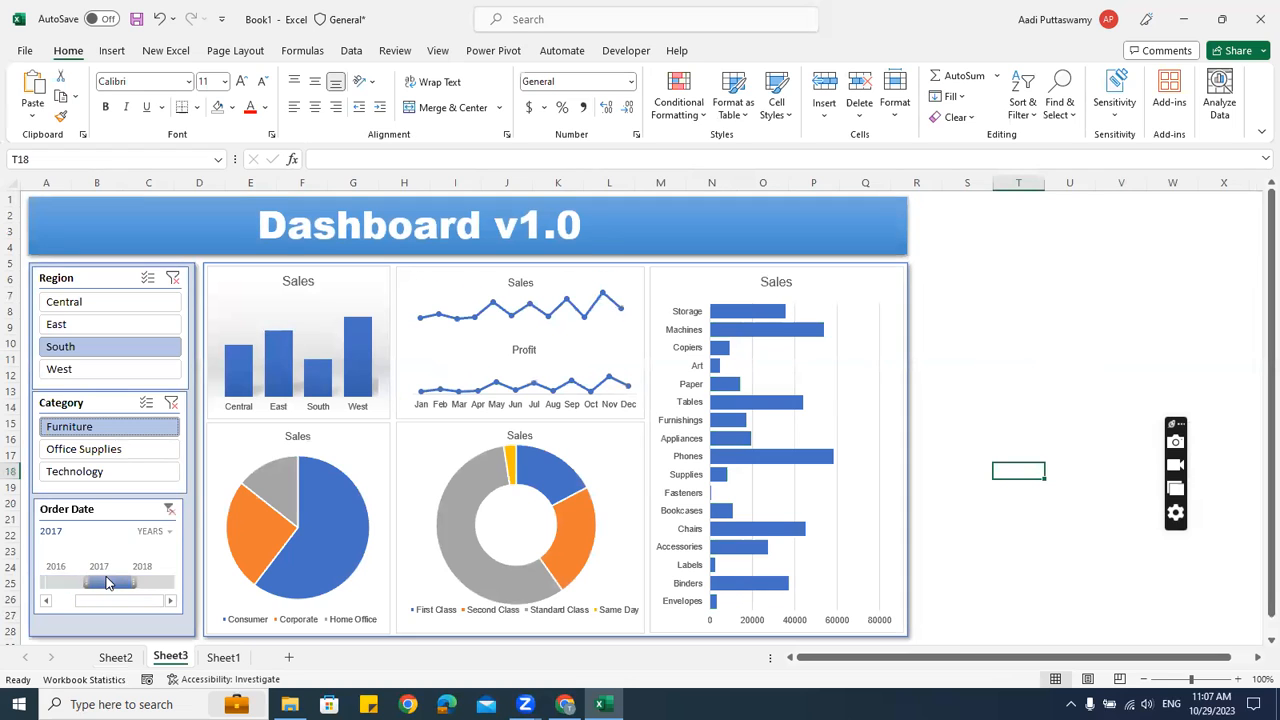
click(152, 583)
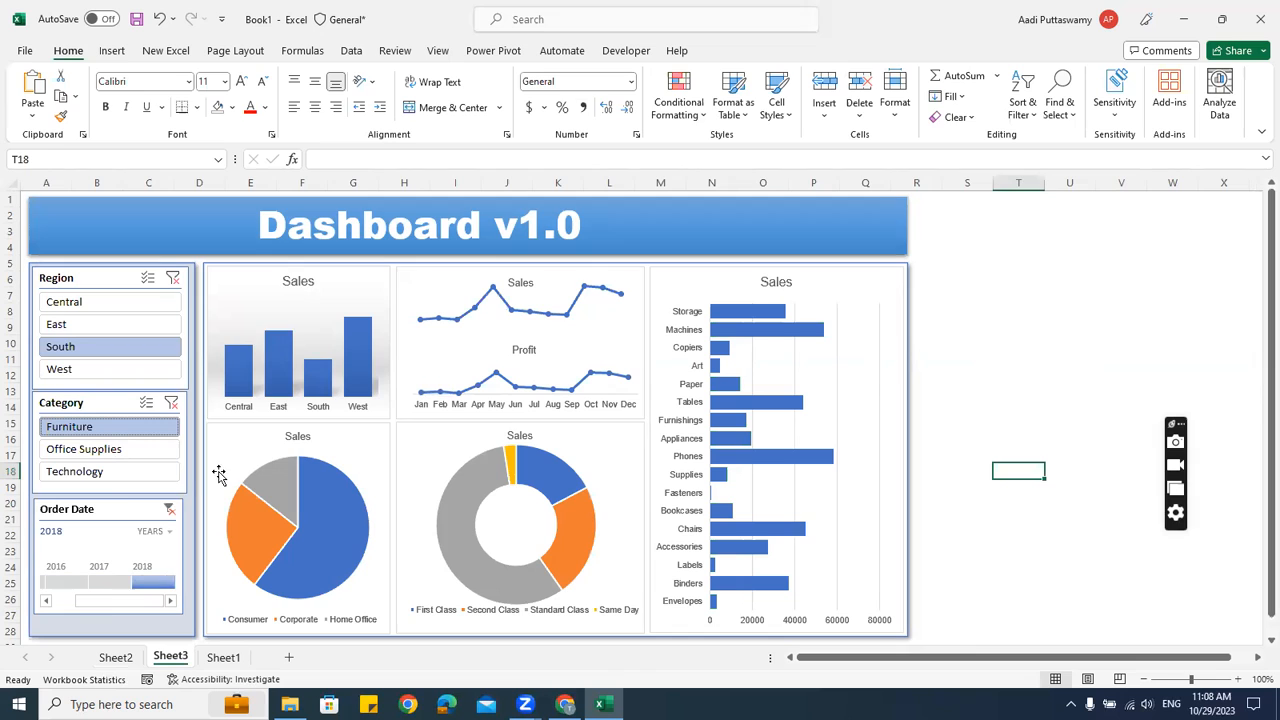
Connect the timeline to PivotTable1–5, then test it with the years 2016 and 2018
right_click(126, 510)
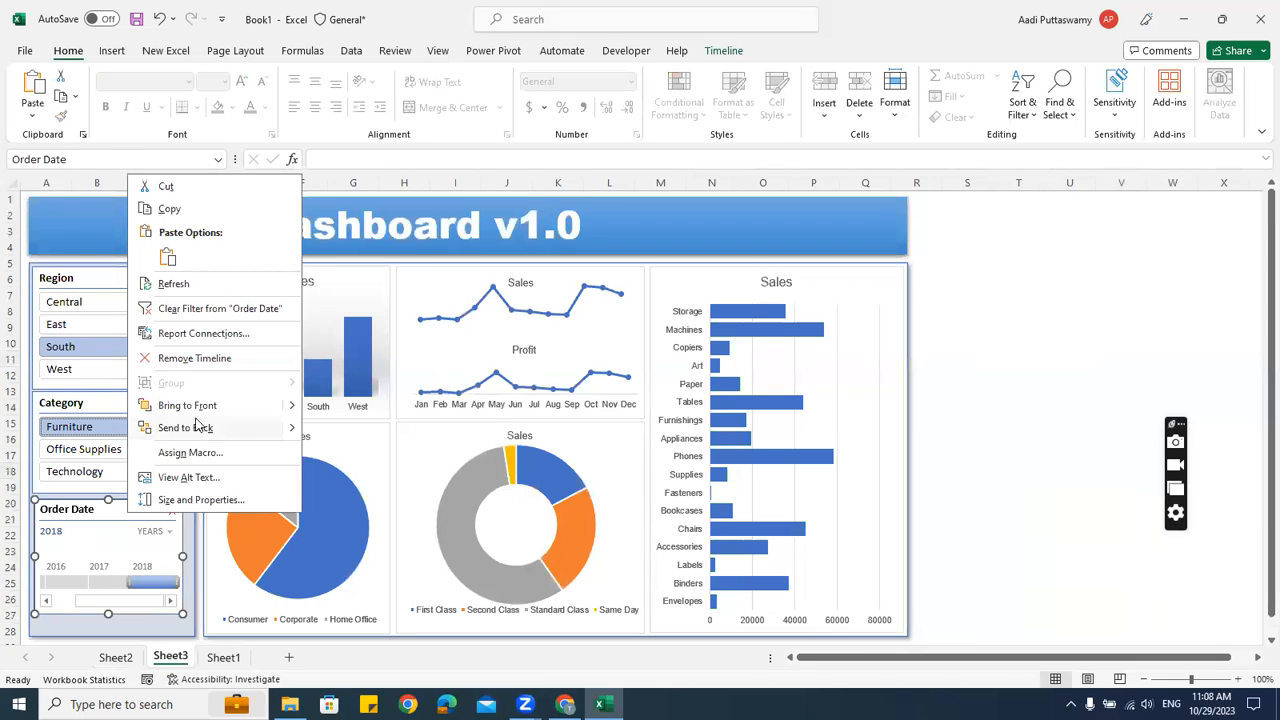
click(190, 334)
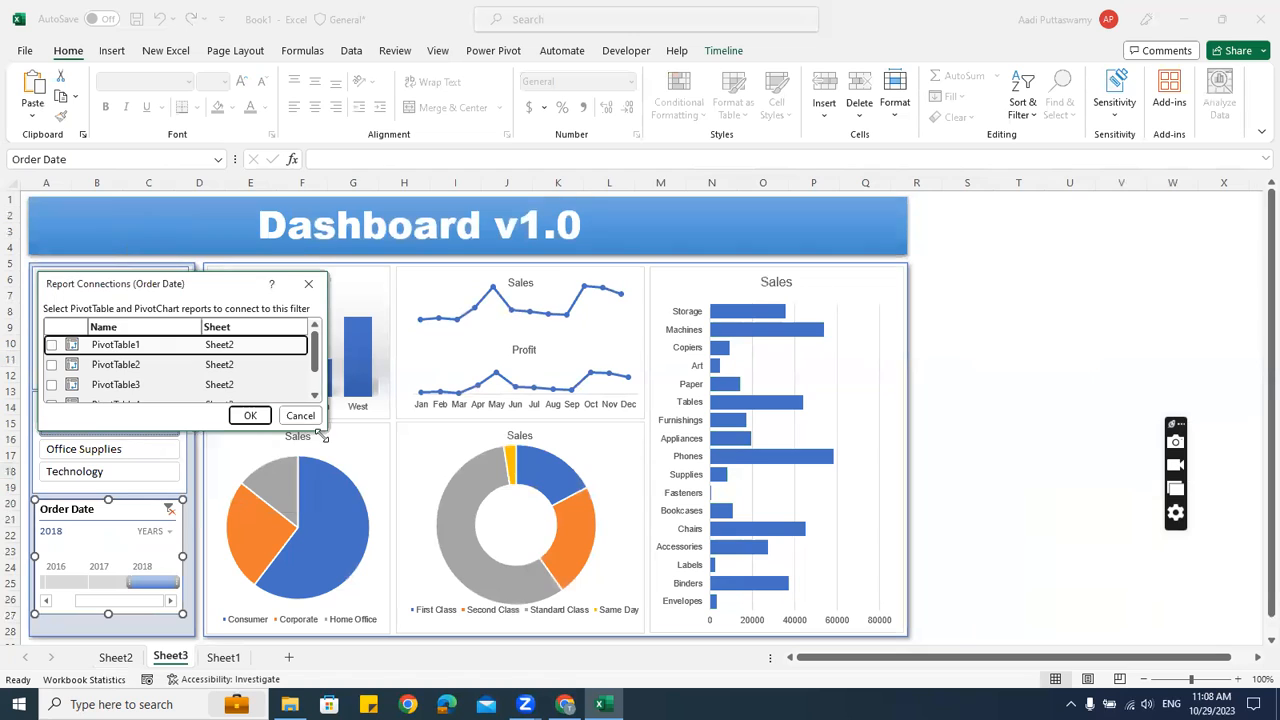
drag(327, 437, 351, 597)
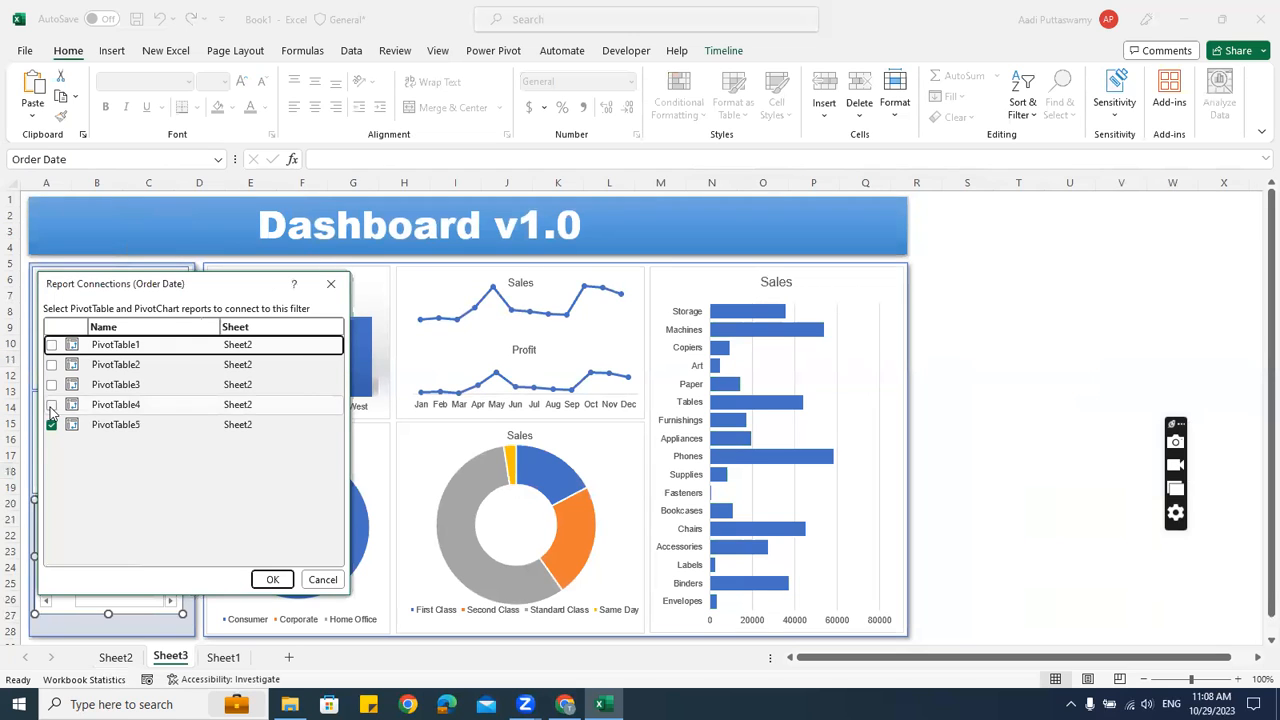
click(51, 404)
click(51, 384)
click(51, 364)
click(51, 344)
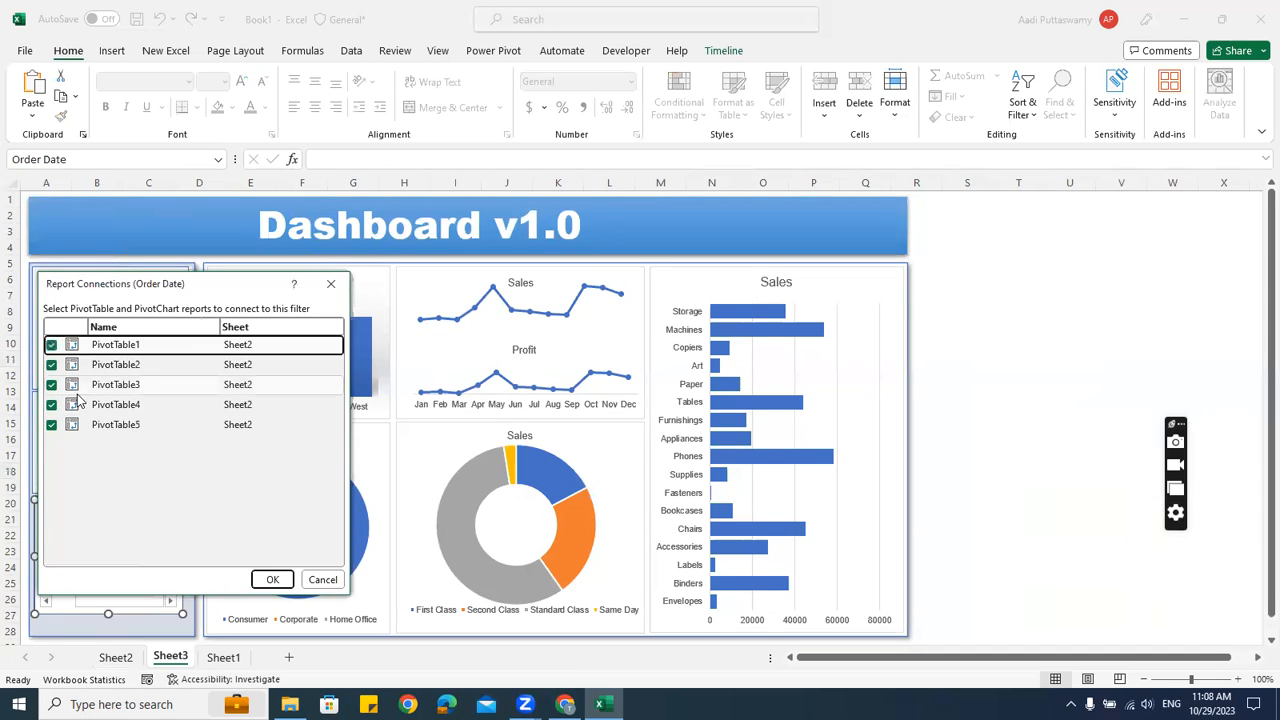
click(274, 580)
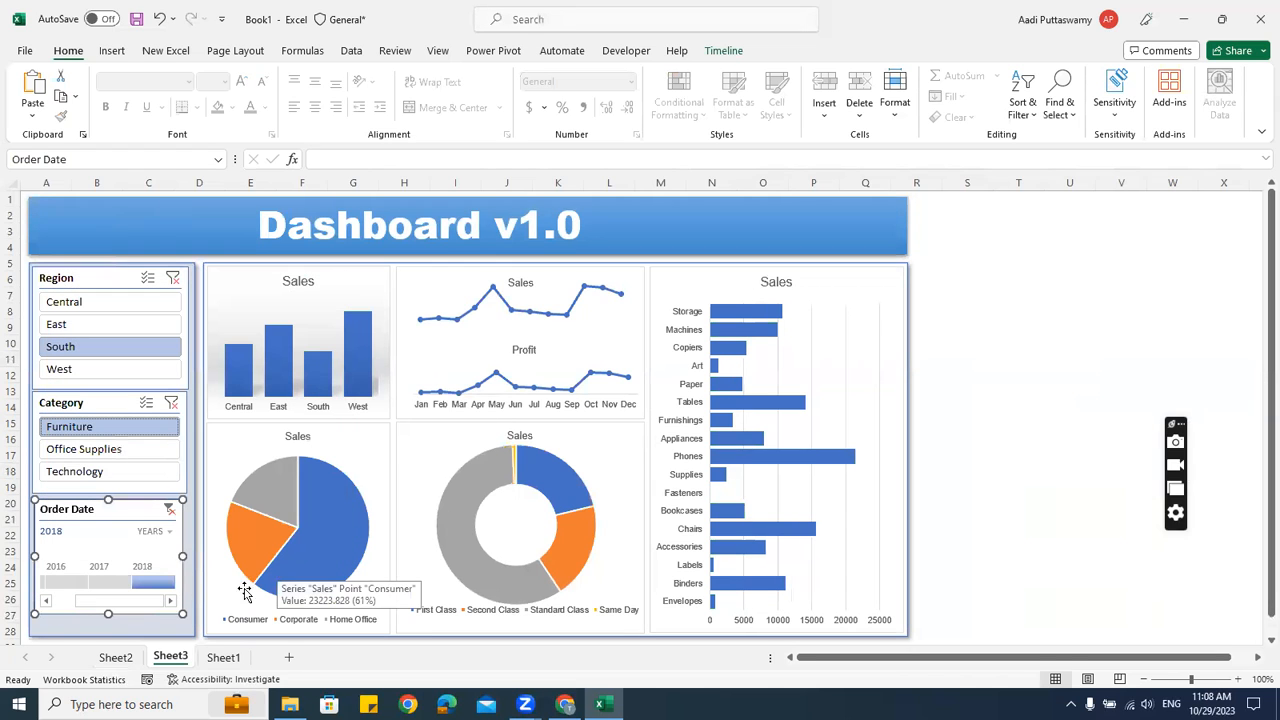
click(66, 583)
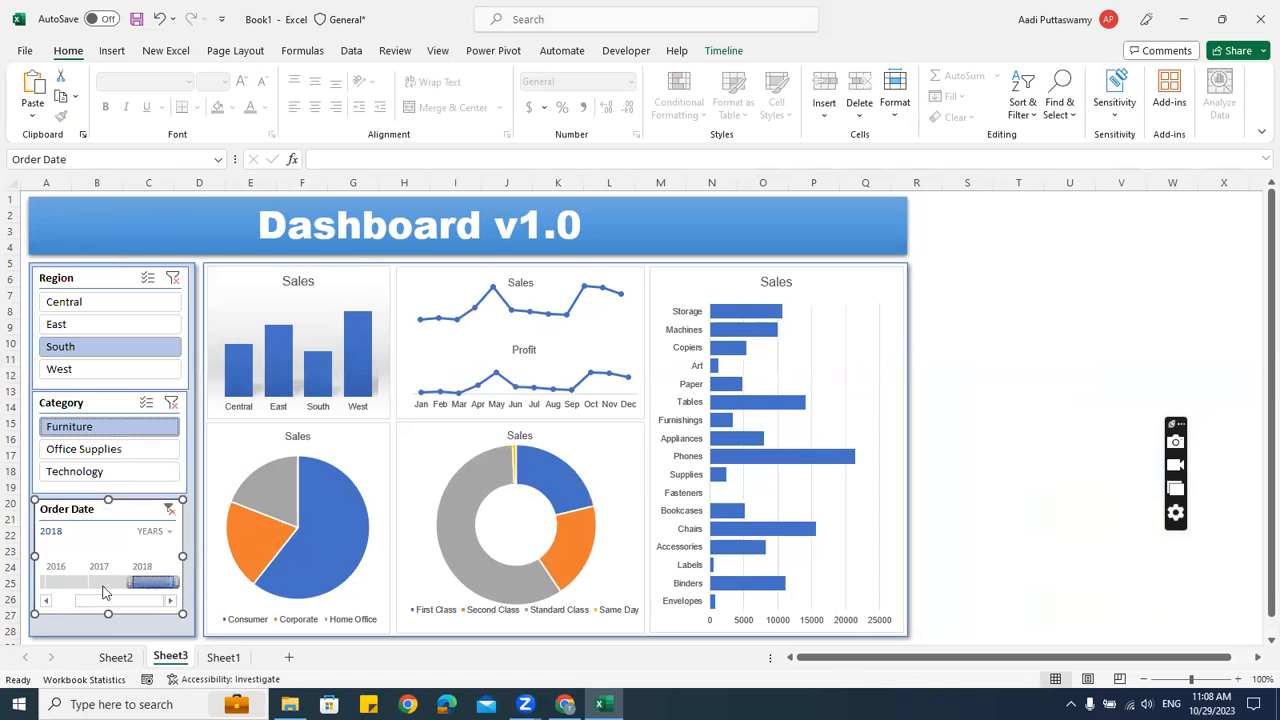
click(142, 583)
Filter the dashboard to 2017 and check the resulting pivot tables on Sheet2
click(106, 583)
click(115, 657)
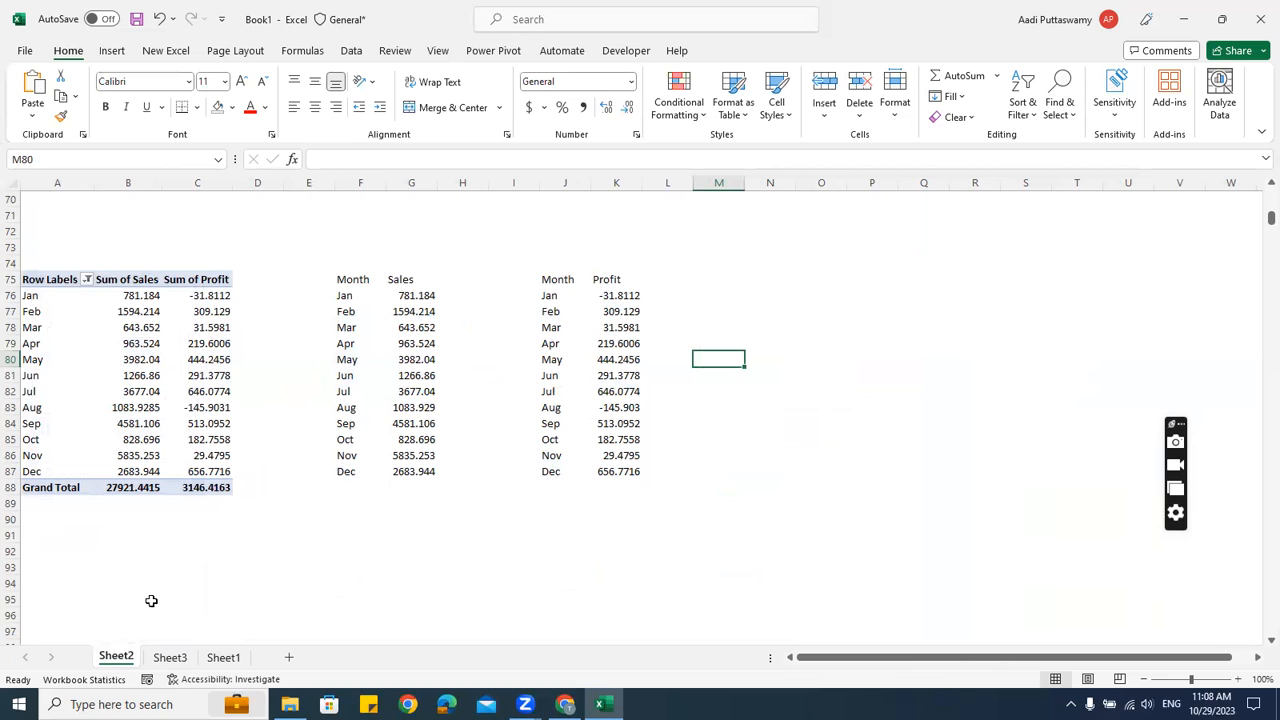
click(170, 657)
Point the Profit line chart's data source to Sheet2!J75:K87
click(449, 366)
right_click(476, 382)
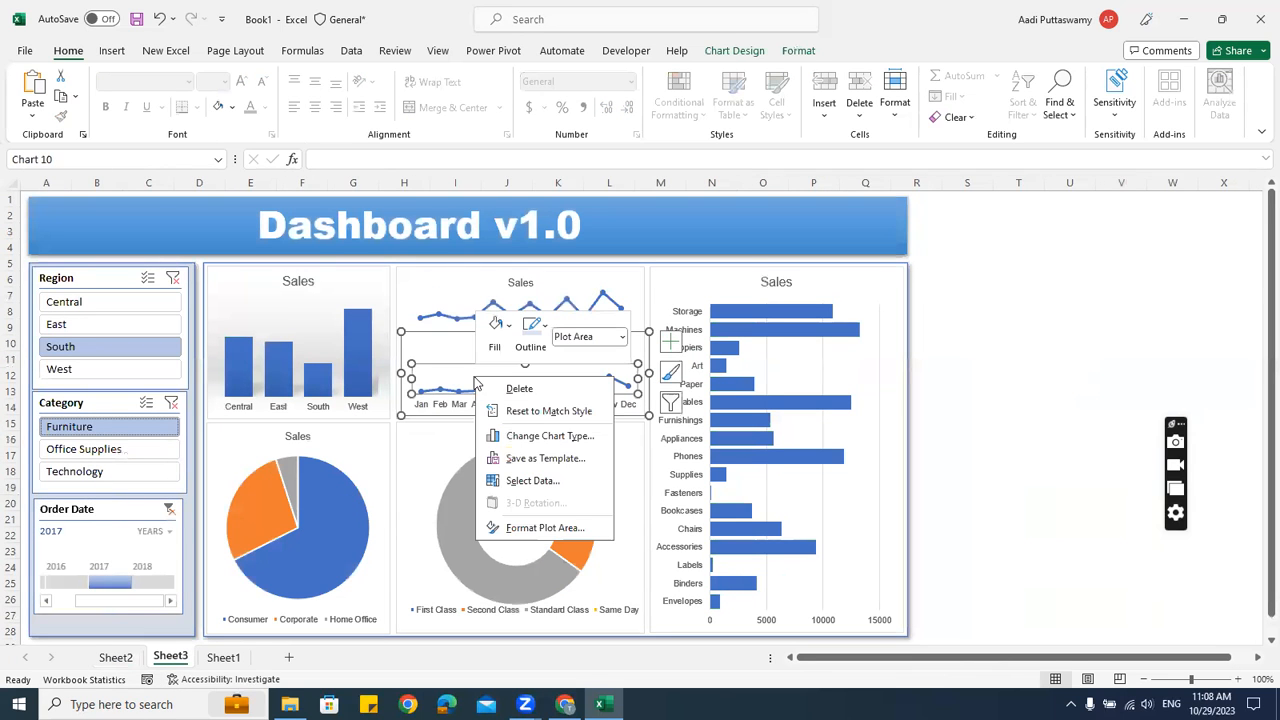
click(533, 480)
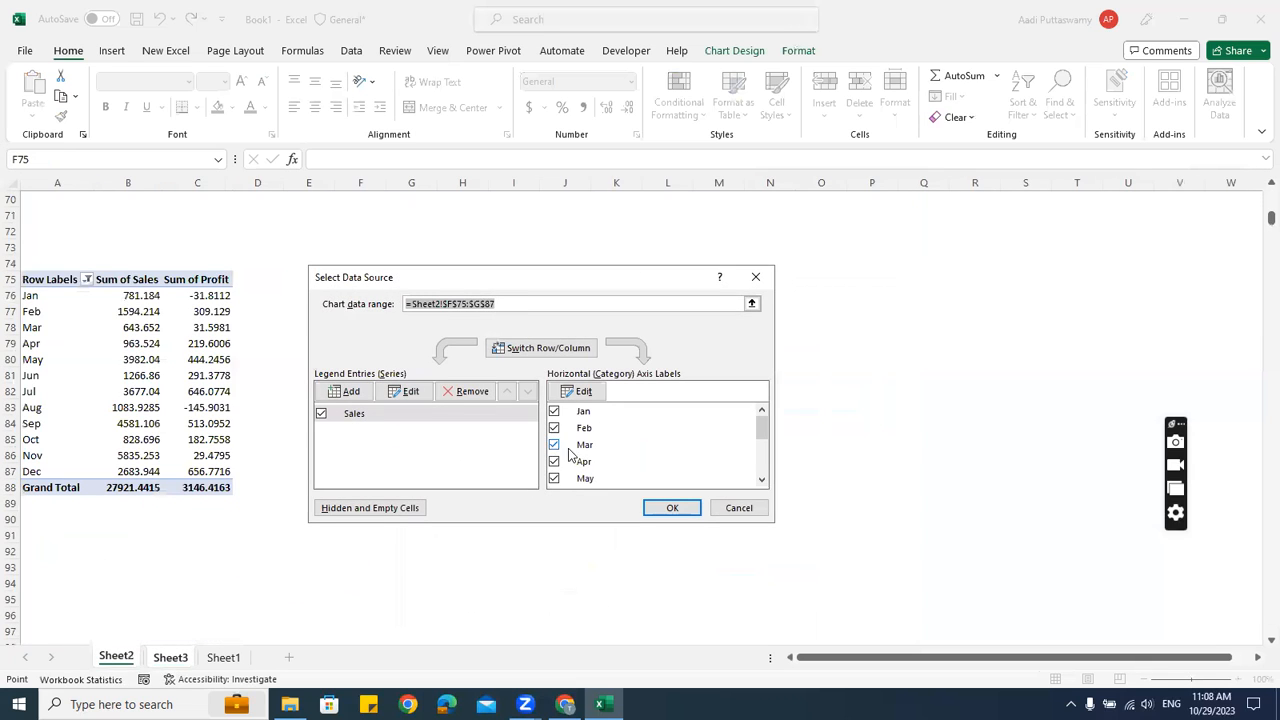
click(751, 303)
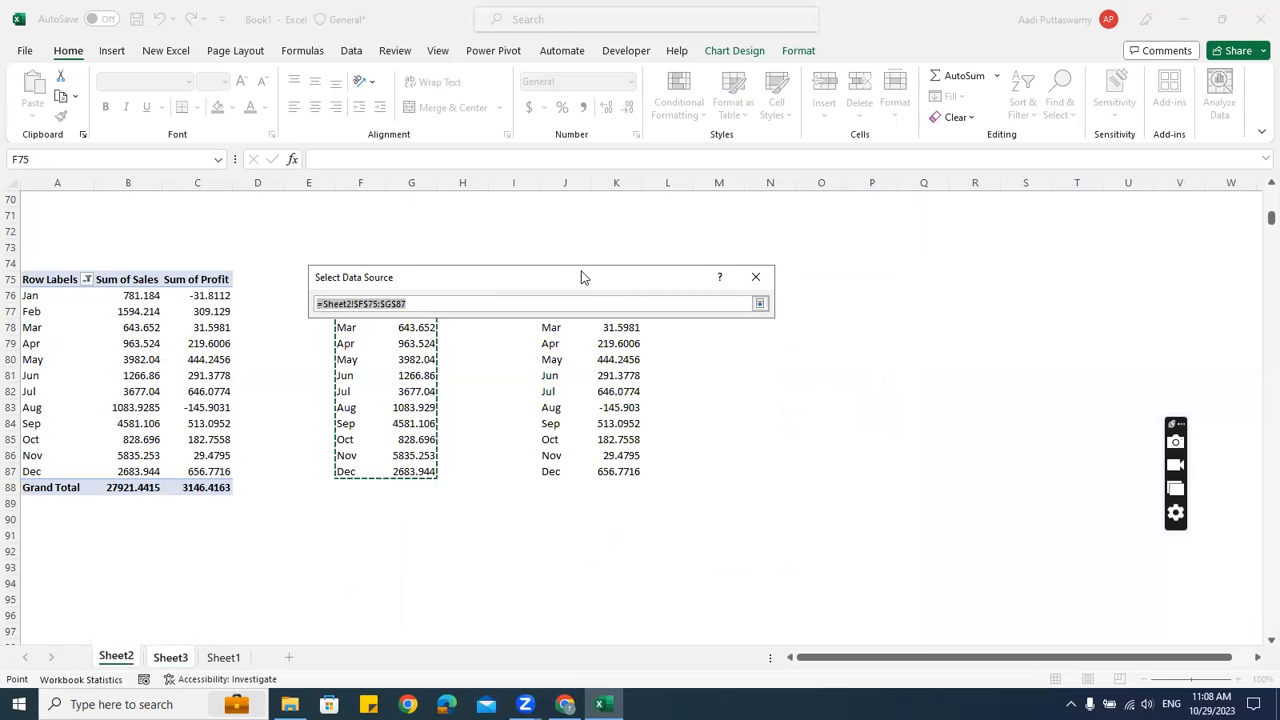
drag(585, 276, 1007, 196)
drag(545, 279, 612, 472)
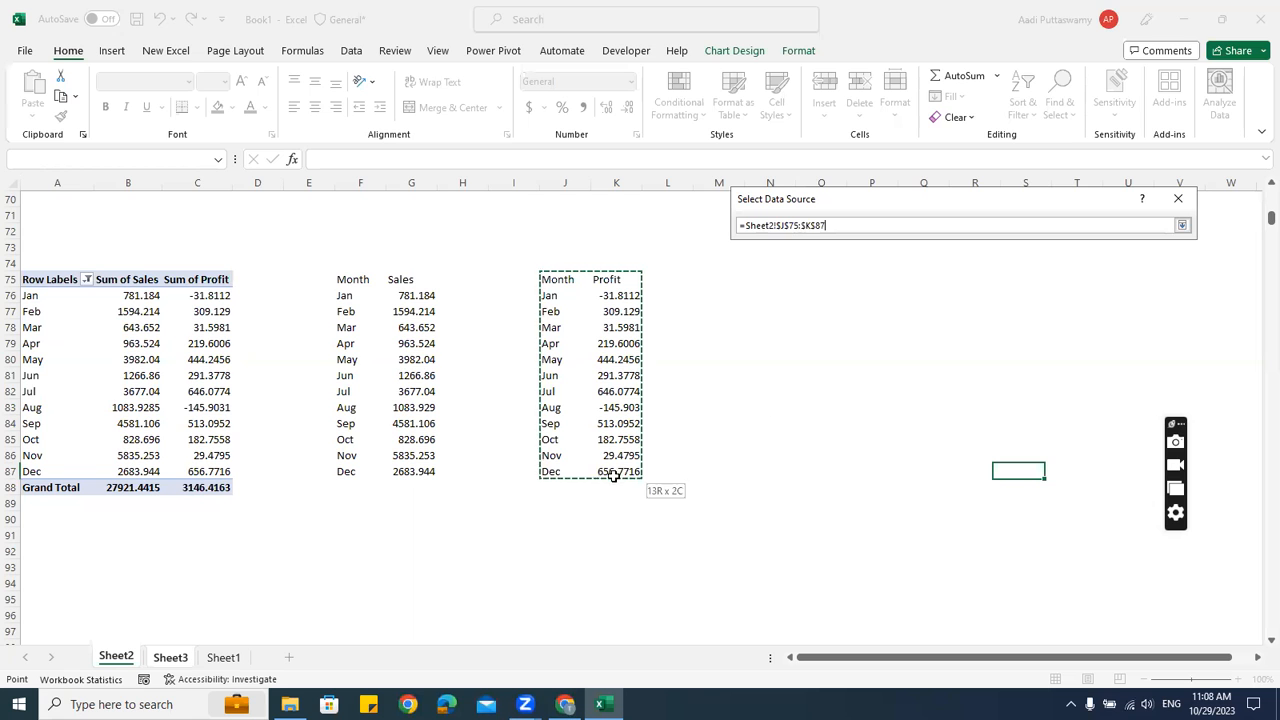
click(1181, 225)
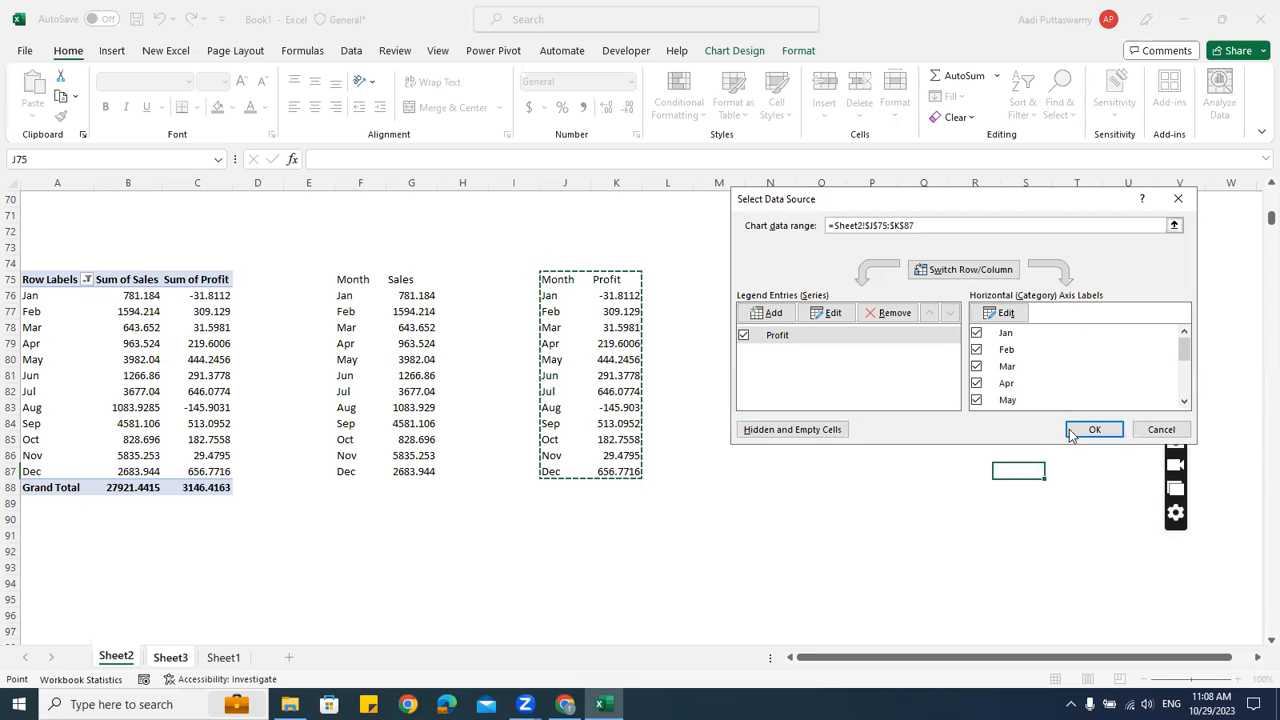
click(1073, 429)
click(970, 439)
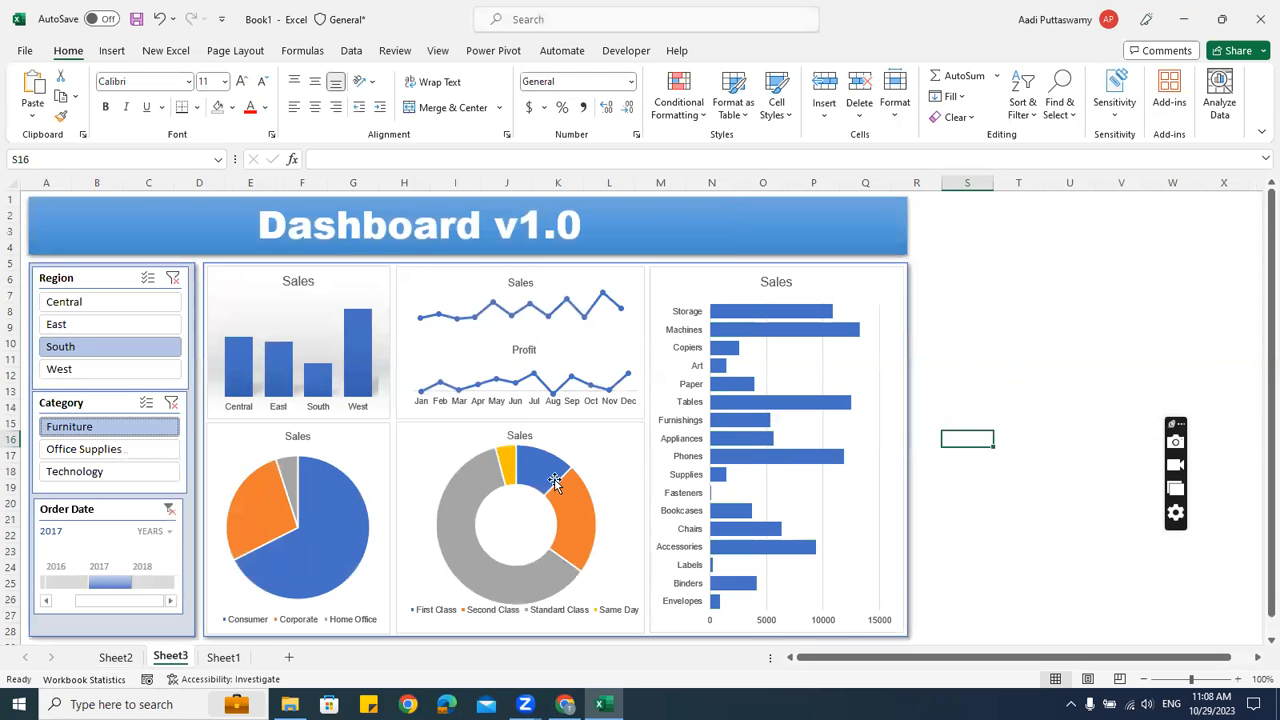
Set the timeline to 2017, Category to Technology and Region to Central
click(146, 582)
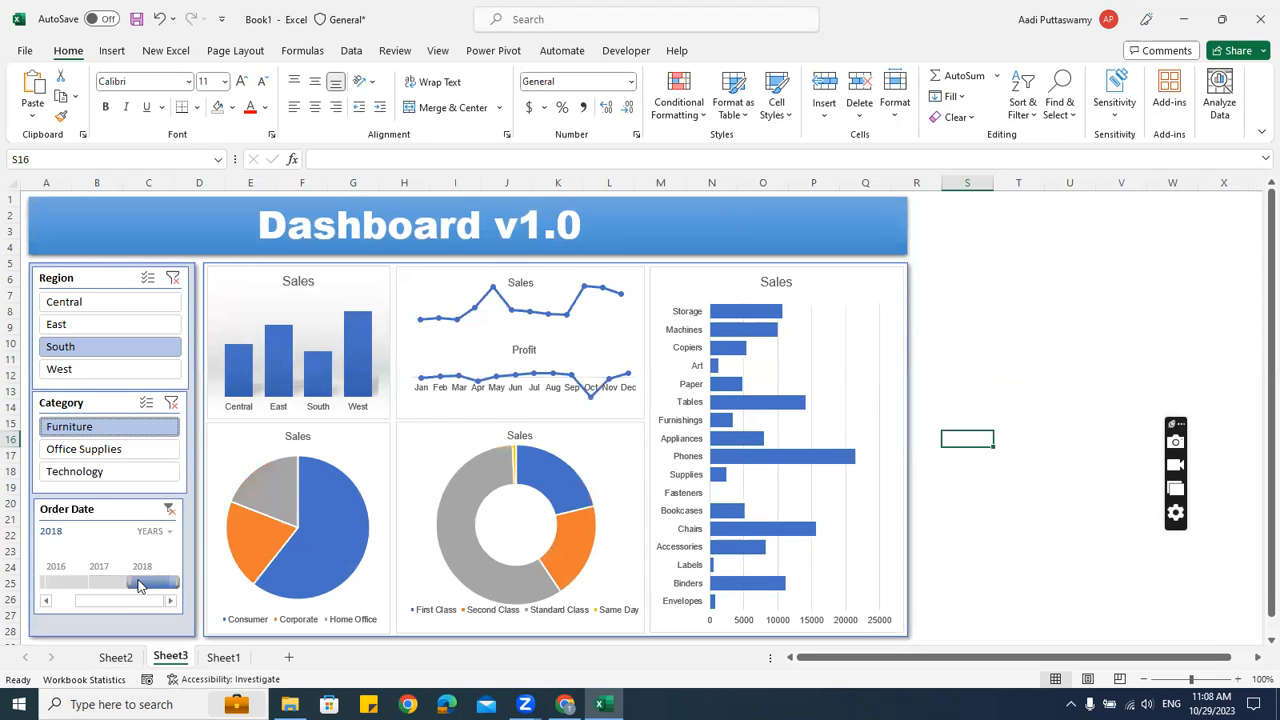
click(57, 584)
click(110, 582)
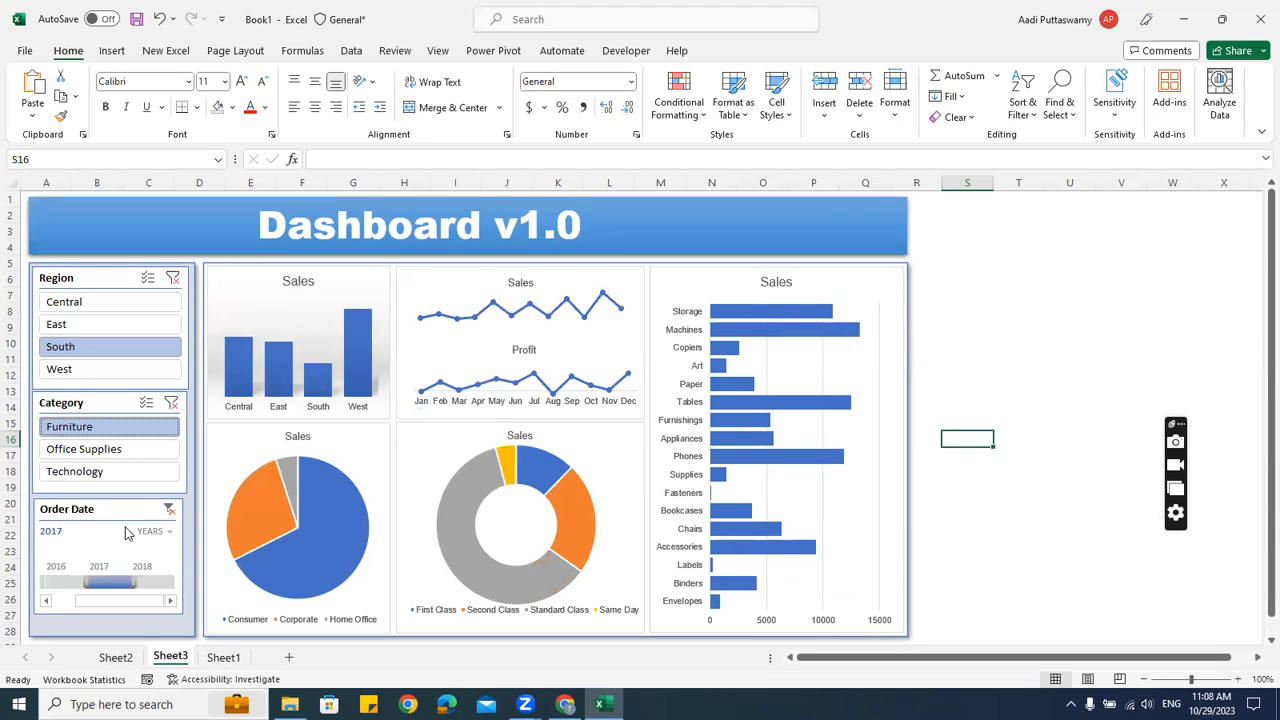
click(97, 451)
click(94, 472)
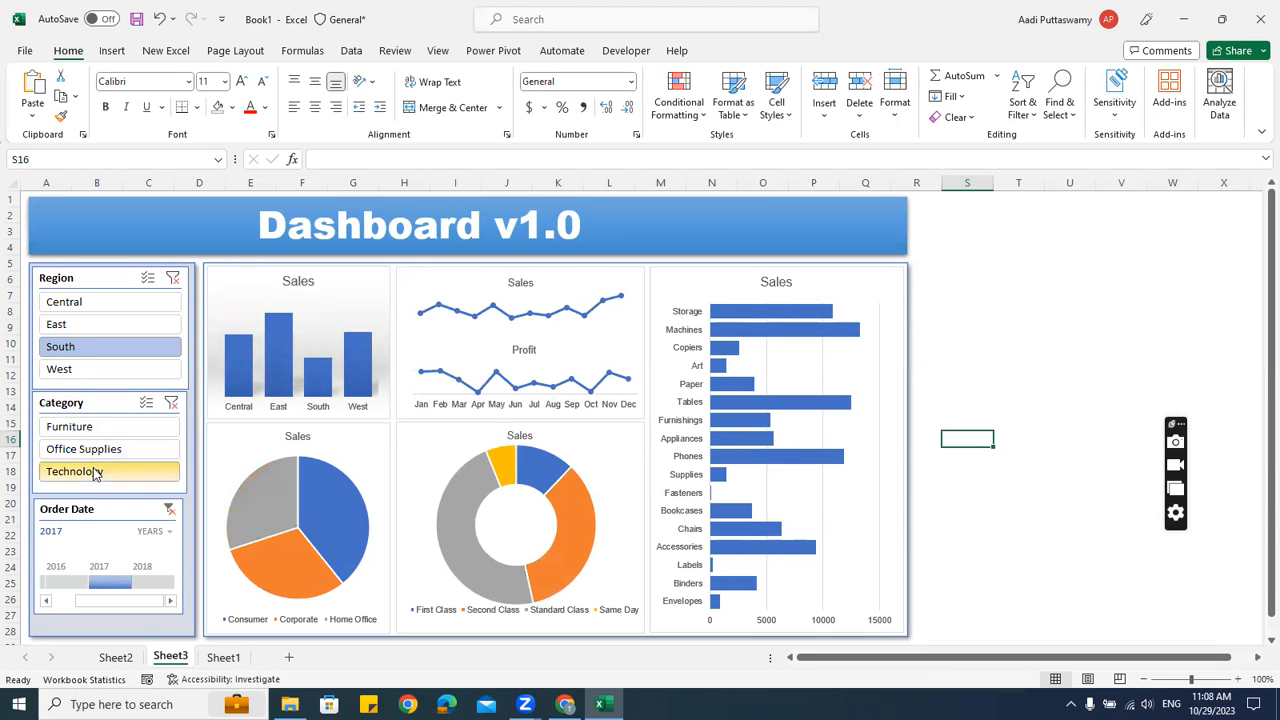
click(113, 326)
click(106, 299)
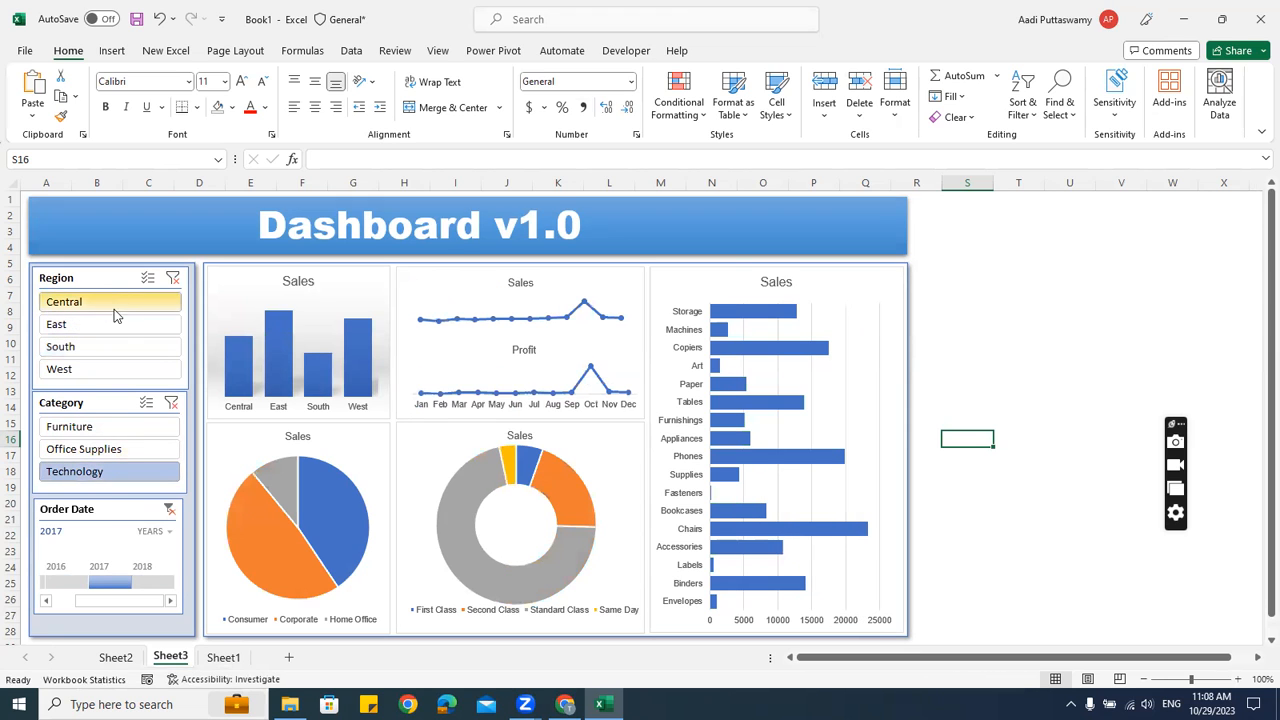
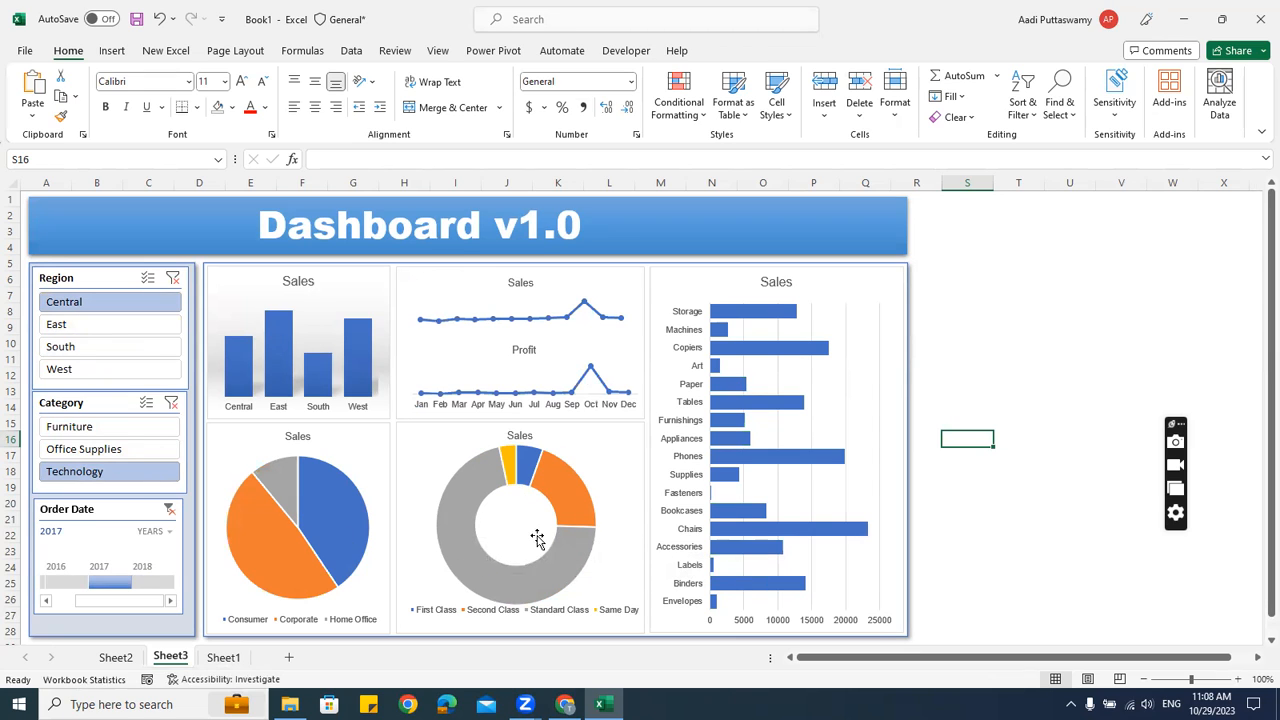
Select the Sales donut's legend and drag it a little lower, just under the ring
click(566, 612)
click(566, 612)
click(591, 580)
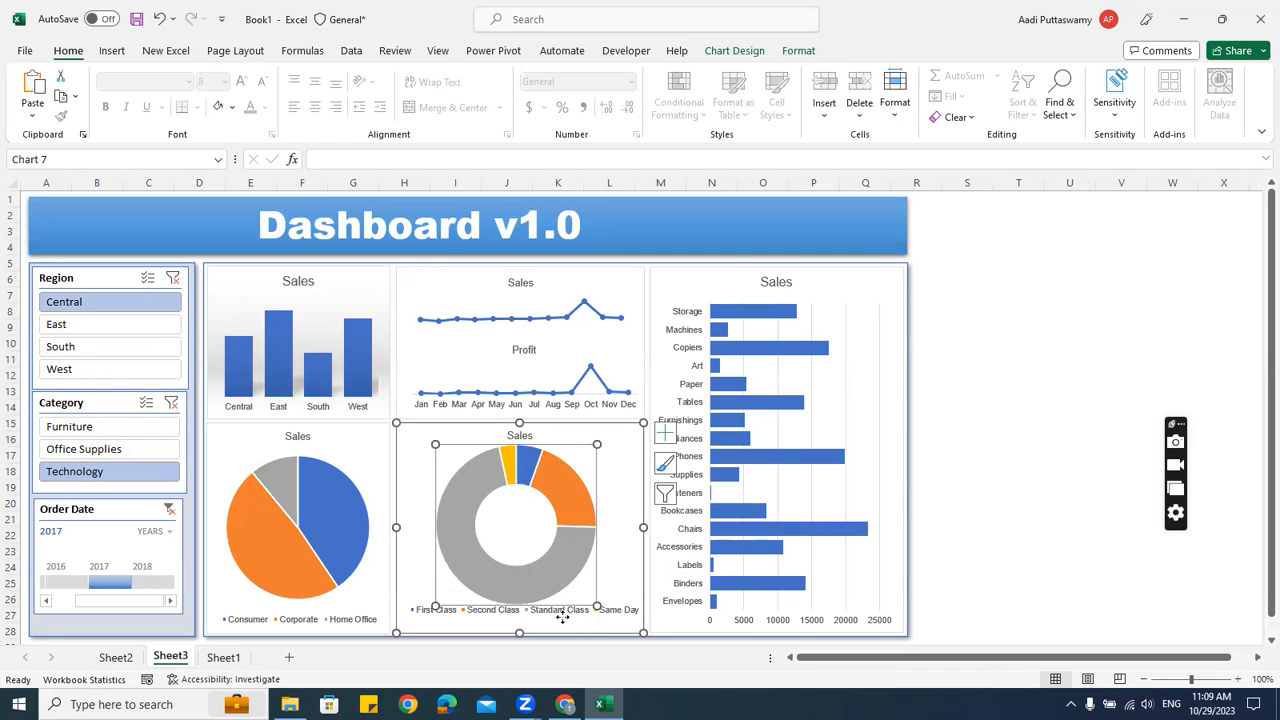
click(564, 616)
drag(523, 592, 530, 606)
click(1057, 527)
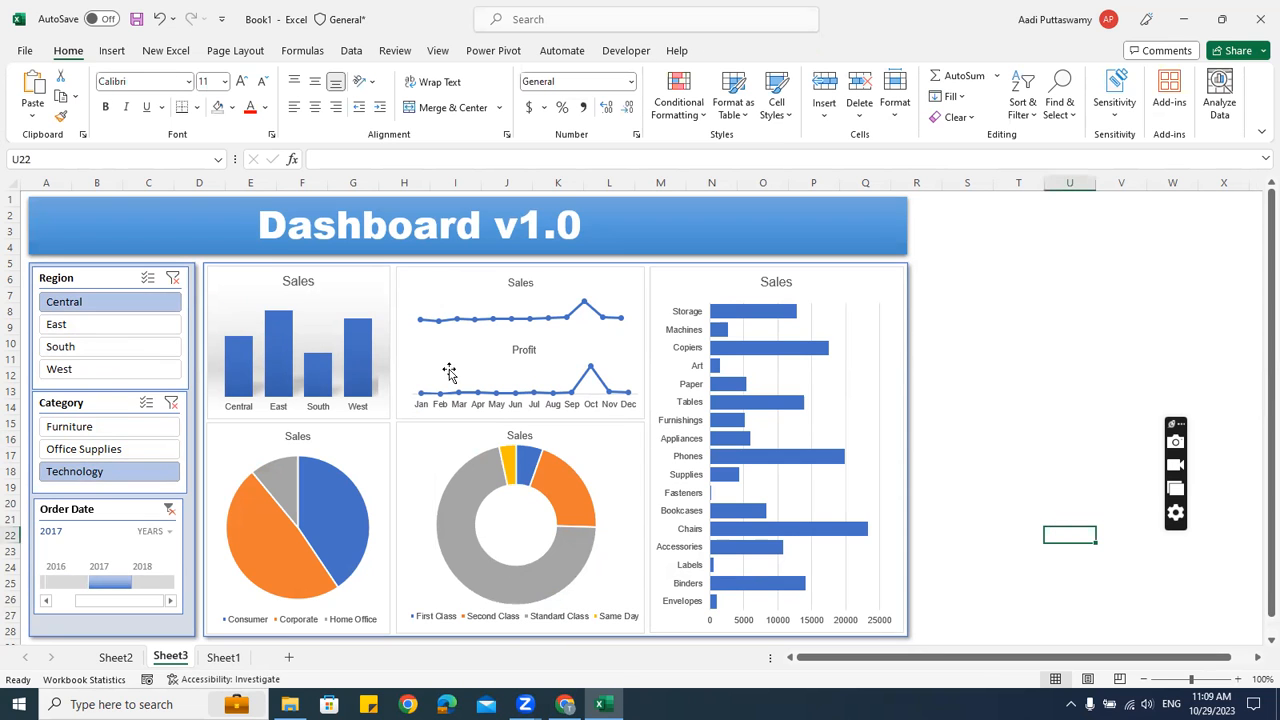
click(112, 51)
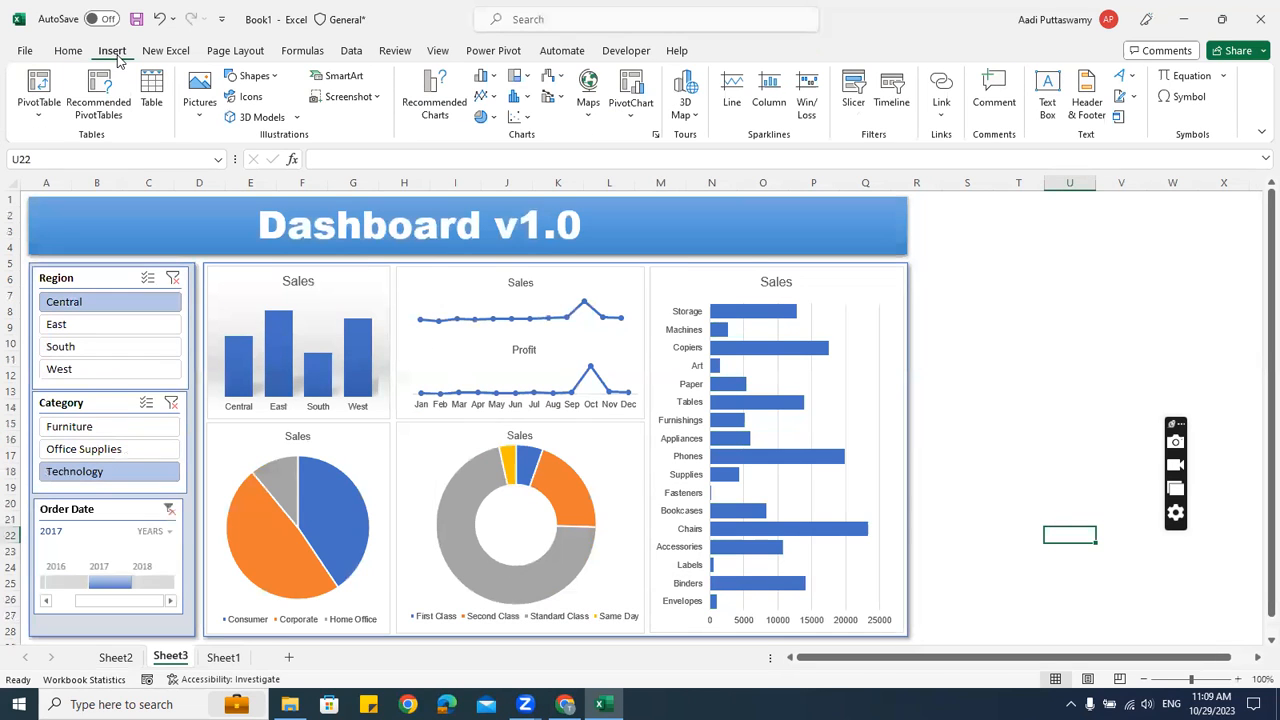
Add a text box reading 'asdfasdfasd' and drag it into the donut's centre hole
click(255, 76)
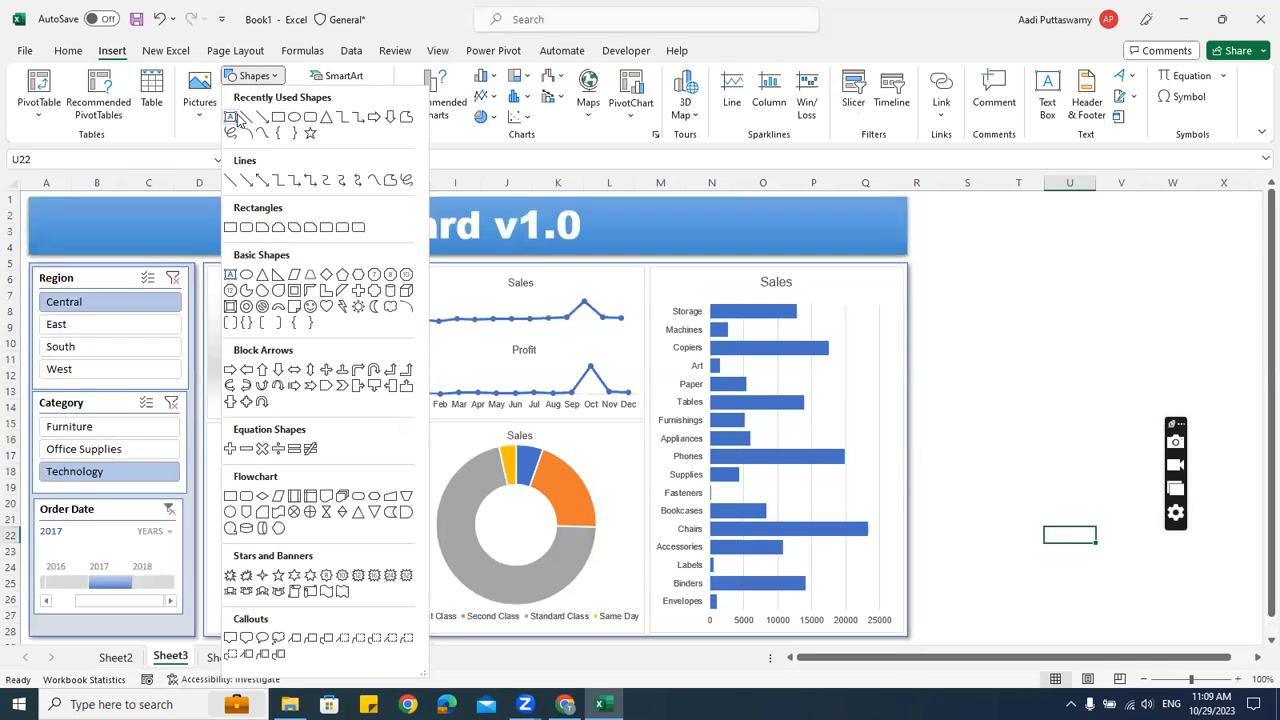
click(231, 118)
click(958, 290)
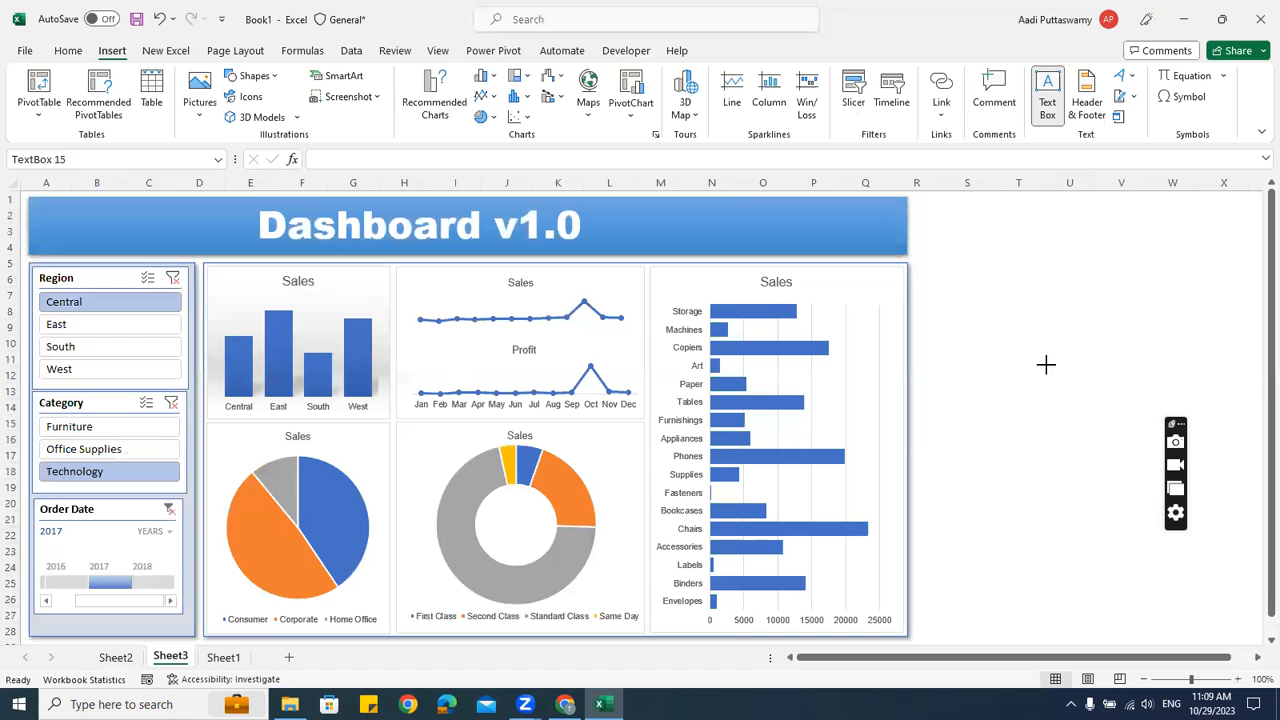
text(asdfasdfasd)
drag(1022, 294, 529, 509)
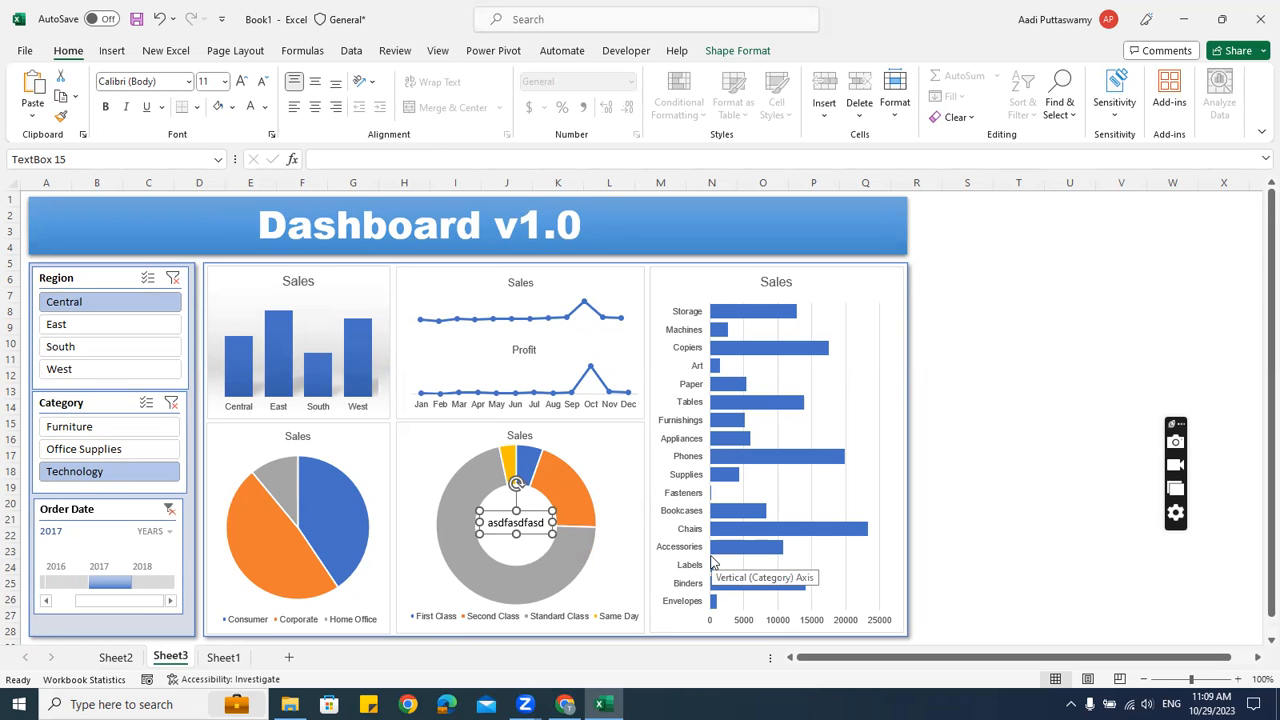
click(116, 657)
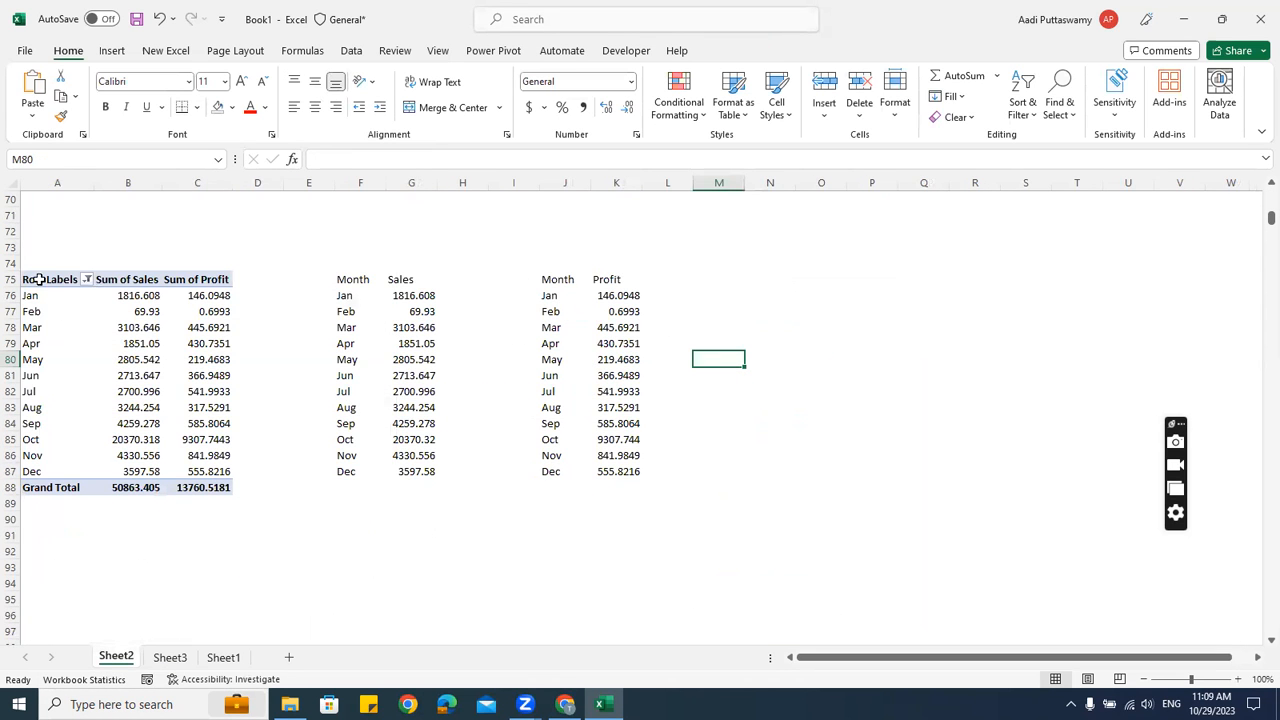
Copy the segment pivot table A58:B62 and paste it at A95
scroll(45, 295, up, 4)
click(49, 248)
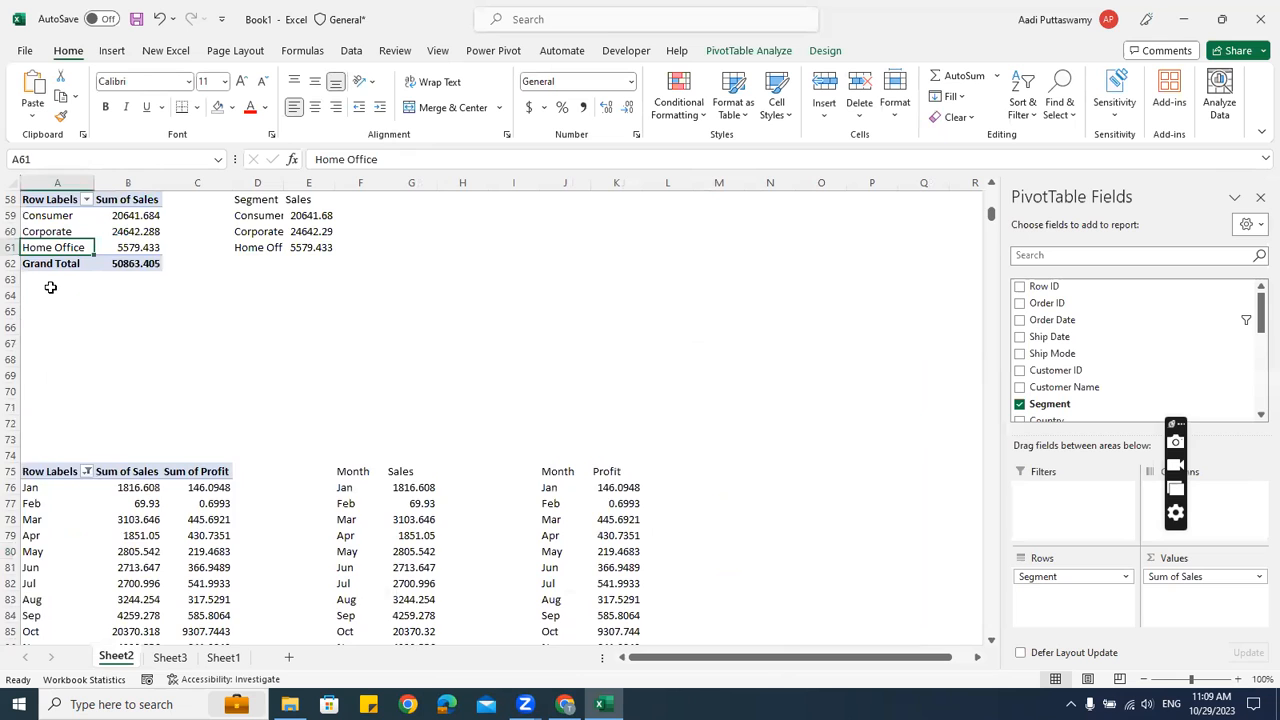
scroll(50, 265, up, 1)
drag(63, 252, 130, 311)
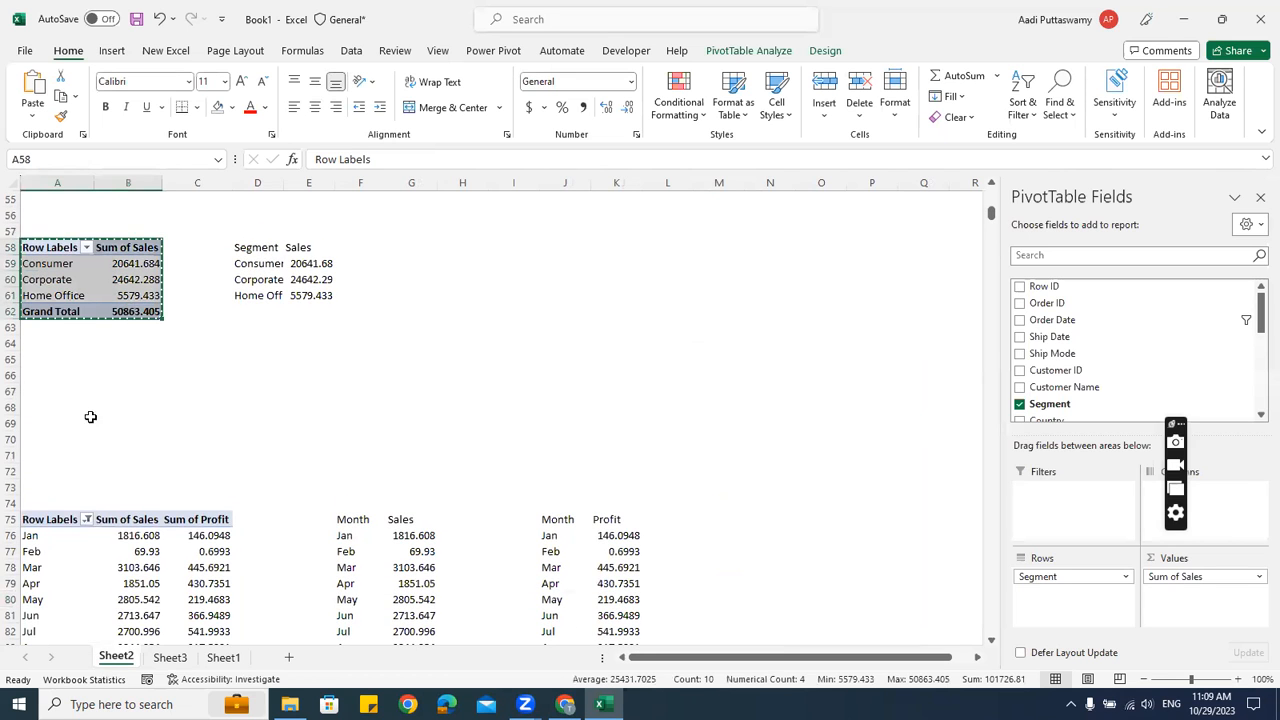
key(ctrl+c)
scroll(104, 466, down, 6)
scroll(104, 466, down, 4)
click(56, 362)
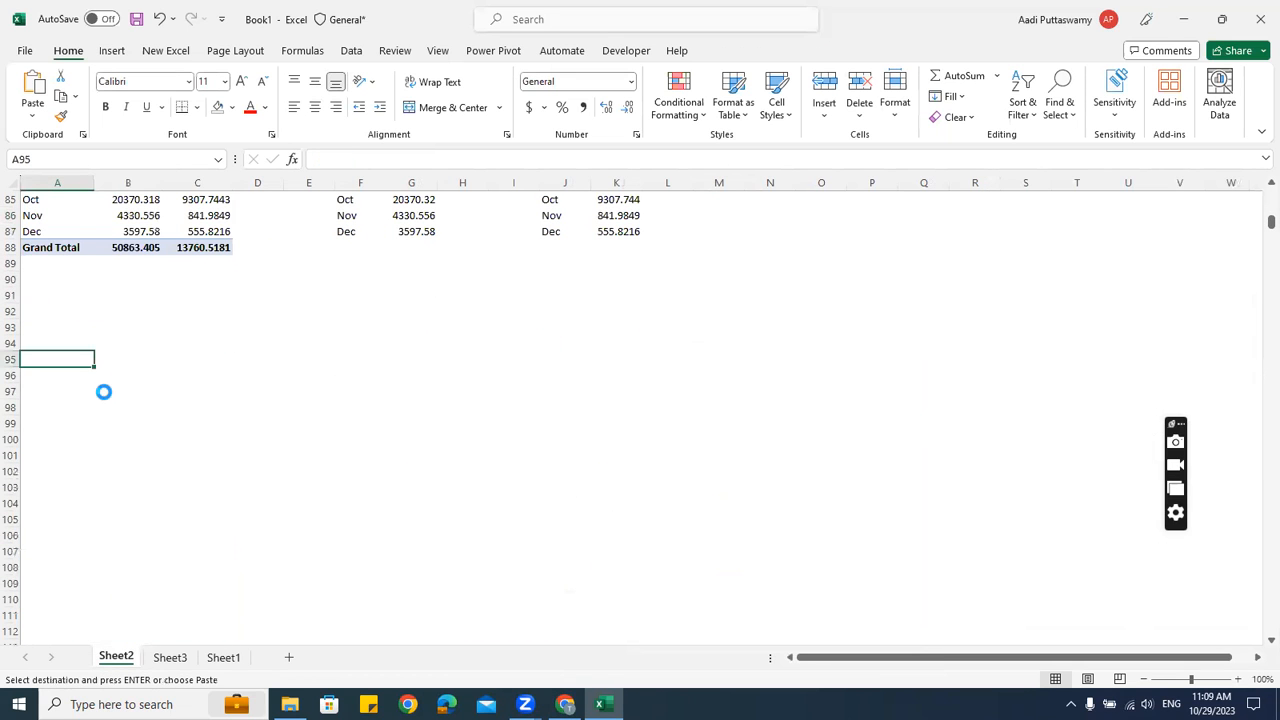
key(ctrl+v)
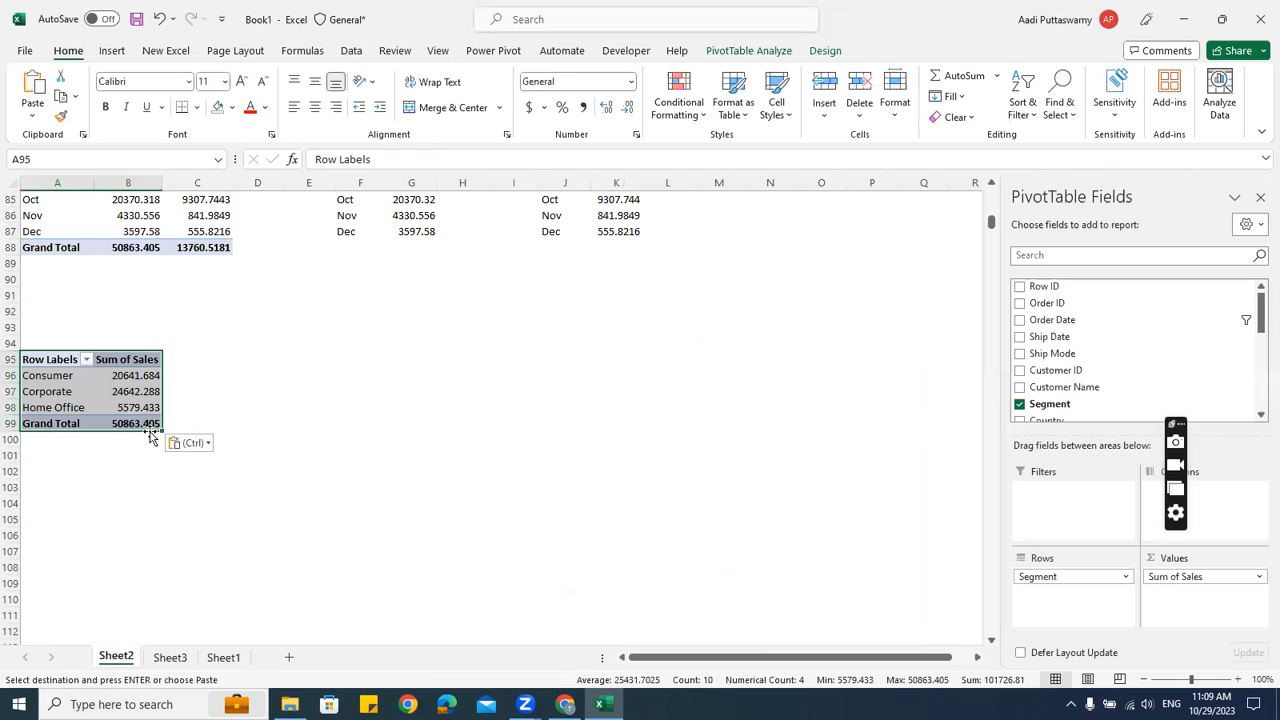
Remove Segment from the pasted pivot's rows, leaving only Sum of Sales 50863.405
drag(1057, 576, 846, 460)
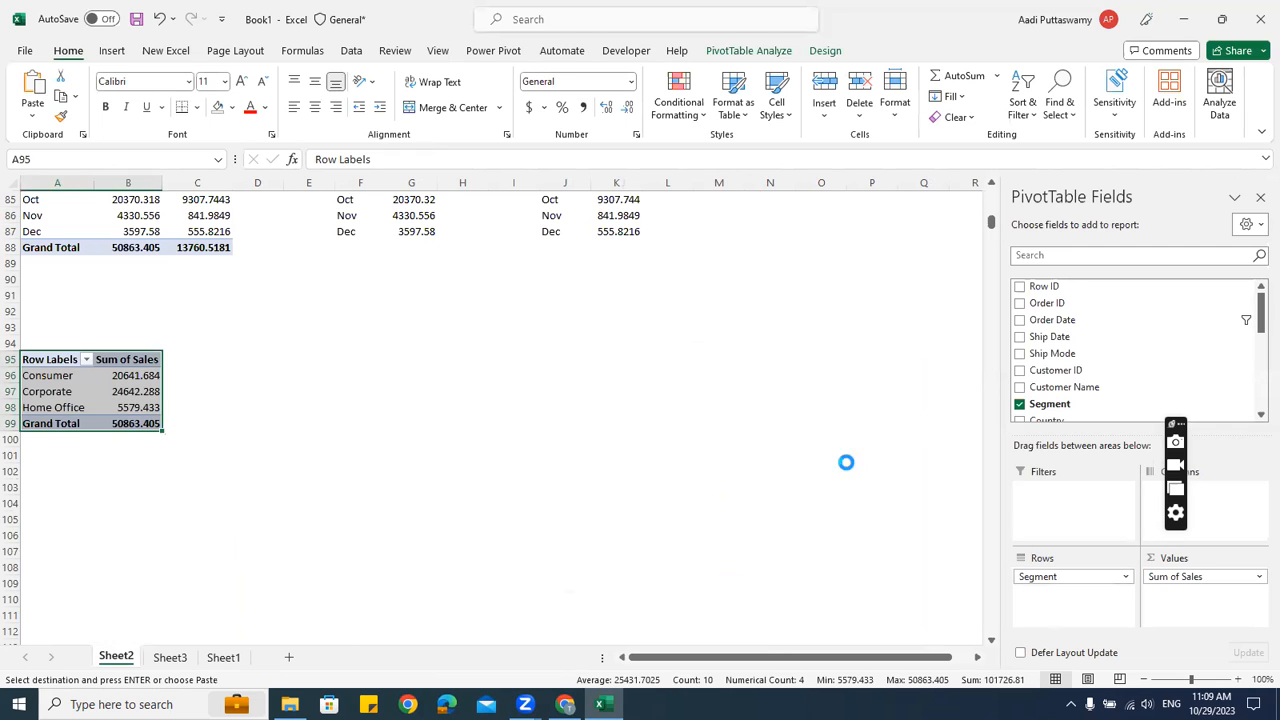
scroll(1150, 380, down, 3)
scroll(1145, 380, down, 2)
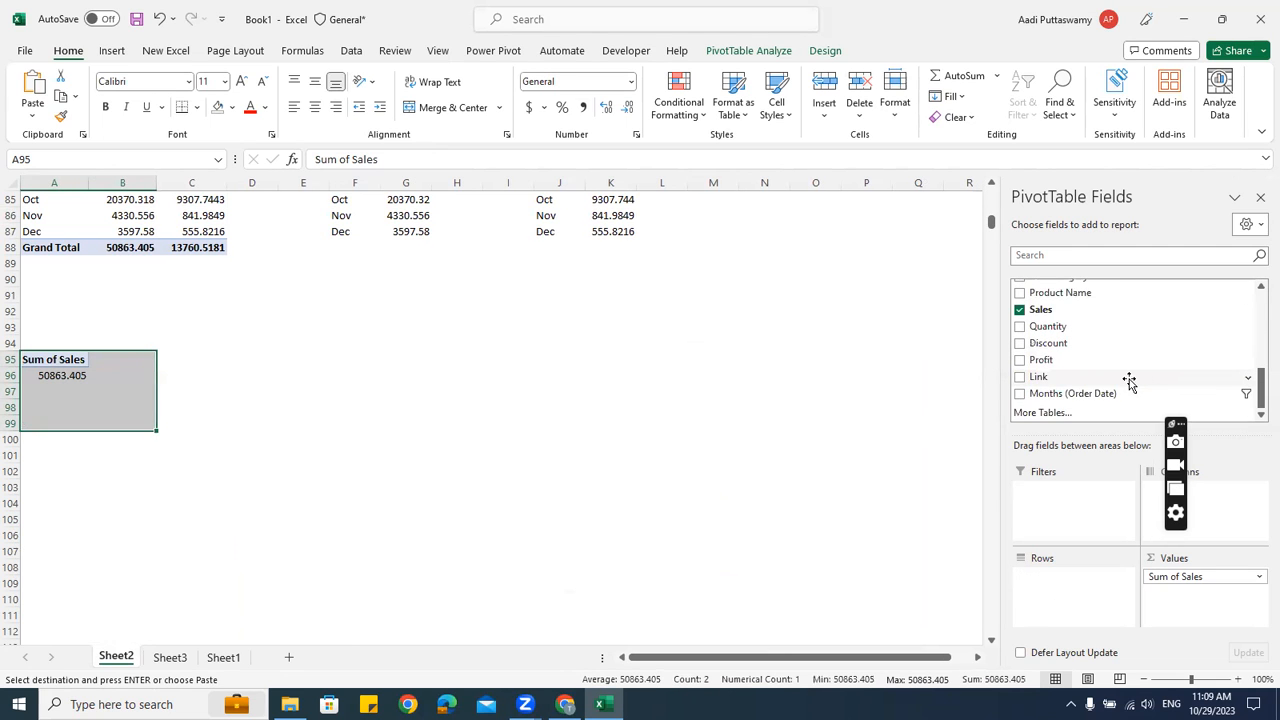
scroll(1129, 380, up, 1)
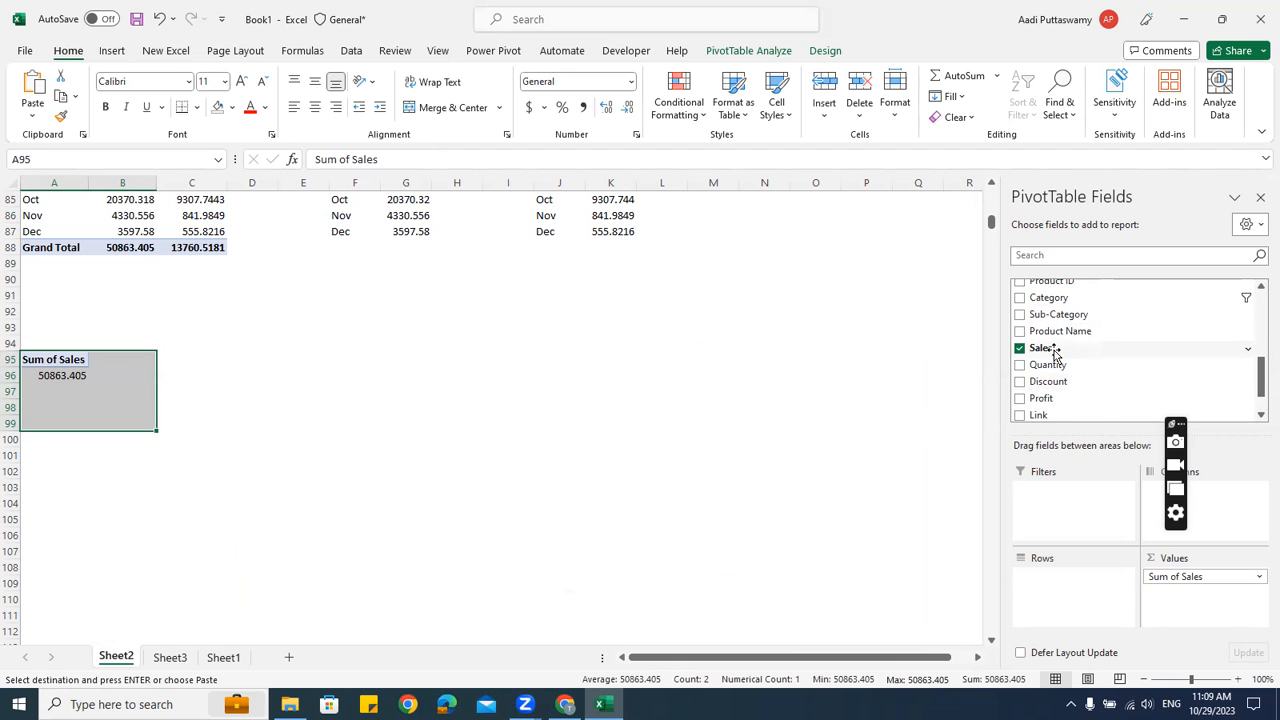
click(42, 375)
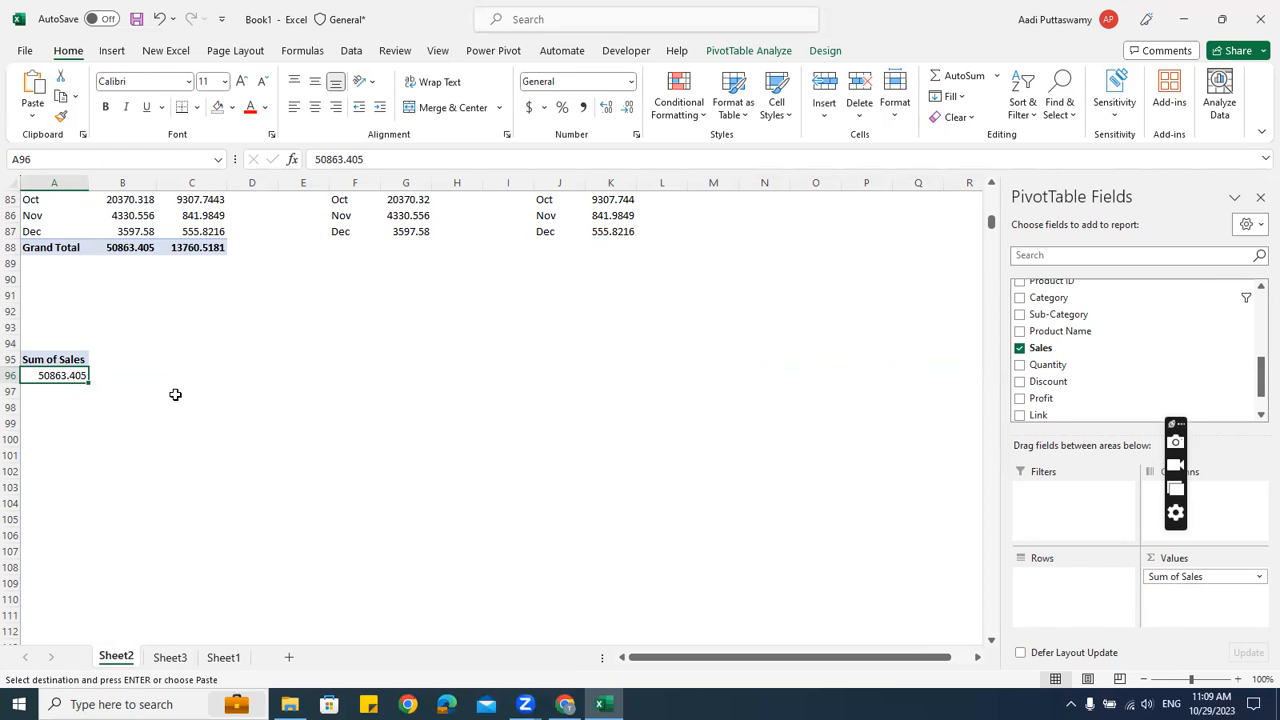
Link the donut's centre text box to the Sheet2 sales total in A96
click(175, 660)
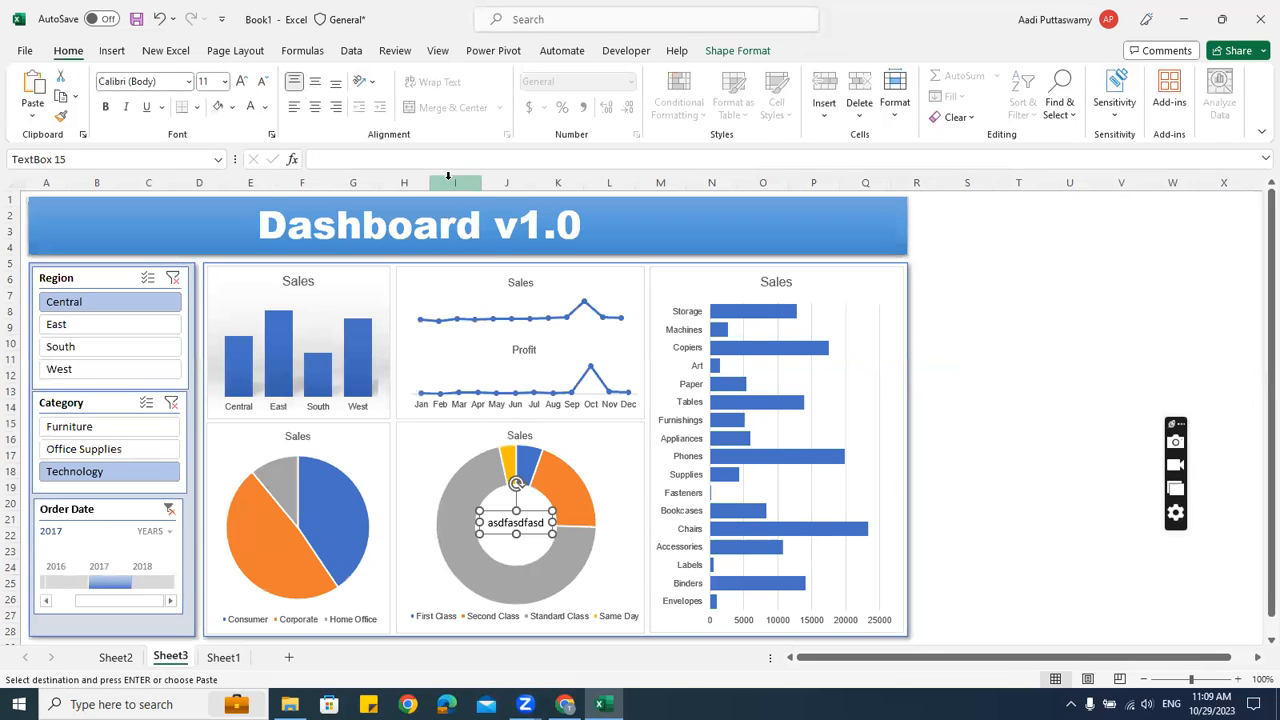
click(411, 158)
text(=)
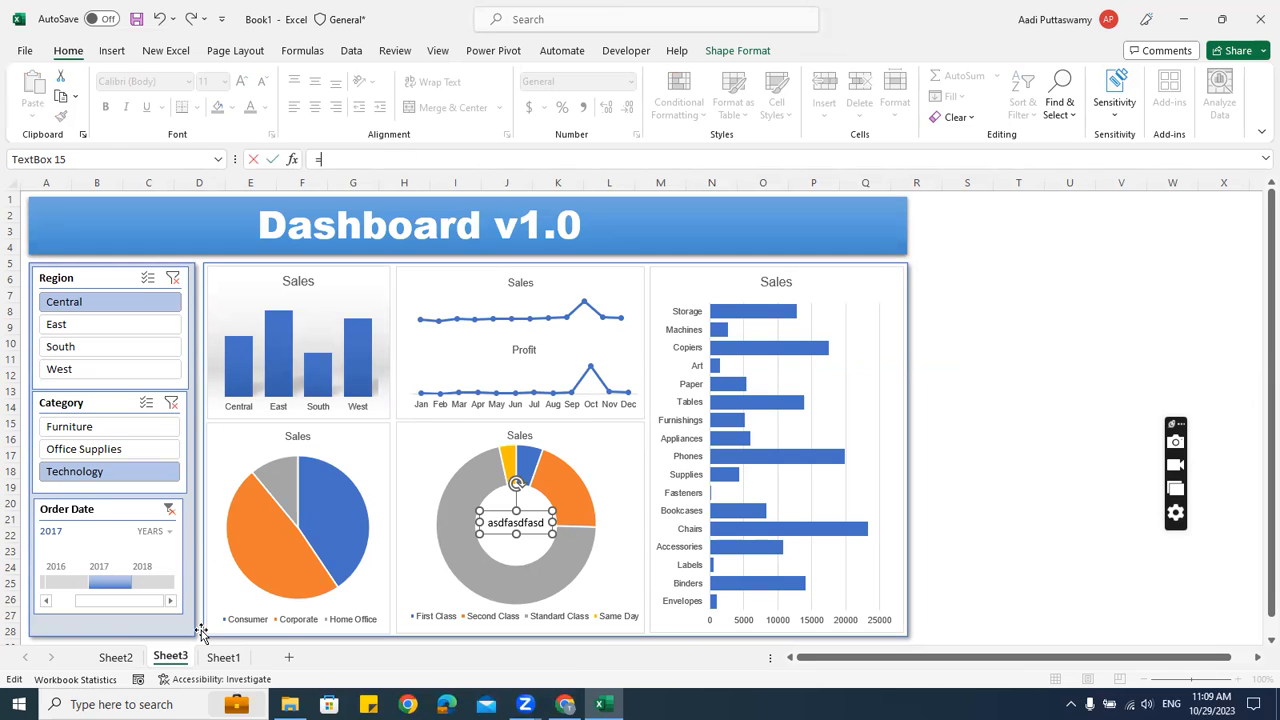
click(116, 657)
click(60, 376)
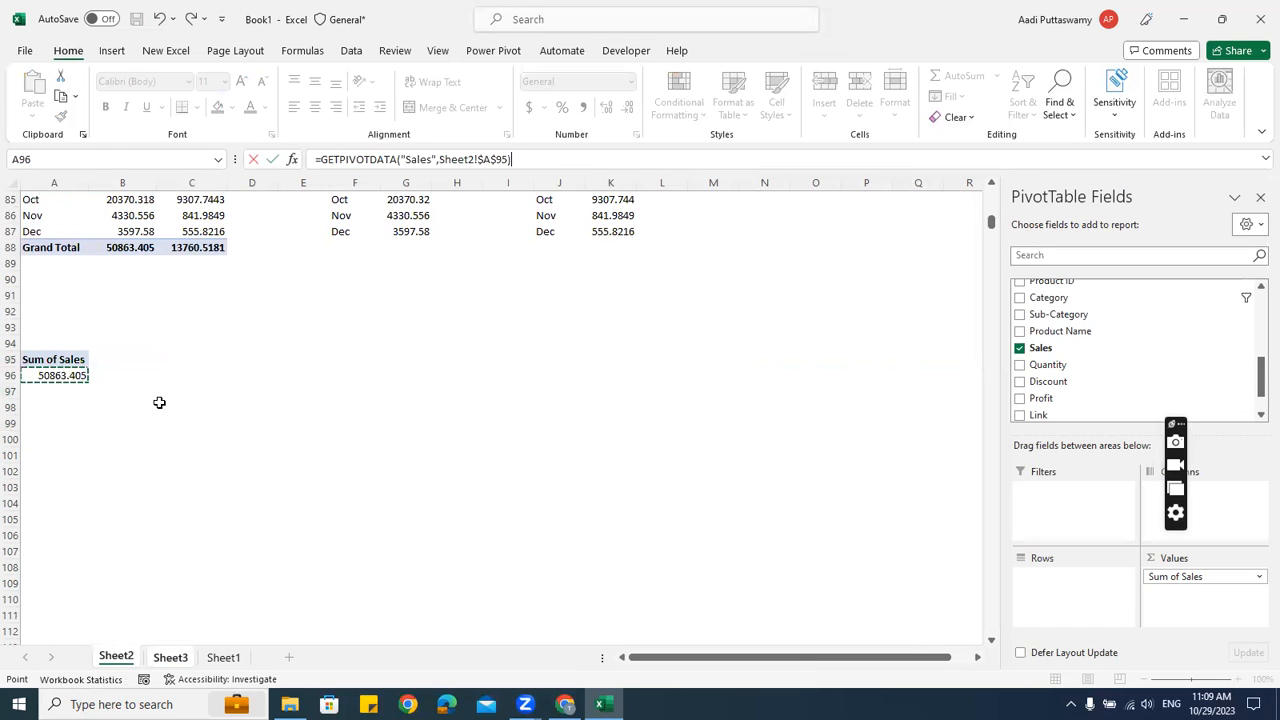
key(Return)
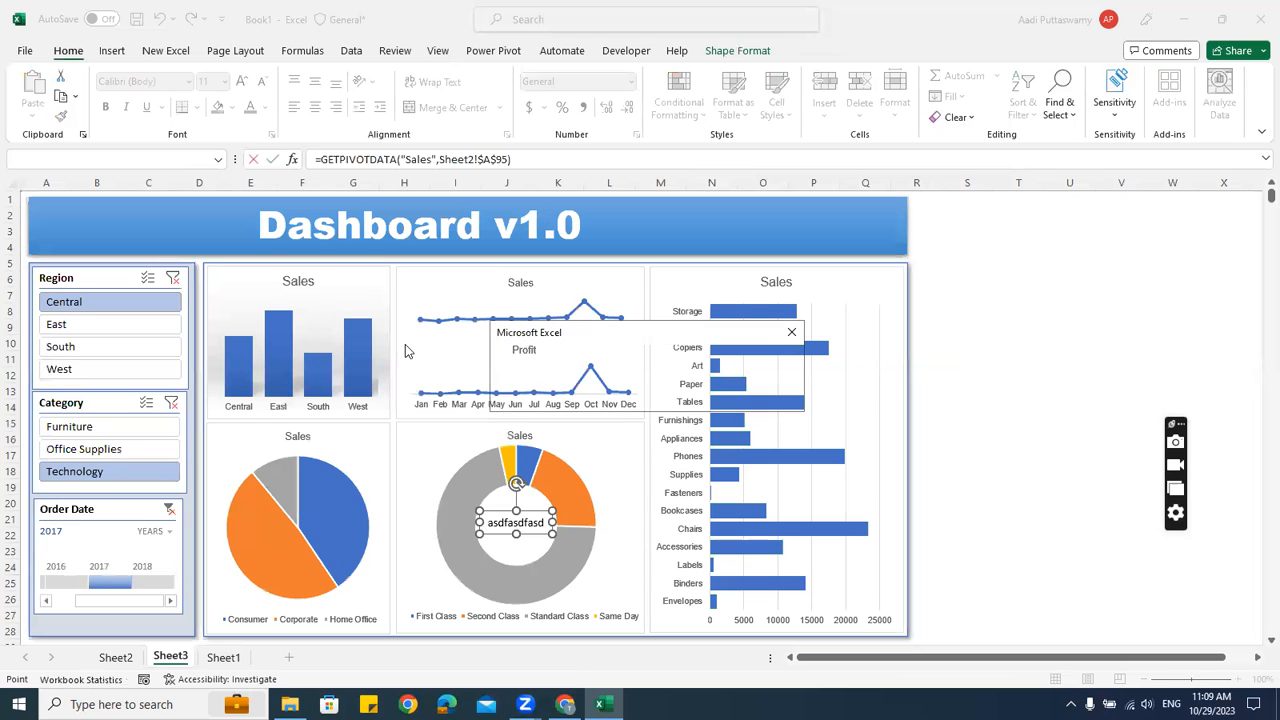
key(Escape)
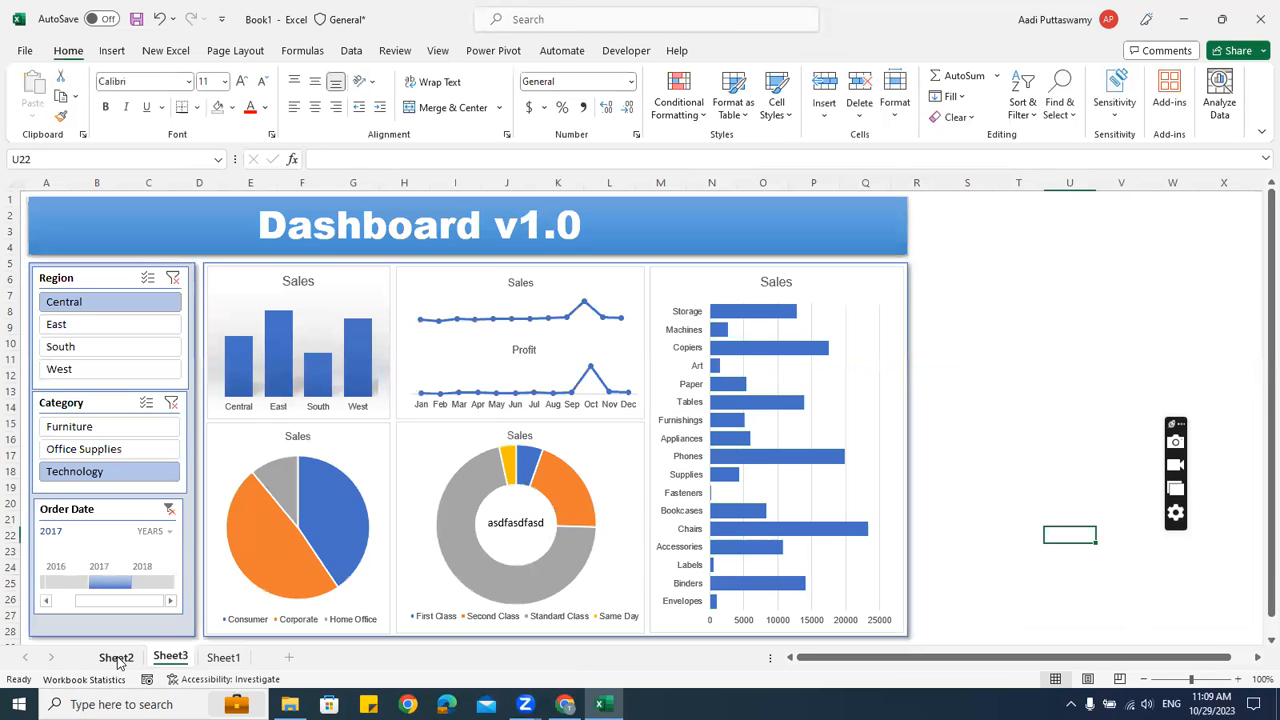
Enter a plain =A96 reference to the sales total in Sheet2 cell C96
click(116, 657)
click(222, 378)
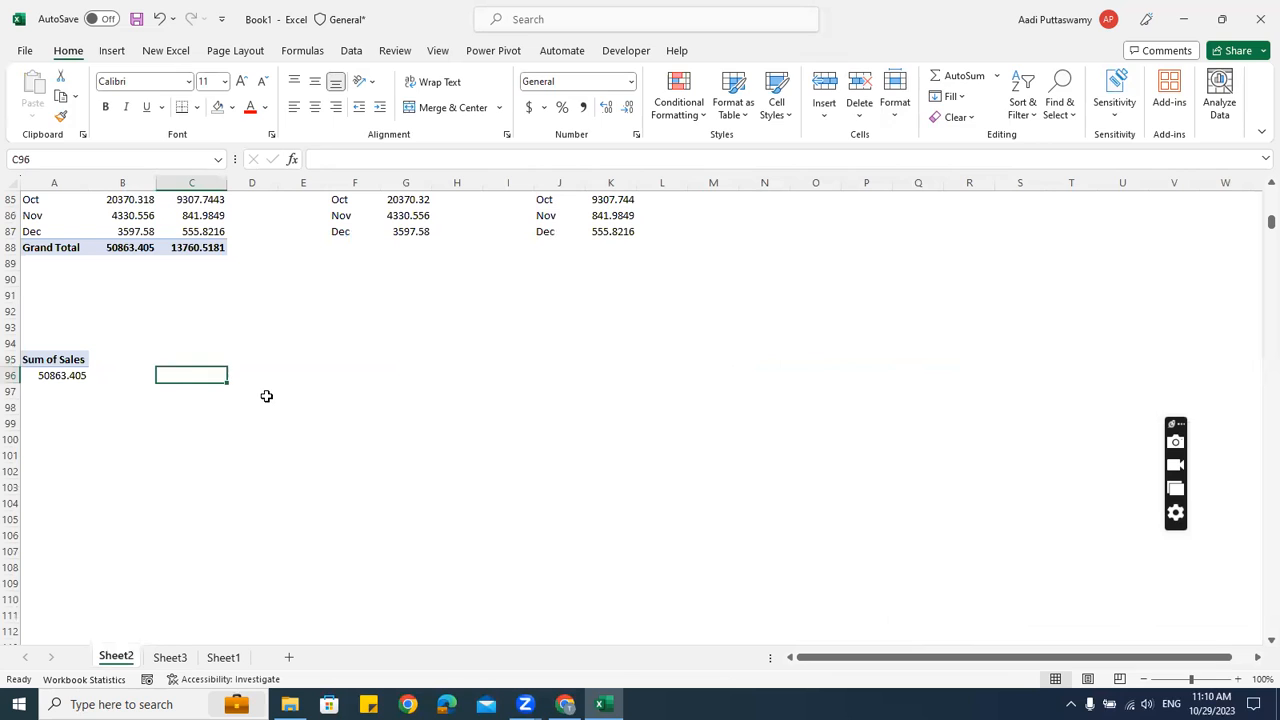
text(=)
click(57, 376)
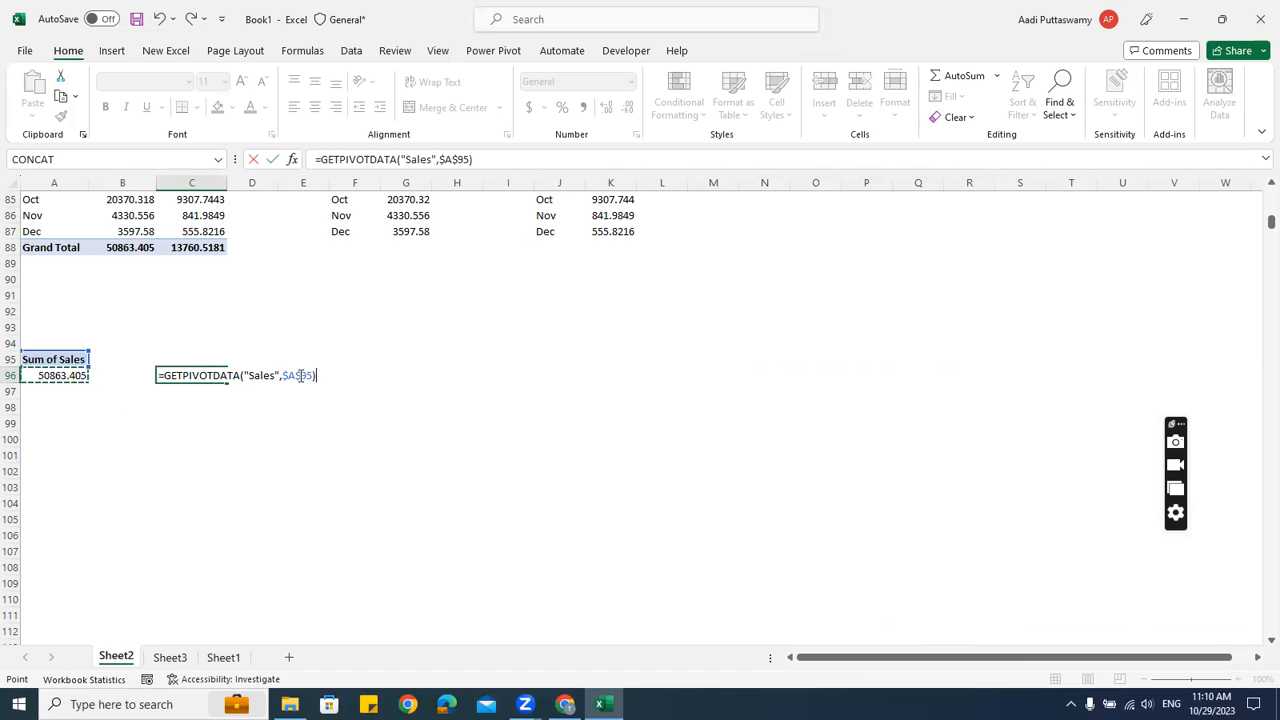
drag(158, 375, 446, 371)
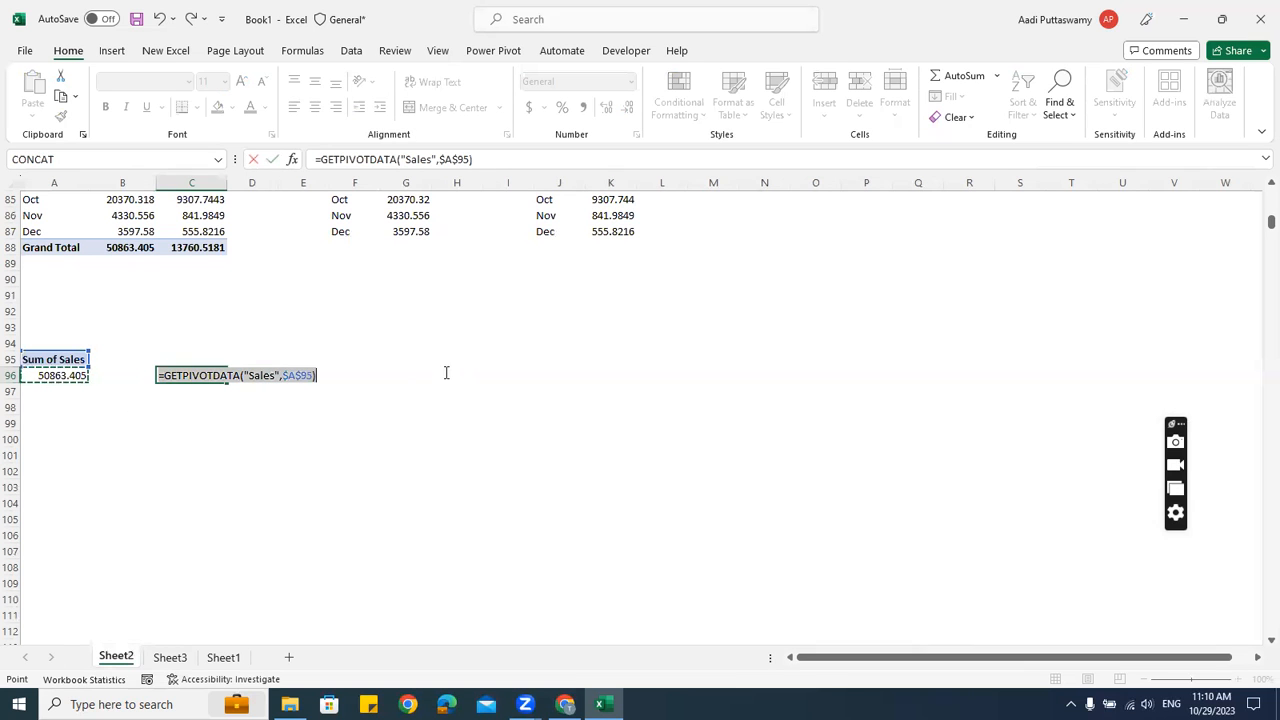
text(=a96)
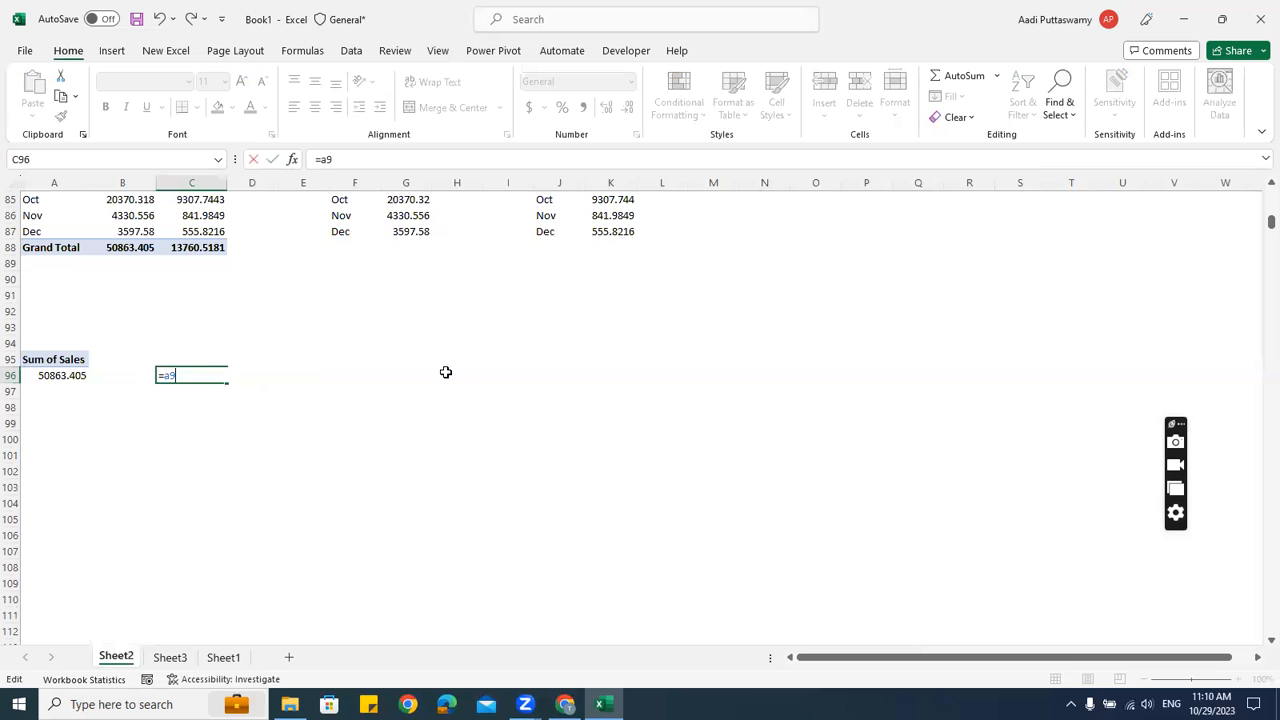
key(Return)
Relink the donut's centre text box to Sheet2!C96 and nudge it slightly right
click(170, 657)
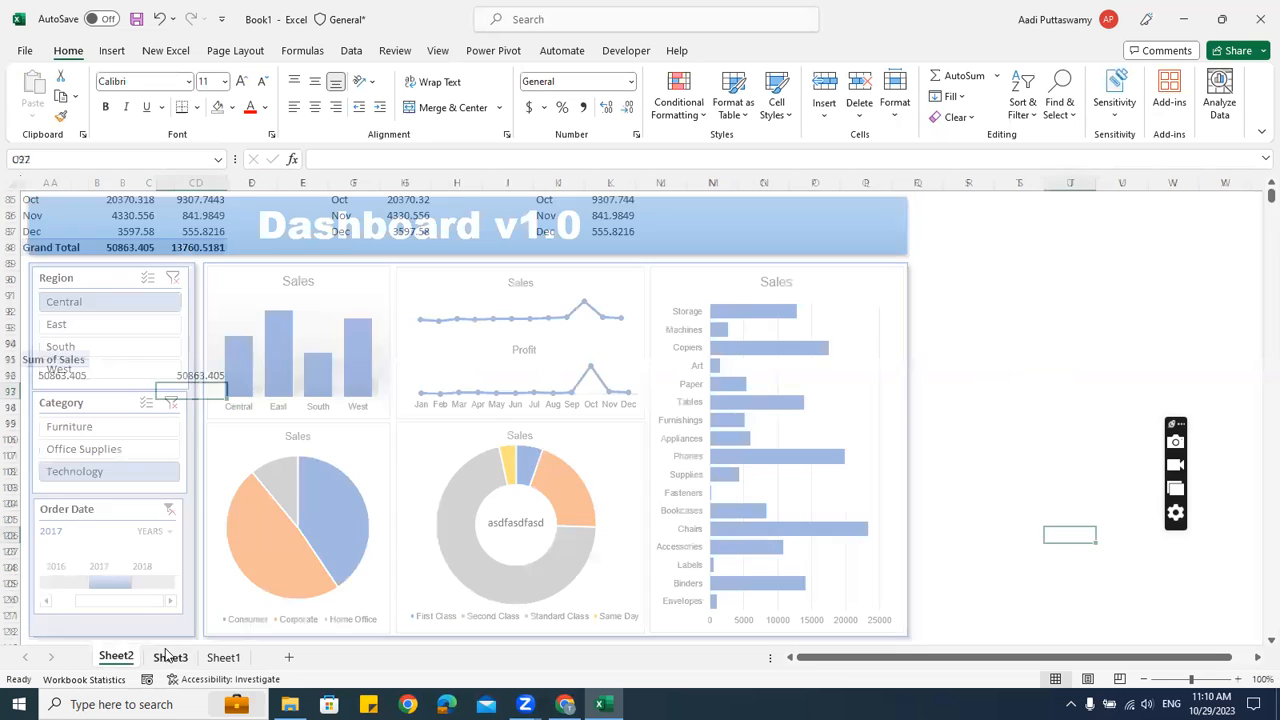
click(498, 521)
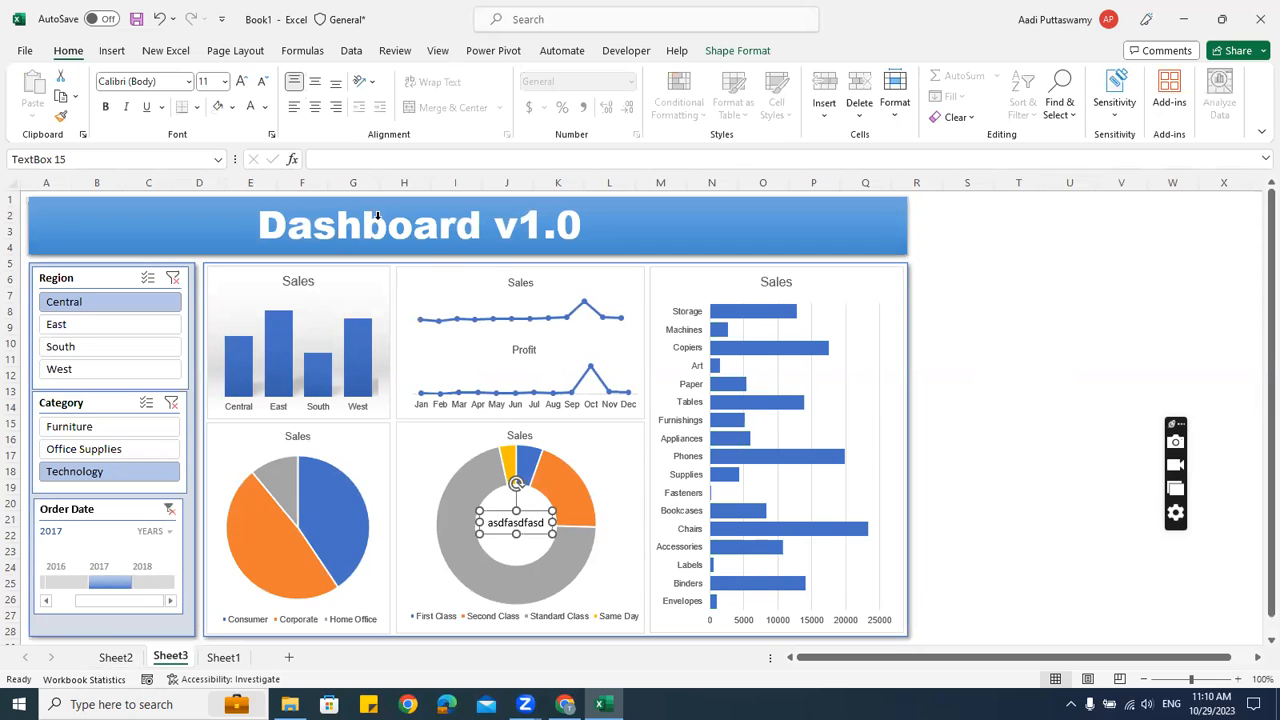
click(347, 164)
text(=)
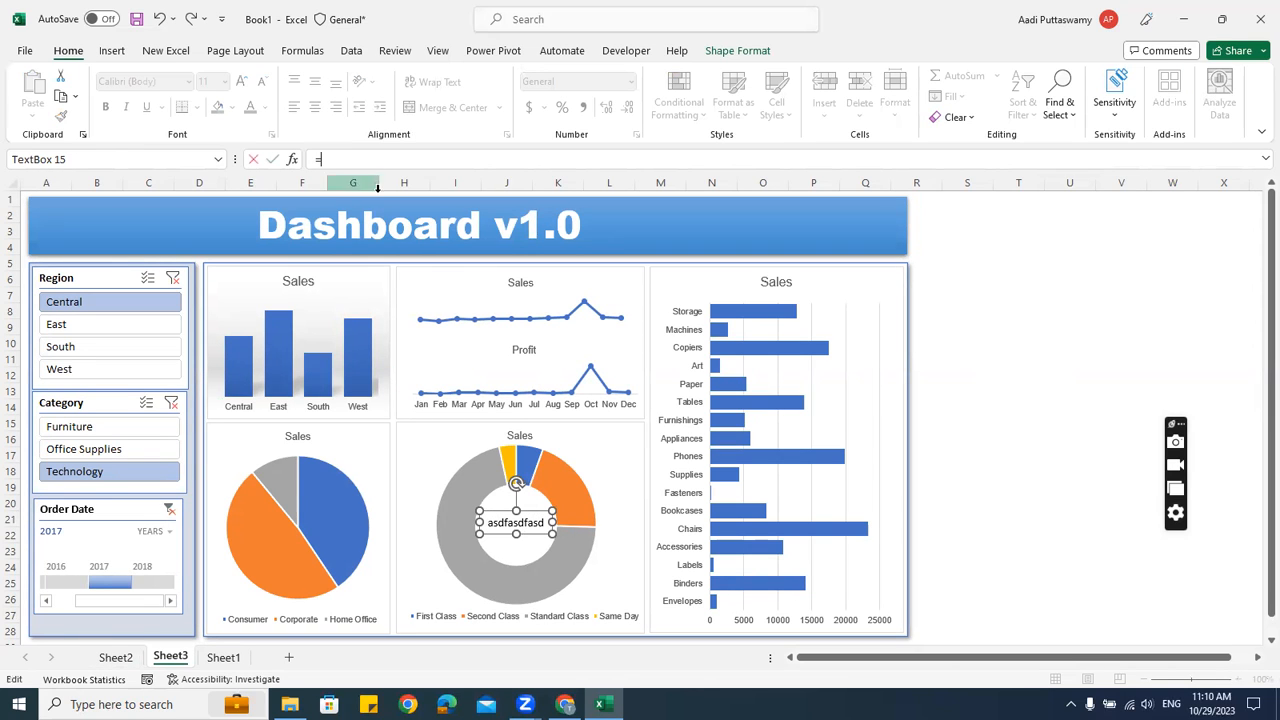
click(116, 657)
click(208, 378)
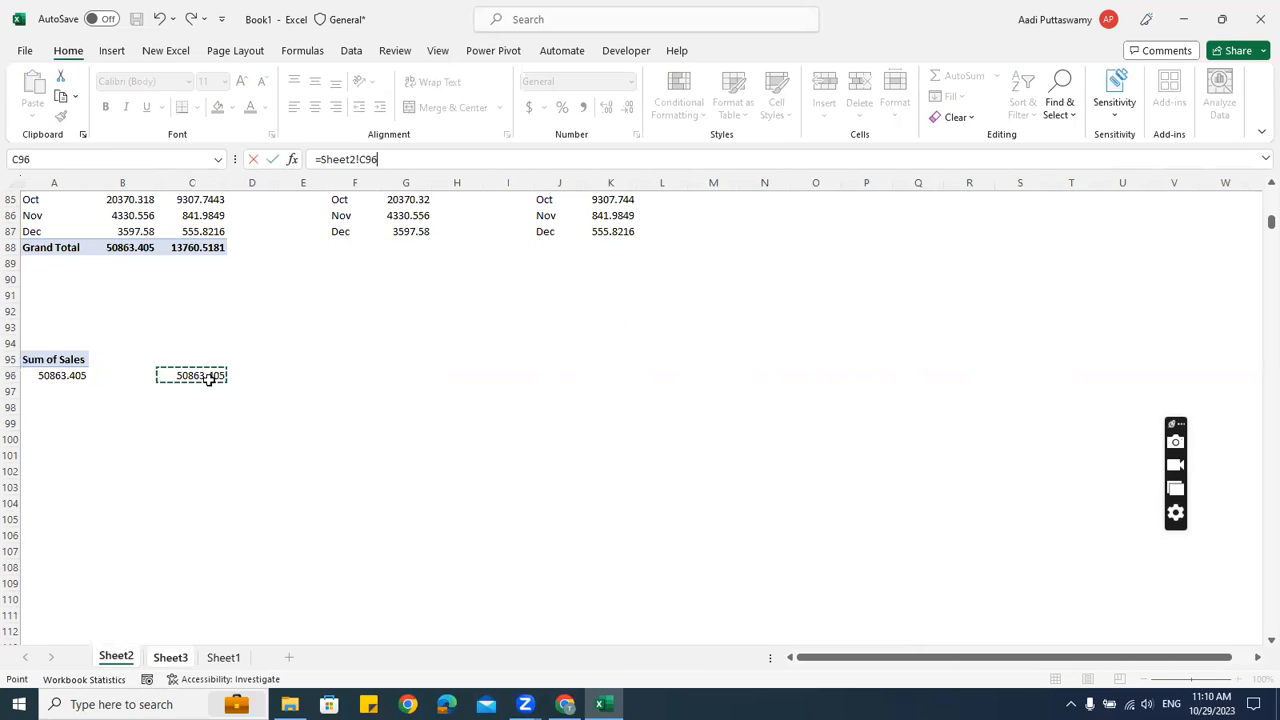
key(Return)
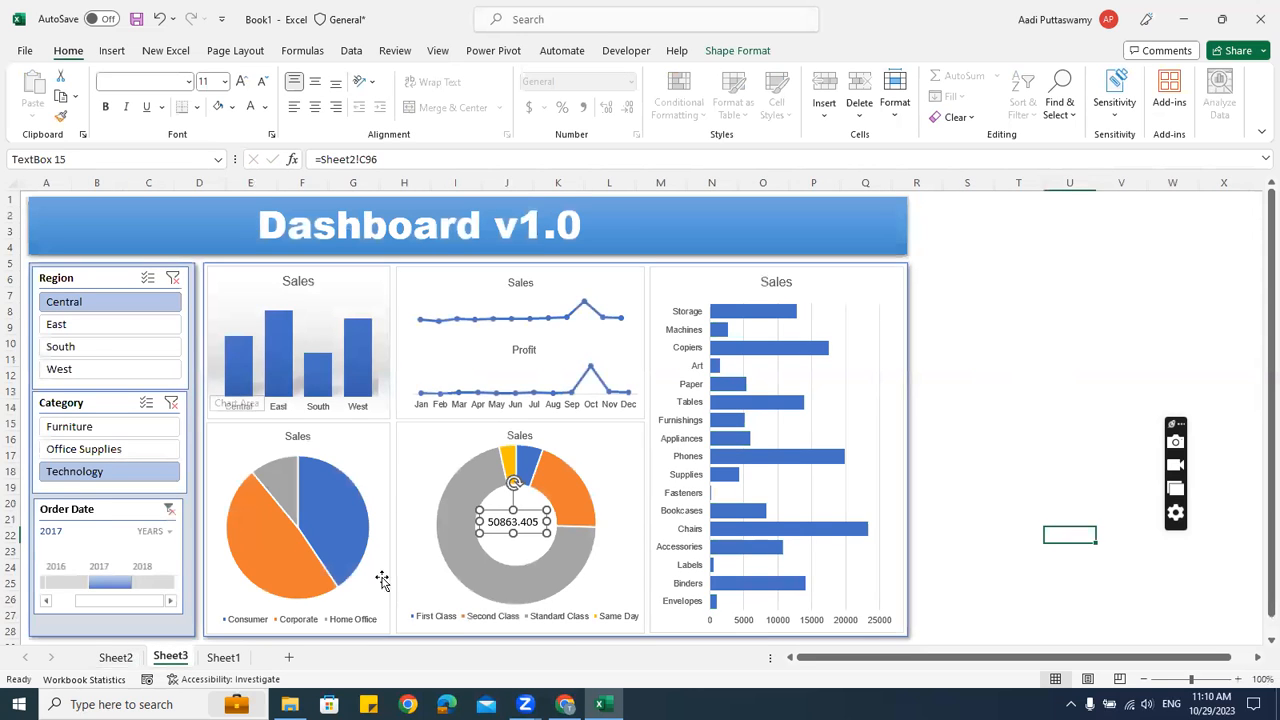
drag(523, 510, 527, 512)
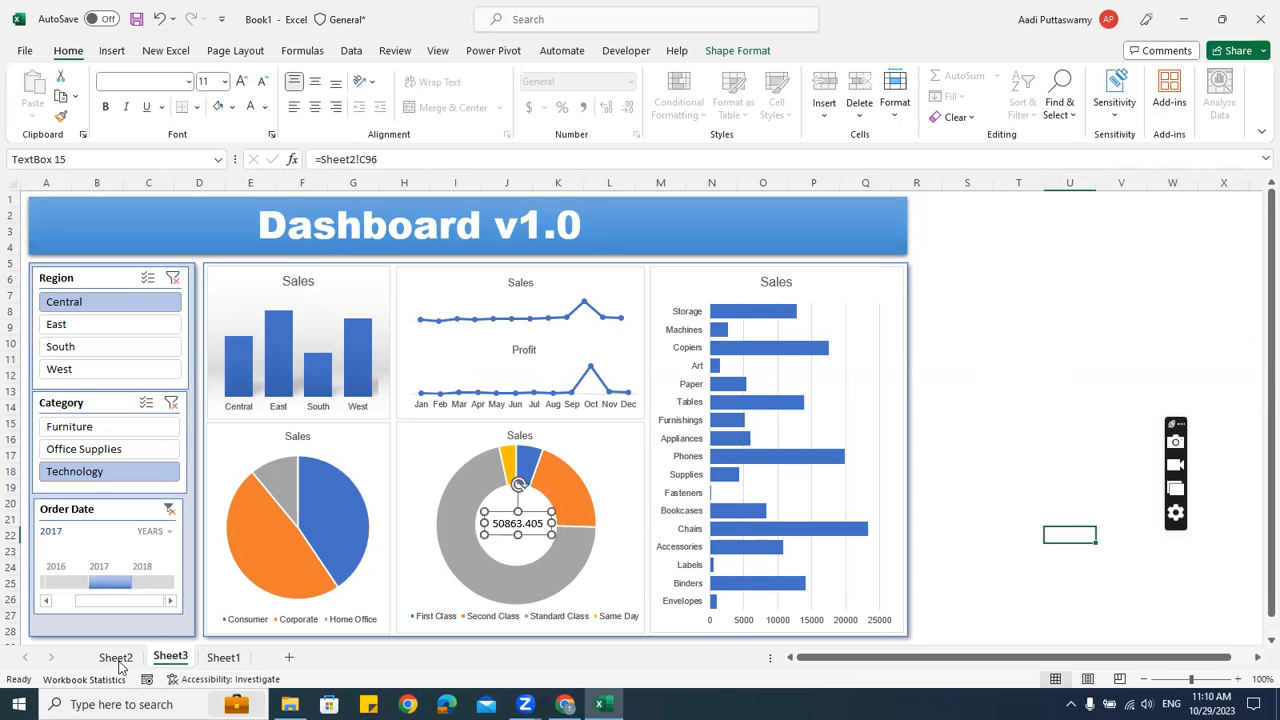
Format Sheet2 C96 as a Number with 0 decimals and a 1000 separator
click(116, 658)
click(214, 375)
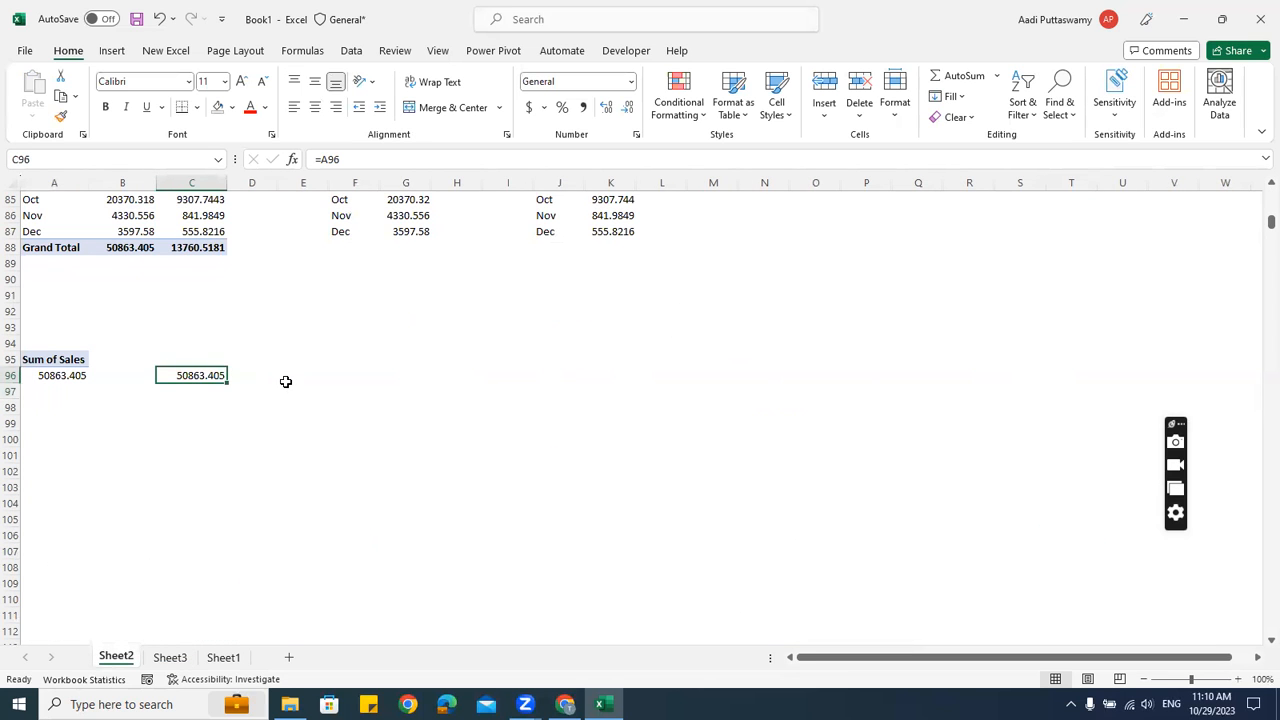
key(ctrl+1)
click(789, 180)
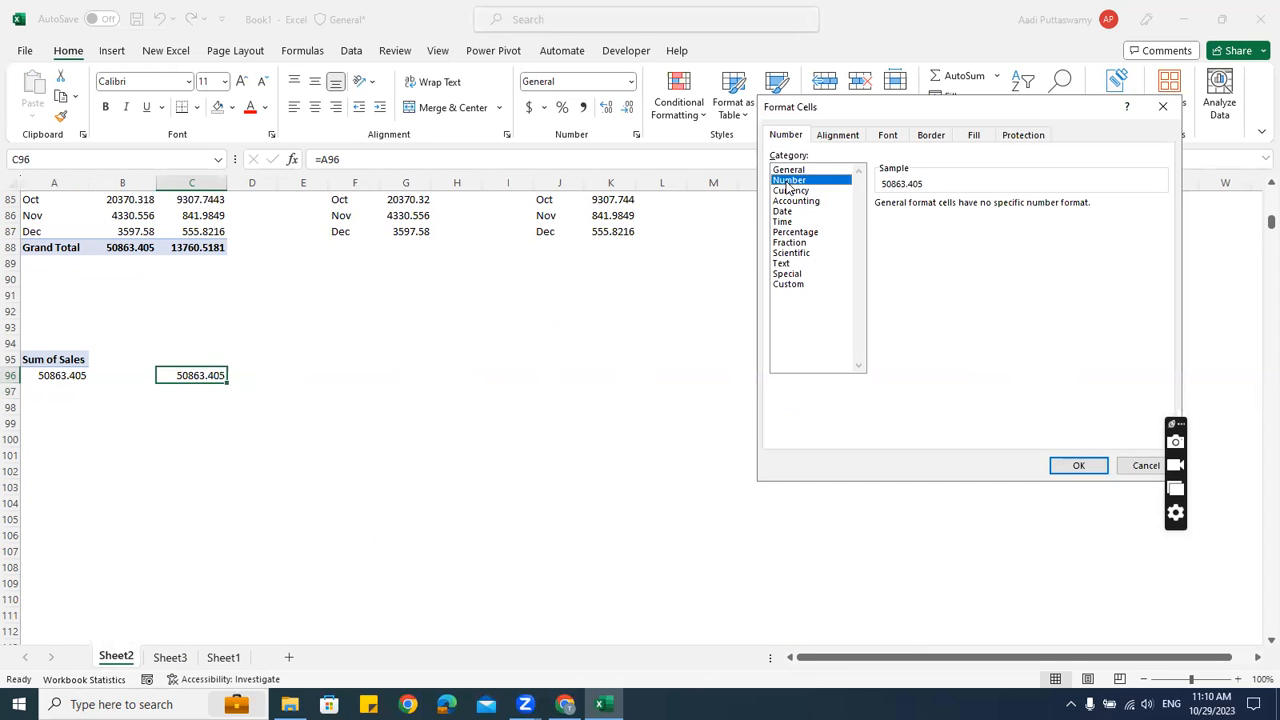
click(984, 209)
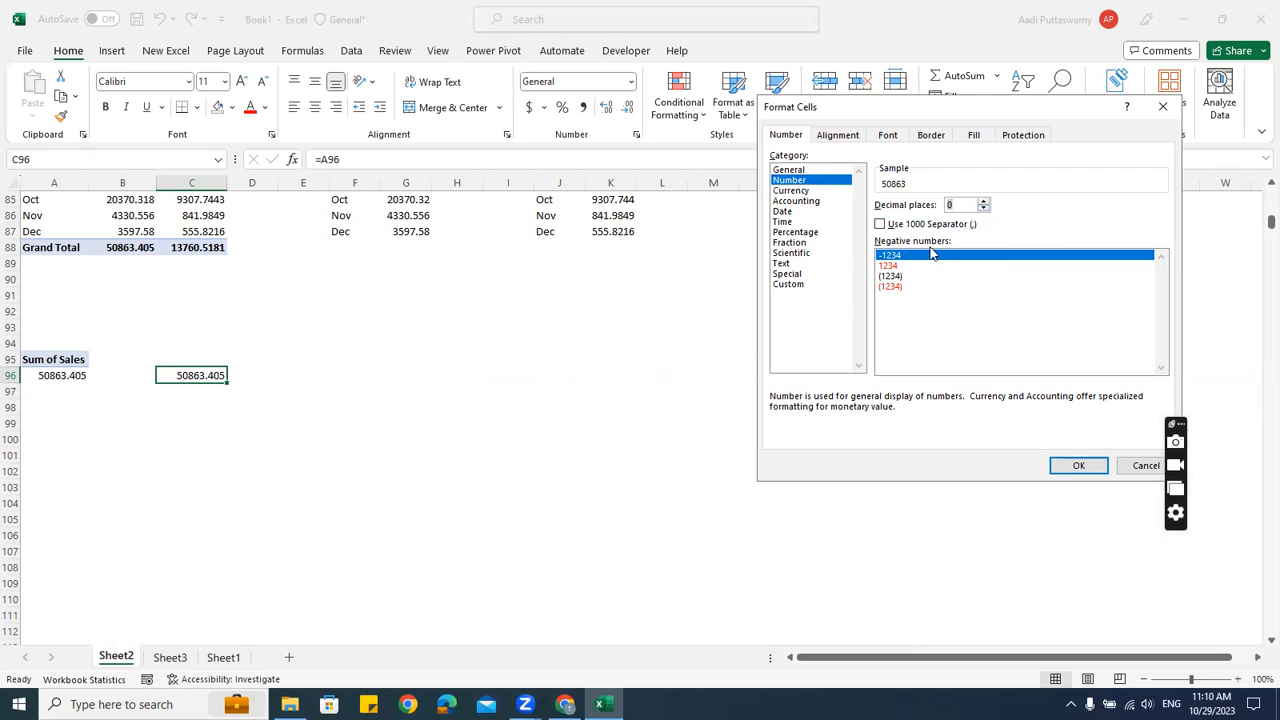
click(882, 224)
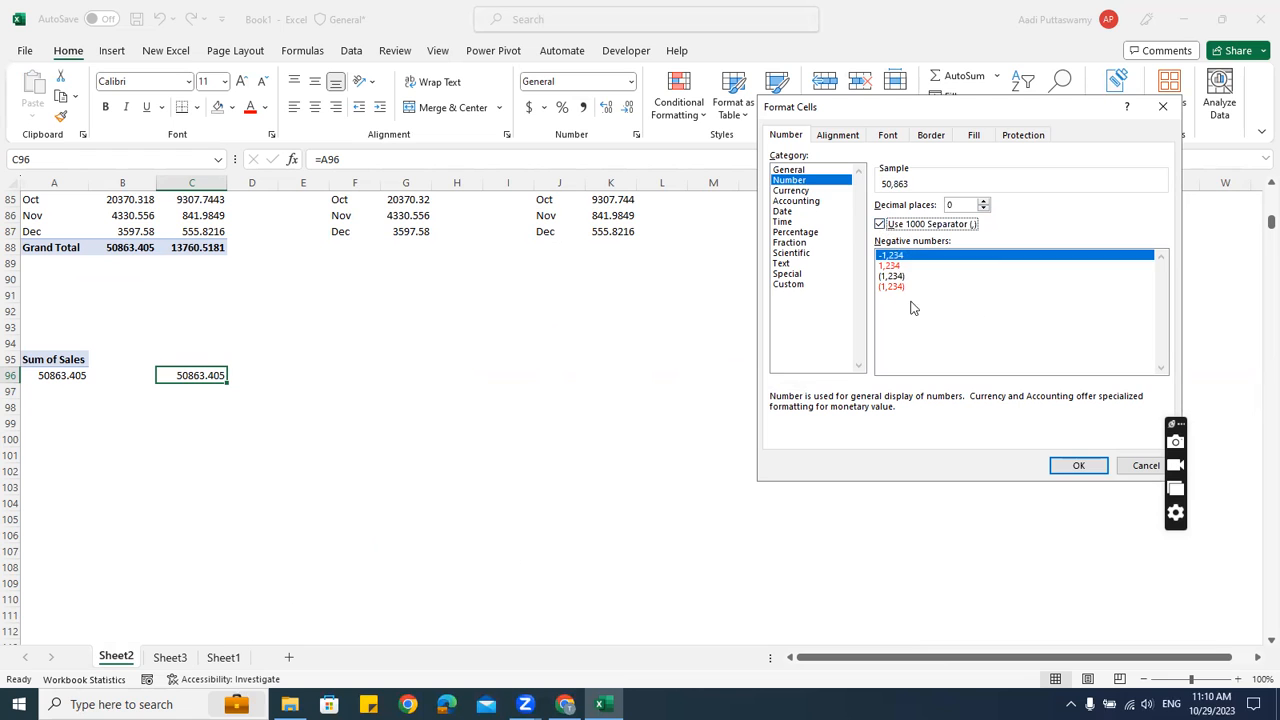
click(1077, 463)
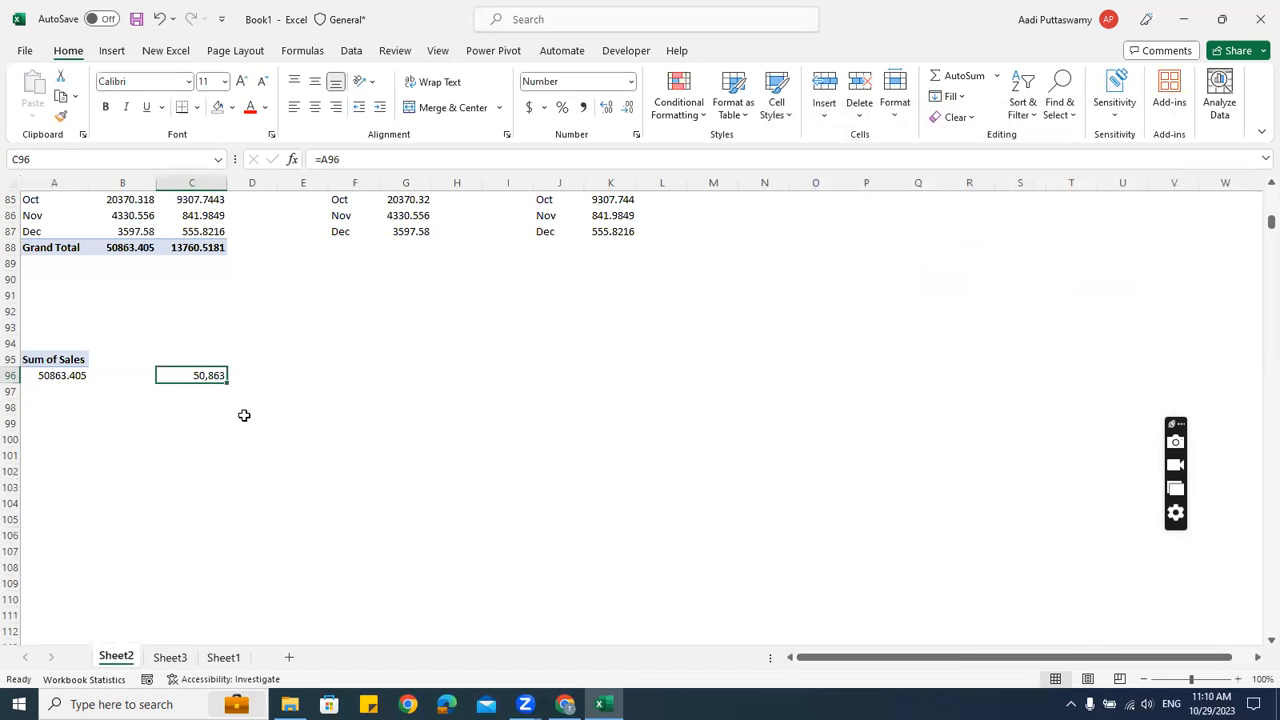
click(170, 657)
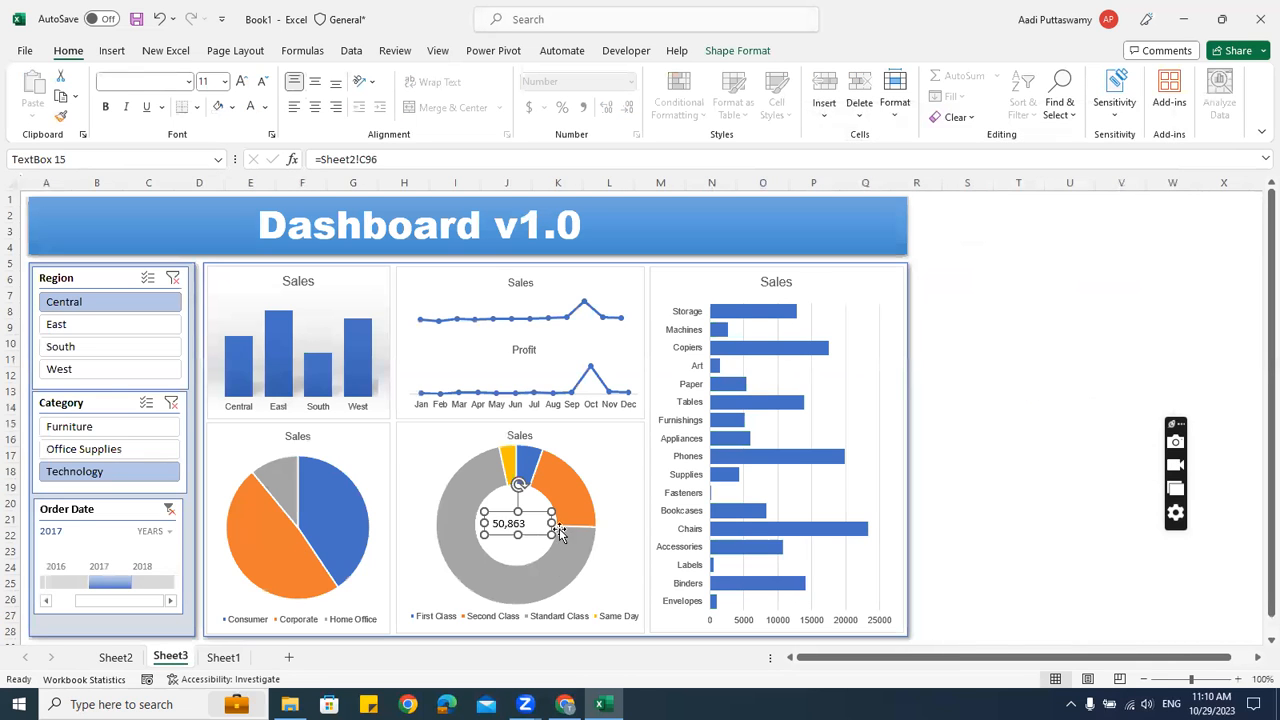
Change the donut total's text box font to Arial Black
drag(553, 520, 539, 518)
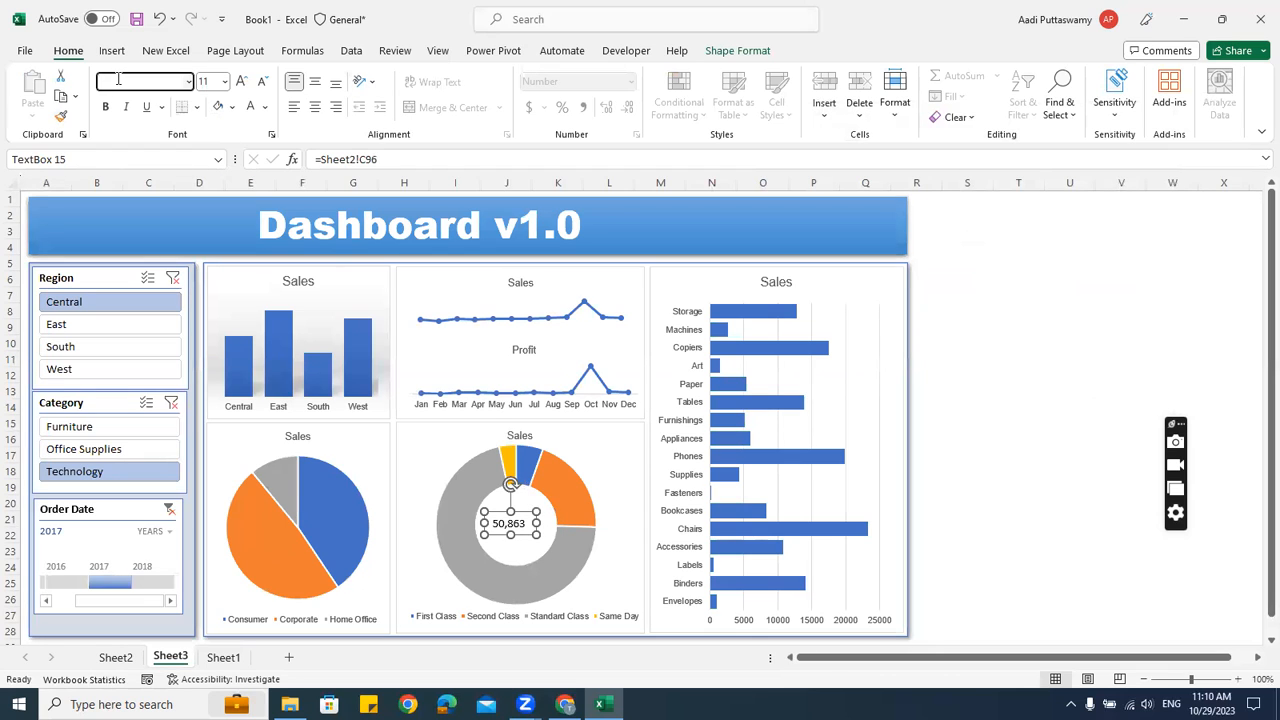
click(525, 514)
click(156, 80)
text(Arial Black)
key(Return)
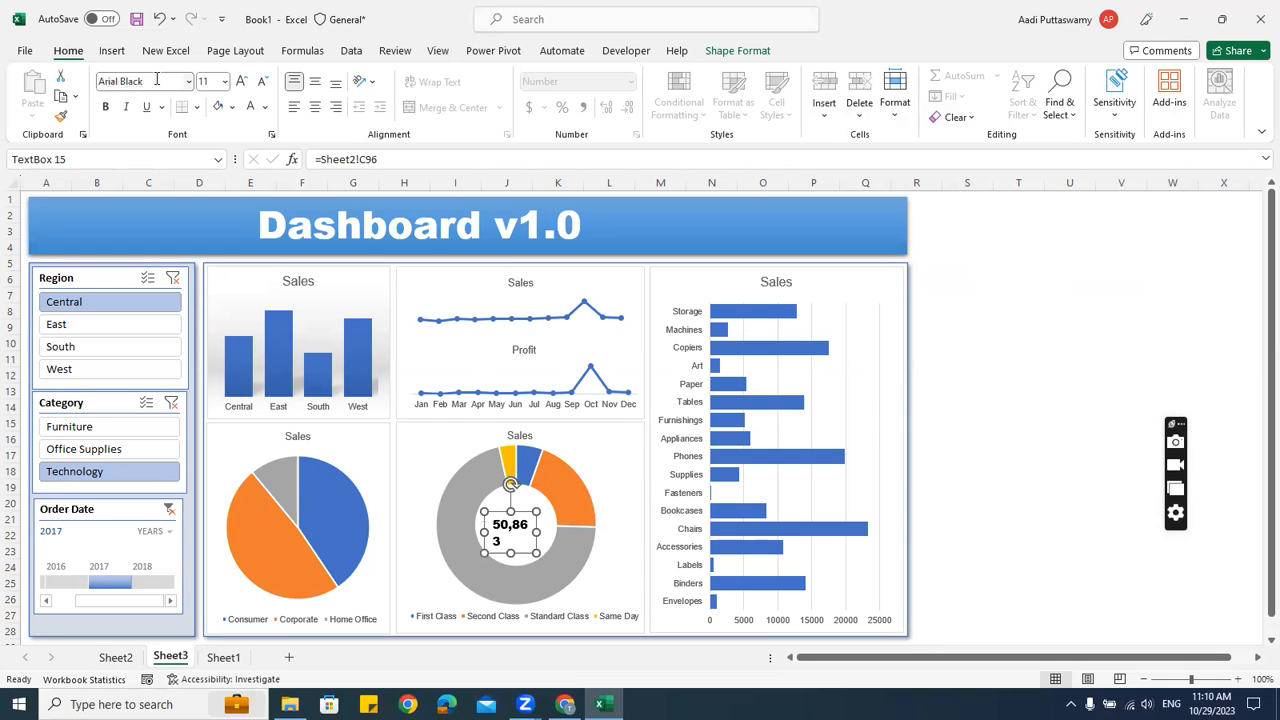
Resize the text box so 50,863 fits on one line and centre-align it
drag(537, 531, 563, 531)
drag(483, 524, 478, 523)
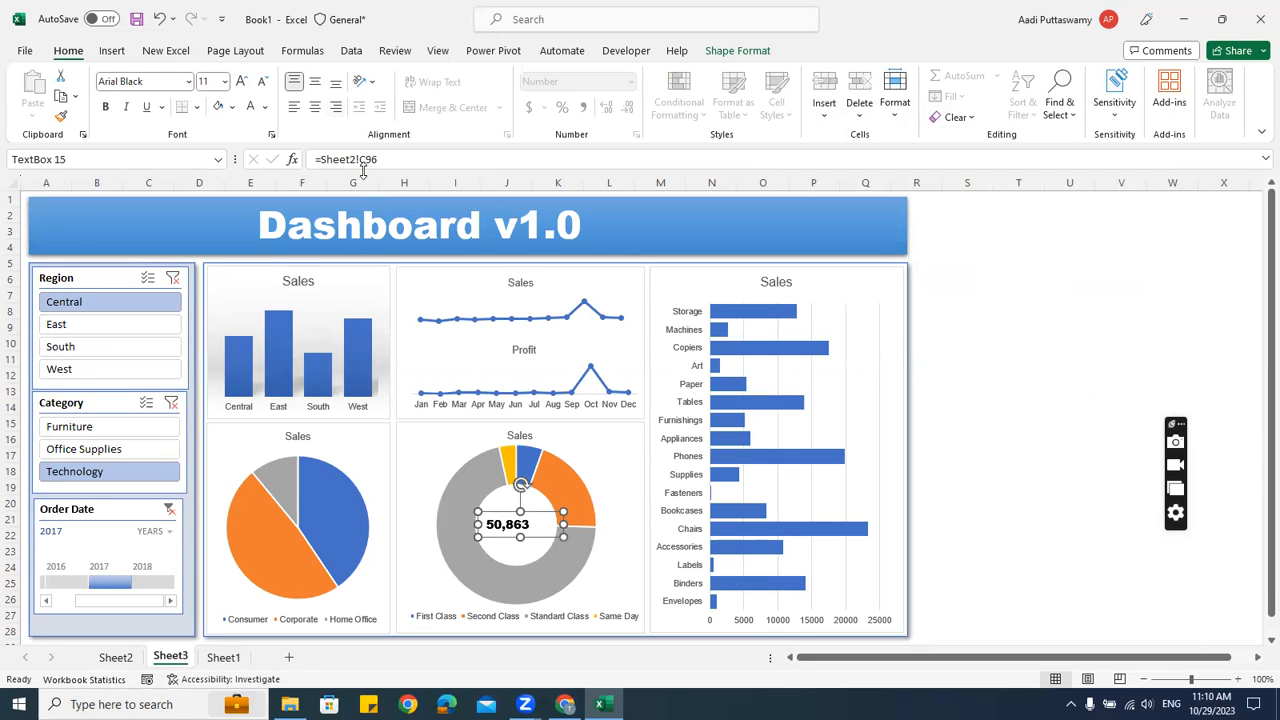
click(314, 107)
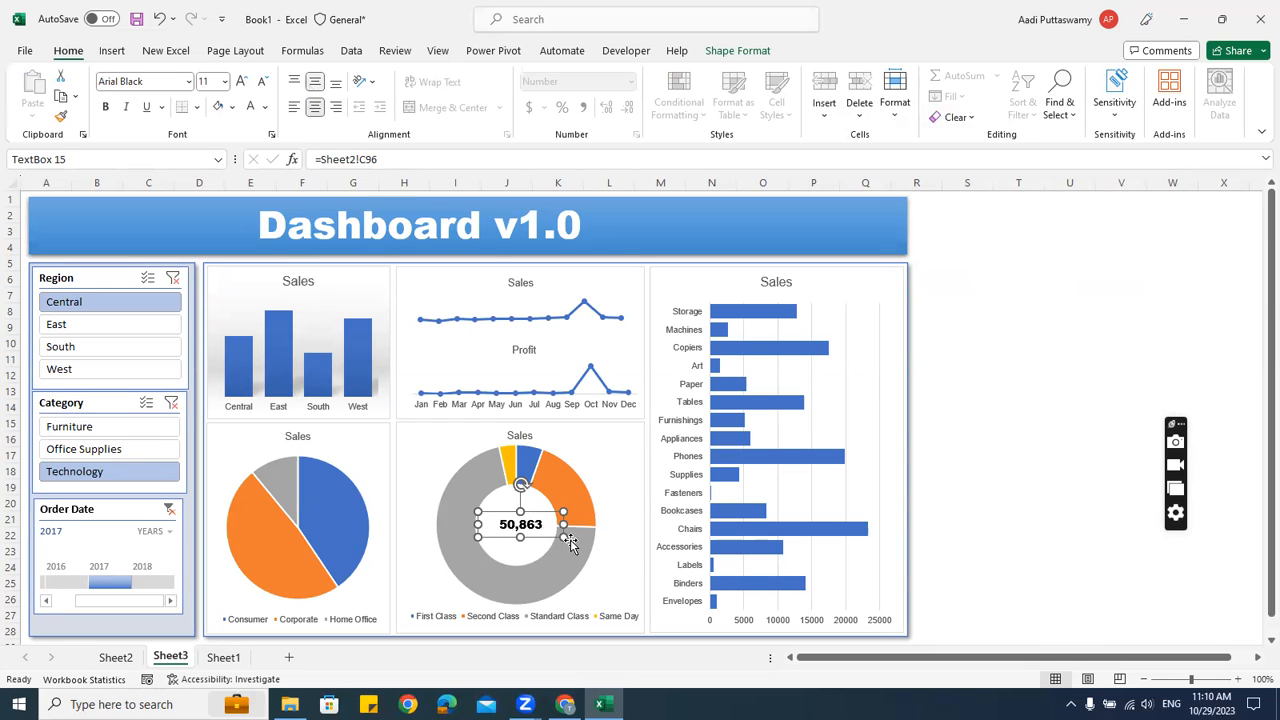
drag(563, 524, 536, 511)
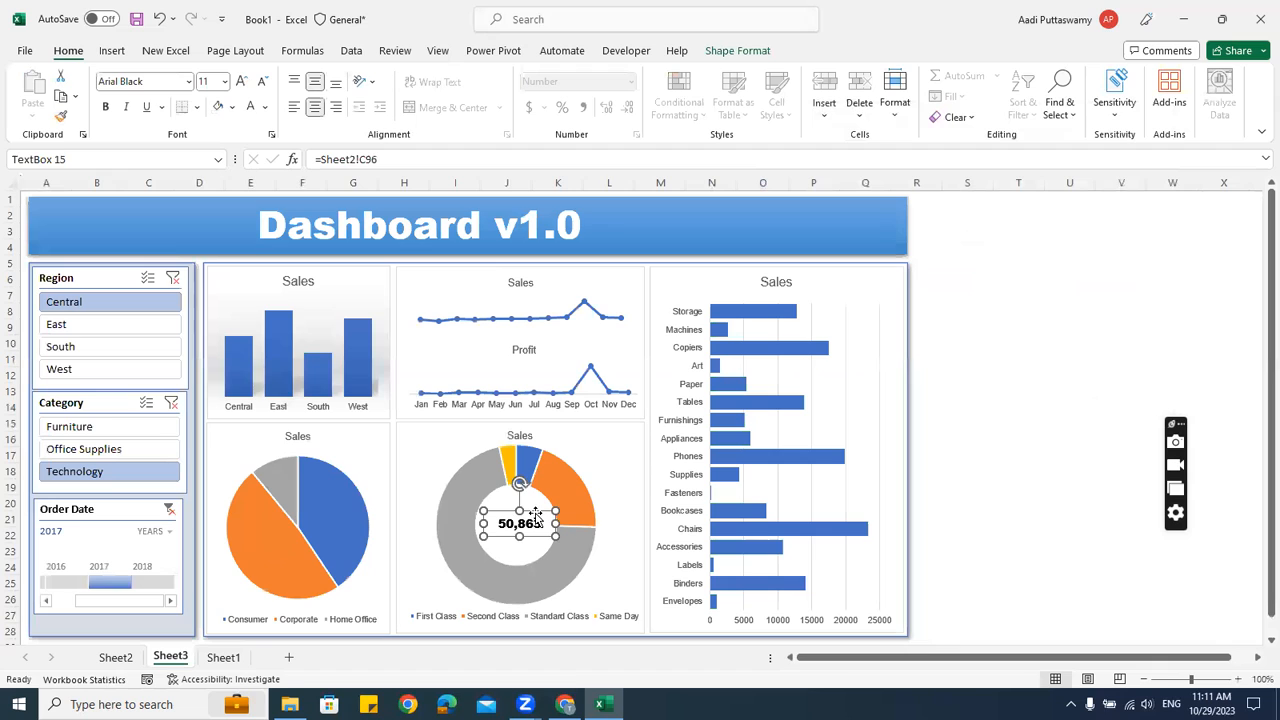
Set the total to 14 pt and position it centred in the donut hole
click(213, 81)
text(14)
key(Return)
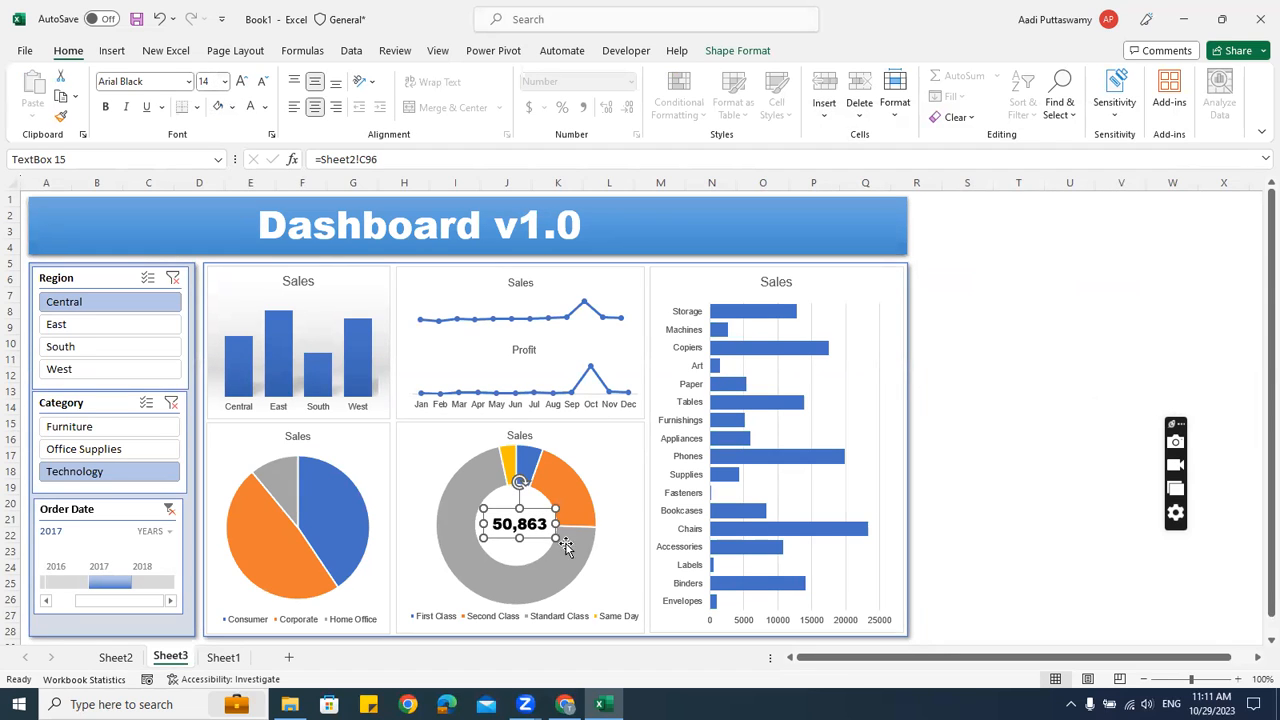
drag(536, 510, 530, 511)
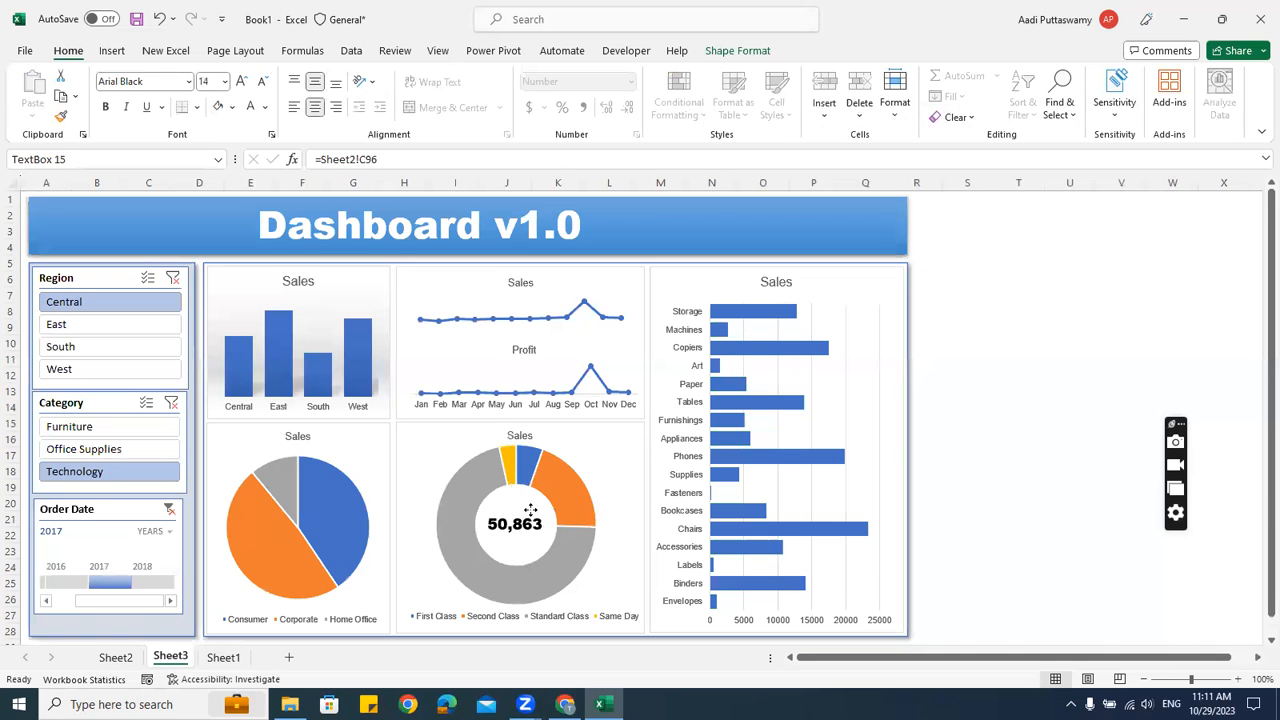
click(1083, 486)
Step through the Region and Category slicers, ending on West and Technology
click(78, 326)
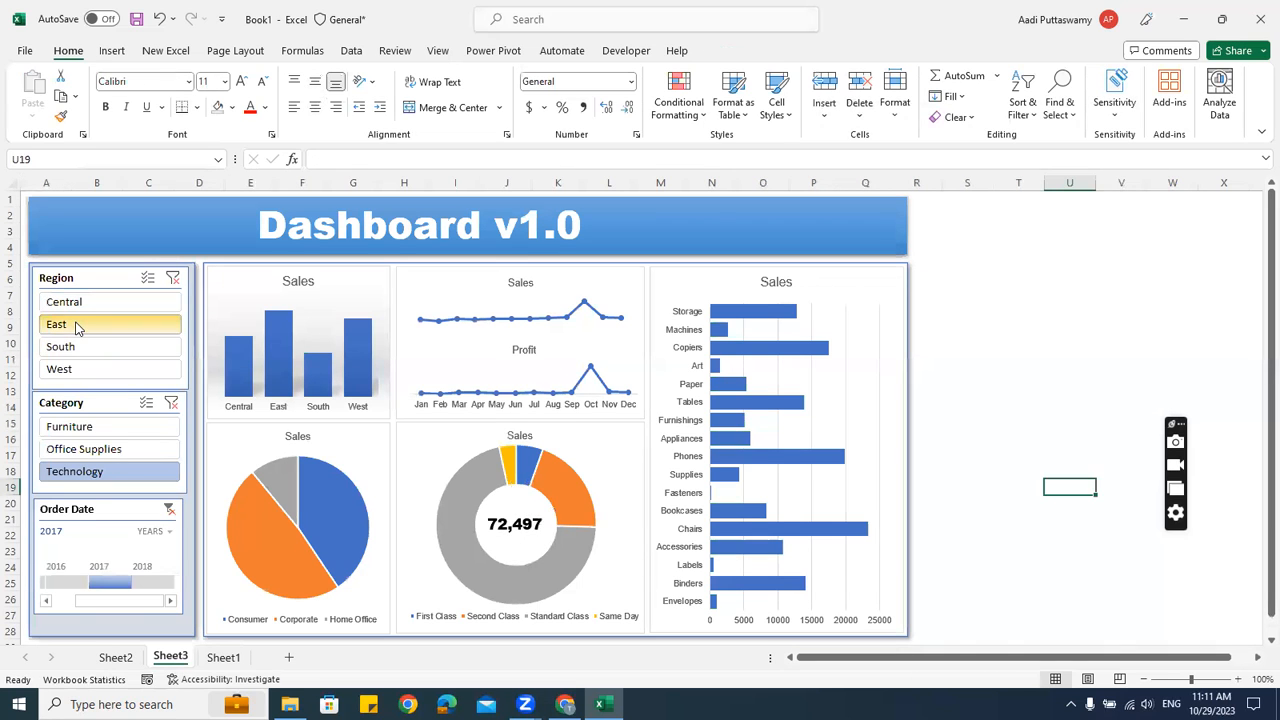
click(83, 346)
click(80, 369)
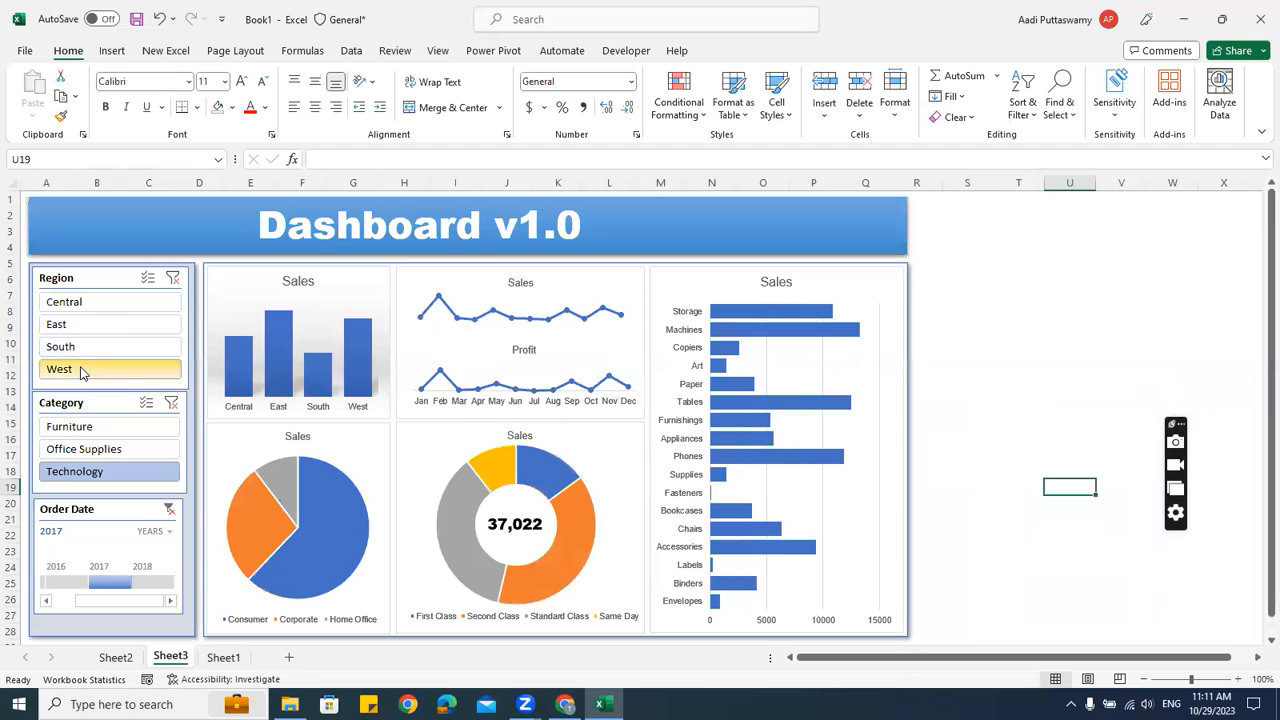
click(86, 427)
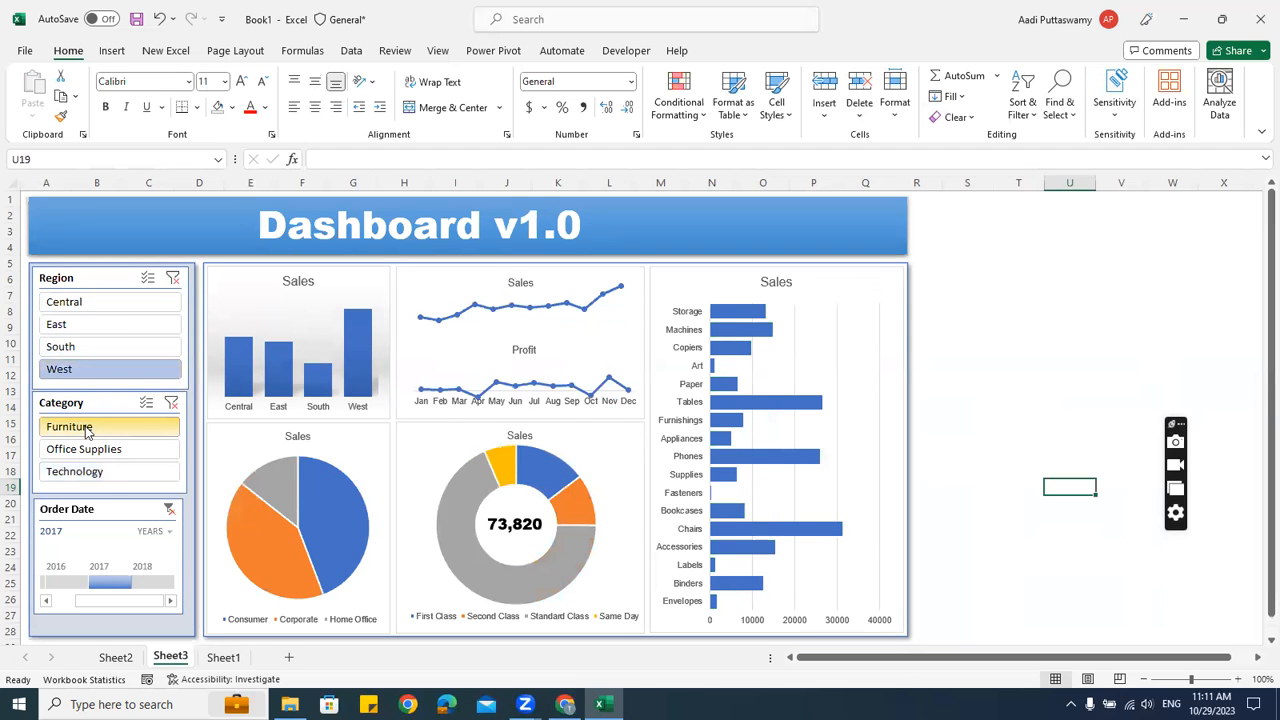
click(80, 449)
click(80, 474)
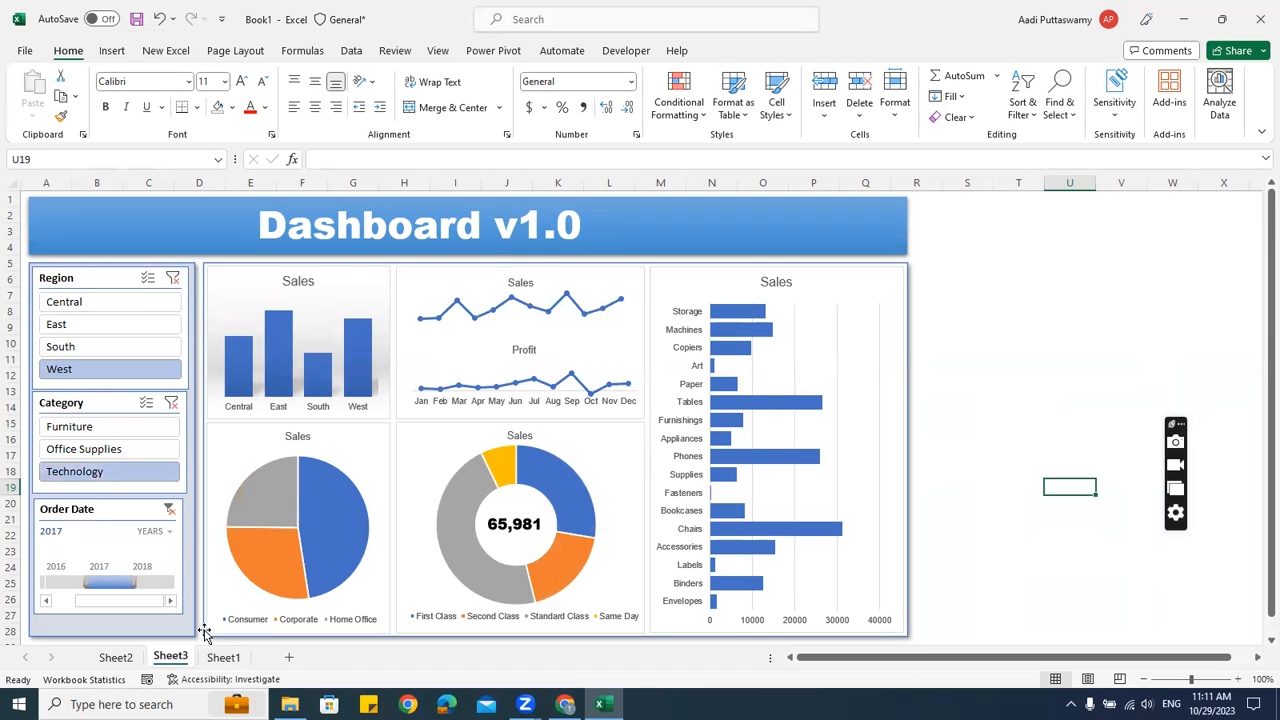
Check the 65,981 total against the Sheet1 source data, then return to the dashboard
click(538, 528)
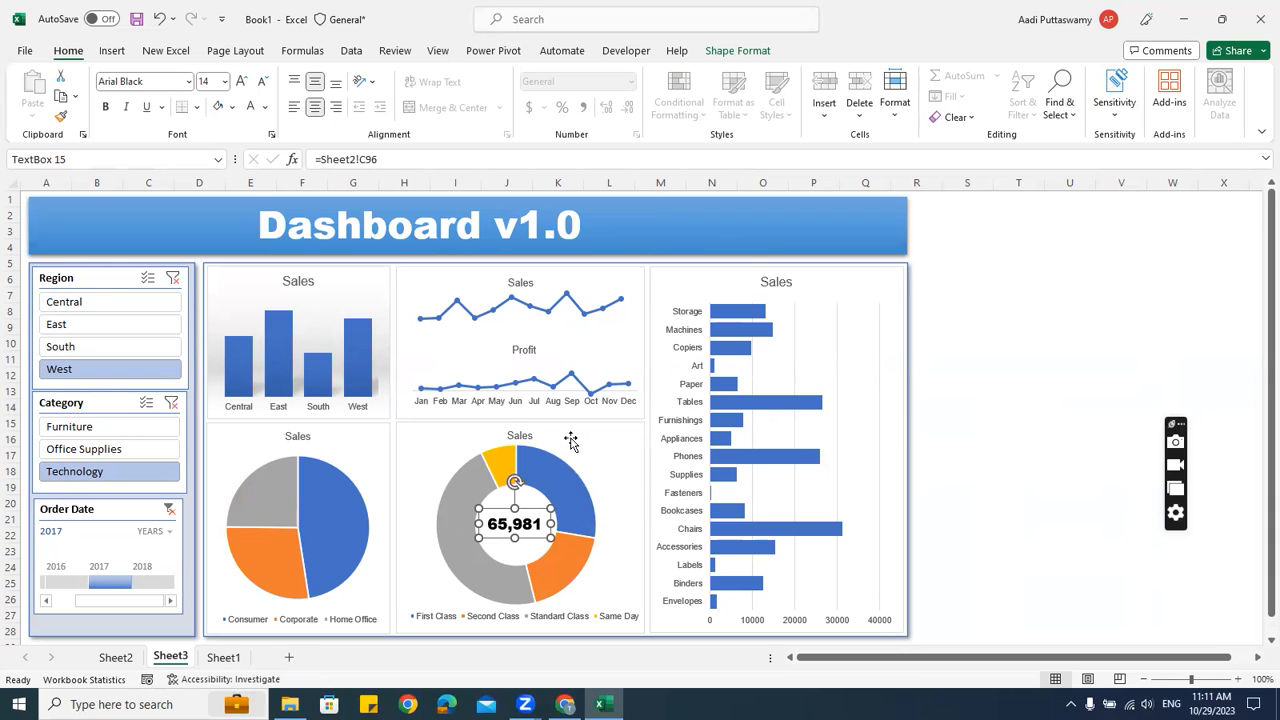
click(977, 361)
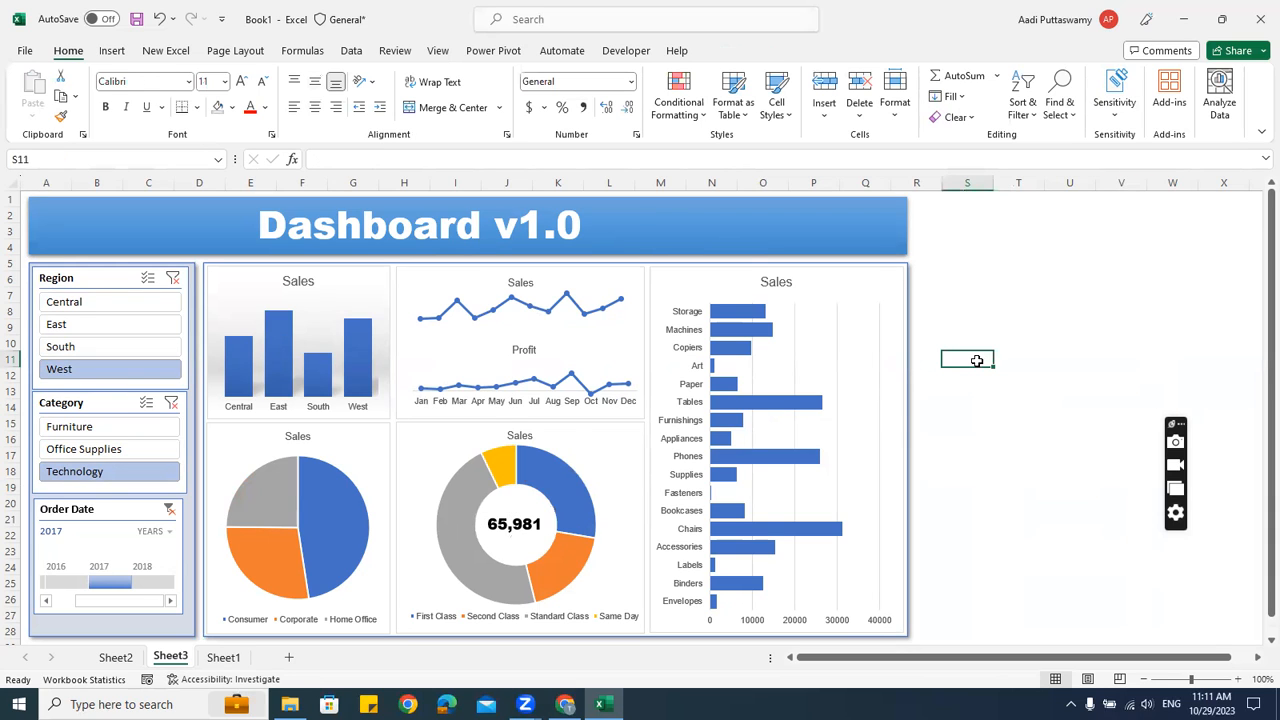
click(232, 659)
click(359, 358)
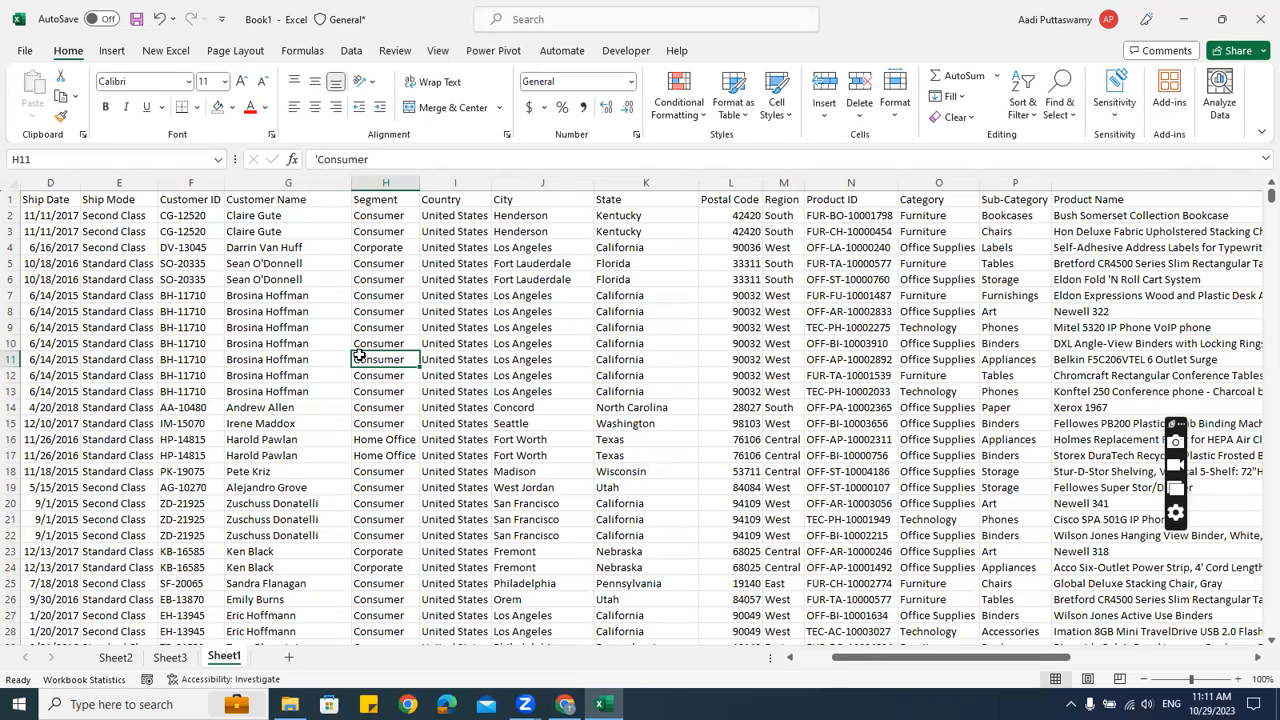
click(168, 657)
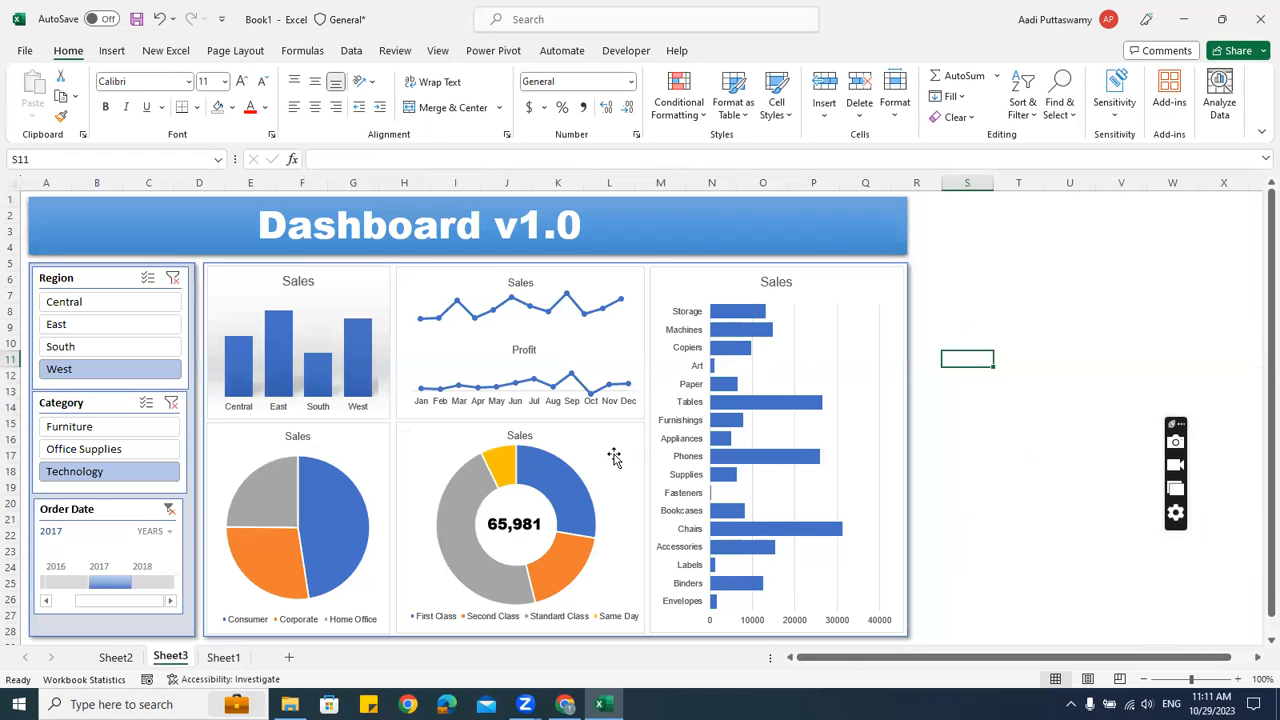
click(1103, 310)
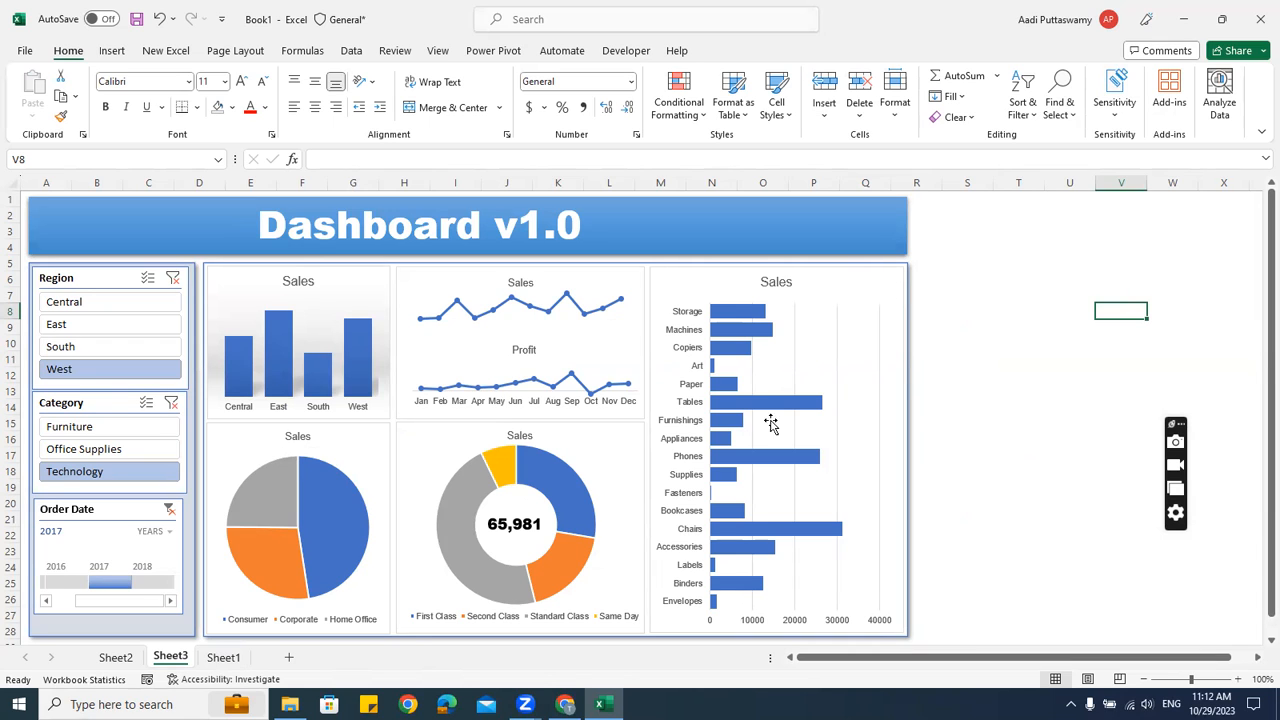
Cycle through the Region and Category slicers and limit the timeline to 2016
click(120, 426)
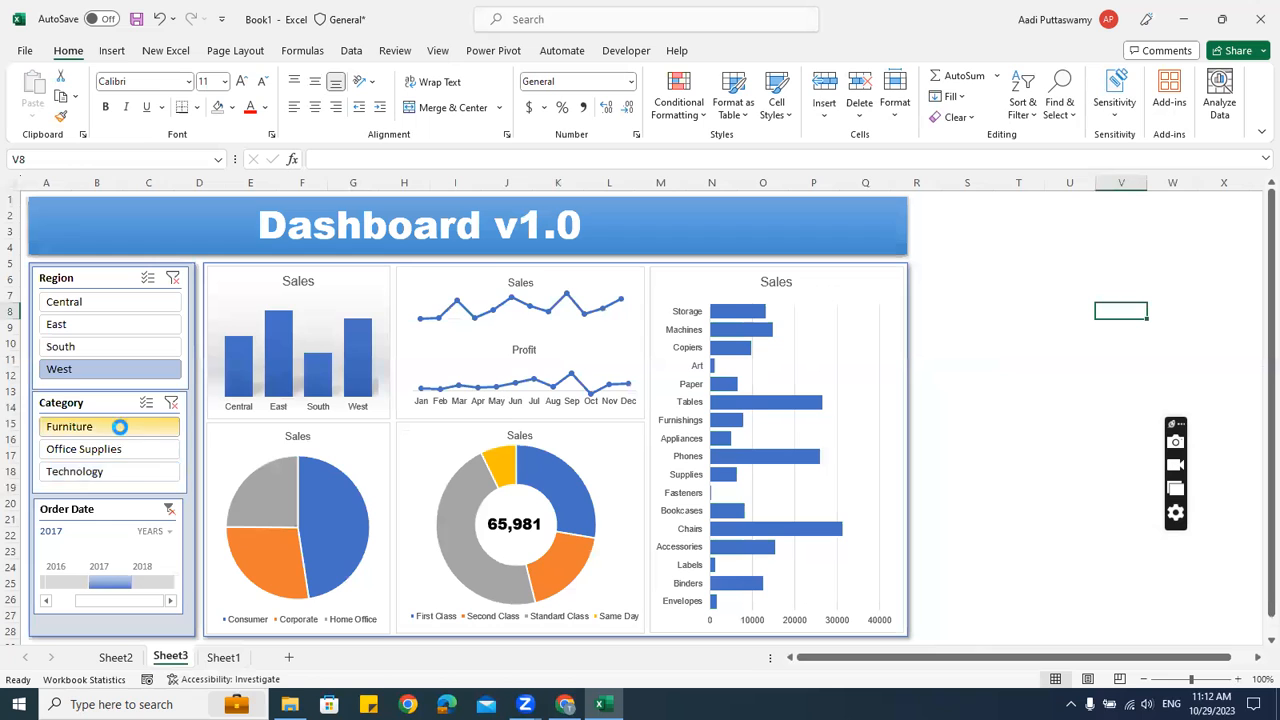
click(122, 449)
click(108, 301)
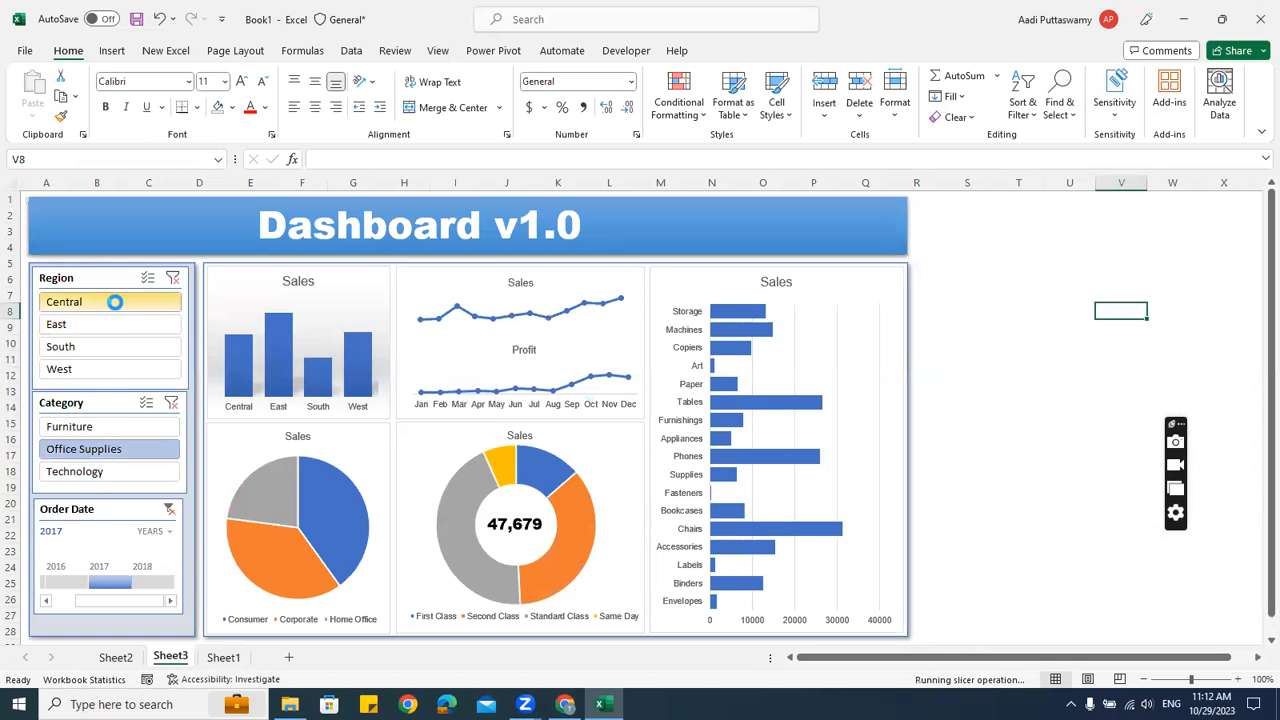
click(106, 324)
click(106, 346)
click(100, 369)
click(94, 426)
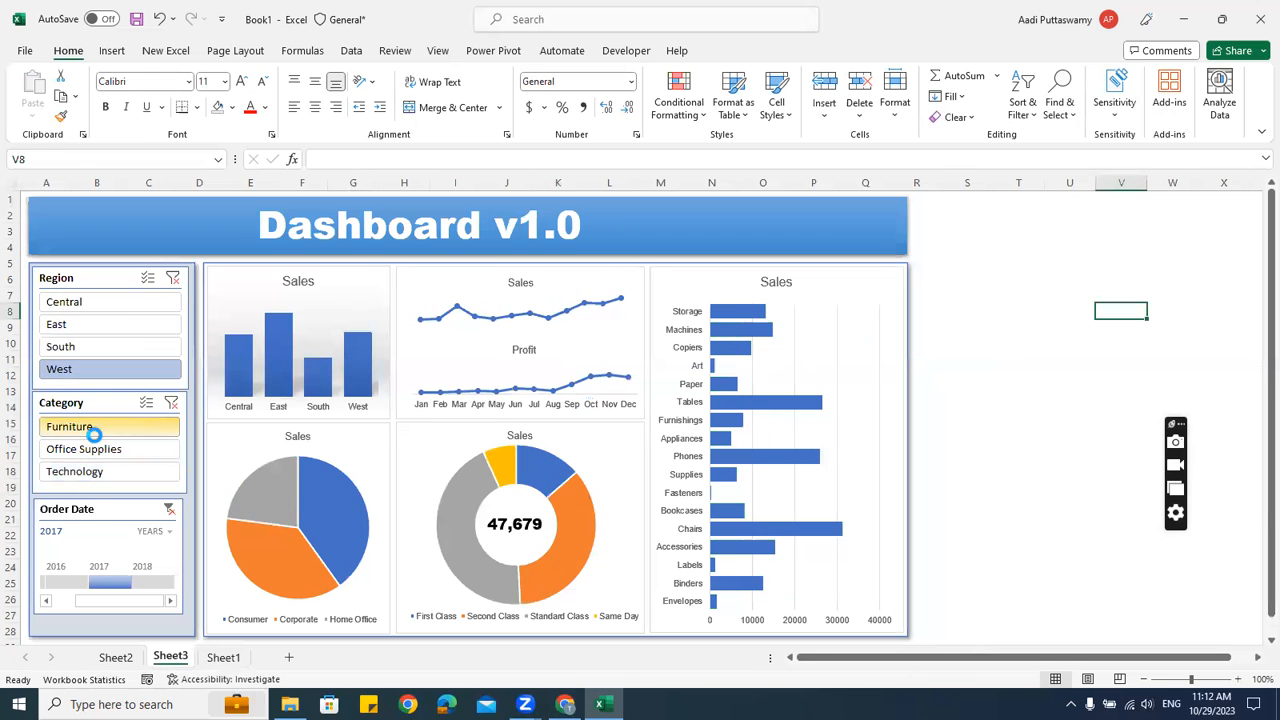
click(94, 471)
click(53, 588)
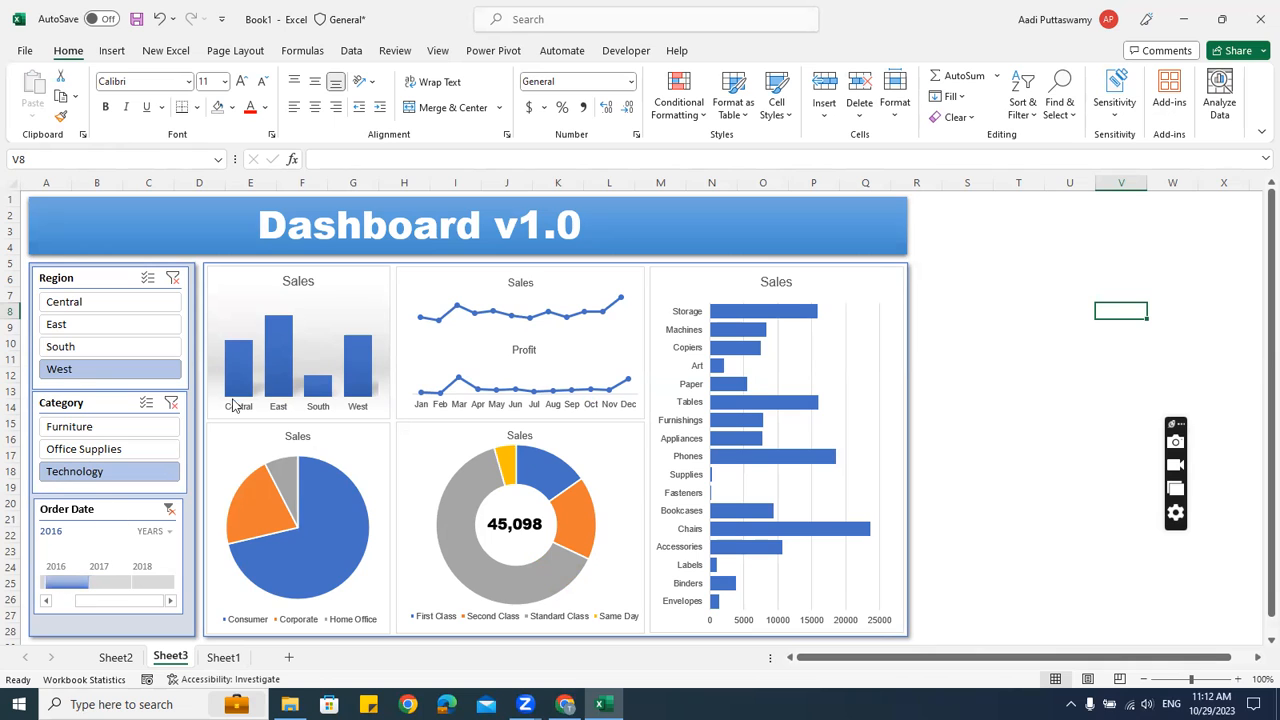
Settle the slicers on Central region and Technology category, then launch Google Chrome
click(110, 346)
click(129, 302)
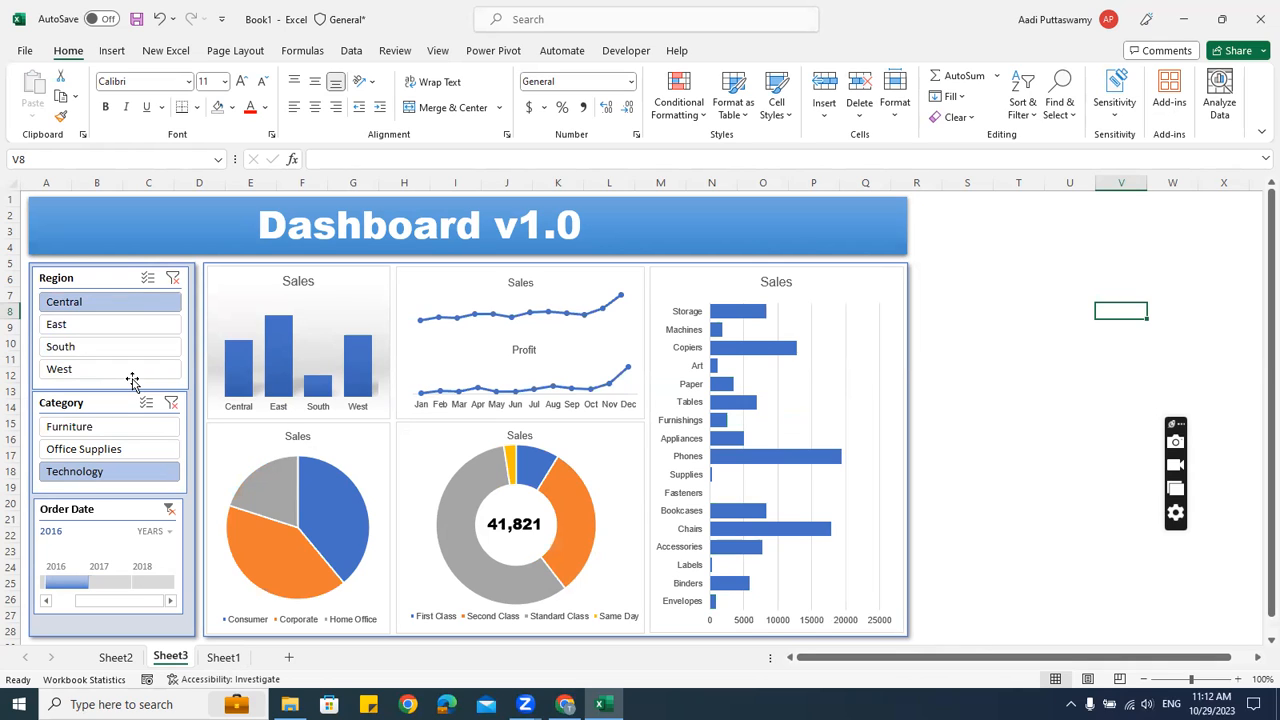
click(86, 428)
click(83, 449)
click(76, 471)
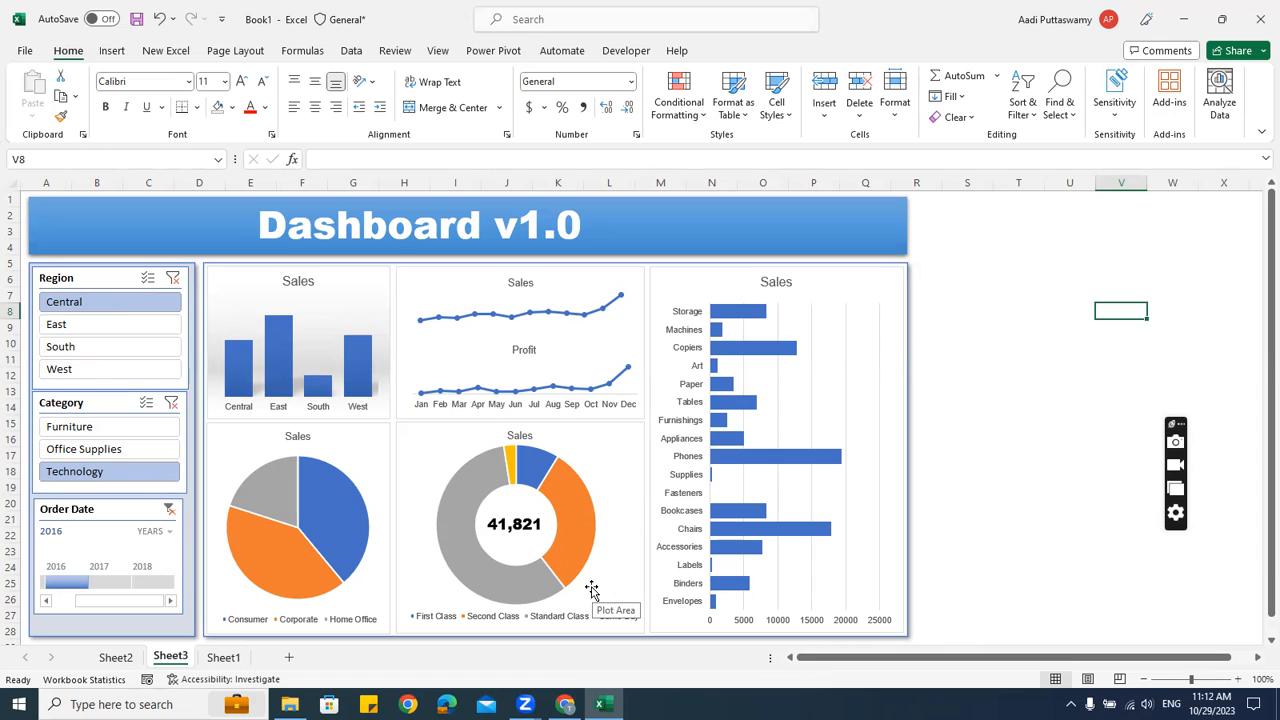
click(1048, 314)
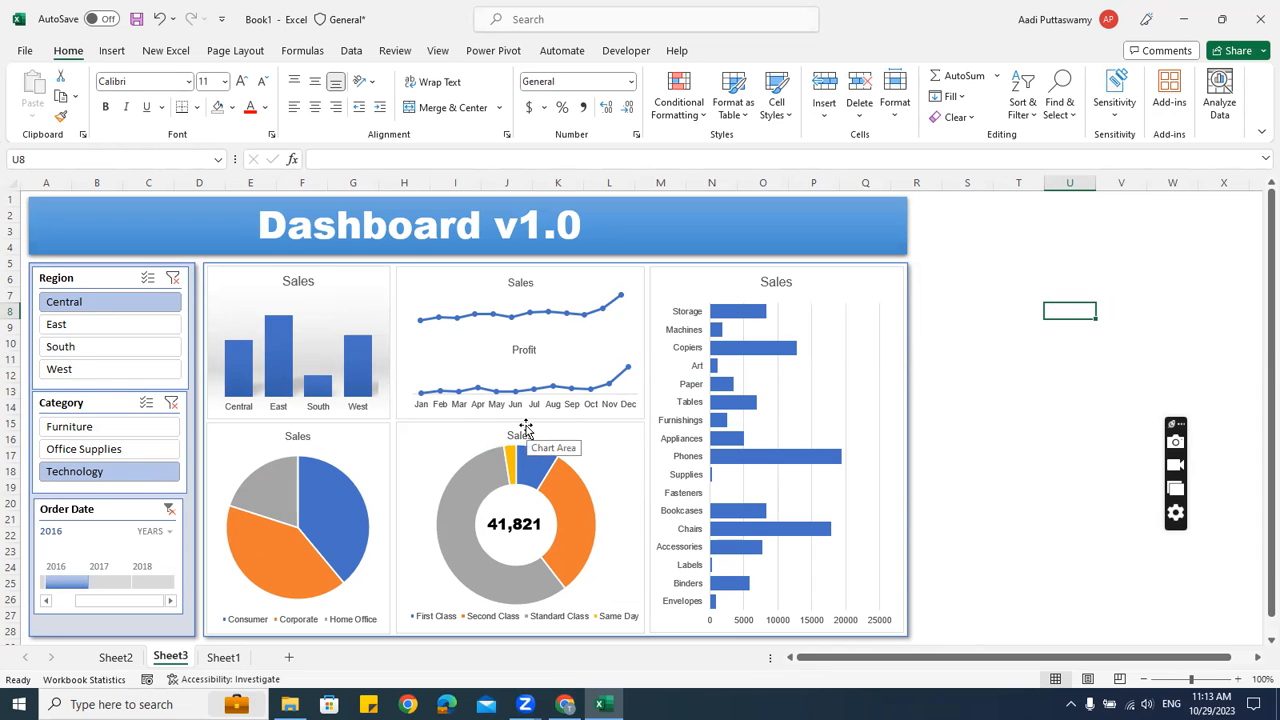
click(408, 704)
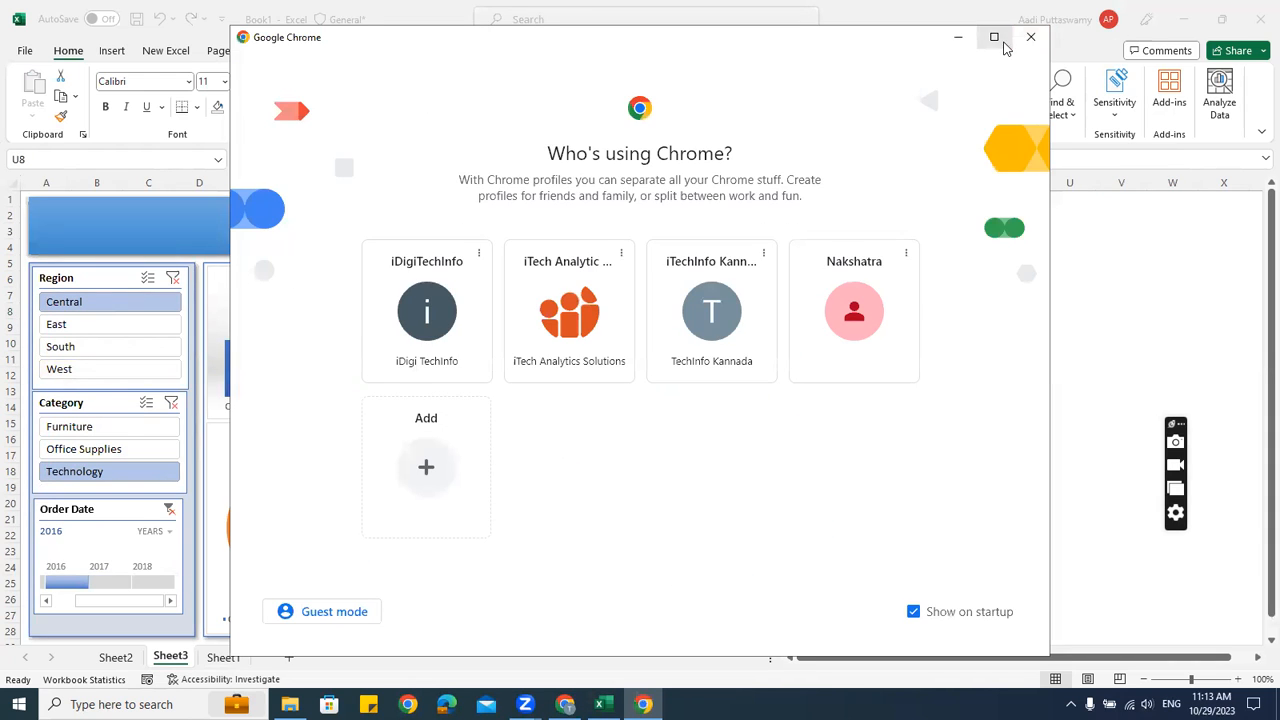
Using the iTech Analytics profile, open the iTAS Softwares store's Microsoft 365 E5 course page
click(995, 39)
click(517, 446)
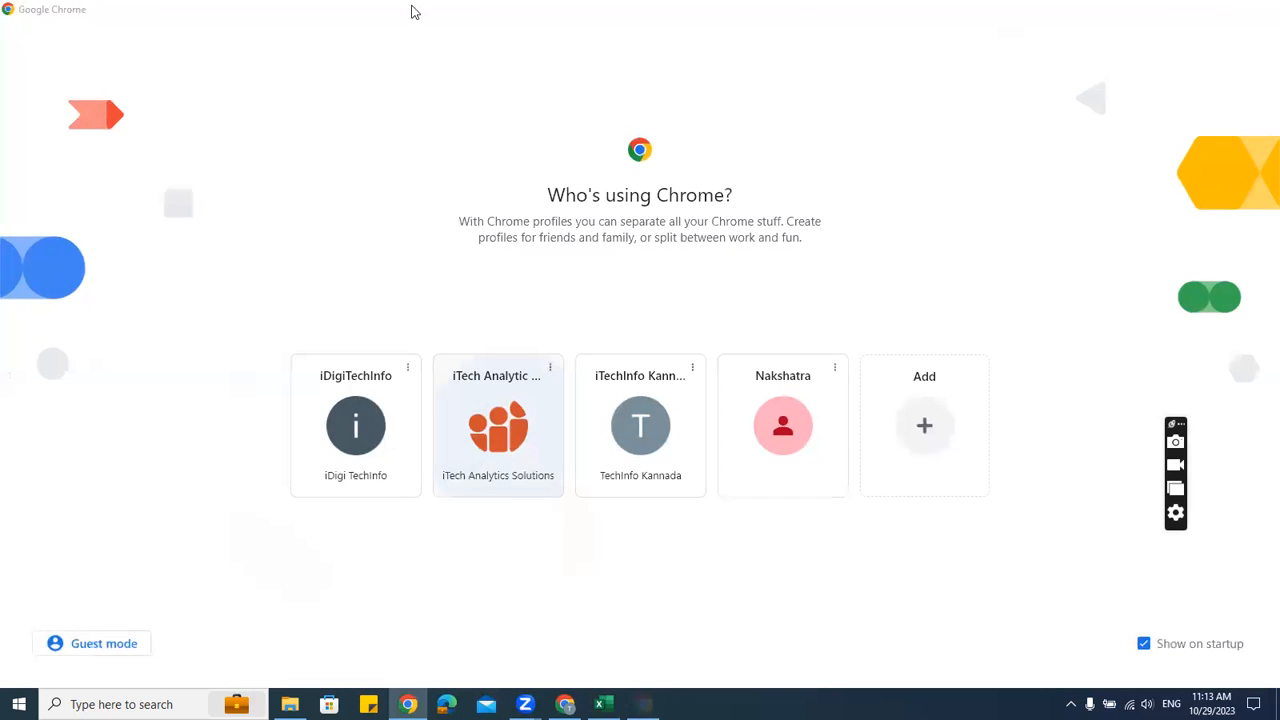
click(1002, 138)
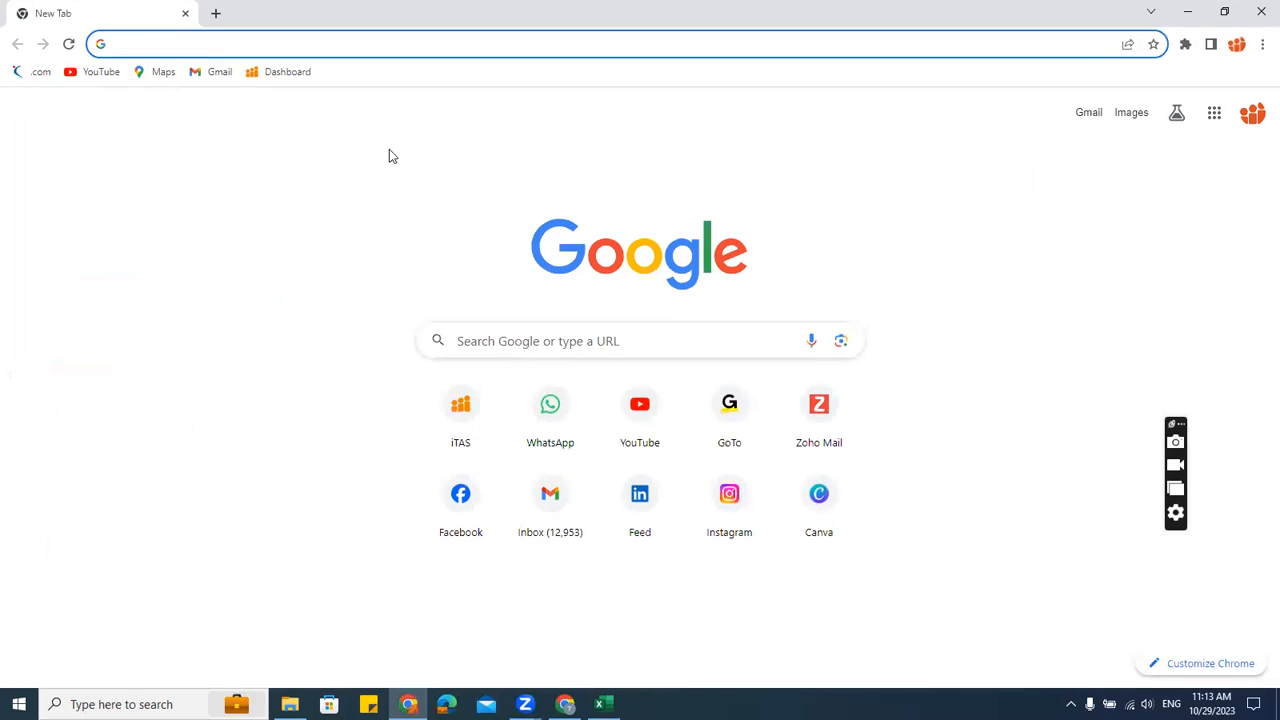
click(467, 414)
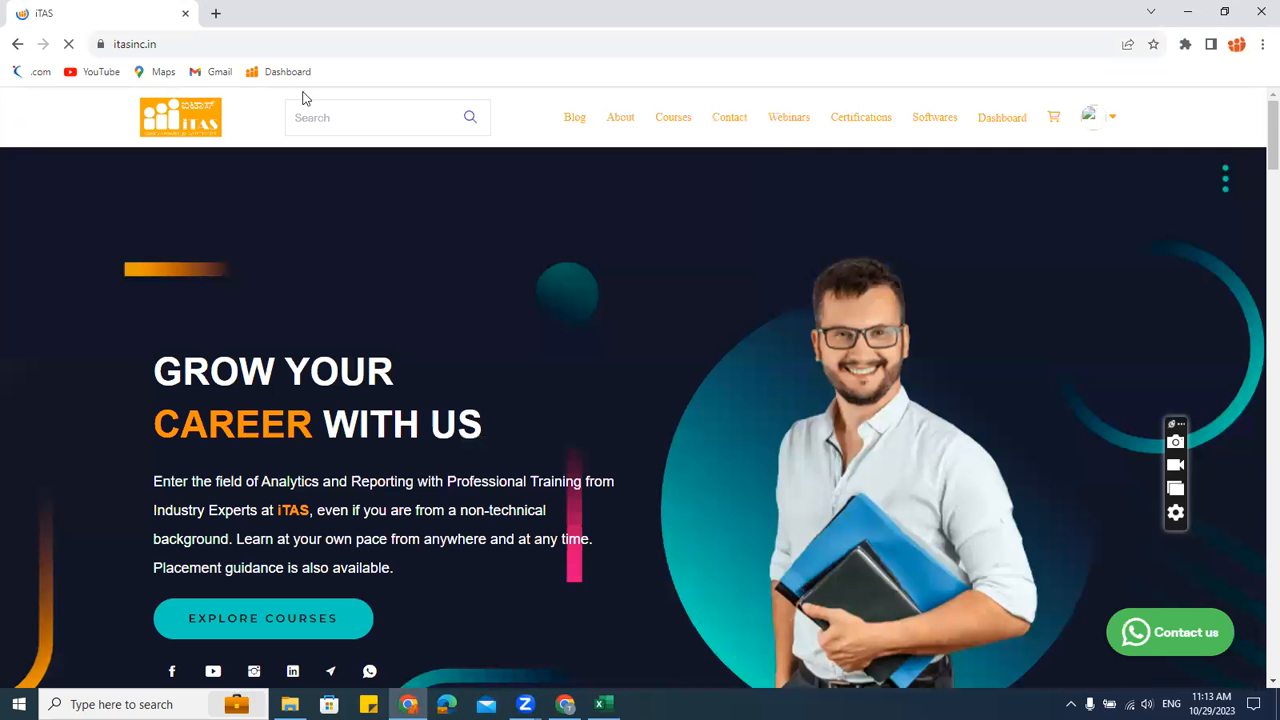
click(918, 121)
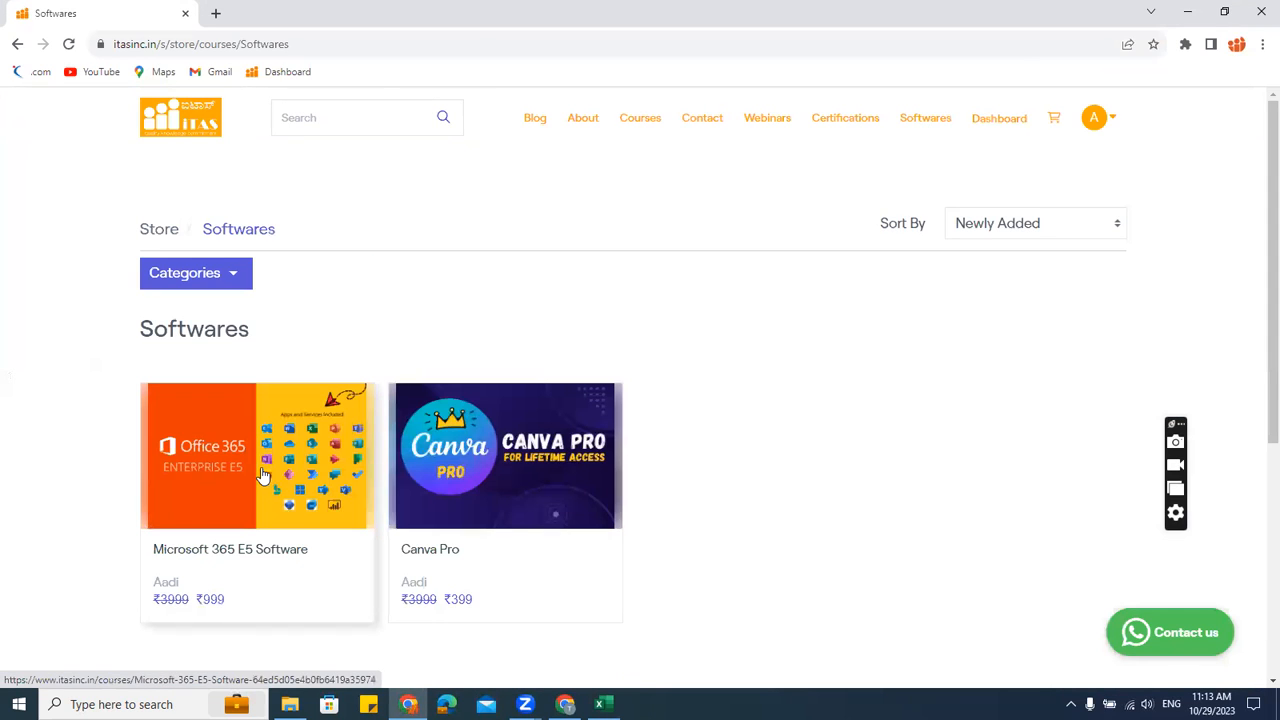
click(269, 486)
Select the course page's address, then bring up the Zoom screen-sharing controls
click(565, 46)
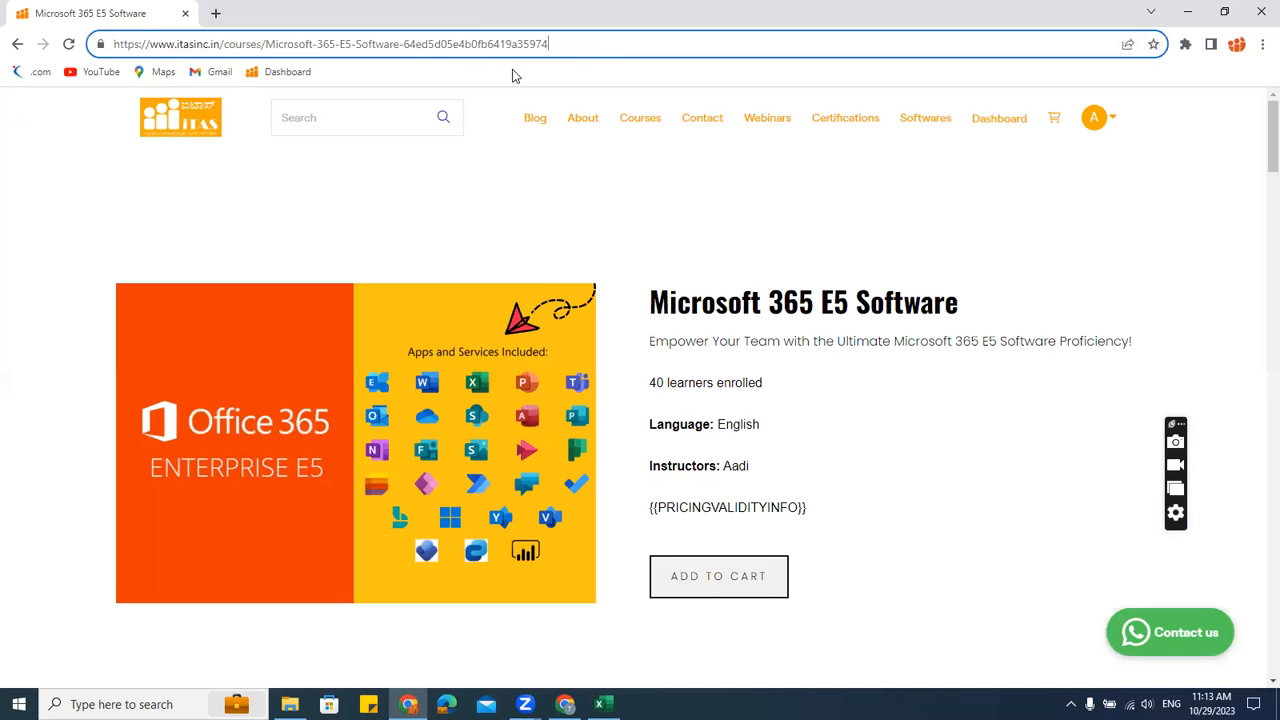
drag(400, 44, 7, 55)
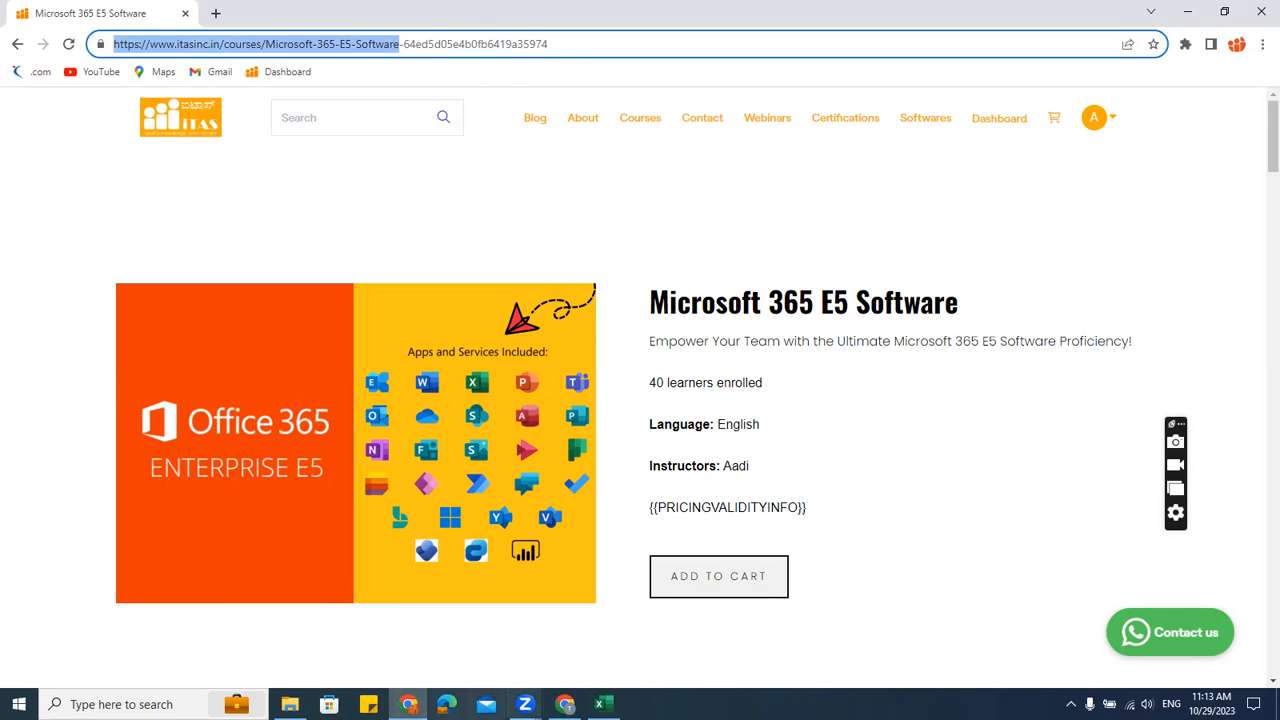
click(525, 704)
click(612, 632)
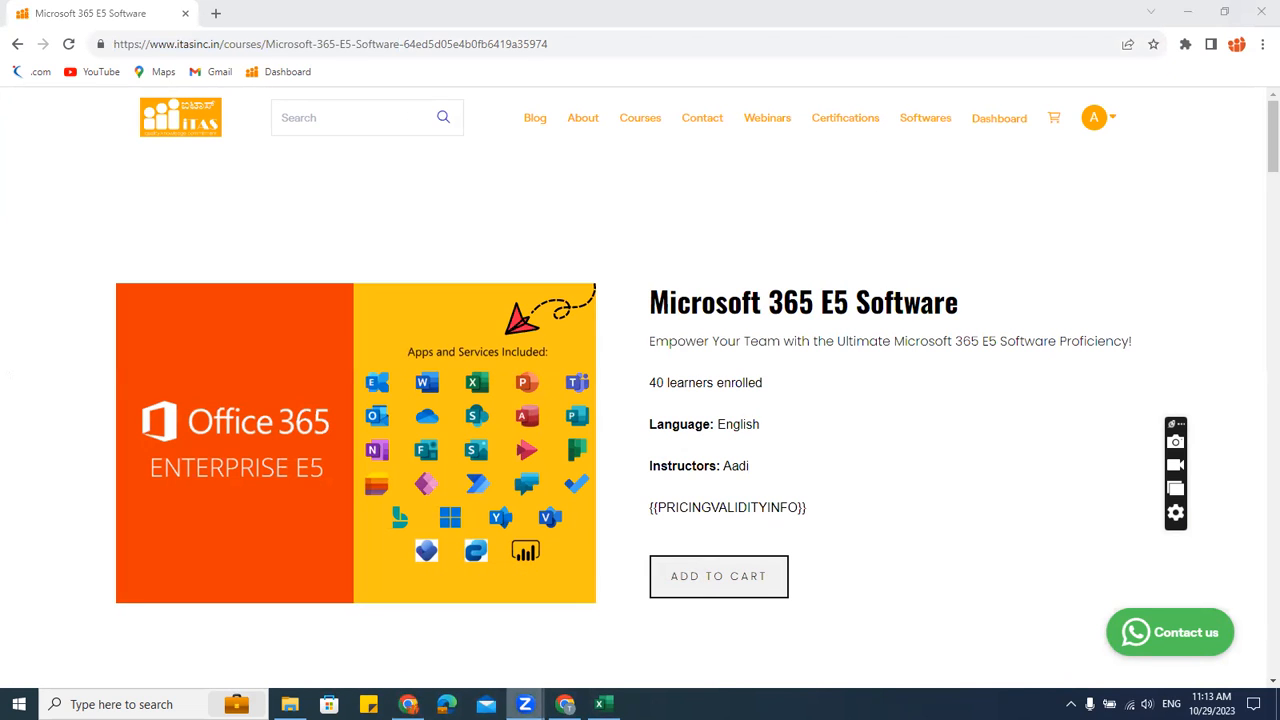
mouse_move(525, 704)
click(560, 646)
Minimize all windows to the desktop and dismiss the Zoom window previews
key(super+d)
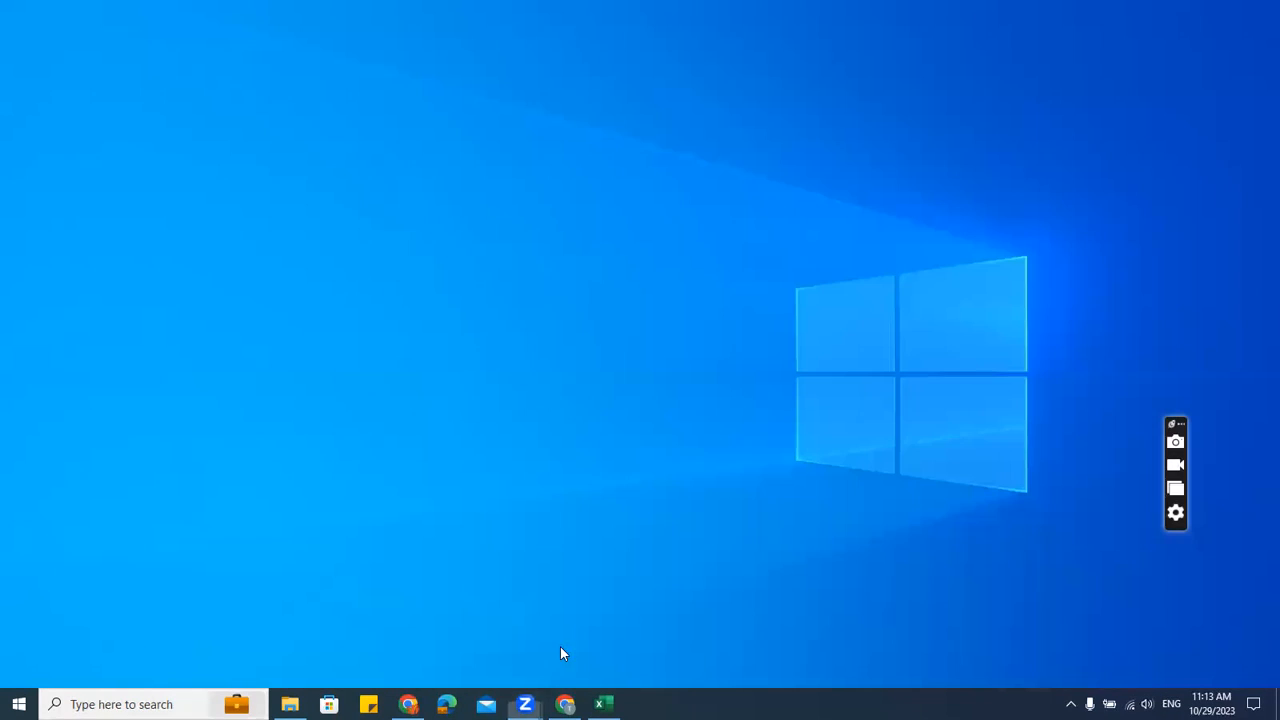
click(525, 704)
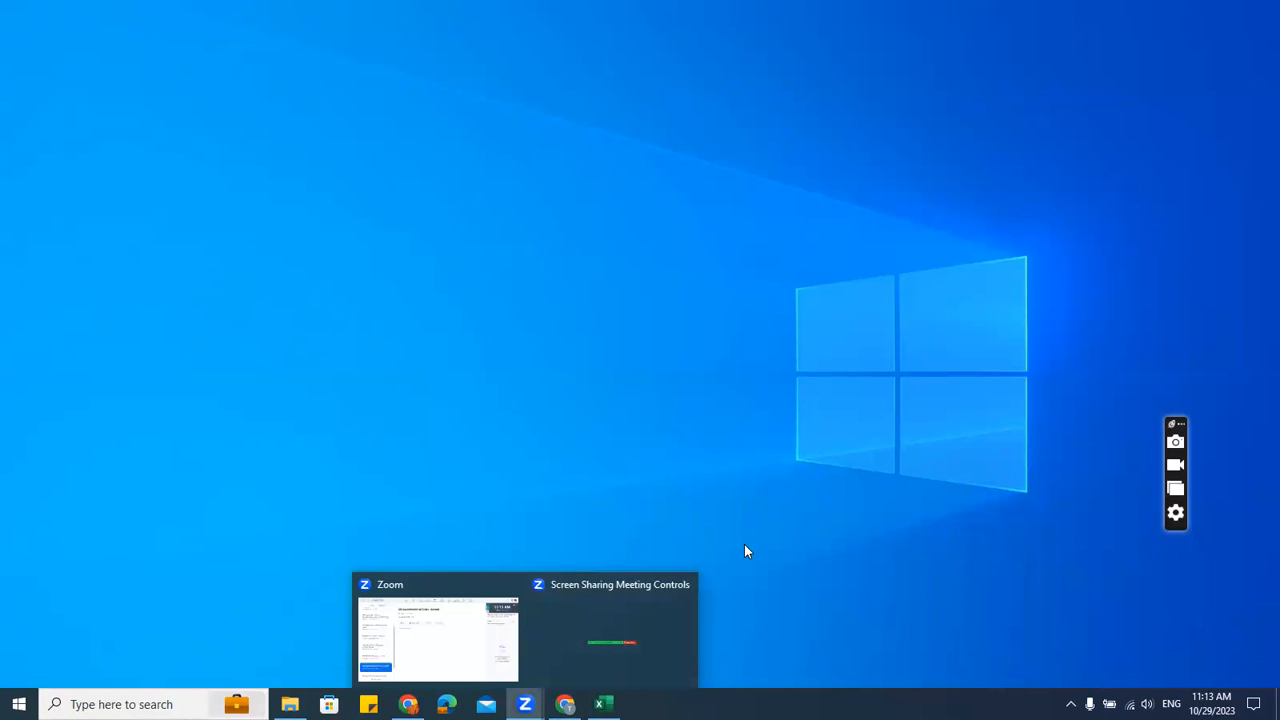
click(744, 545)
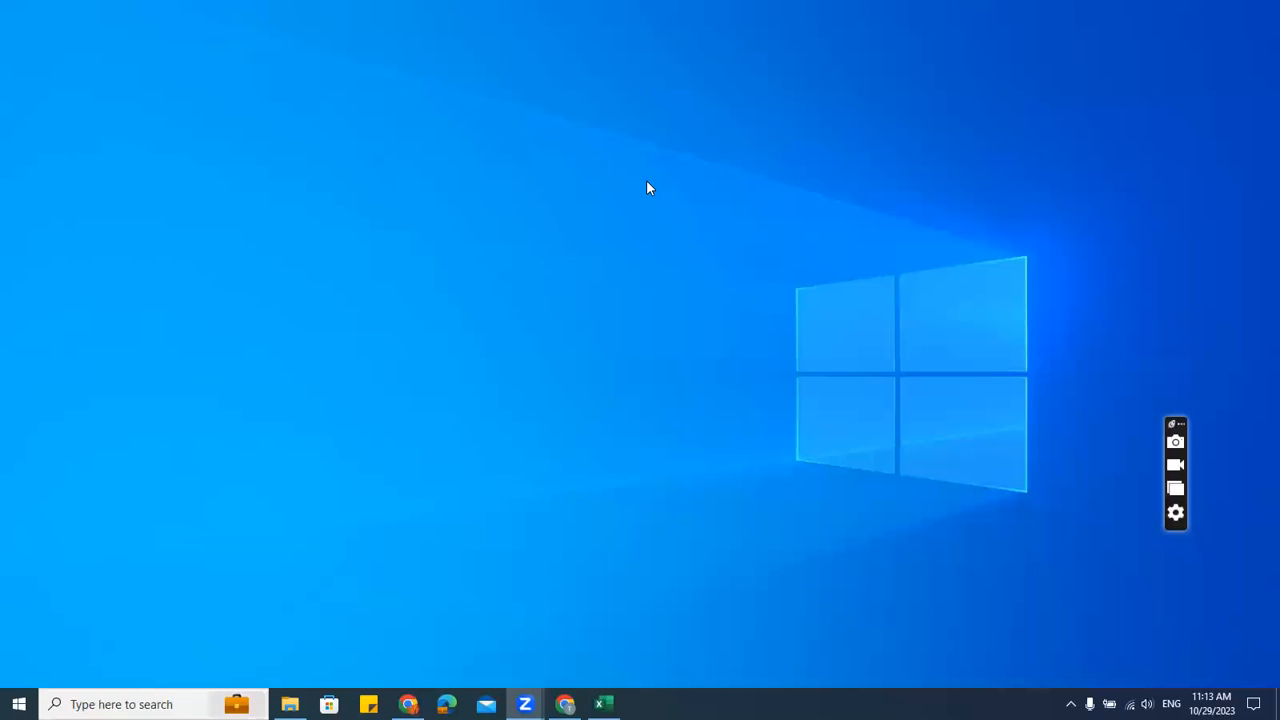
Bring the Excel dashboard back to the front and select an empty cell beside it
click(603, 704)
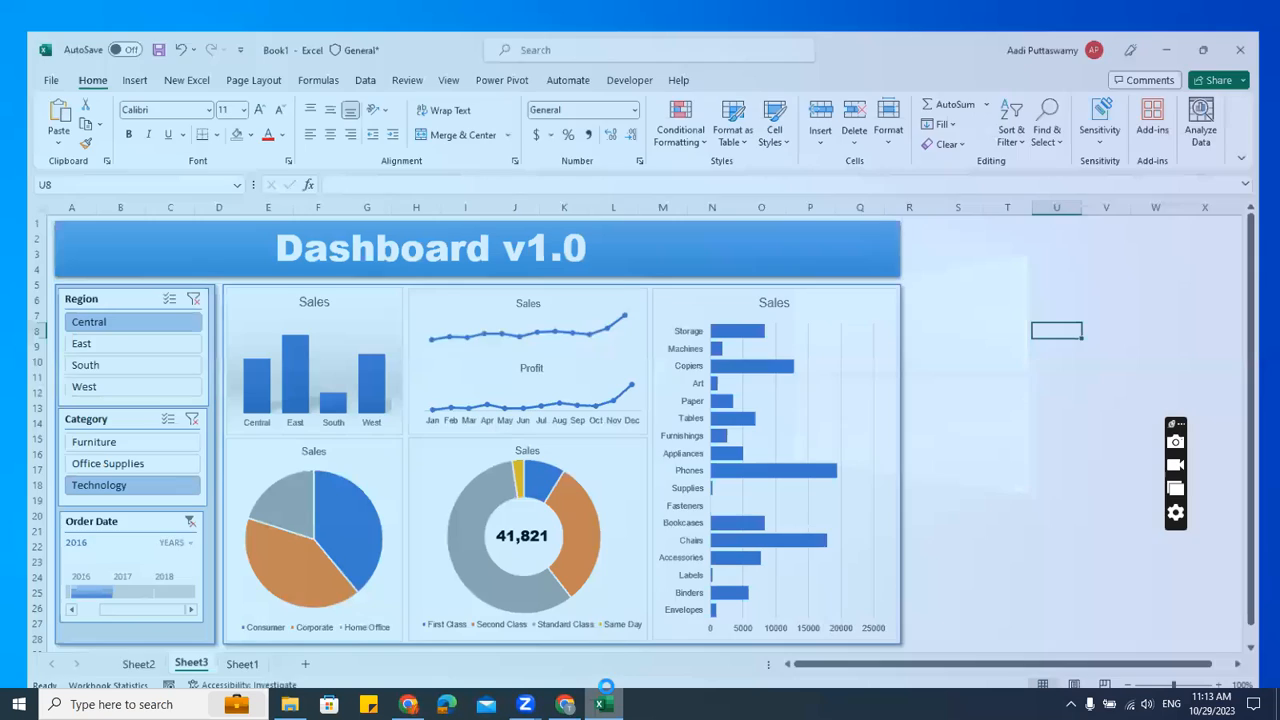
click(958, 288)
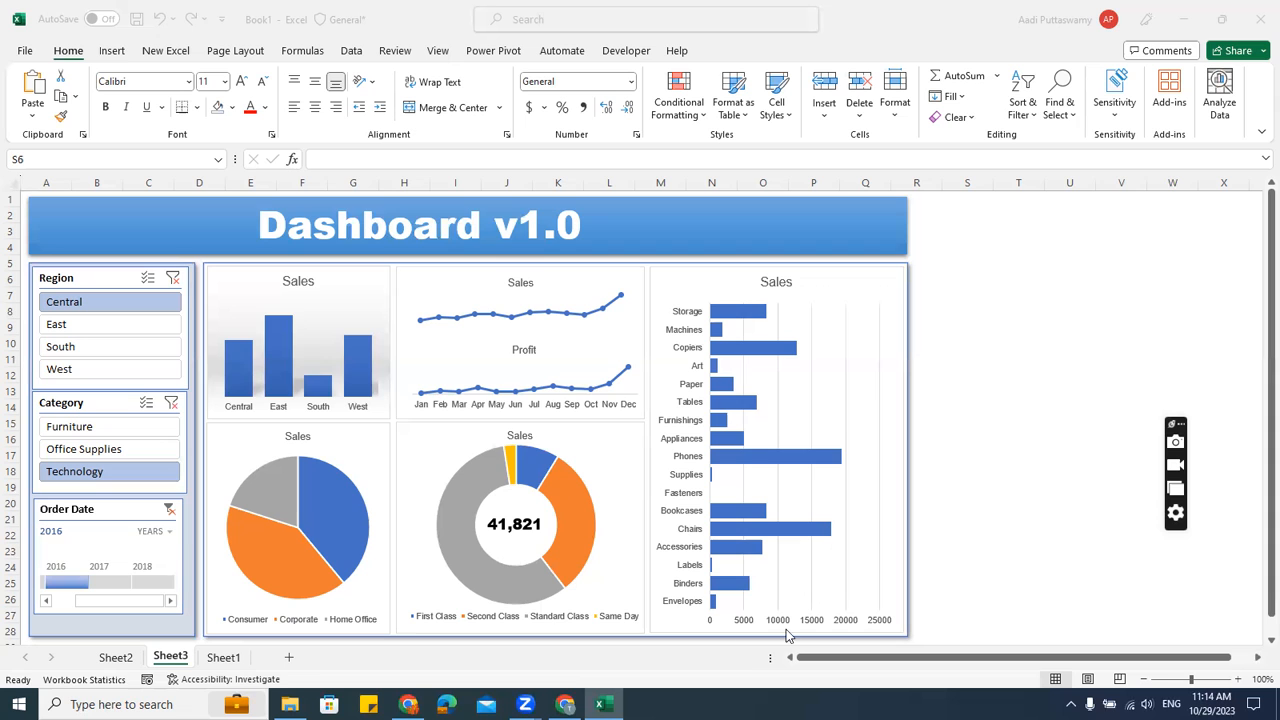
Go to Sheet2 and raise the speaker volume to 100
click(118, 657)
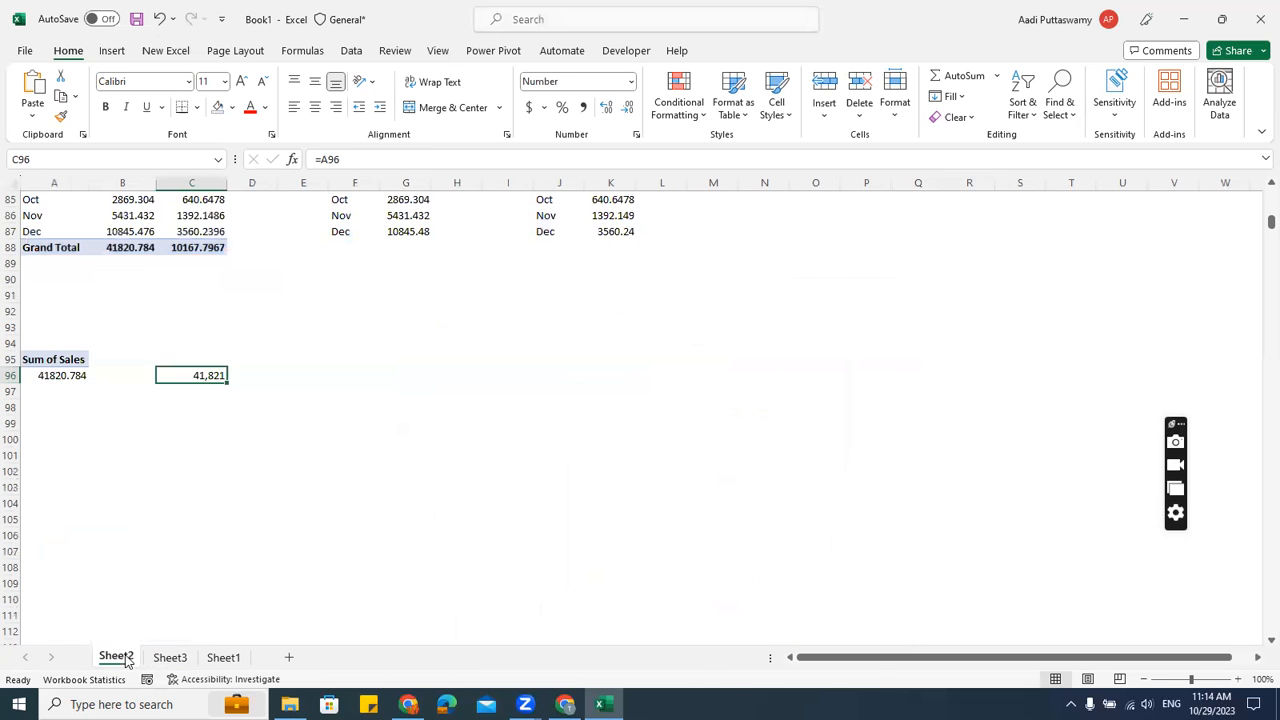
scroll(366, 383, up, 18)
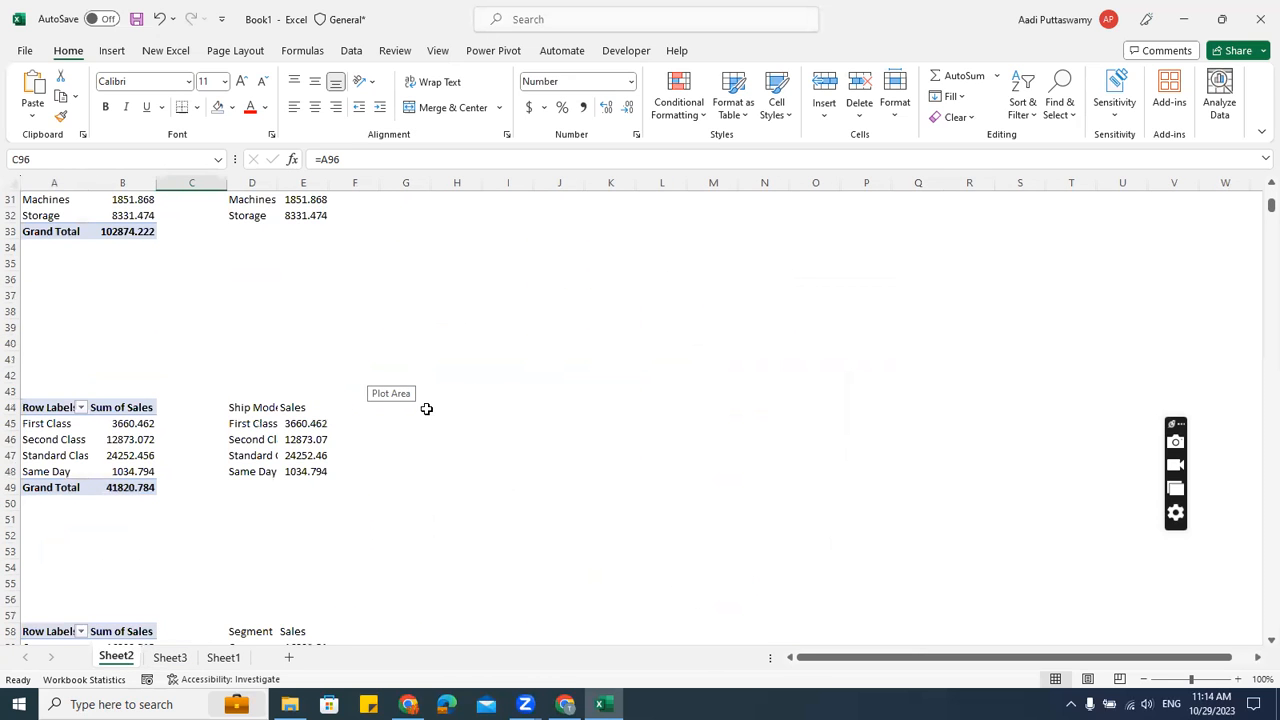
click(1147, 704)
drag(1180, 668, 1252, 665)
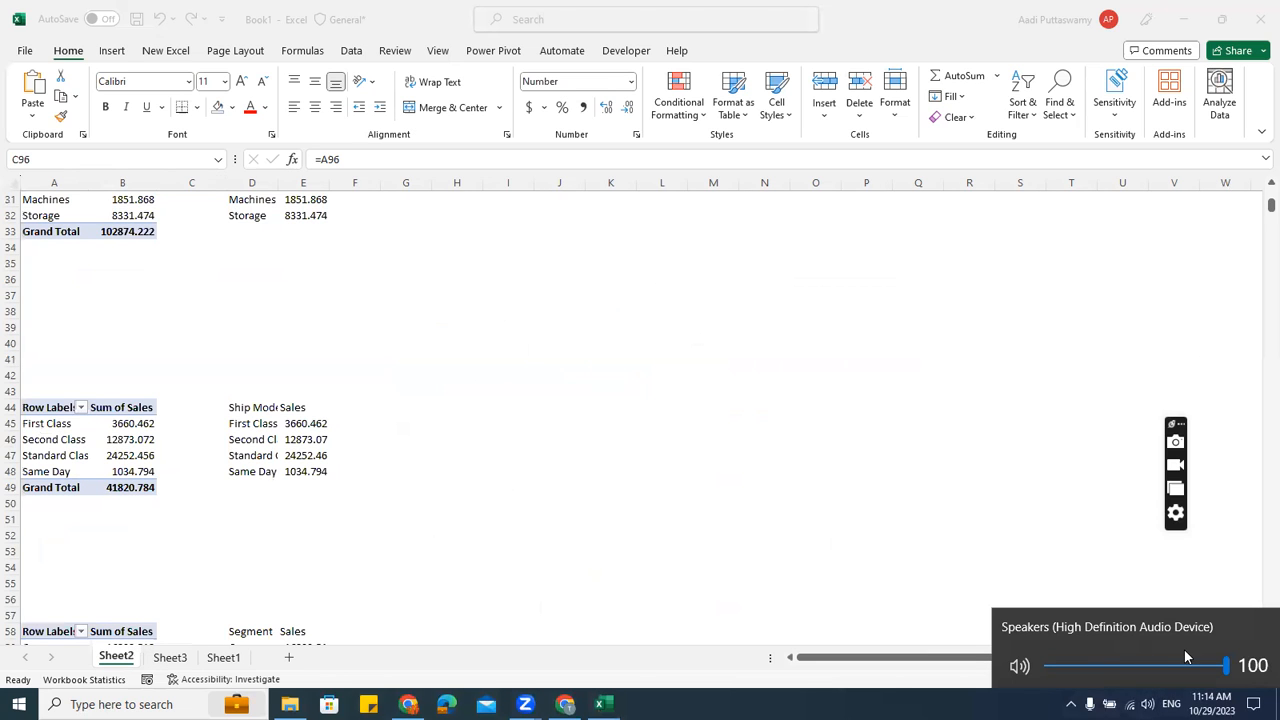
scroll(316, 266, up, 10)
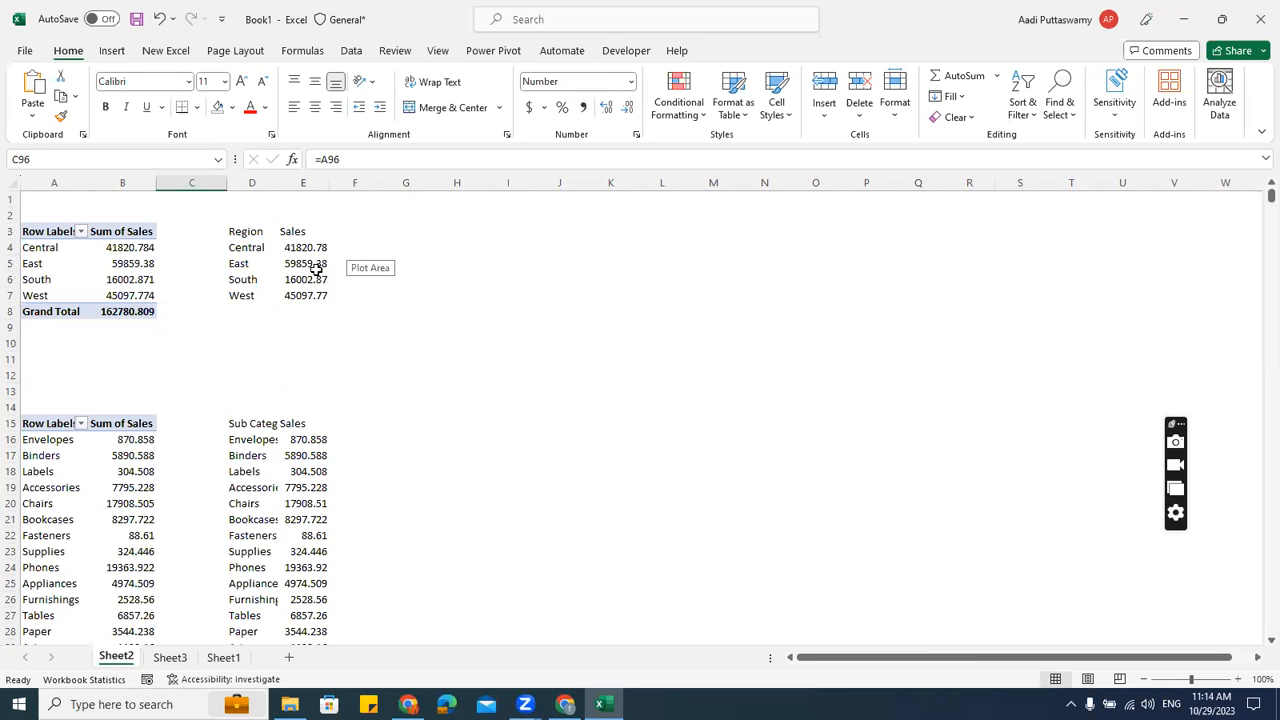
Insert a clustered column chart from the Region pivot and move it beside the pivots
click(283, 279)
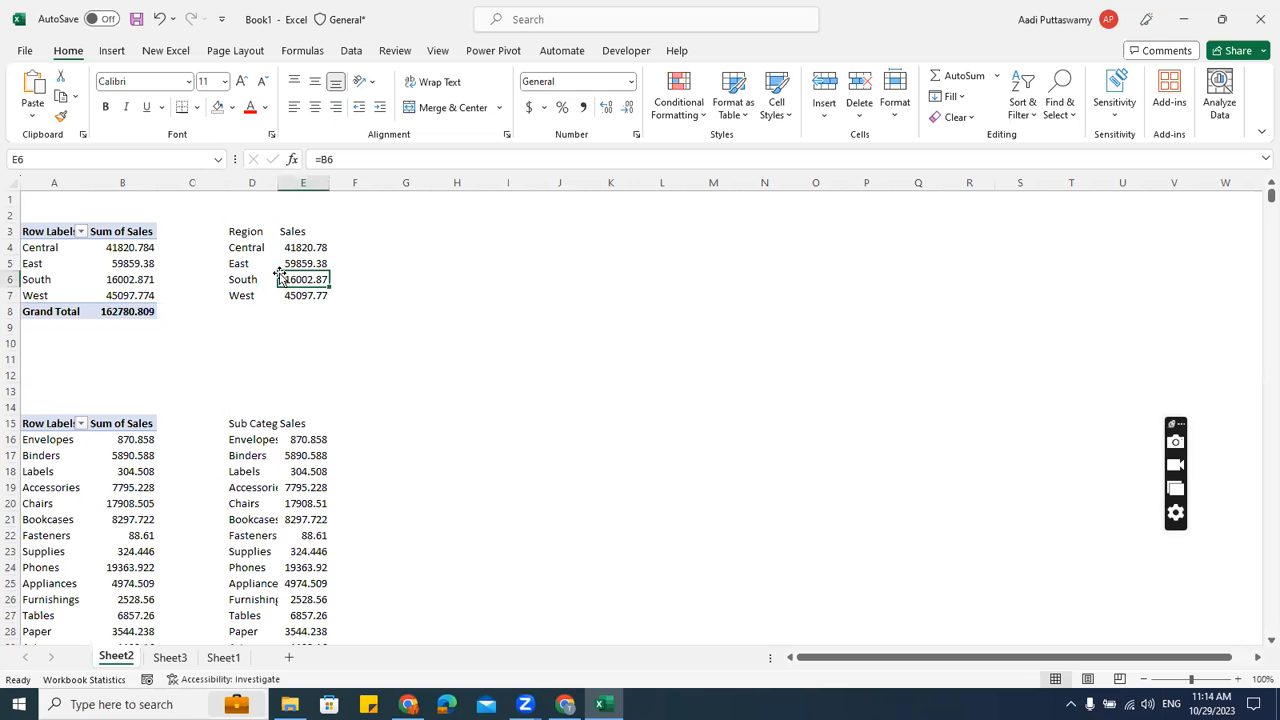
click(115, 266)
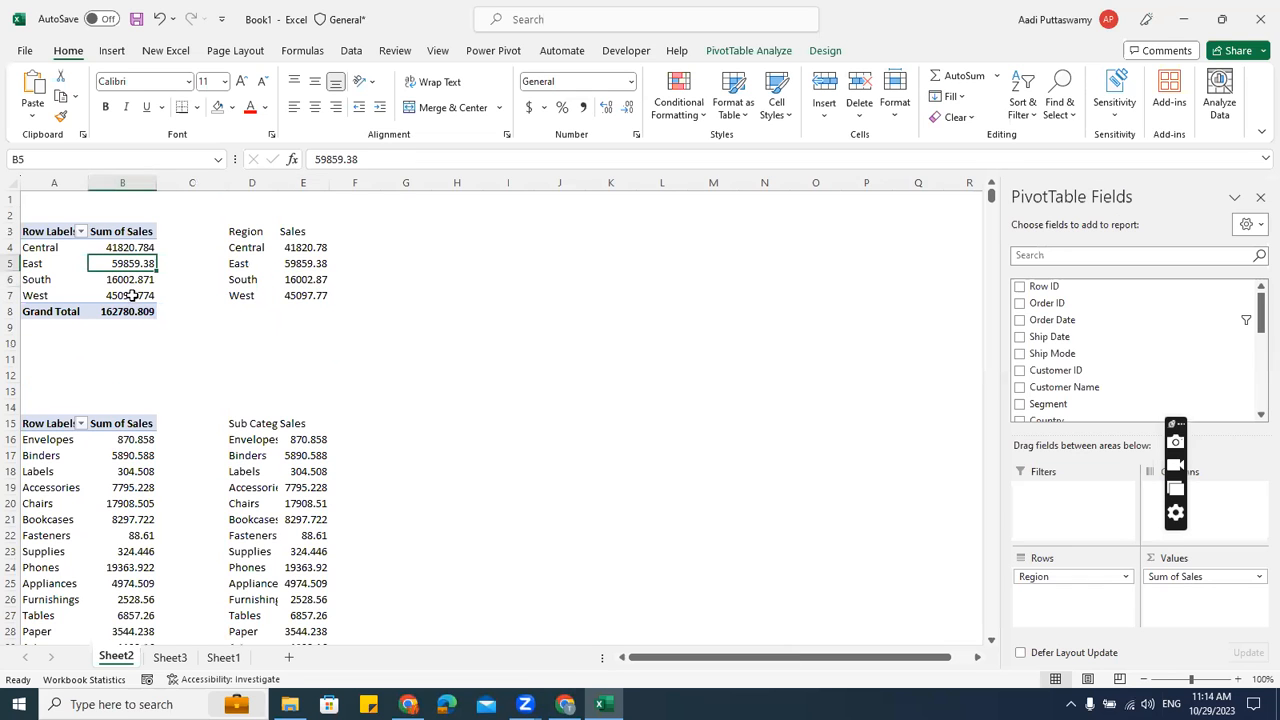
click(112, 50)
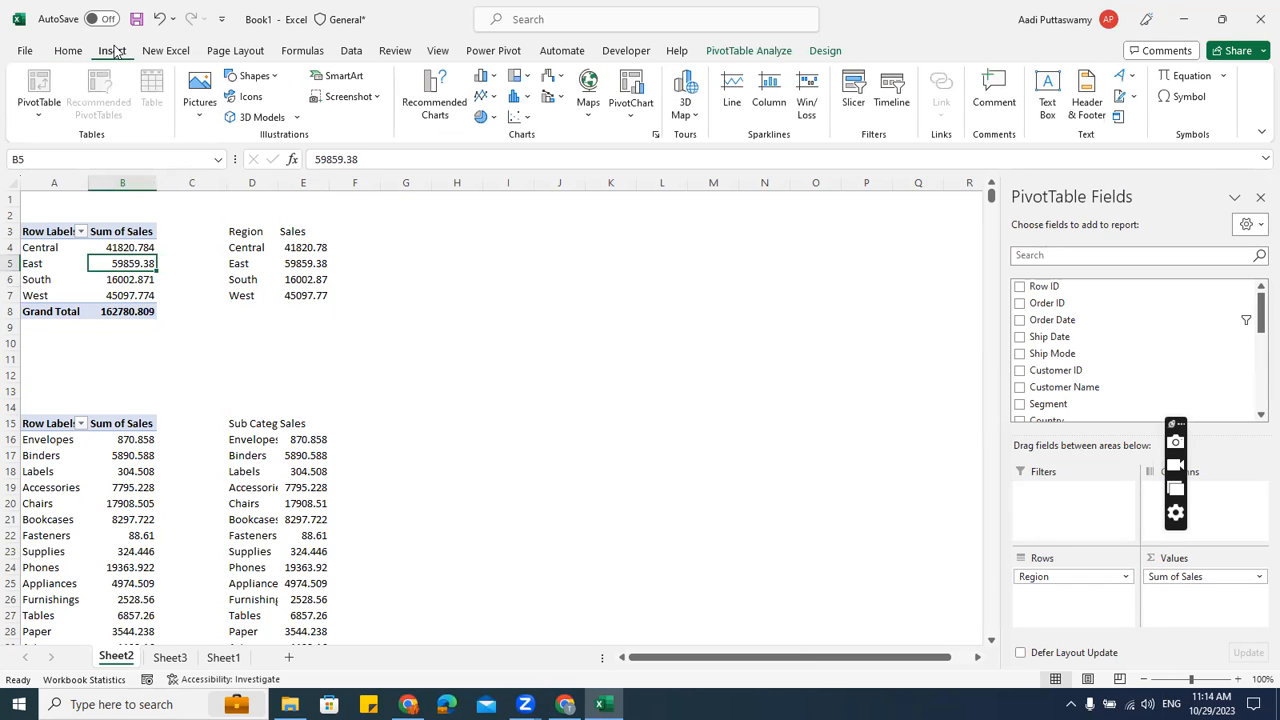
click(484, 76)
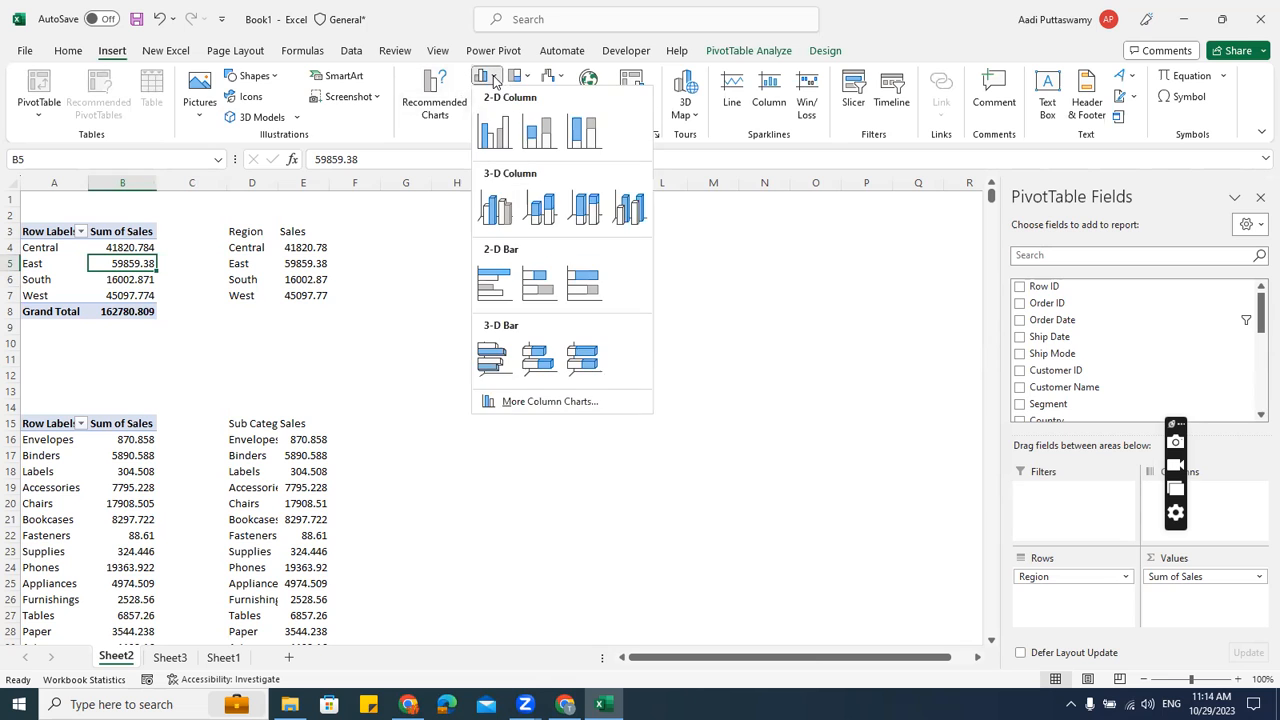
click(494, 132)
drag(443, 314, 538, 208)
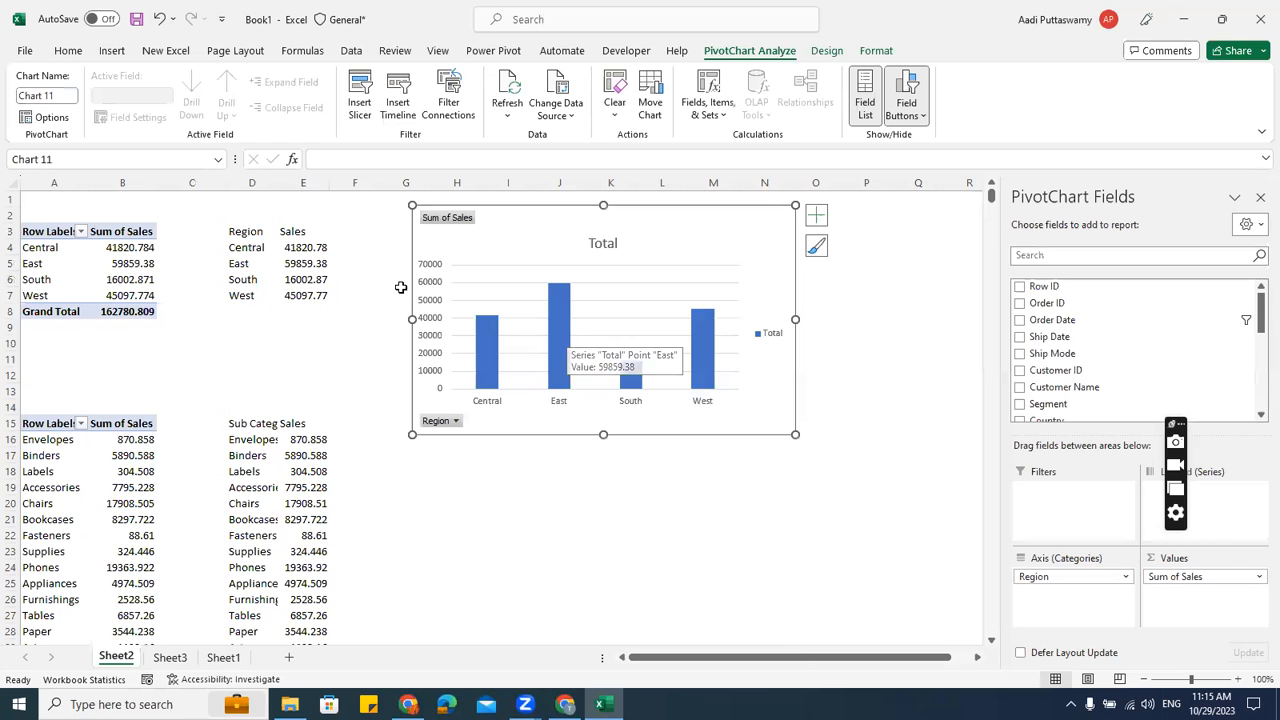
Chart the Region and Sales cells as a clustered column chart beside the region tables over rows 3–17
drag(252, 233, 318, 298)
click(111, 50)
click(481, 78)
click(498, 214)
drag(507, 308, 86, 337)
drag(503, 209, 601, 236)
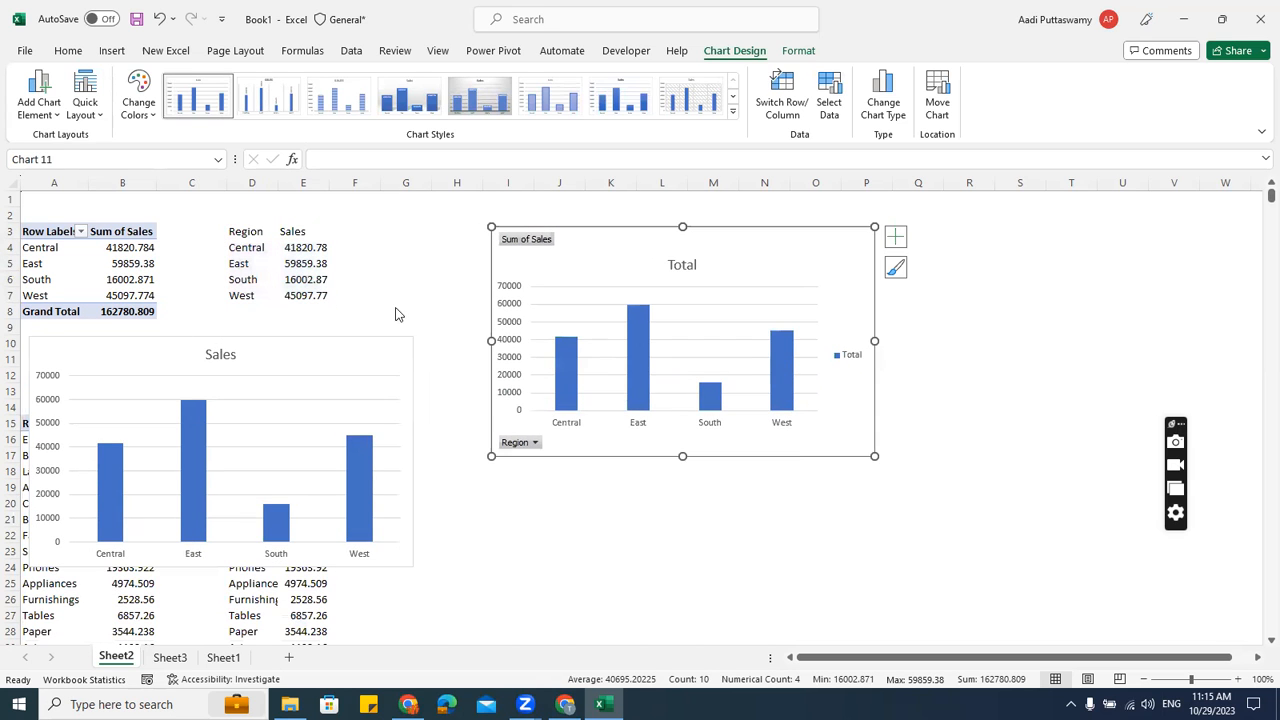
drag(314, 343, 386, 243)
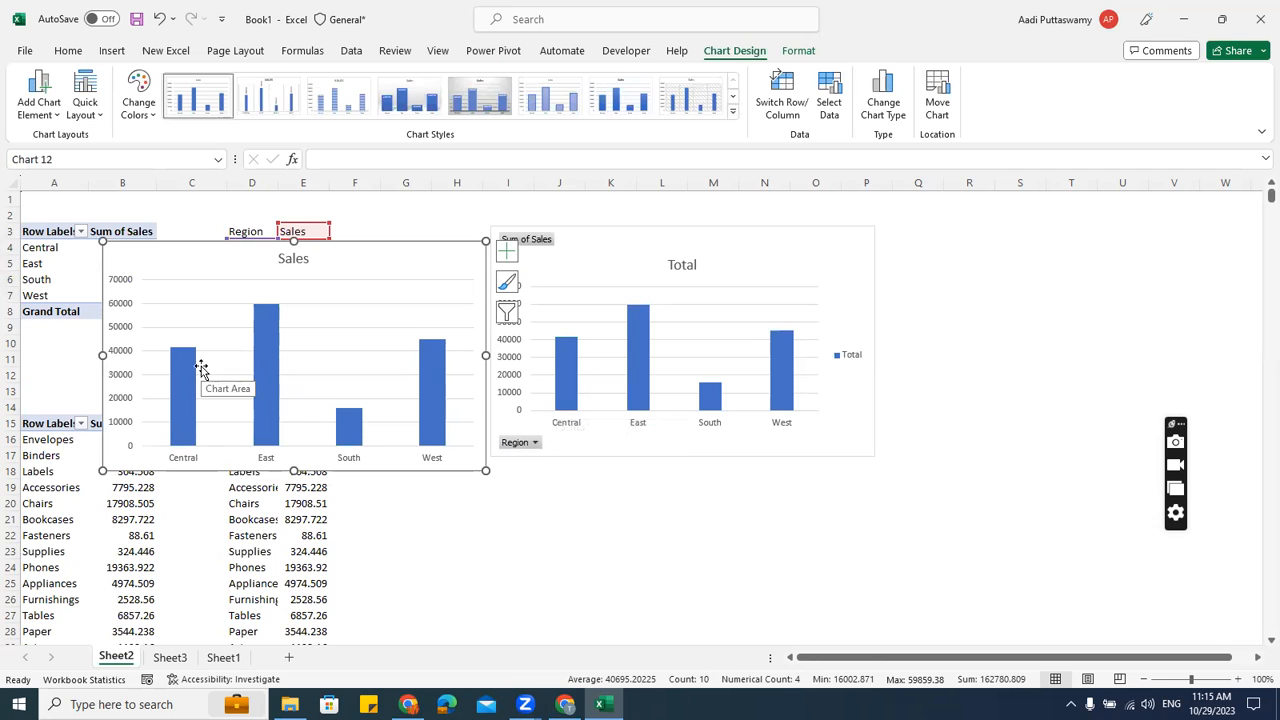
Hide the pivot chart's field buttons, then delete the pivot chart and the Sales column chart
click(548, 250)
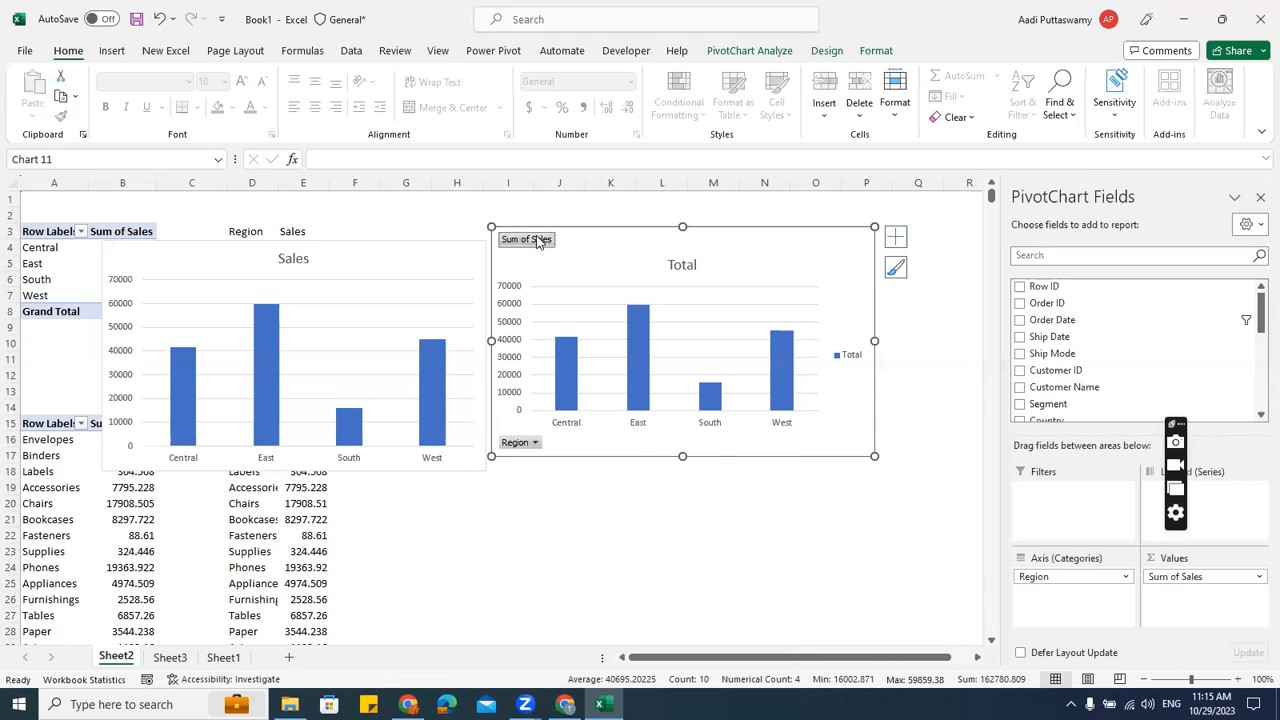
right_click(537, 241)
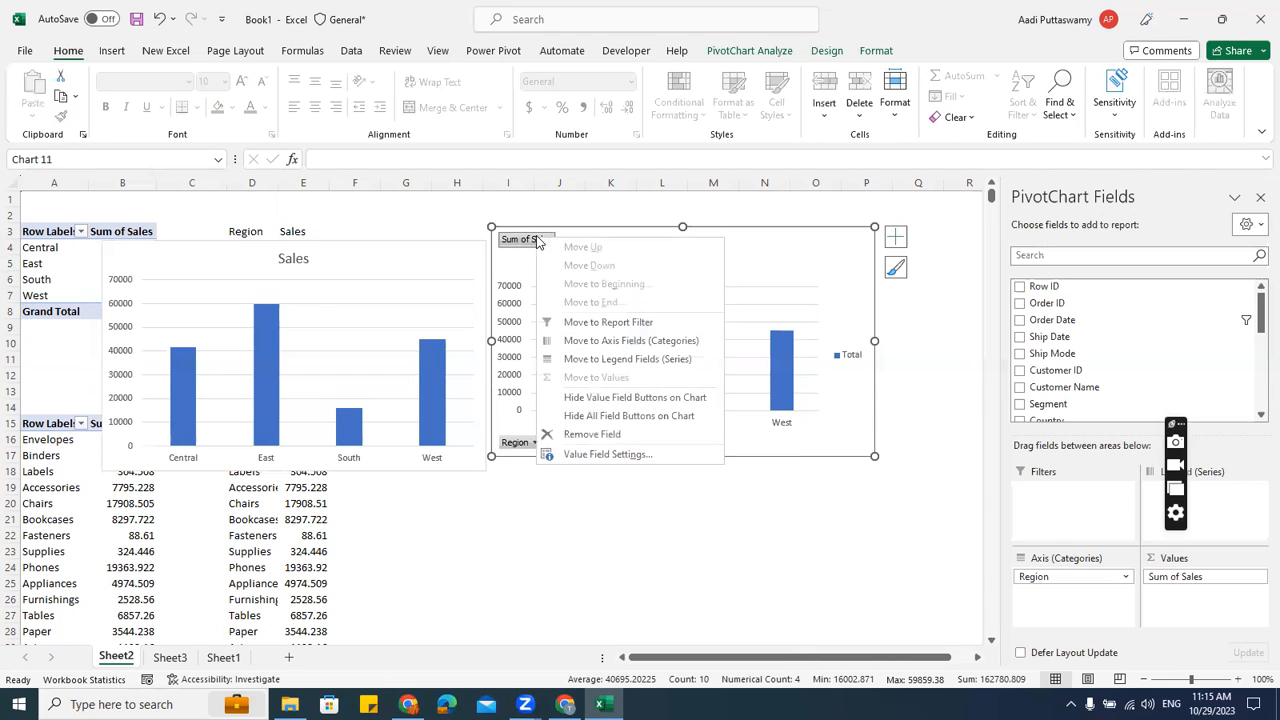
click(628, 418)
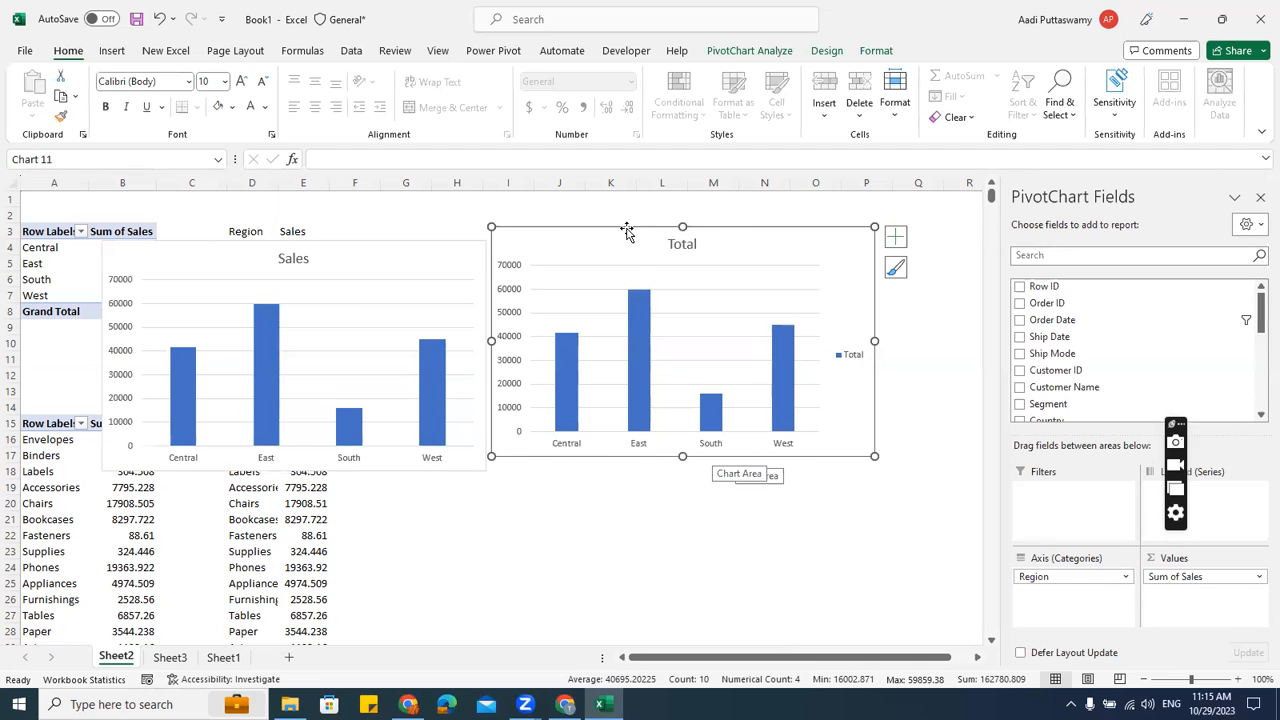
key(Delete)
click(360, 251)
key(Delete)
drag(257, 231, 296, 304)
scroll(168, 395, down, 20)
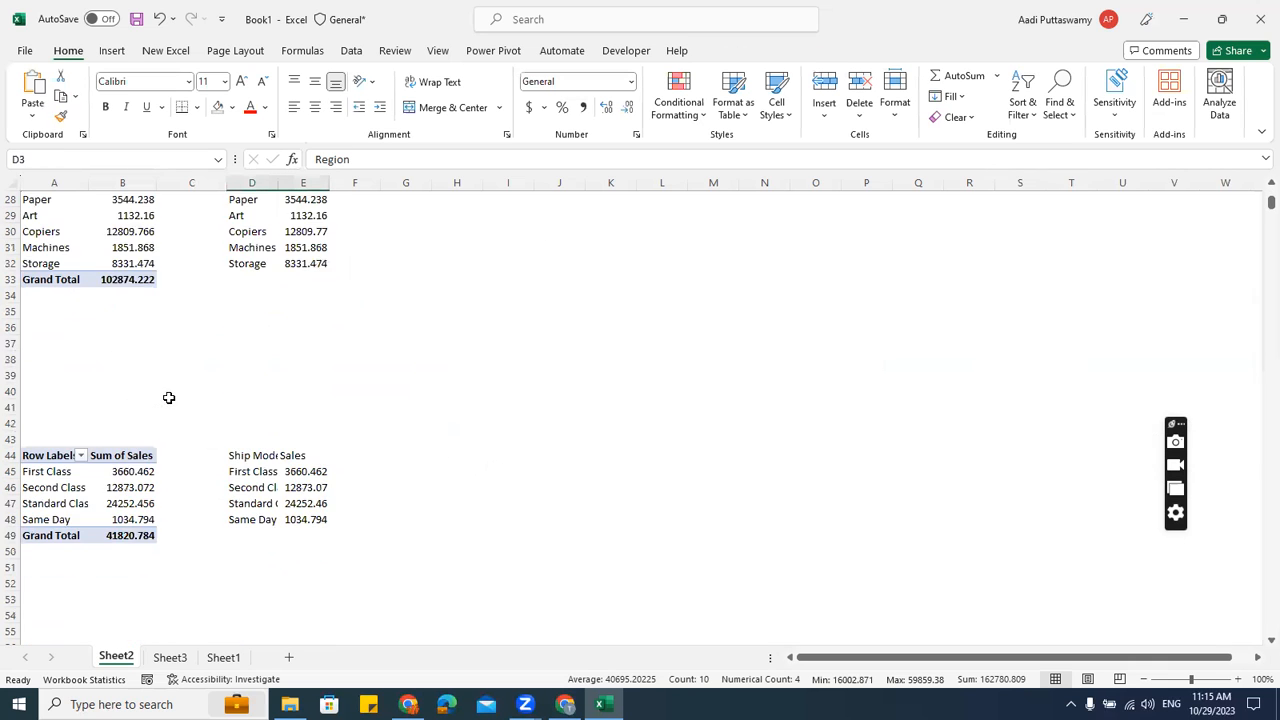
scroll(168, 395, down, 7)
Copy the monthly sales and profit pivot table and paste it at A112
scroll(166, 394, up, 7)
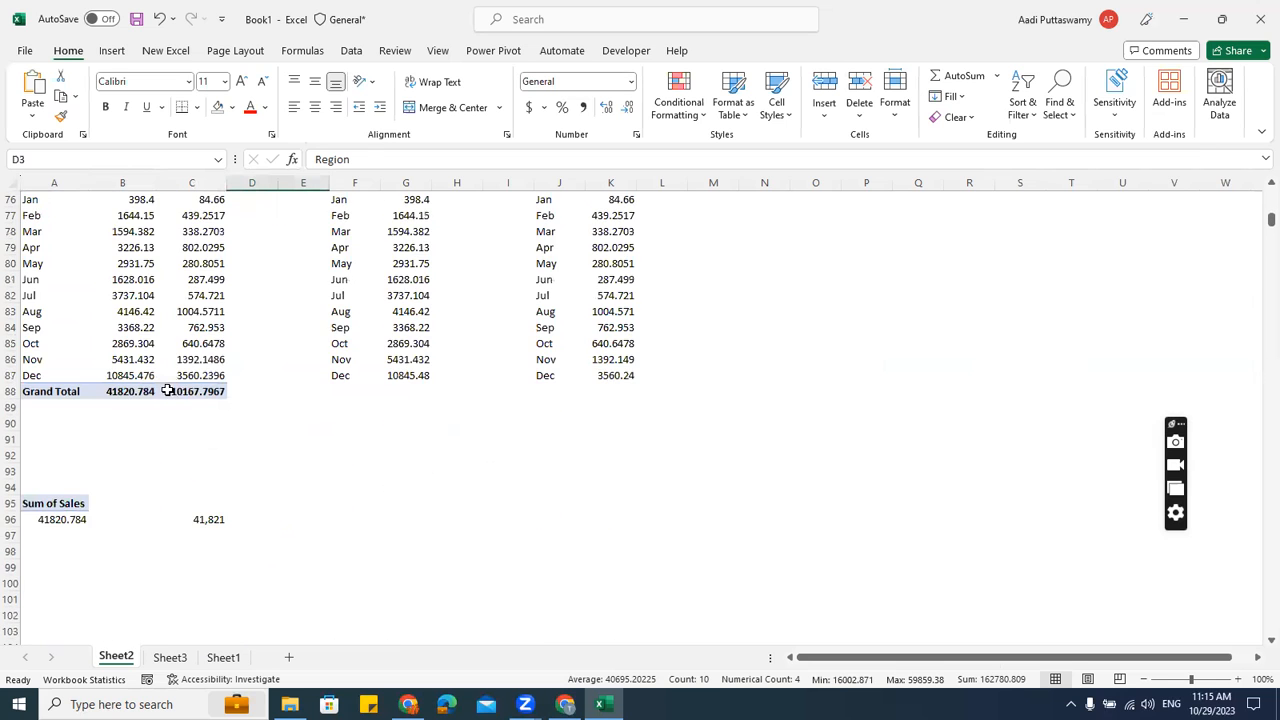
click(50, 327)
drag(61, 343, 194, 531)
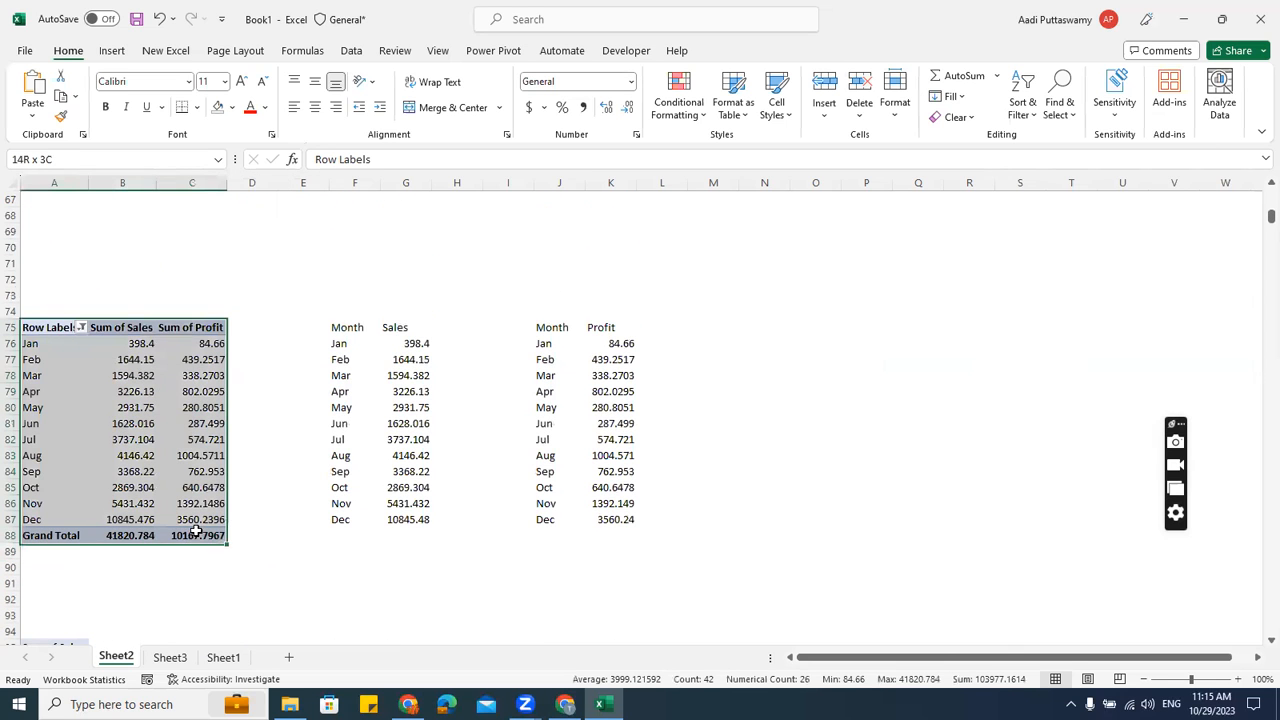
key(ctrl+c)
scroll(60, 300, down, 13)
click(60, 298)
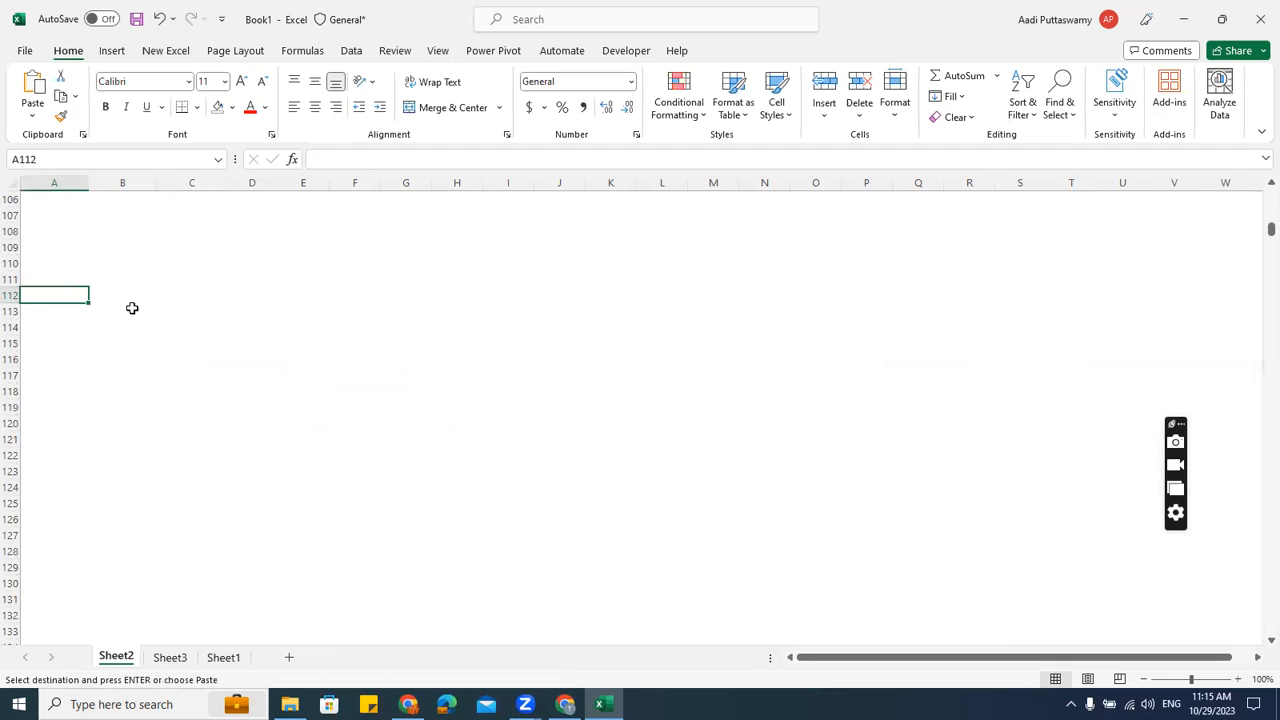
key(ctrl+v)
Rework the pasted pivot to show only Sum of Sales by State, removing Sum of Profit
click(132, 343)
key(alt+F1)
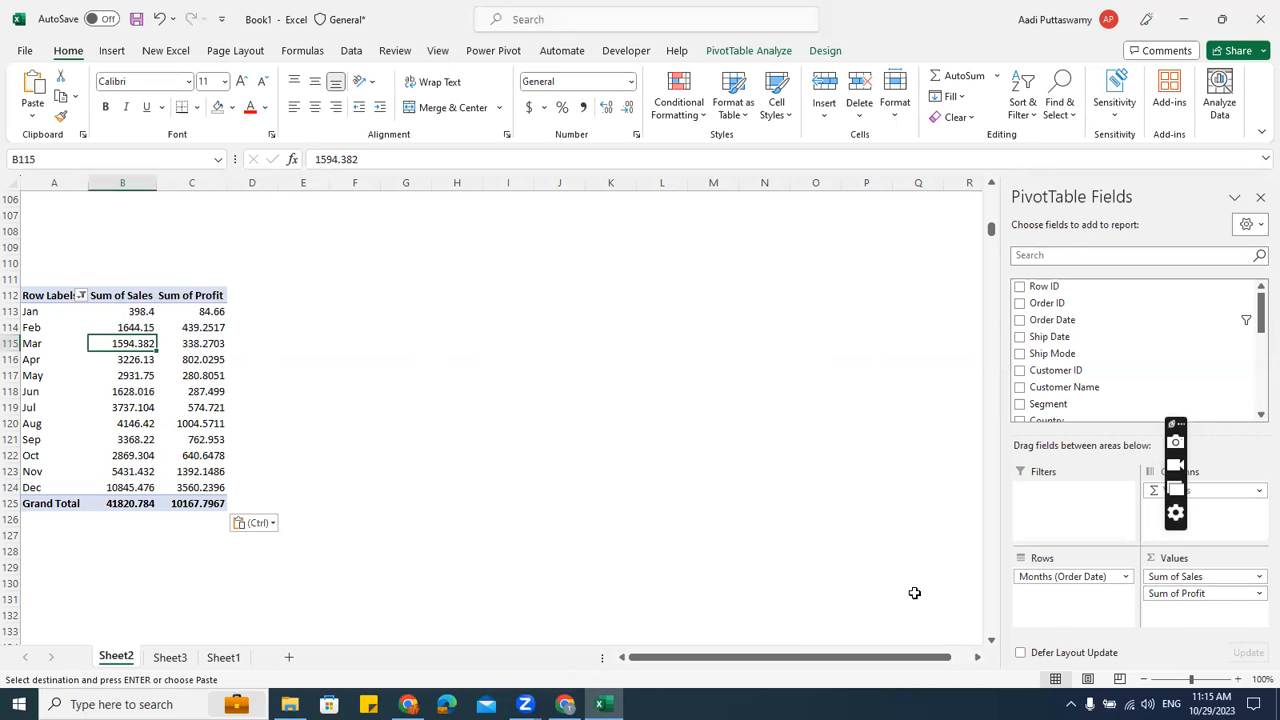
drag(1212, 594, 908, 572)
scroll(1077, 383, down, 3)
scroll(1077, 383, up, 3)
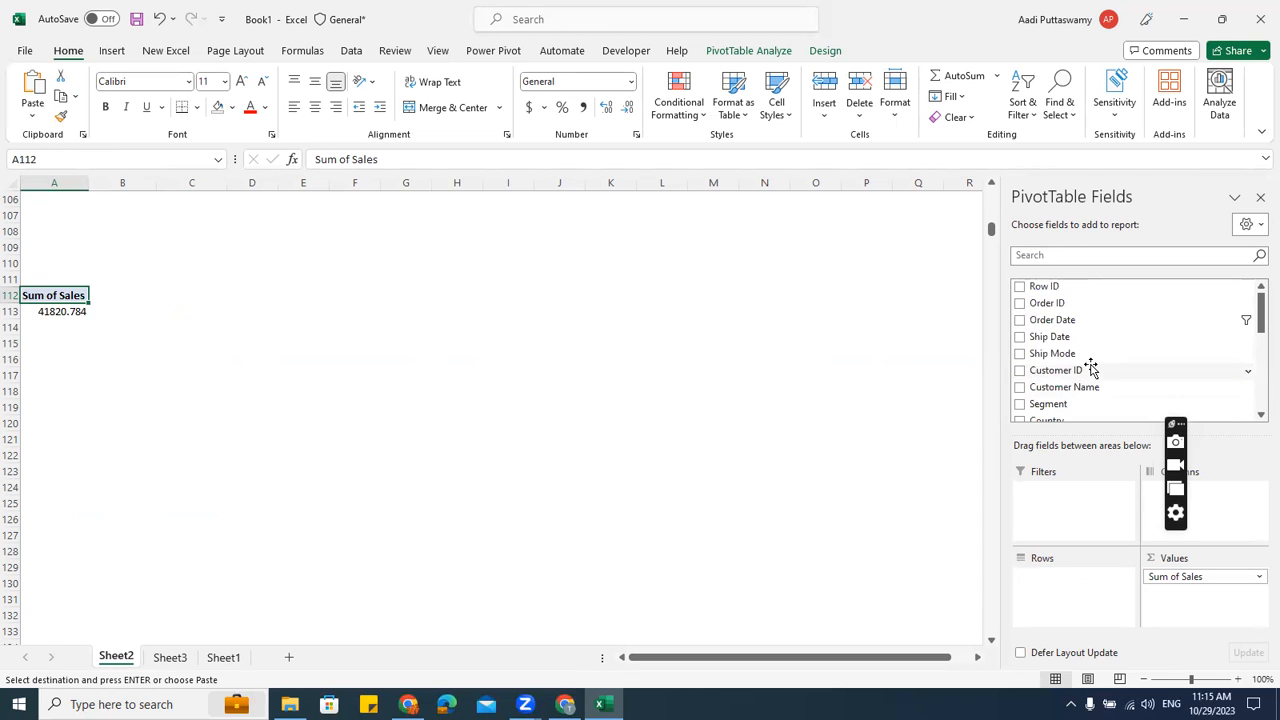
scroll(1089, 346, down, 3)
drag(1072, 344, 1115, 588)
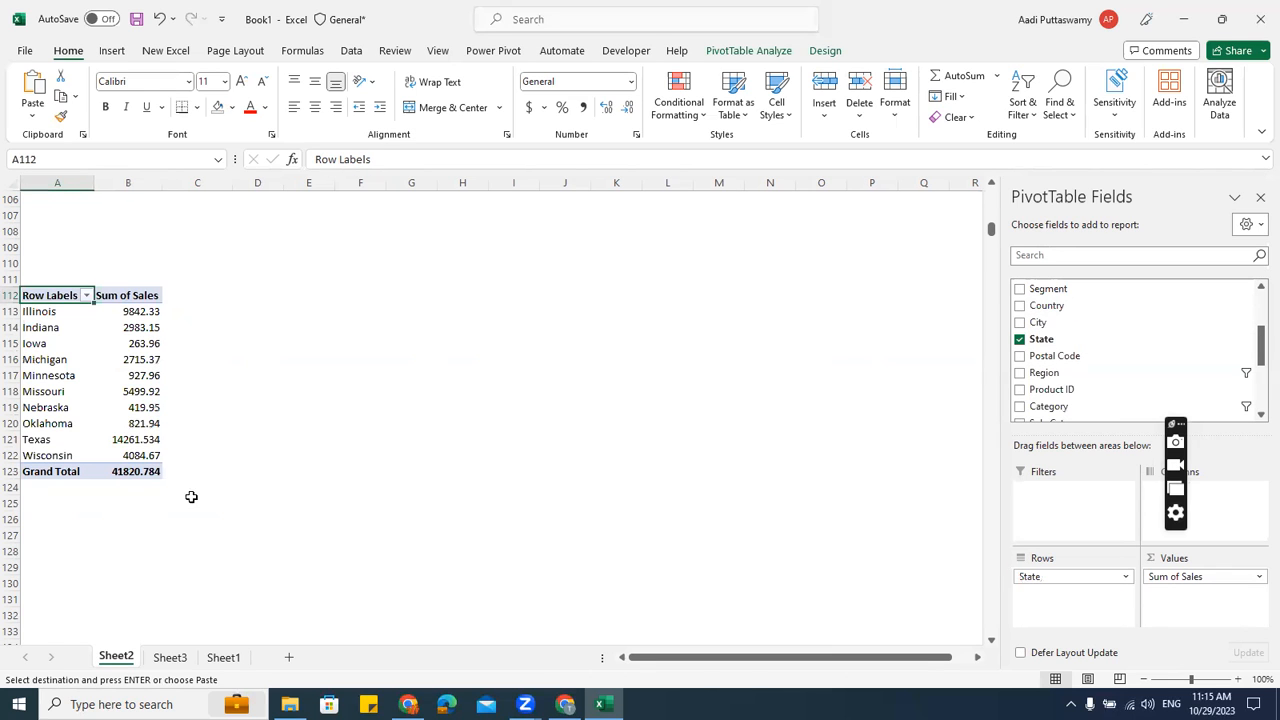
Try inserting a Filled Map from the State pivot, which Excel refuses for pivot data
click(62, 345)
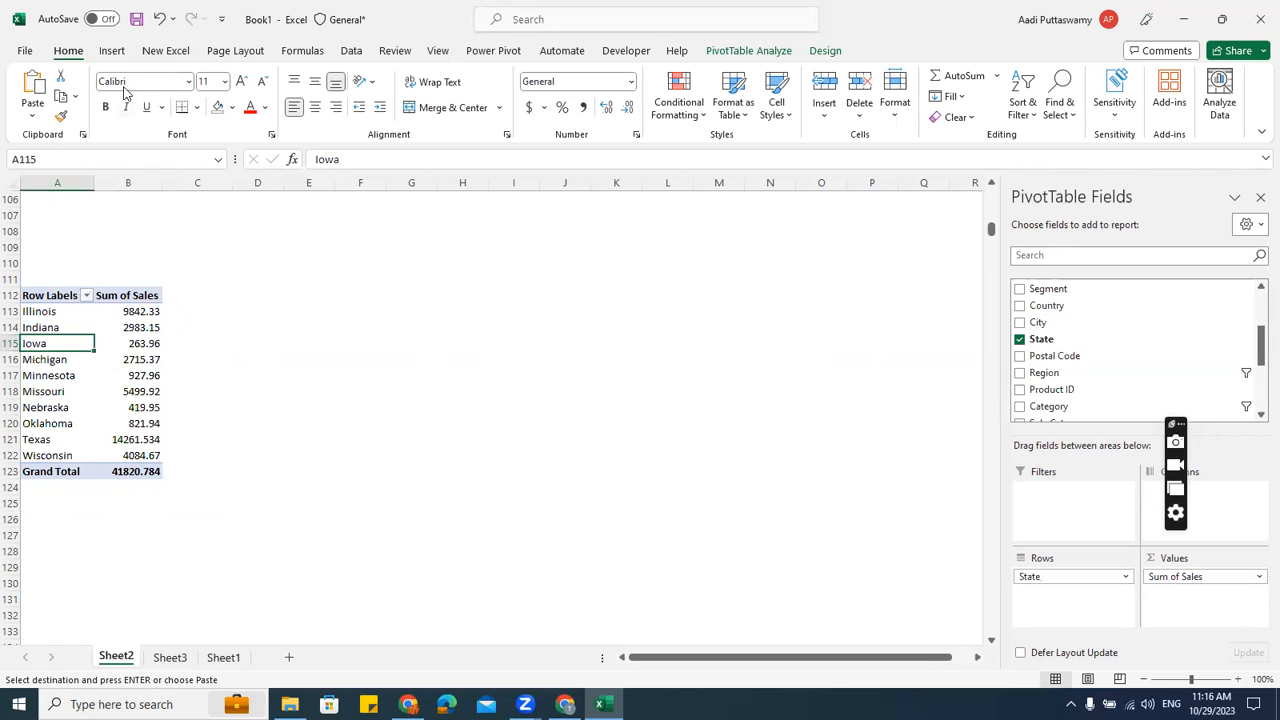
click(112, 50)
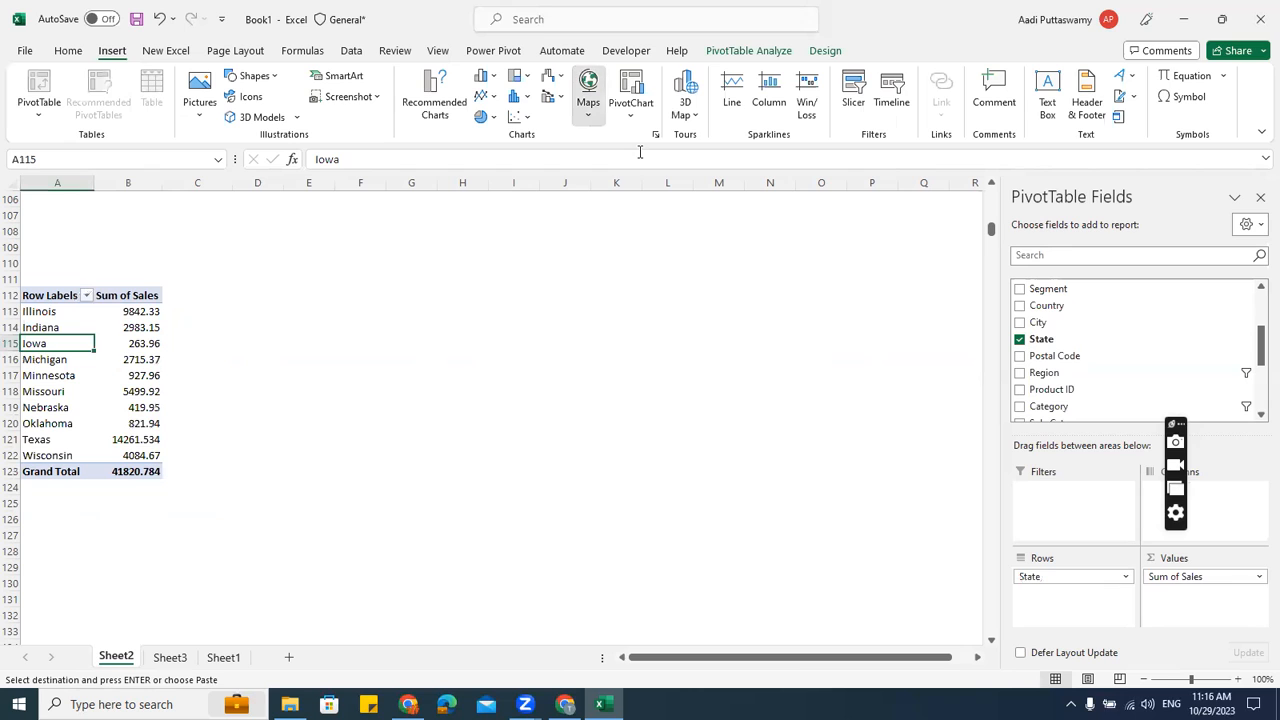
click(588, 95)
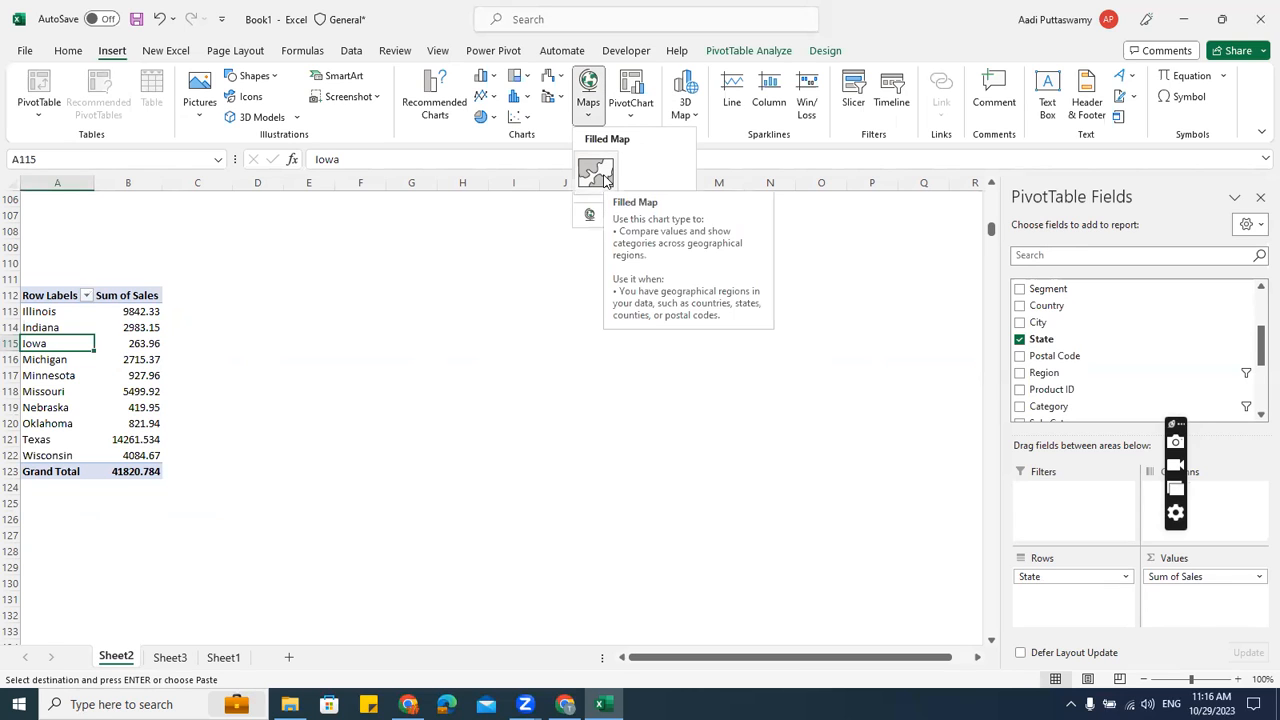
click(603, 176)
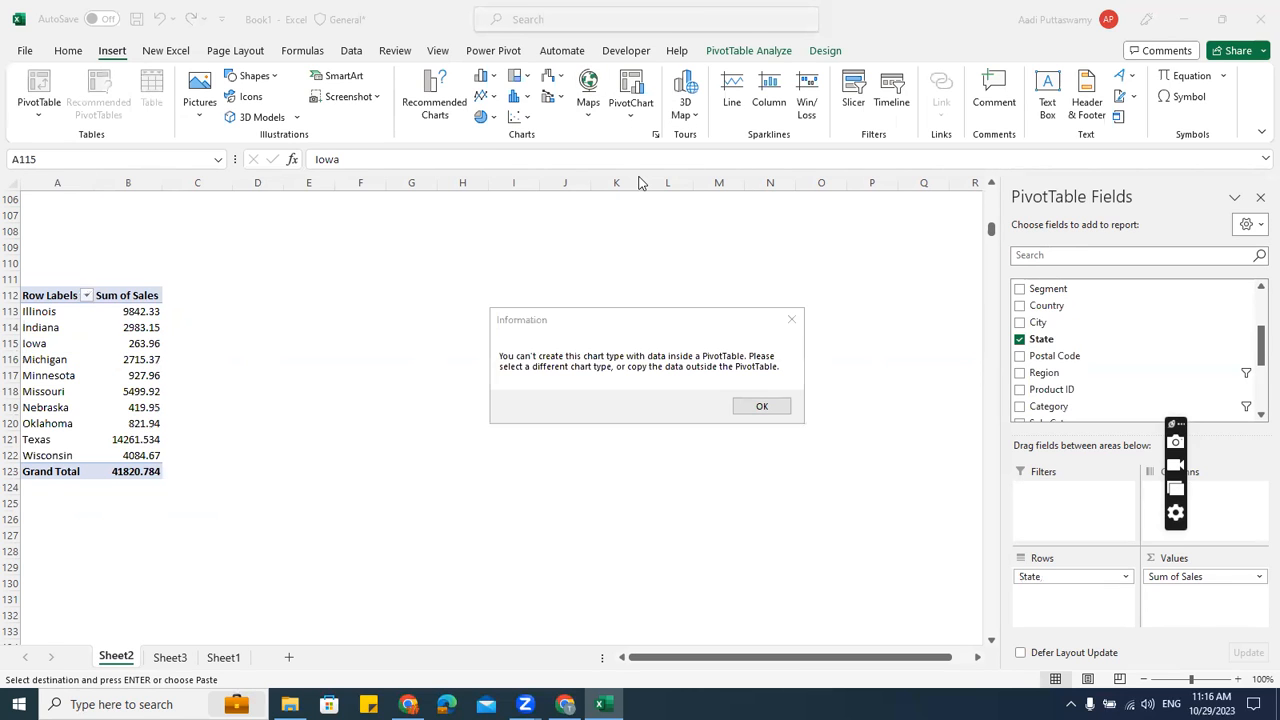
drag(611, 326, 294, 337)
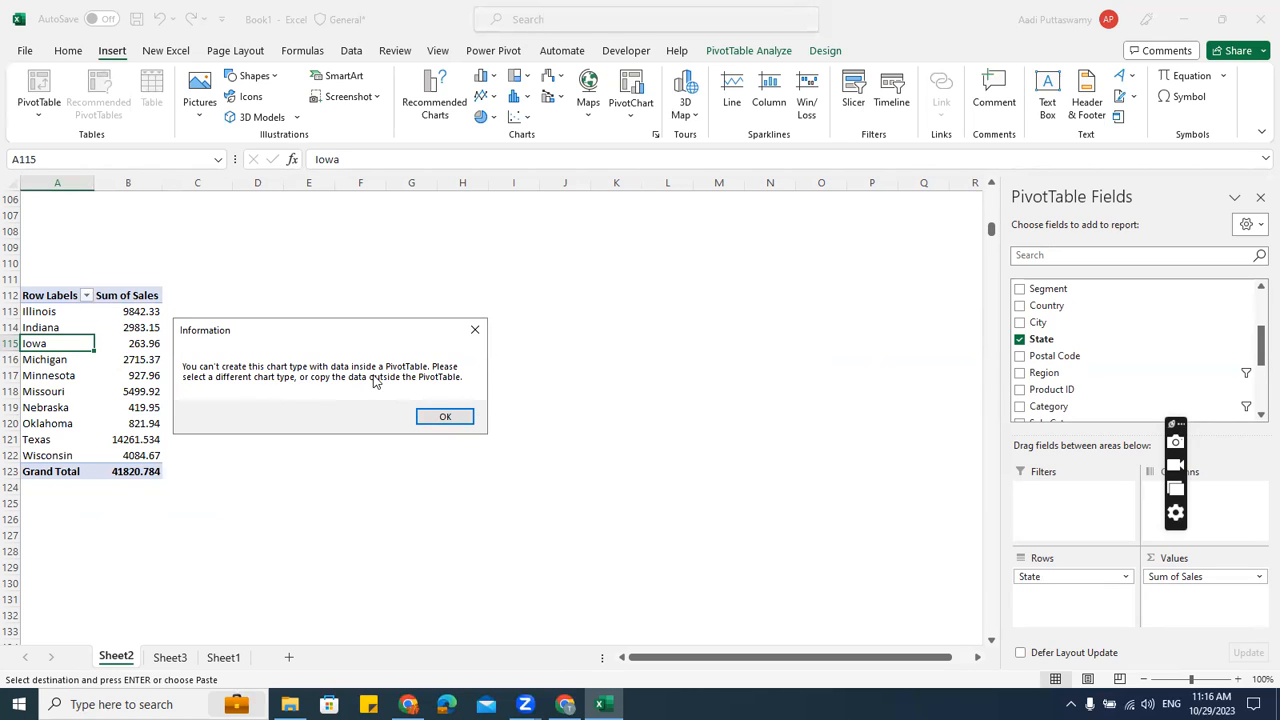
Link D113 to A113 with =A113 and fill the formula through E122
click(475, 330)
click(303, 321)
click(256, 312)
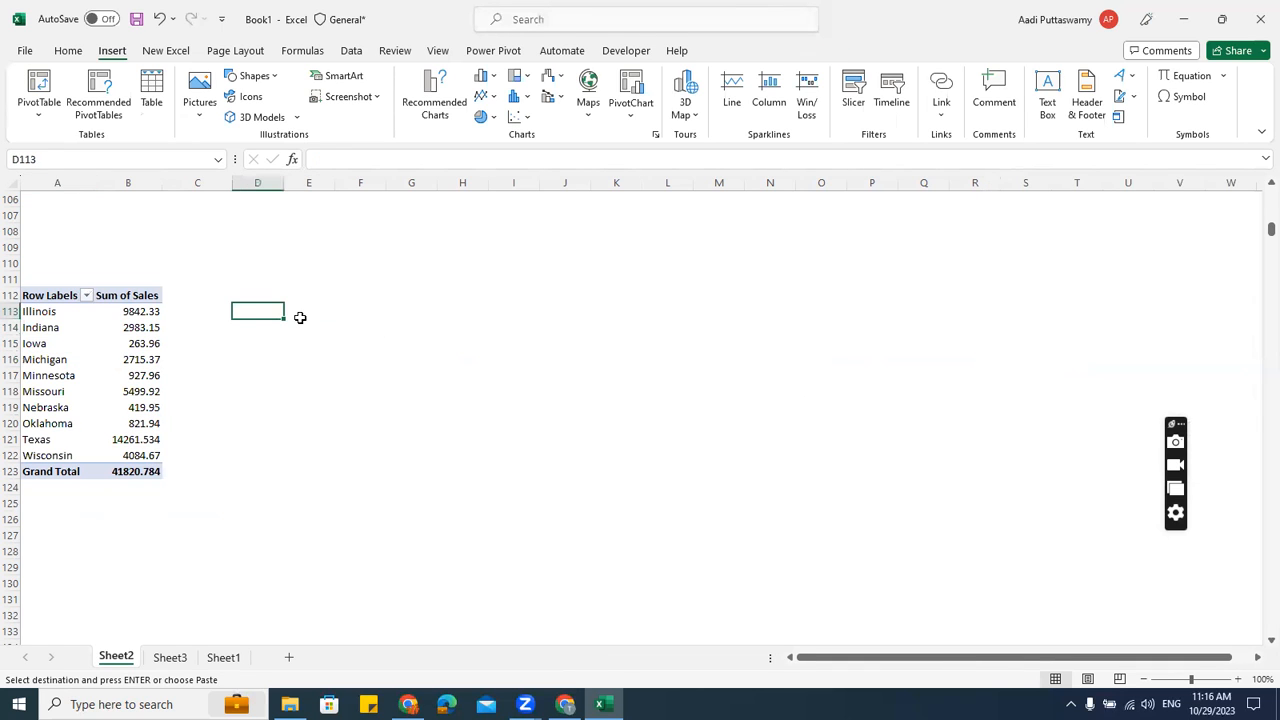
text(=)
key(Left)
key(Left)
key(Left)
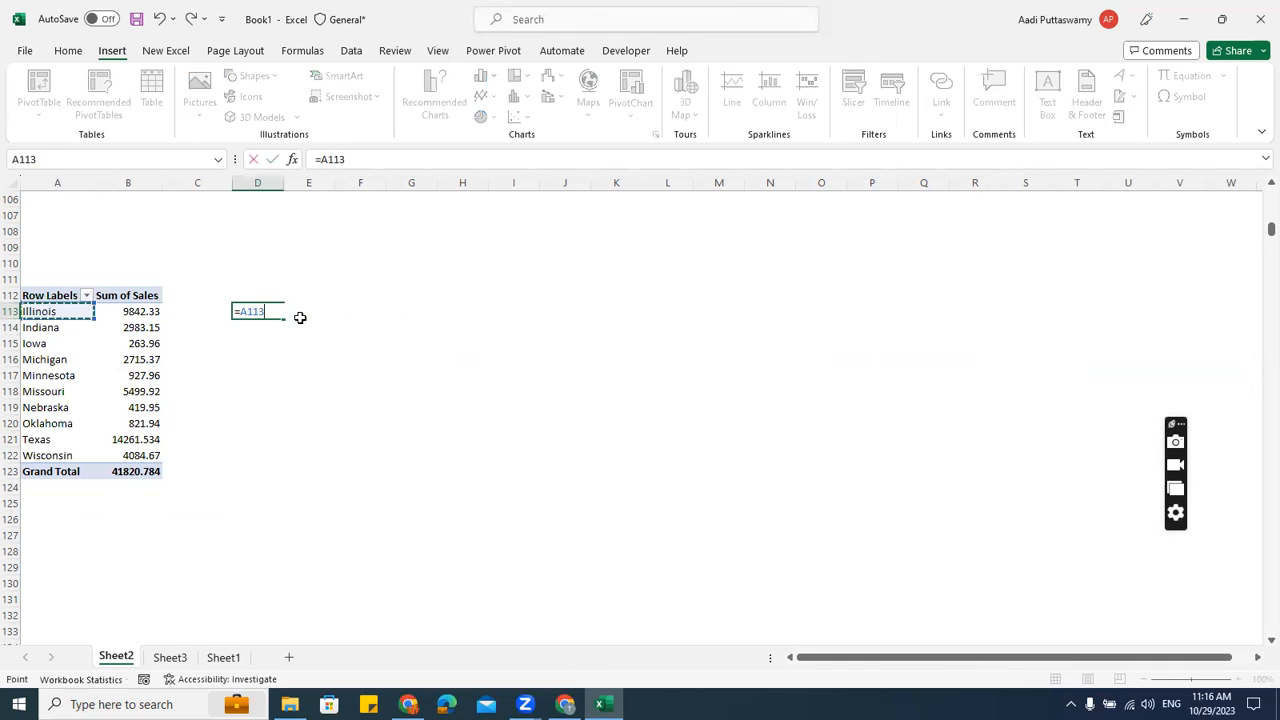
key(ctrl+Return)
key(shift+Right)
key(shift+Down)
key(shift+Down)
key(shift+Down)
key(shift+Down)
key(shift+Down)
key(shift+Down)
key(shift+Down)
key(shift+Down)
key(shift+Down)
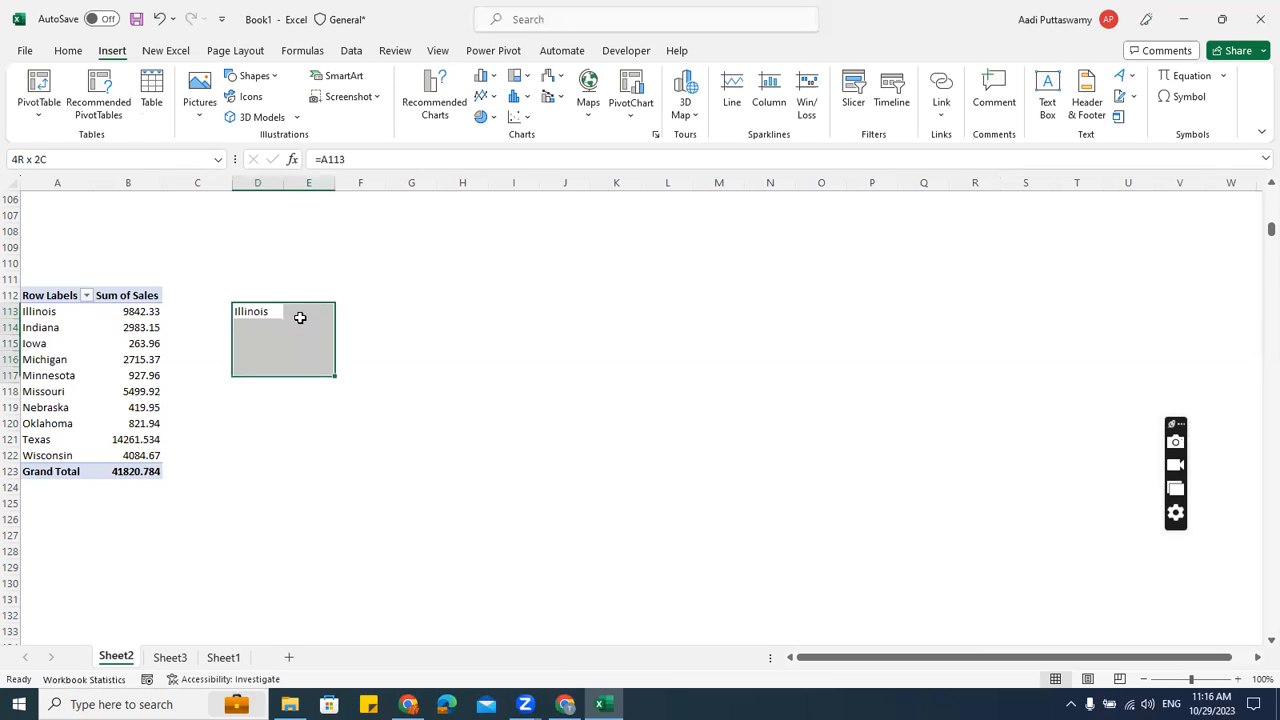
key(ctrl+d)
key(ctrl+r)
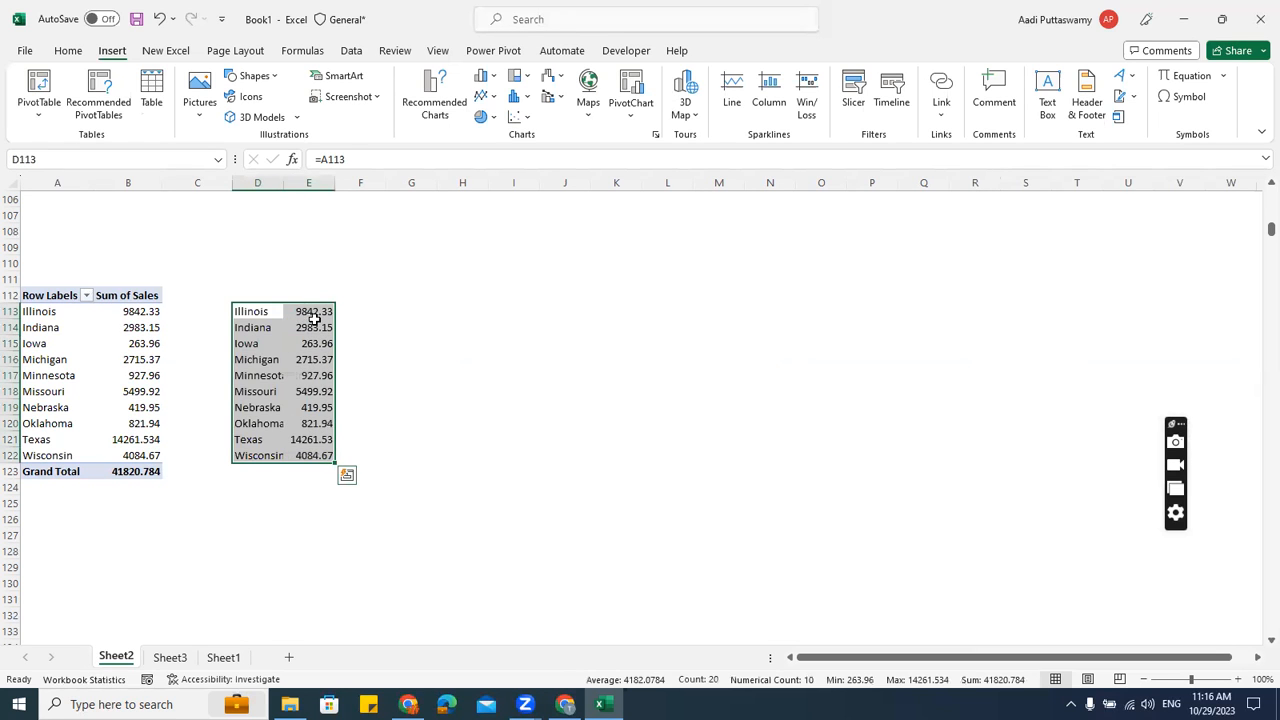
Add column headers 'State' in D112 and the Sales header in E112
click(262, 295)
text(State)
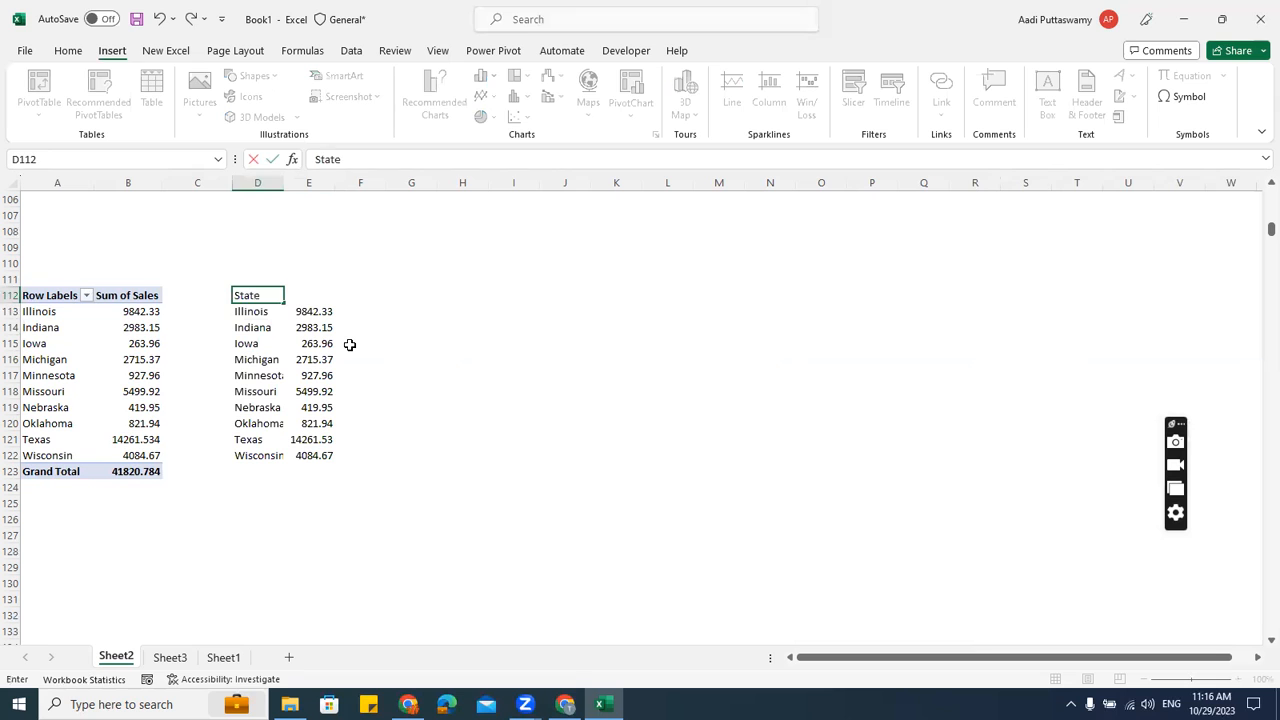
key(Return)
key(Up)
key(Right)
text(Sles)
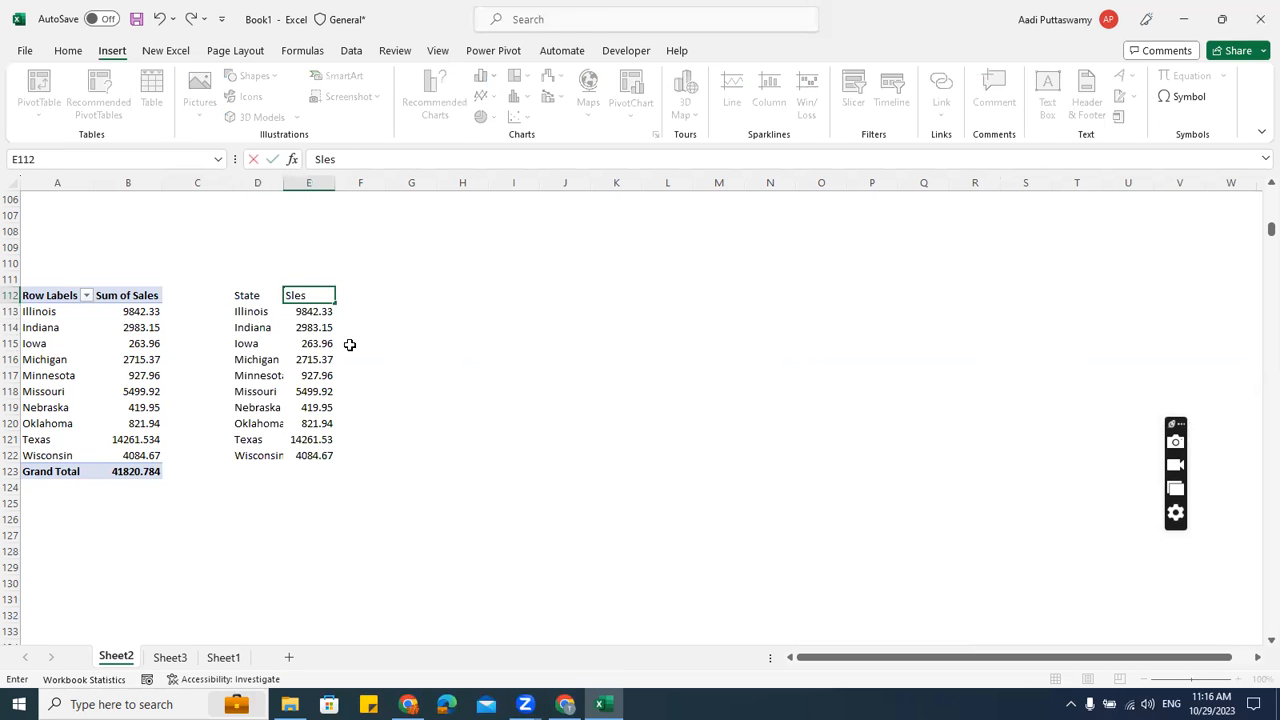
key(ctrl+Return)
Insert a Filled Map chart of sales by state from D112:E122
drag(254, 293, 298, 455)
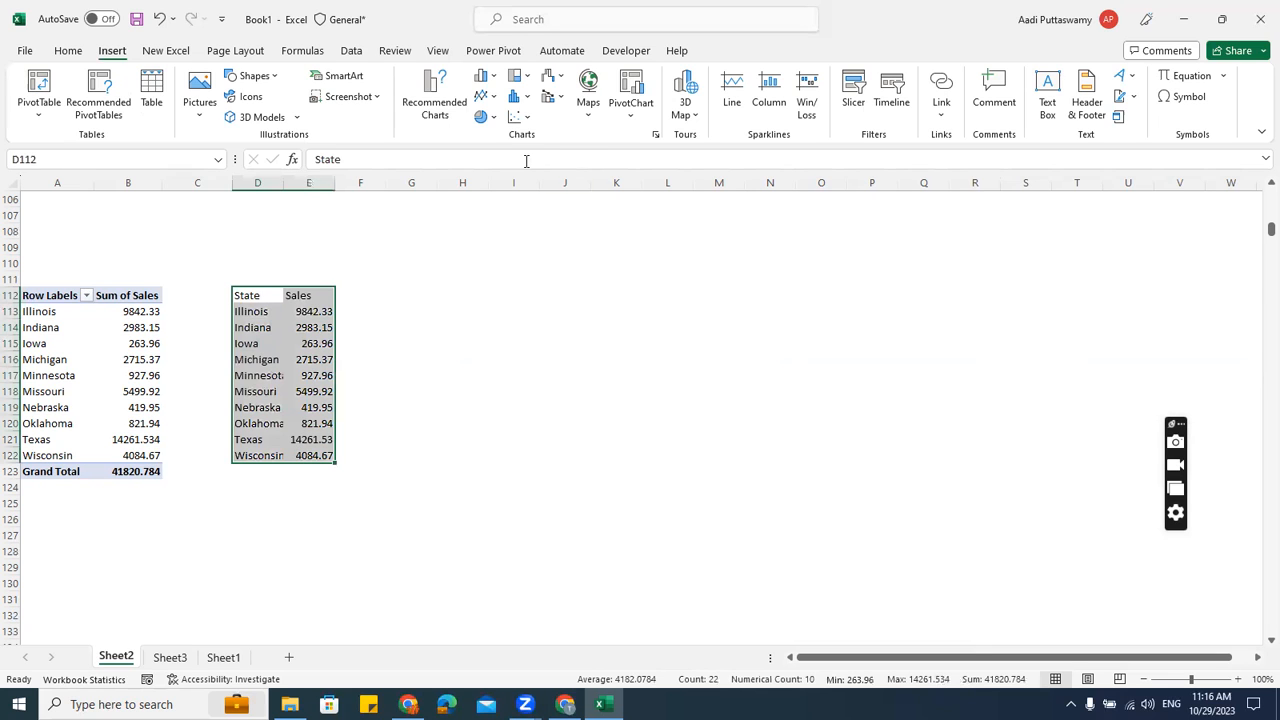
click(588, 90)
click(594, 172)
drag(574, 303, 499, 272)
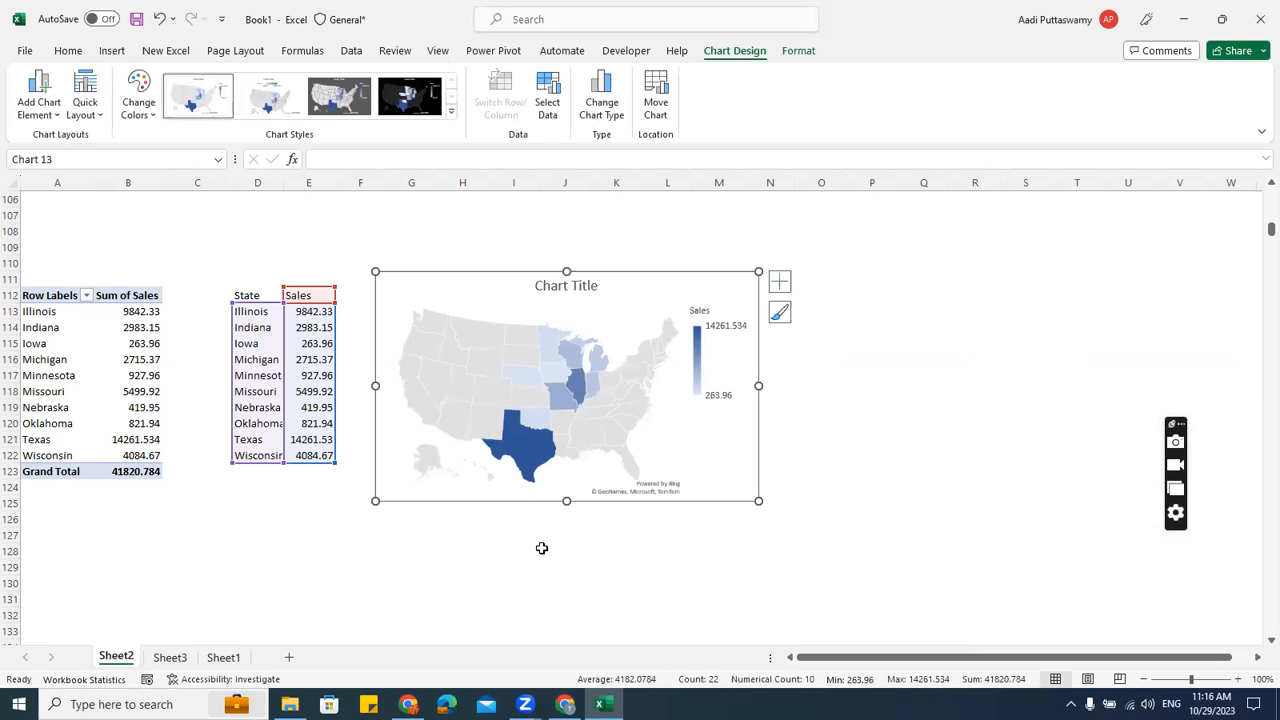
Check the Corporate sales total and the state sales list, then select the state filled map
drag(248, 295, 319, 452)
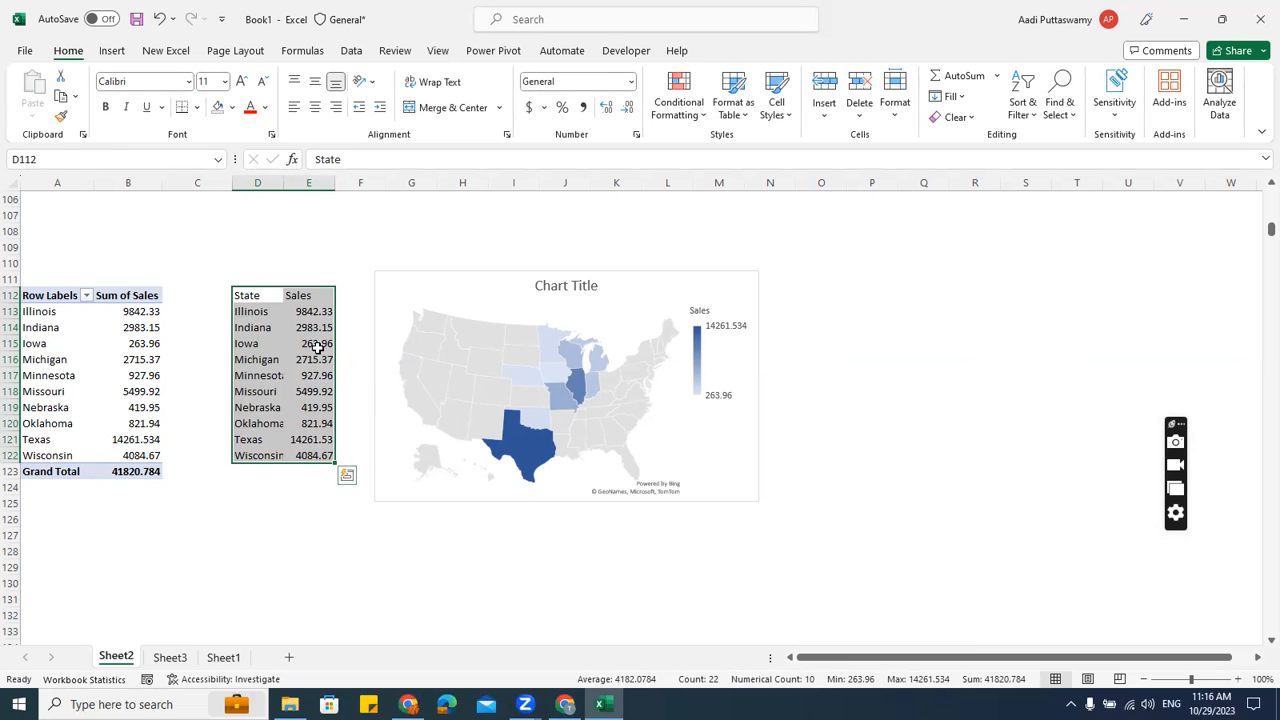
scroll(318, 347, up, 20)
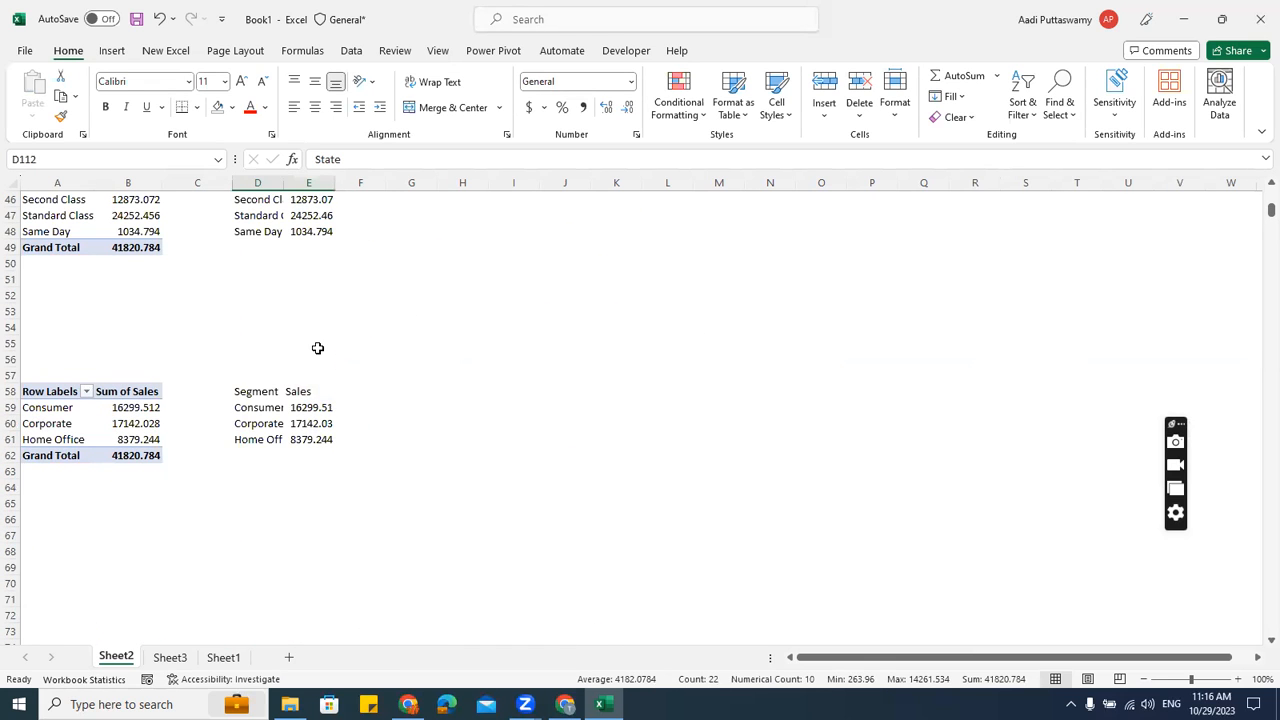
click(140, 423)
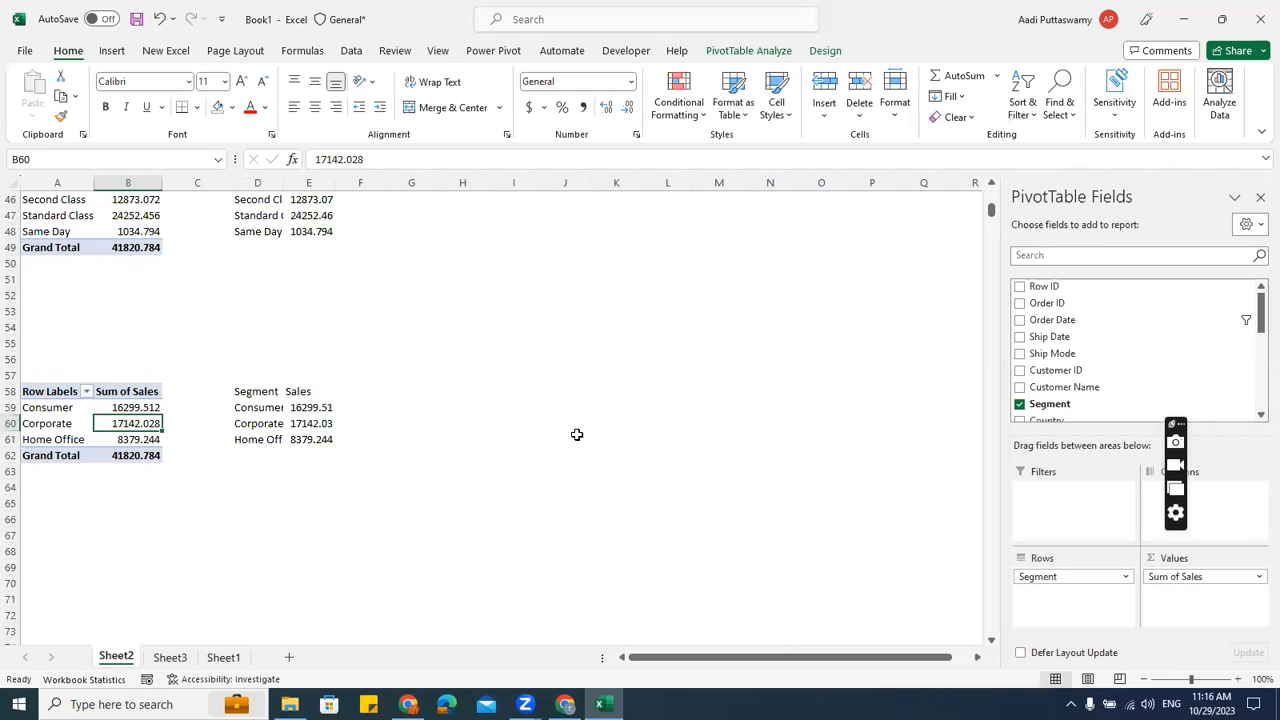
scroll(450, 540, down, 9)
scroll(405, 471, down, 12)
drag(246, 247, 308, 409)
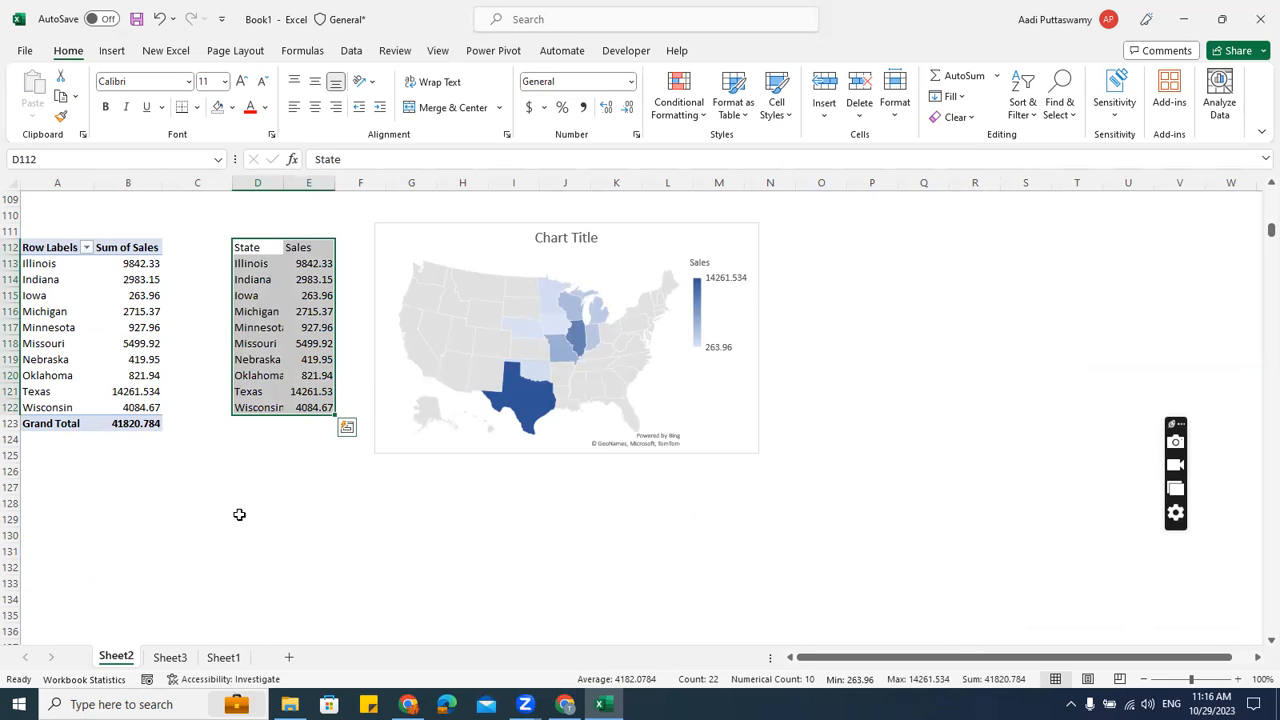
click(443, 252)
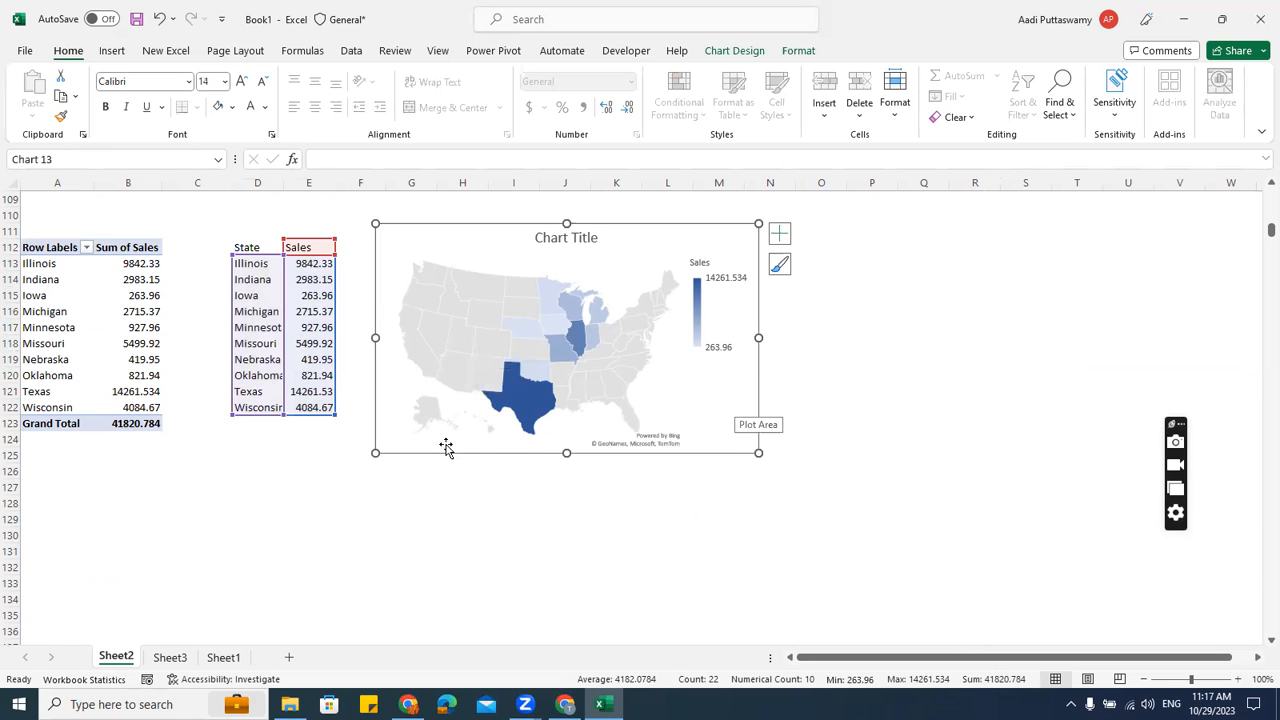
click(170, 657)
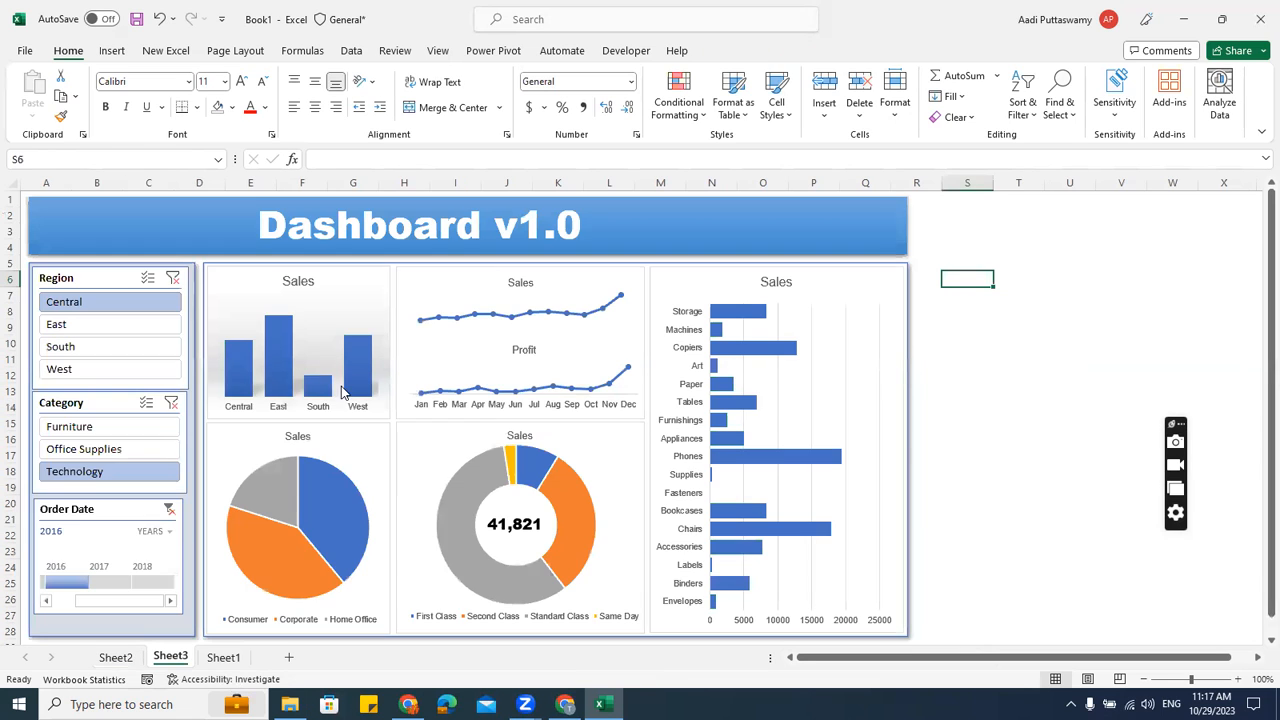
click(985, 252)
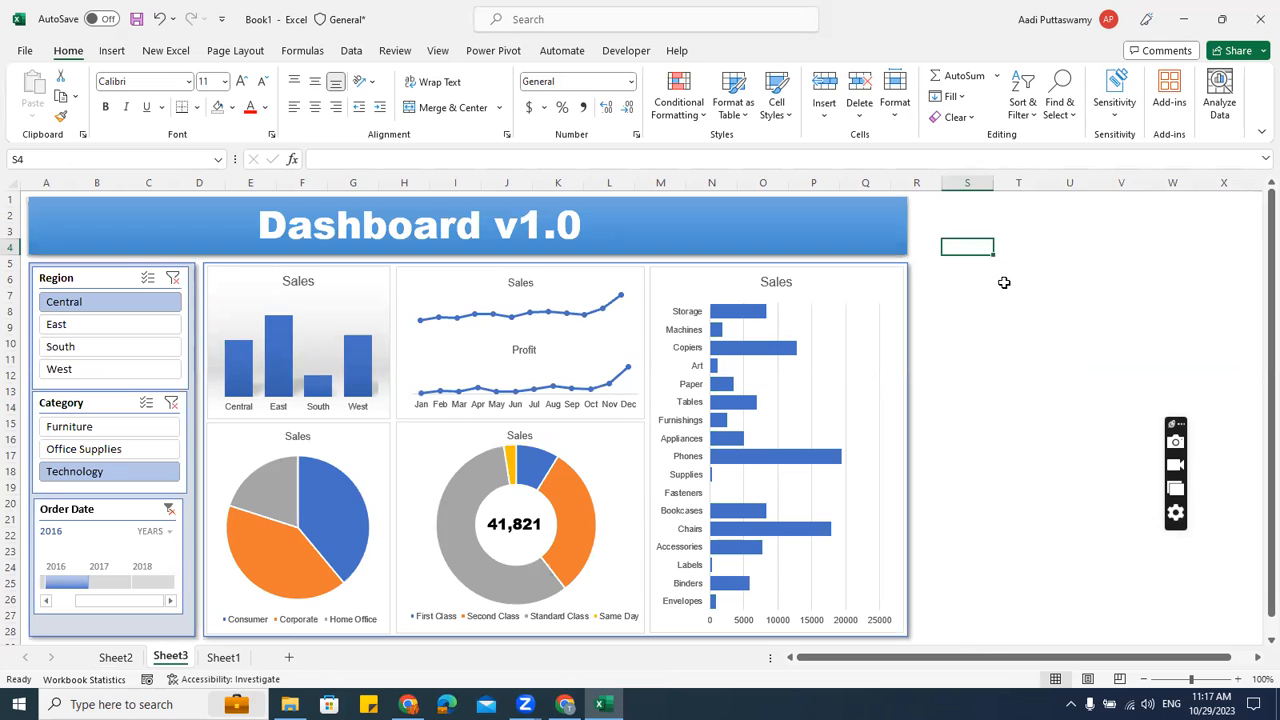
key(alt+Tab)
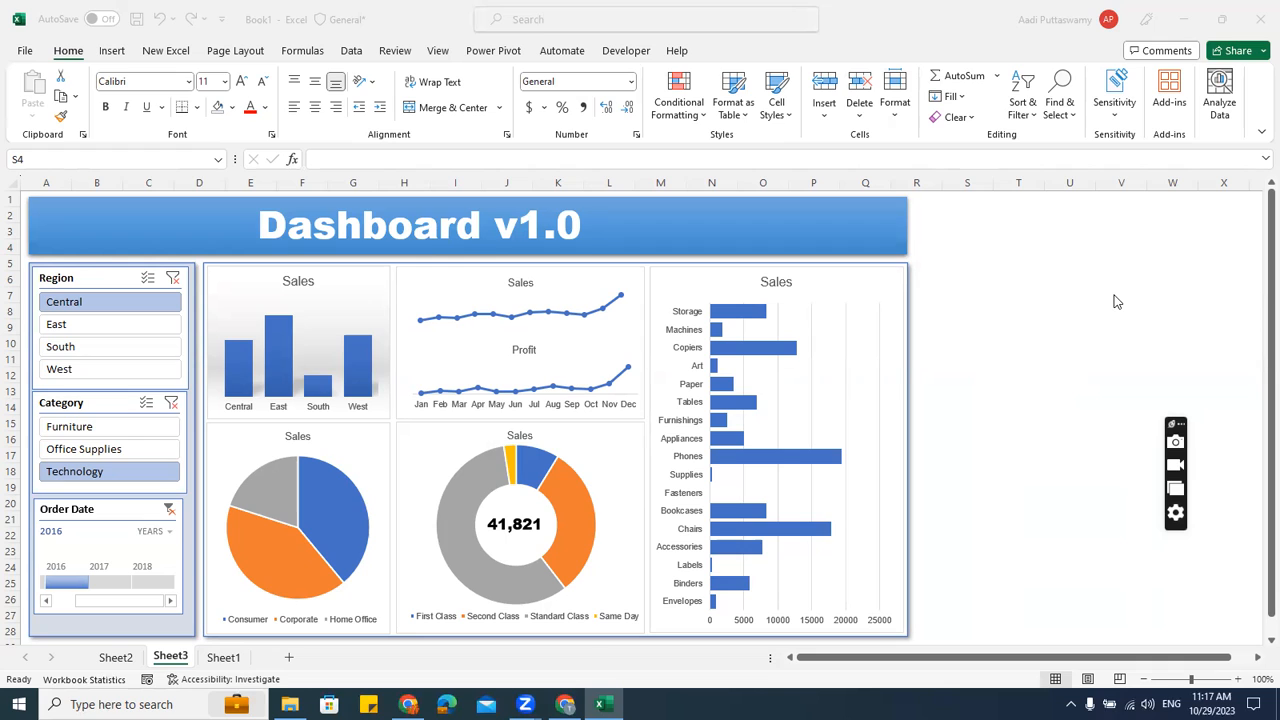
click(925, 333)
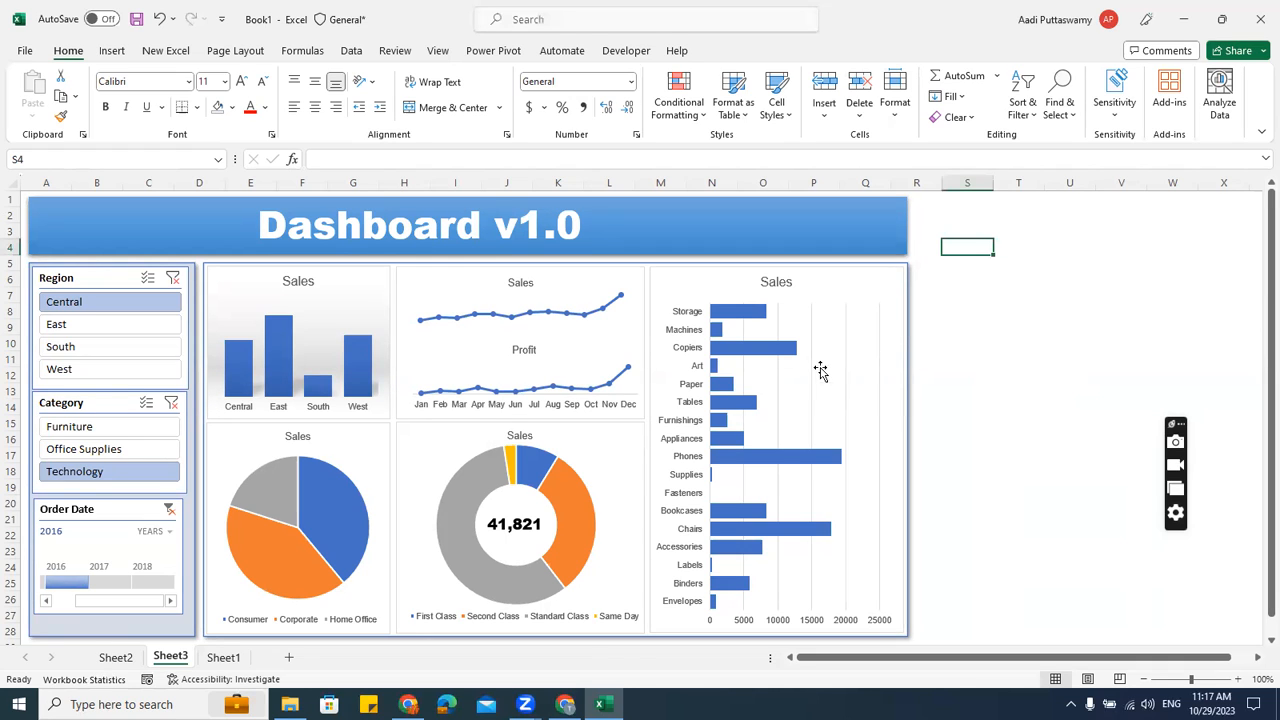
Open the Mega Bundle for Data Science course from Courses' Special Offer category
mouse_move(729, 404)
click(1000, 316)
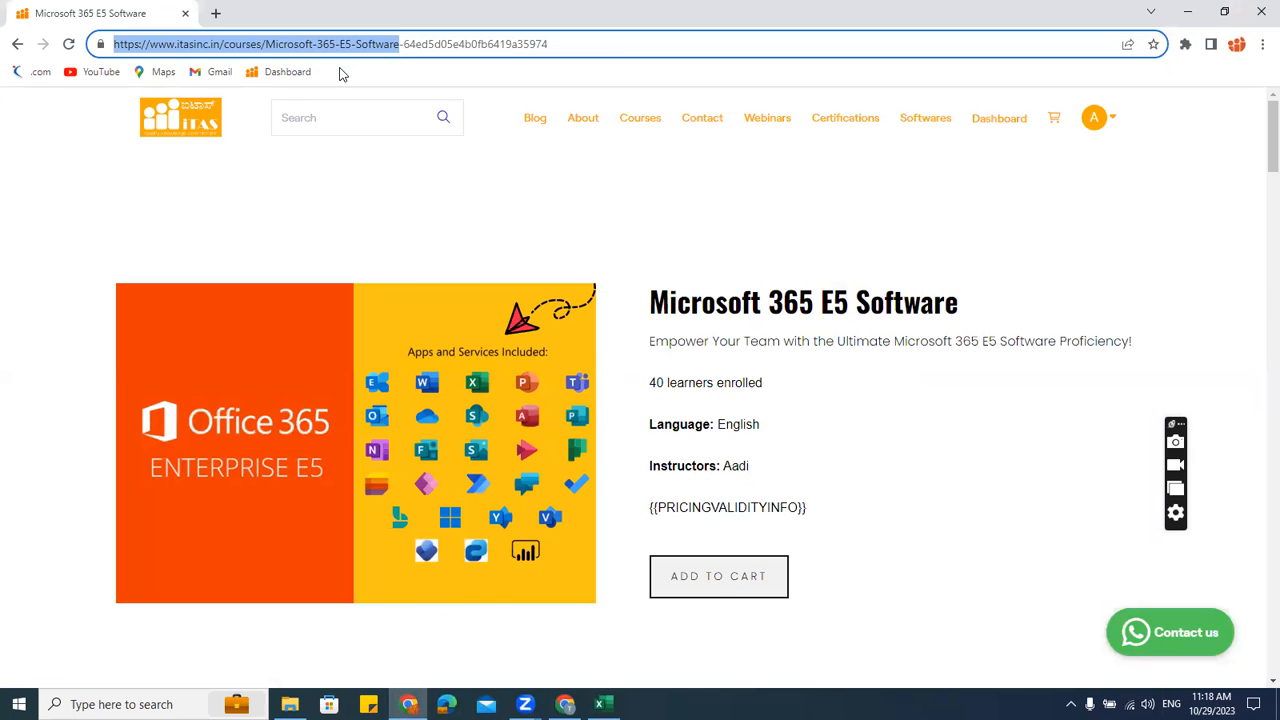
click(640, 118)
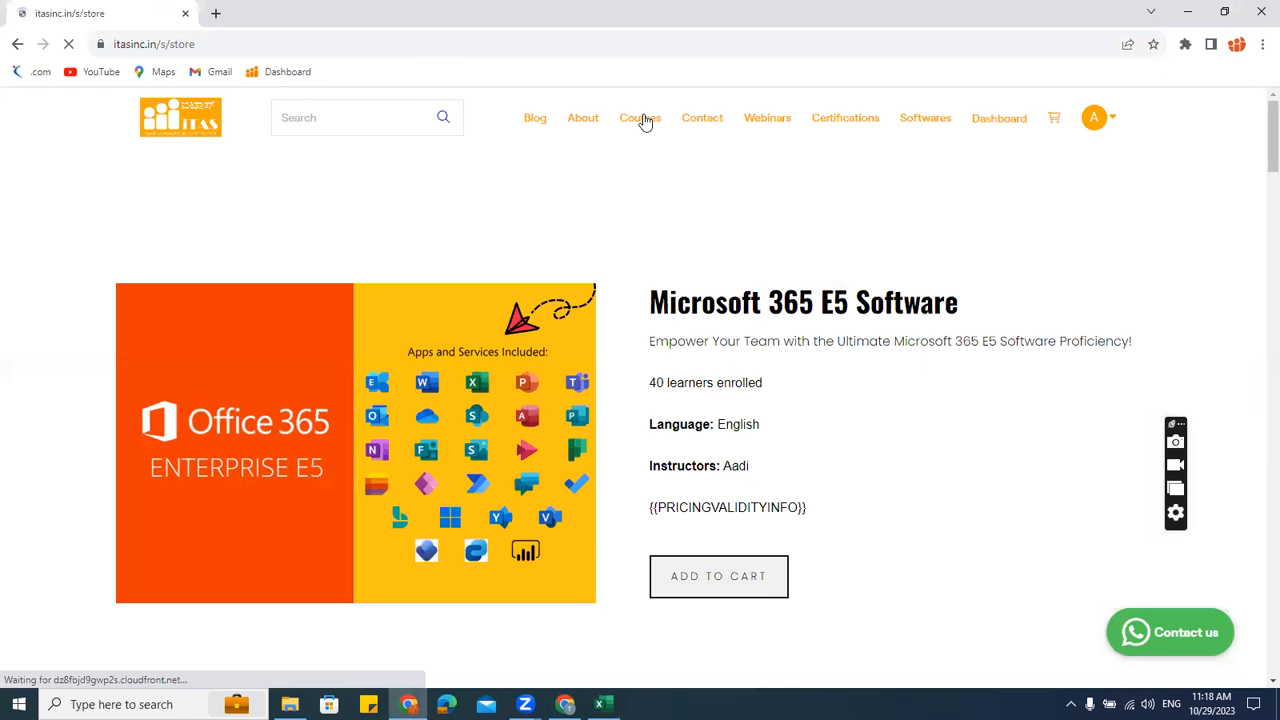
click(190, 418)
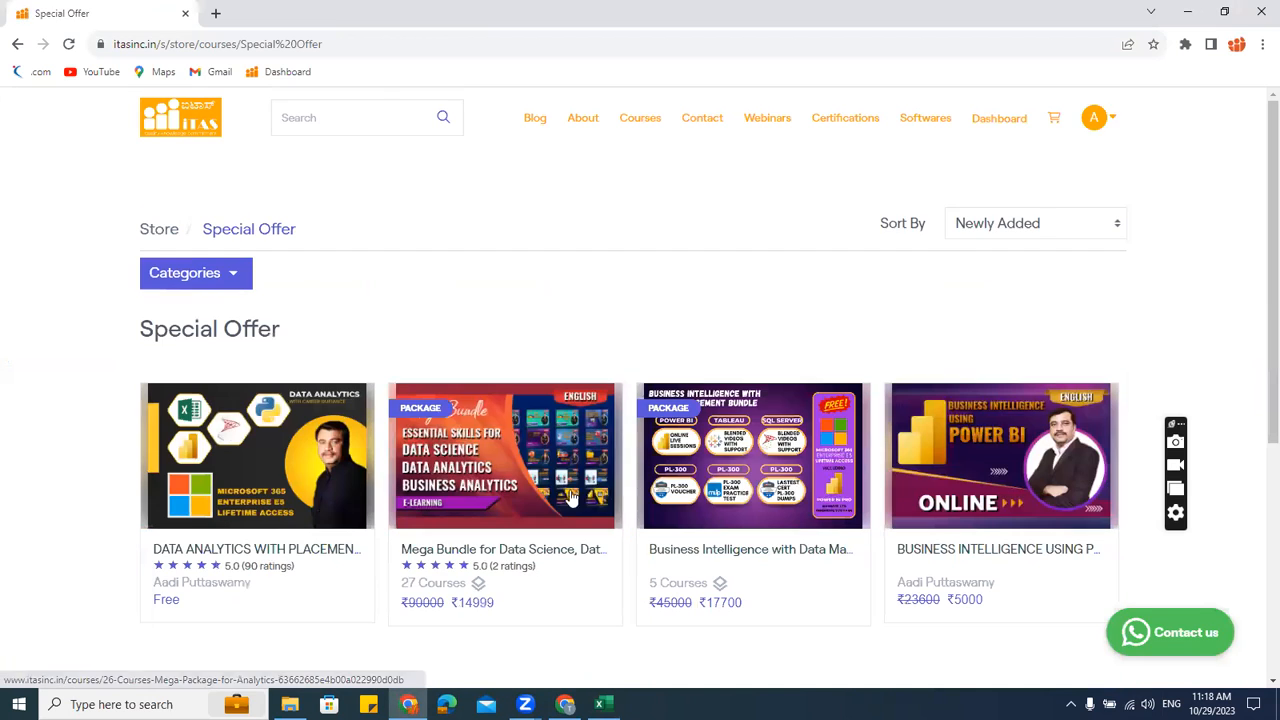
click(525, 482)
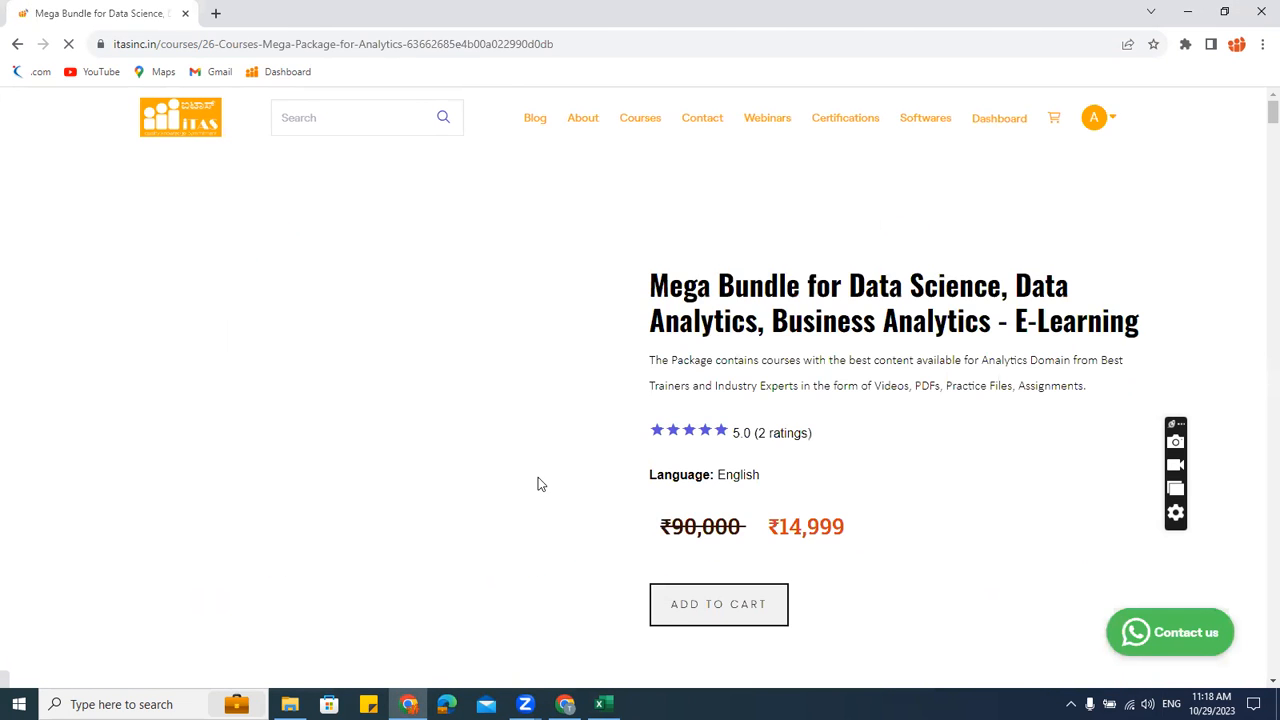
Highlight the bundle's ₹14,999 price and the course page's web address
scroll(811, 516, down, 3)
scroll(811, 516, up, 3)
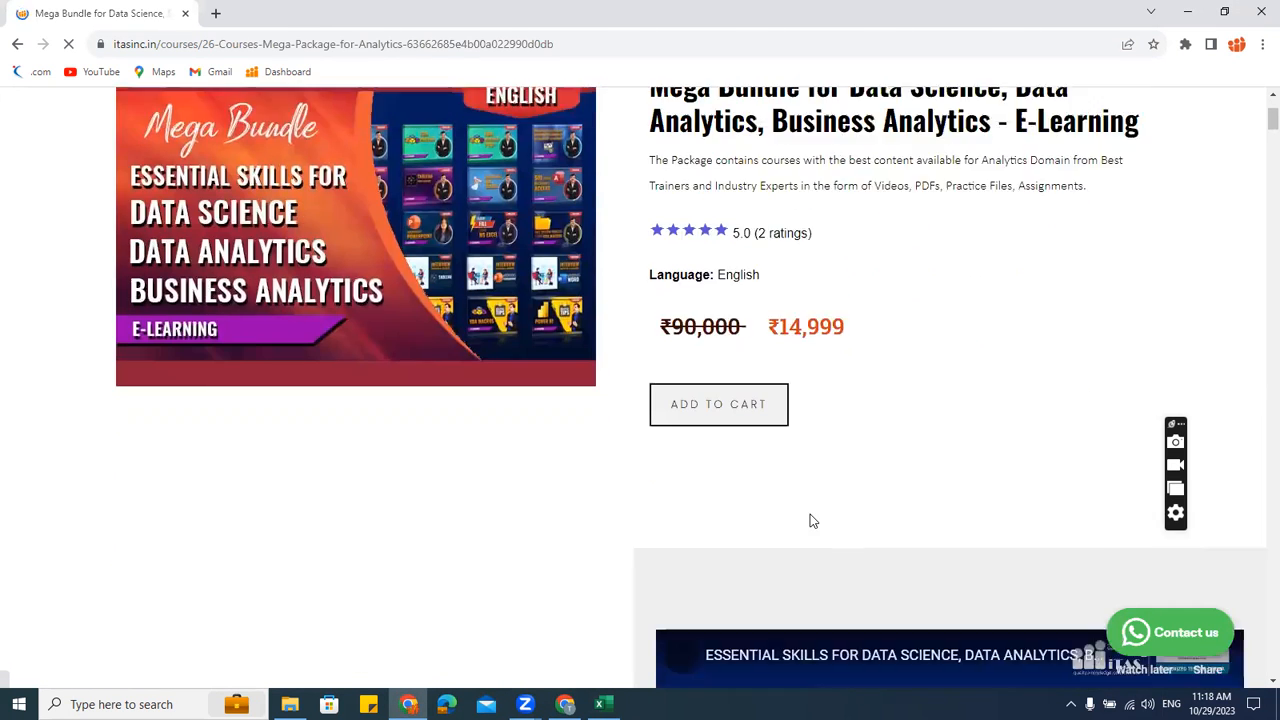
drag(769, 527, 840, 525)
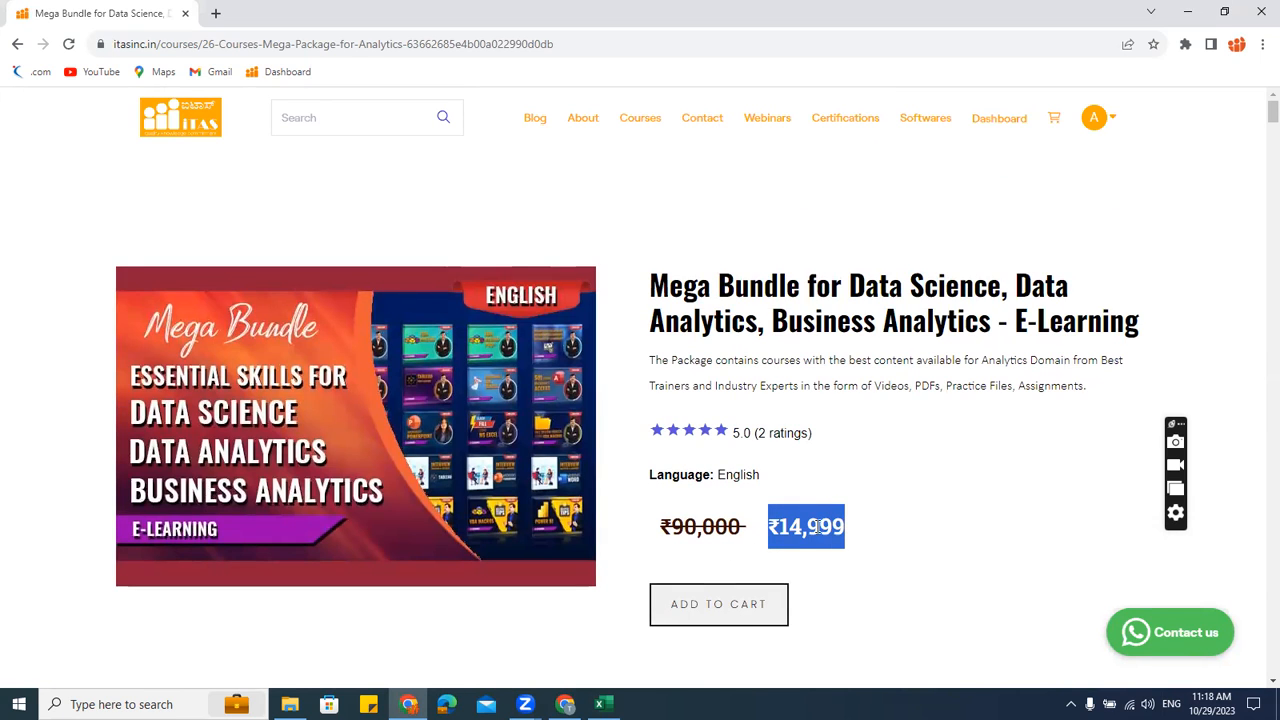
click(816, 527)
click(562, 44)
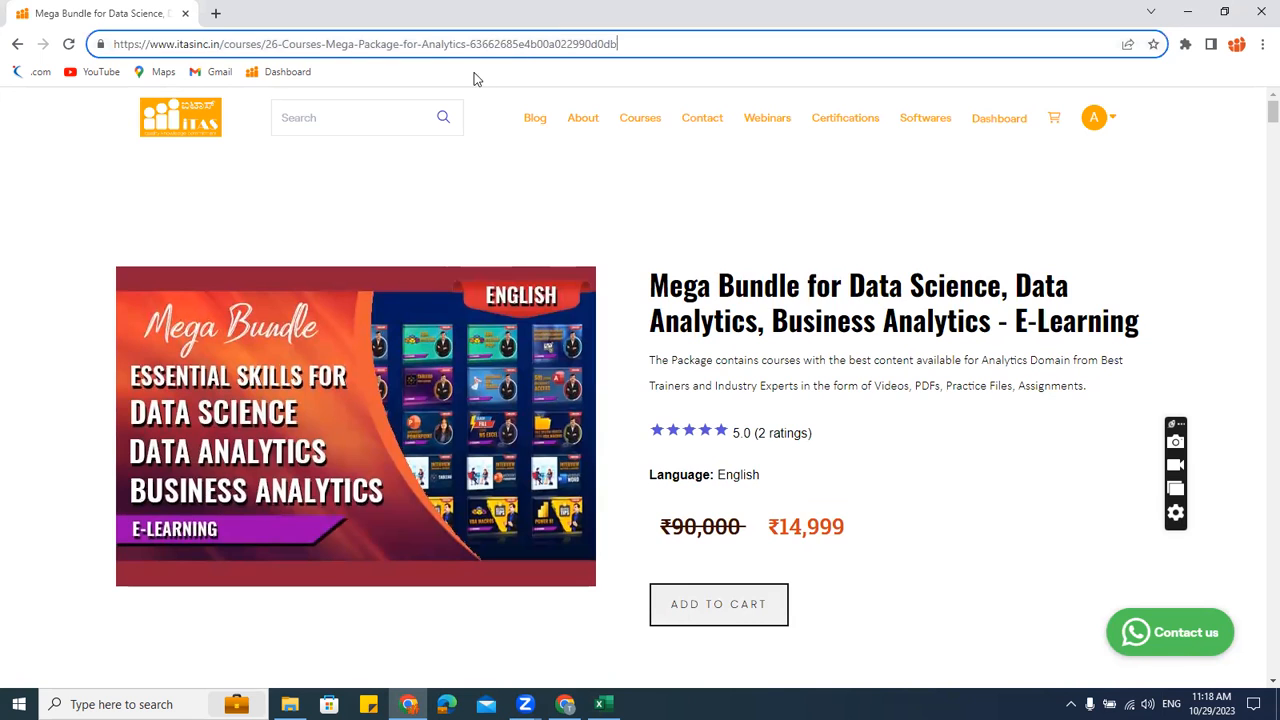
drag(466, 44, 8, 48)
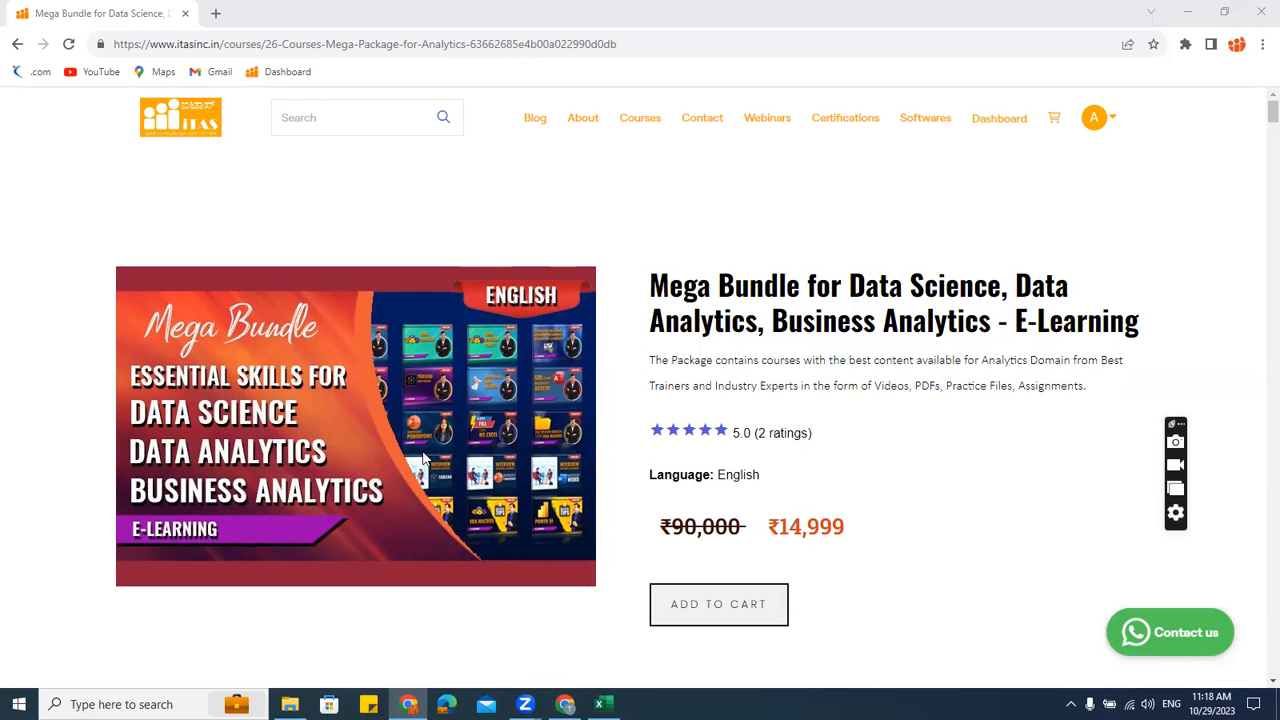
Scroll down the page and highlight the list of included courses
scroll(537, 446, down, 3)
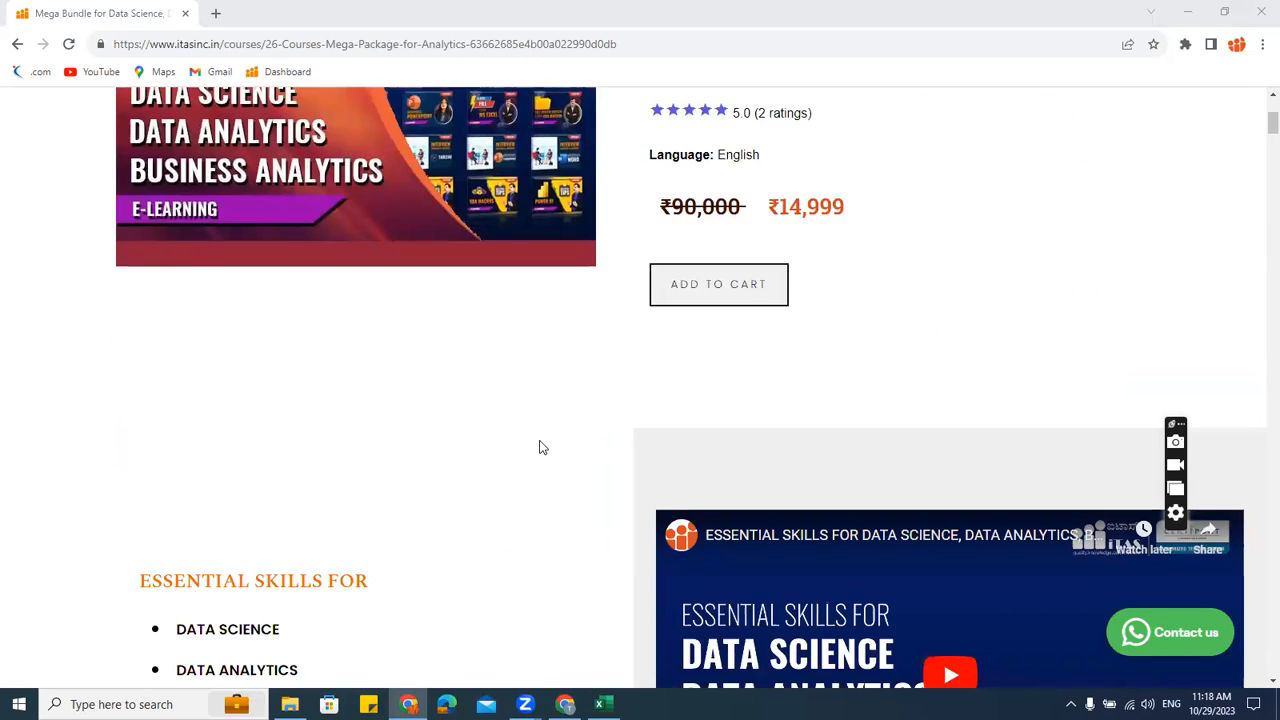
scroll(535, 444, down, 4)
scroll(500, 426, down, 10)
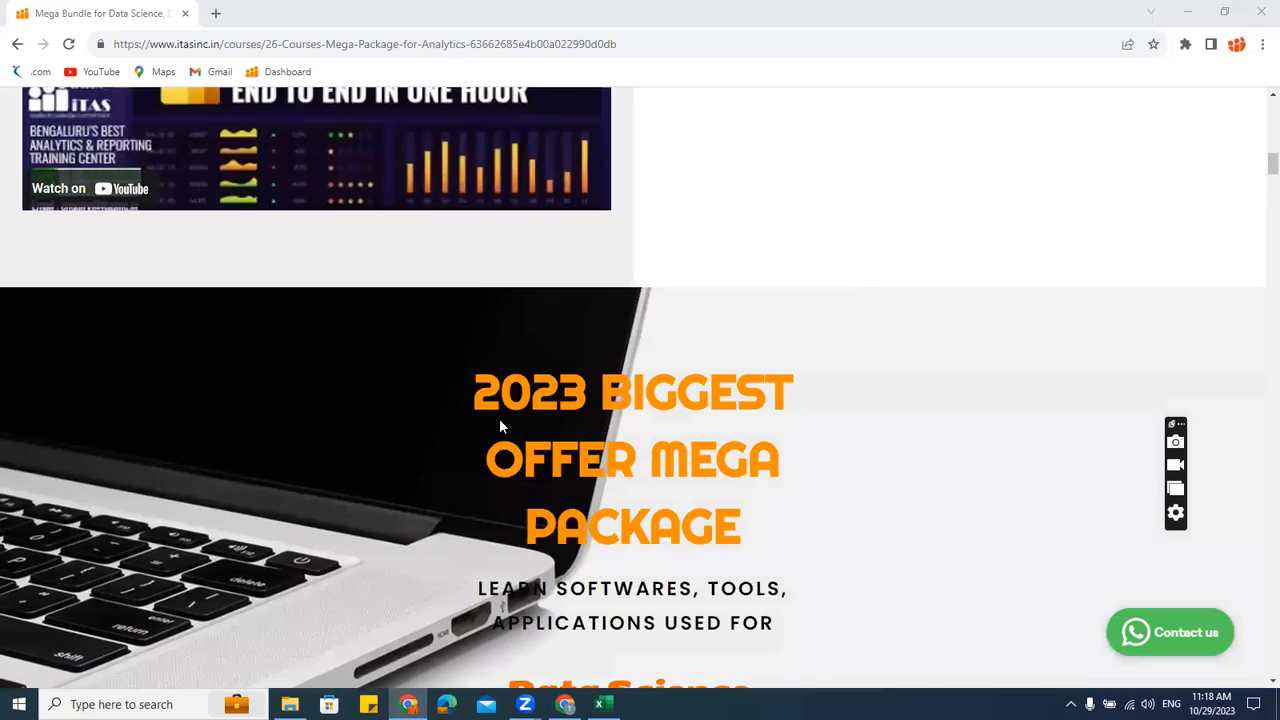
scroll(502, 427, down, 15)
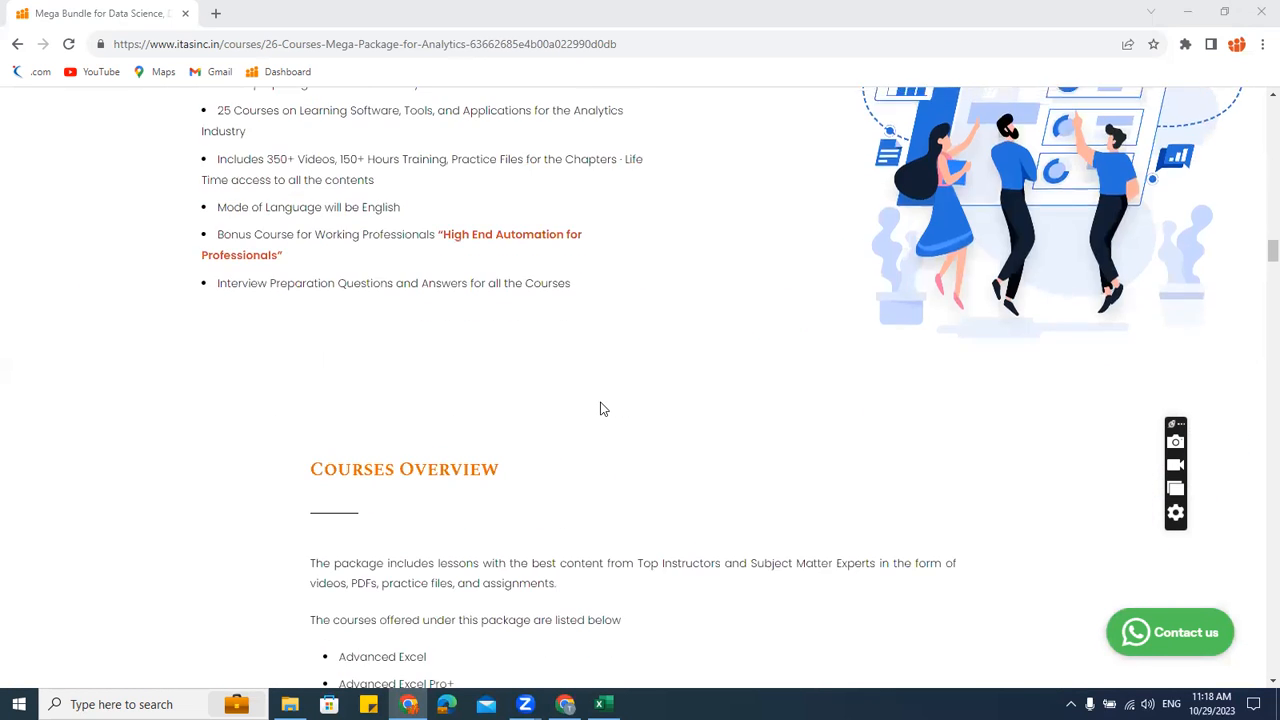
scroll(600, 405, down, 2)
scroll(600, 405, up, 3)
drag(336, 176, 565, 490)
click(565, 490)
Finish browsing the course page and minimise Chrome back to the Excel dashboard
scroll(567, 492, down, 10)
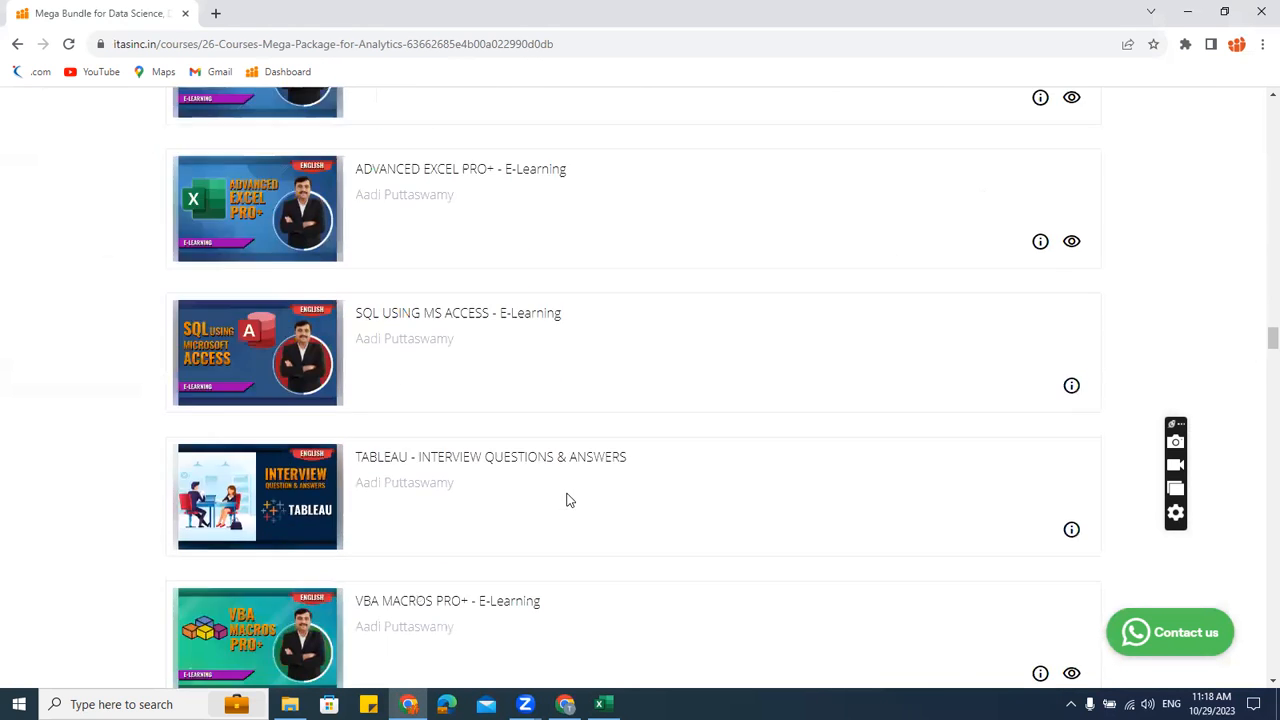
scroll(567, 499, down, 20)
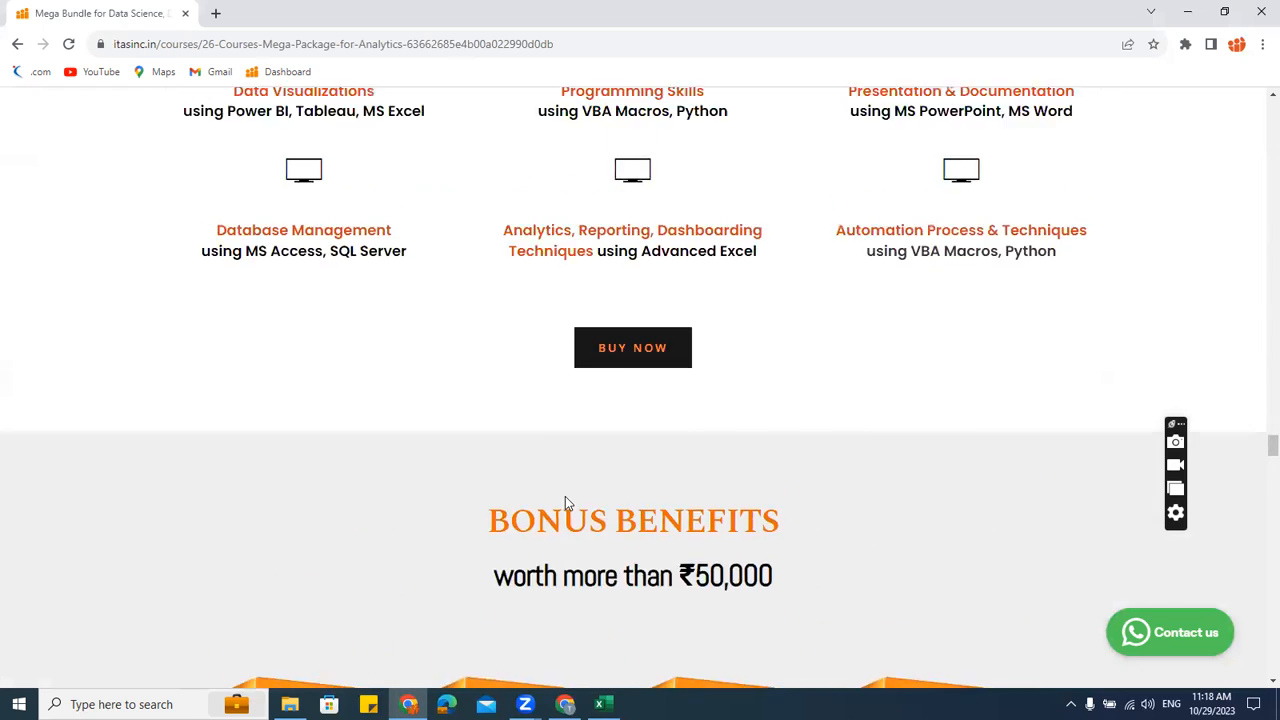
scroll(567, 499, up, 10)
drag(1272, 412, 1272, 40)
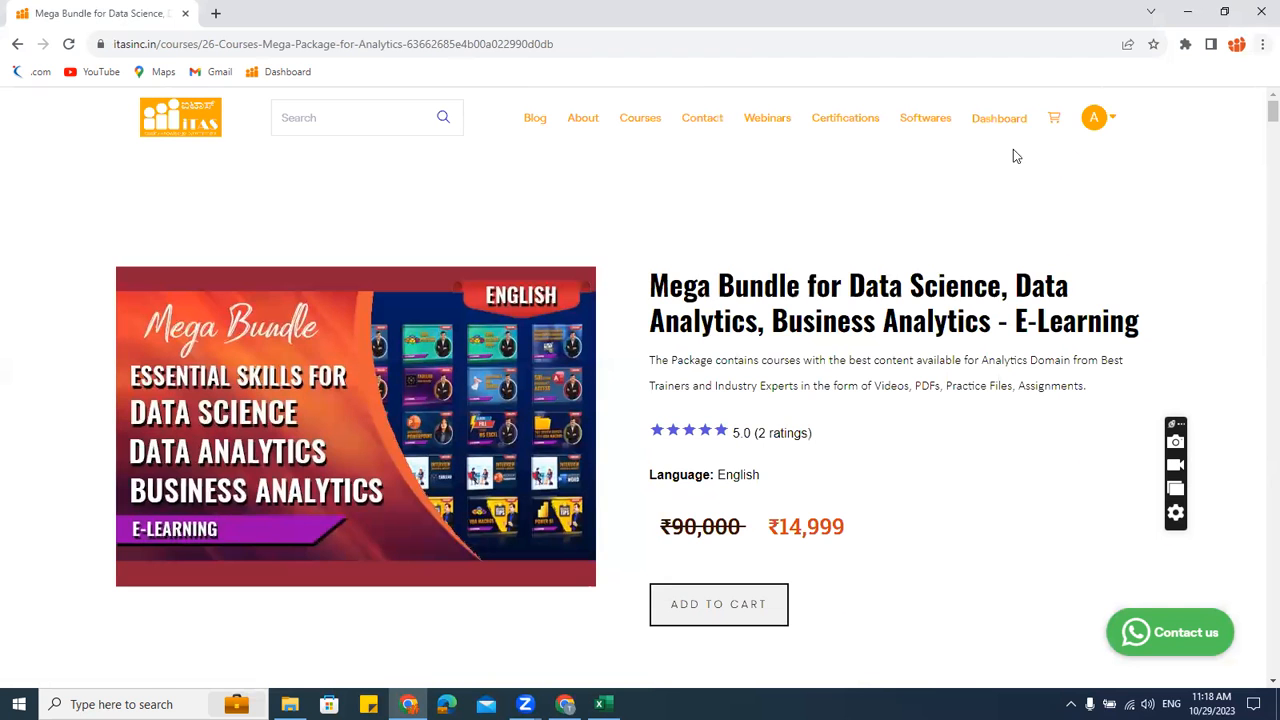
click(1187, 11)
click(966, 231)
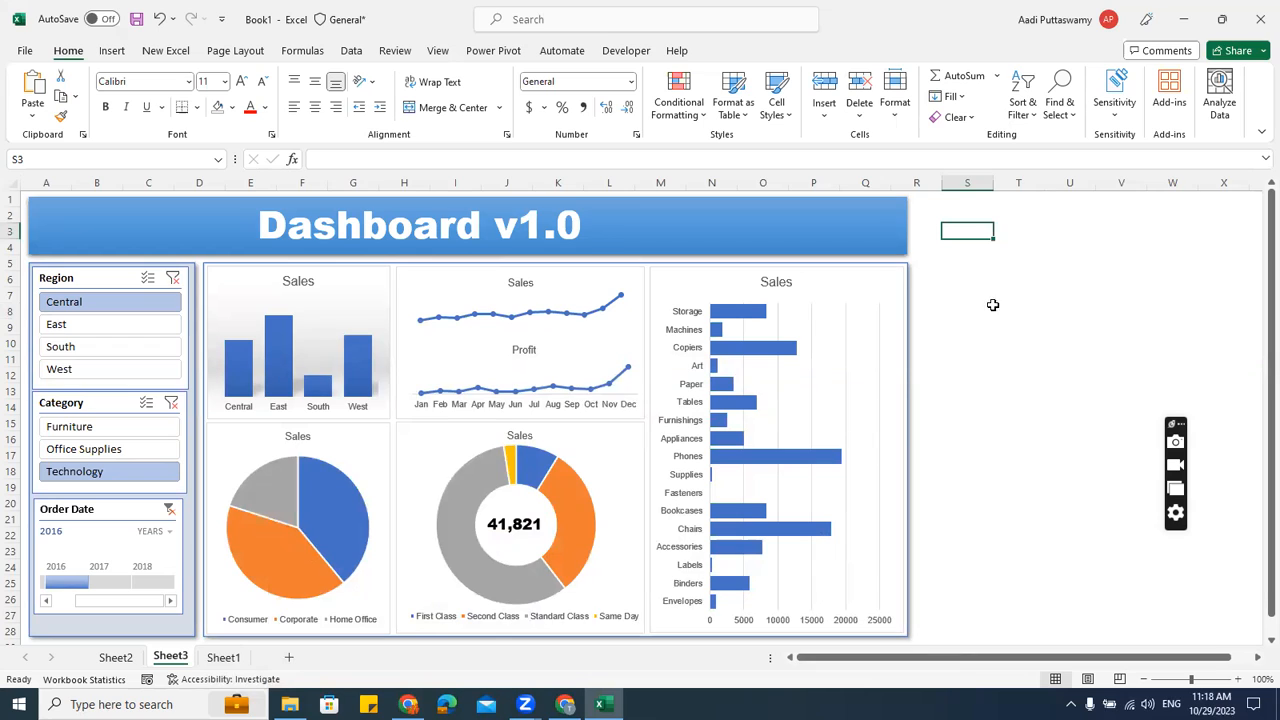
click(1040, 245)
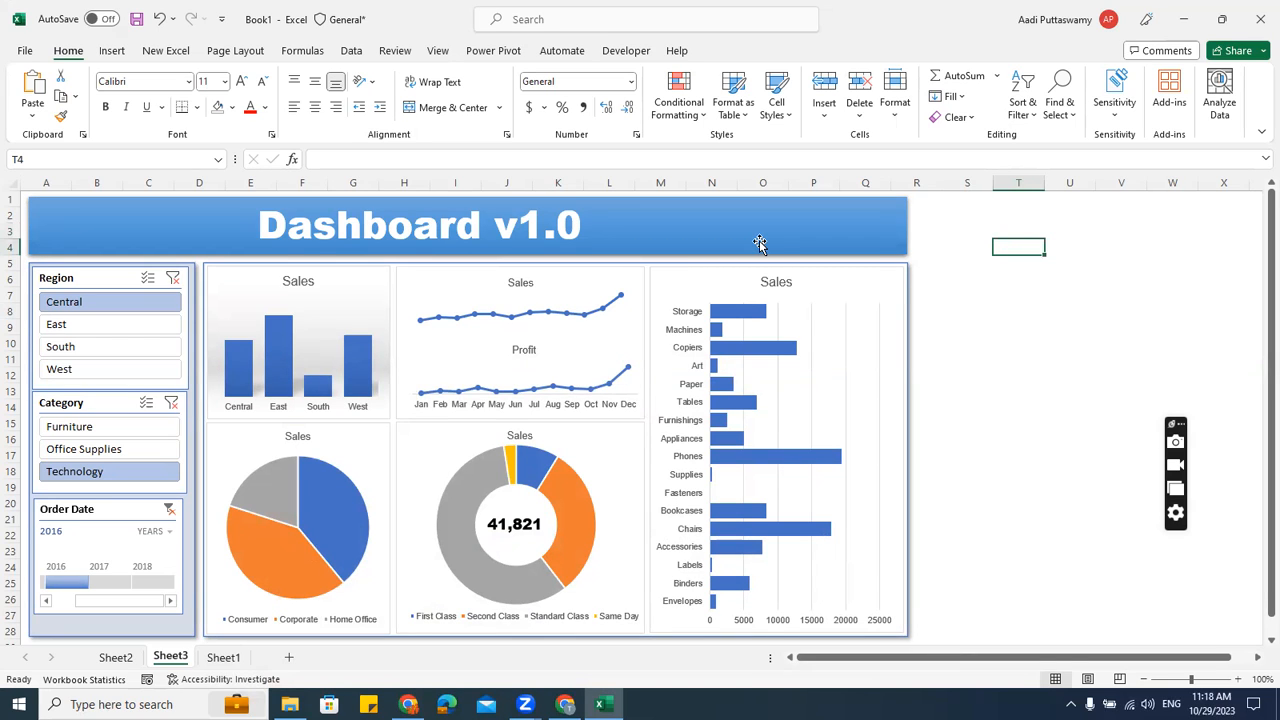